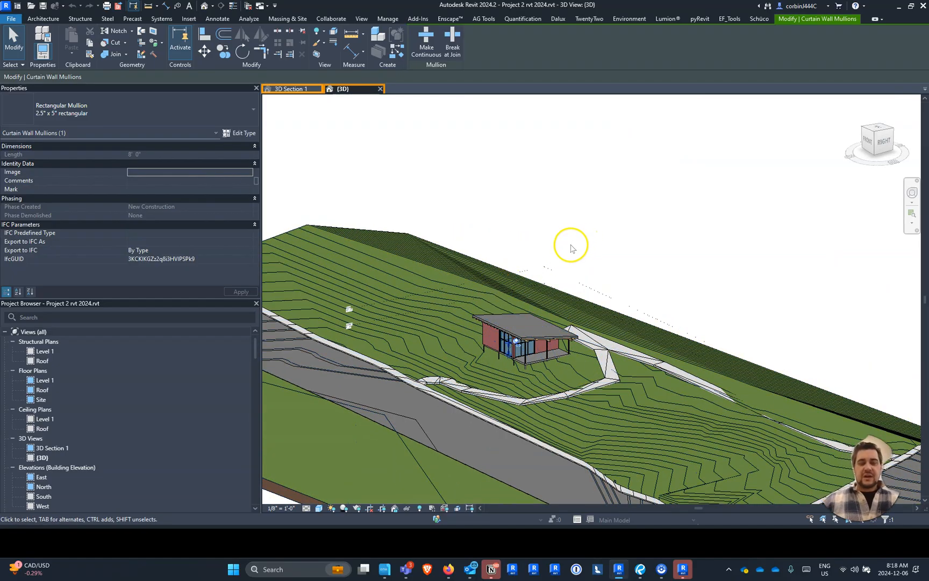
pyautogui.scroll(5, 474, 382)
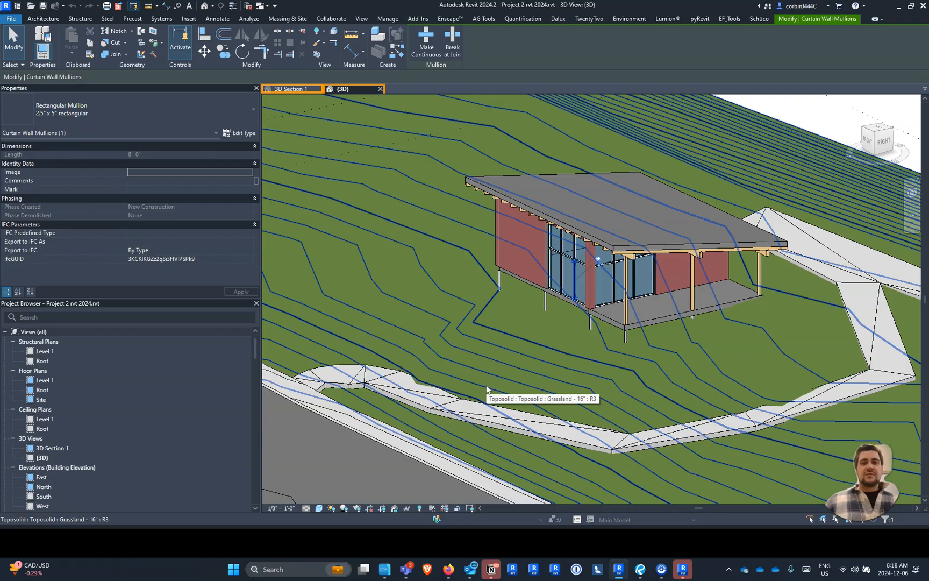
pyautogui.click(368, 230)
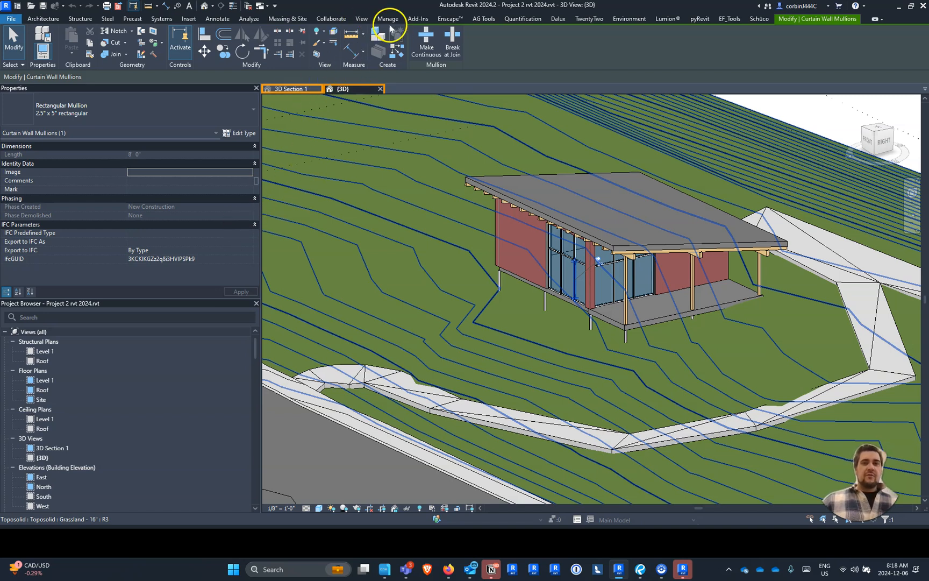
pyautogui.click(361, 19)
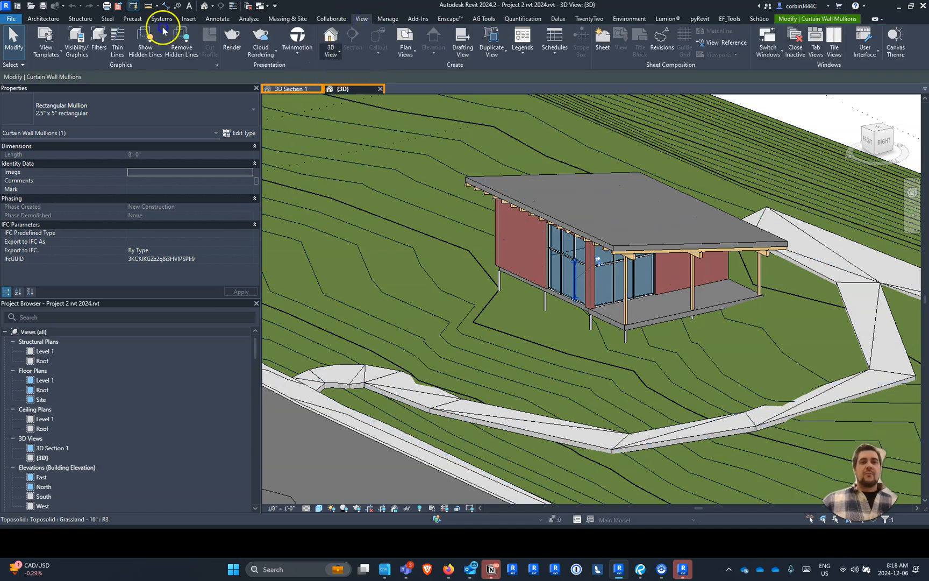
pyautogui.click(330, 49)
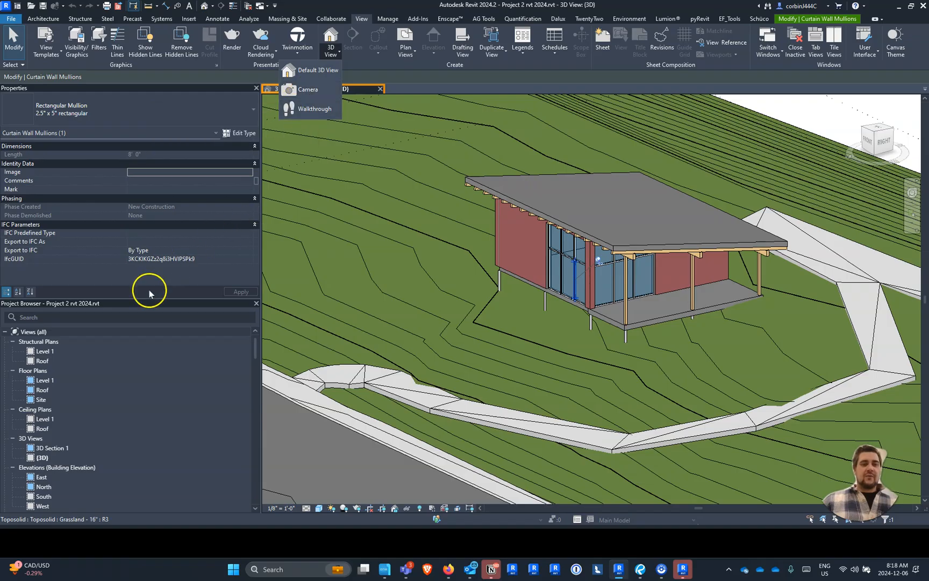
# - Open the Site floor plan, looking at the Level 1 plan first, and frame the proposed building
pyautogui.doubleClick(50, 381)
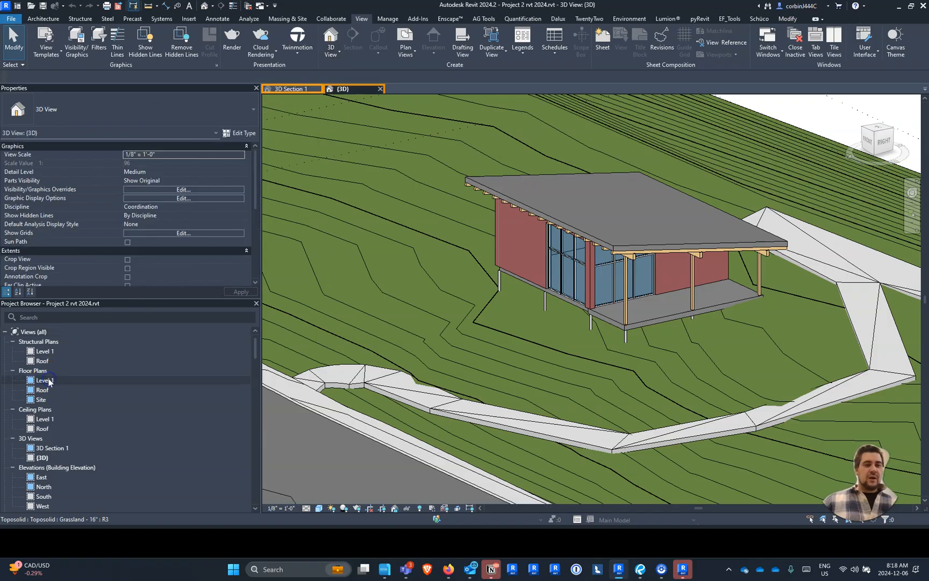
pyautogui.scroll(-3, 470, 172)
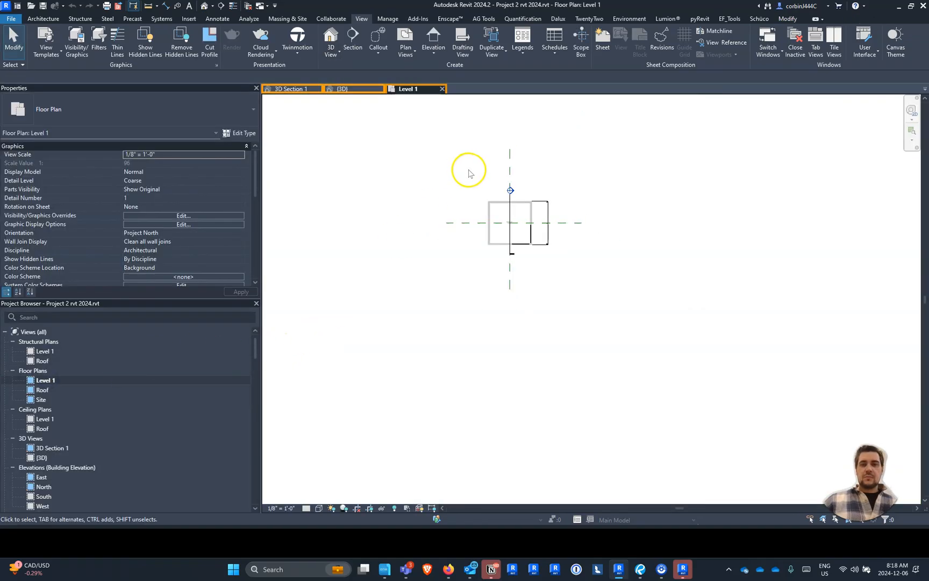
pyautogui.click(40, 400)
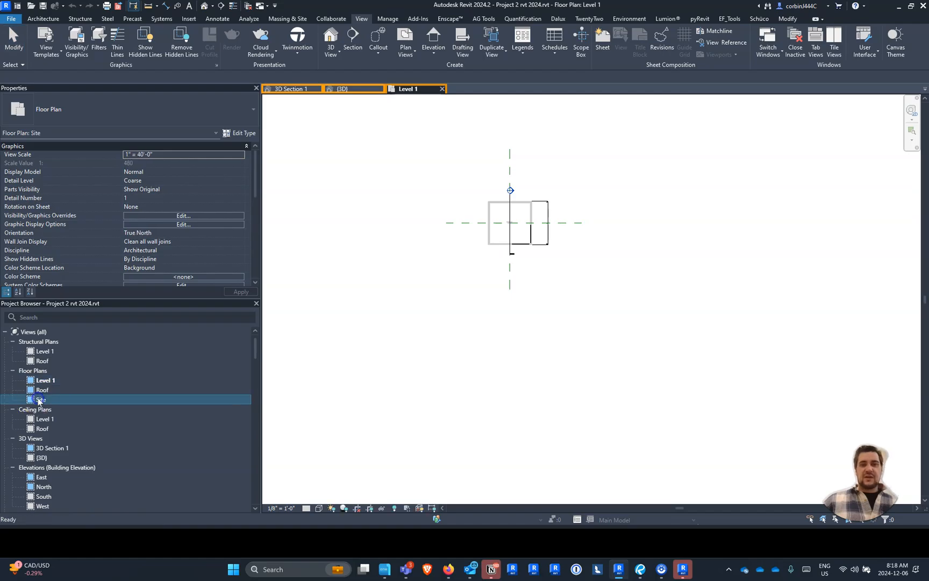
pyautogui.doubleClick(40, 400)
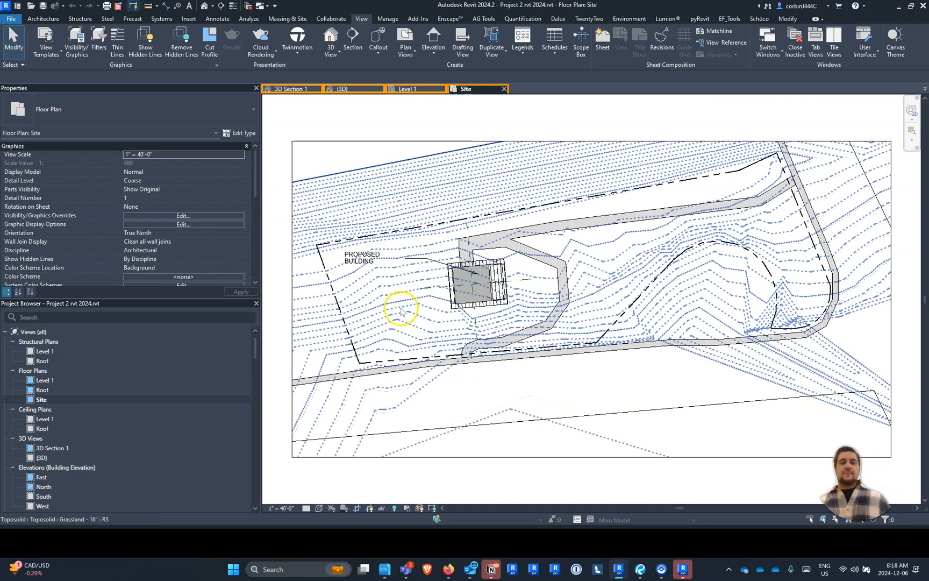
pyautogui.scroll(2, 400, 310)
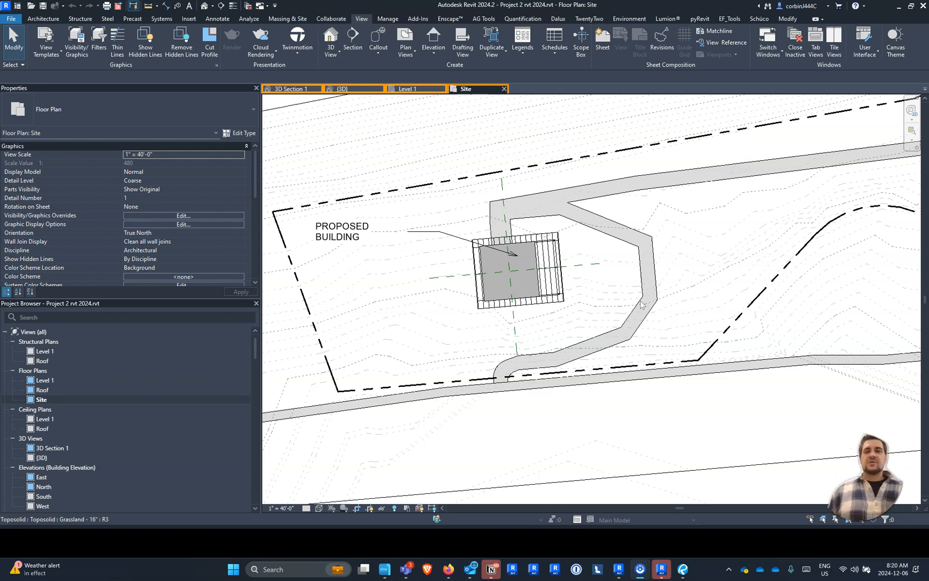
# - Create a perspective camera view from the upper road northeast of the building, aimed southwest past it to the lower road
pyautogui.click(338, 56)
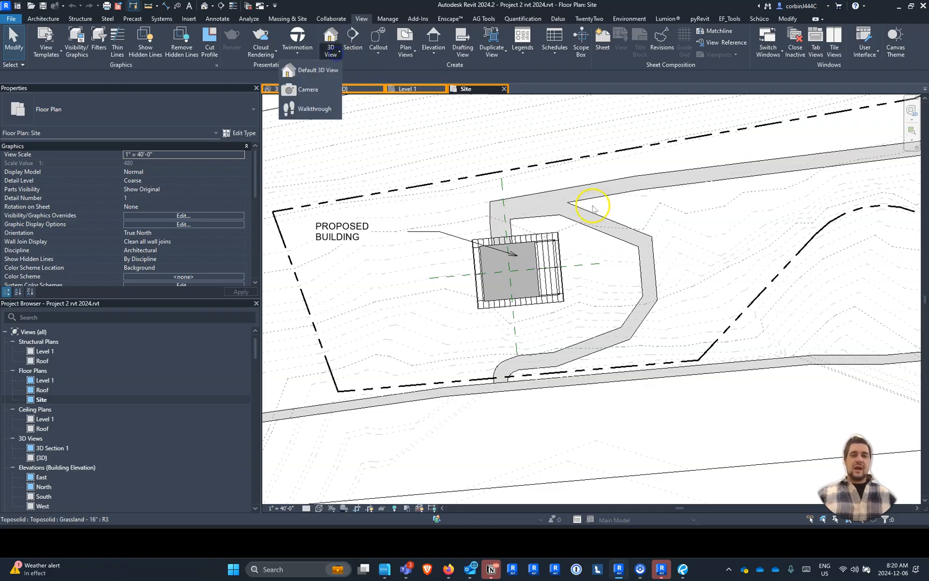
pyautogui.click(322, 89)
pyautogui.click(723, 166)
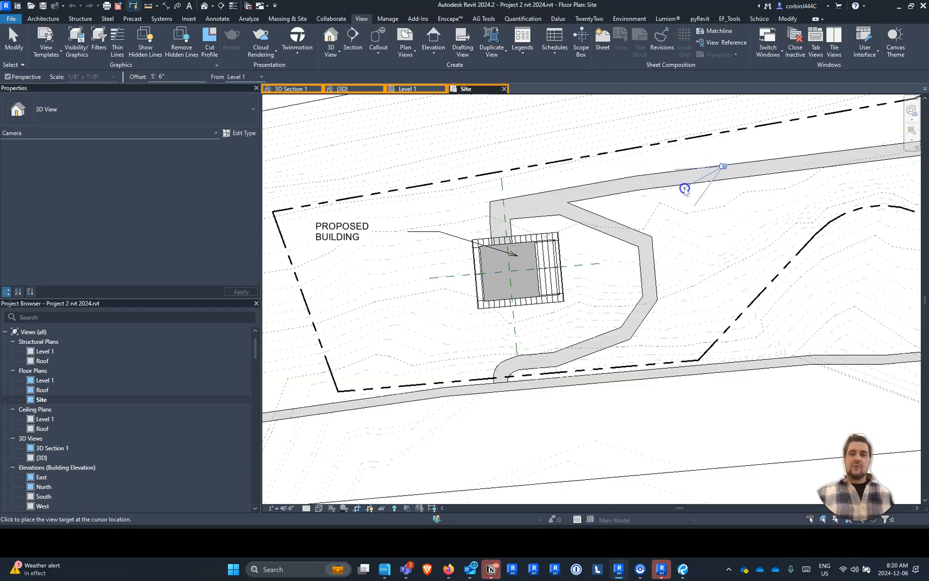
pyautogui.scroll(-1, 723, 168)
pyautogui.scroll(-1, 723, 167)
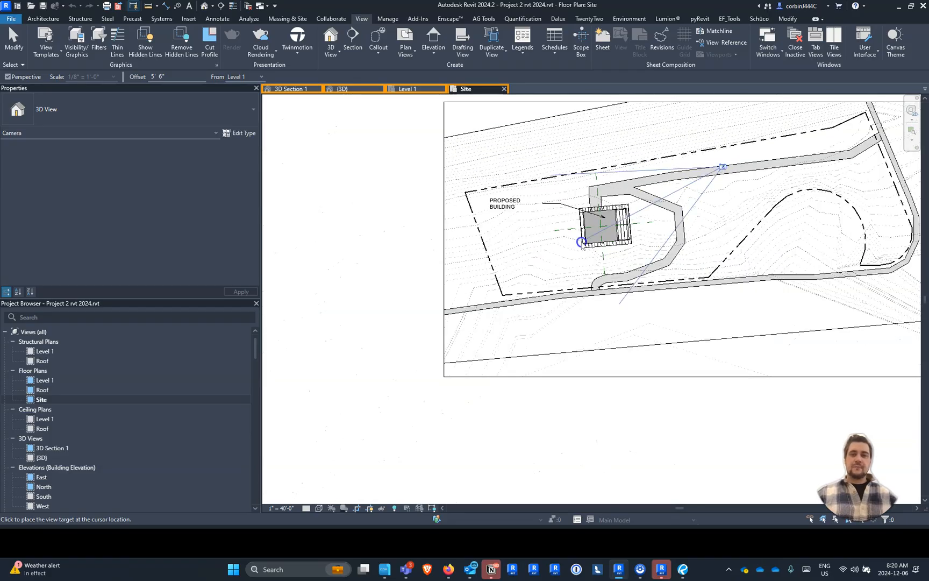
pyautogui.click(484, 306)
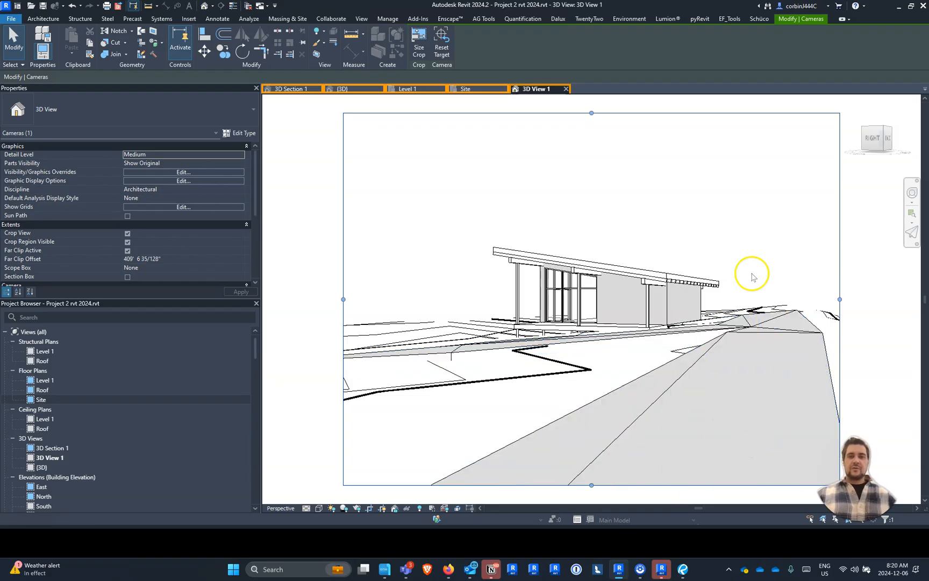
# - On the Site plan, create a second camera view from the lower road southwest of the building, aimed northeast across it to the upper road
pyautogui.click(463, 89)
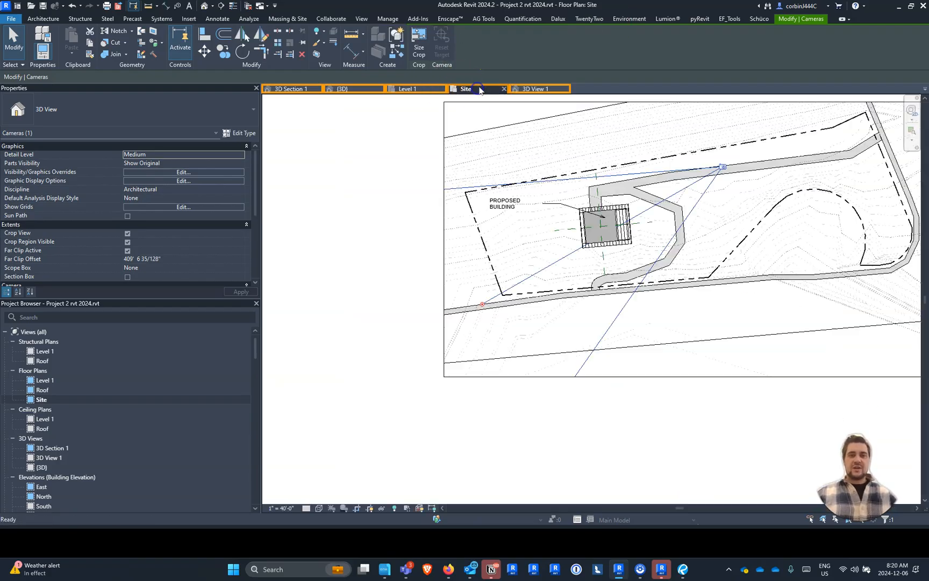
pyautogui.scroll(3, 652, 280)
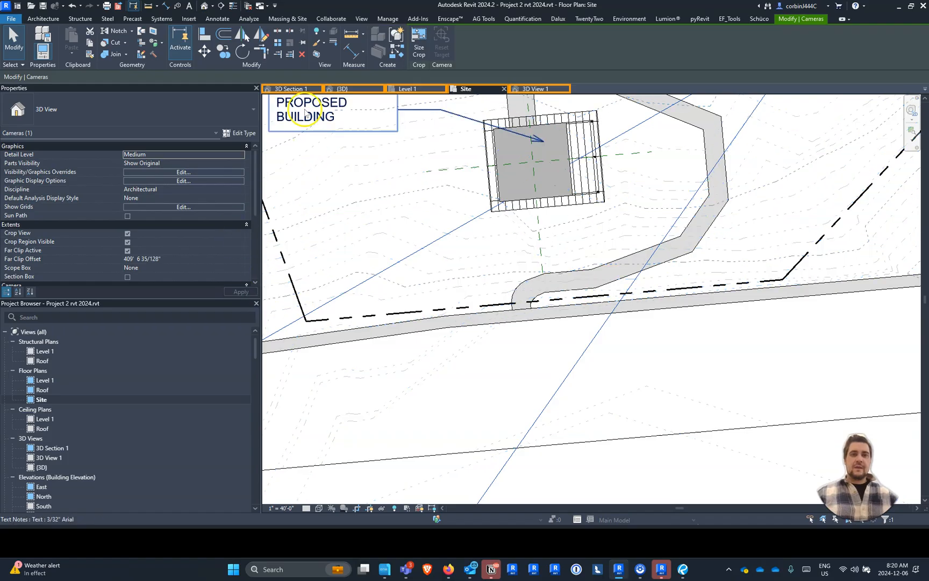
pyautogui.click(212, 6)
pyautogui.click(185, 29)
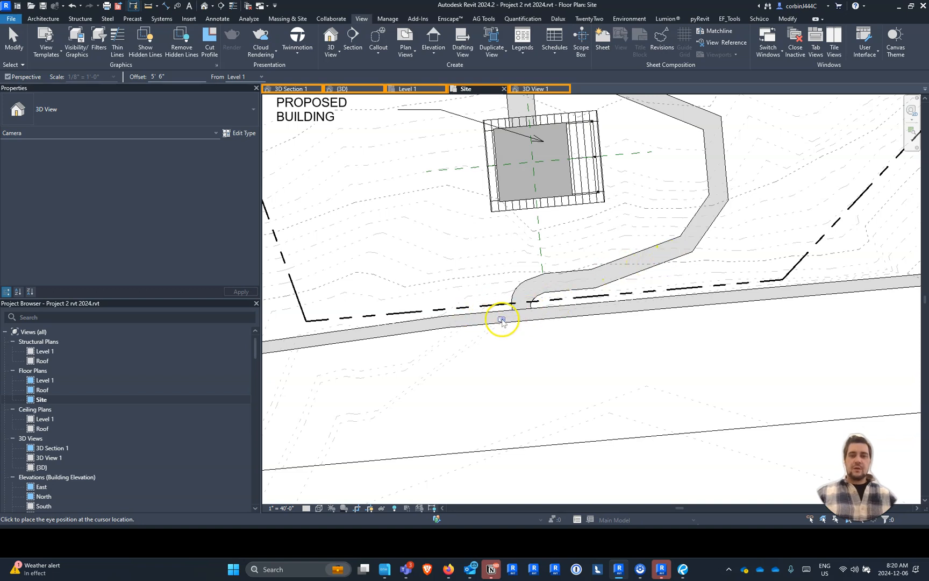
pyautogui.scroll(-2, 407, 327)
pyautogui.click(404, 327)
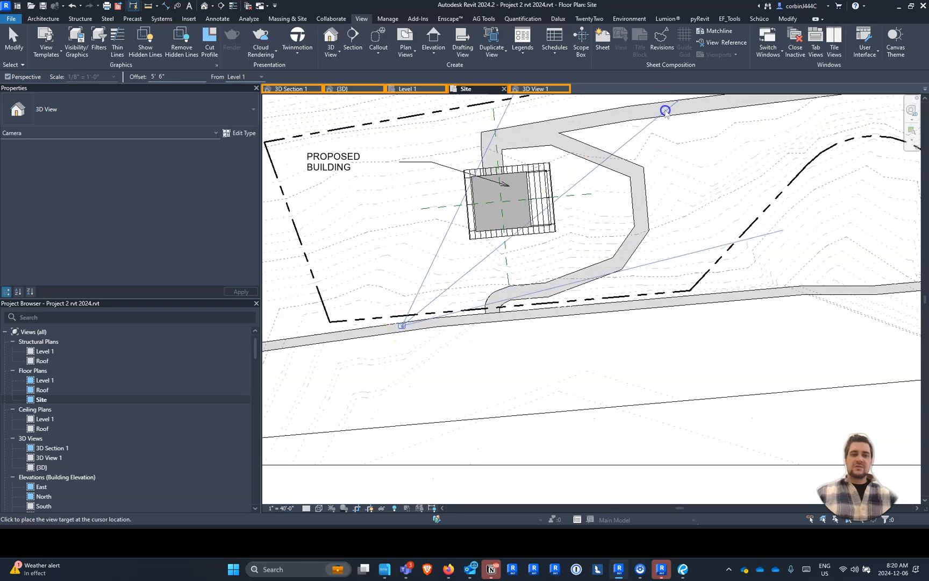
pyautogui.click(637, 129)
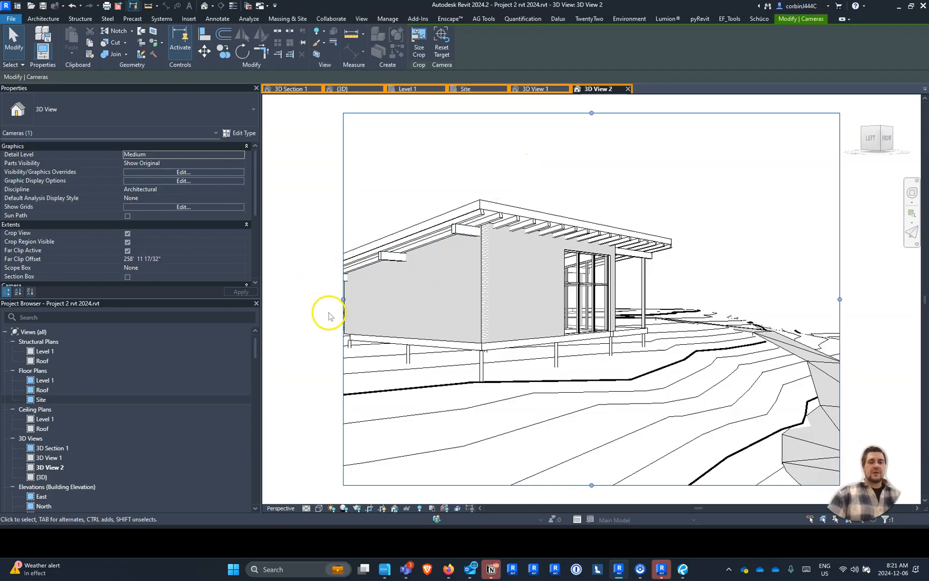
# - Widen 3D View 2's crop region on the left to fit the whole roof and set the camera's eye elevation to -10'
pyautogui.moveTo(343, 300); pyautogui.dragTo(298, 299)
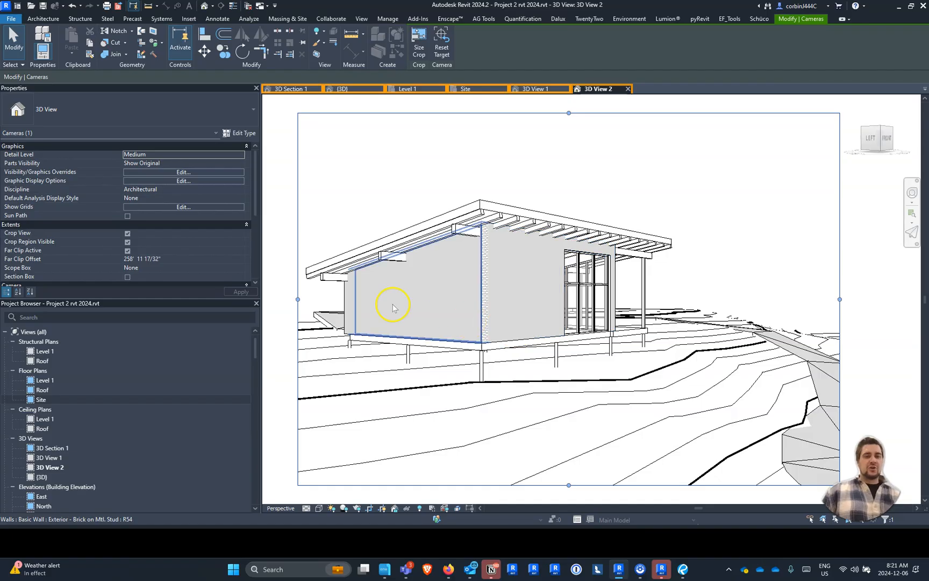
pyautogui.scroll(-3, 172, 237)
pyautogui.scroll(-4, 172, 236)
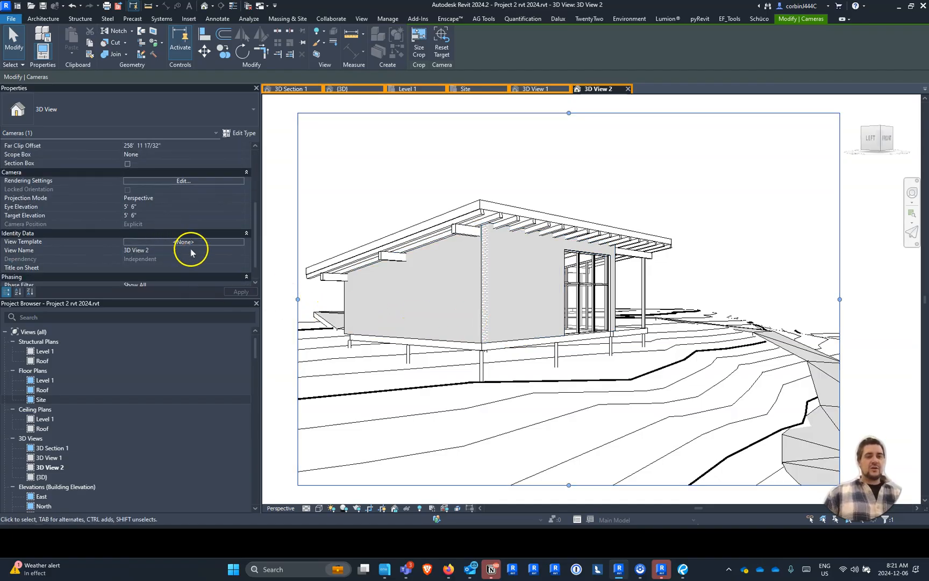
pyautogui.click(161, 206)
pyautogui.press('BackSpace')
pyautogui.press('Return')
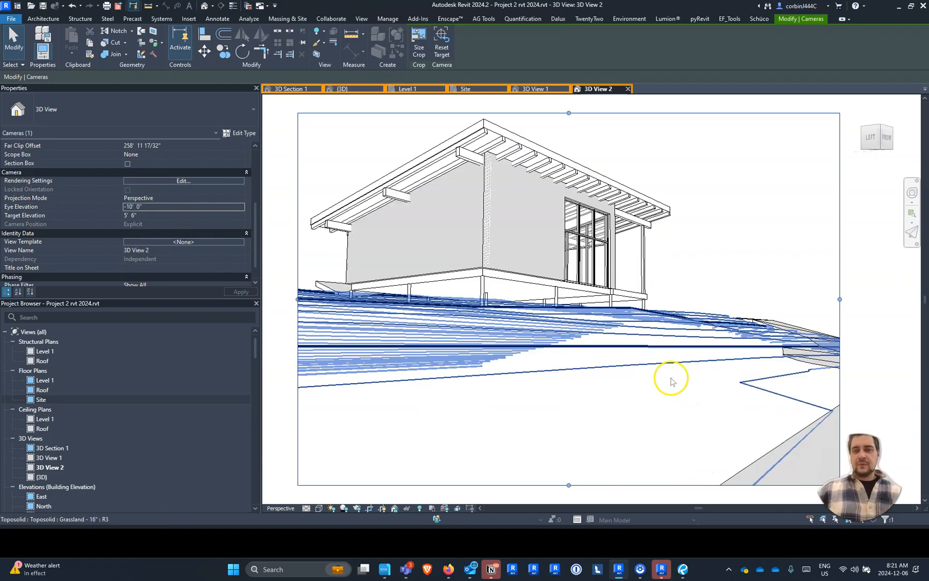
# - Set the eye elevation of 3D View 2's camera to -8'
pyautogui.click(149, 206)
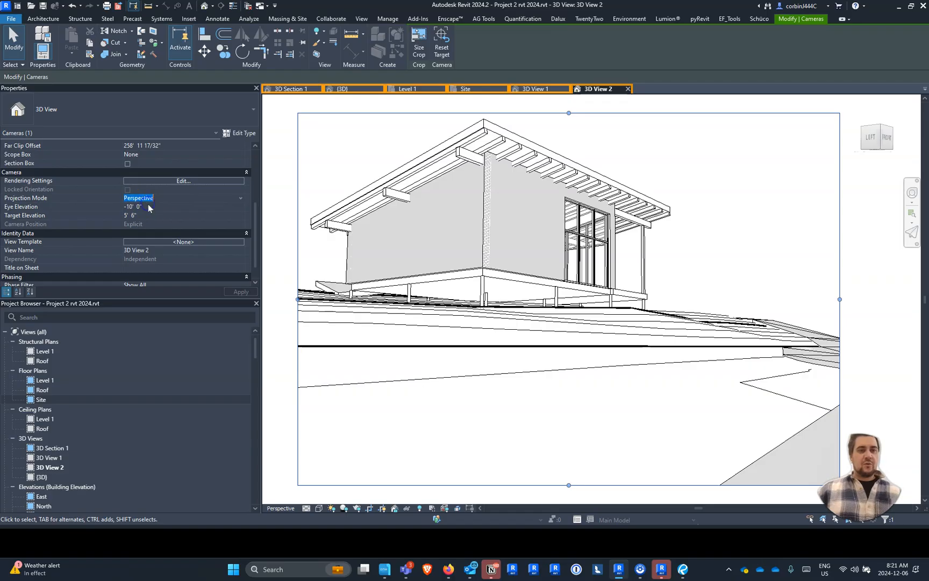
pyautogui.write('-8')
pyautogui.press('Return')
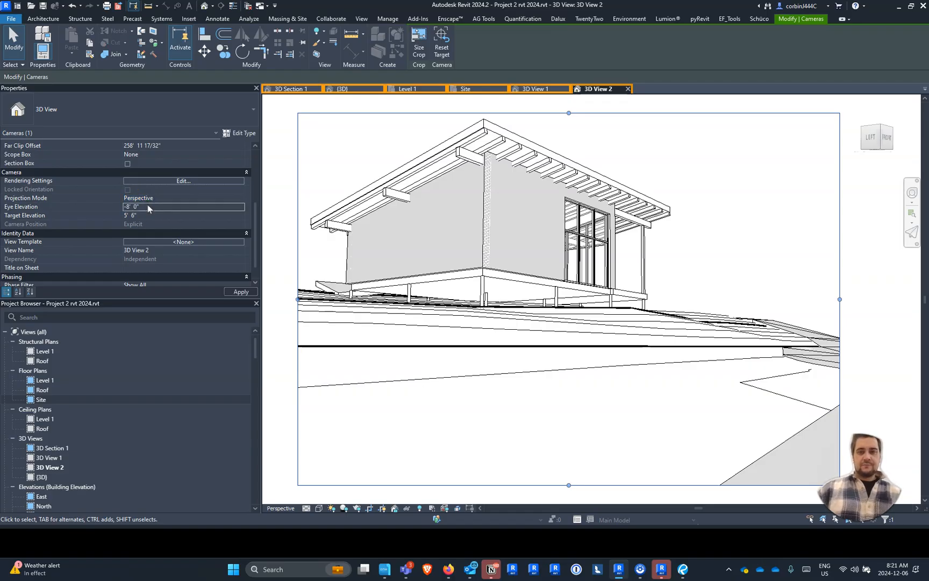
pyautogui.click(148, 192)
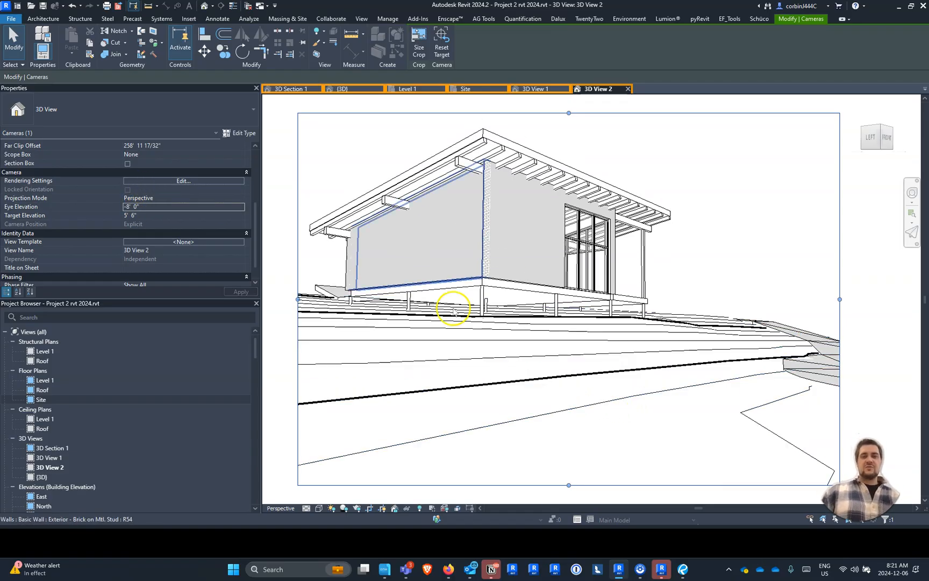
# - Extend 3D View 2's crop region outward on all four sides to leave more space around the building
pyautogui.scroll(-4, 651, 272)
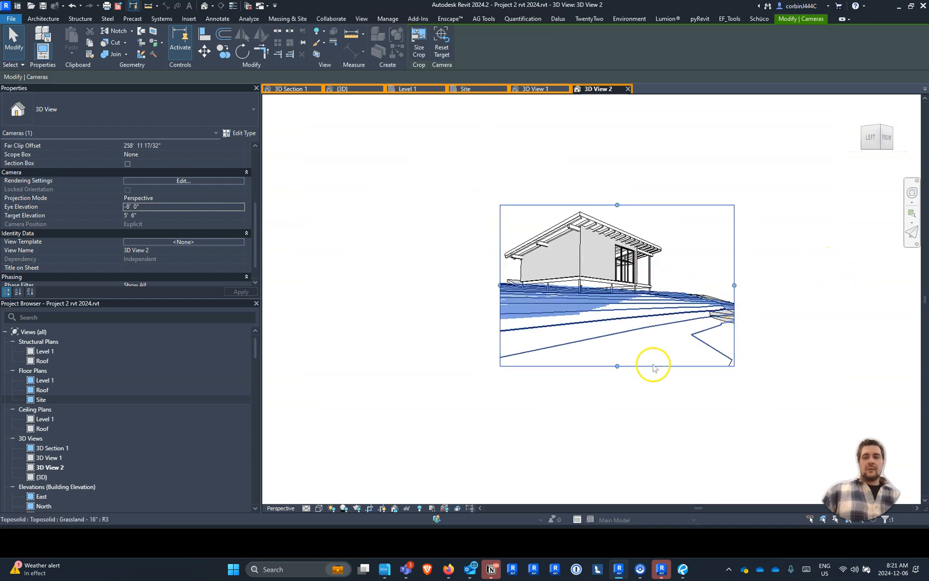
pyautogui.moveTo(614, 366); pyautogui.dragTo(616, 375)
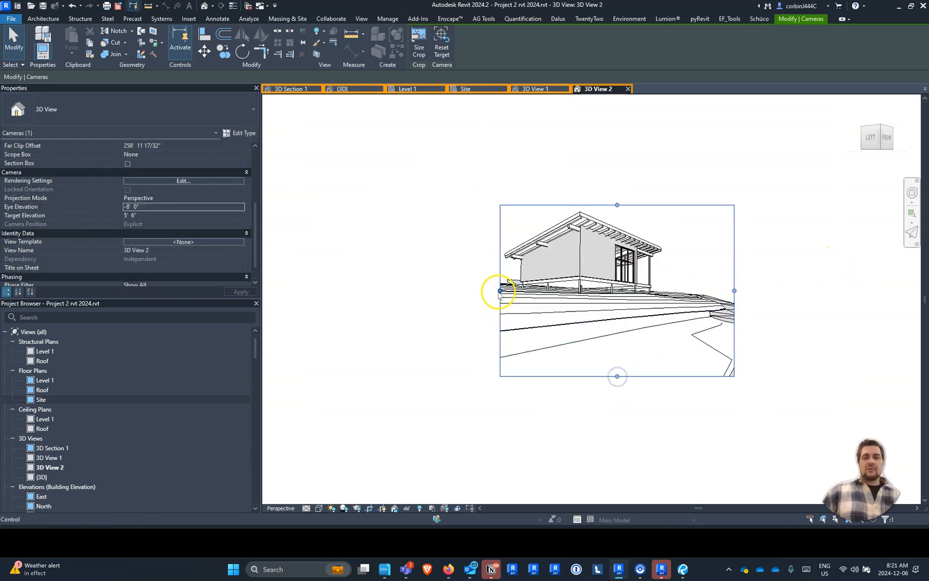
pyautogui.moveTo(500, 286); pyautogui.dragTo(464, 279)
pyautogui.moveTo(601, 204); pyautogui.dragTo(600, 173)
pyautogui.moveTo(734, 274); pyautogui.dragTo(777, 274)
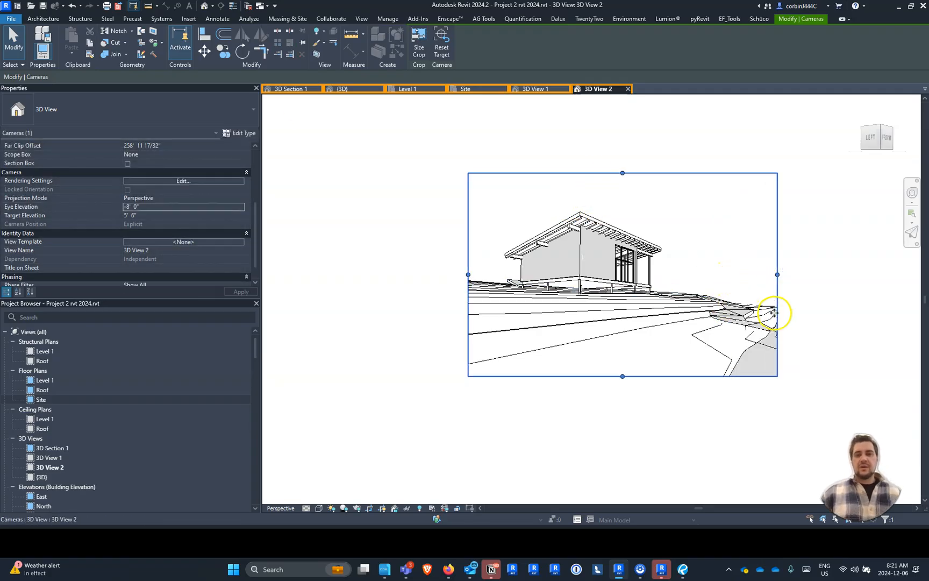
pyautogui.scroll(3, 613, 285)
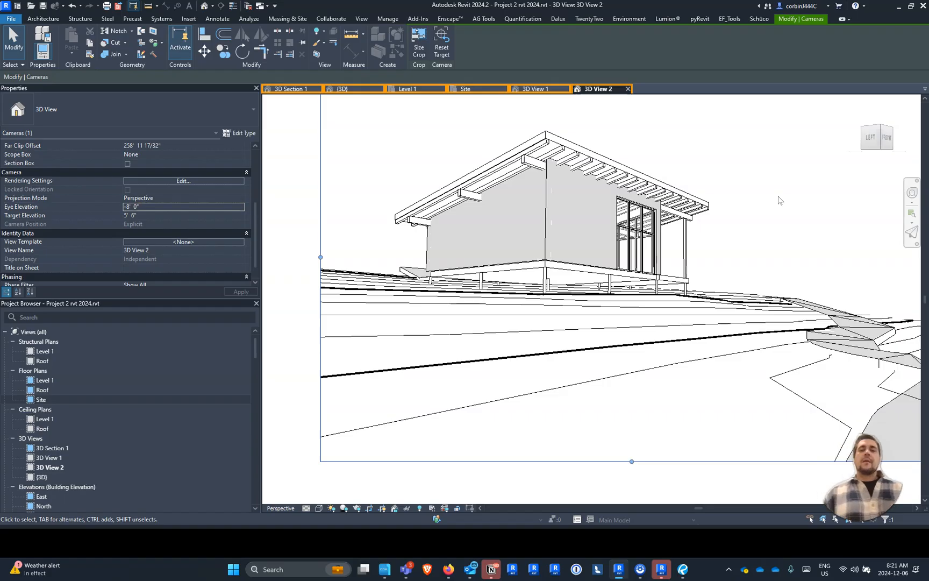
pyautogui.scroll(-3, 415, 266)
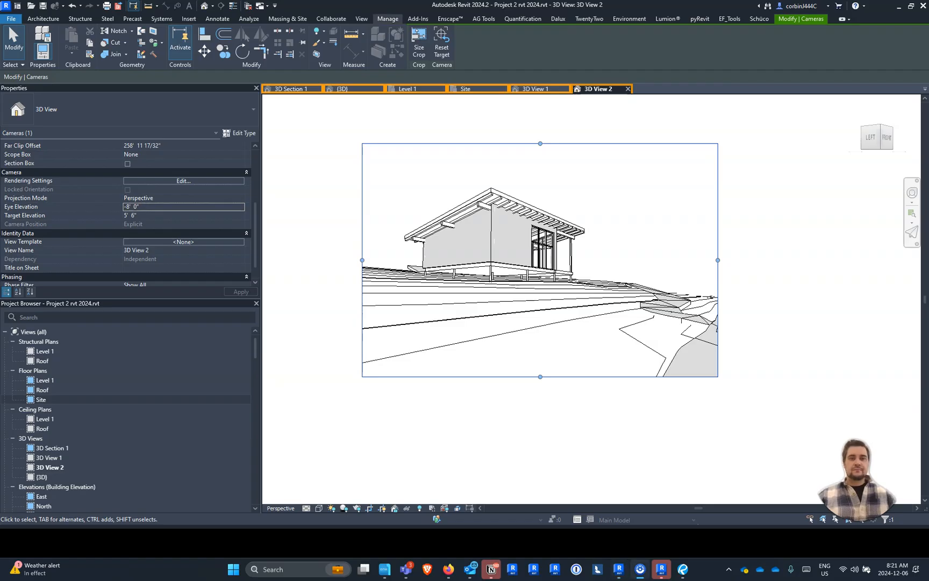
pyautogui.moveTo(469, 119); pyautogui.dragTo(471, 384)
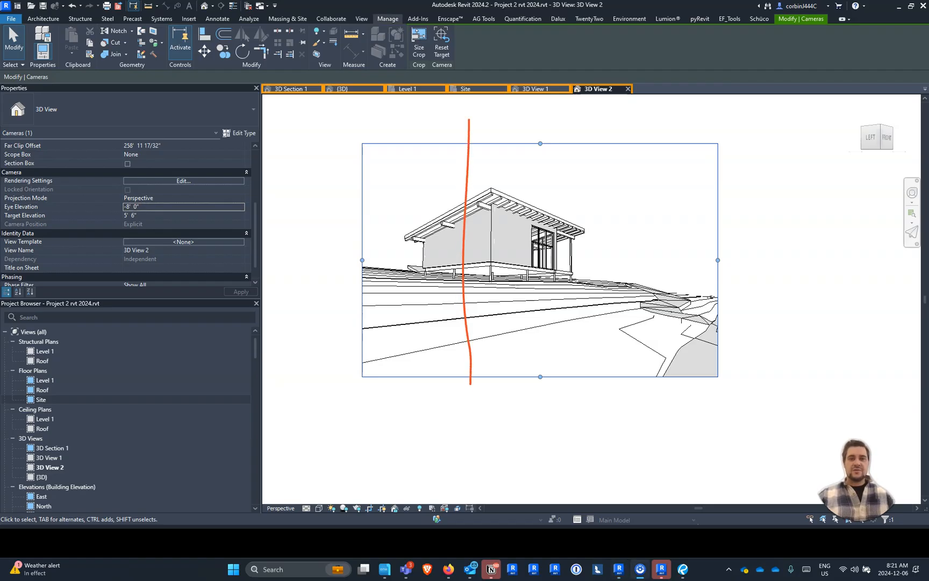
pyautogui.moveTo(327, 212); pyautogui.dragTo(753, 215)
pyautogui.moveTo(613, 116); pyautogui.dragTo(587, 355)
pyautogui.moveTo(317, 295)
pyautogui.mouseDown()
pyautogui.moveTo(676, 280)
pyautogui.moveTo(759, 290)
pyautogui.mouseUp()
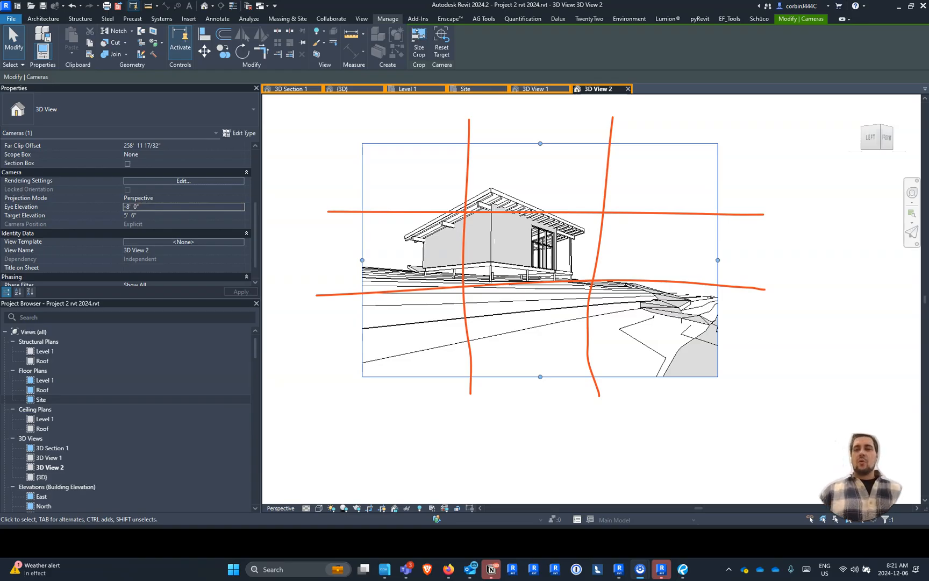
pyautogui.press('Escape')
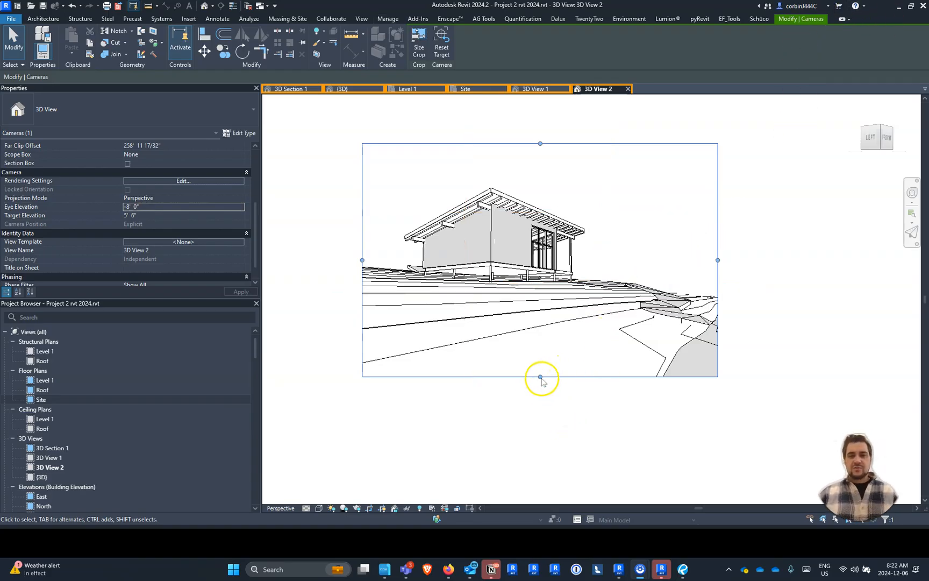
# - Extend 3D View 2's crop region further at its bottom and right edges, and switch to 3D View 1
pyautogui.moveTo(540, 378); pyautogui.dragTo(540, 401)
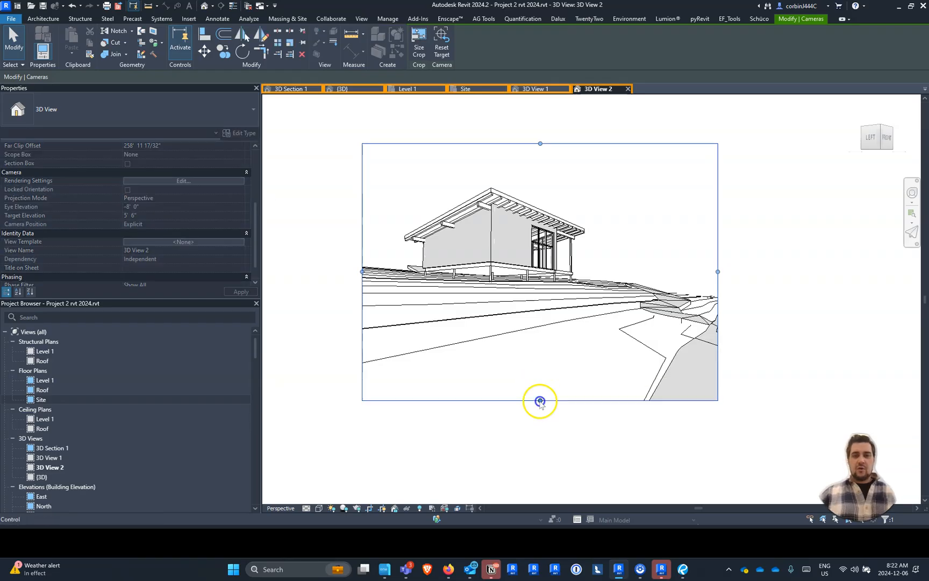
pyautogui.moveTo(718, 272); pyautogui.dragTo(757, 272)
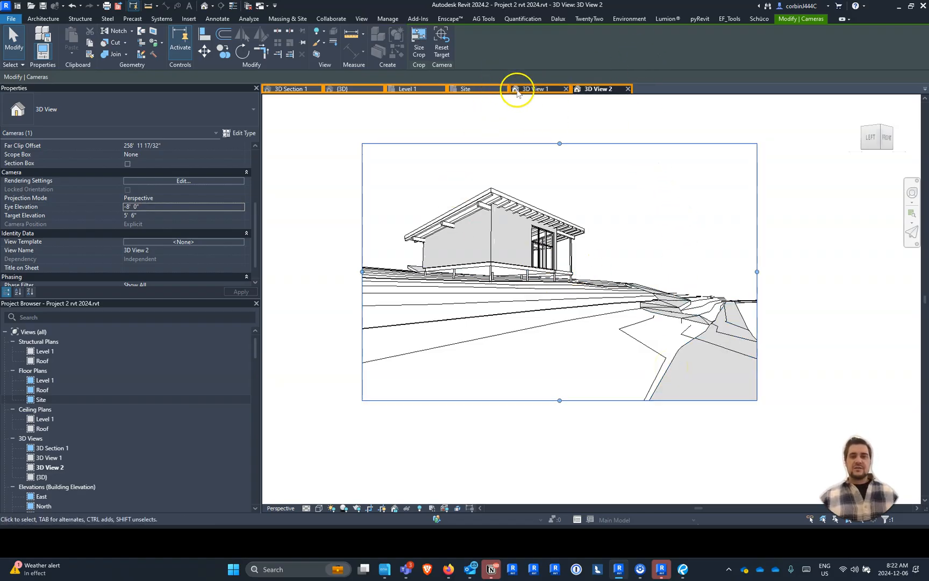
pyautogui.click(534, 88)
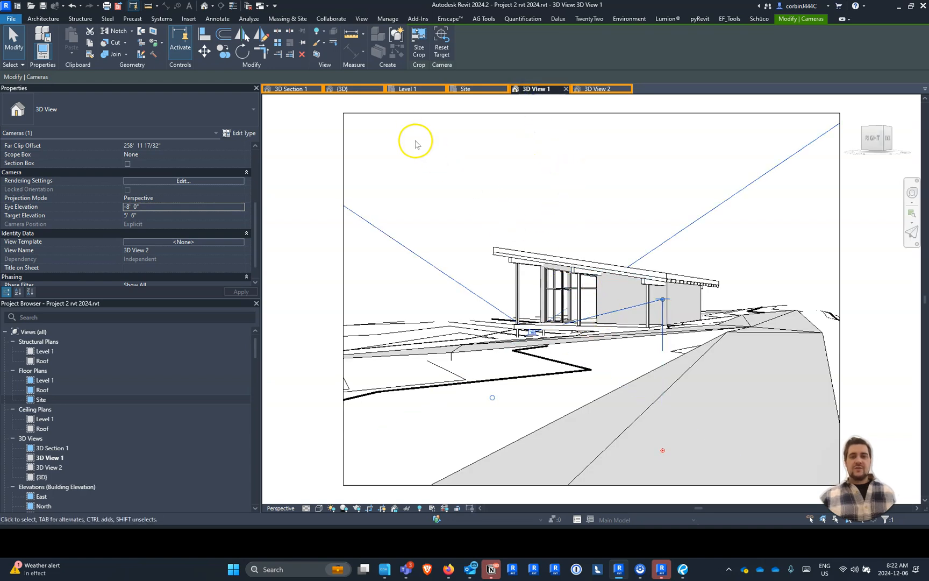
# - Reshape 3D View 1's crop region by extending its upper and left edges outward and pulling its right and lower edges inward
pyautogui.scroll(-2, 549, 224)
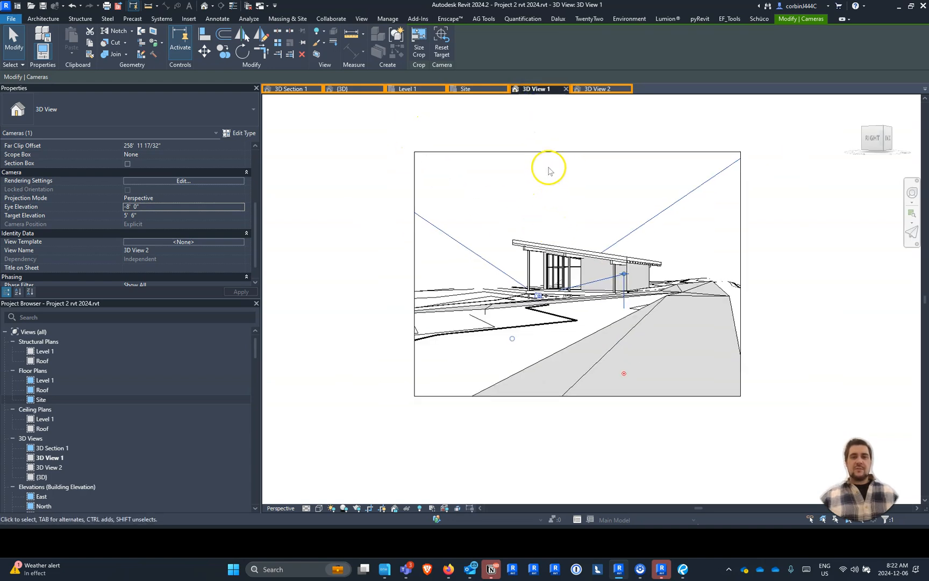
pyautogui.click(549, 153)
pyautogui.moveTo(577, 151); pyautogui.dragTo(577, 119)
pyautogui.moveTo(742, 258); pyautogui.dragTo(709, 257)
pyautogui.moveTo(559, 399); pyautogui.dragTo(560, 331)
pyautogui.moveTo(415, 226); pyautogui.dragTo(362, 225)
pyautogui.click(874, 278)
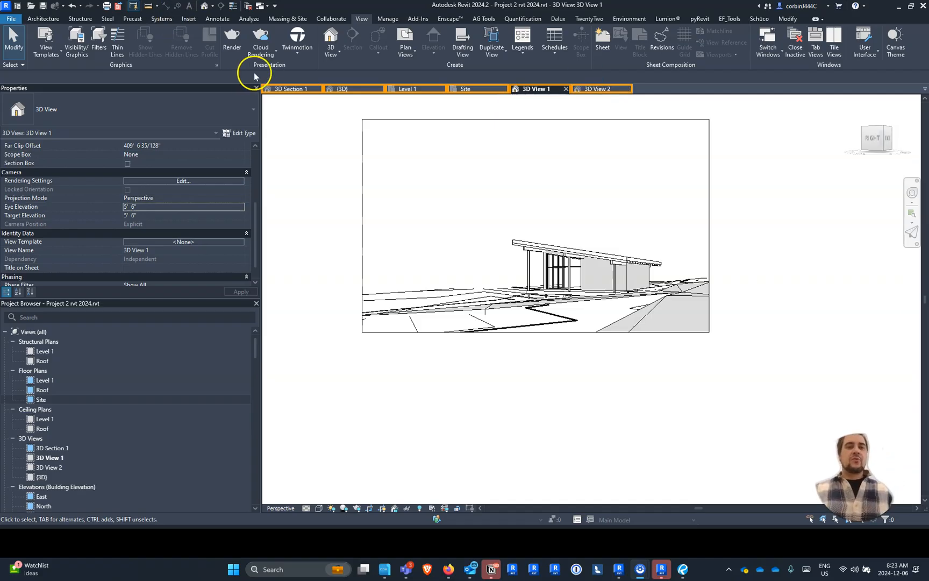
# - Render 3D View 1 with the quality setting at Draft
pyautogui.click(231, 48)
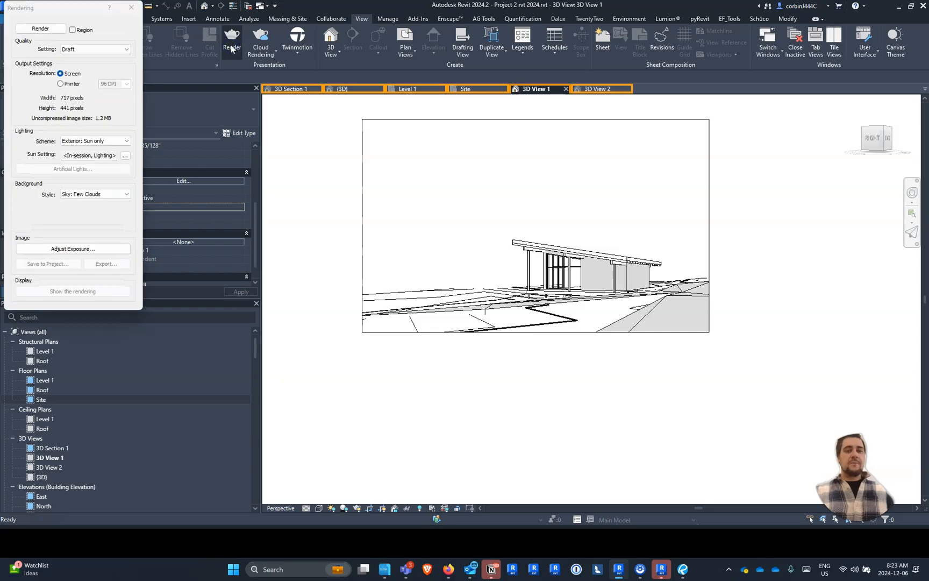
pyautogui.moveTo(41, 16); pyautogui.dragTo(110, 90)
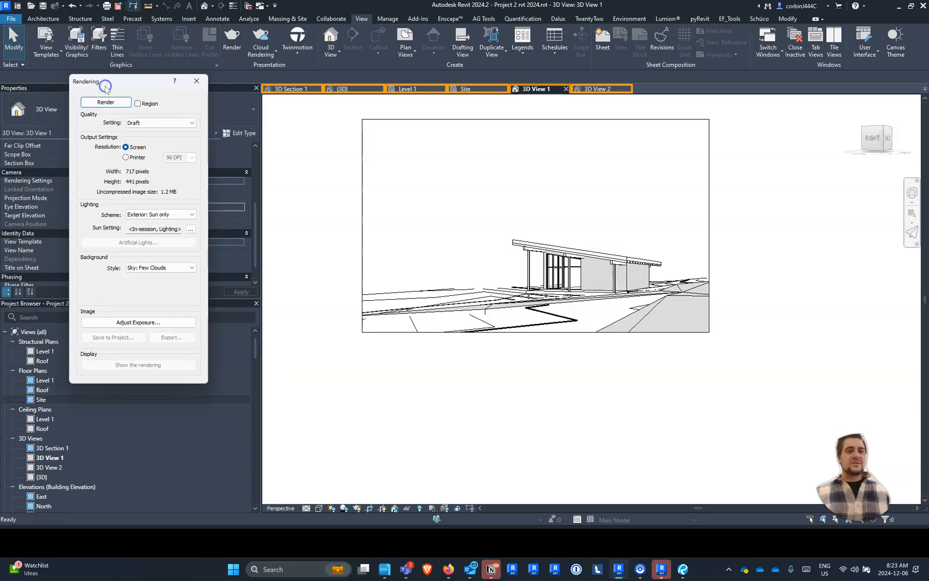
pyautogui.click(137, 123)
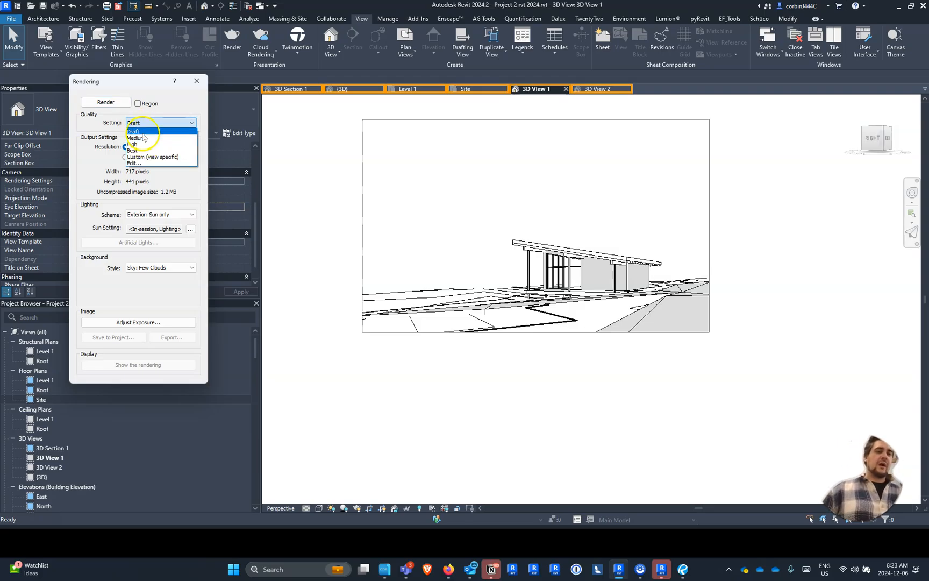
pyautogui.click(140, 132)
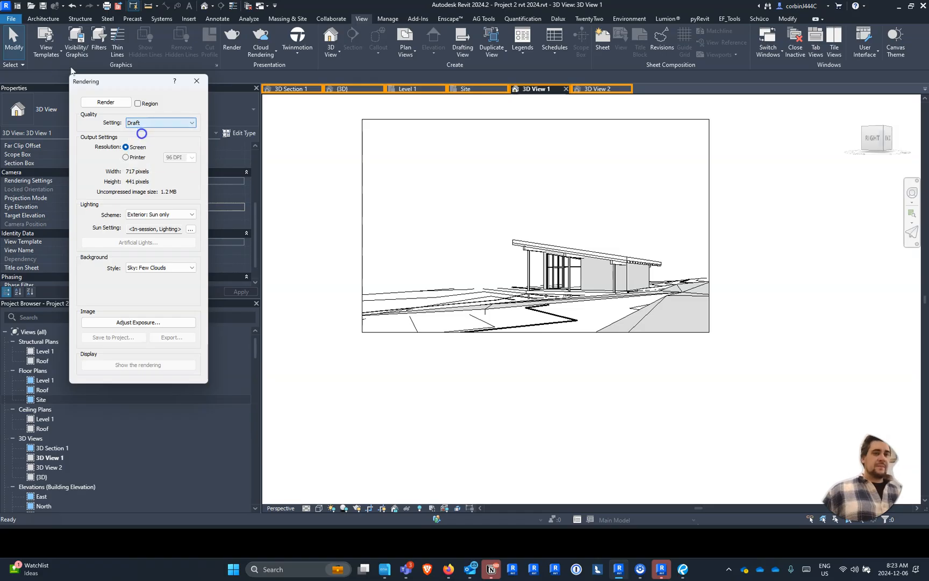
pyautogui.click(120, 102)
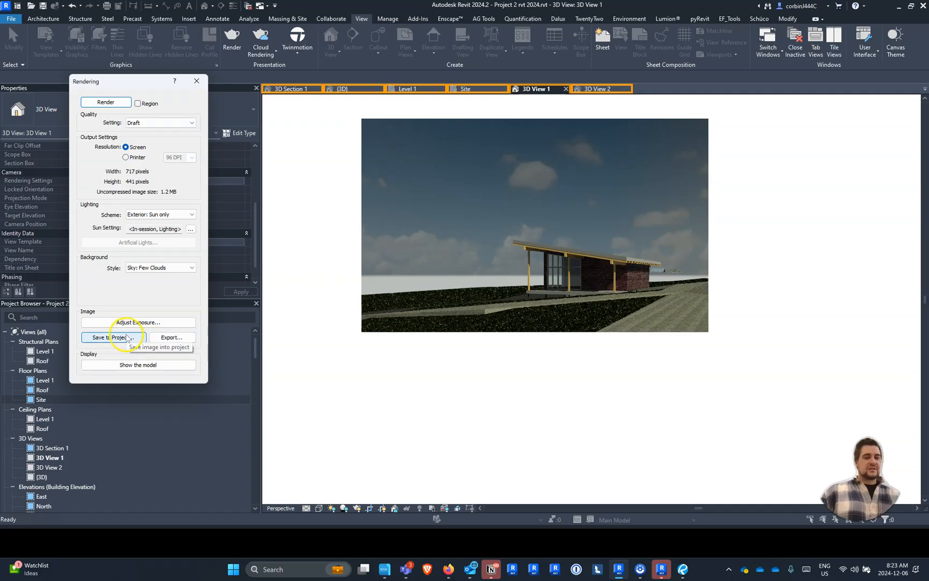
# - Save the draft rendering to the project as "3D View 1_1 2024_1206 0824"
pyautogui.click(127, 337)
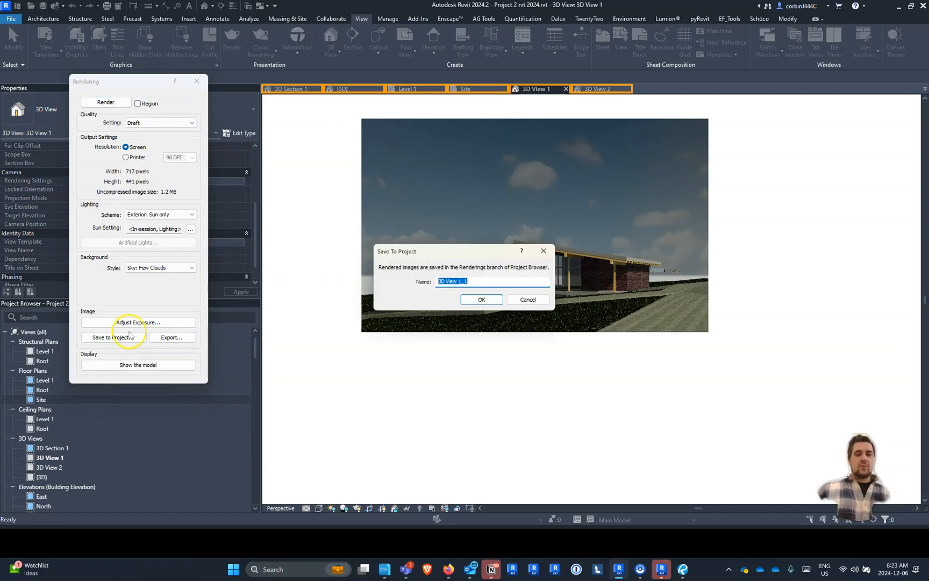
pyautogui.press('Right')
pyautogui.write('2024')
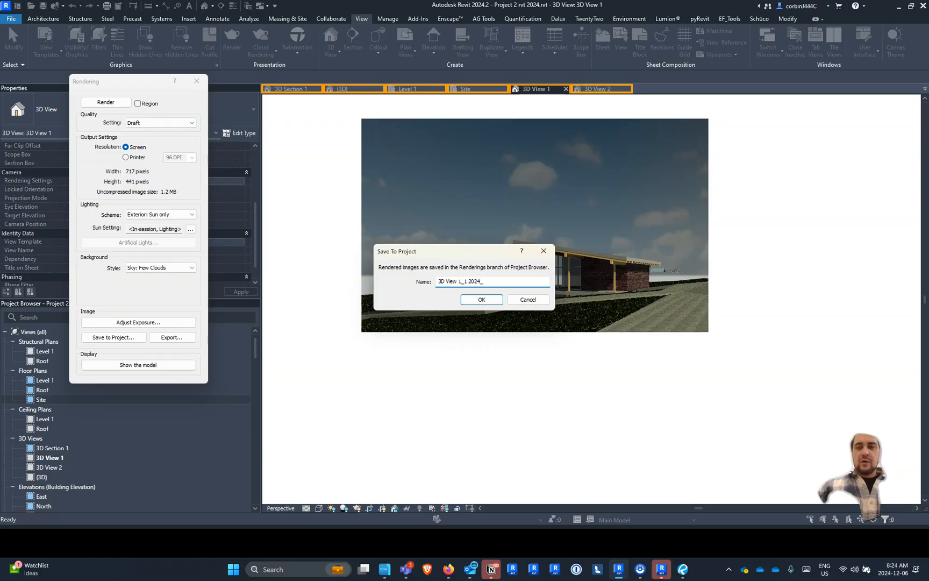
pyautogui.write('_1206 0824')
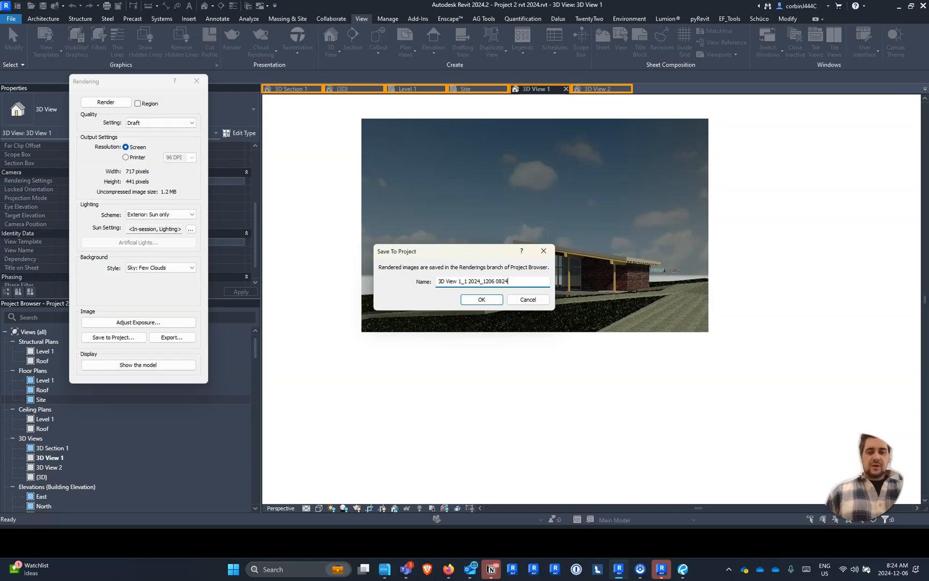
pyautogui.hotkey('ctrl', 'a')
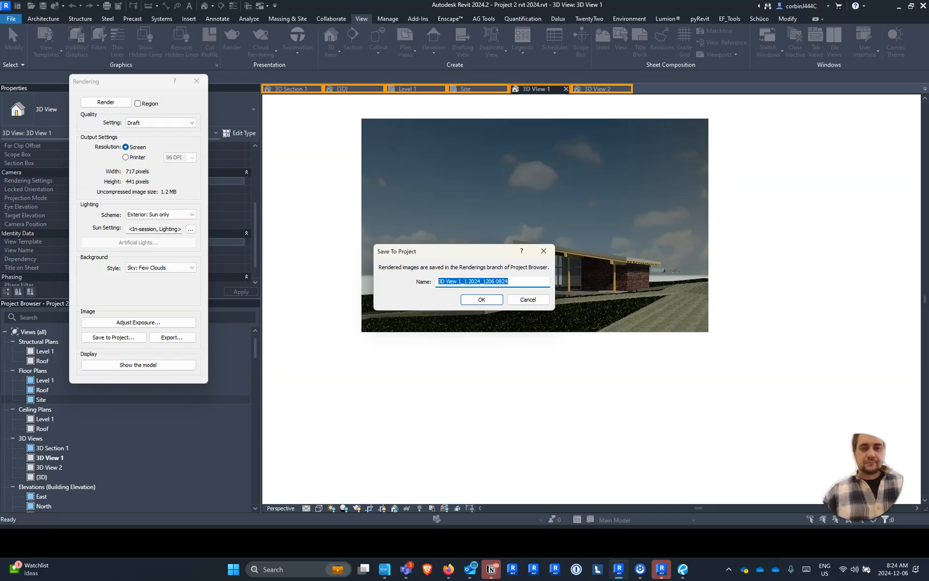
pyautogui.click(481, 300)
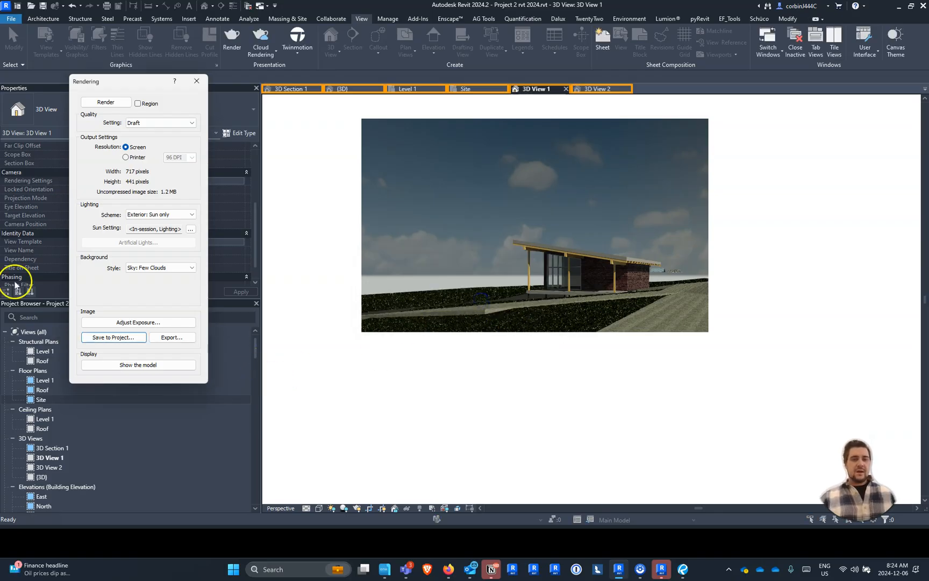
# - Set the rendering quality to Medium and render 3D View 1 again
pyautogui.click(156, 123)
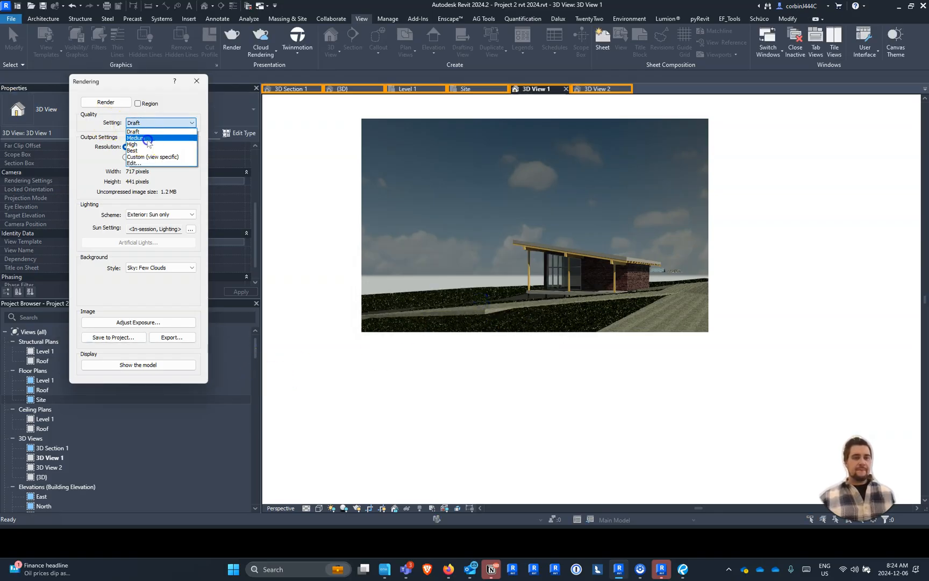
pyautogui.click(147, 138)
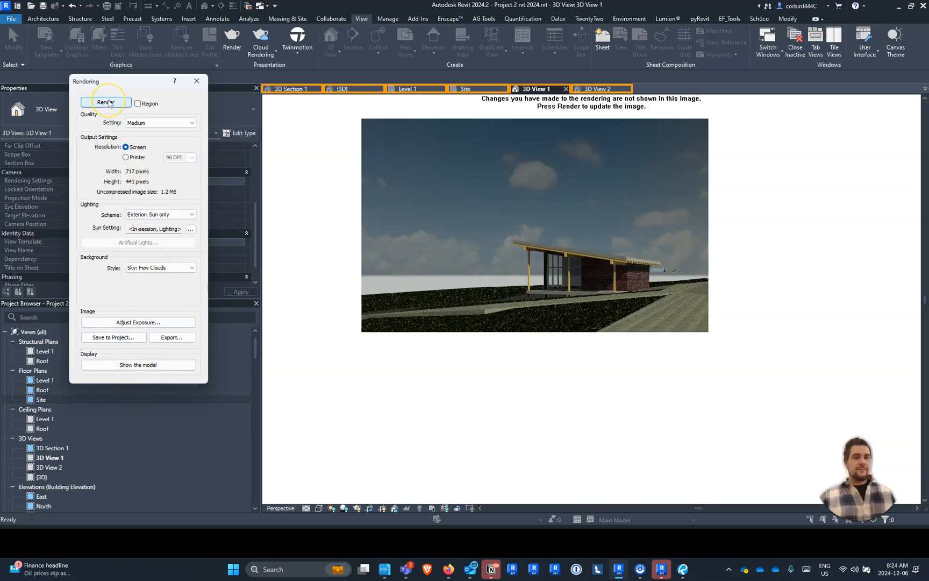
pyautogui.click(108, 102)
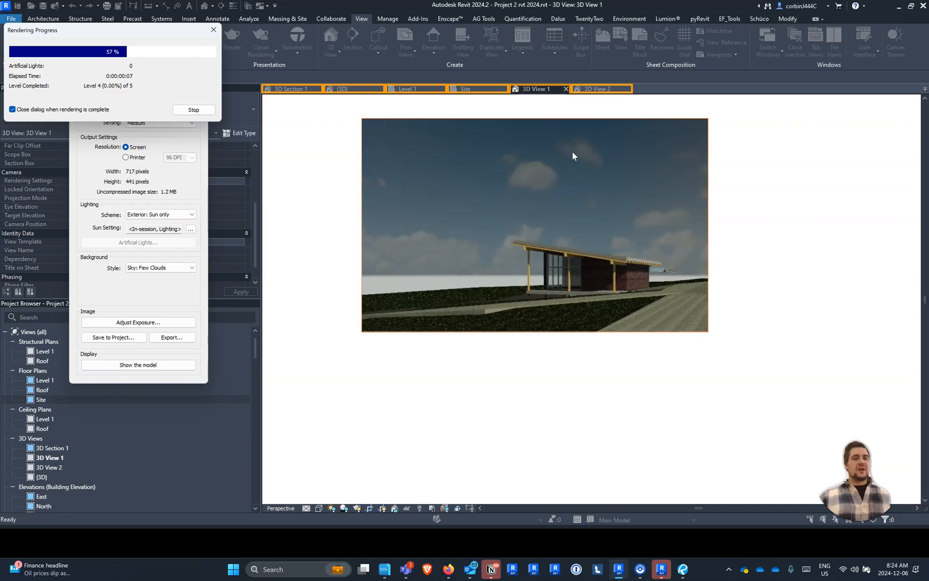
pyautogui.click(566, 153)
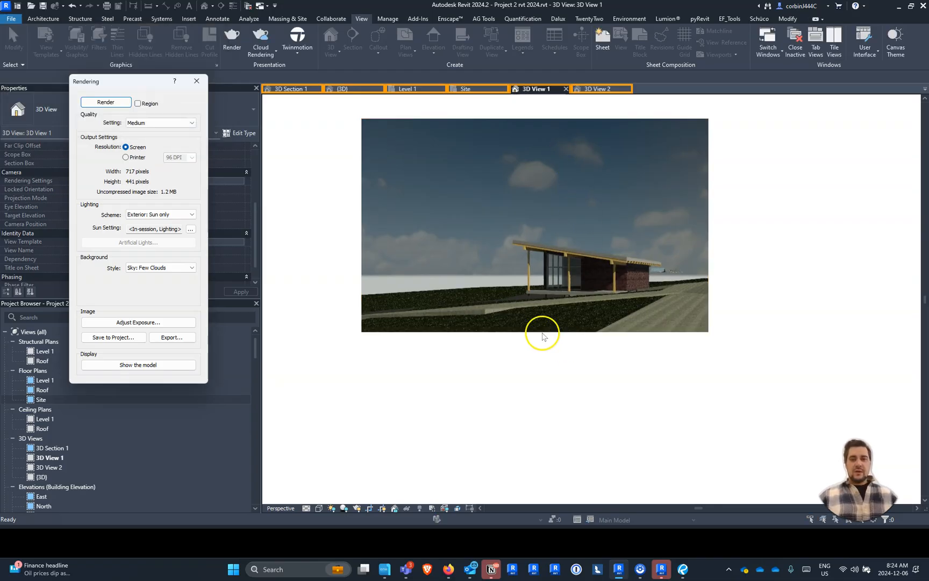
# - Save the medium-quality rendering to the project as "3D View 1_1 2024_1206 0825"
pyautogui.click(145, 338)
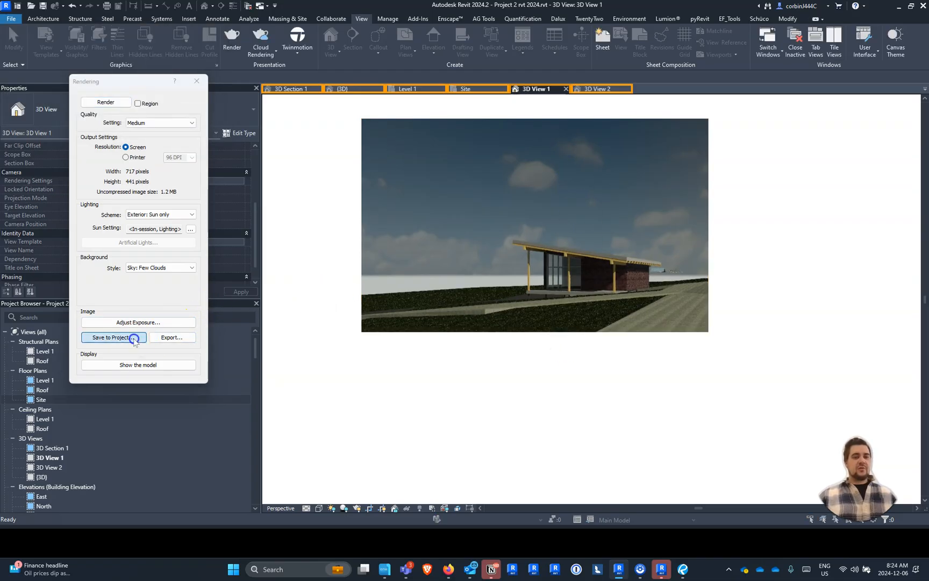
pyautogui.press('Right')
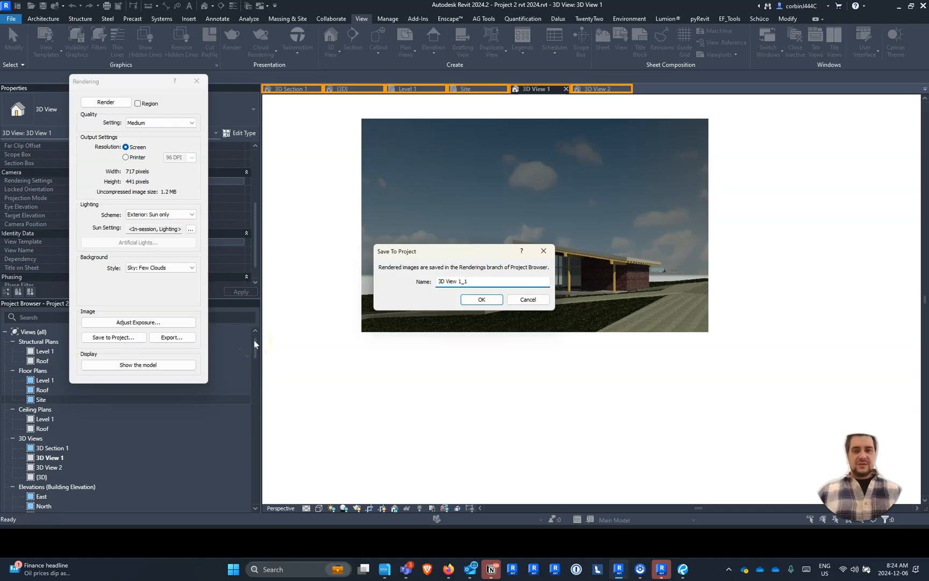
pyautogui.write('2024_12')
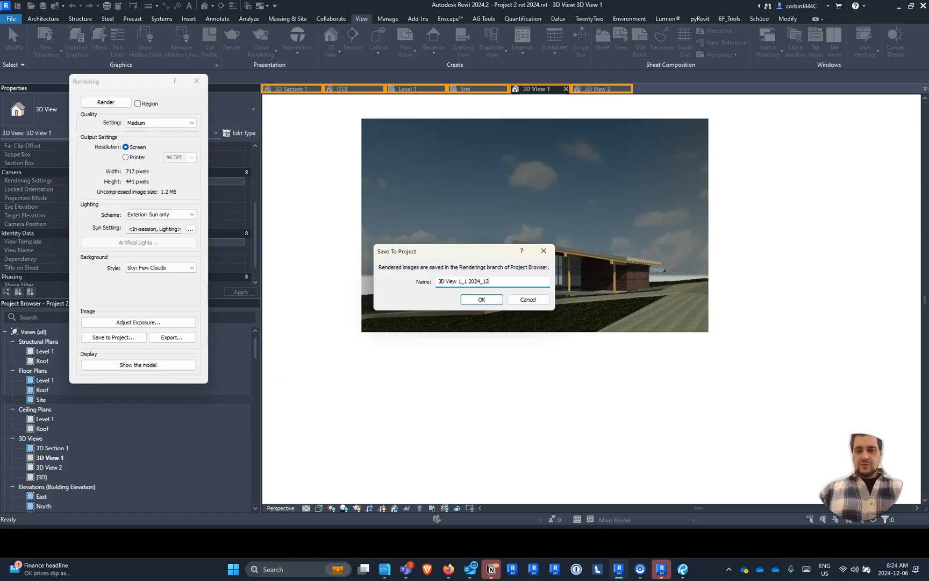
pyautogui.write('06 0')
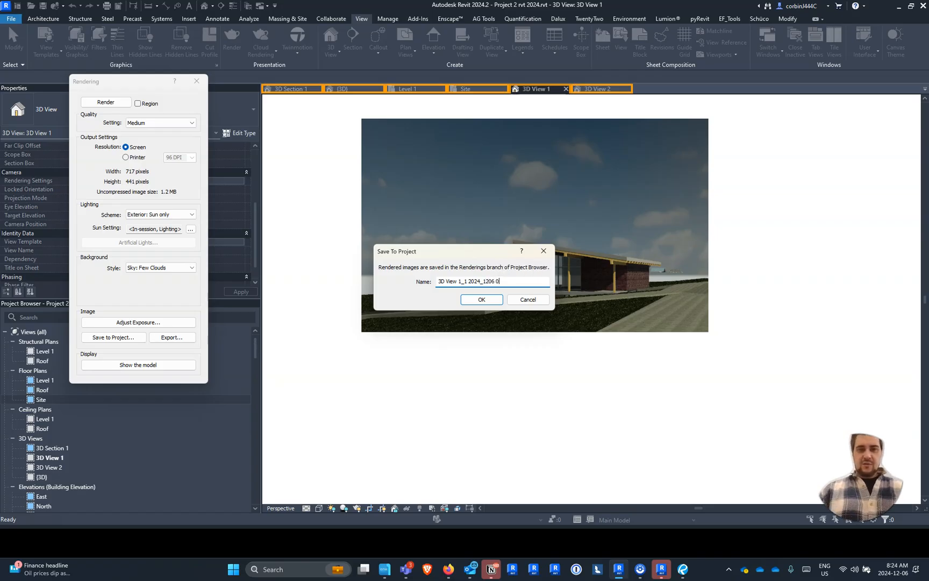
pyautogui.write('825')
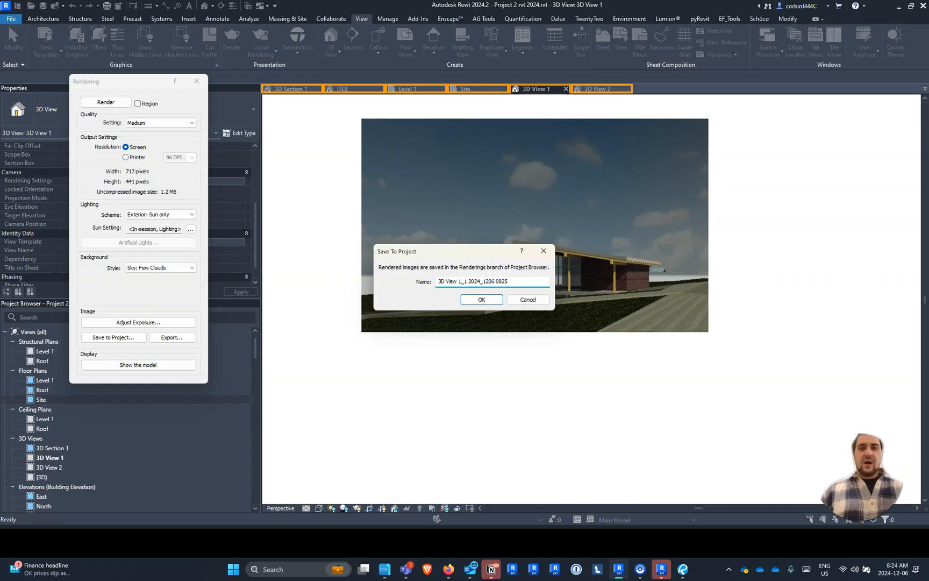
pyautogui.press('Return')
# - Examine the building, ground and driveway in the medium-quality rendering up close and as a whole
pyautogui.scroll(1, 544, 204)
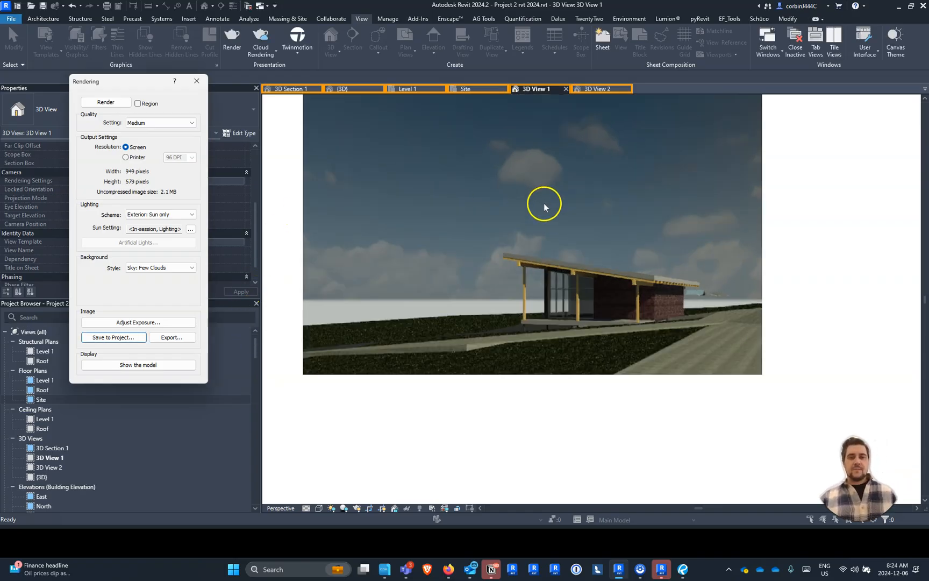
pyautogui.scroll(1, 554, 215)
pyautogui.scroll(-2, 591, 265)
pyautogui.scroll(1, 478, 155)
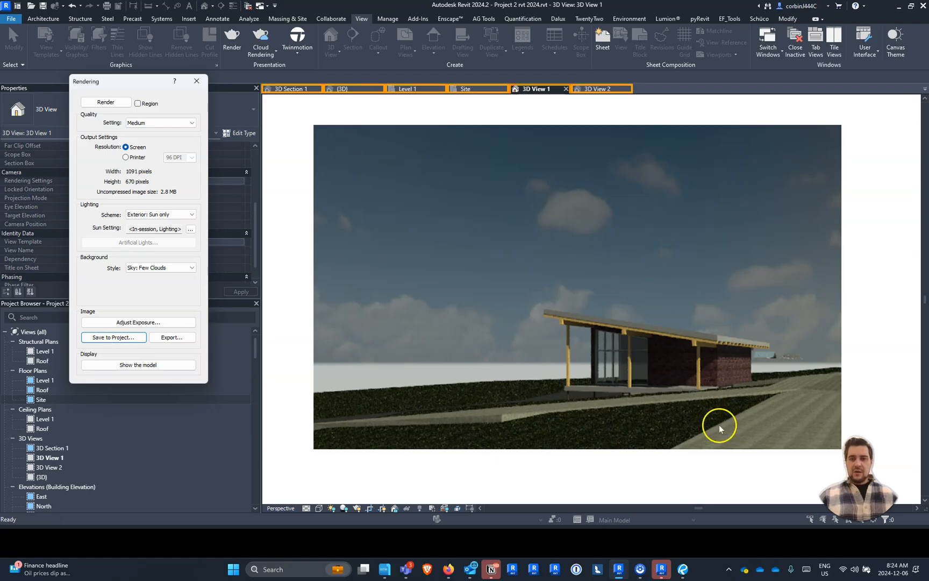
pyautogui.scroll(1, 721, 427)
pyautogui.scroll(-1, 728, 415)
pyautogui.scroll(1, 596, 380)
pyautogui.scroll(-2, 597, 380)
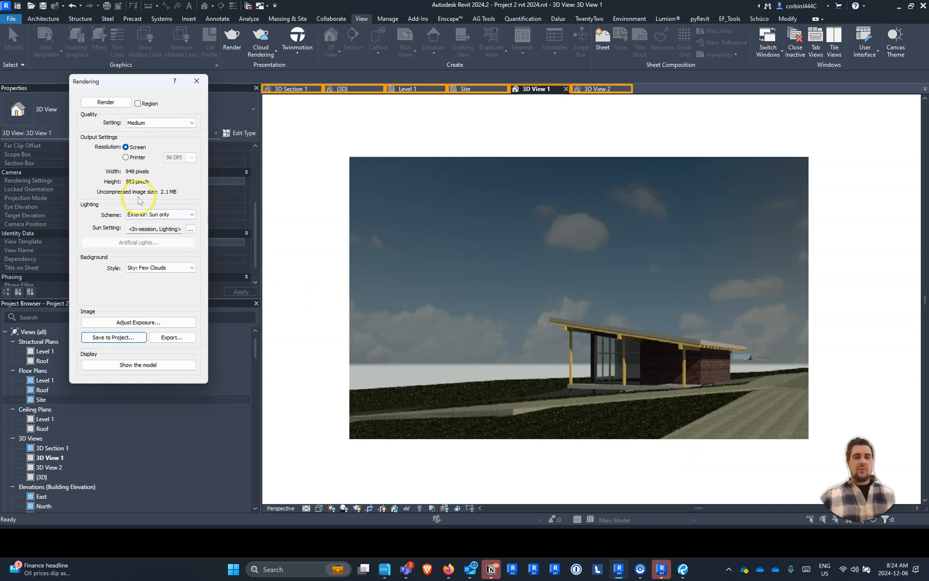
# - Render 3D View 1 at Best quality and stop the rendering before it completes
pyautogui.click(156, 122)
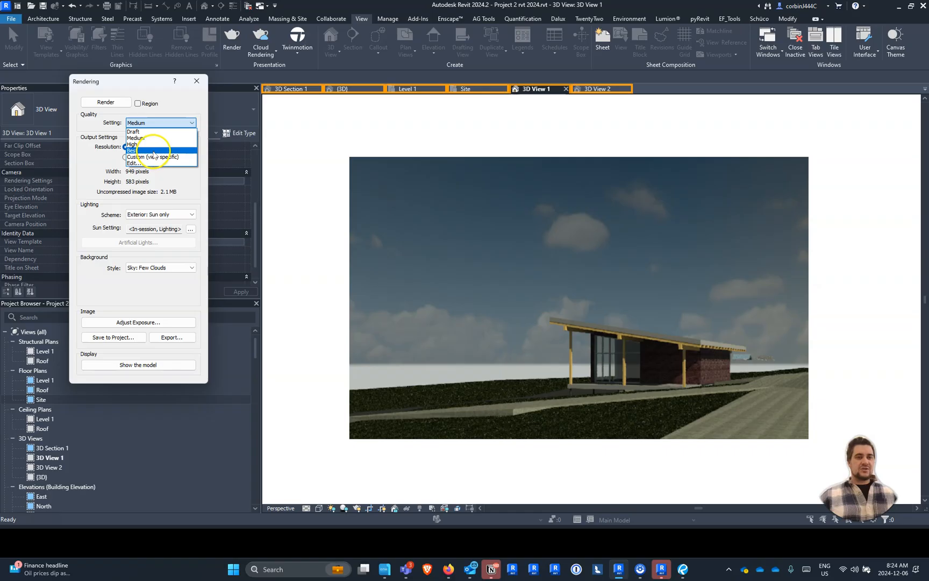
pyautogui.click(154, 150)
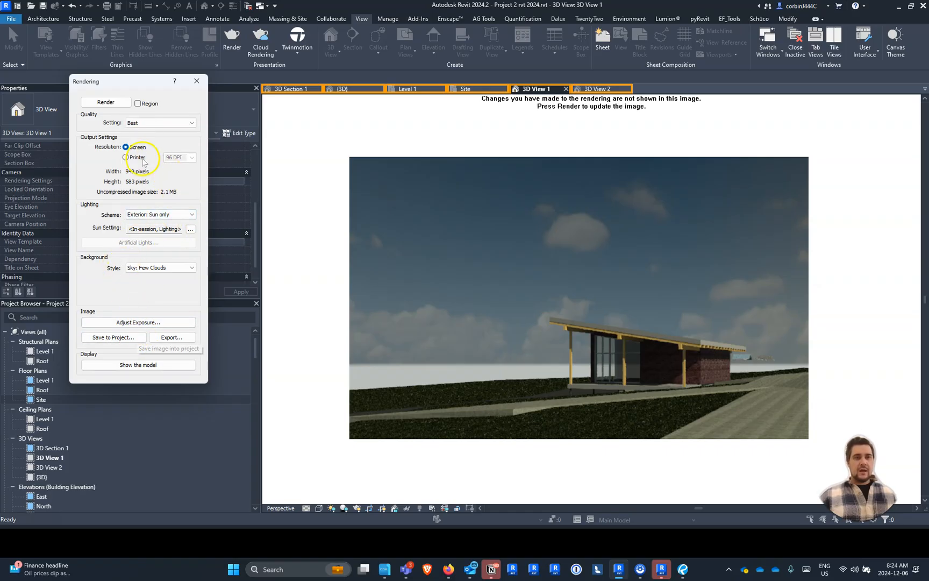
pyautogui.click(112, 102)
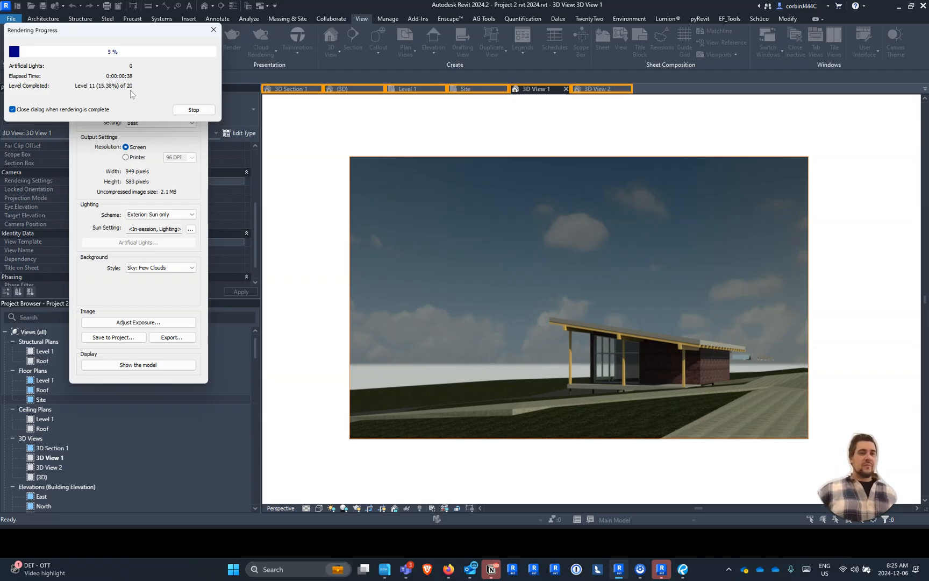
pyautogui.click(182, 112)
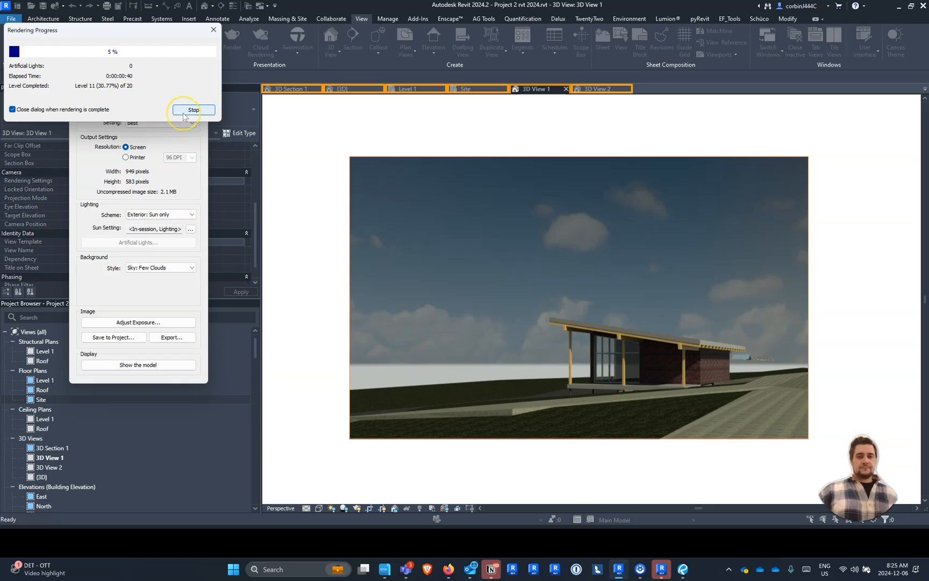
pyautogui.click(183, 115)
pyautogui.click(487, 284)
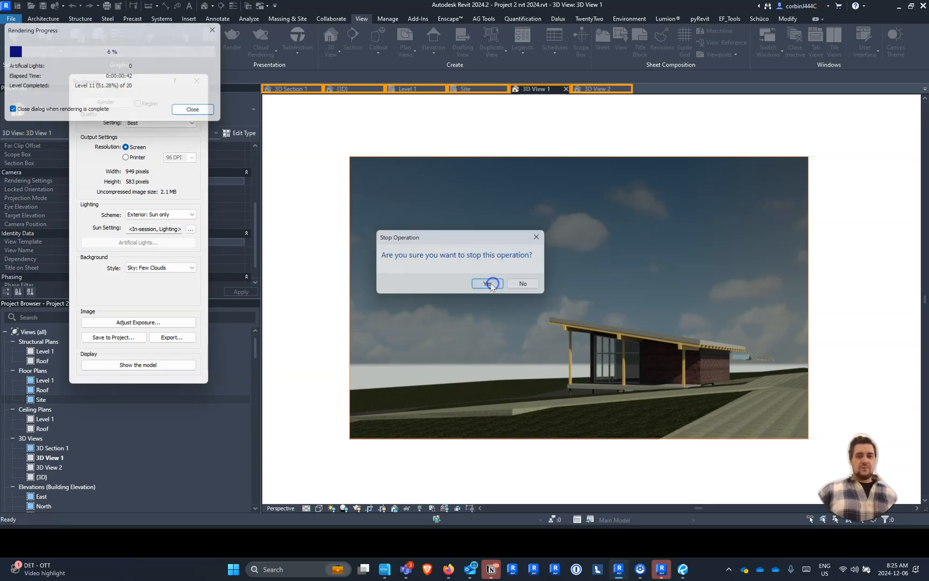
# - Save the Best-quality rendering to the project as "3D View 1_1 2024_1206 0826"
pyautogui.click(127, 338)
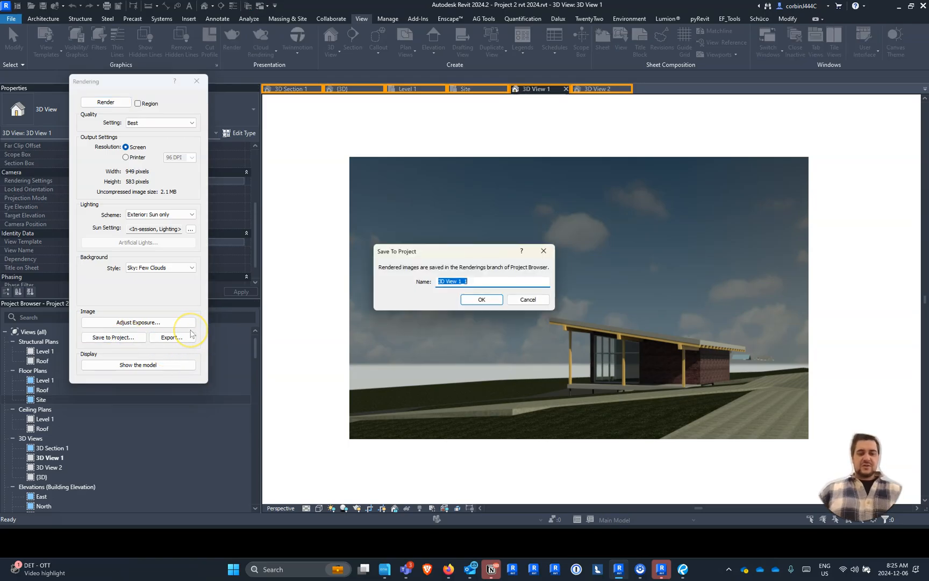
pyautogui.press('Right')
pyautogui.write('2024')
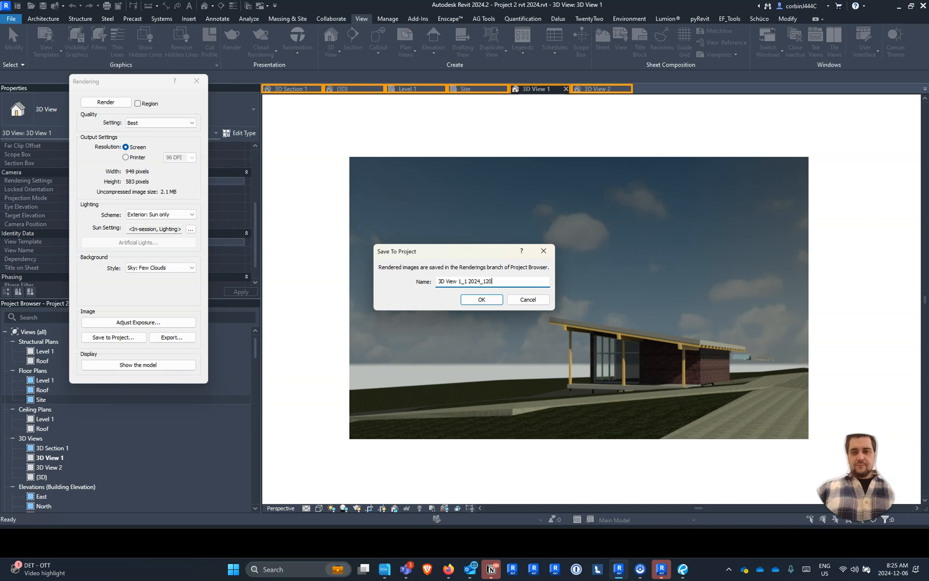
pyautogui.write('_1206')
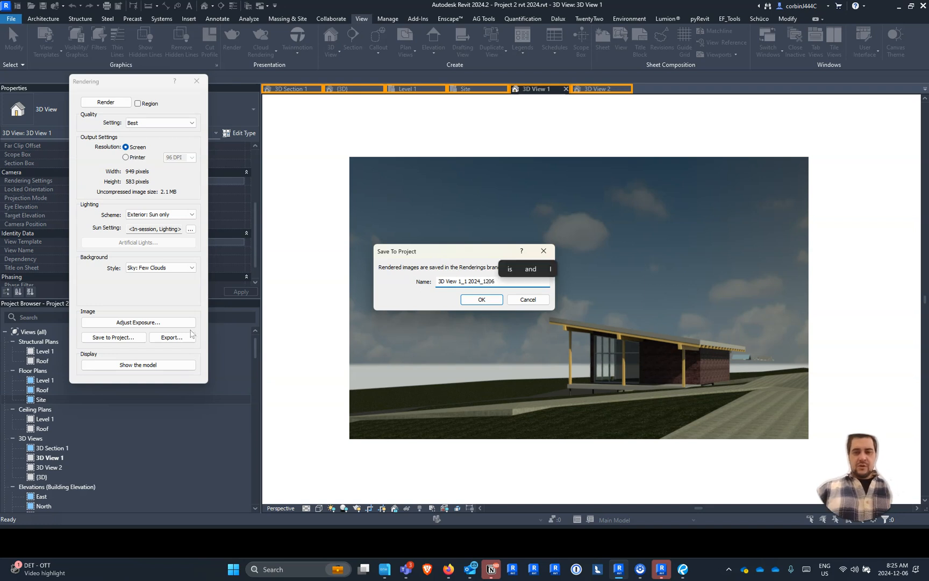
pyautogui.write(' 0826')
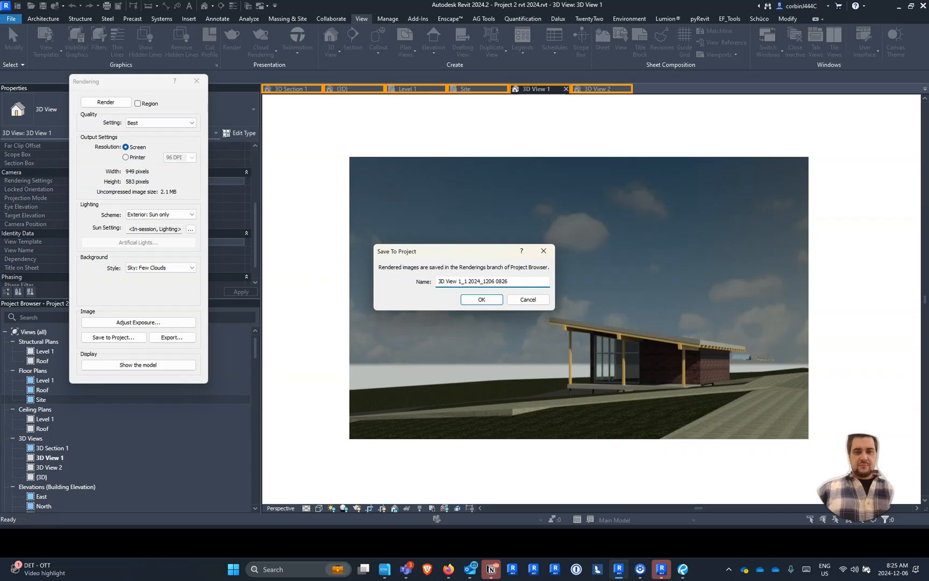
pyautogui.hotkey('ctrl', 'a')
pyautogui.click(481, 299)
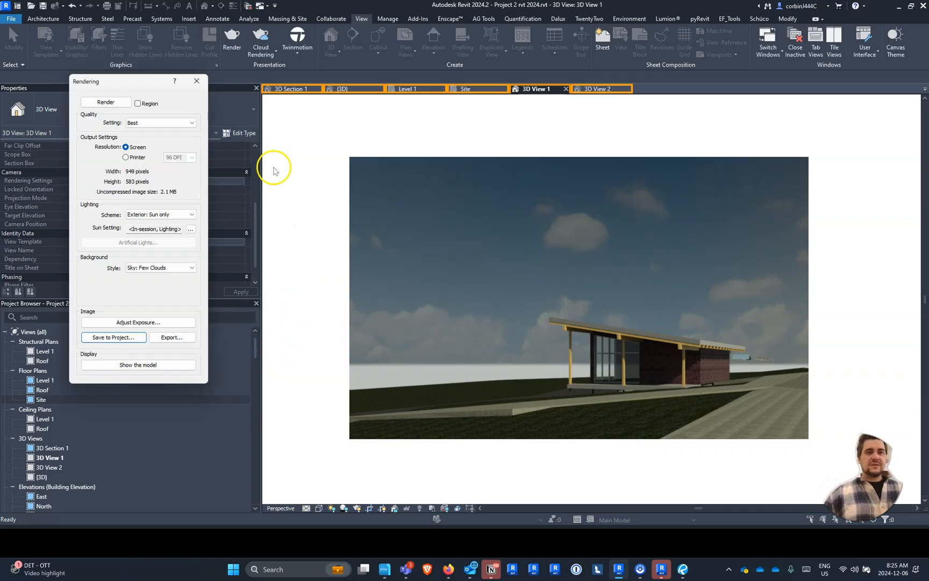
# - Close the rendering settings and switch to the {3D} view to show the whole site
pyautogui.click(197, 81)
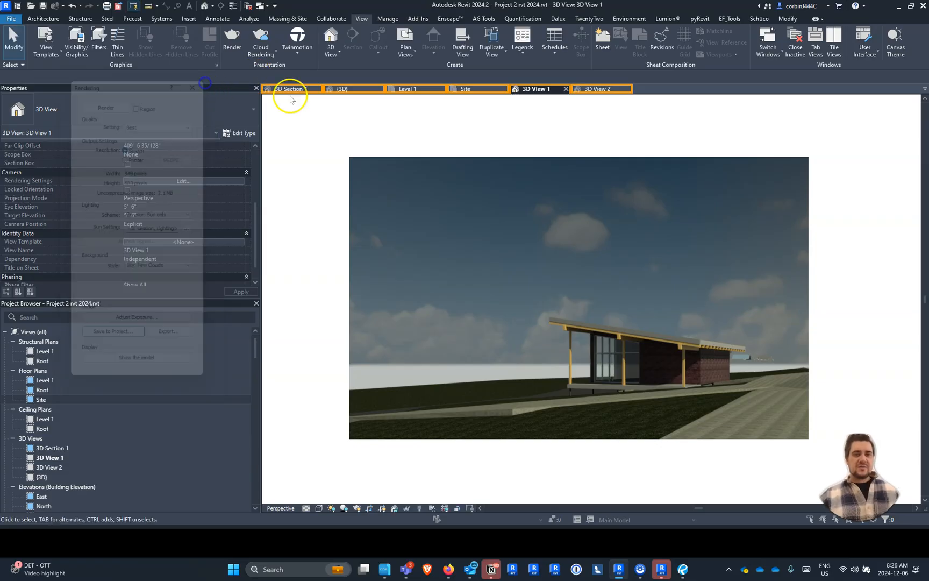
pyautogui.click(364, 88)
pyautogui.scroll(-10, 659, 290)
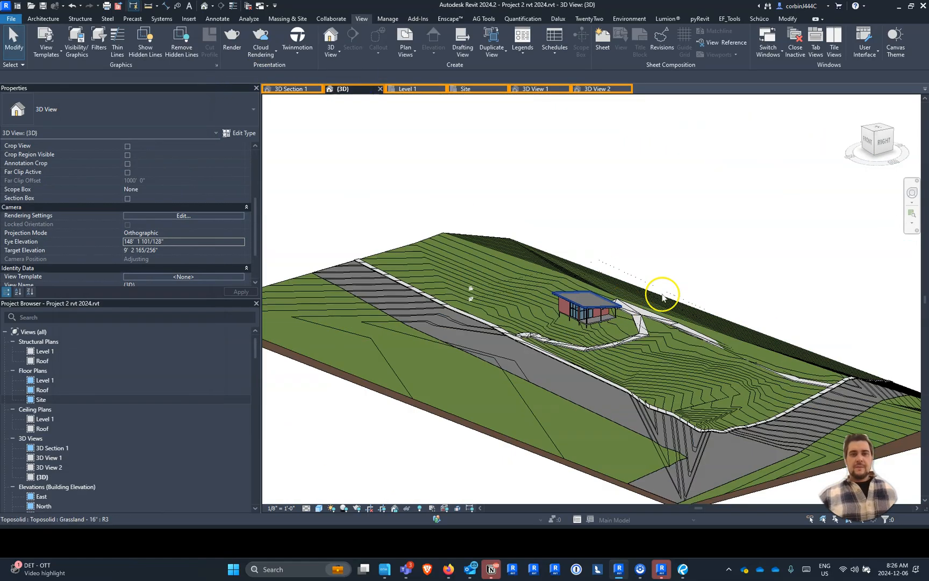
# - Select all the stray roof and structural elements floating away from the site in the {3D} view and delete them
pyautogui.scroll(3, 740, 382)
pyautogui.moveTo(411, 142); pyautogui.dragTo(862, 385)
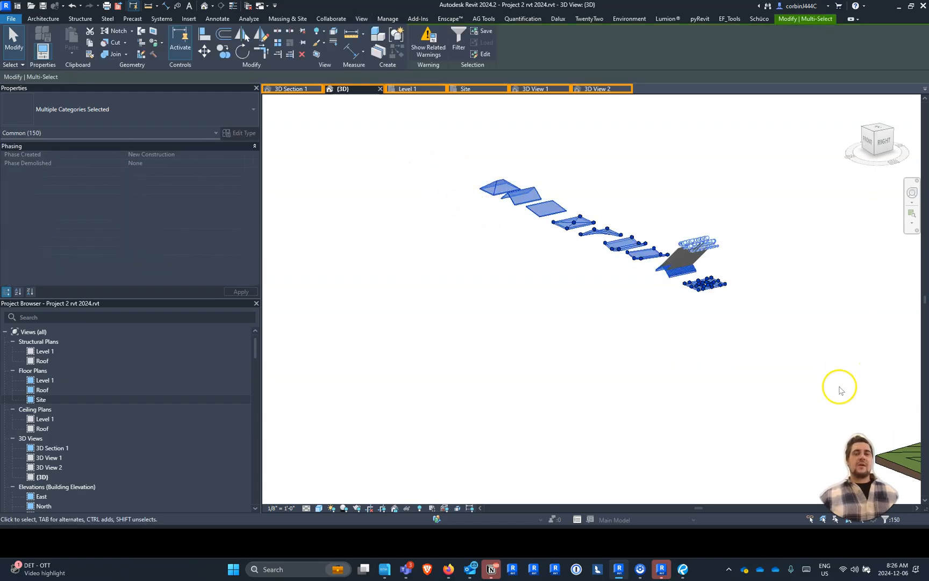
pyautogui.scroll(-6, 584, 270)
pyautogui.scroll(4, 907, 295)
pyautogui.scroll(4, 907, 334)
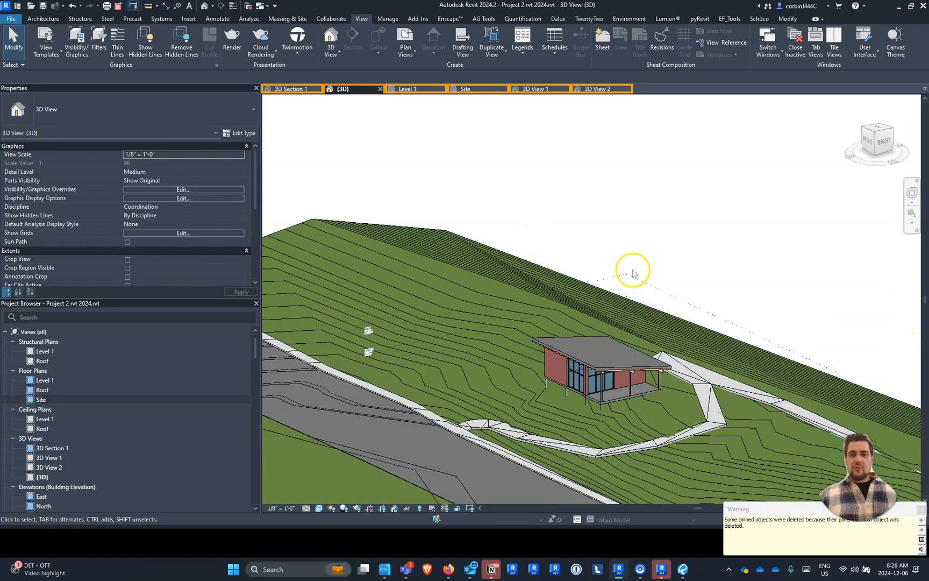
# - Show the 3D View 1 camera in the Site plan and move it along the driveway, closer to the proposed building
pyautogui.click(556, 88)
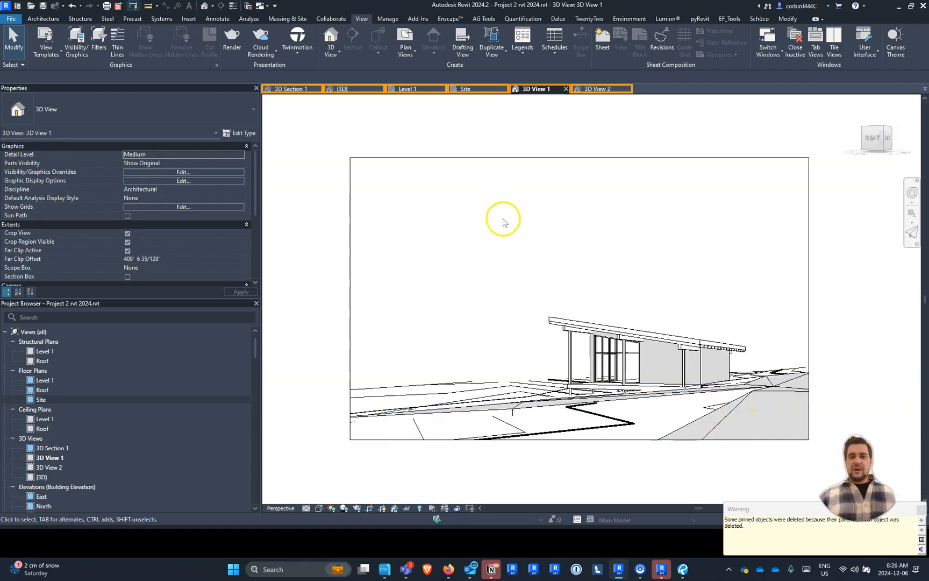
pyautogui.scroll(-2, 499, 218)
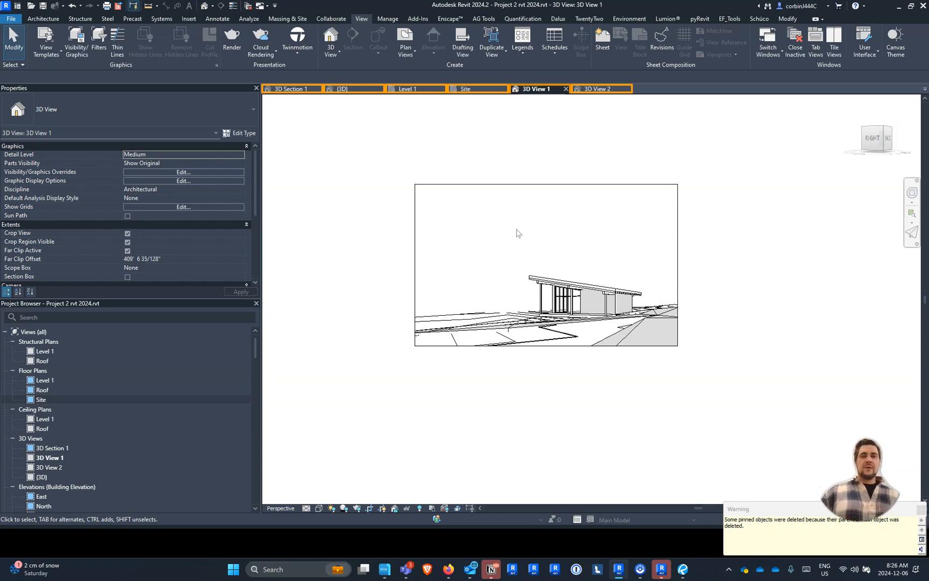
pyautogui.doubleClick(34, 400)
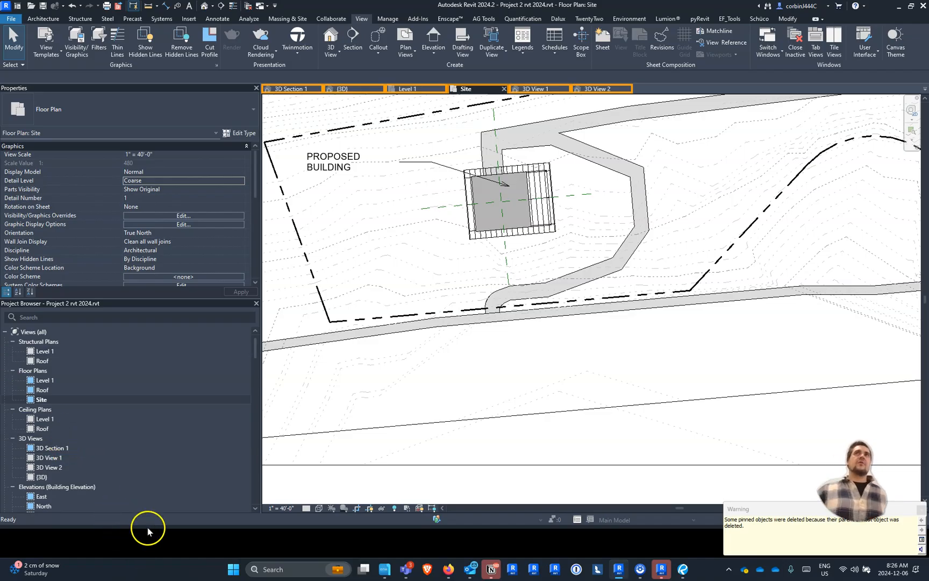
pyautogui.rightClick(56, 461)
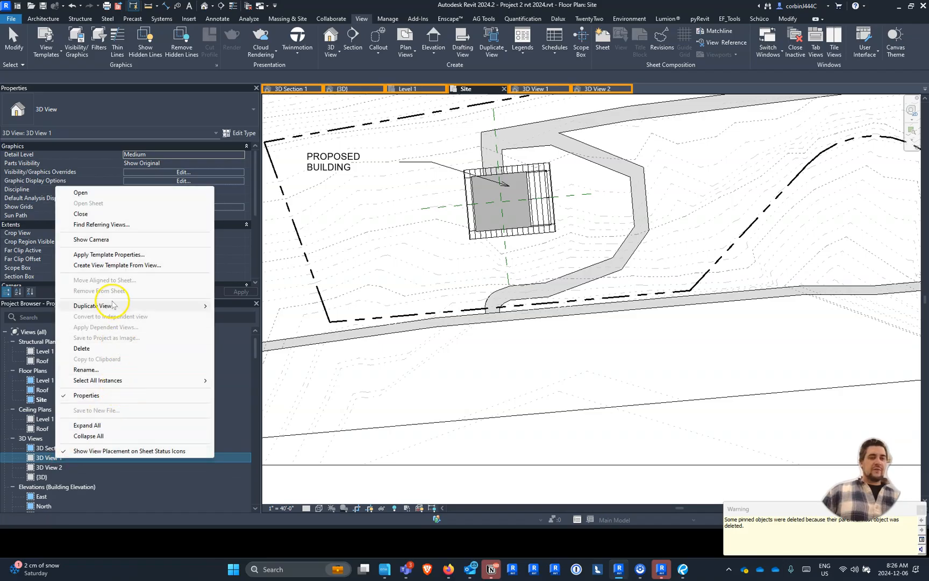
pyautogui.click(107, 239)
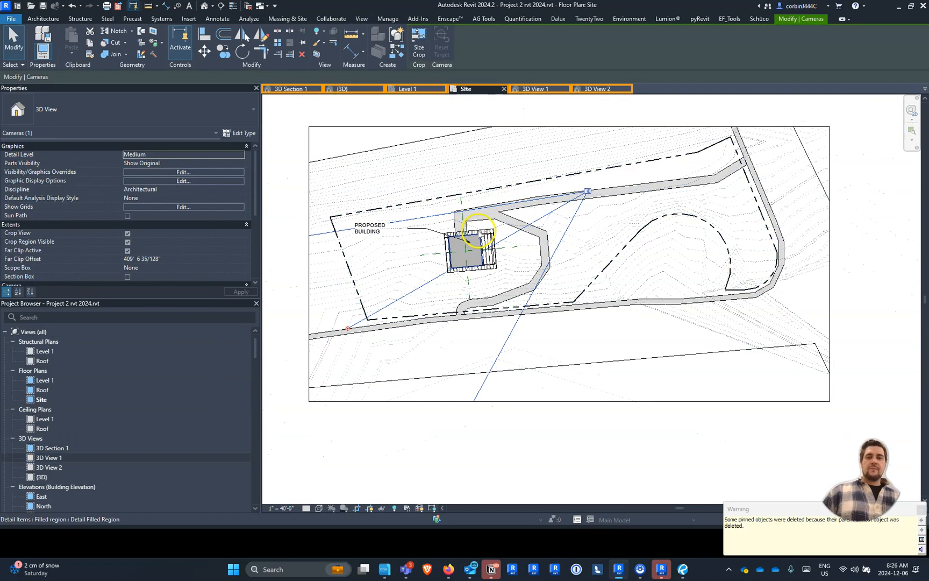
pyautogui.scroll(2, 542, 182)
pyautogui.moveTo(622, 202); pyautogui.dragTo(537, 219)
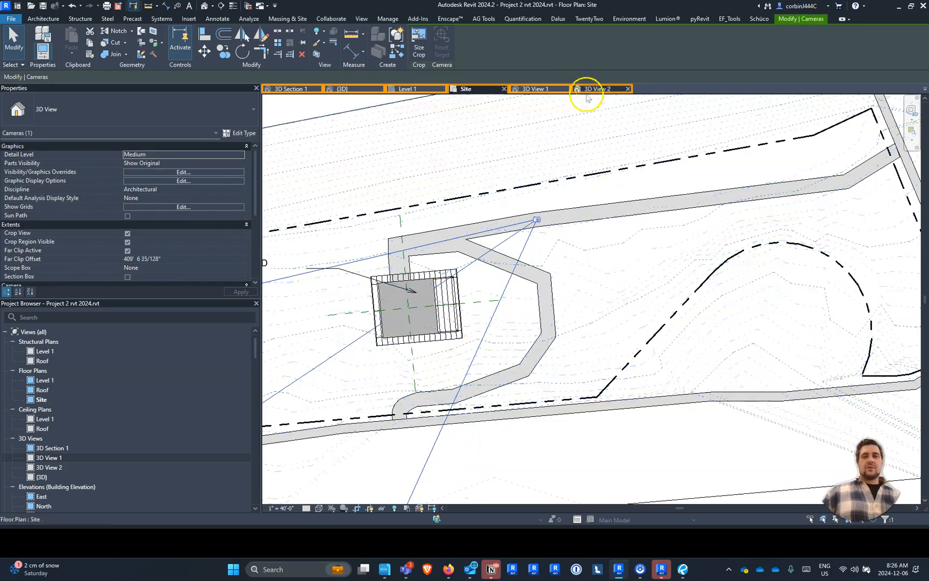
# - Extend the 3D View 1 crop region sideways beyond the open porch end and upward to include more sky
pyautogui.click(545, 89)
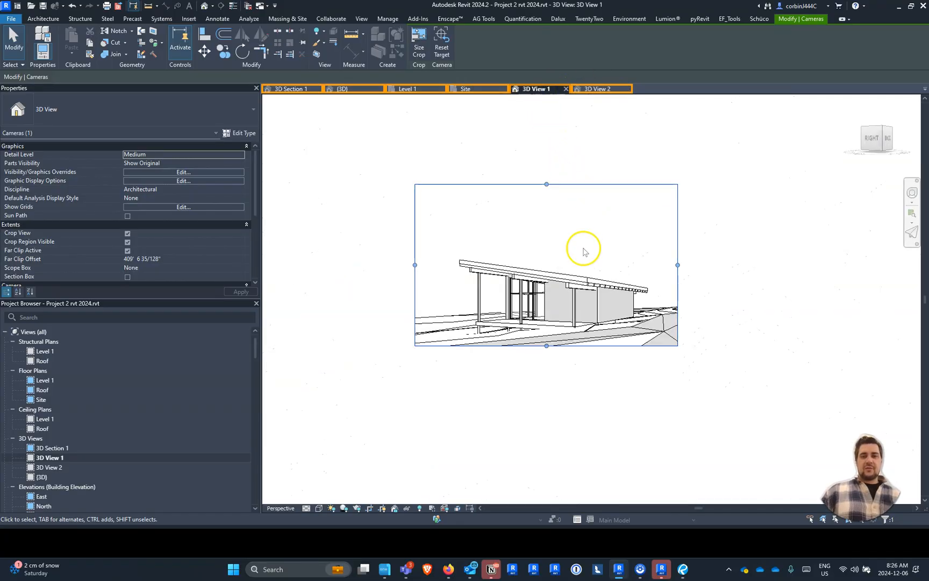
pyautogui.scroll(-3, 490, 272)
pyautogui.scroll(4, 415, 269)
pyautogui.moveTo(491, 268); pyautogui.dragTo(392, 267)
pyautogui.moveTo(574, 188); pyautogui.dragTo(560, 135)
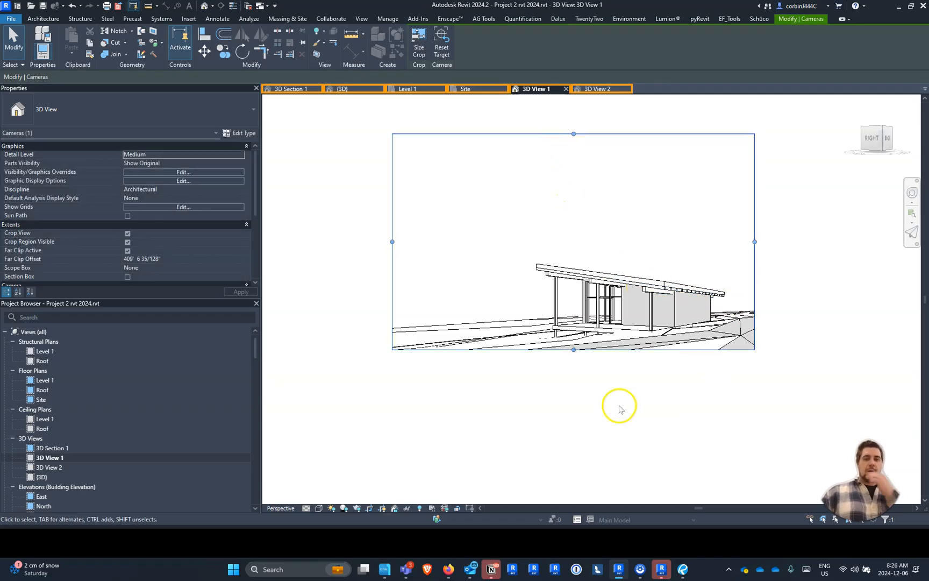
pyautogui.scroll(2, 617, 406)
pyautogui.scroll(-3, 680, 357)
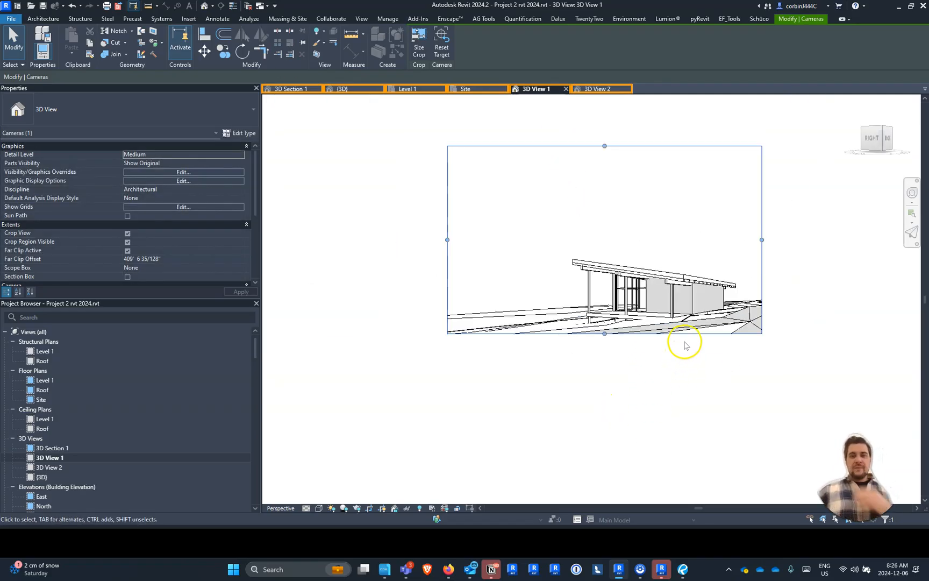
# - Open the saved renderings "3D View 1_1 2024_1206 0824", "0825" and "0826" in turn to compare their quality
pyautogui.scroll(-10, 81, 484)
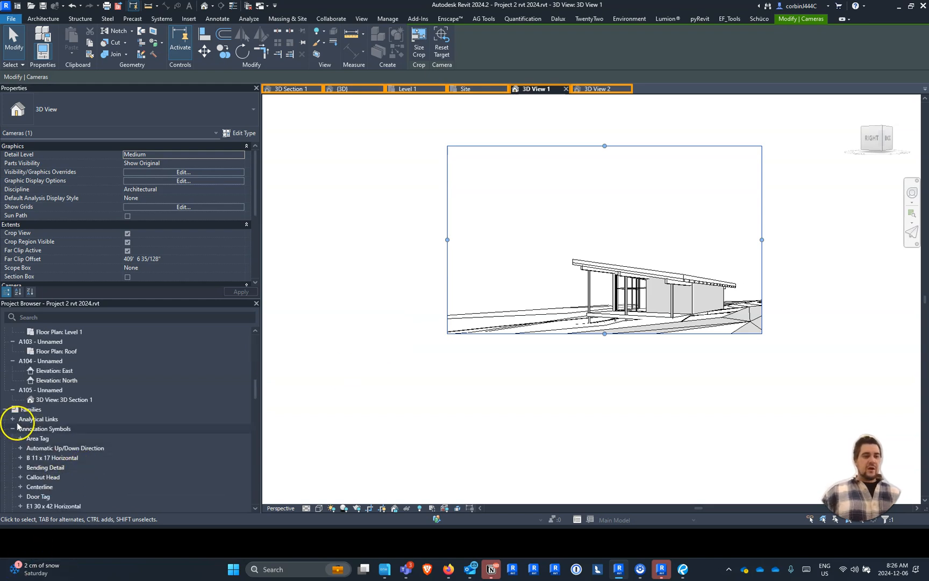
pyautogui.scroll(3, 24, 414)
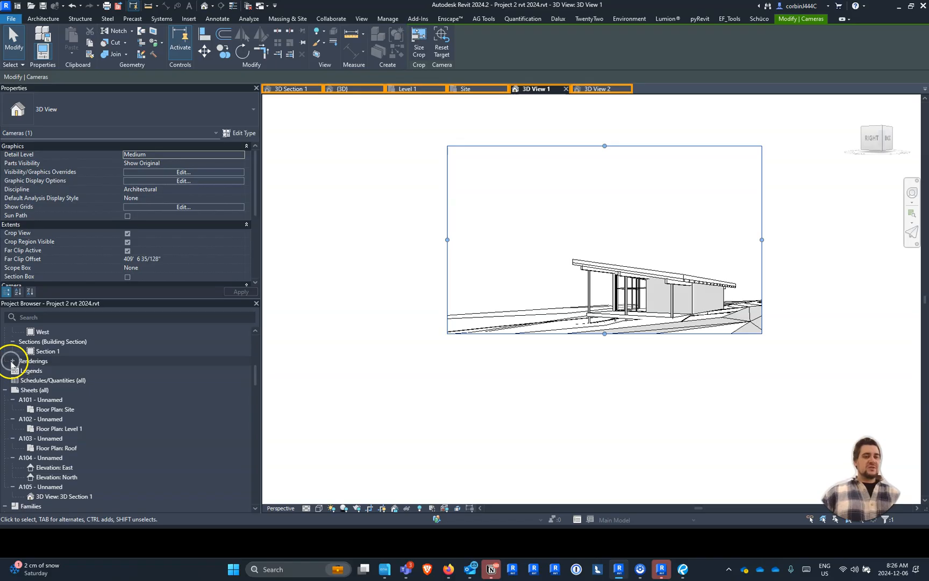
pyautogui.press('ctrl')
pyautogui.press('ctrl')
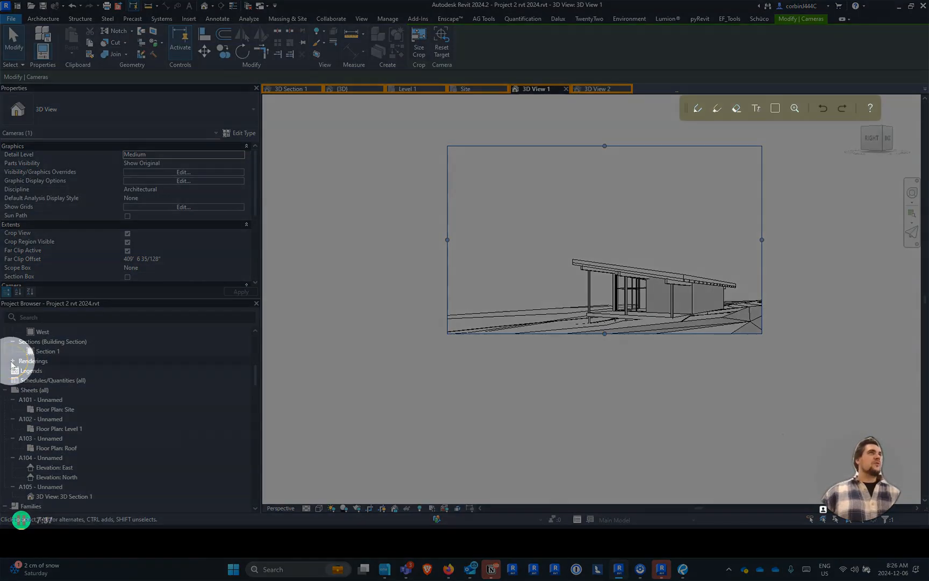
pyautogui.press('ctrl')
pyautogui.press('ctrl')
pyautogui.click(13, 361)
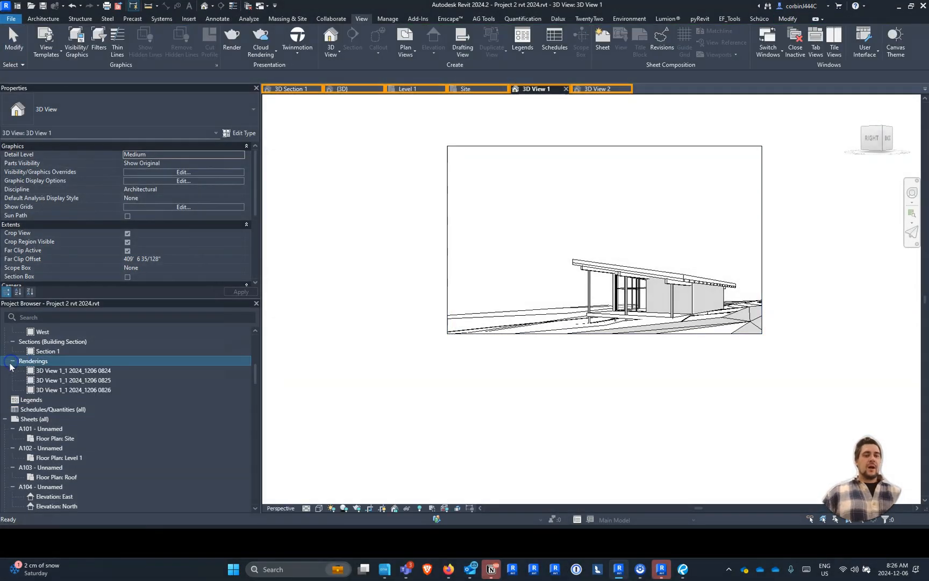
pyautogui.click(51, 370)
pyautogui.click(57, 370)
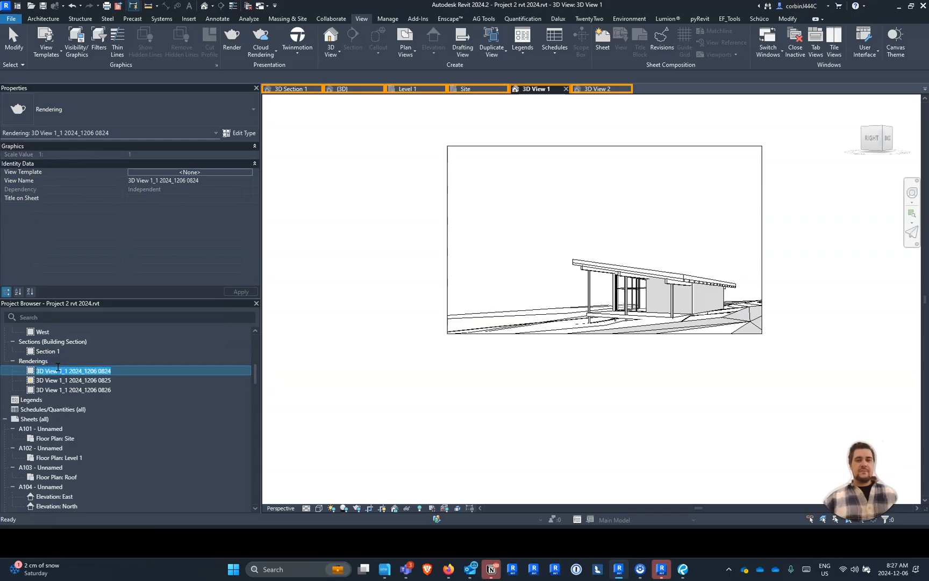
pyautogui.doubleClick(68, 371)
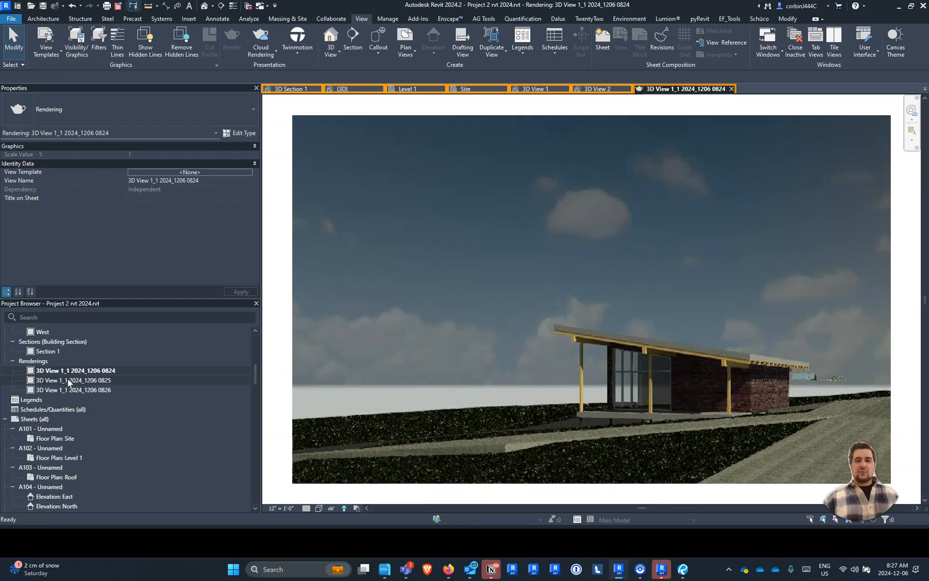
pyautogui.doubleClick(68, 380)
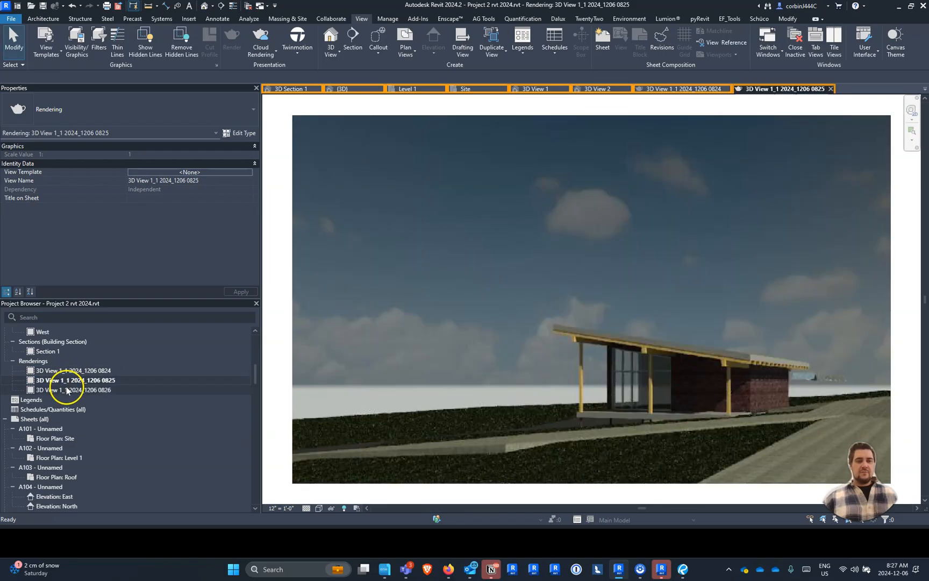
pyautogui.doubleClick(67, 390)
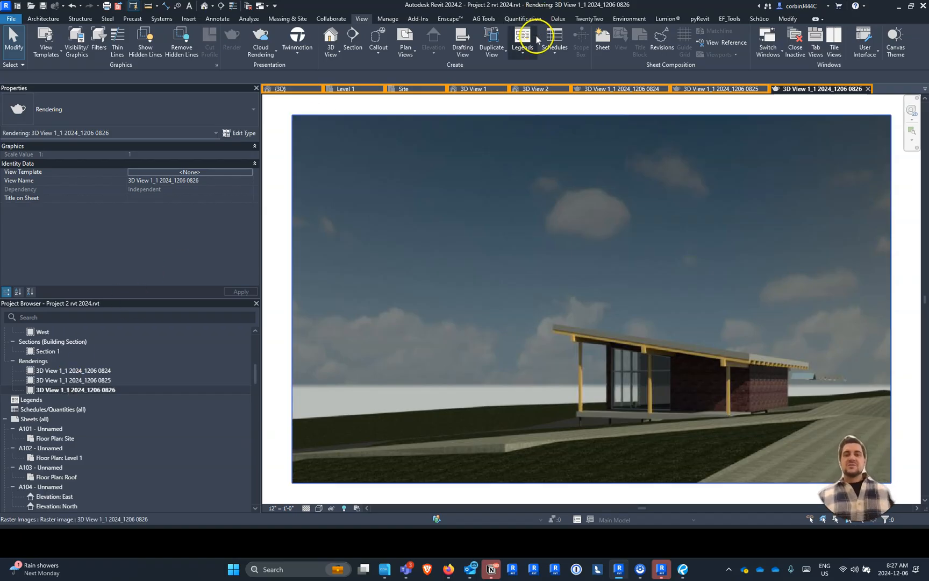
# - Close the three open rendering images and return to 3D View 1
pyautogui.click(868, 89)
pyautogui.click(831, 88)
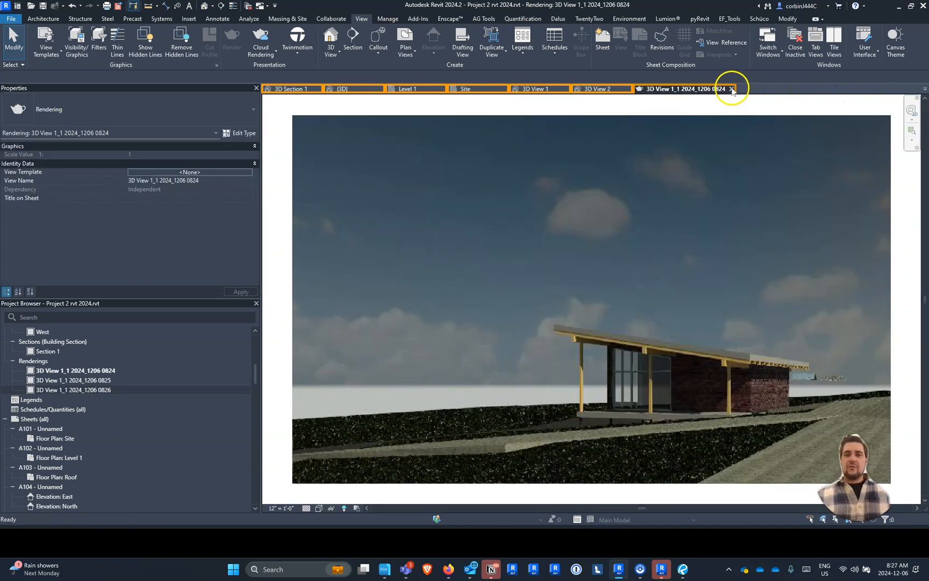
pyautogui.click(730, 88)
# - Render 3D View 1 at High quality with screen resolution
pyautogui.scroll(4, 715, 307)
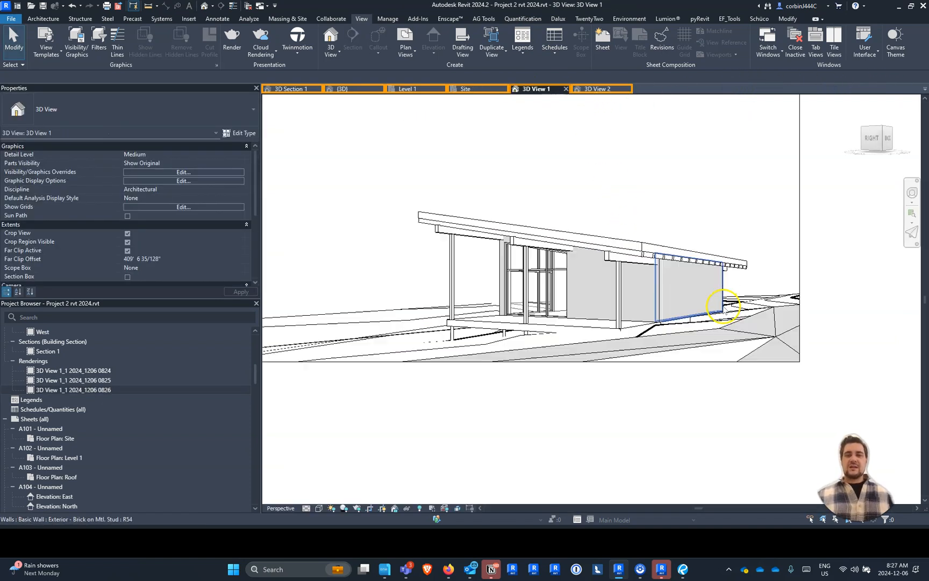
pyautogui.scroll(-2, 642, 319)
pyautogui.scroll(-1, 643, 319)
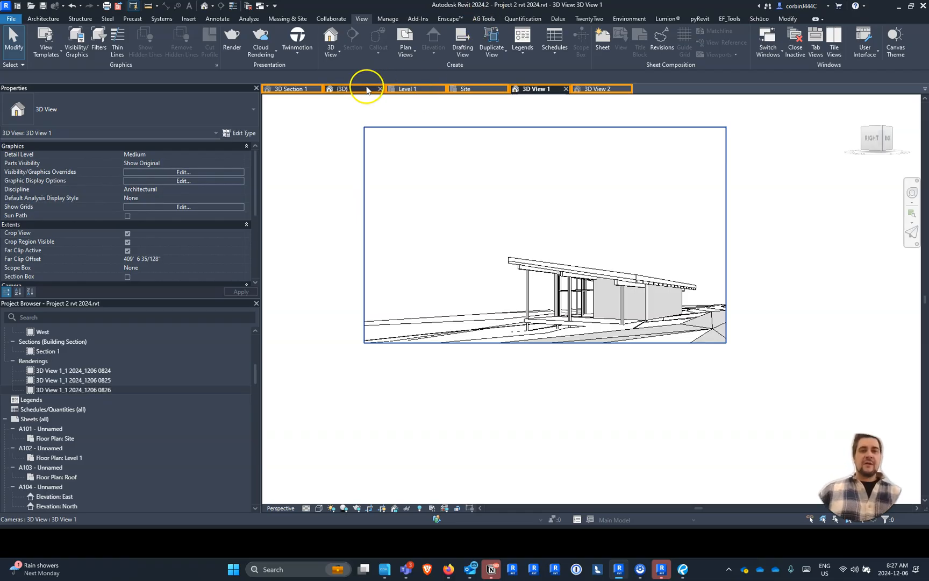
pyautogui.click(233, 38)
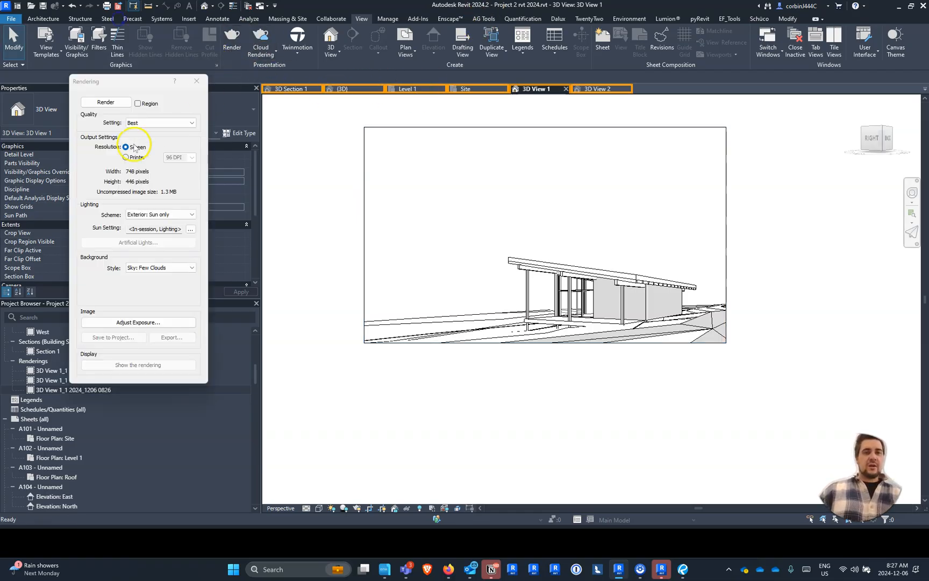
pyautogui.click(134, 125)
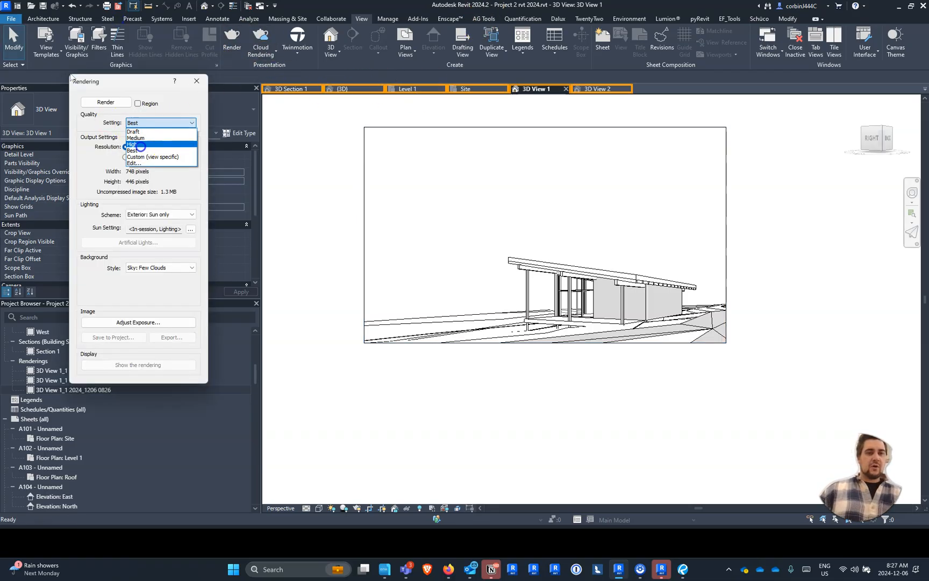
pyautogui.click(136, 146)
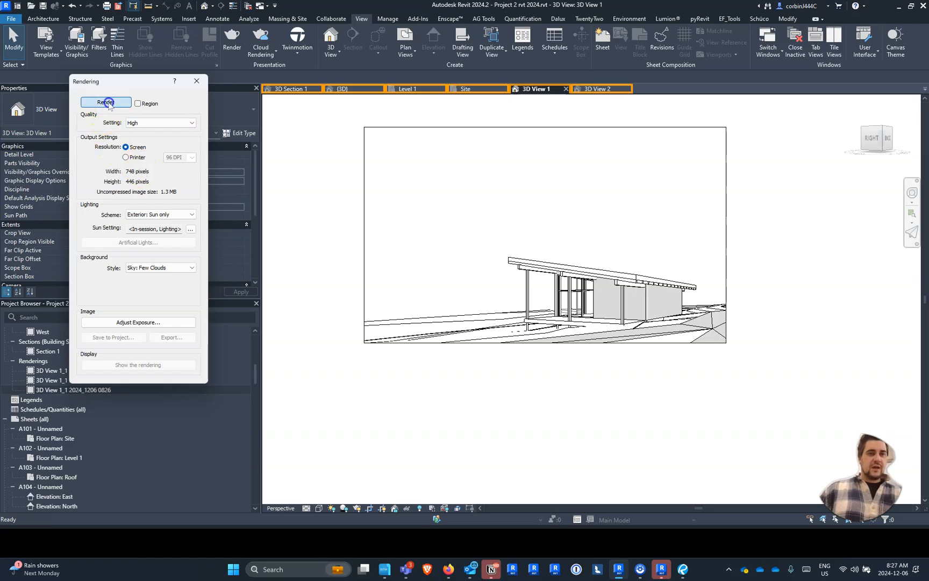
pyautogui.click(106, 101)
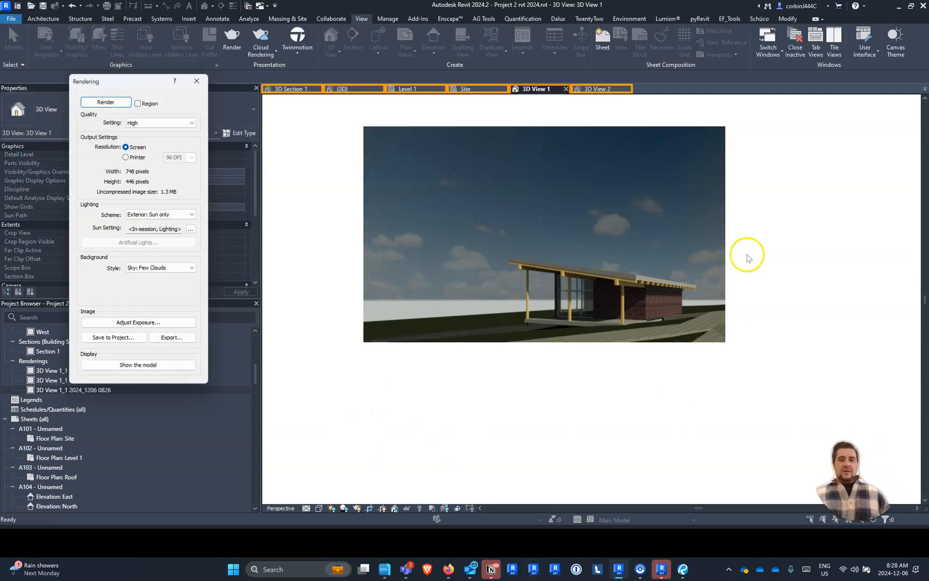
# - Inspect the High-quality rendering and save it to the project as "3D View 1_1 2024_1206 0828"
pyautogui.scroll(3, 715, 259)
pyautogui.scroll(-1, 726, 296)
pyautogui.scroll(-2, 763, 327)
pyautogui.scroll(3, 549, 288)
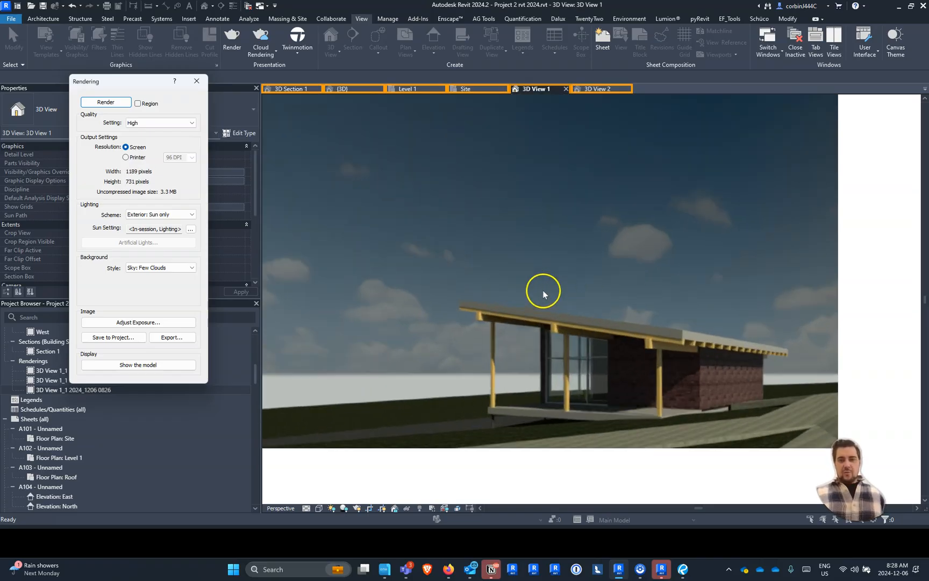
pyautogui.scroll(-3, 633, 246)
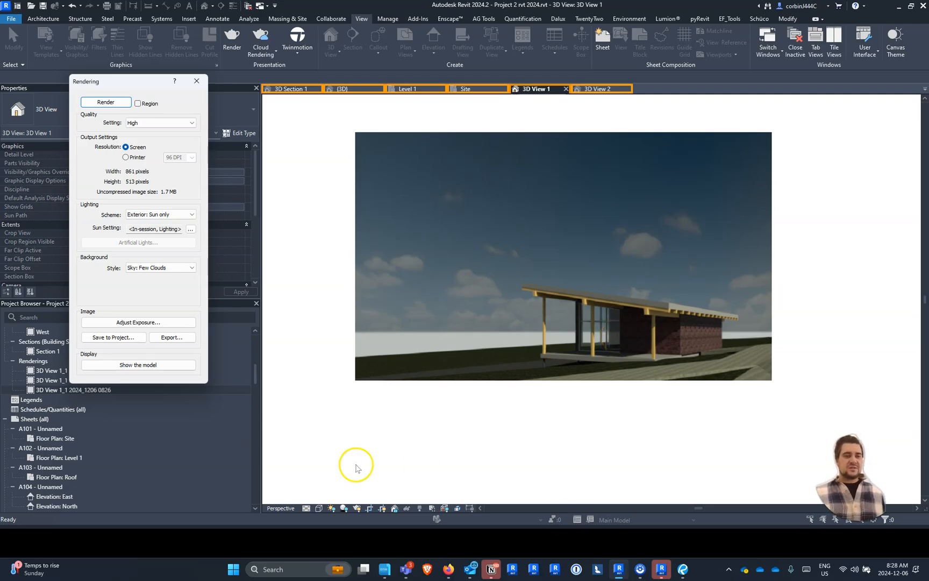
pyautogui.click(120, 343)
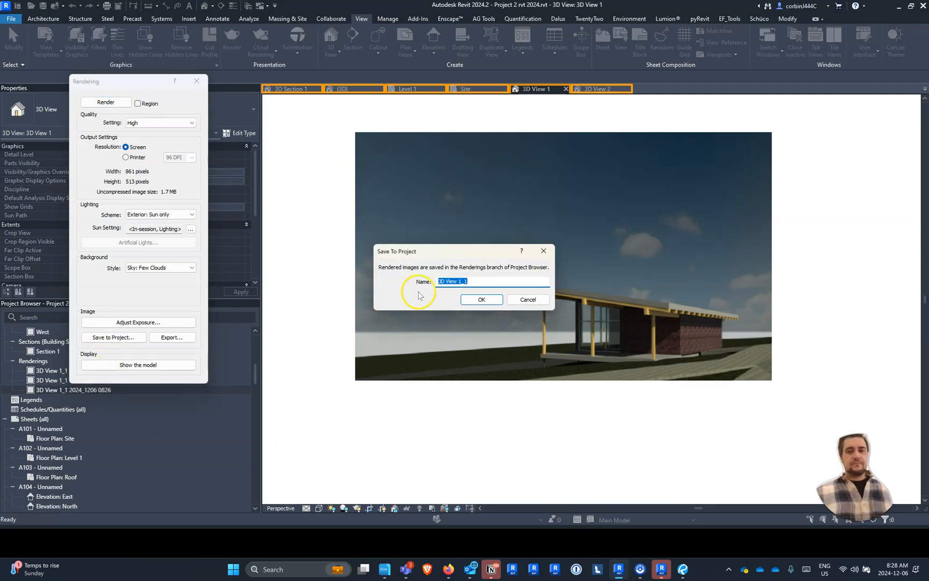
pyautogui.press('End')
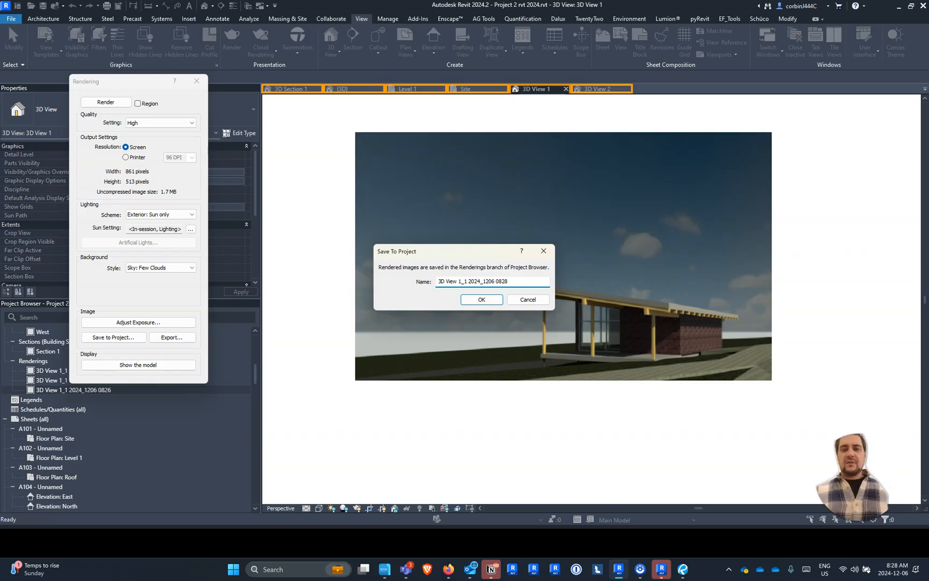
pyautogui.click(481, 299)
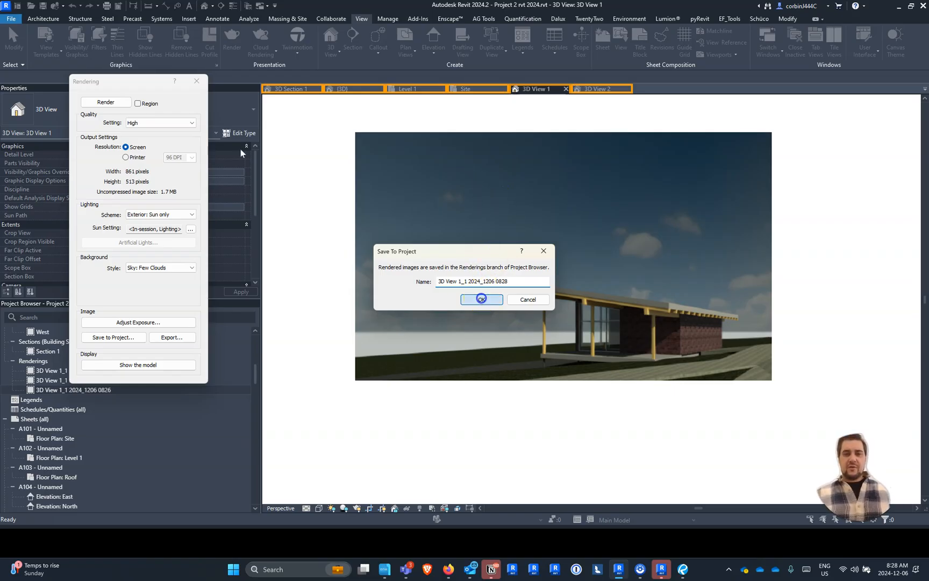
# - Adjust the rendering's exposure with shadows at 0.17 and highlights at 0.31, and apply the changes
pyautogui.click(161, 321)
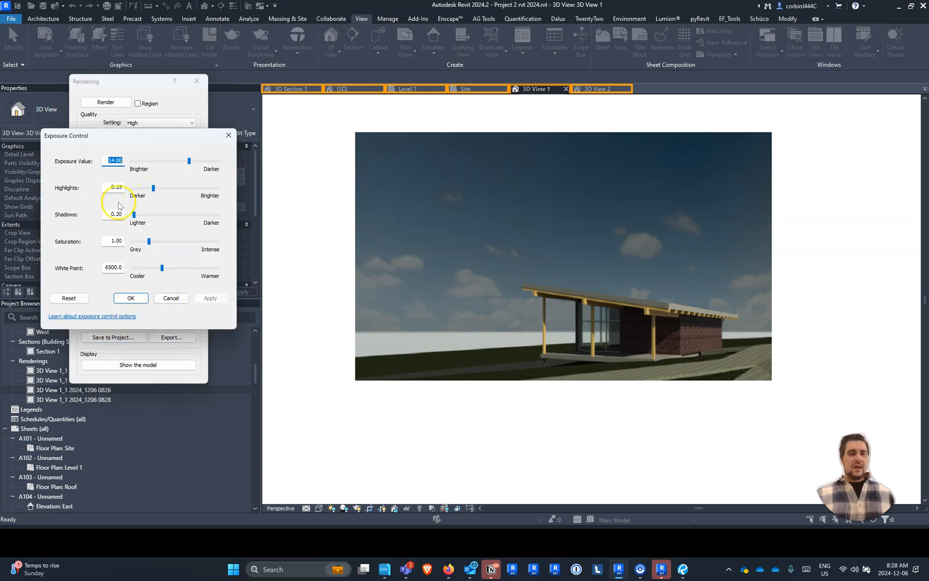
pyautogui.click(134, 215)
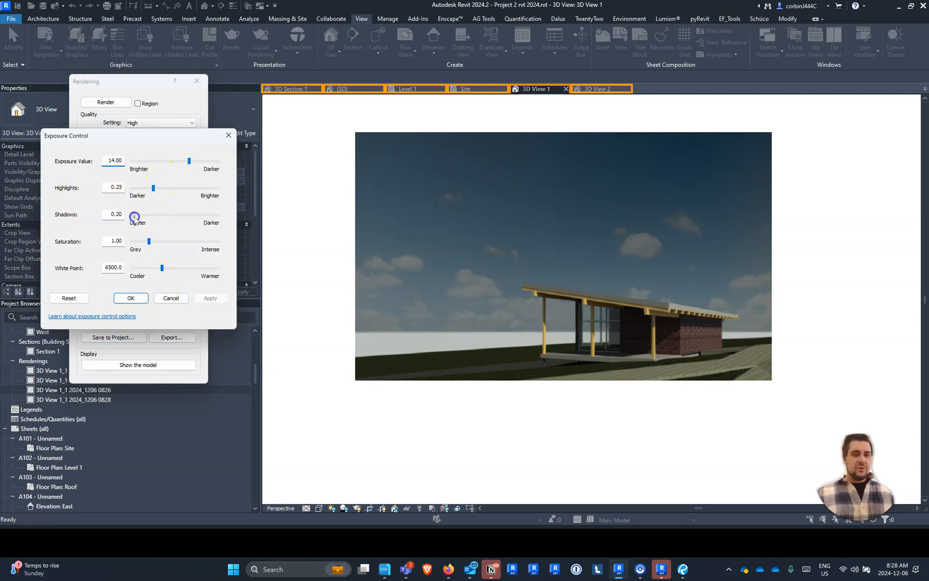
pyautogui.click(154, 189)
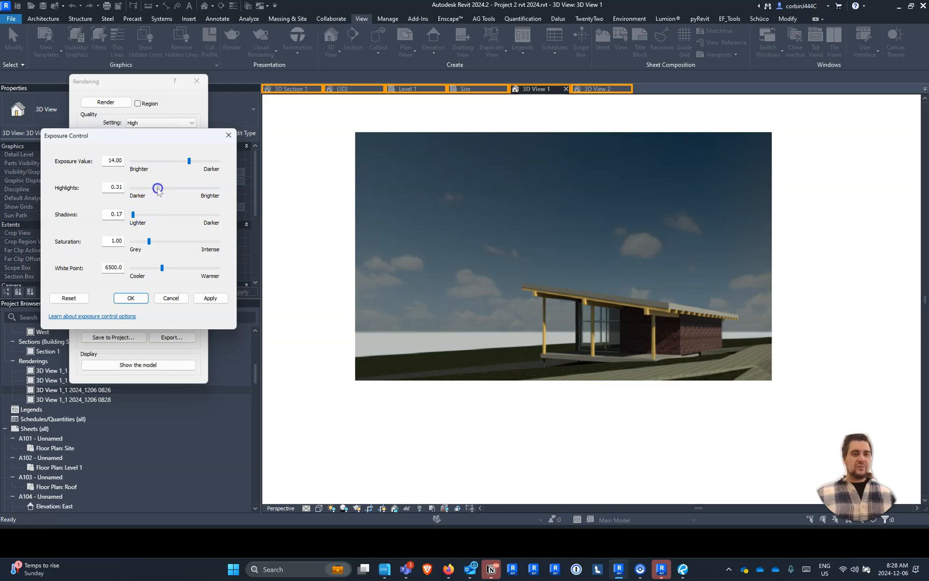
pyautogui.click(210, 298)
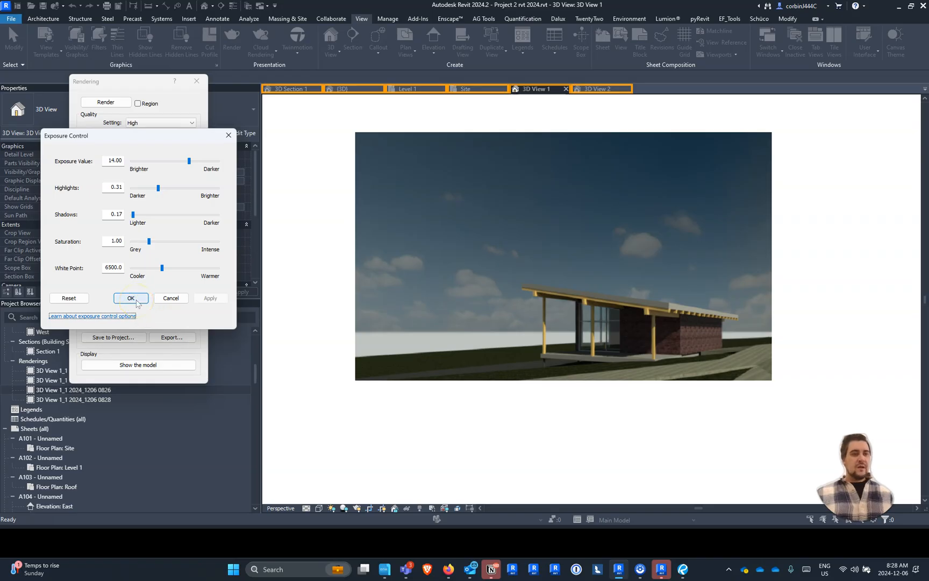
# - Set the rendering's saturation to 1.71, accept the exposure settings and render 3D View 1 again
pyautogui.click(153, 243)
pyautogui.click(161, 243)
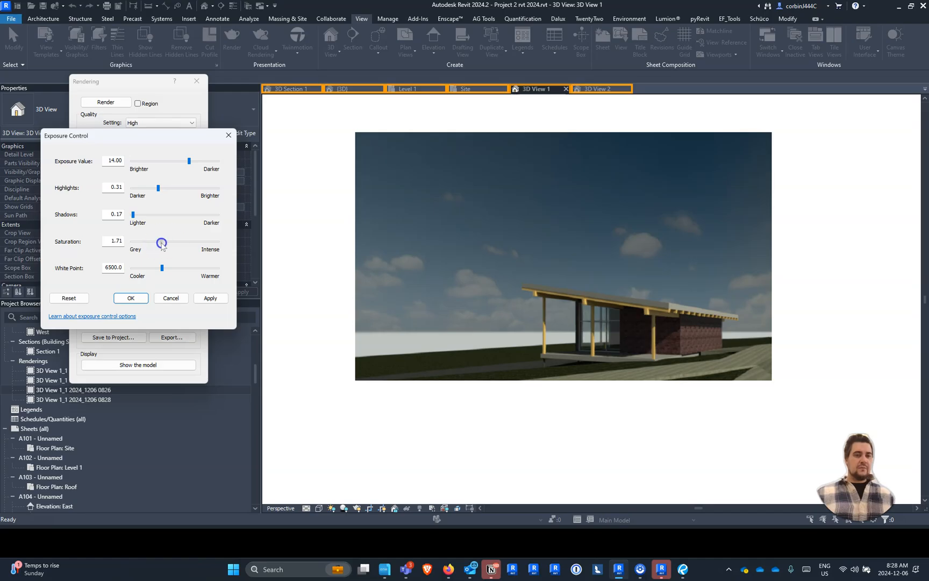
pyautogui.click(131, 297)
pyautogui.click(108, 104)
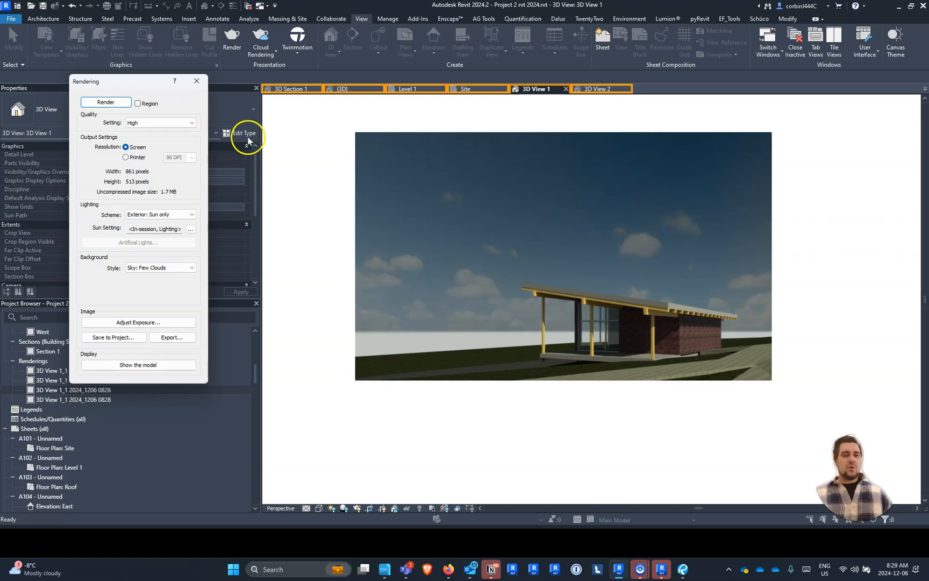
# - Set the rendering's solar study to Single Day and search for "toronto" as the project location
pyautogui.click(191, 229)
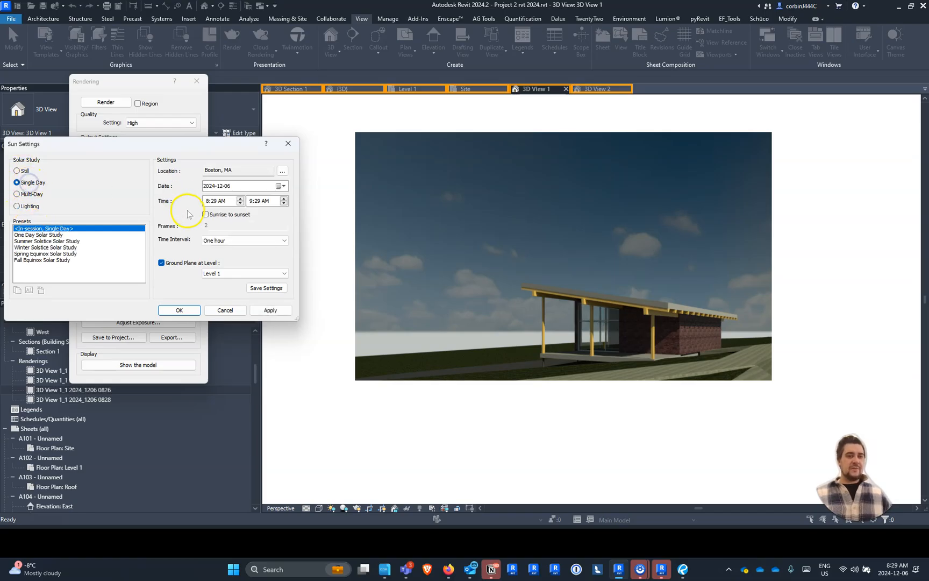
pyautogui.click(281, 172)
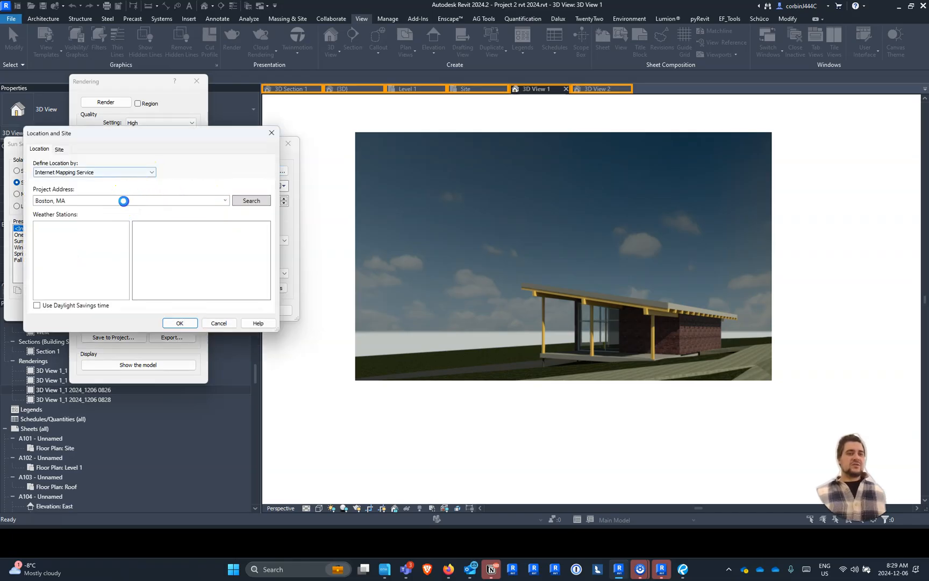
pyautogui.click(124, 200)
pyautogui.write('toron')
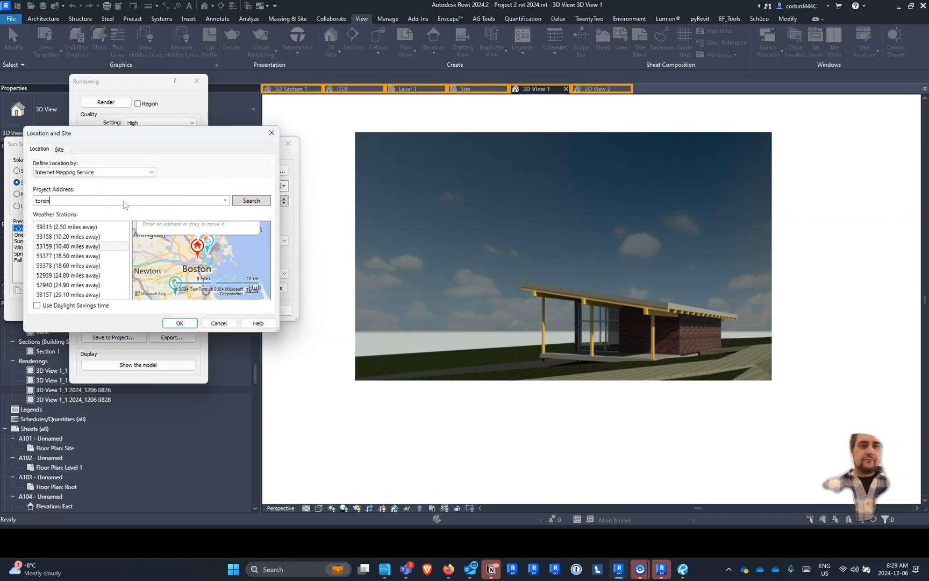
pyautogui.write('to')
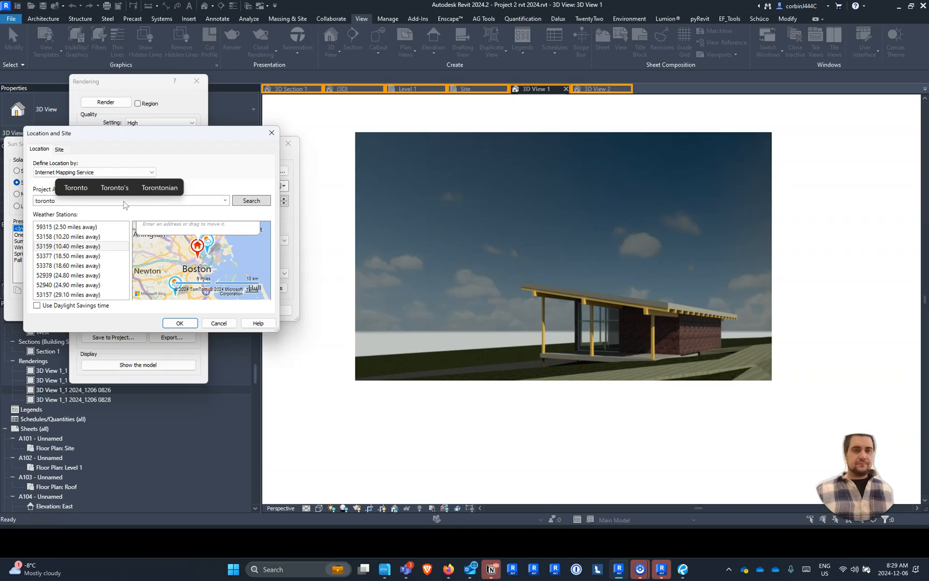
pyautogui.click(243, 202)
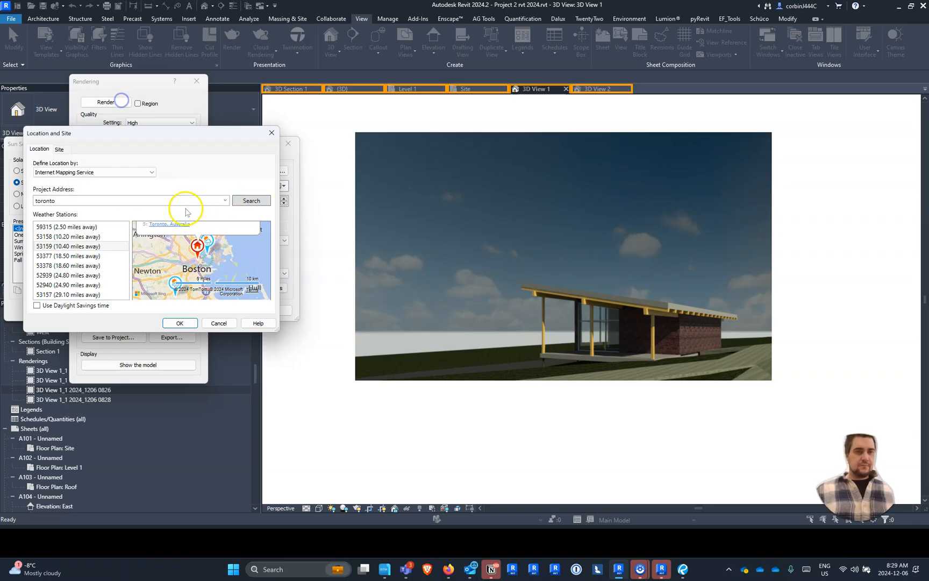
# - Try to locate the project by searching for the address "toronto, ontario"
pyautogui.scroll(1, 192, 257)
pyautogui.scroll(-2, 192, 256)
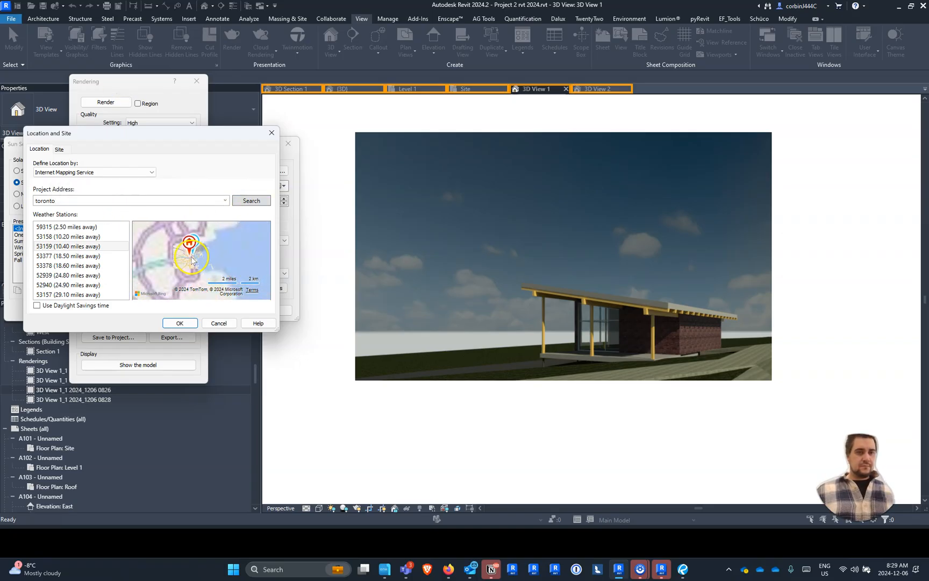
pyautogui.moveTo(192, 254); pyautogui.dragTo(119, 147)
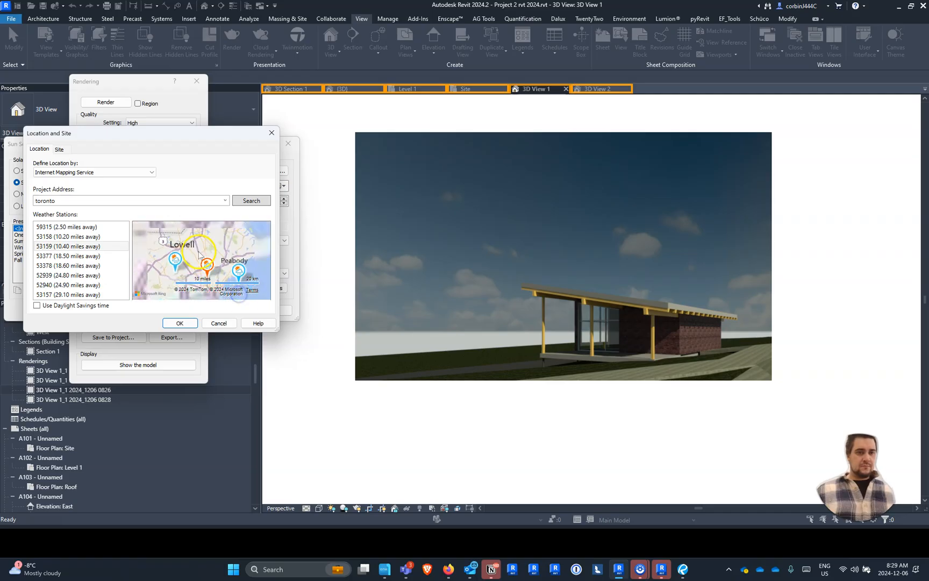
pyautogui.click(127, 198)
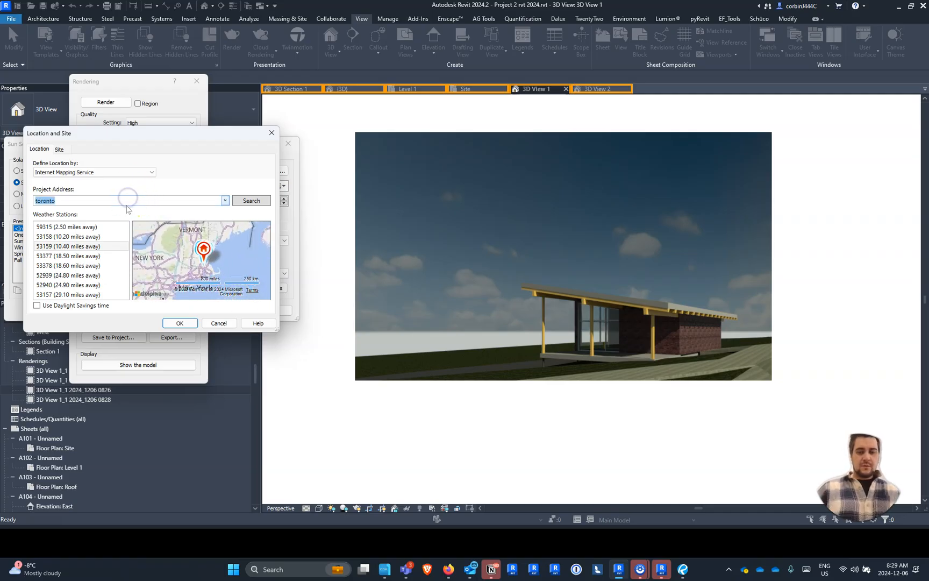
pyautogui.write(', ontario')
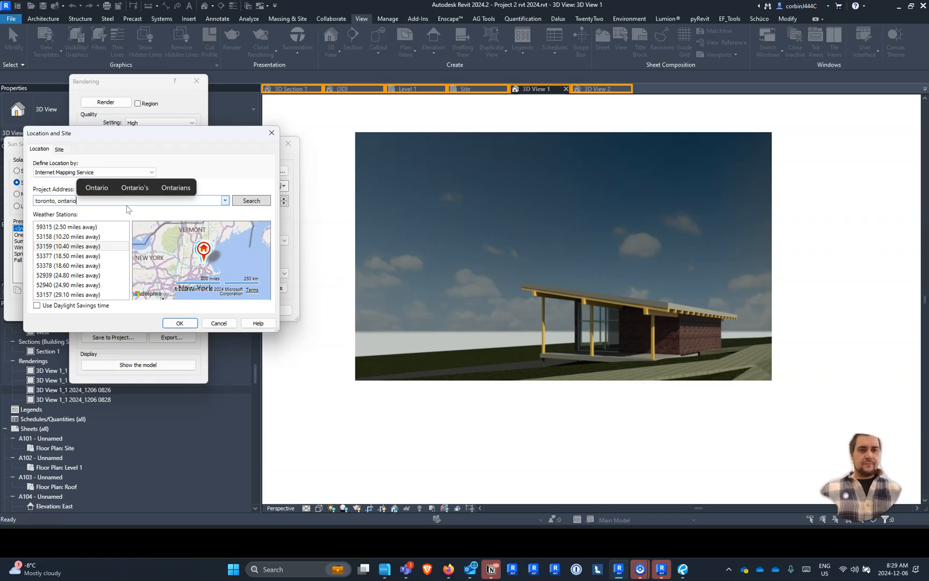
pyautogui.click(250, 203)
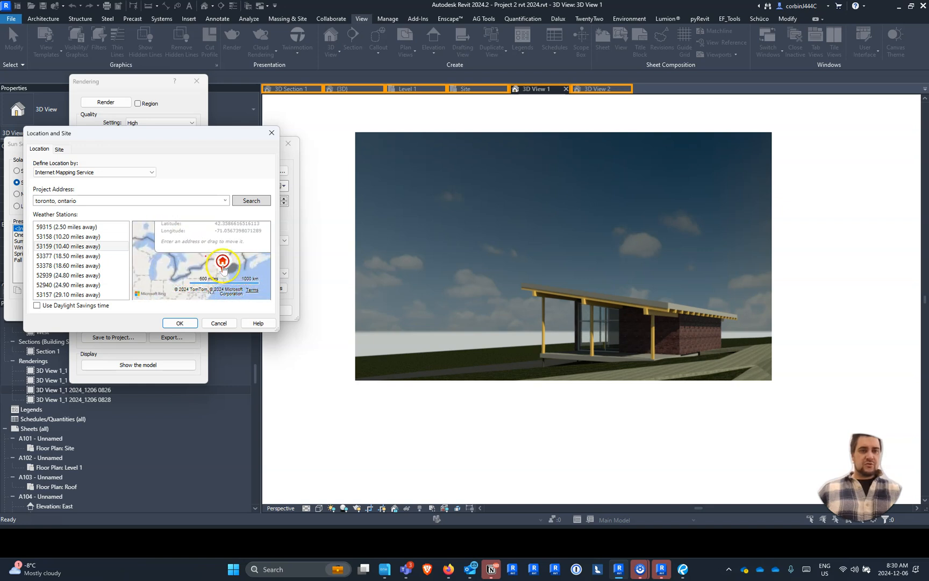
# - Move the project location marker on the map to Toronto, at about 43.68, -79.42, and accept the location
pyautogui.click(189, 269)
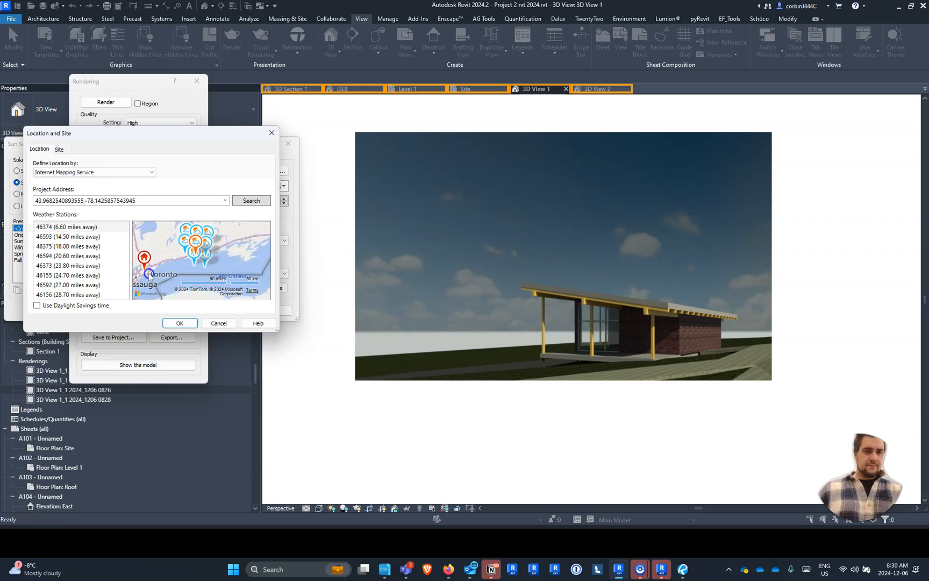
pyautogui.click(150, 274)
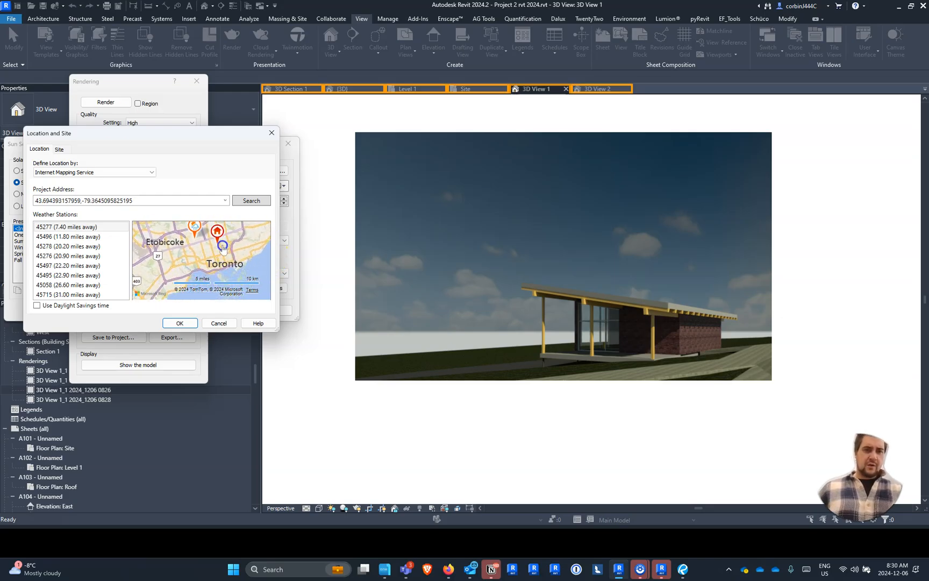
pyautogui.click(225, 266)
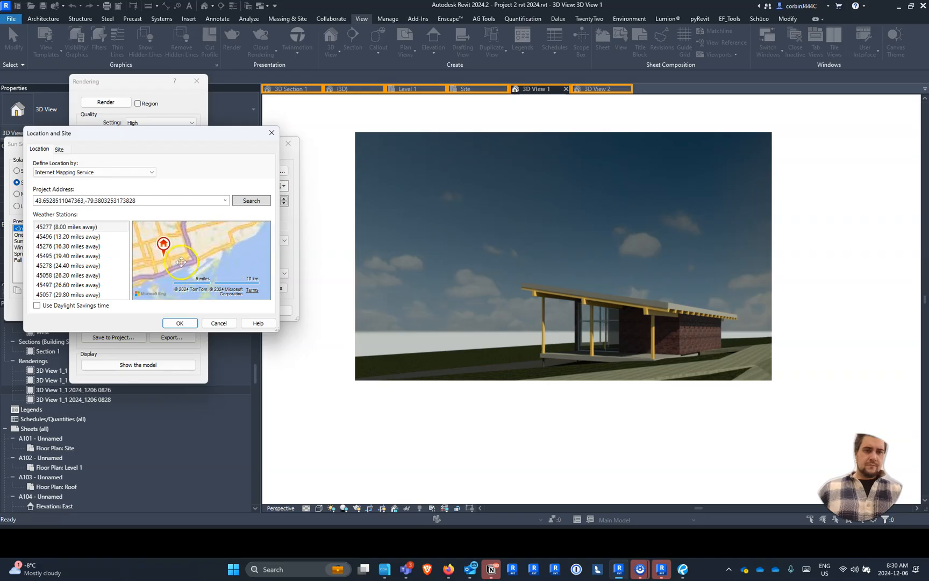
pyautogui.moveTo(215, 250); pyautogui.dragTo(194, 230)
pyautogui.scroll(1, 232, 273)
pyautogui.scroll(-2, 232, 263)
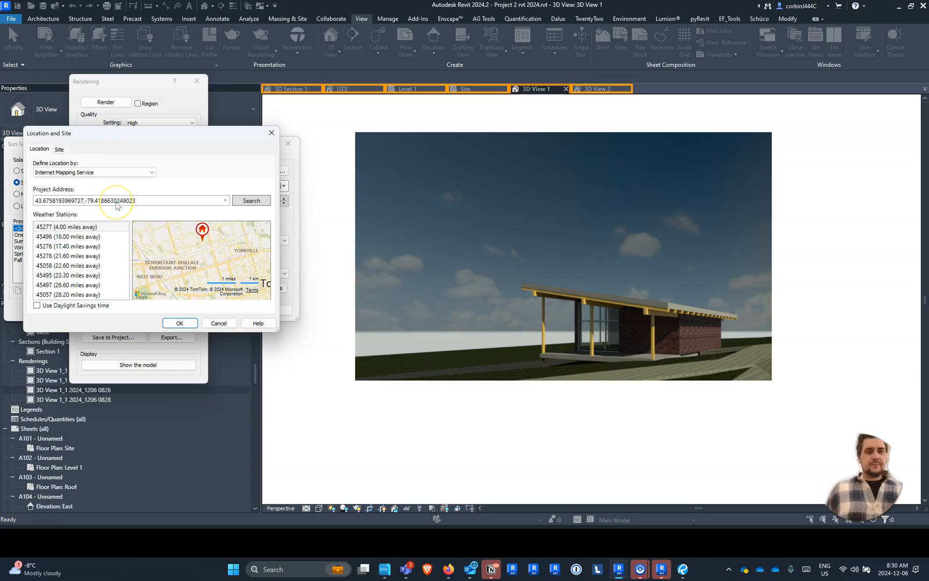
pyautogui.click(177, 324)
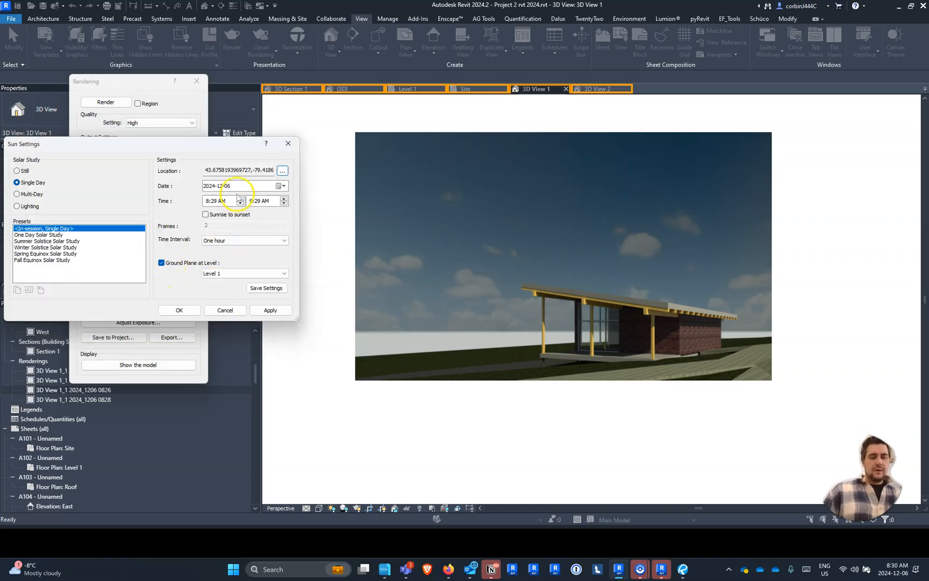
# - Fill the sun study's times from sunrise to sunset and switch that option off again
pyautogui.click(210, 201)
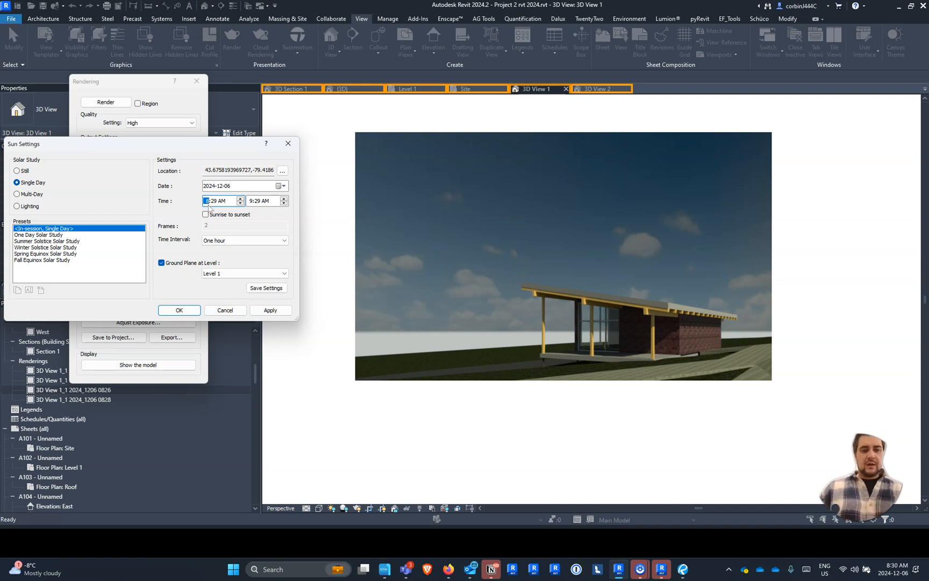
pyautogui.click(249, 216)
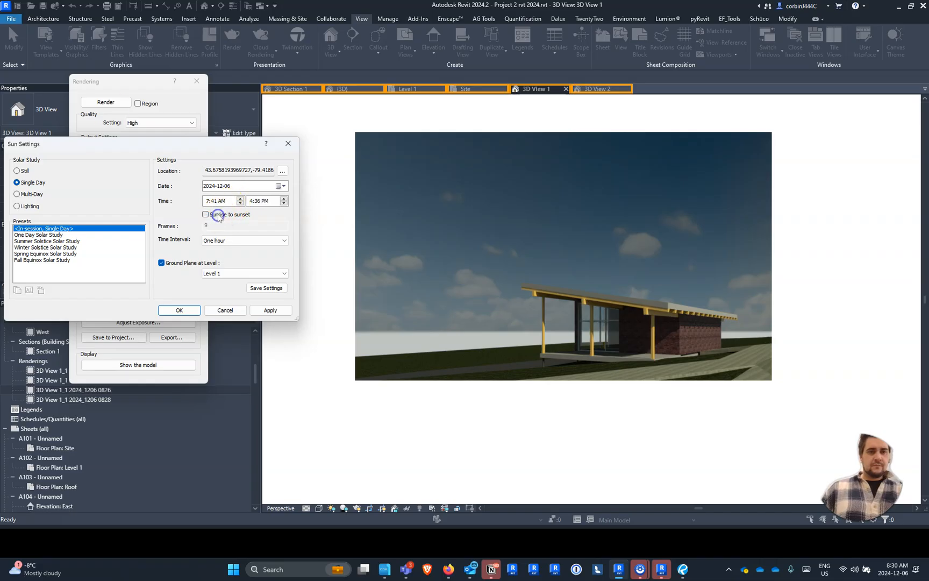
pyautogui.click(230, 216)
pyautogui.click(210, 214)
# - Set the sun study's start time to 11:41 AM, accept the sun settings and render 3D View 1
pyautogui.click(212, 204)
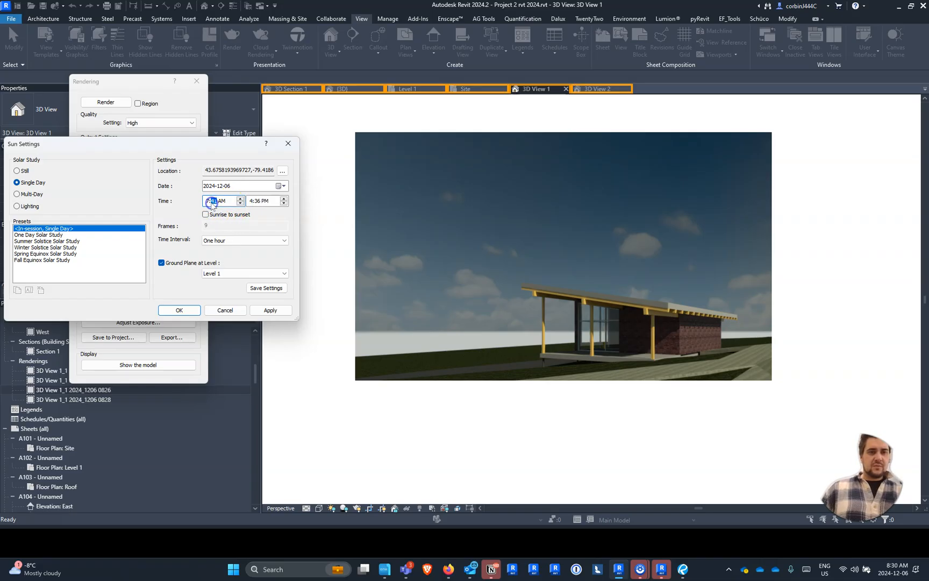
pyautogui.write('11')
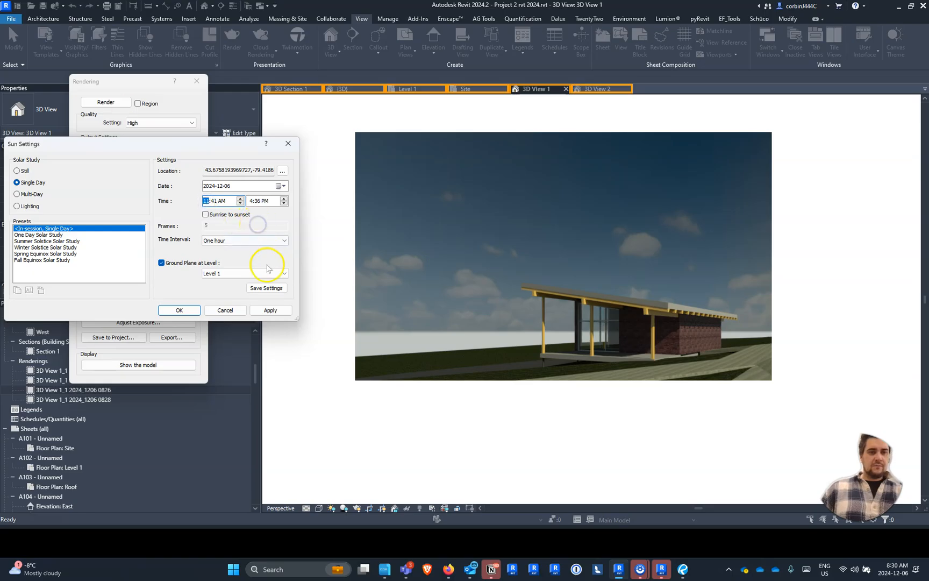
pyautogui.click(269, 309)
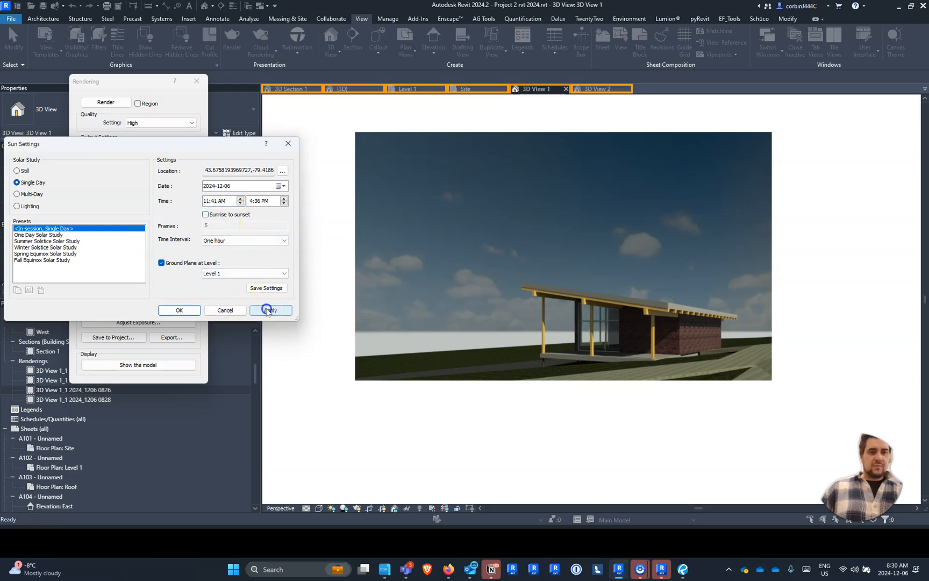
pyautogui.click(182, 310)
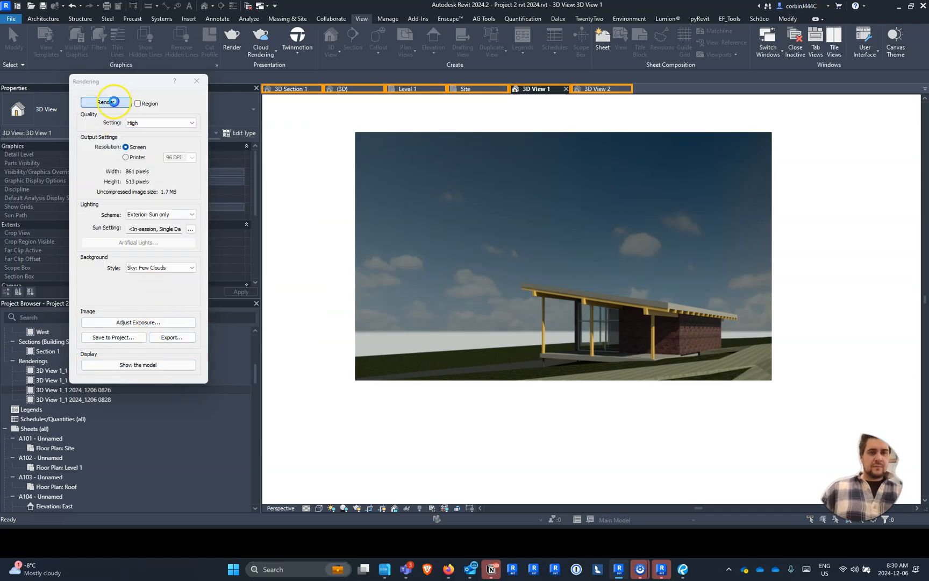
pyautogui.click(105, 101)
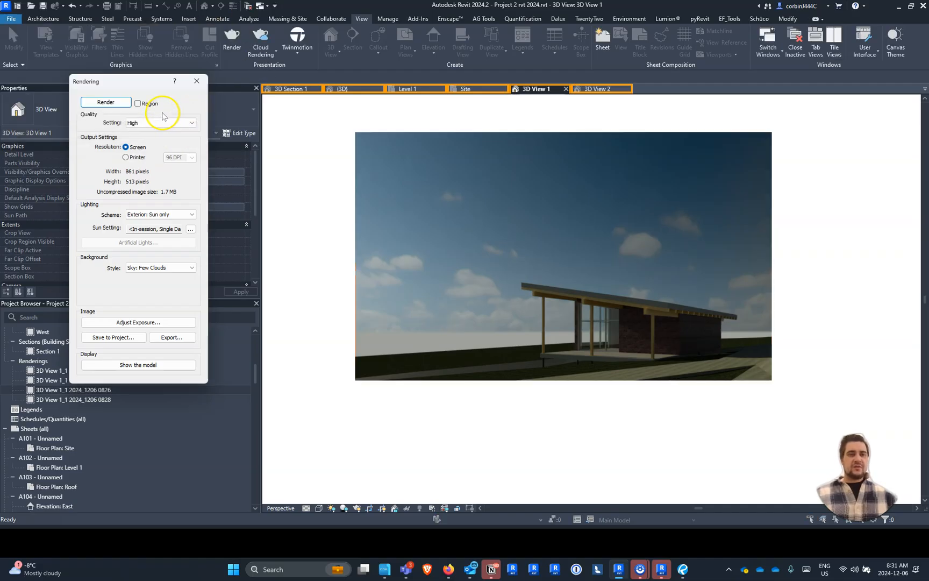
# - Set the sun study's start time to 3:41 PM, then apply and accept the sun settings
pyautogui.click(190, 228)
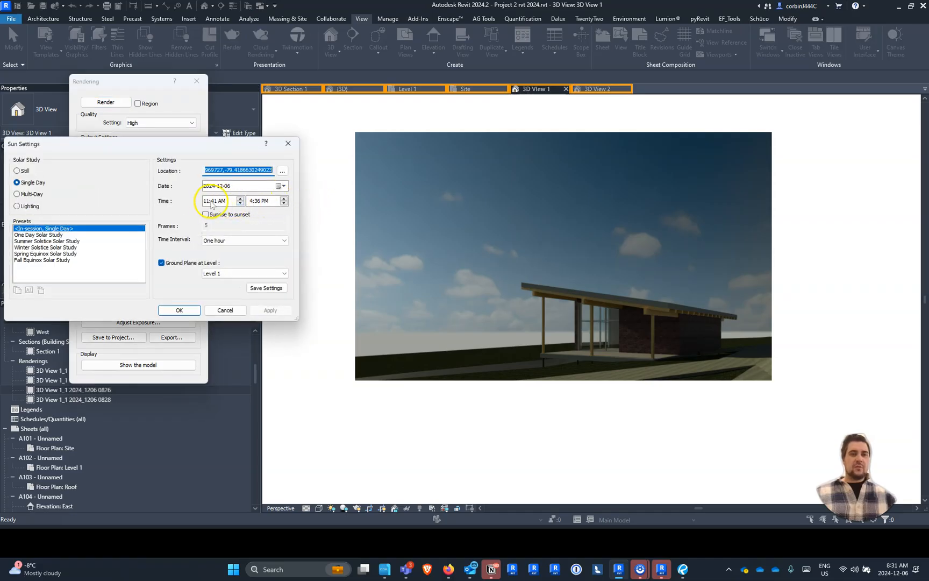
pyautogui.click(206, 201)
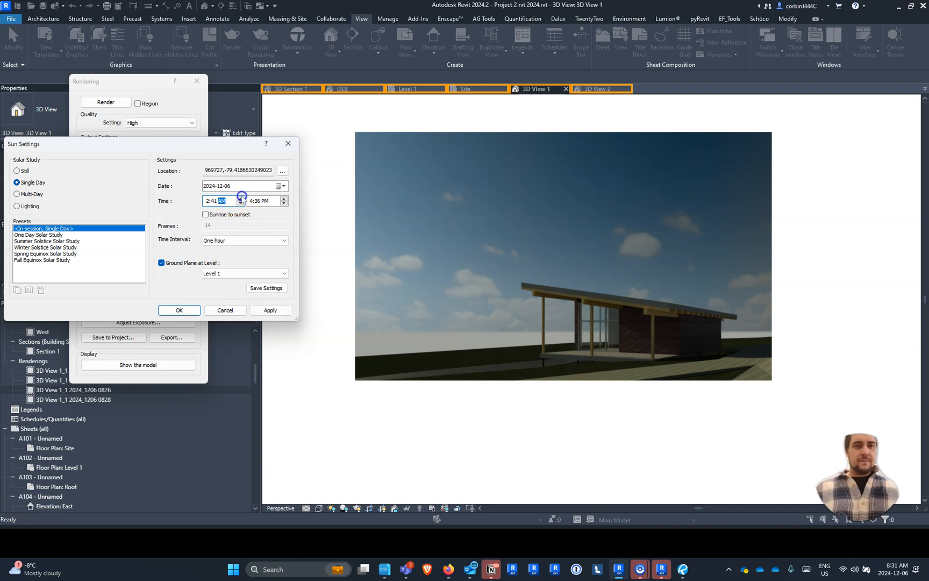
pyautogui.click(208, 201)
pyautogui.click(205, 203)
pyautogui.write('3')
pyautogui.click(269, 310)
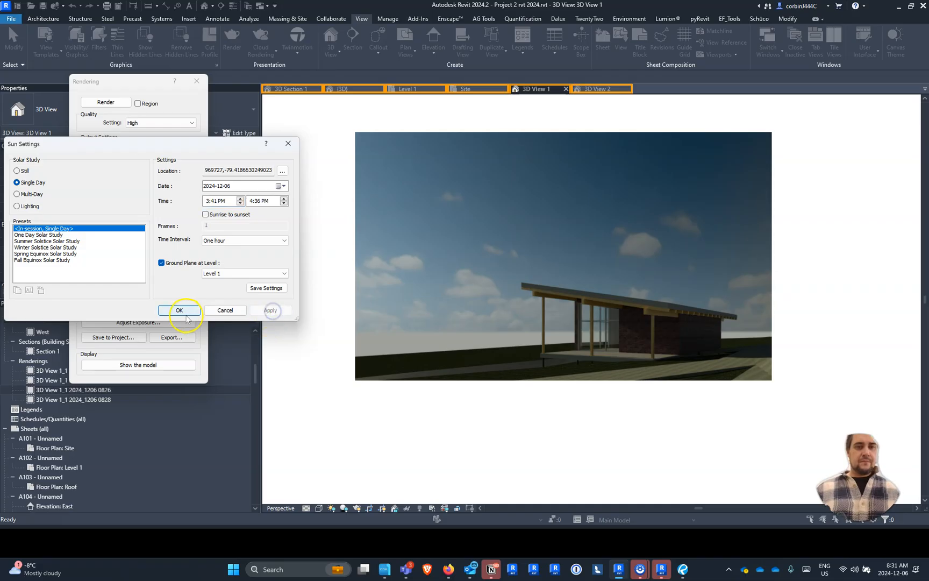
pyautogui.click(179, 310)
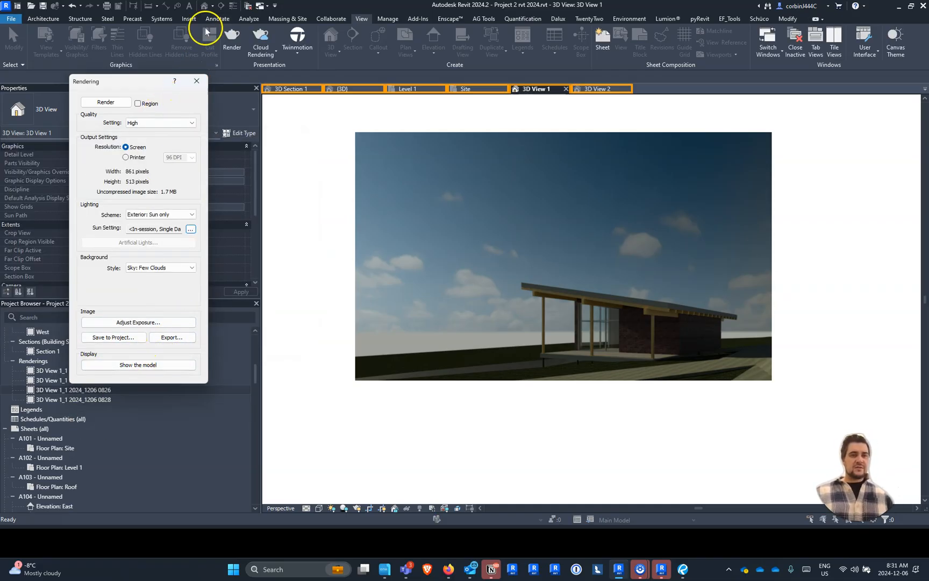
# - Close the Rendering dialog and switch to the {3D} view, framing the building's roof
pyautogui.click(197, 81)
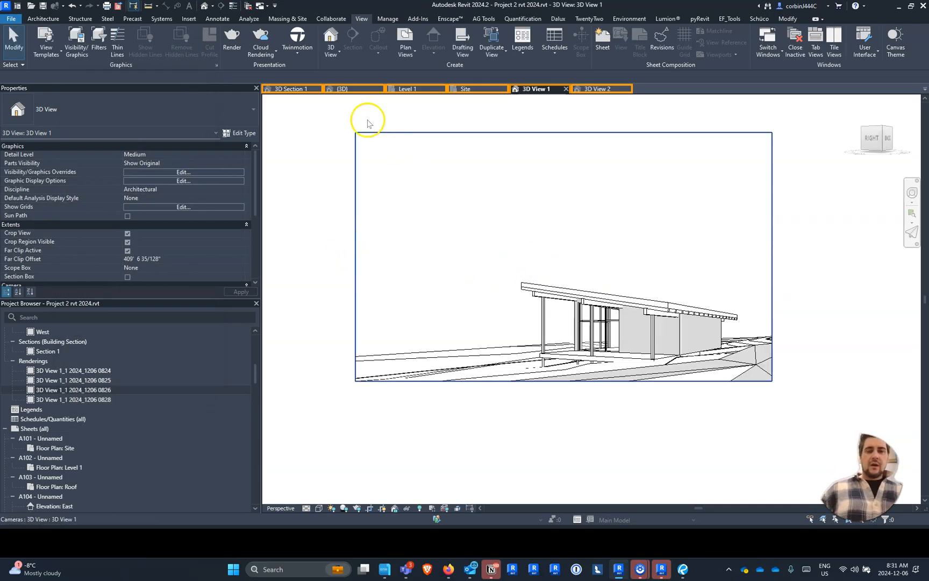
pyautogui.click(348, 90)
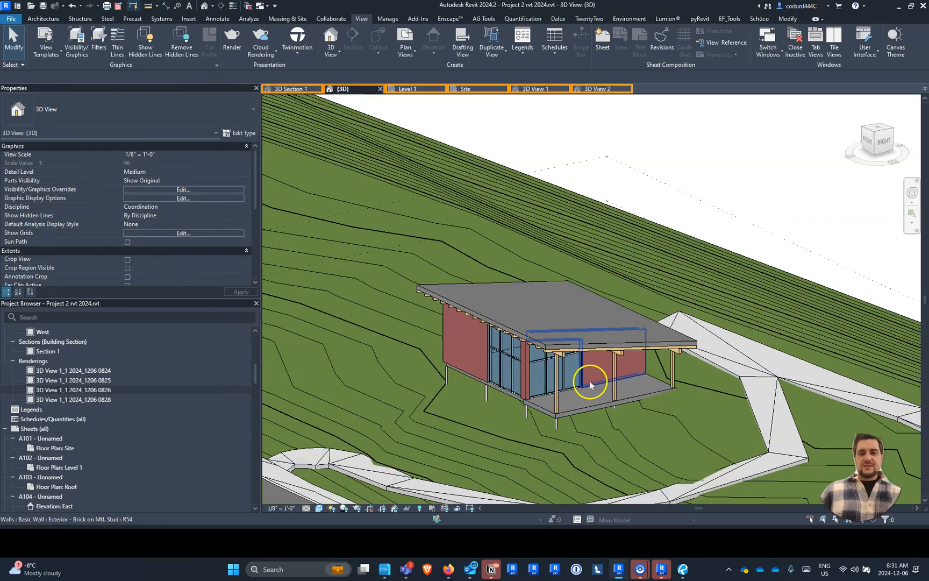
pyautogui.scroll(3, 590, 381)
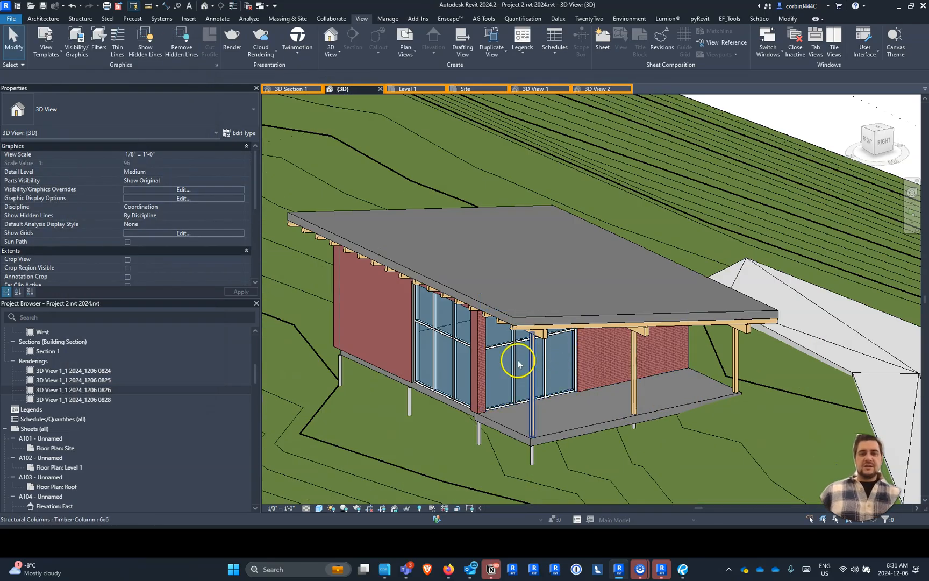
# - Place a Fascia-Flat 1x12 roof fascia along the roof's front edge above the porch columns
pyautogui.click(42, 19)
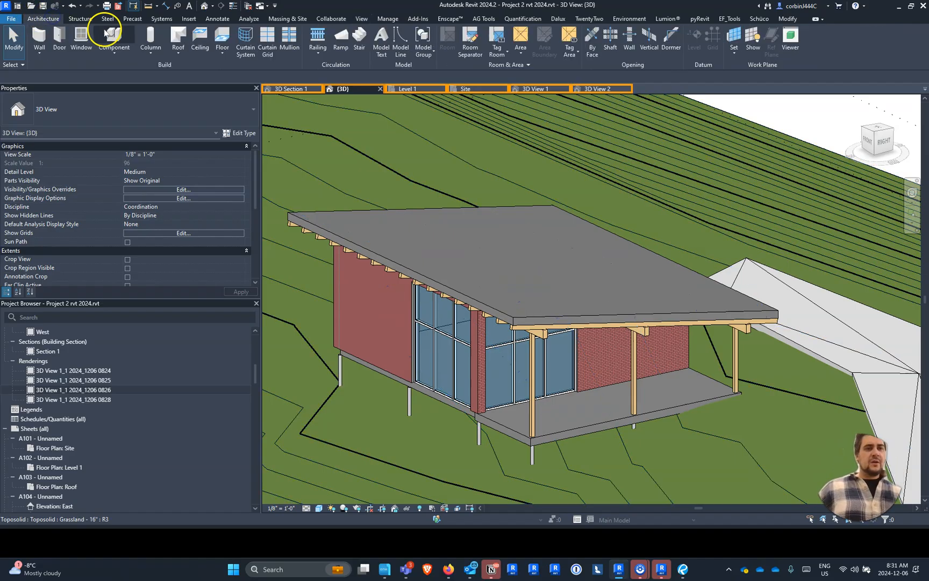
pyautogui.click(178, 50)
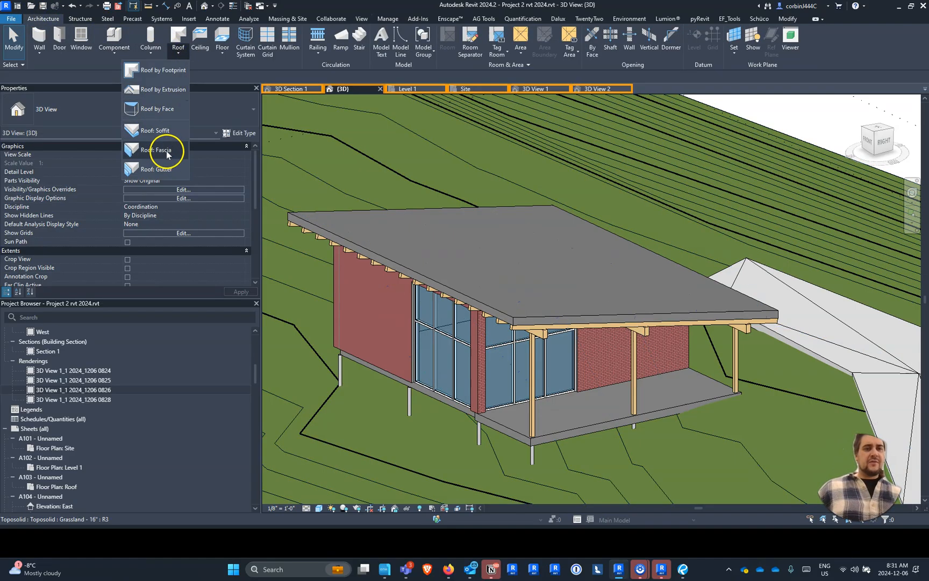
pyautogui.click(166, 150)
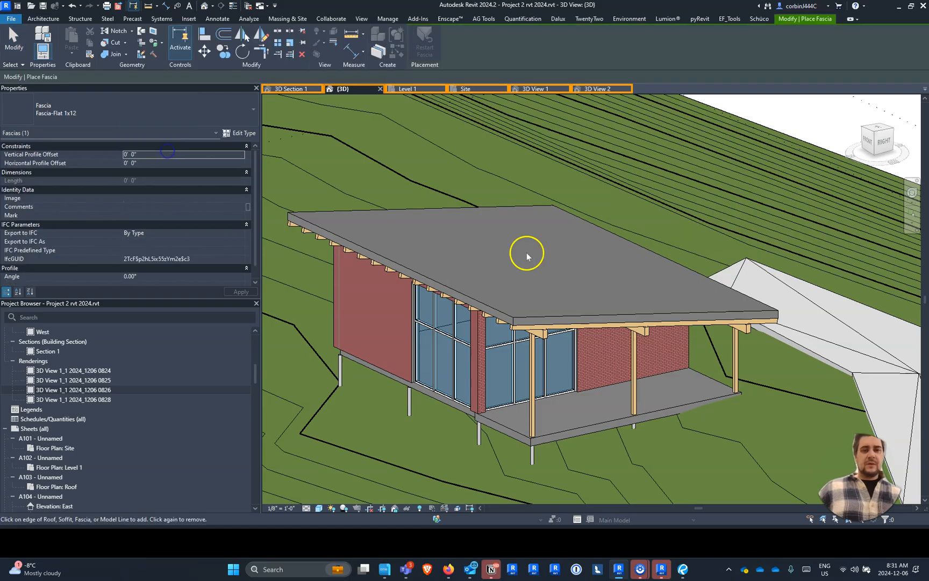
pyautogui.click(548, 314)
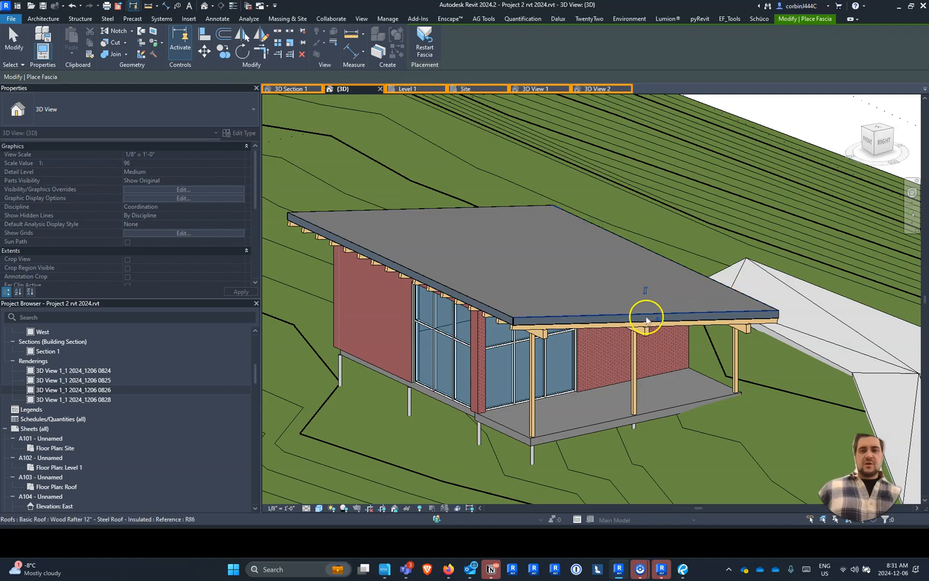
# - Finish the fascia placement and copy the roof 3' 2" straight up, working in the left side view
pyautogui.keyDown('shift'); pyautogui.moveTo(711, 332); pyautogui.dragTo(607, 238, button='middle'); pyautogui.keyUp('shift')
pyautogui.keyDown('shift'); pyautogui.moveTo(553, 261); pyautogui.dragTo(552, 310, button='middle'); pyautogui.keyUp('shift')
pyautogui.scroll(3, 471, 266)
pyautogui.scroll(-10, 413, 265)
pyautogui.keyDown('shift'); pyautogui.moveTo(622, 301); pyautogui.dragTo(595, 341, button='middle'); pyautogui.keyUp('shift')
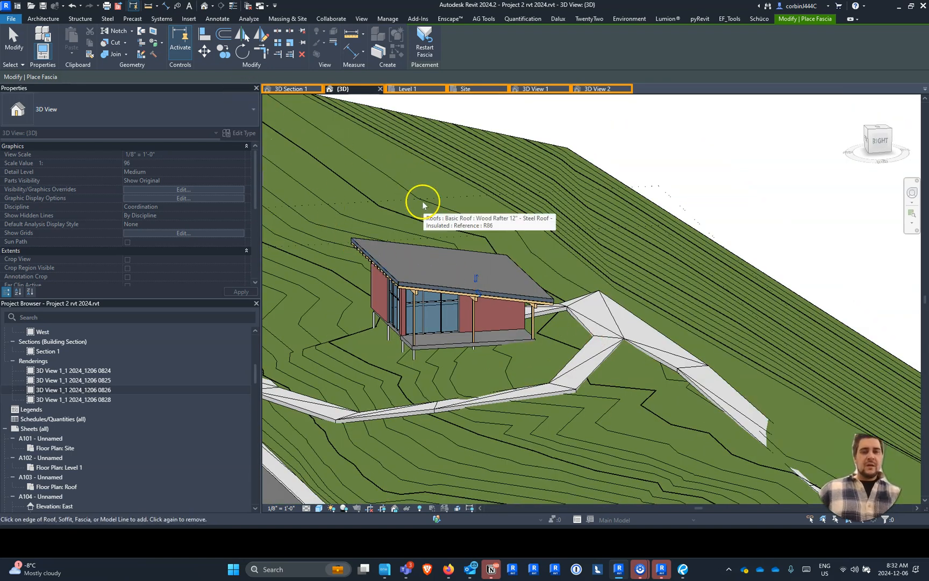
pyautogui.press('Escape')
pyautogui.click(421, 261)
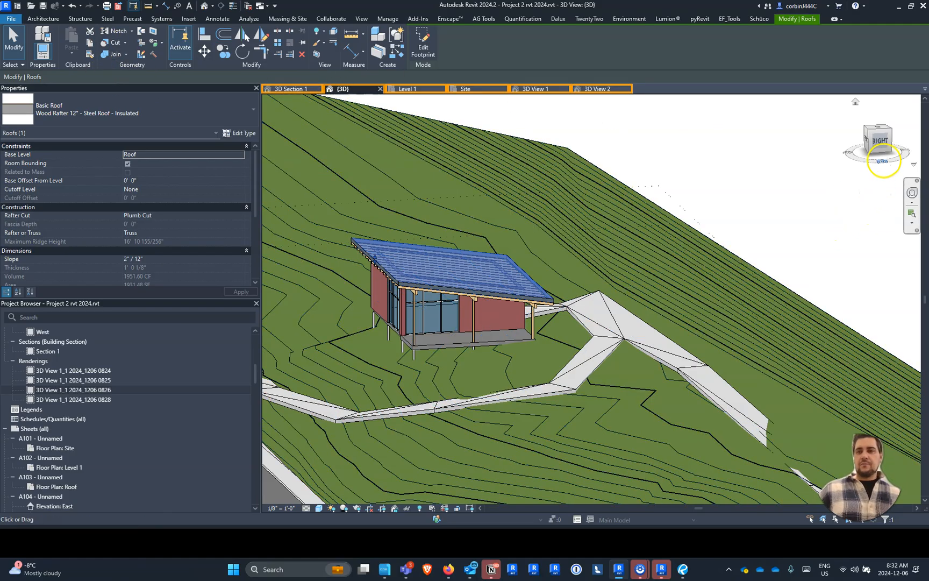
pyautogui.click(866, 138)
pyautogui.click(867, 139)
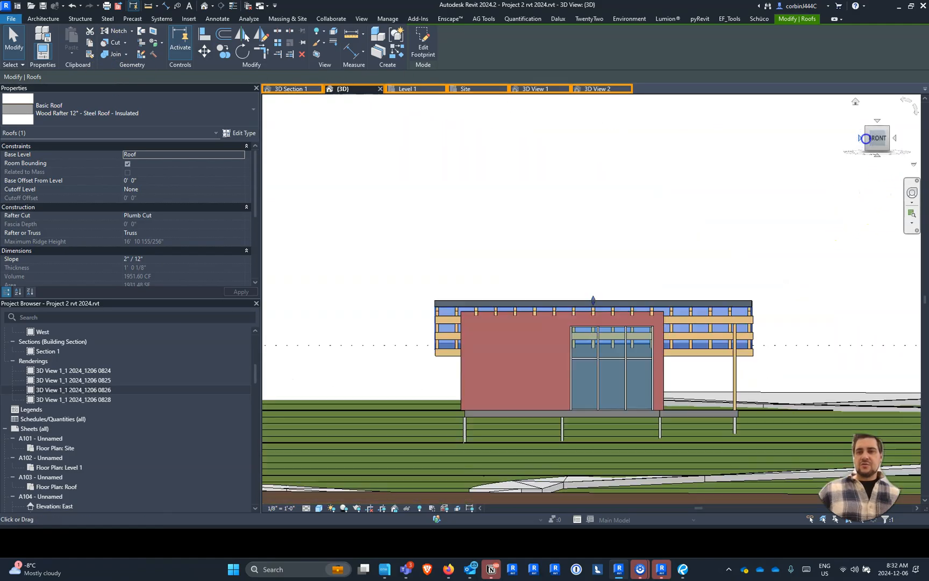
pyautogui.scroll(5, 699, 257)
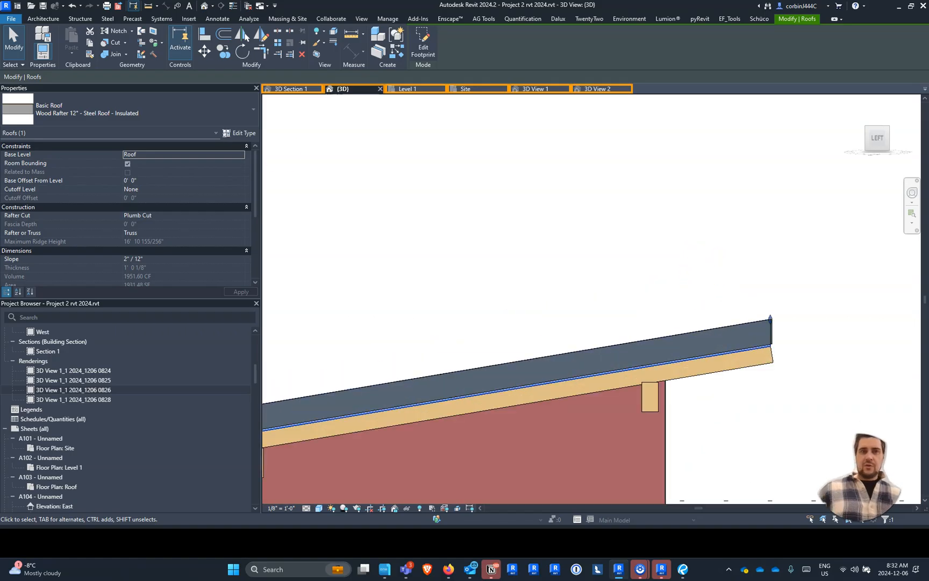
pyautogui.click(224, 49)
pyautogui.click(426, 356)
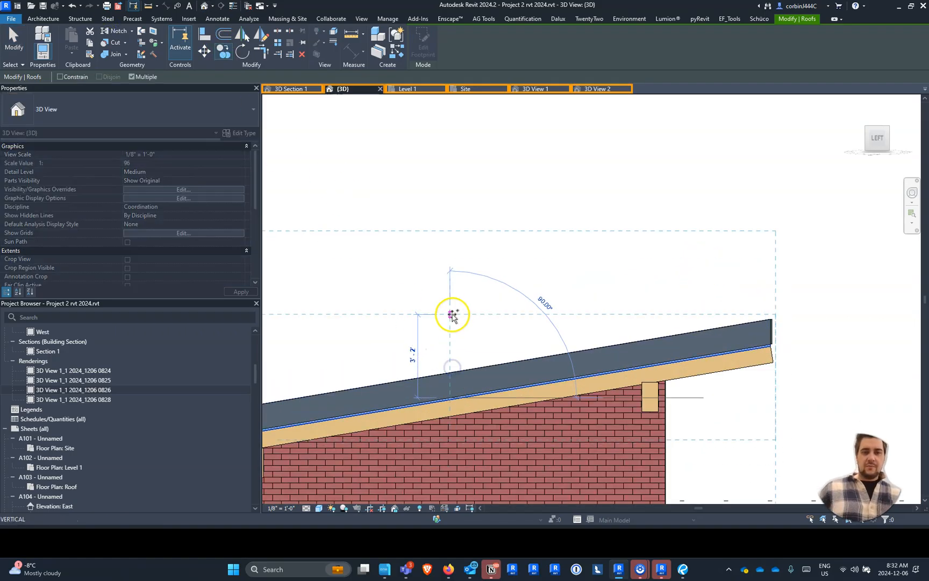
pyautogui.click(447, 314)
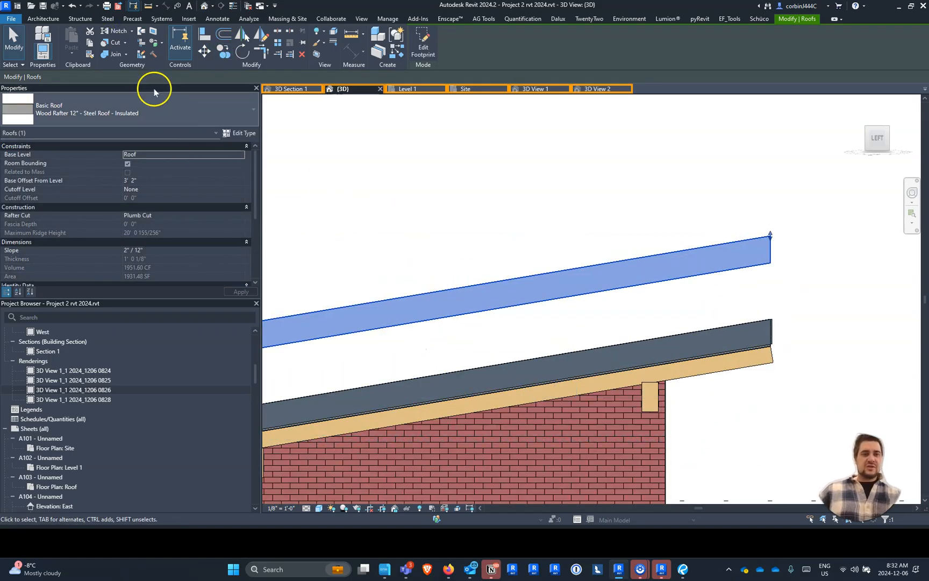
# - Change the copied roof to the Sloped Glazing Standing Seam type and move it vertically down onto the original roof's top surface
pyautogui.click(131, 113)
pyautogui.click(63, 272)
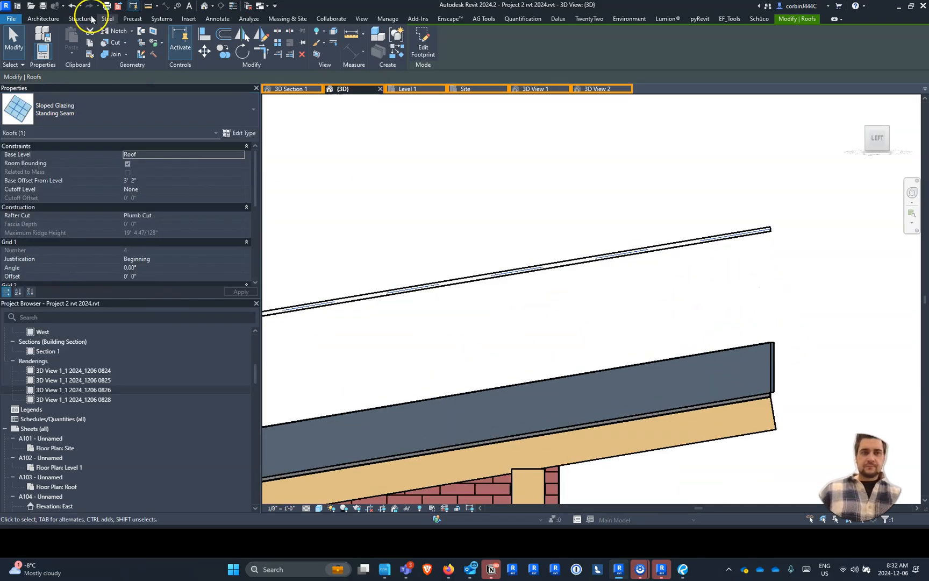
pyautogui.click(205, 51)
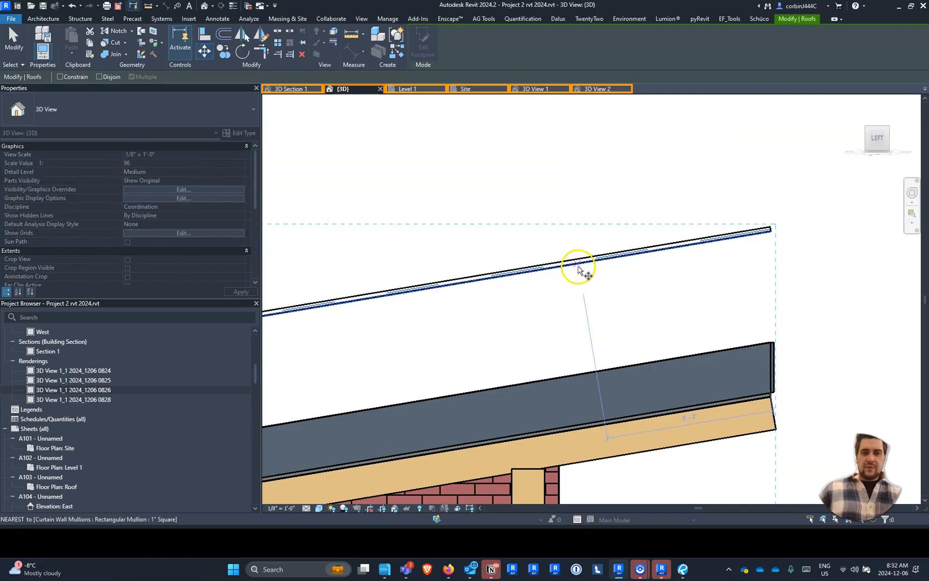
pyautogui.click(580, 265)
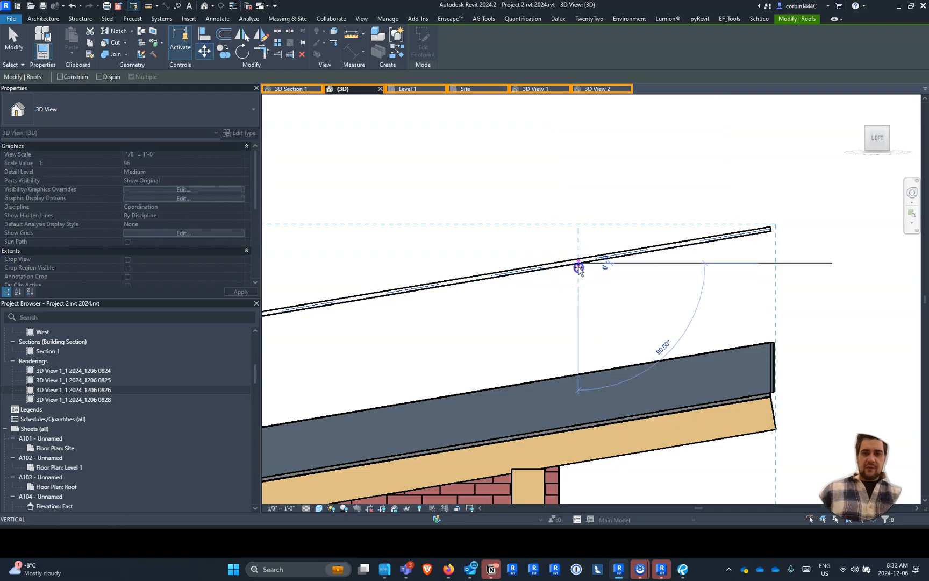
pyautogui.click(581, 372)
pyautogui.click(588, 325)
# - Open the layer structure of the Exterior - Brick on Mtl. Stud type from the brick wall behind the porch
pyautogui.scroll(-4, 589, 322)
pyautogui.scroll(-3, 589, 322)
pyautogui.keyDown('shift'); pyautogui.moveTo(543, 332); pyautogui.dragTo(284, 335, button='middle'); pyautogui.keyUp('shift')
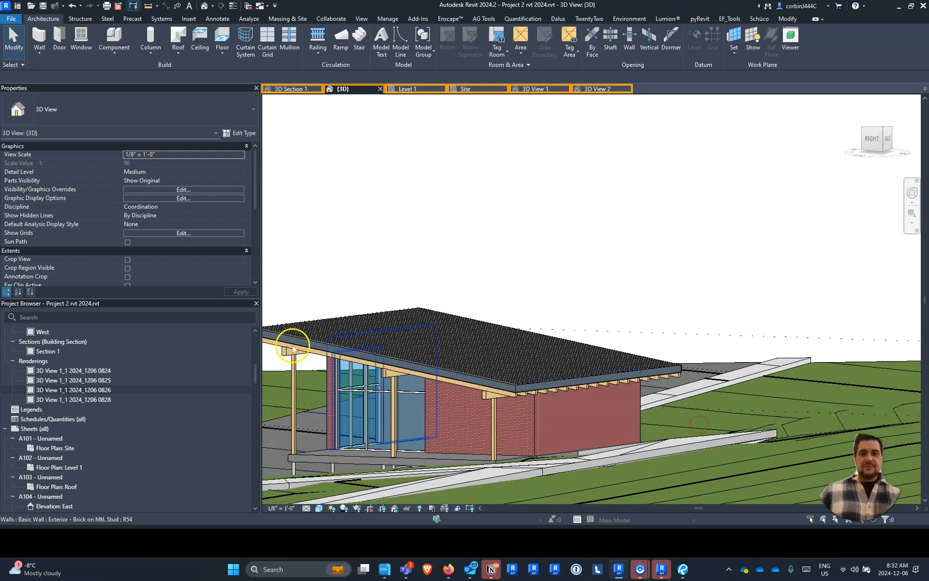
pyautogui.scroll(-2, 490, 329)
pyautogui.scroll(6, 435, 400)
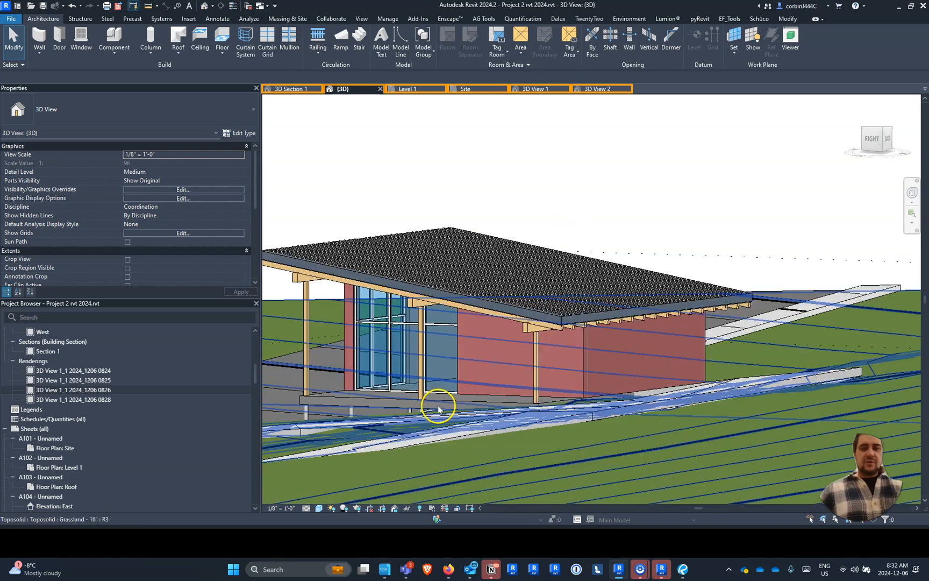
pyautogui.click(526, 324)
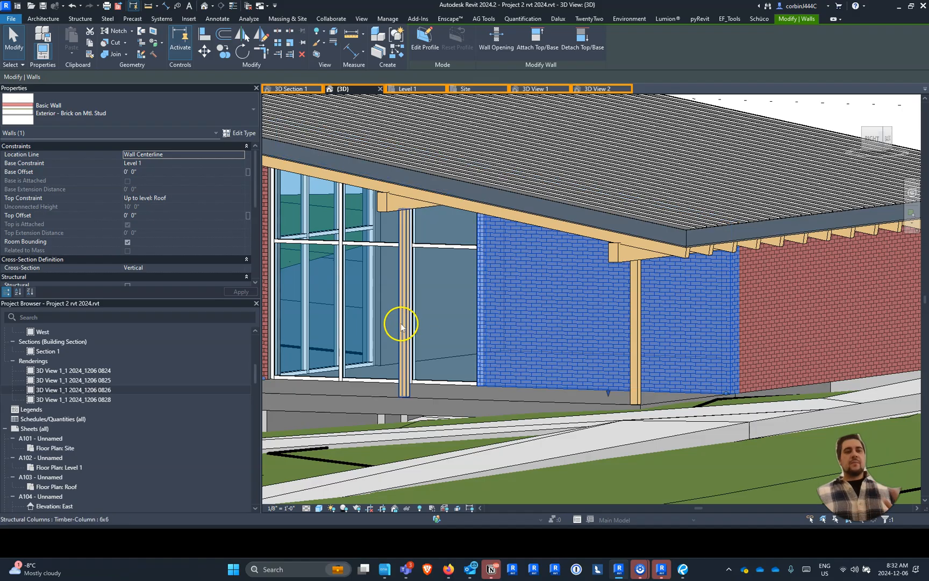
pyautogui.click(236, 133)
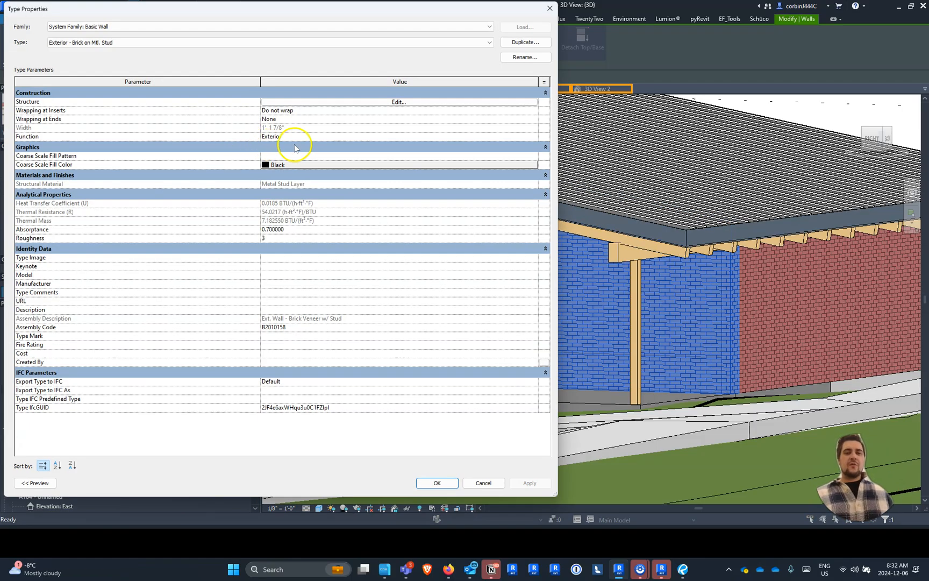
pyautogui.click(364, 104)
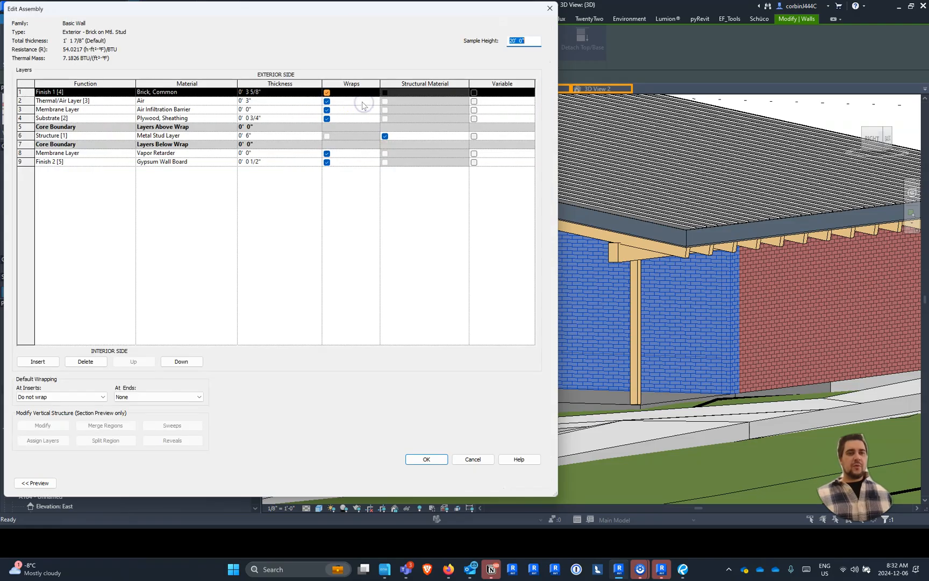
pyautogui.moveTo(216, 11); pyautogui.dragTo(350, 12)
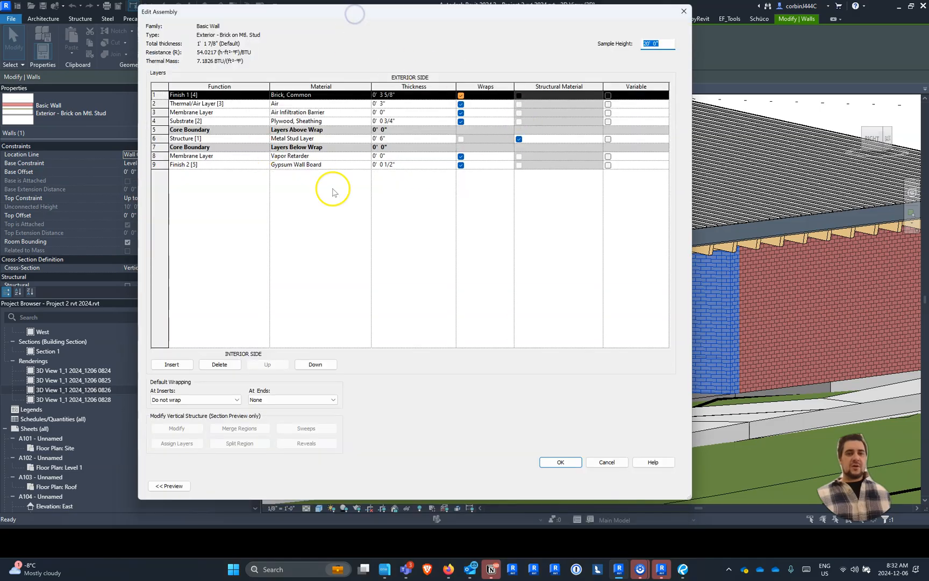
pyautogui.click(608, 461)
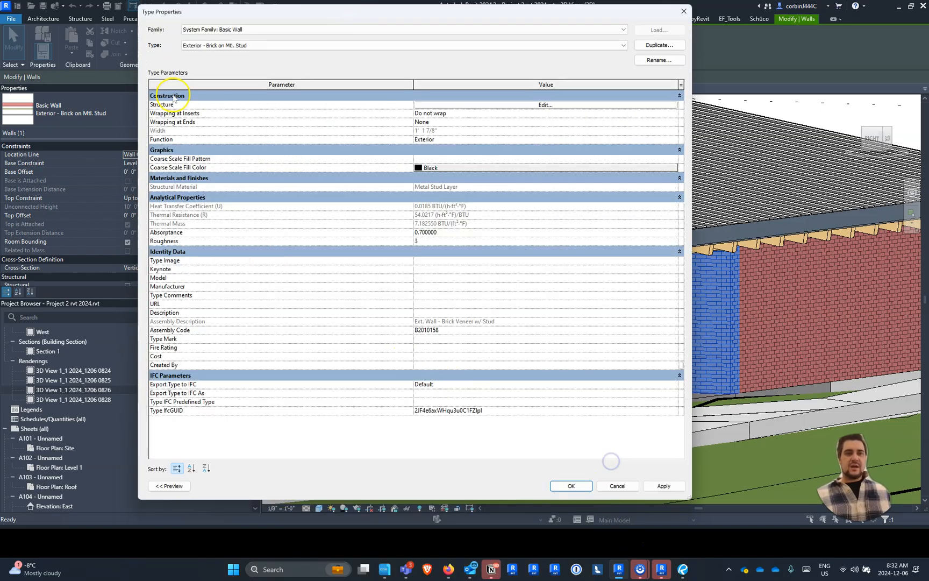
pyautogui.click(472, 105)
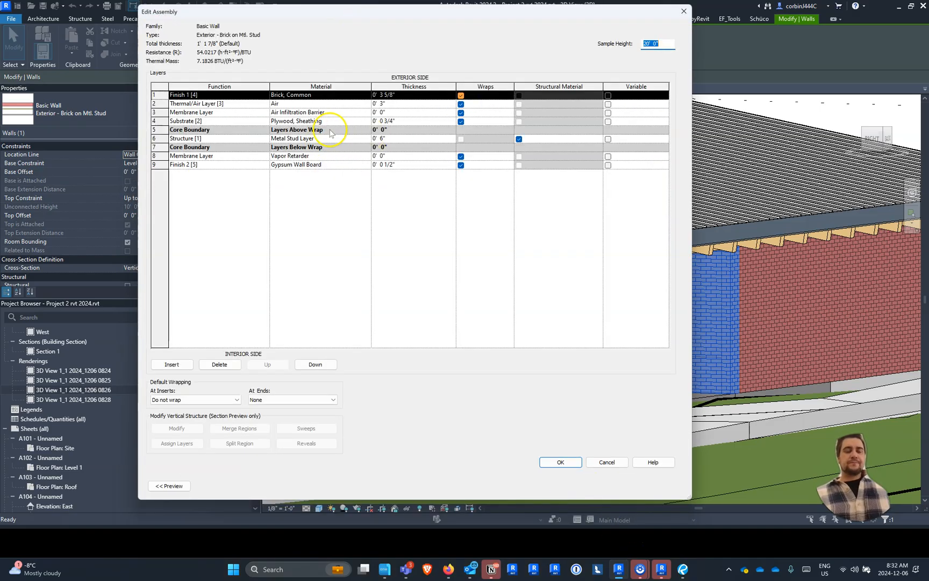
# - Open the material choice for the outer Finish 1 layer and search the materials for "brick"
pyautogui.click(366, 97)
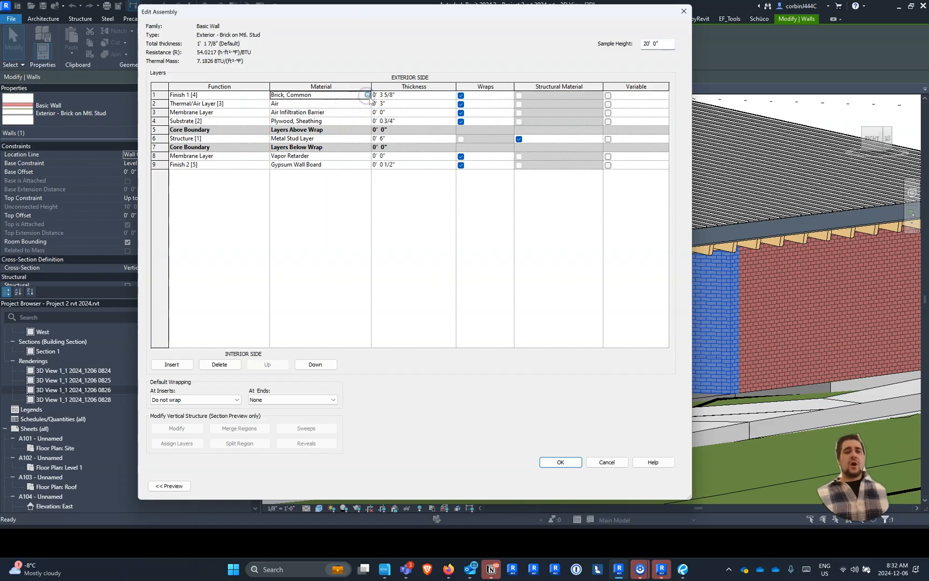
pyautogui.click(367, 95)
pyautogui.click(333, 190)
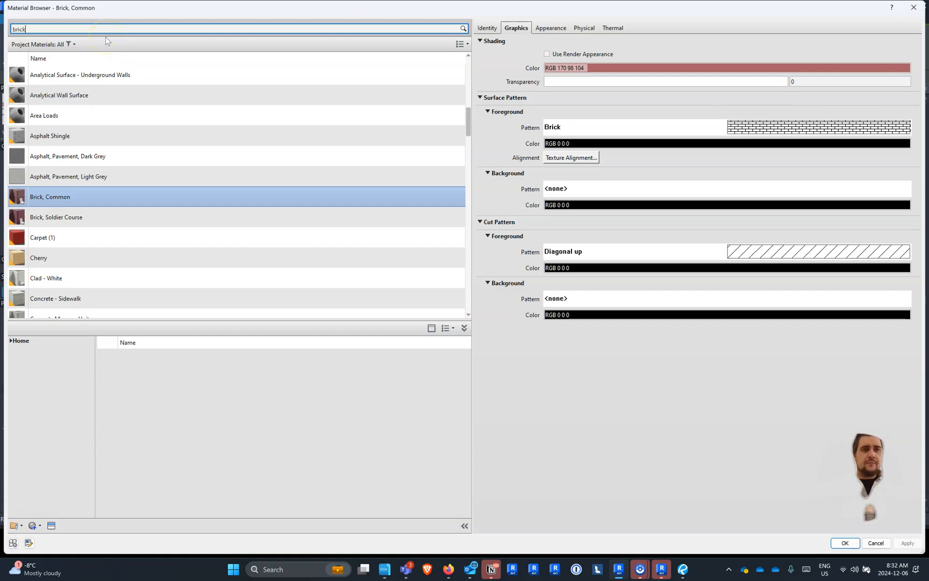
pyautogui.press('Return')
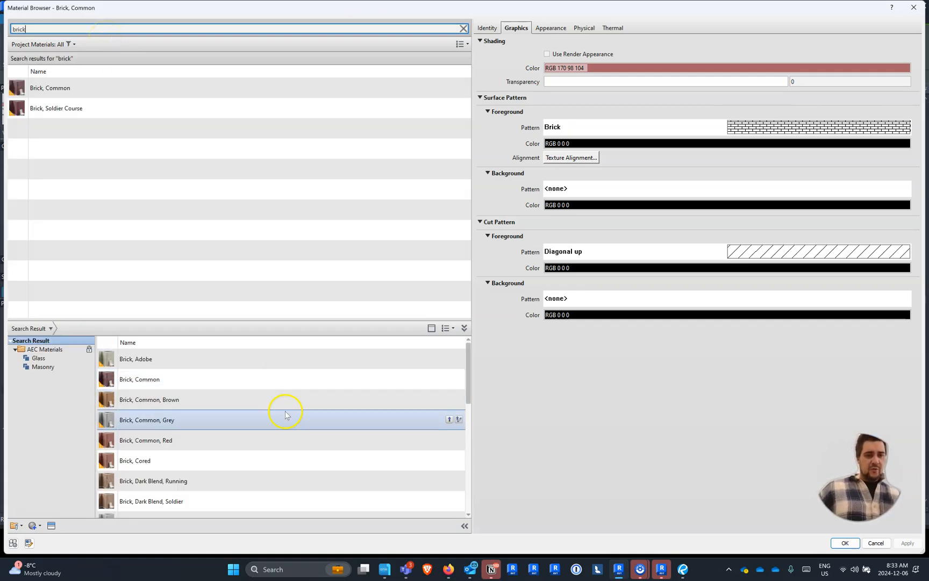
# - Compare the appearance of the library's brick materials, such as common brown, light blend, pavers, engineering grey and dark blend
pyautogui.click(265, 400)
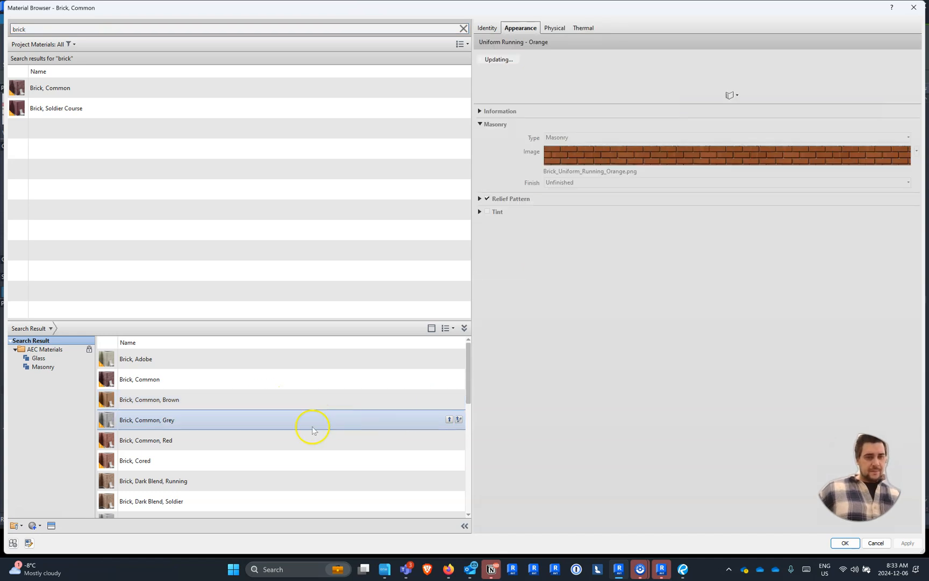
pyautogui.scroll(-2, 272, 441)
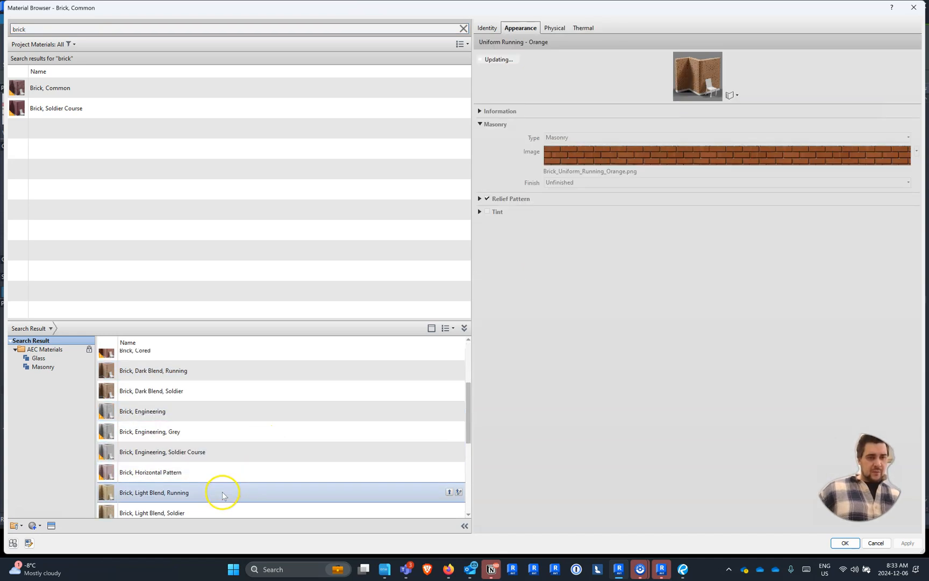
pyautogui.scroll(-1, 236, 498)
pyautogui.click(242, 503)
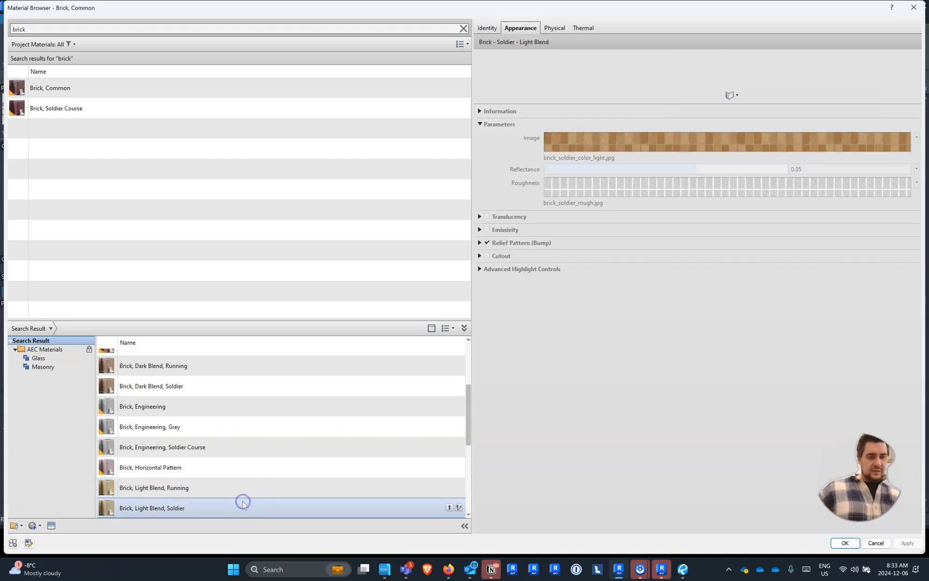
pyautogui.click(255, 491)
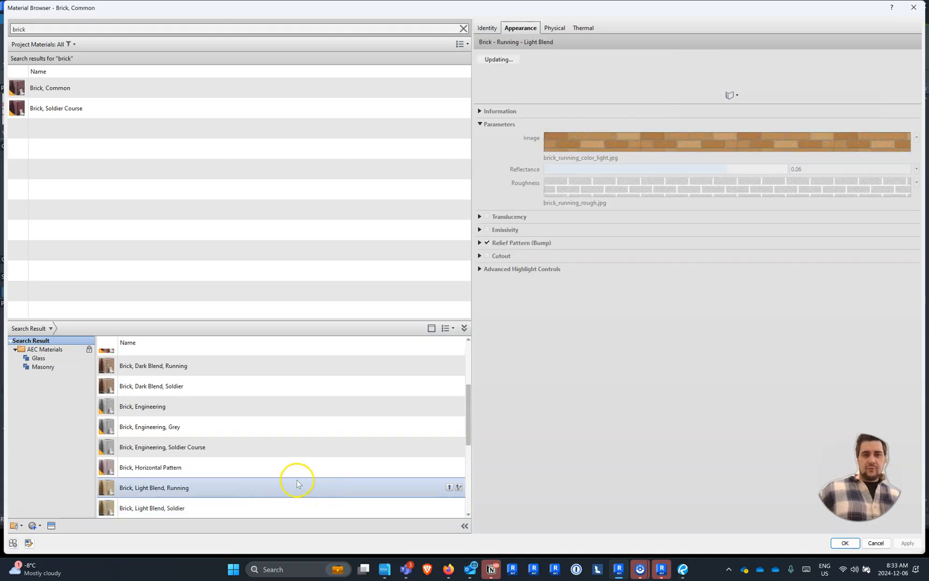
pyautogui.scroll(-2, 288, 479)
pyautogui.click(280, 455)
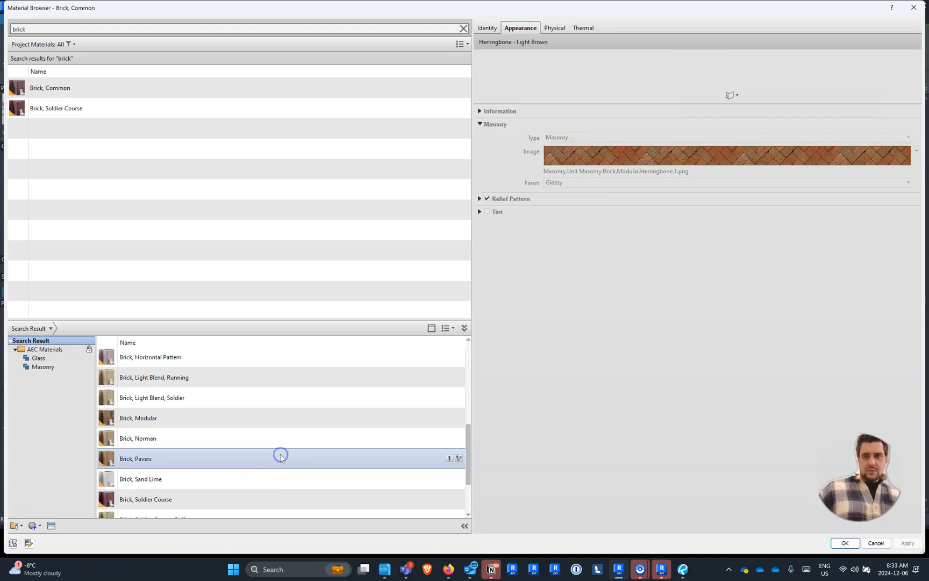
pyautogui.scroll(-2, 278, 457)
pyautogui.click(229, 467)
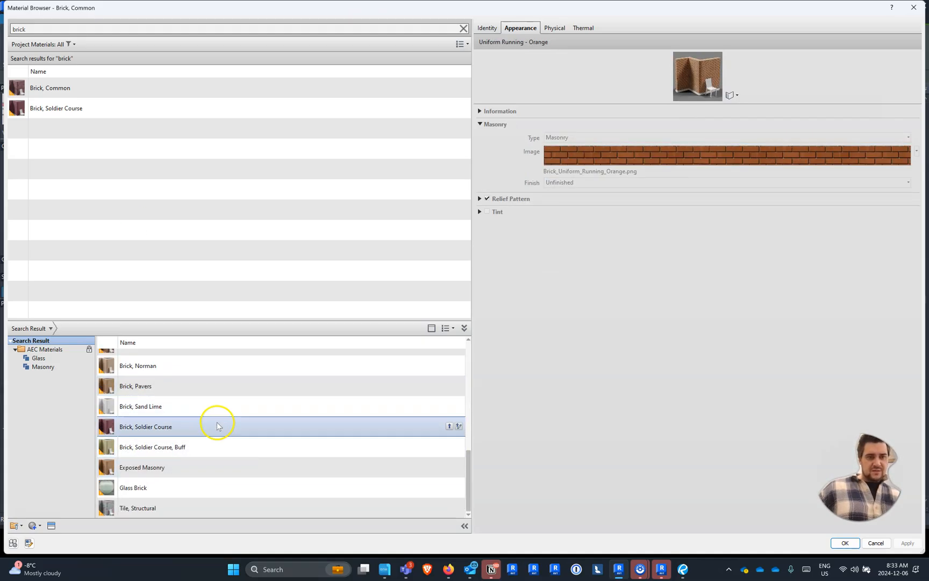
pyautogui.scroll(2, 217, 420)
pyautogui.scroll(1, 194, 362)
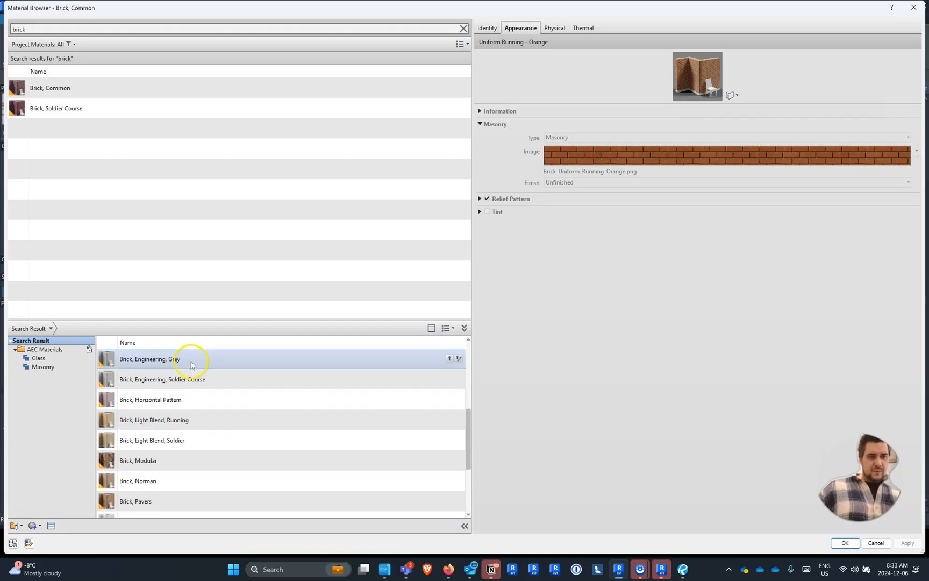
pyautogui.click(198, 364)
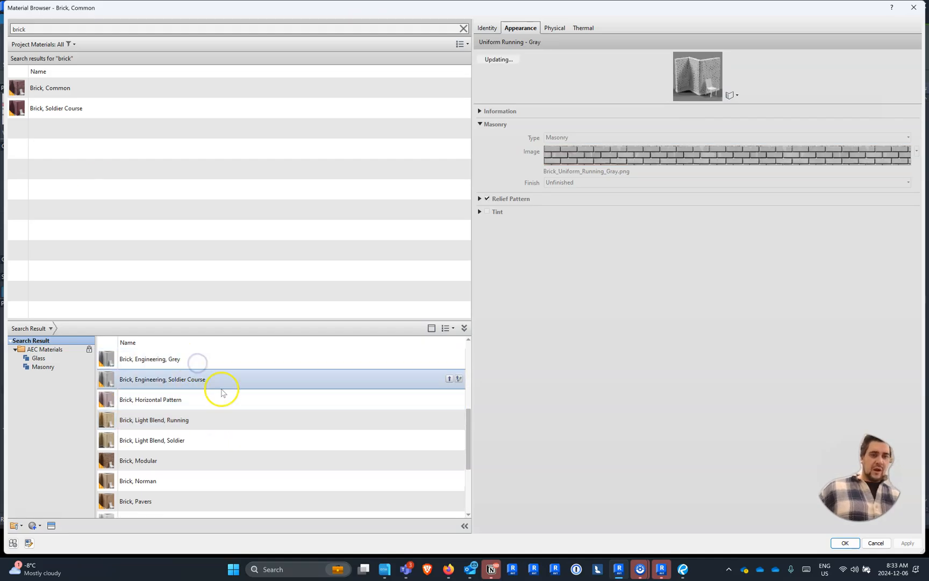
pyautogui.scroll(1, 285, 387)
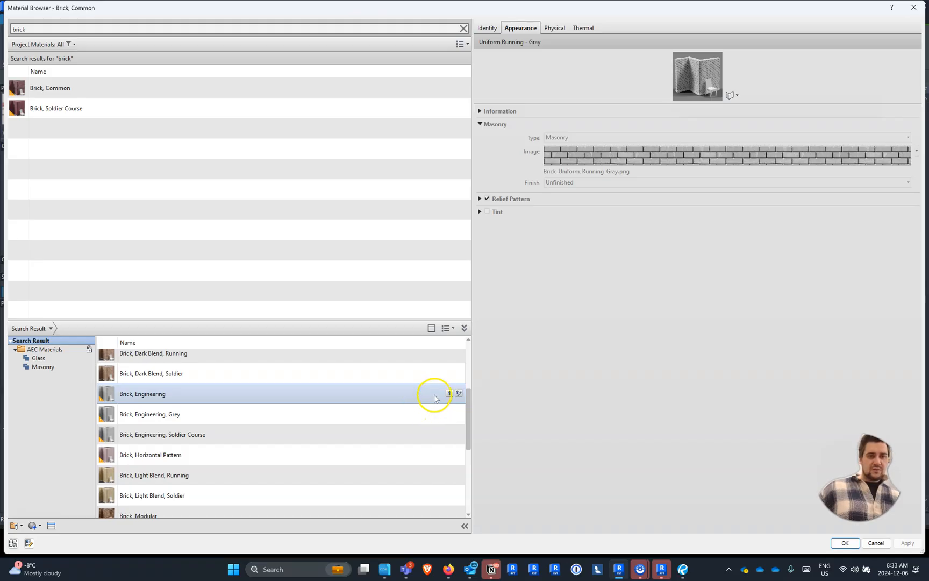
pyautogui.click(316, 357)
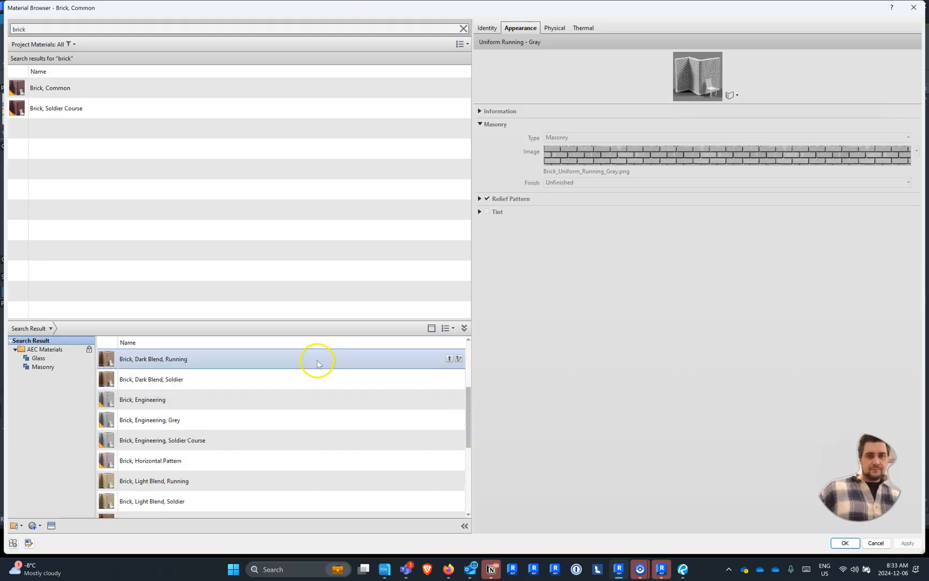
# - Add Brick, Engineering, Grey to the project, assign it to the wall's Finish 1 layer and accept the type changes
pyautogui.click(273, 418)
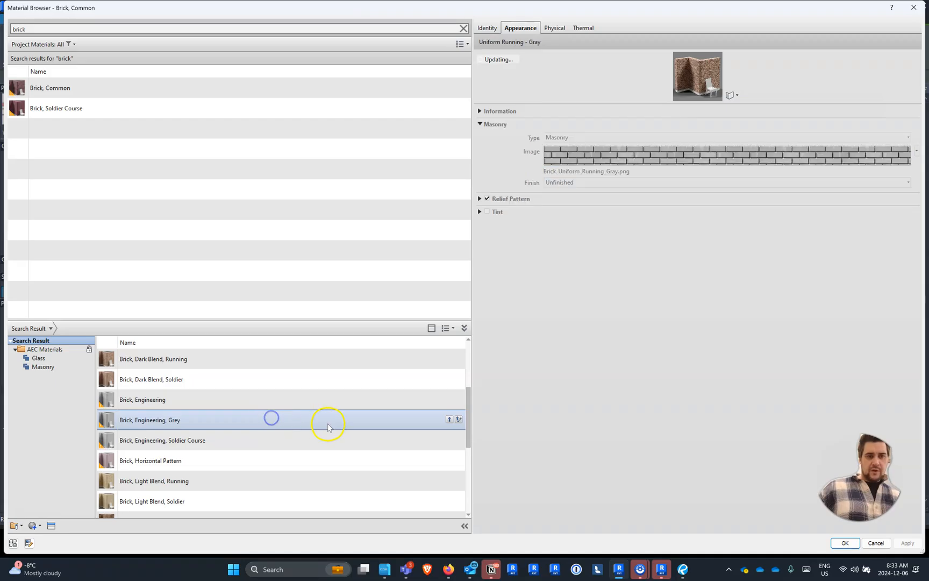
pyautogui.click(448, 420)
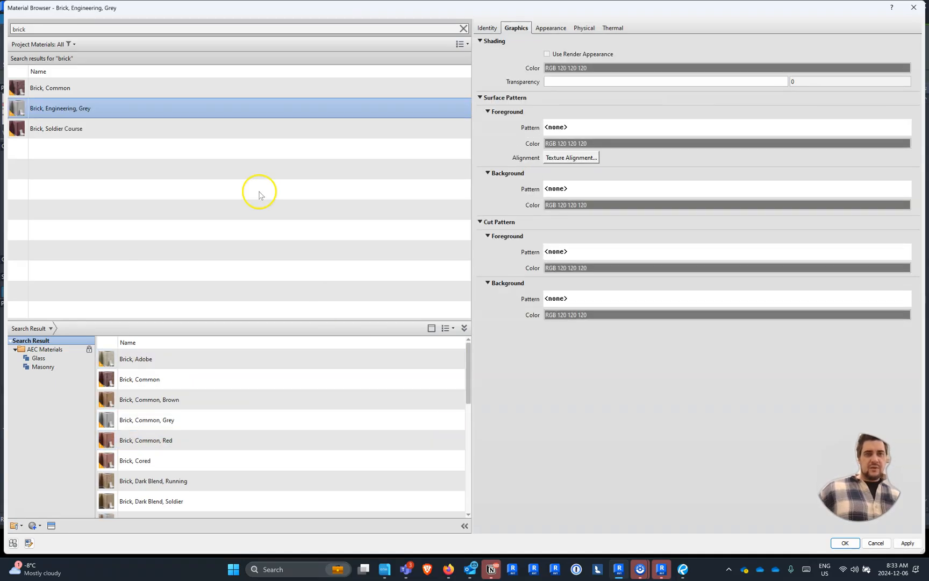
pyautogui.click(843, 542)
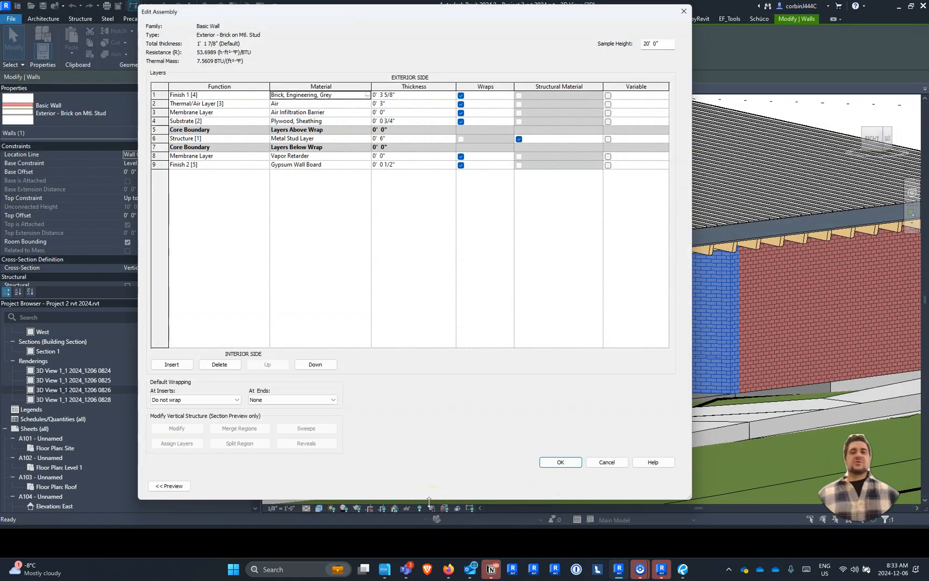
pyautogui.click(561, 462)
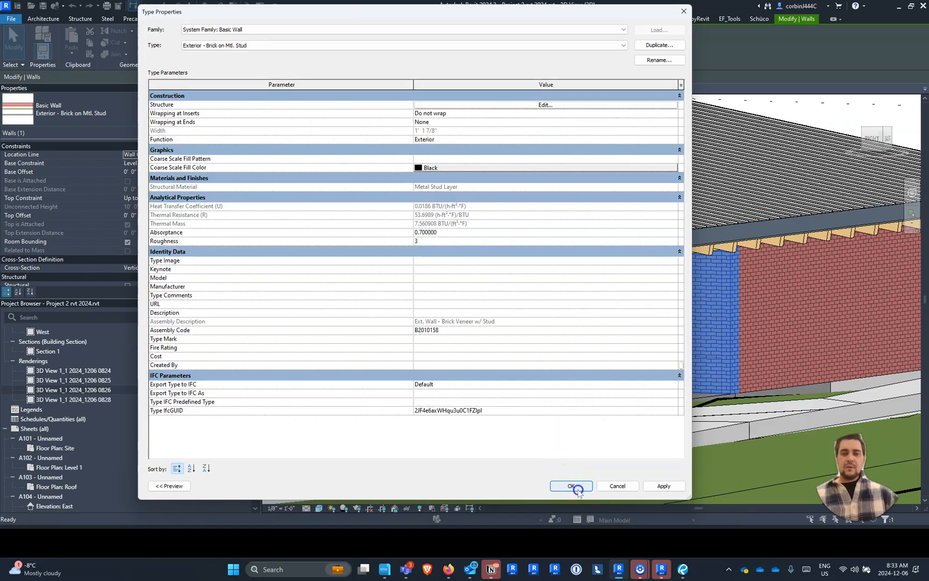
pyautogui.click(580, 485)
pyautogui.scroll(-5, 569, 448)
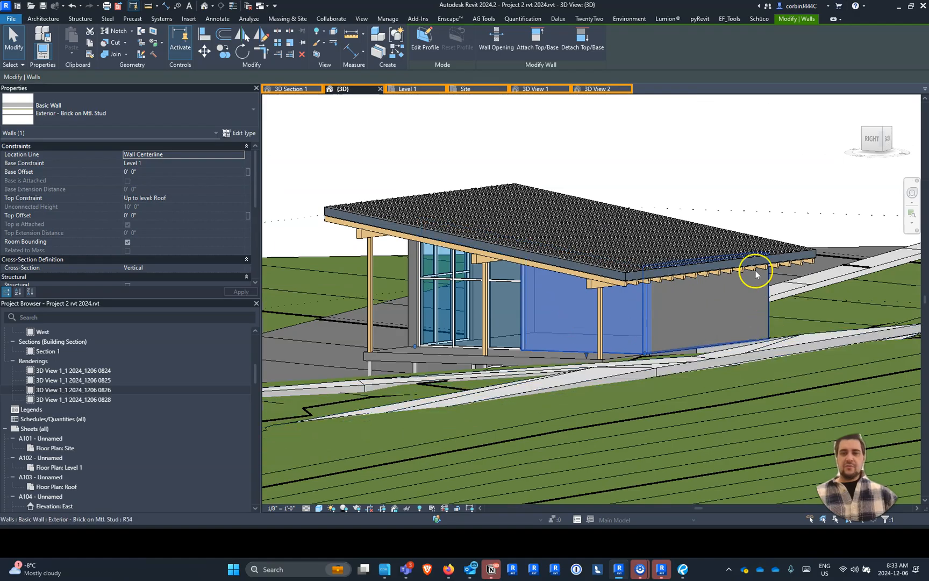
# - Examine the brick wall at the porch corner up close in the {3D} view
pyautogui.click(662, 180)
pyautogui.scroll(5, 572, 276)
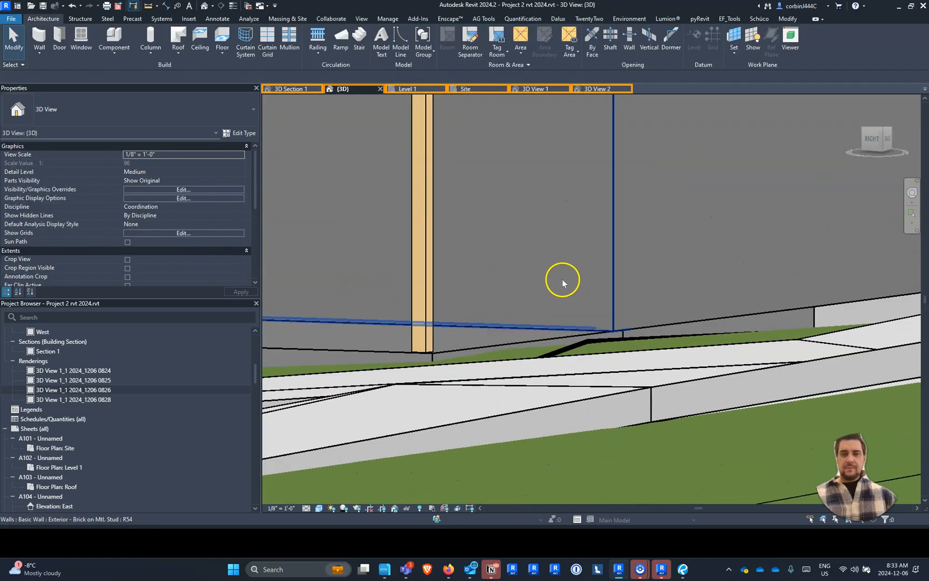
pyautogui.click(525, 296)
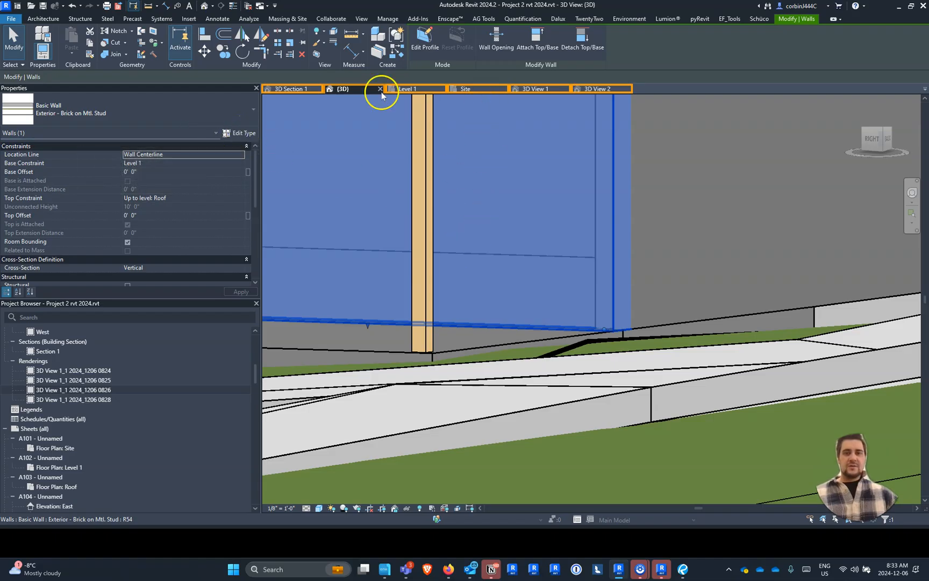
# - Open the 3D View 1 perspective and bring up its rendering settings
pyautogui.click(551, 89)
pyautogui.click(722, 247)
pyautogui.scroll(1, 736, 325)
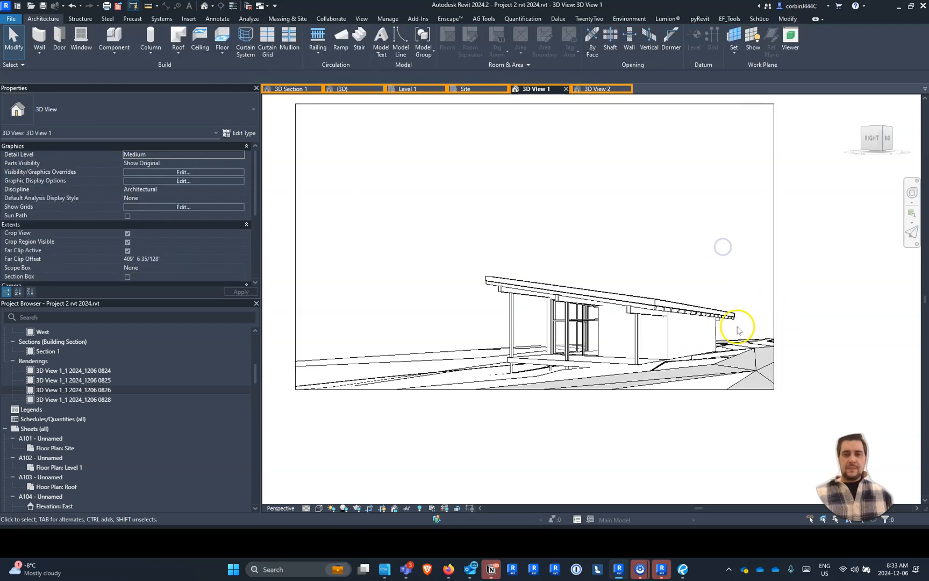
pyautogui.moveTo(377, 150); pyautogui.dragTo(408, 199, button='middle')
pyautogui.scroll(1, 409, 201)
pyautogui.scroll(-1, 417, 202)
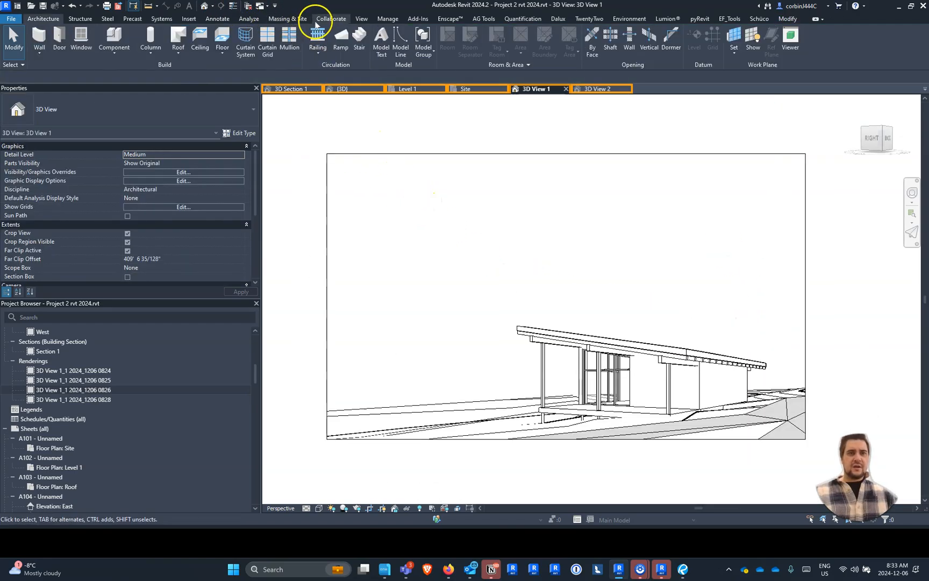
pyautogui.click(362, 18)
pyautogui.click(235, 38)
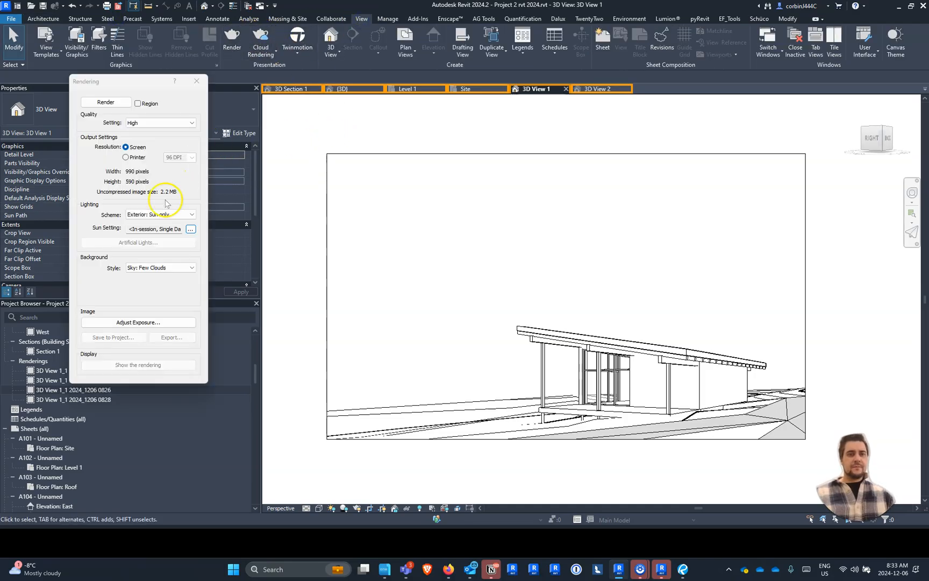
# - Start a High quality render of 3D View 1 and stop it partway
pyautogui.click(107, 102)
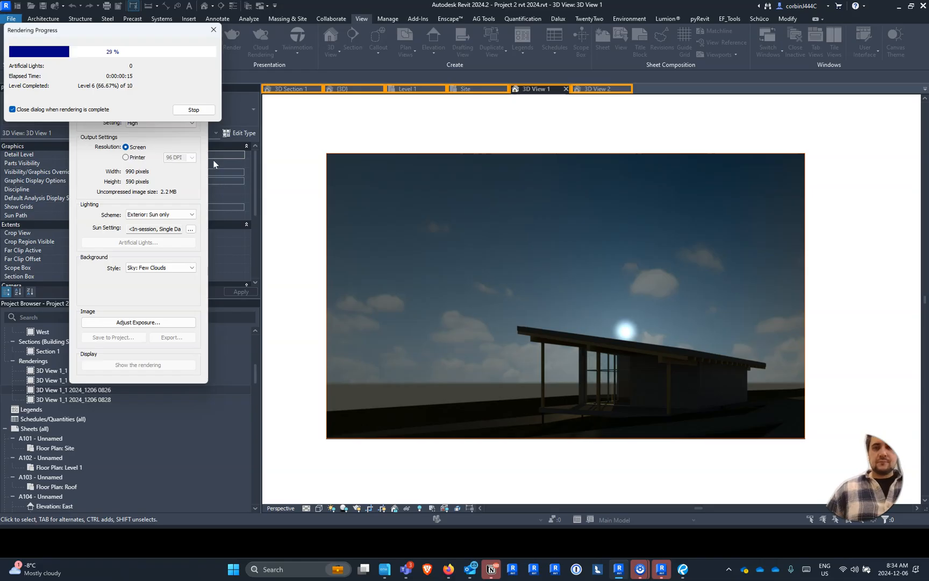
pyautogui.click(193, 110)
pyautogui.click(484, 283)
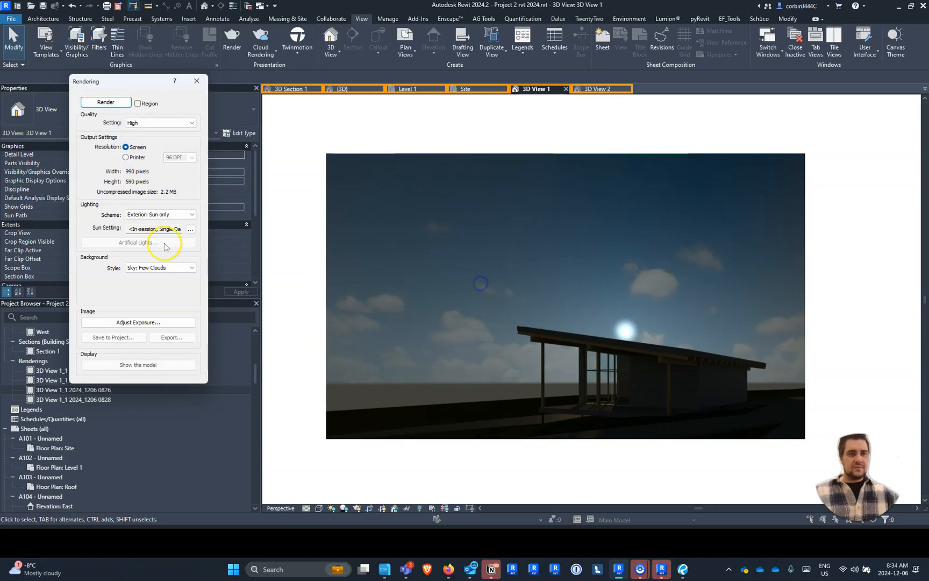
# - Set the single-day sun study's start time to 8:41 AM, render 3D View 1 again and stop partway
pyautogui.click(189, 228)
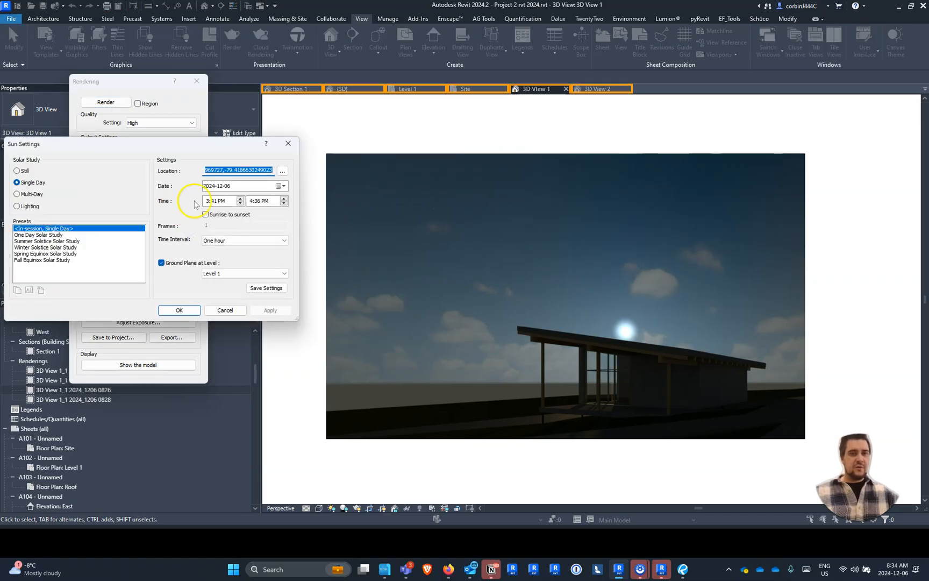
pyautogui.click(239, 203)
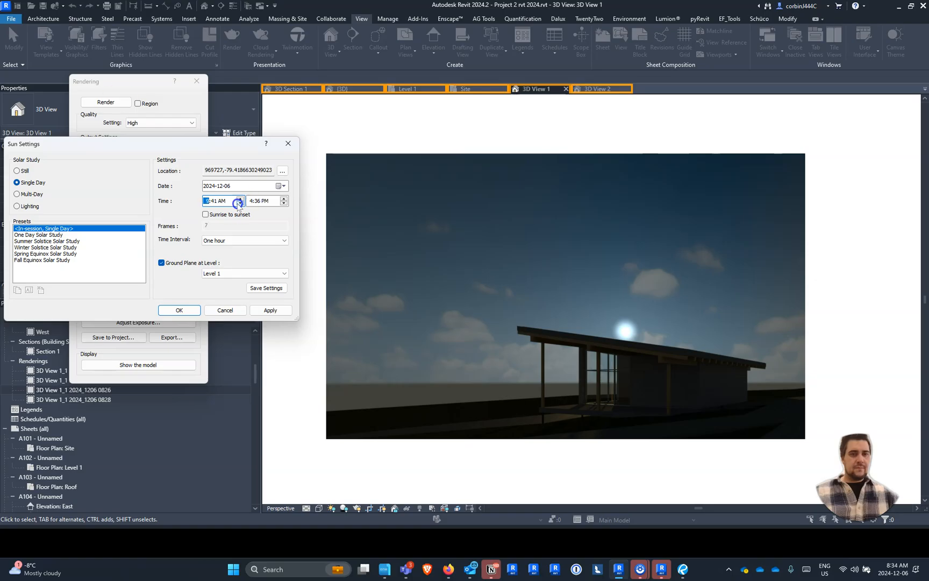
pyautogui.click(179, 310)
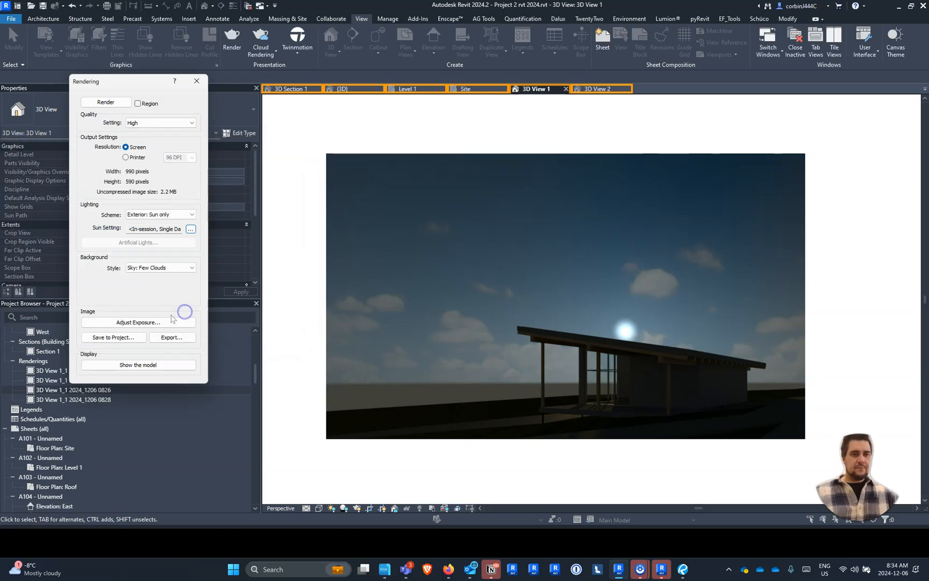
pyautogui.click(106, 102)
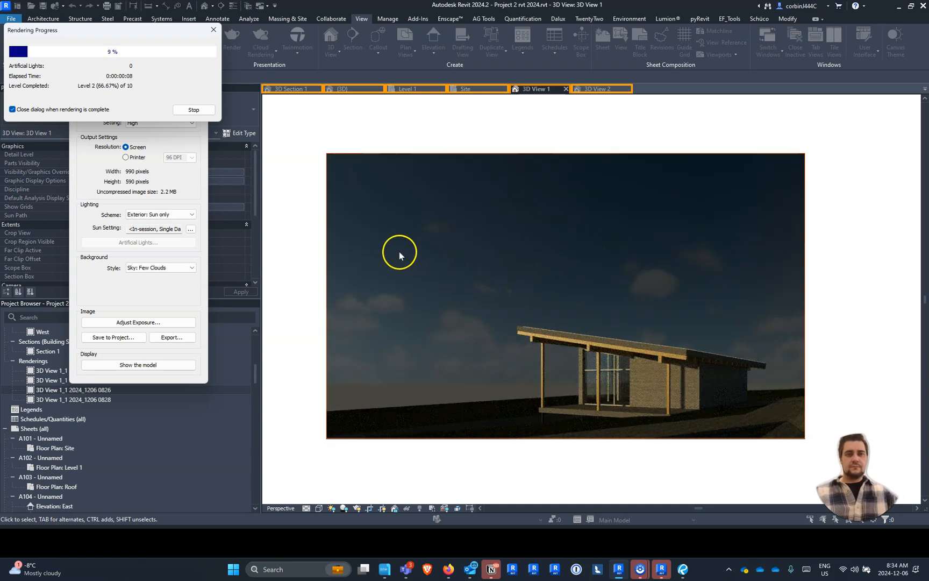
pyautogui.click(194, 109)
pyautogui.click(486, 284)
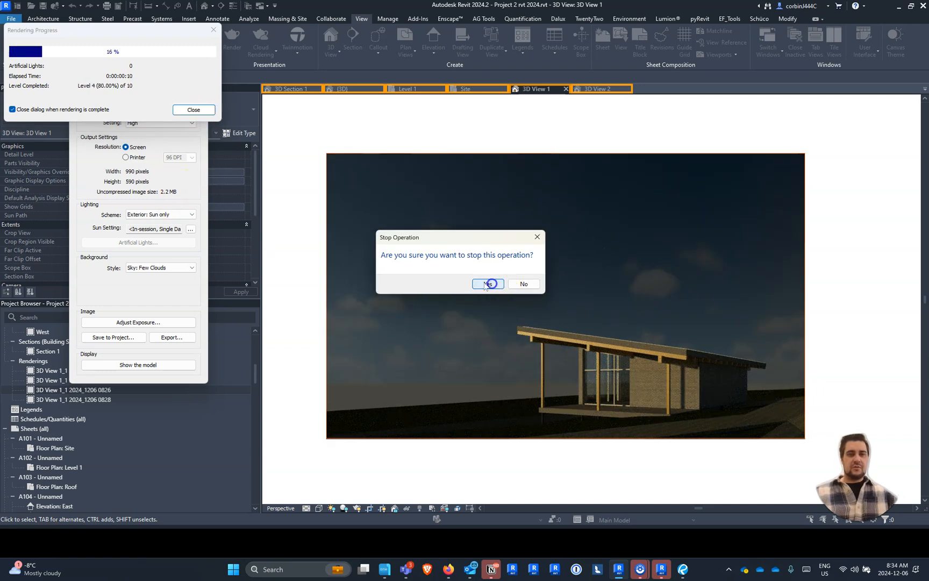
# - Set the single-day sun study's start time to 9:48 AM and render 3D View 1 at High quality
pyautogui.click(191, 229)
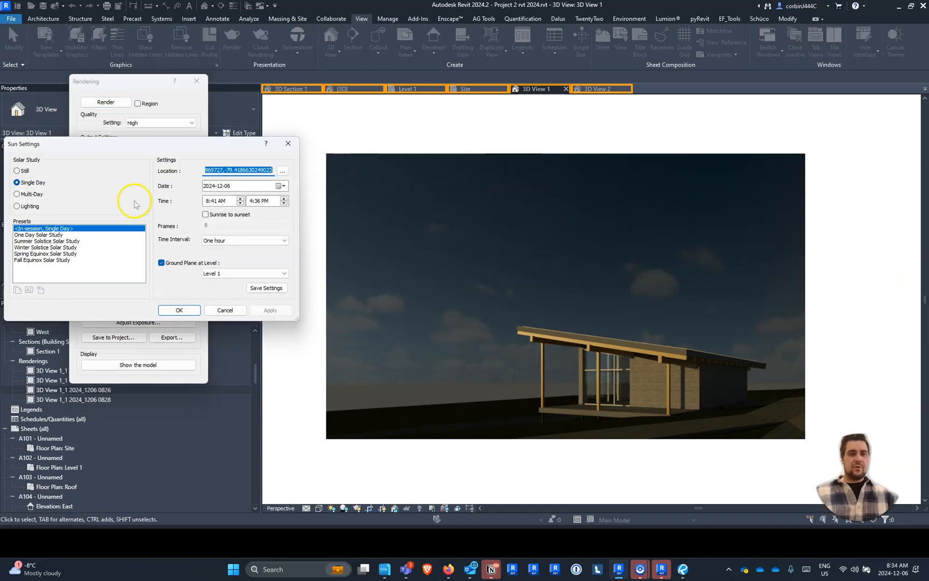
pyautogui.click(209, 201)
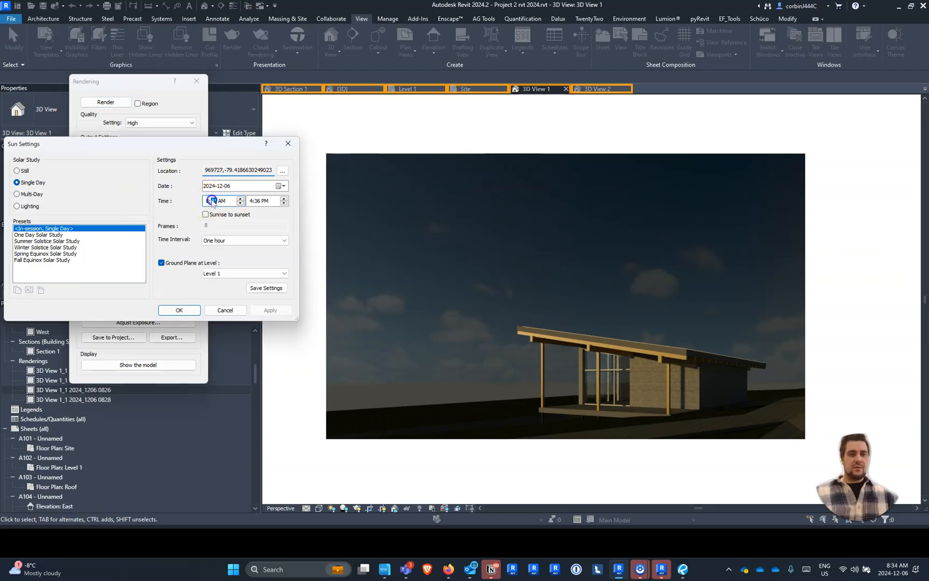
pyautogui.click(203, 202)
pyautogui.write('9')
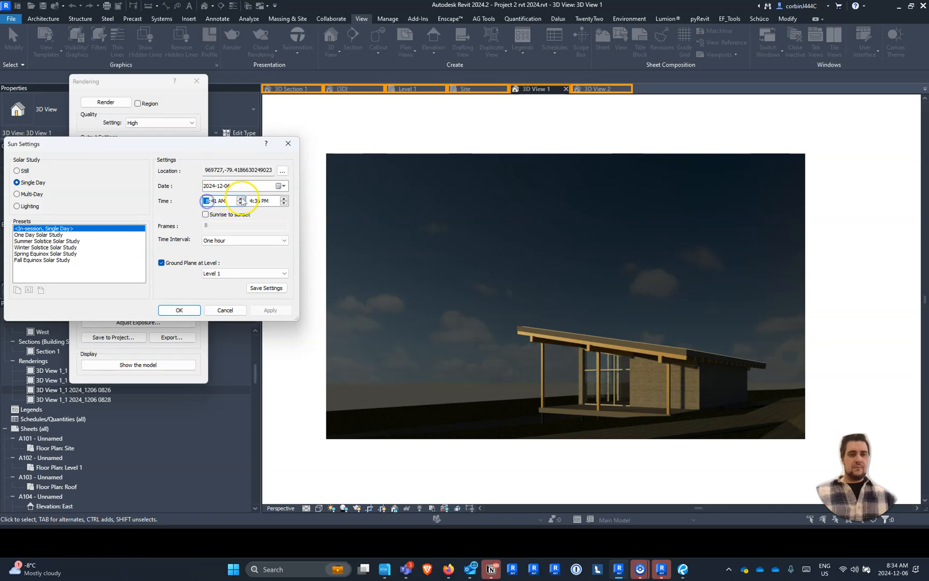
pyautogui.click(240, 204)
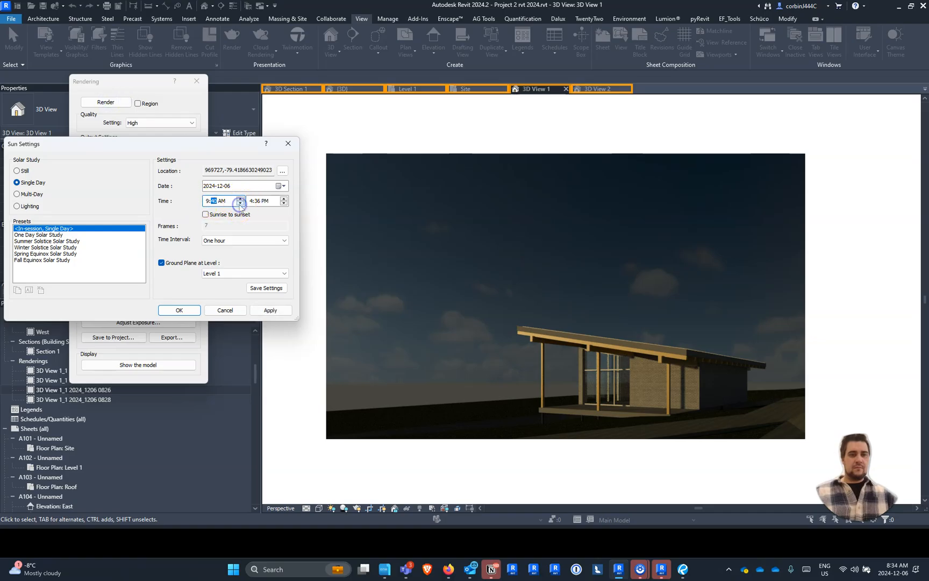
pyautogui.click(240, 198)
pyautogui.click(258, 311)
pyautogui.click(179, 310)
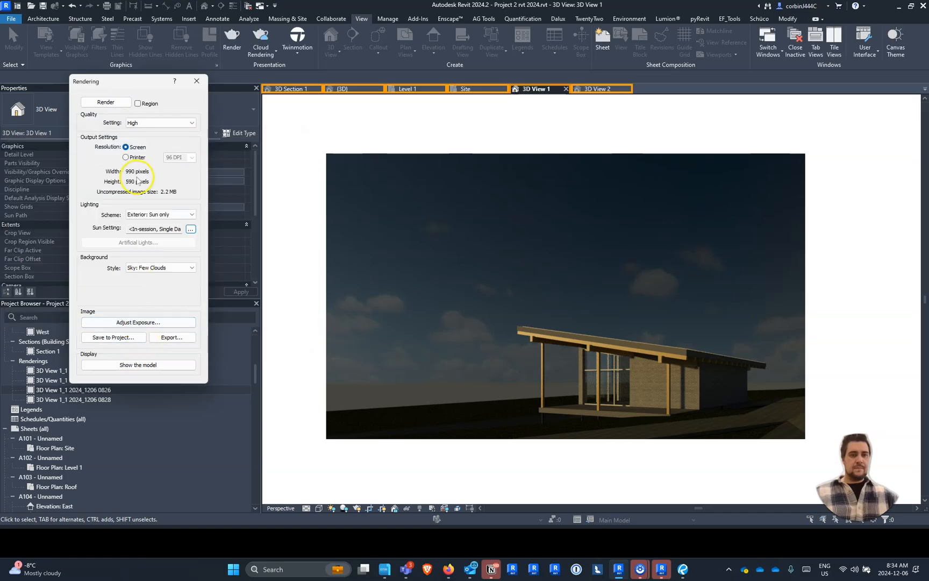
pyautogui.click(106, 103)
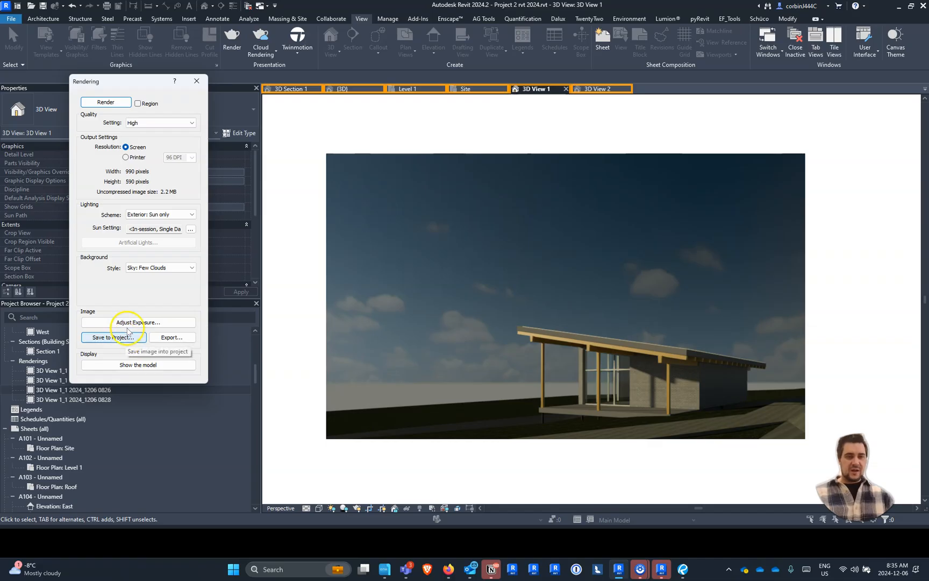
# - Adjust the rendering's exposure value to 13.57 and highlights to 0.32
pyautogui.click(130, 322)
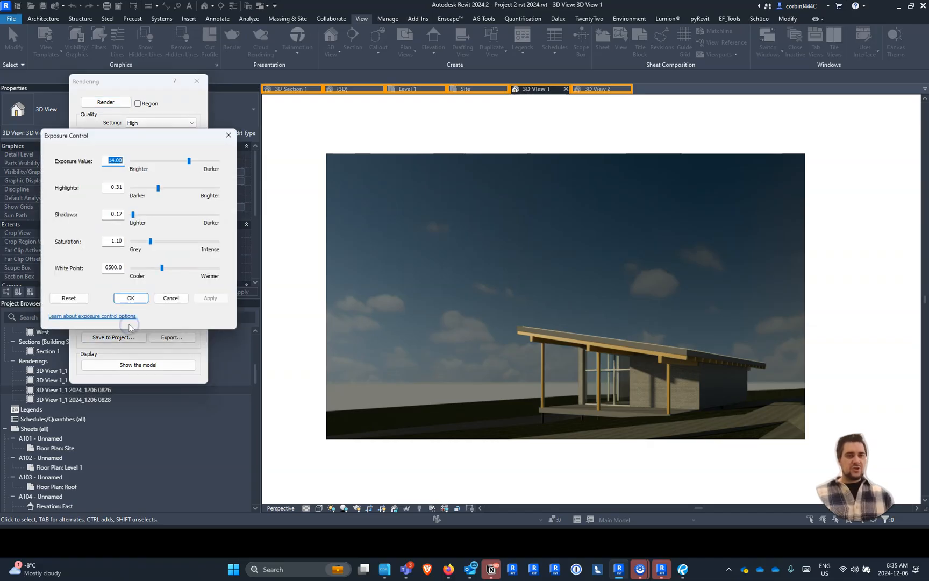
pyautogui.click(189, 162)
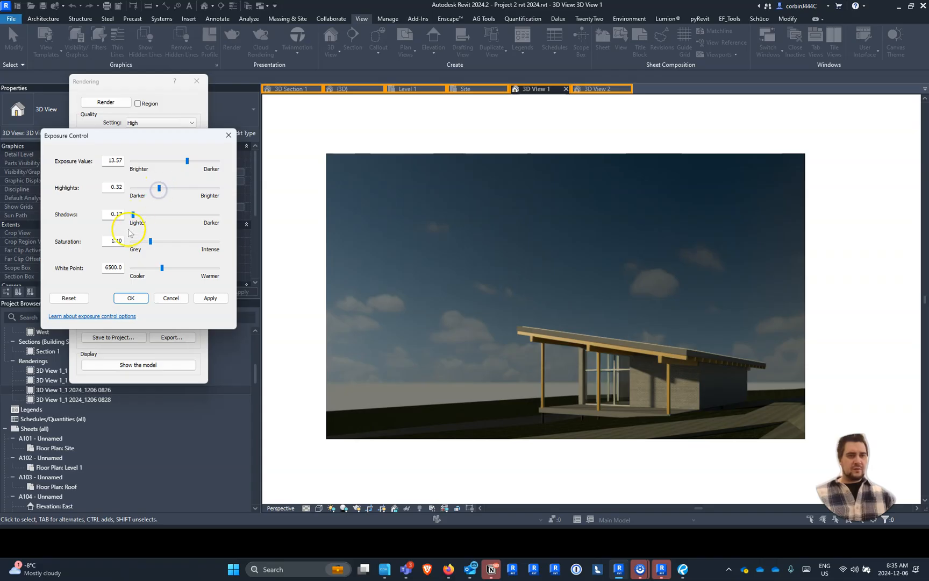
pyautogui.click(134, 299)
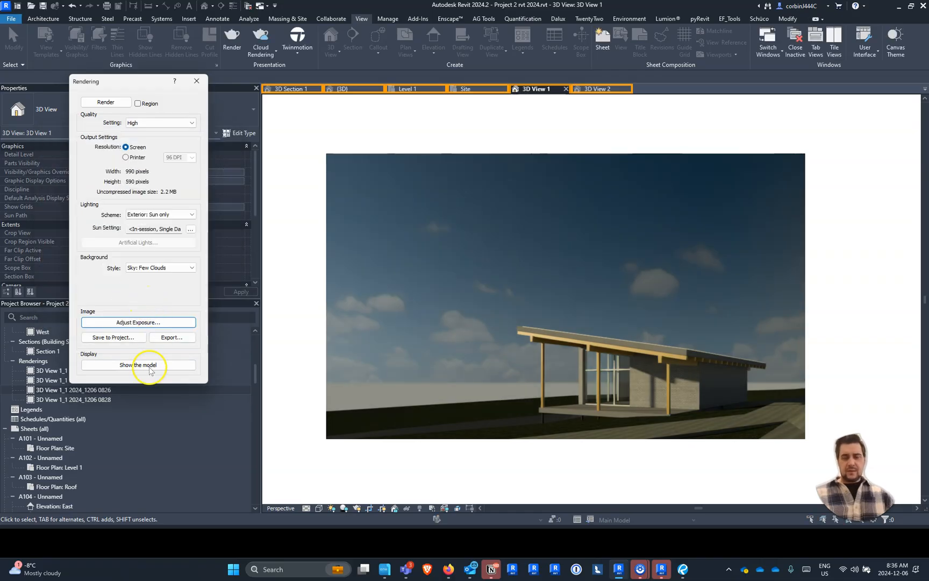
# - Save the rendered image to the project as 3D View 1_1 2024_1206 0836
pyautogui.click(114, 337)
pyautogui.write('3D View 1_1 2024_1206 0826')
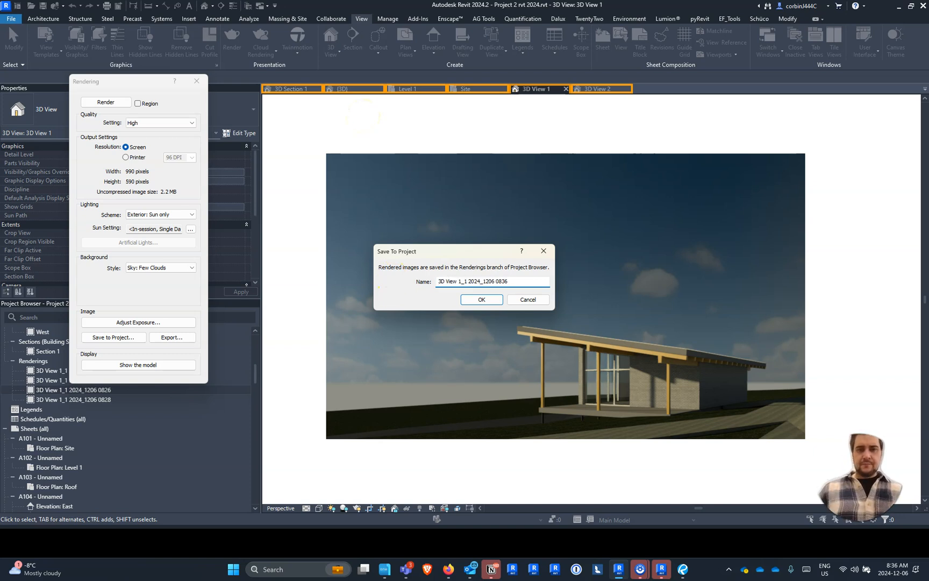
pyautogui.click(481, 299)
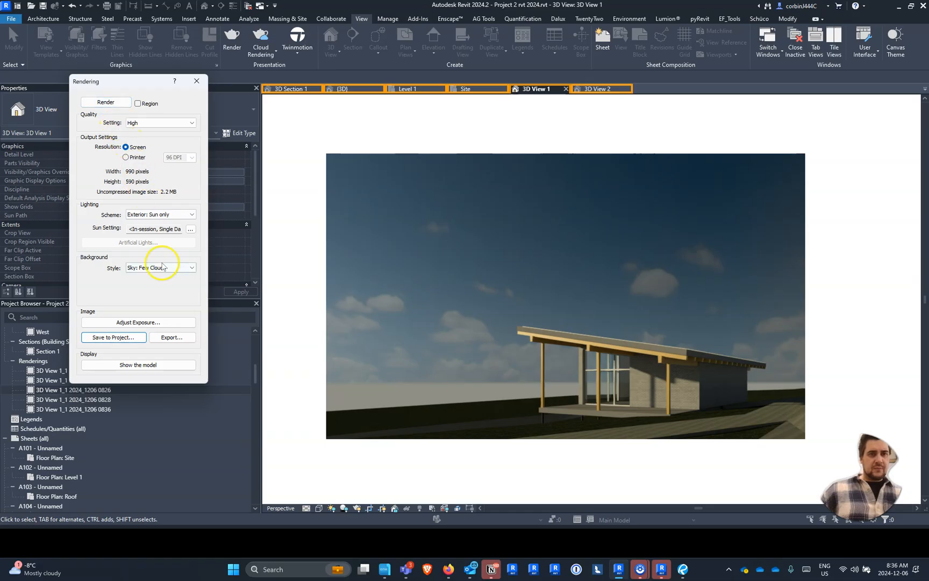
# - Set the single-day sun study's start time to 10:30 AM and close the rendering settings
pyautogui.click(191, 230)
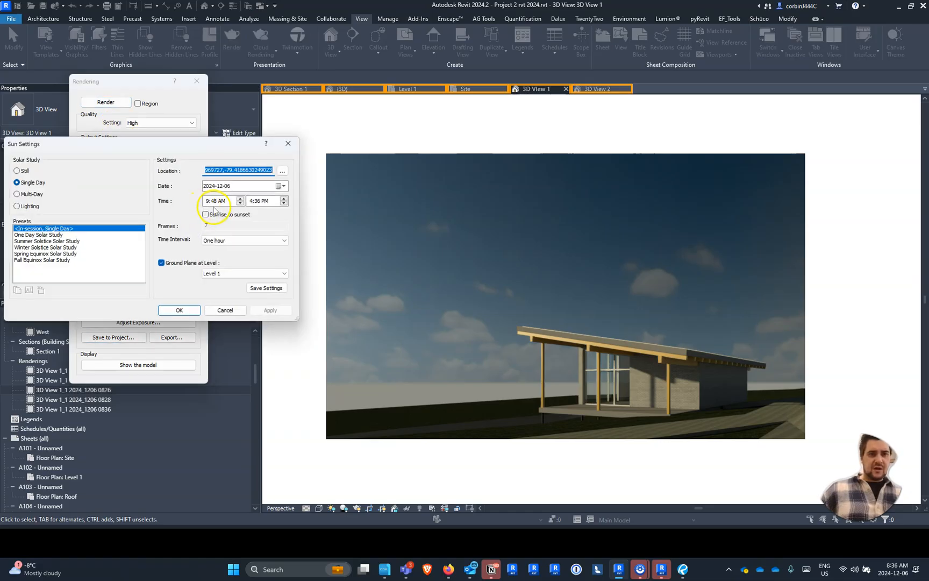
pyautogui.click(205, 201)
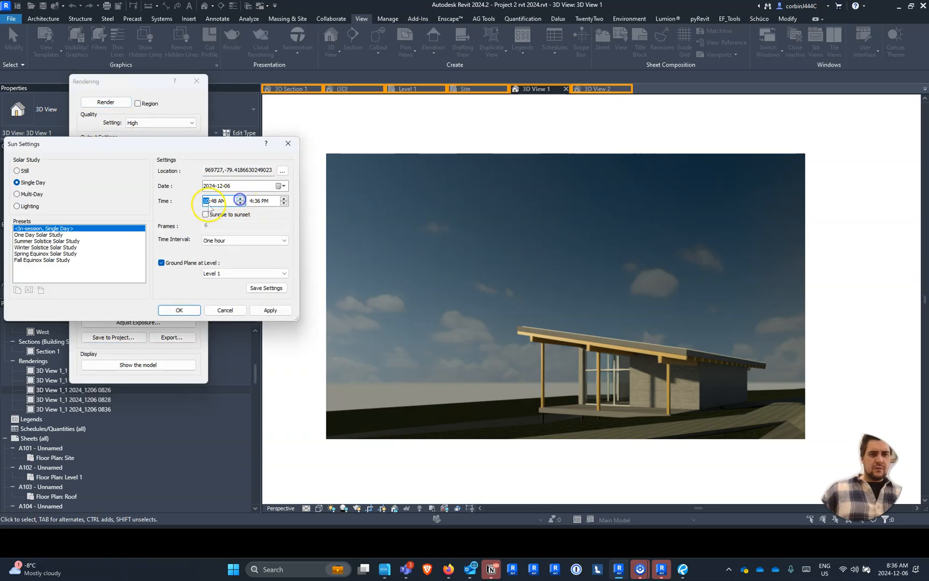
pyautogui.click(240, 203)
pyautogui.click(121, 103)
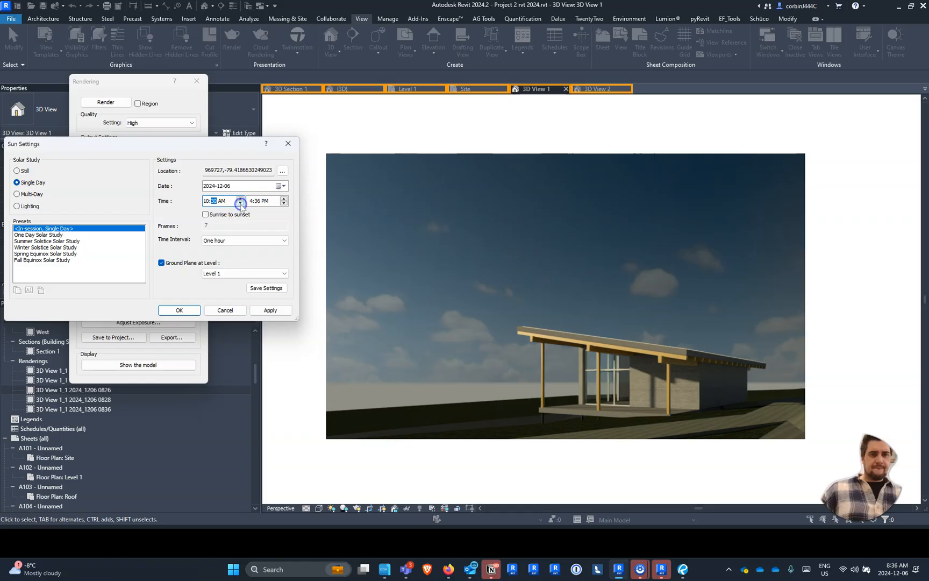
pyautogui.click(189, 314)
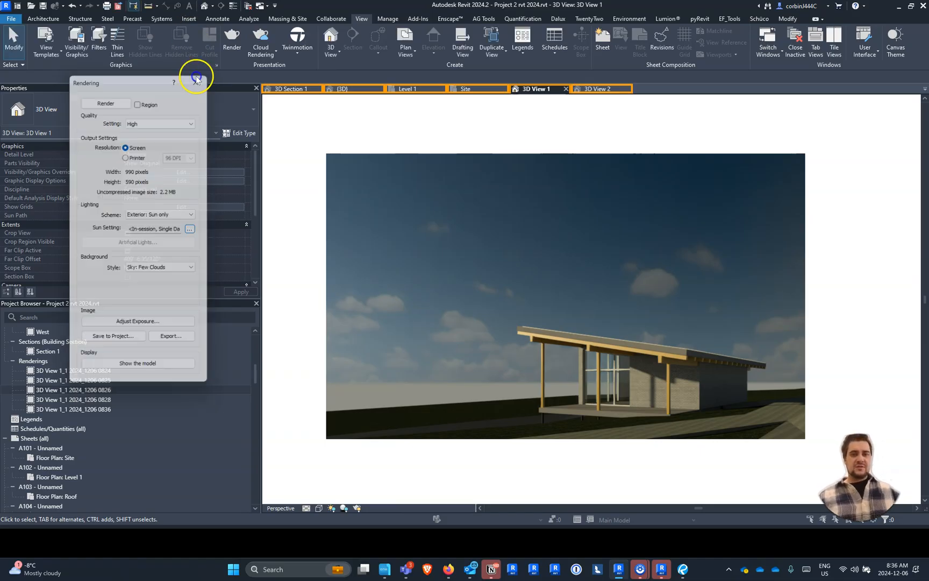
pyautogui.click(196, 80)
# - Return to the {3D} view and open the Finish 1 layer's material choice for the Exterior - Brick on Mtl. Stud wall
pyautogui.click(661, 336)
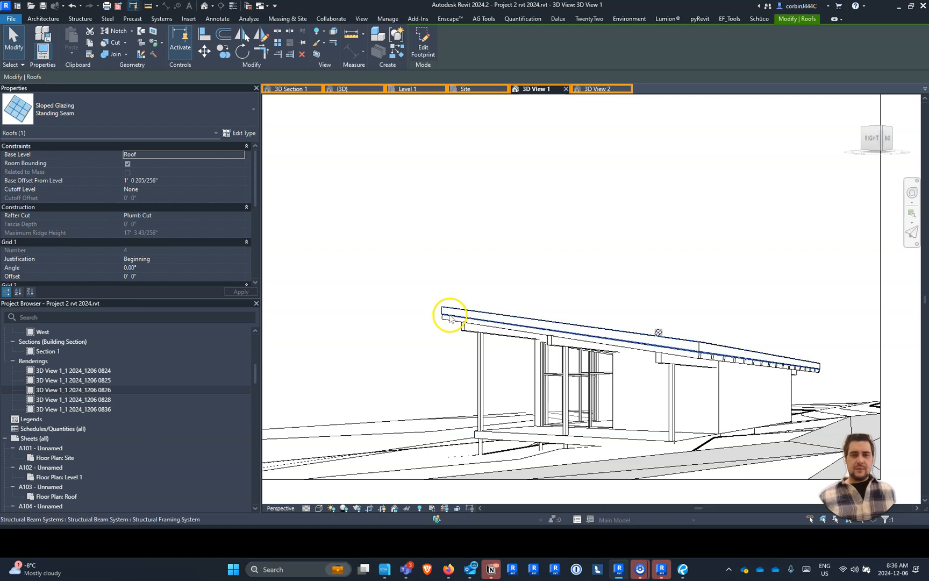
pyautogui.click(368, 88)
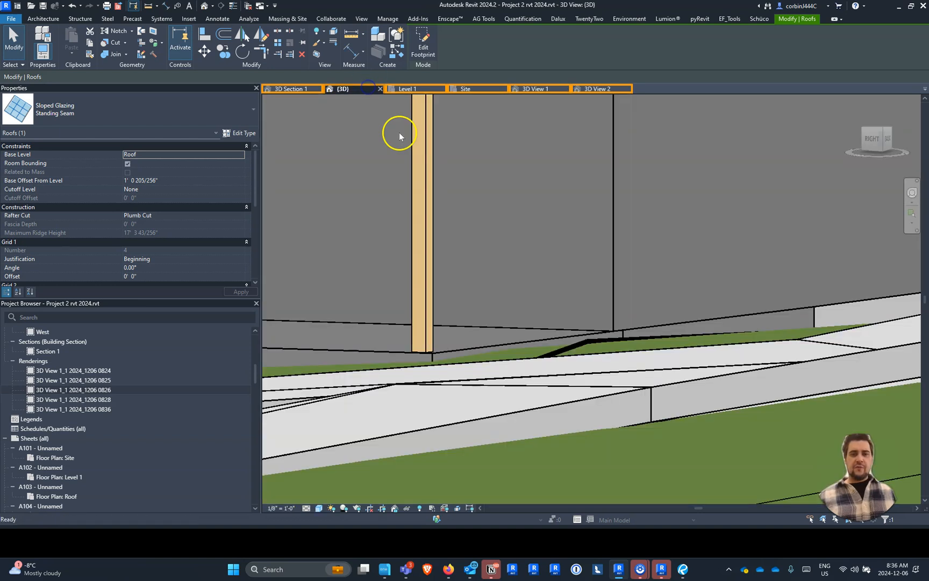
pyautogui.click(545, 263)
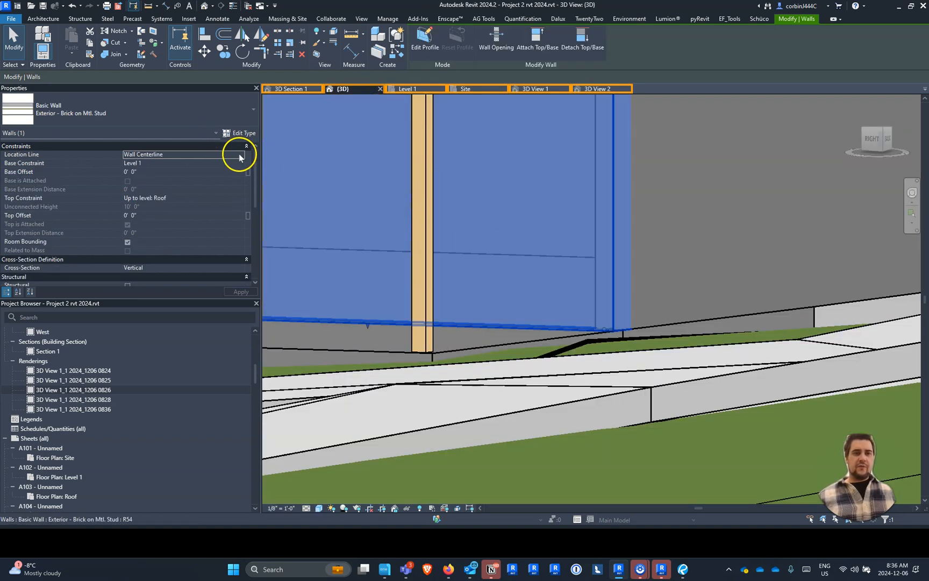
pyautogui.click(239, 133)
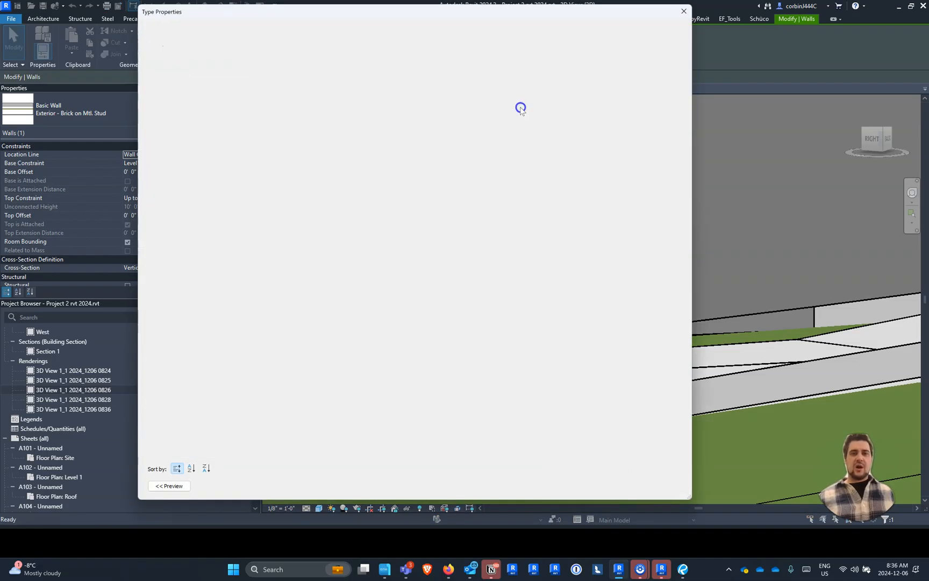
pyautogui.click(363, 95)
pyautogui.click(367, 95)
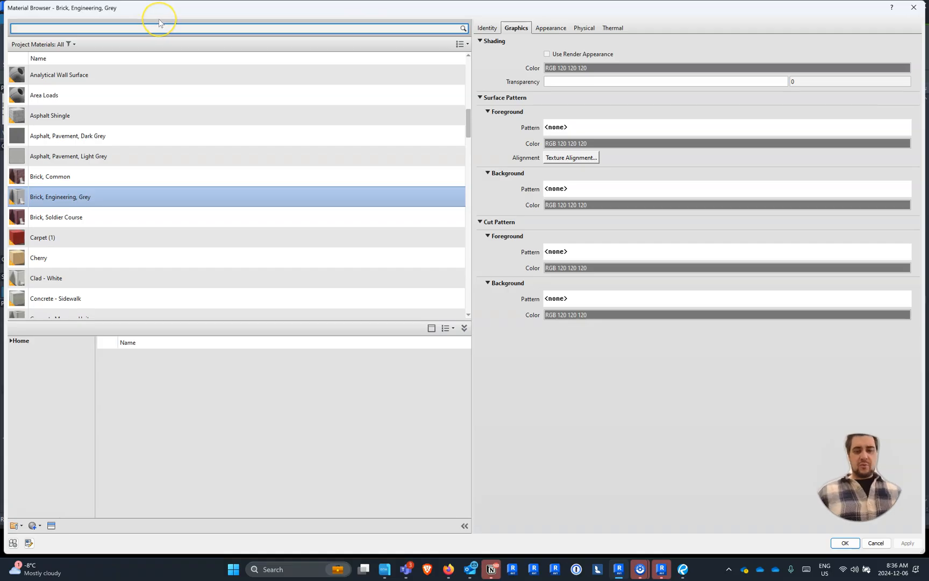
# - Search the material library for brick, compare the brick appearances and add Brick, Dark Blend, Running to the project materials
pyautogui.press('Return')
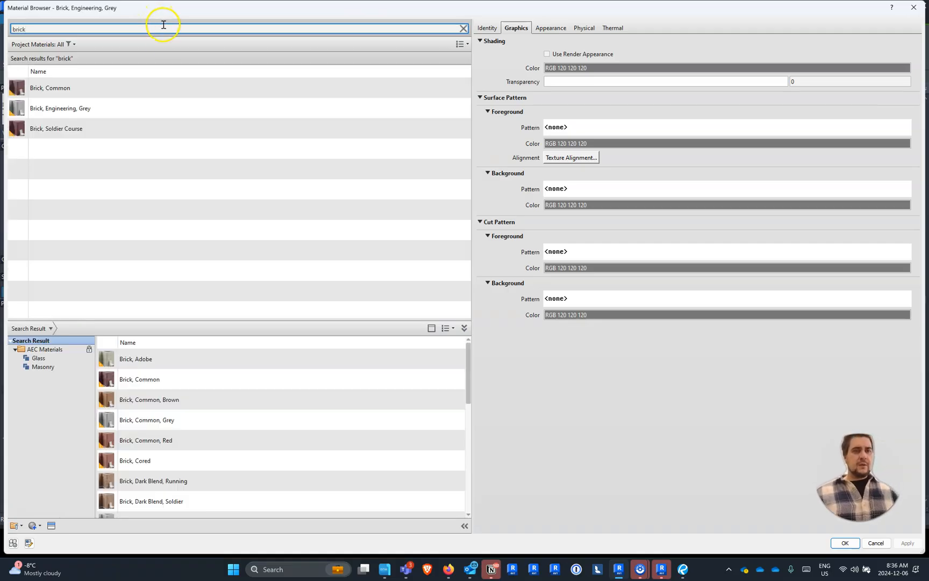
pyautogui.click(258, 427)
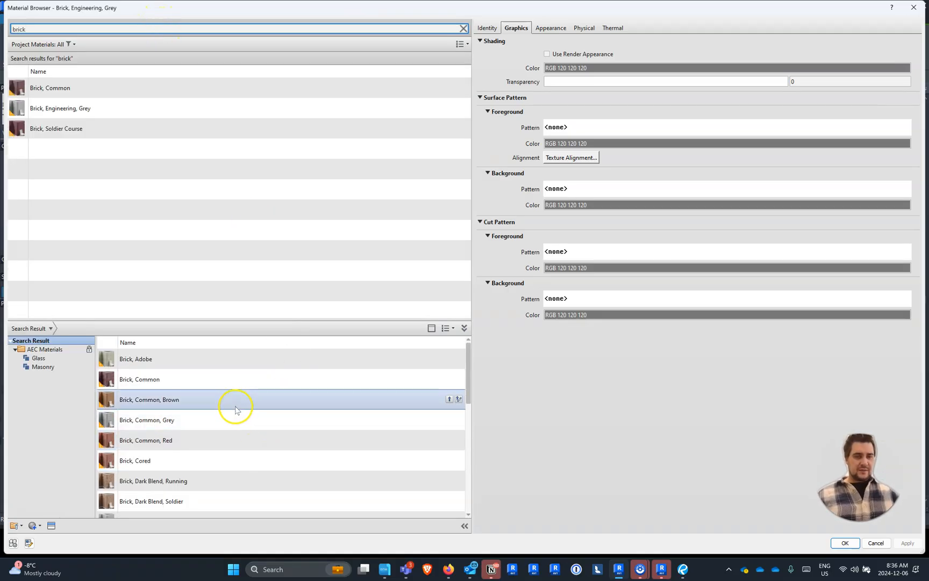
pyautogui.click(221, 445)
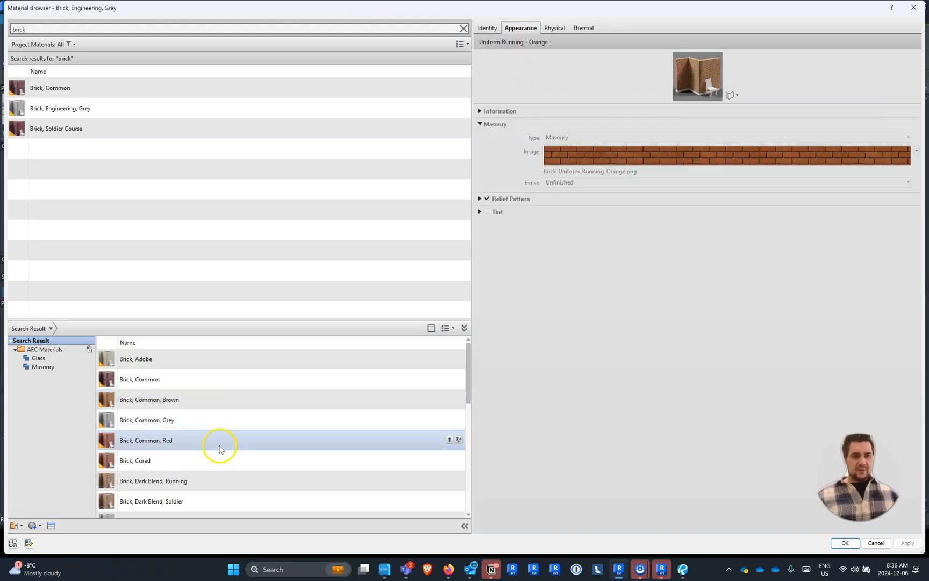
pyautogui.click(210, 464)
pyautogui.click(207, 480)
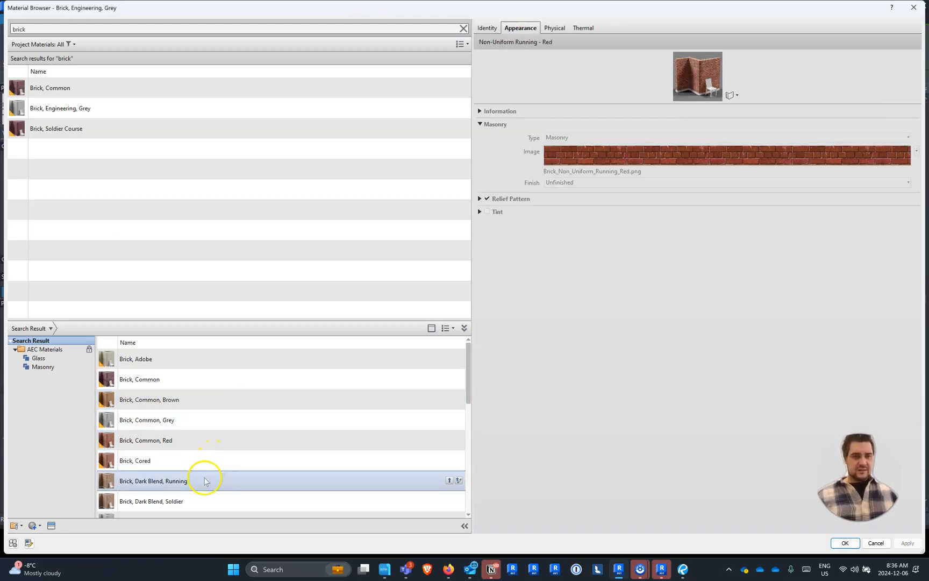
pyautogui.click(196, 499)
pyautogui.click(192, 483)
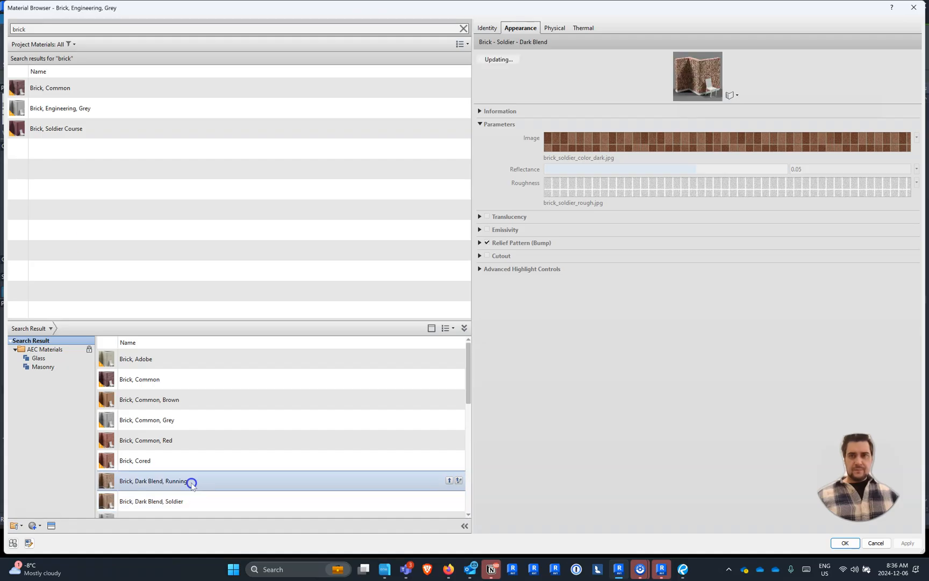
pyautogui.click(195, 466)
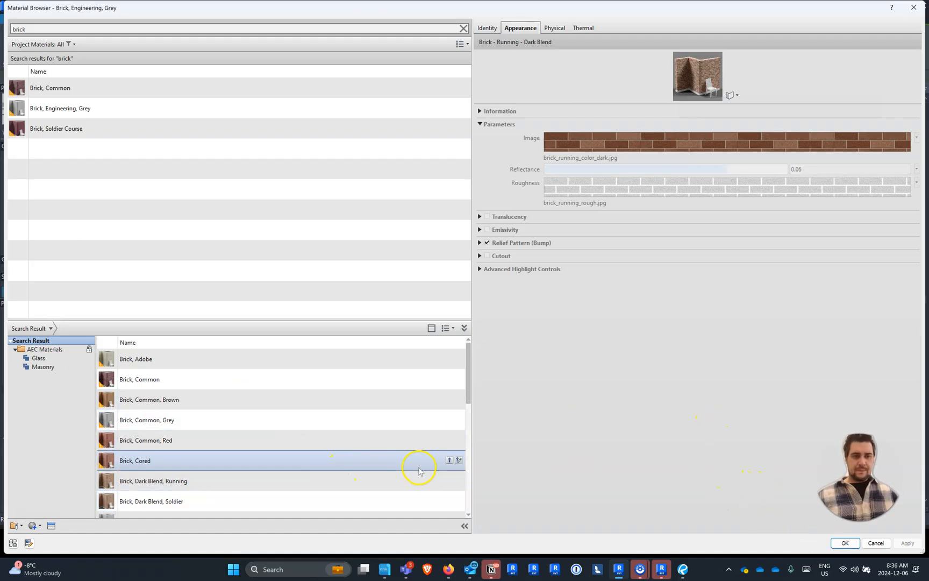
pyautogui.click(440, 480)
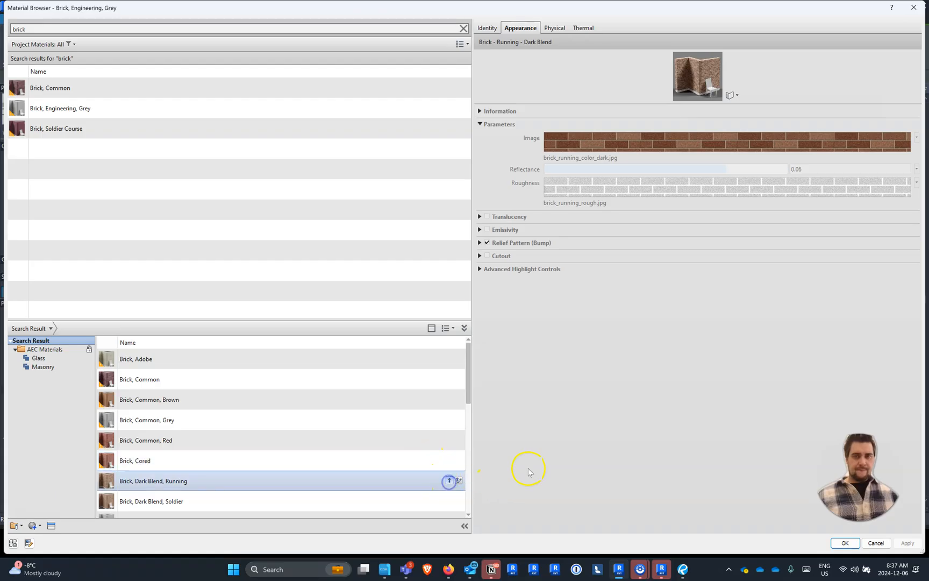
# - Assign Brick, Dark Blend, Running to the wall's Finish 1 layer and confirm the wall type changes
pyautogui.doubleClick(85, 108)
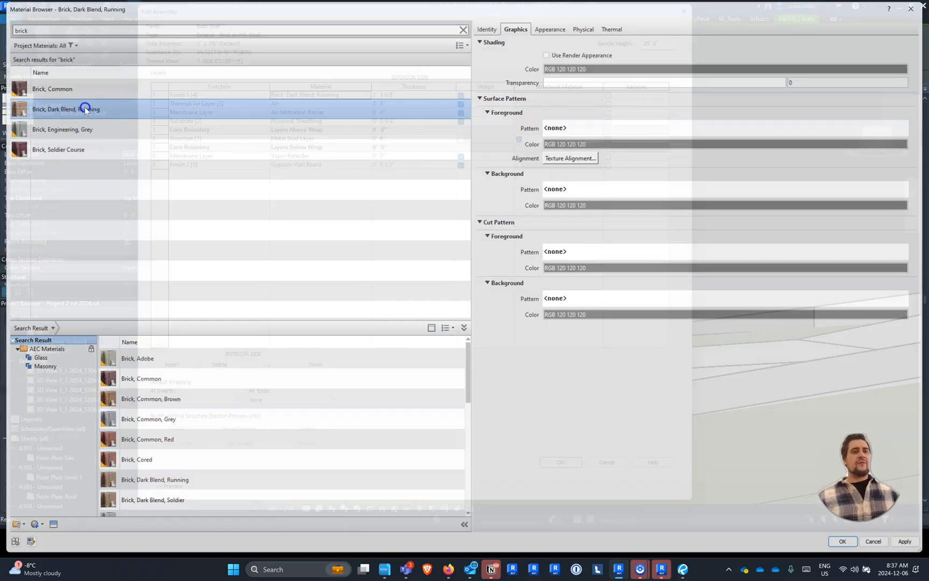
pyautogui.click(558, 462)
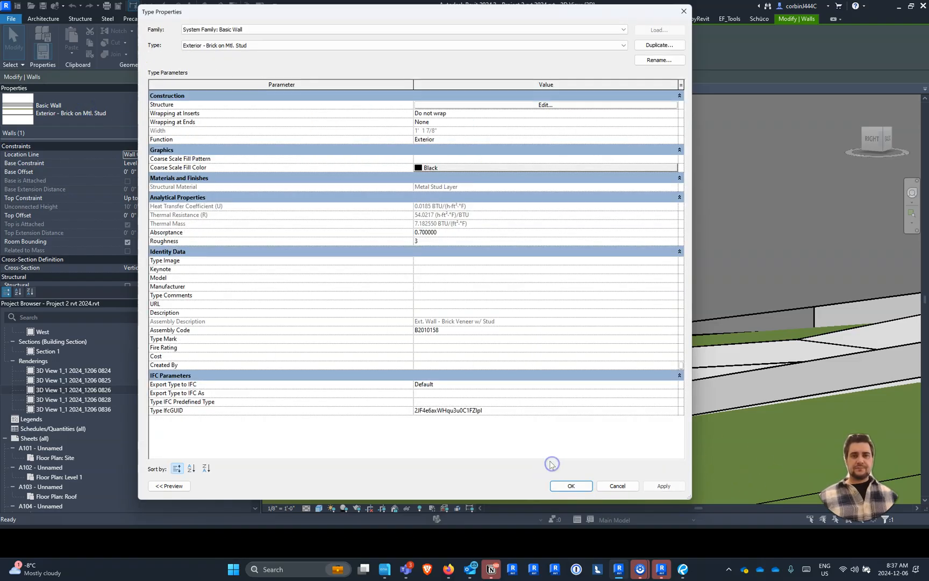
pyautogui.click(575, 487)
# - Open the material choice for the roof's Fascia-Flat 1x12 type, search for wood and pick Wood - Stained
pyautogui.scroll(-4, 521, 354)
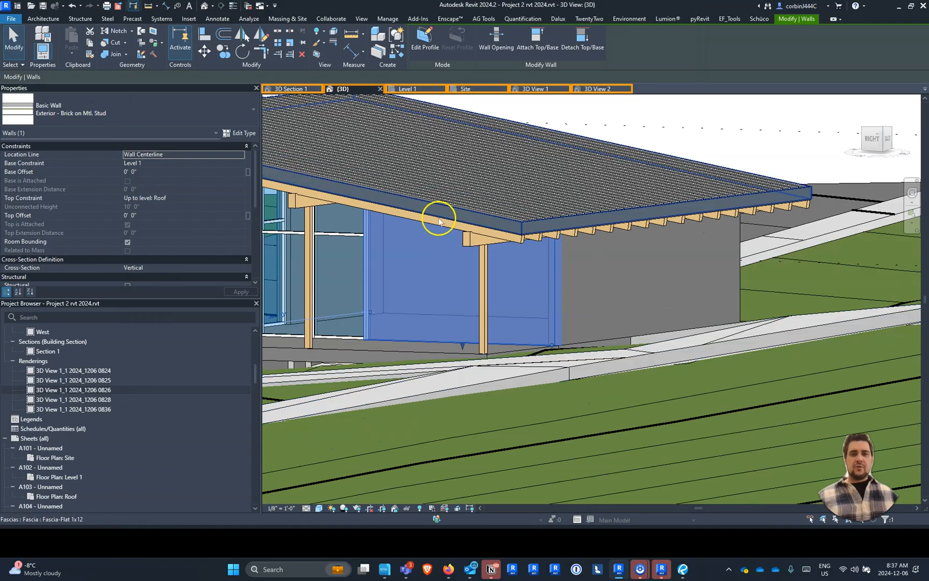
pyautogui.scroll(3, 440, 219)
pyautogui.scroll(3, 539, 251)
pyautogui.click(684, 276)
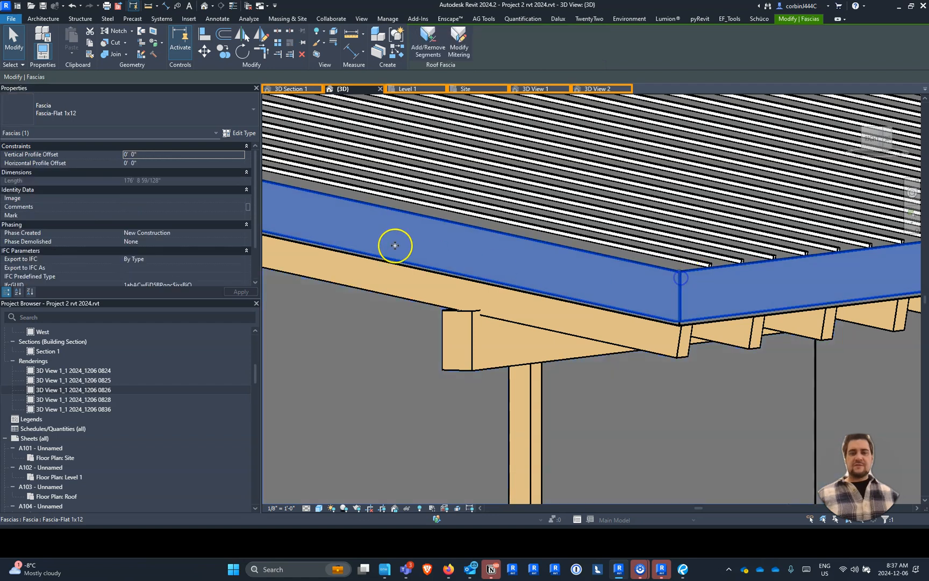
pyautogui.click(239, 134)
pyautogui.click(671, 124)
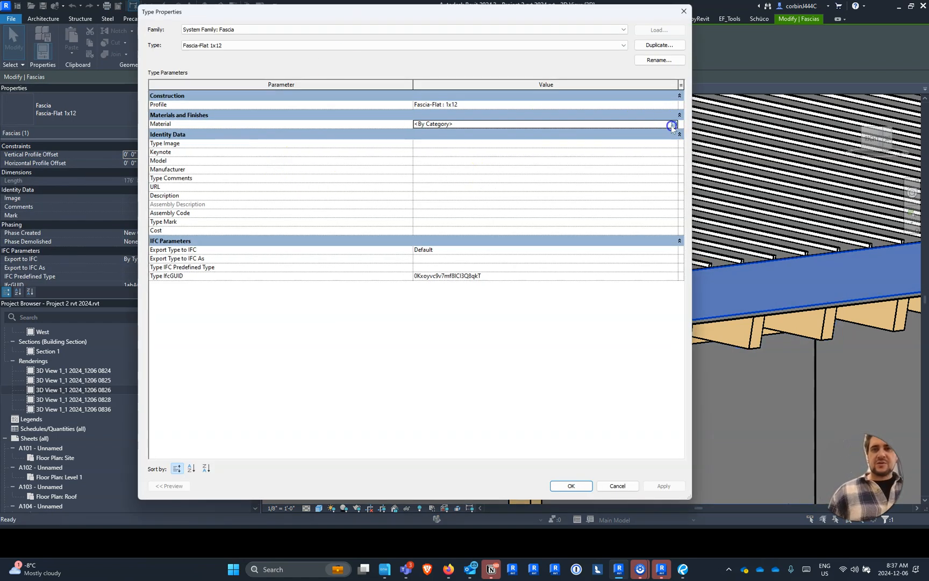
pyautogui.click(672, 124)
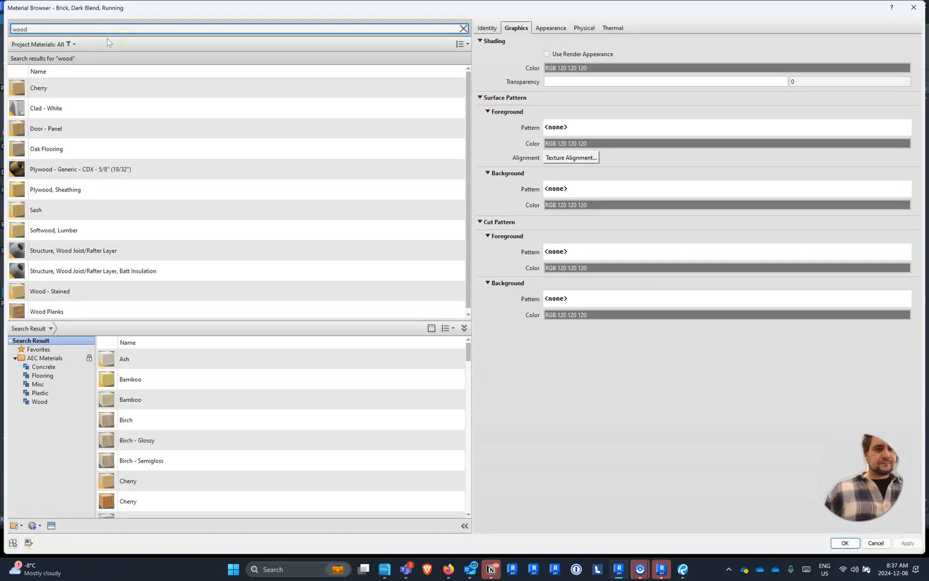
pyautogui.click(79, 293)
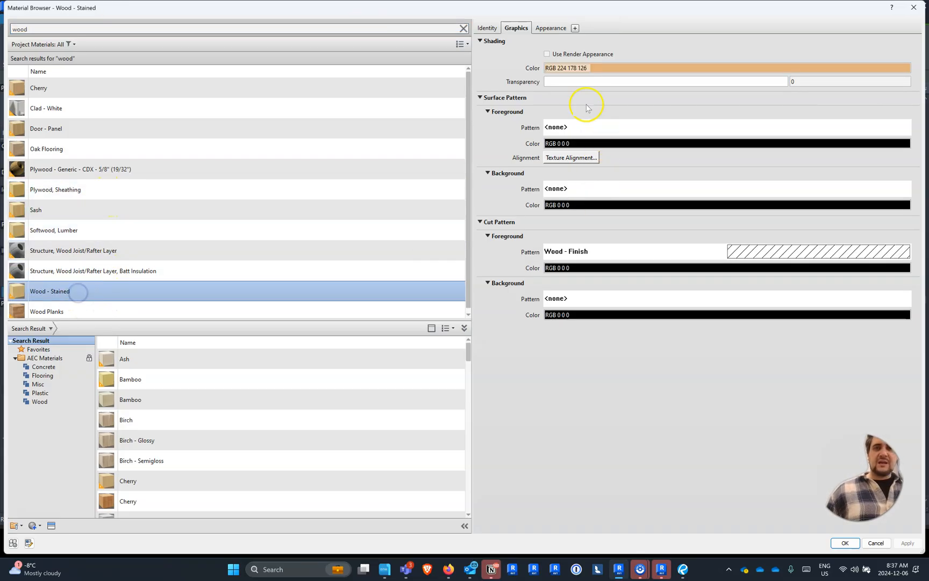
pyautogui.scroll(-1, 204, 294)
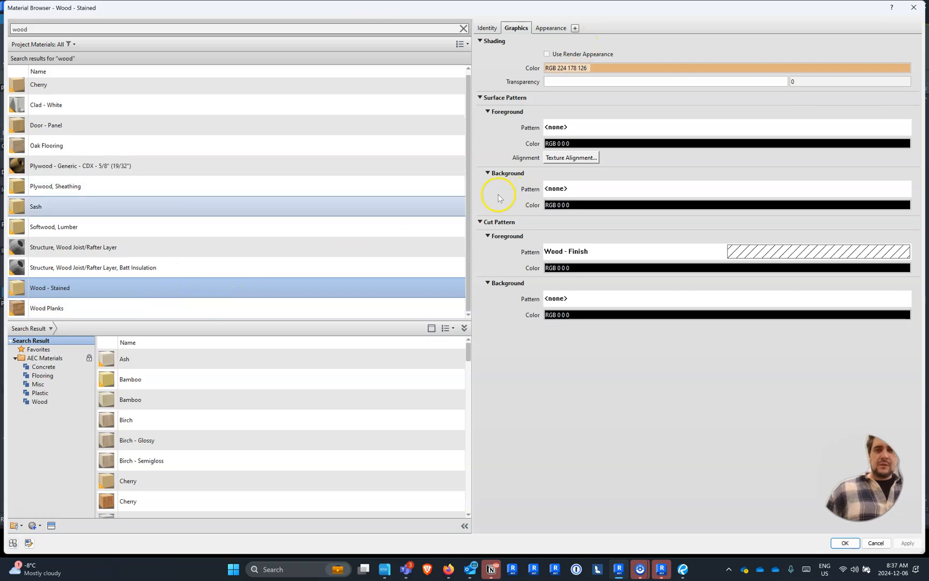
pyautogui.click(116, 292)
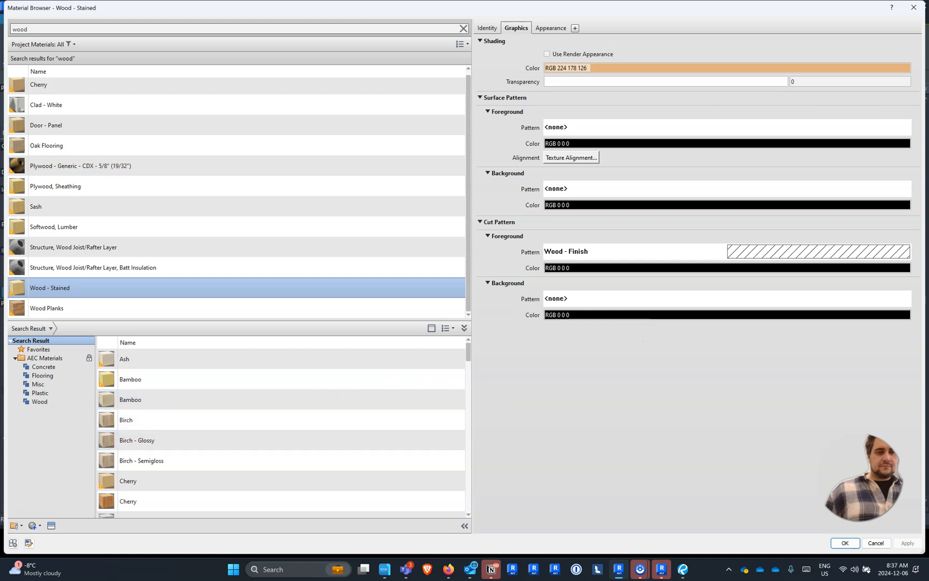
# - Set the stain color of the Wood - Stained material's appearance to black
pyautogui.click(555, 30)
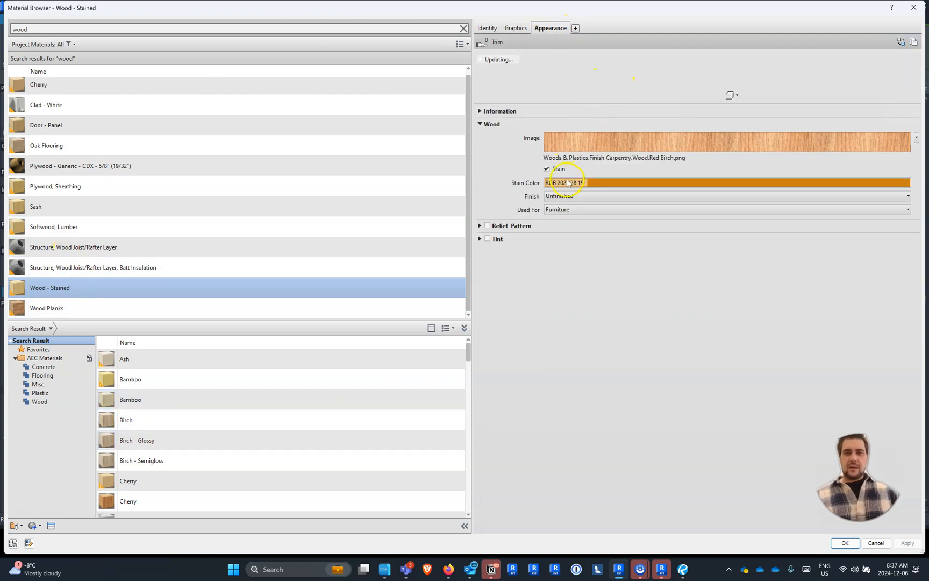
pyautogui.click(568, 183)
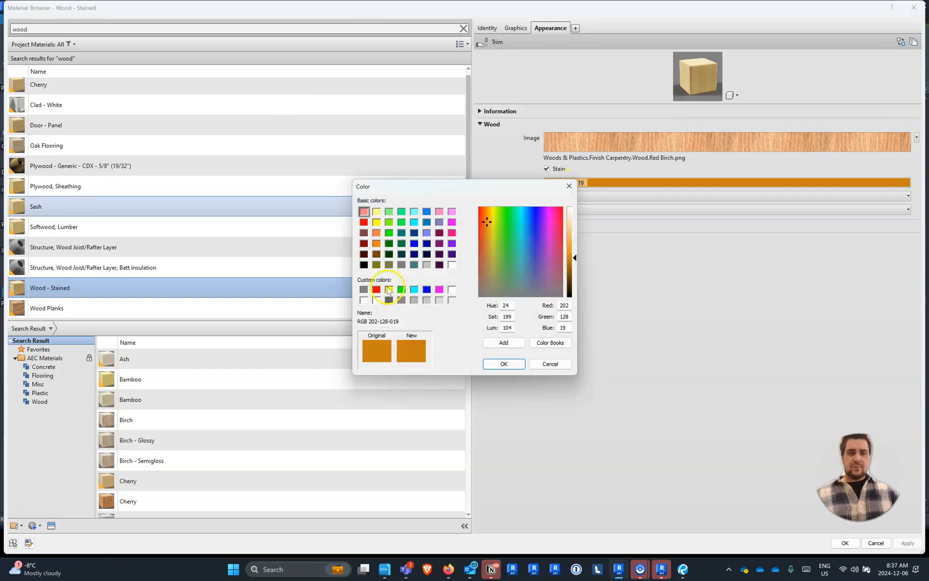
pyautogui.click(364, 265)
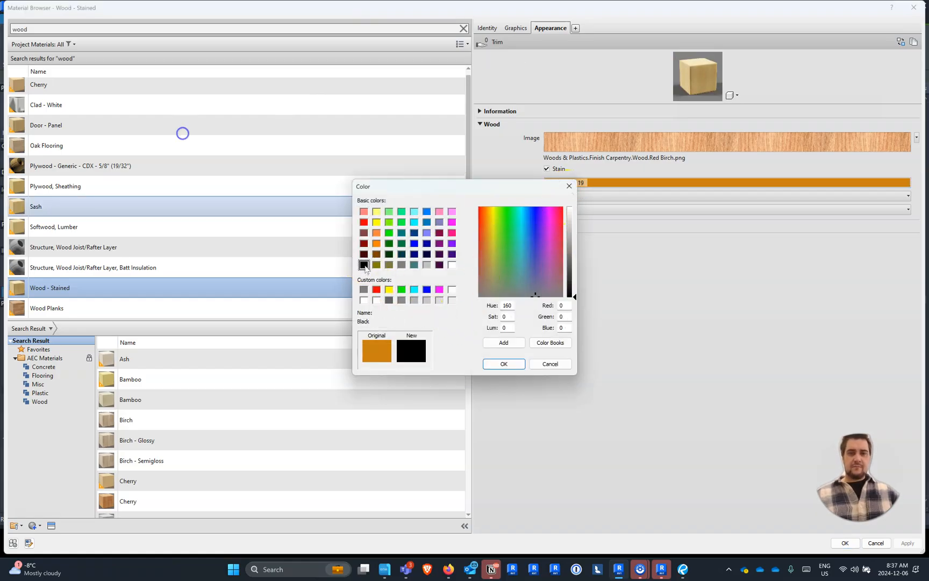
pyautogui.click(513, 364)
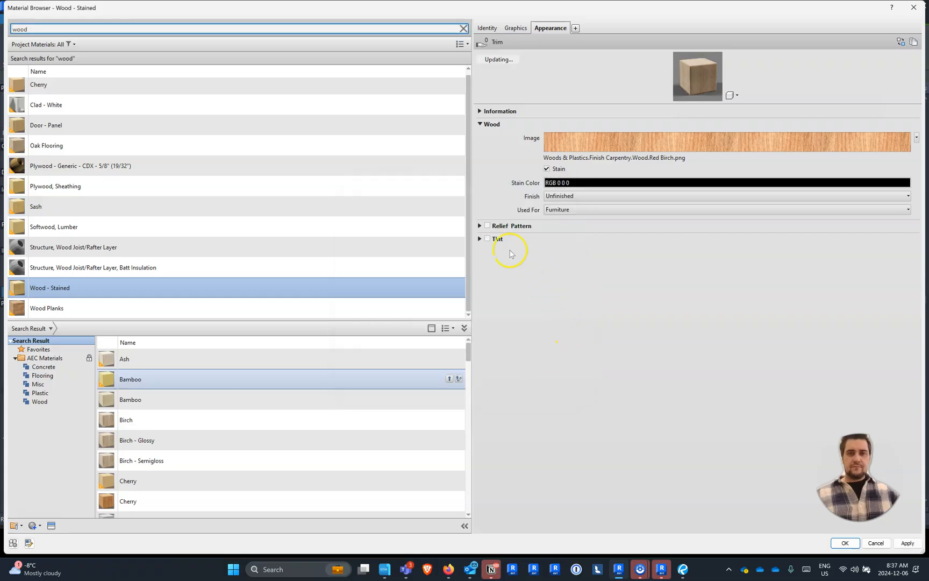
# - Enable the Wood - Stained appearance's tint with a darker gray, and apply the material to the Fascia-Flat 1x12 type
pyautogui.click(487, 238)
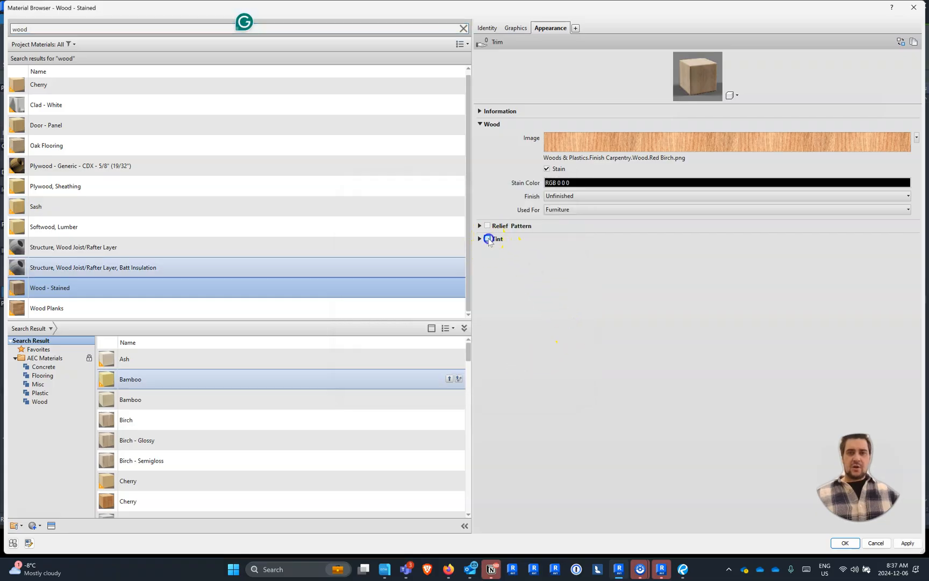
pyautogui.click(566, 255)
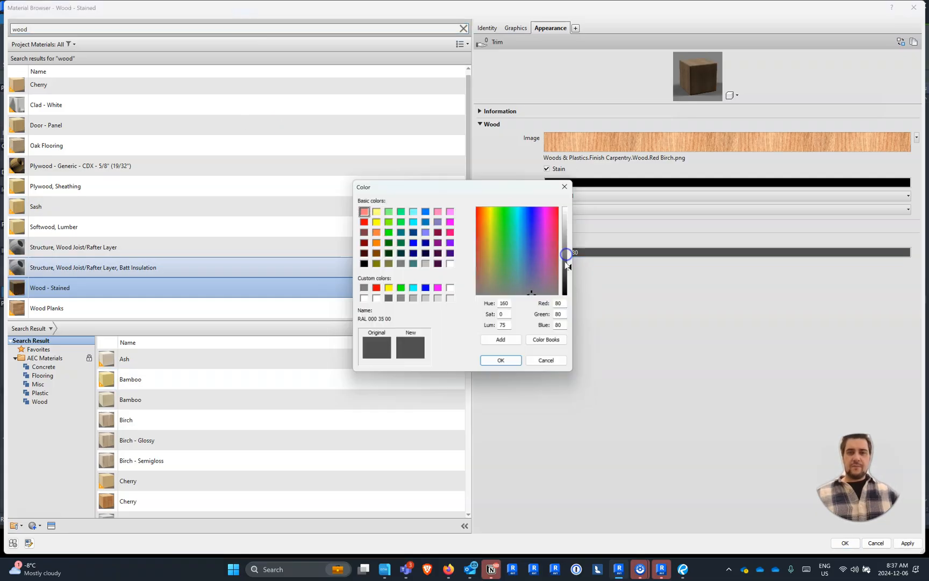
pyautogui.moveTo(575, 269); pyautogui.dragTo(575, 285)
pyautogui.click(505, 364)
pyautogui.click(845, 543)
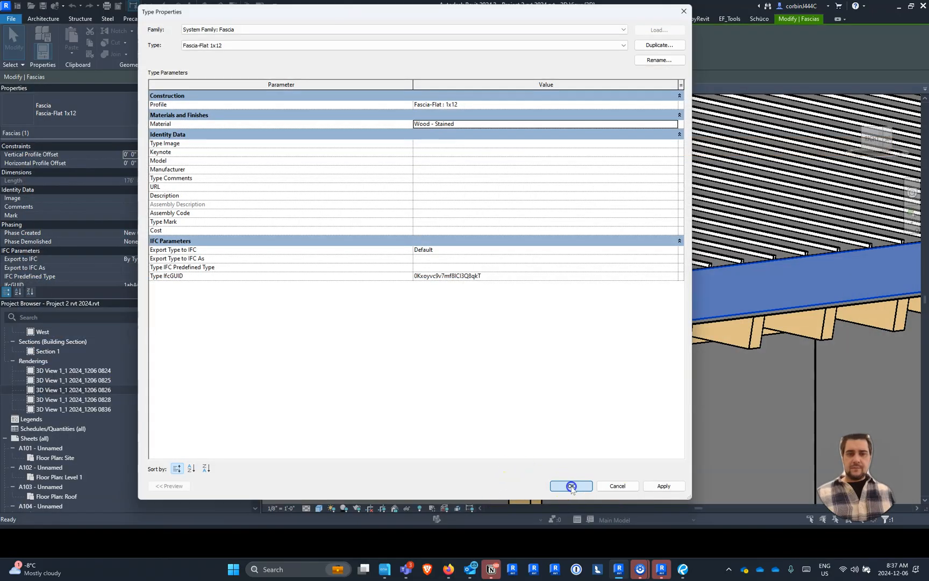
pyautogui.click(572, 486)
# - Change the type of the raised deck floor under the roof overhang to Wood Joist 10" - Wood Finish
pyautogui.click(591, 437)
pyautogui.scroll(-5, 636, 371)
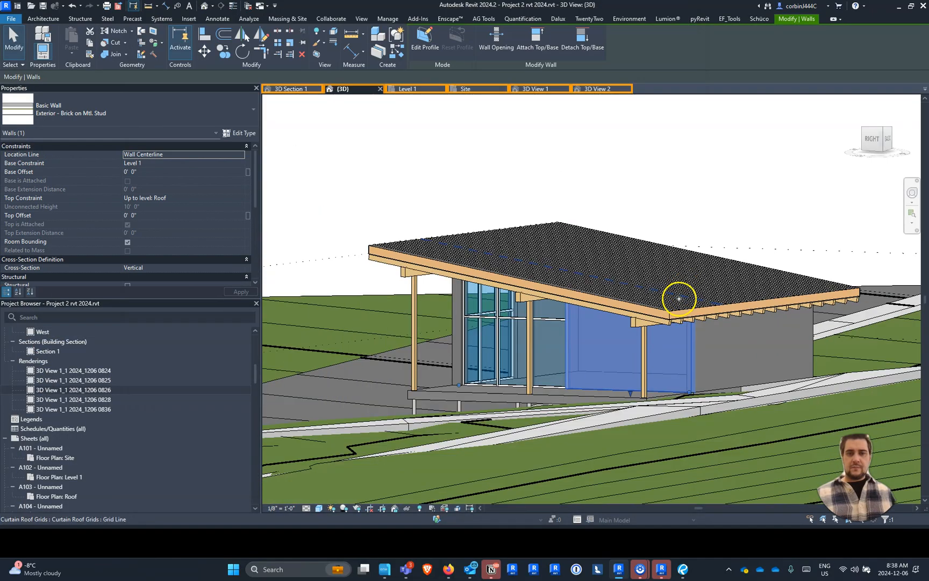
pyautogui.scroll(-3, 679, 298)
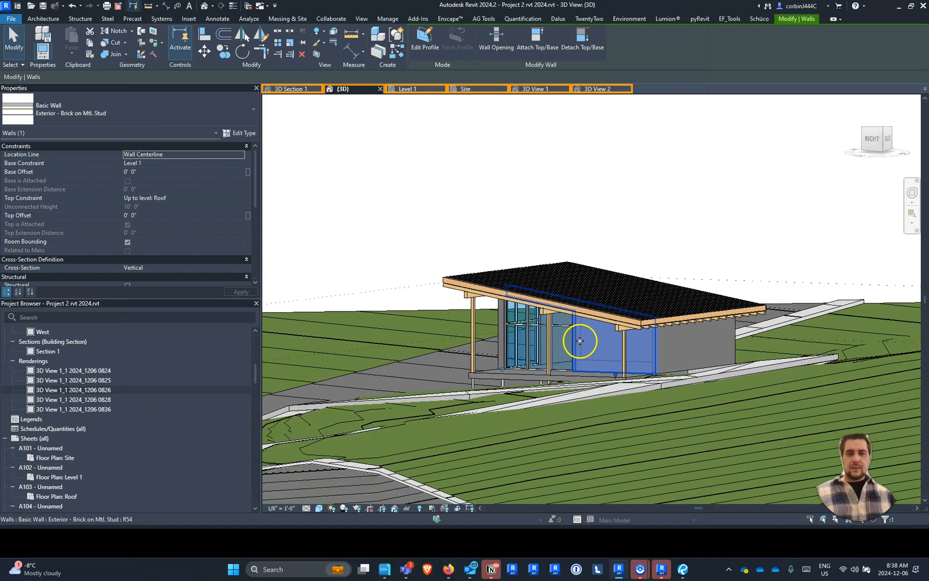
pyautogui.click(509, 383)
pyautogui.scroll(-5, 419, 373)
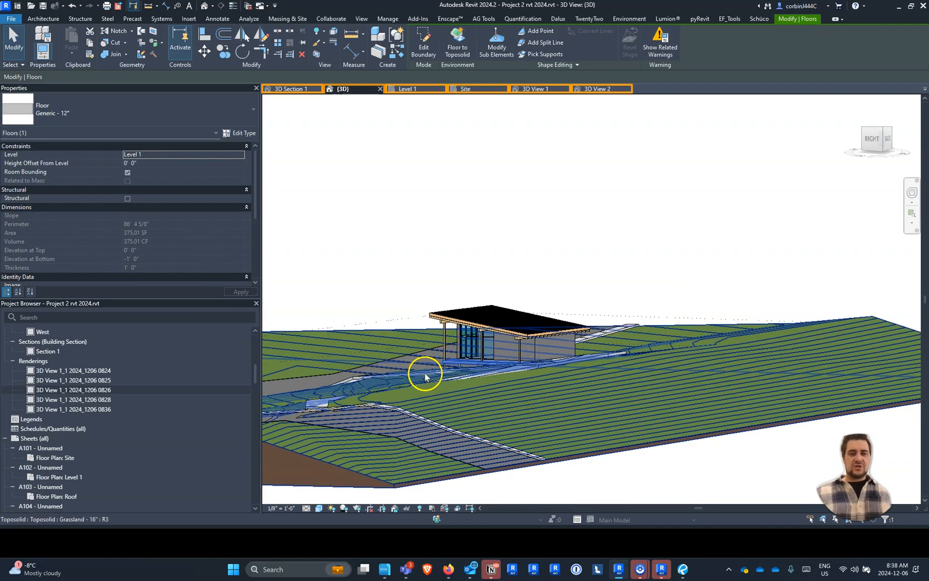
pyautogui.keyDown('shift'); pyautogui.moveTo(490, 419); pyautogui.dragTo(574, 434, button='middle'); pyautogui.keyUp('shift')
pyautogui.scroll(3, 475, 407)
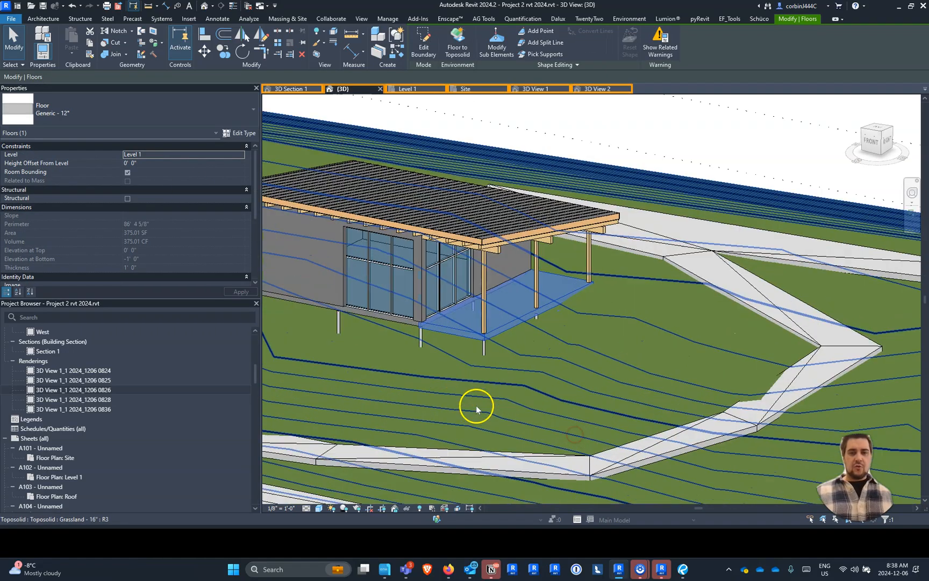
pyautogui.click(29, 111)
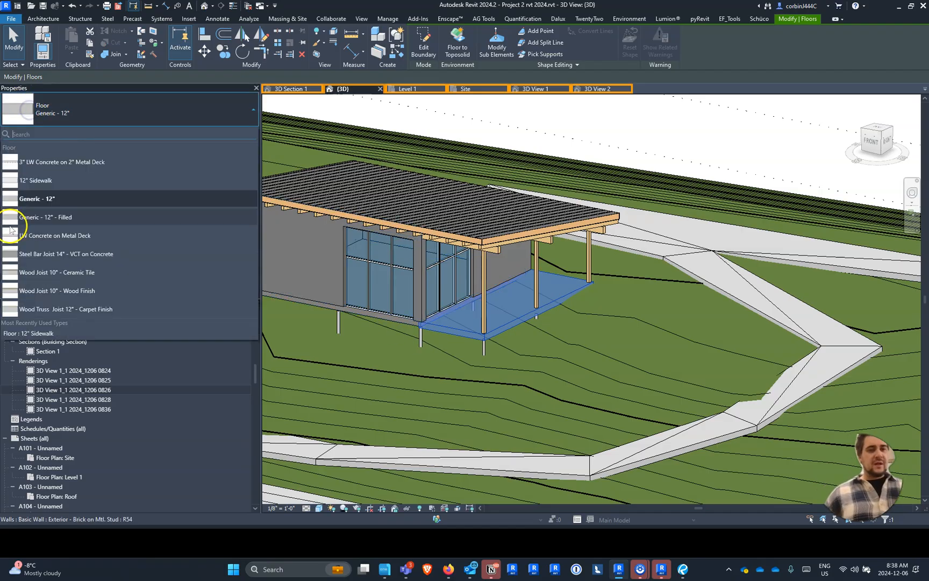
pyautogui.click(101, 288)
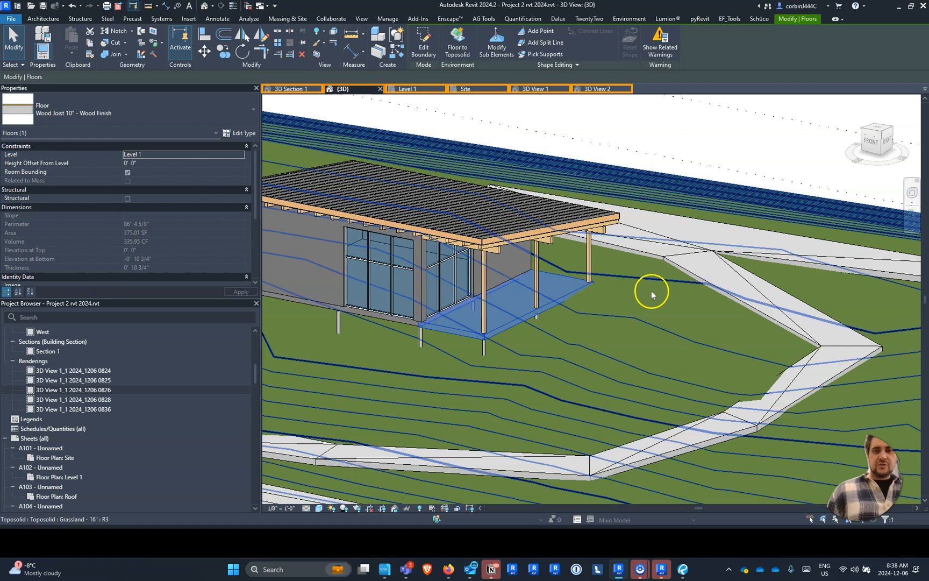
pyautogui.click(645, 302)
pyautogui.scroll(4, 426, 357)
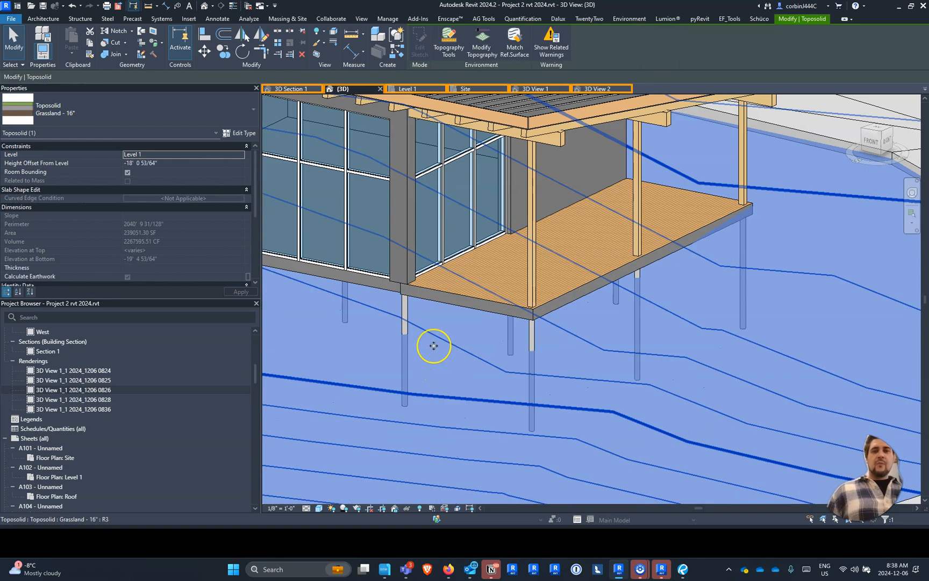
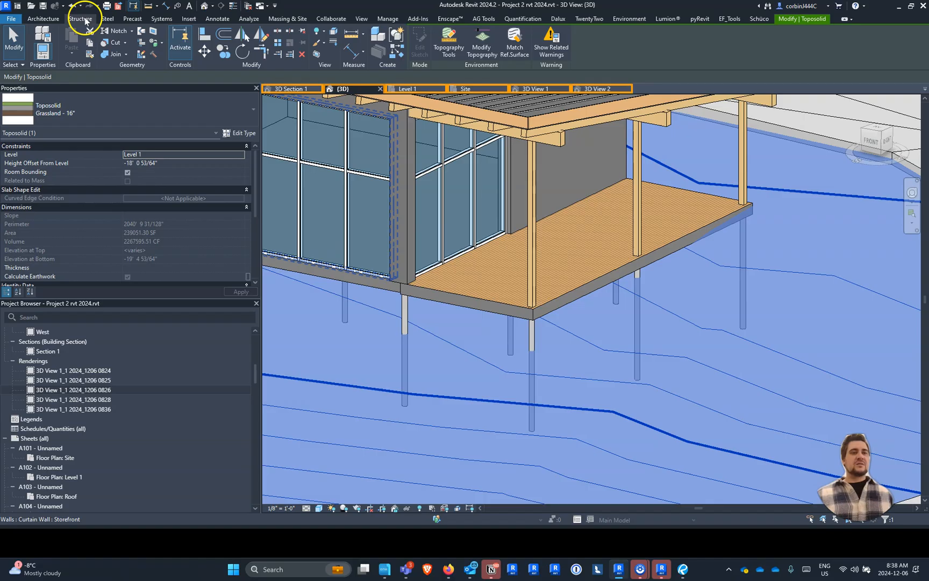
# - Open the Autodesk family library and set its content region to United States - Imperial
pyautogui.click(189, 18)
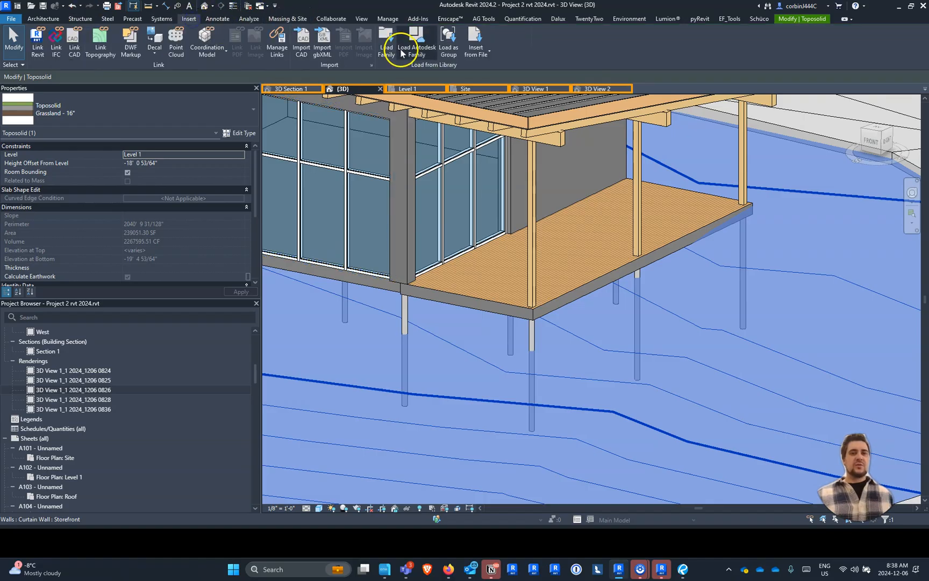
pyautogui.click(407, 46)
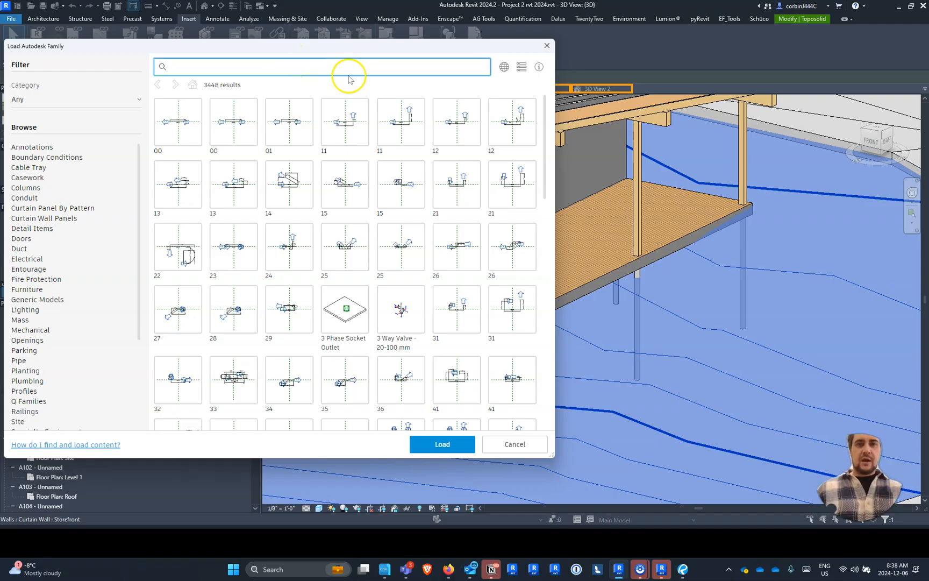
pyautogui.click(504, 66)
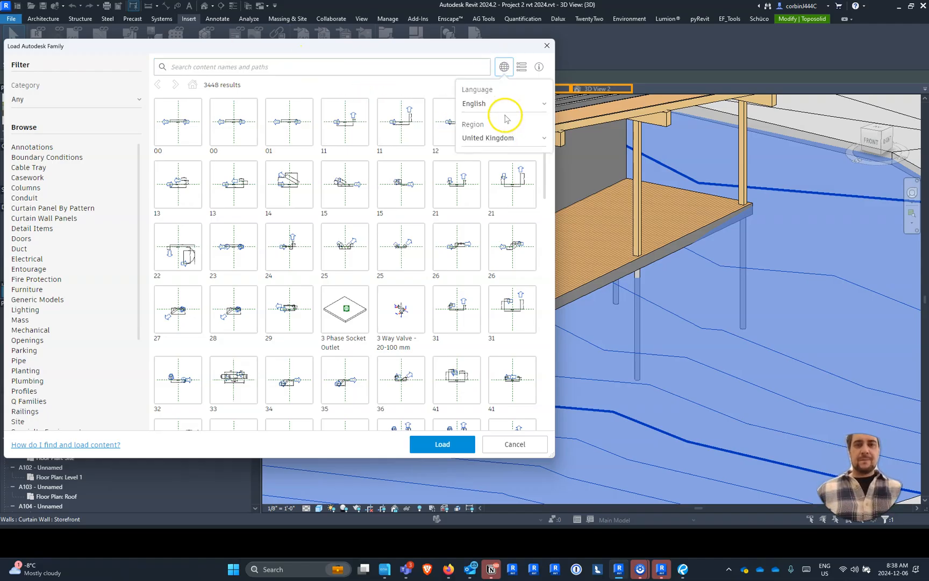
pyautogui.click(502, 136)
pyautogui.click(503, 157)
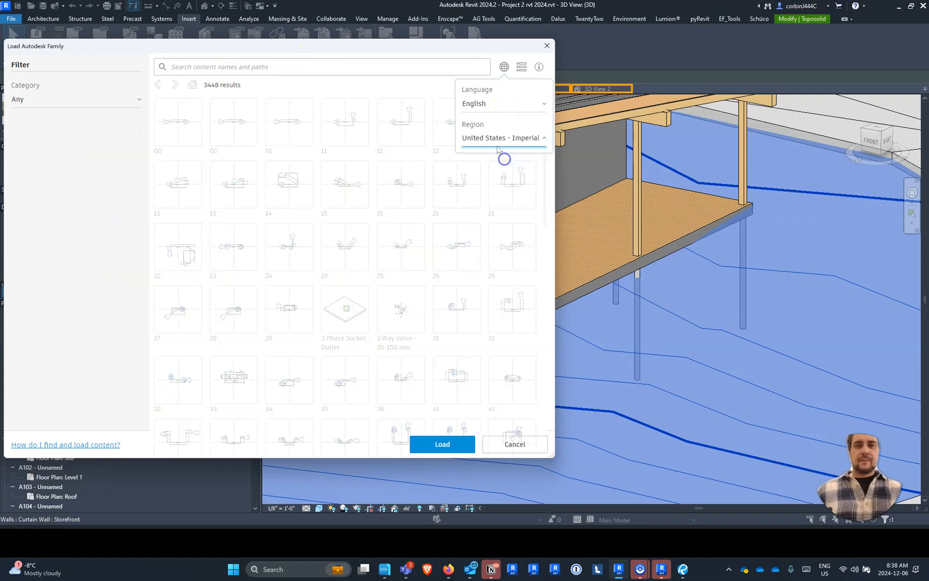
# - Search the family library for dimensional lumber and broaden the search term to lumber
pyautogui.click(374, 69)
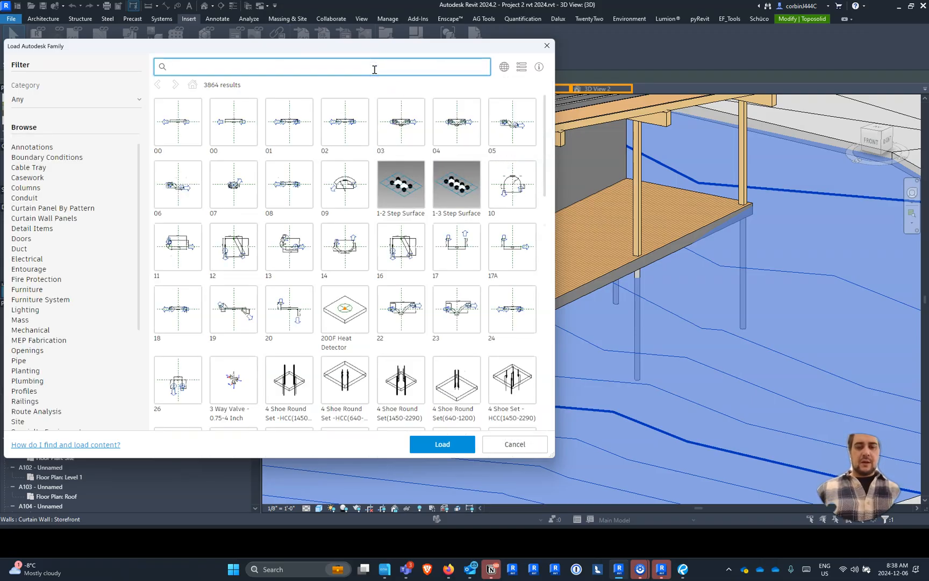
pyautogui.write('dimensional lumber')
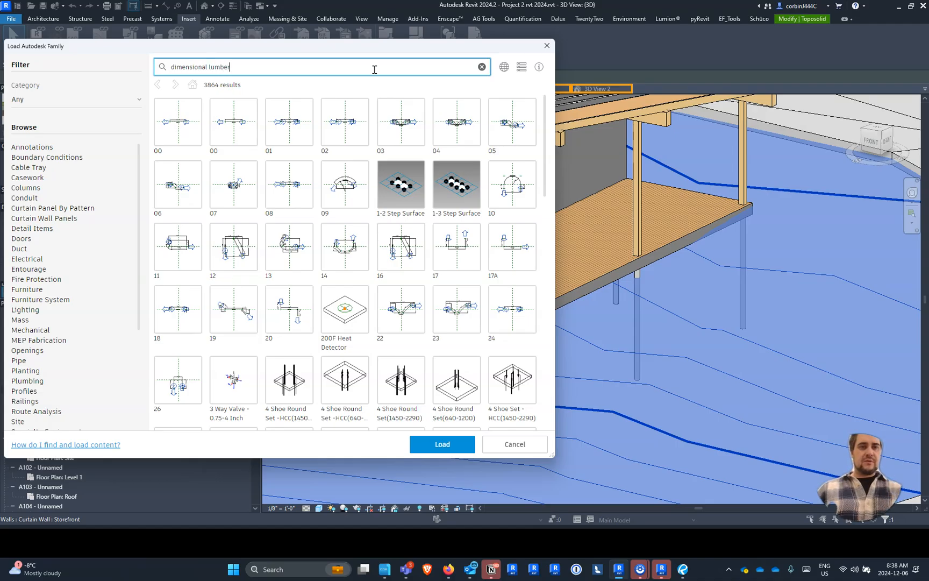
pyautogui.press('Return')
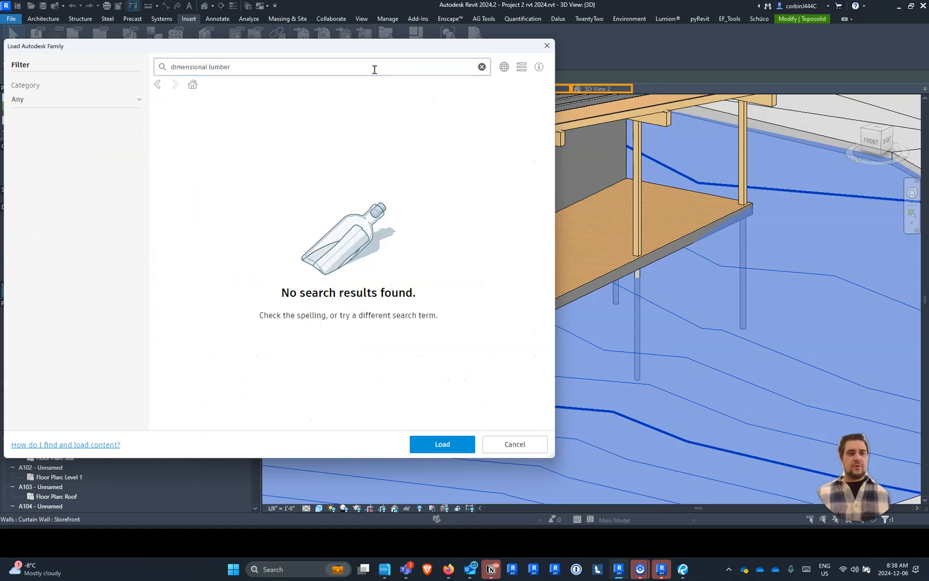
pyautogui.click(218, 63)
pyautogui.moveTo(210, 68); pyautogui.dragTo(160, 74)
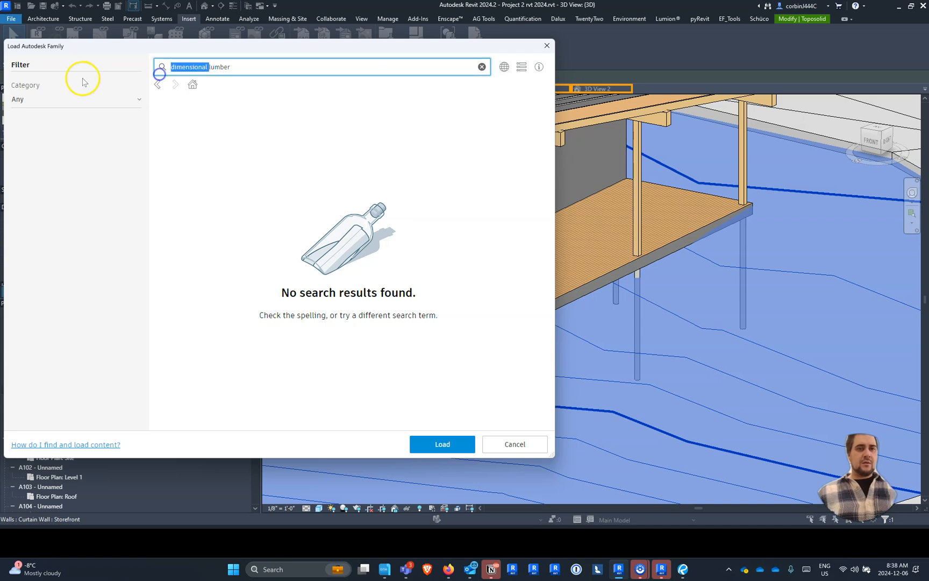
pyautogui.press('BackSpace')
pyautogui.press('Return')
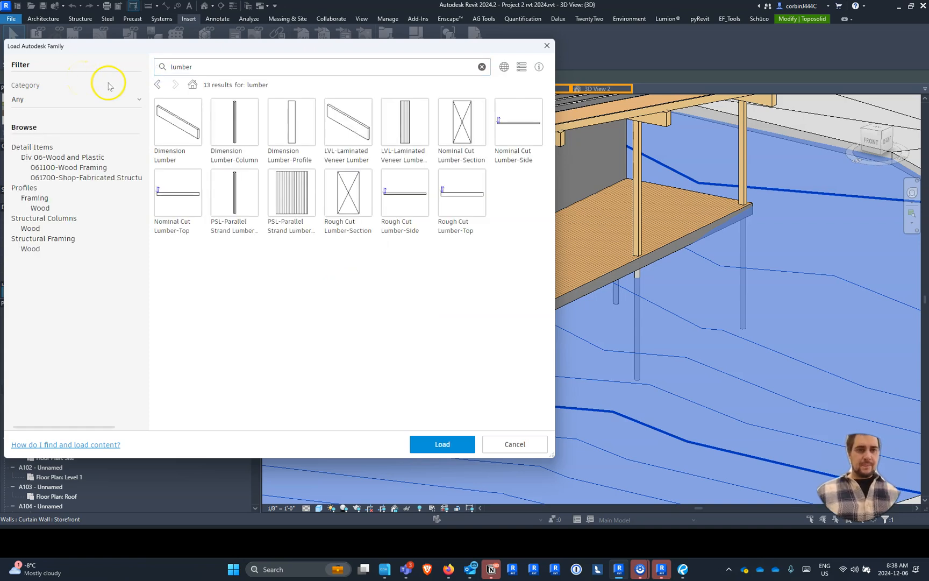
# - Load the Dimension Lumber structural framing family, picking its two-inch-thick types from the type list
pyautogui.click(185, 121)
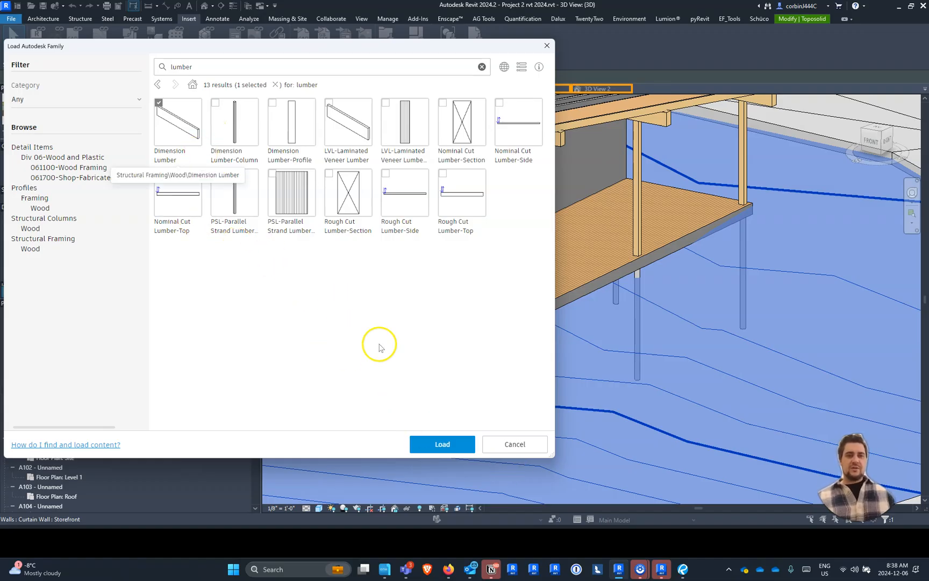
pyautogui.click(452, 446)
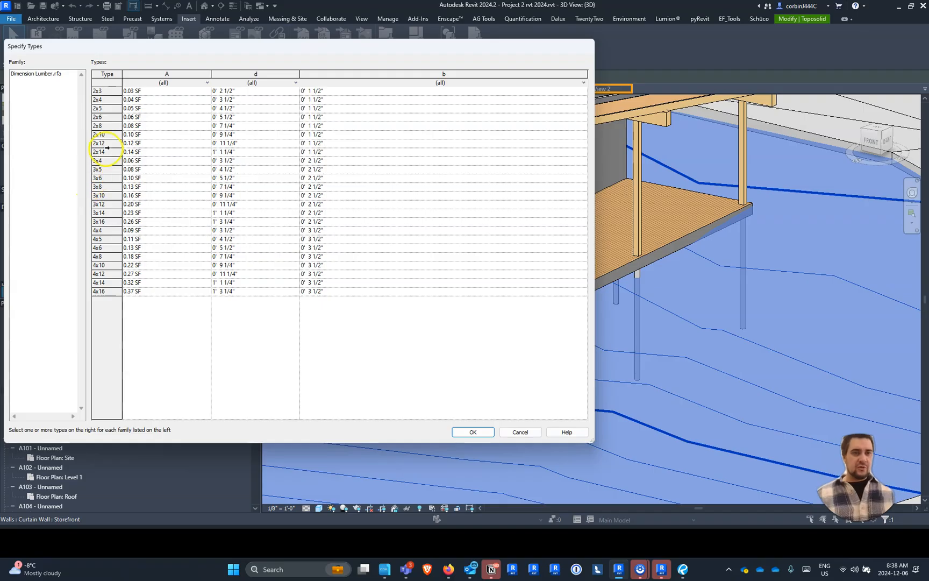
pyautogui.click(107, 145)
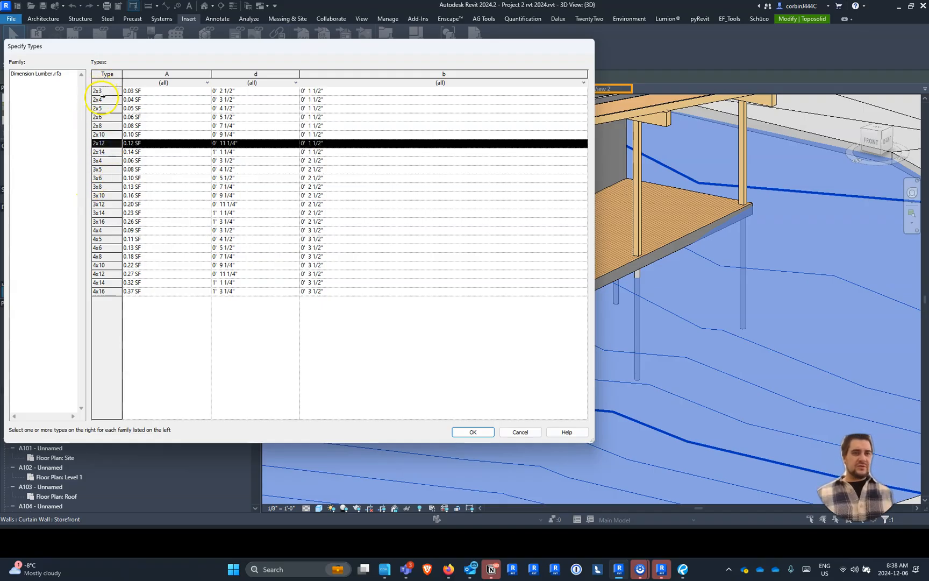
pyautogui.keyDown('shift'); pyautogui.click(102, 97); pyautogui.keyUp('shift')
pyautogui.click(493, 431)
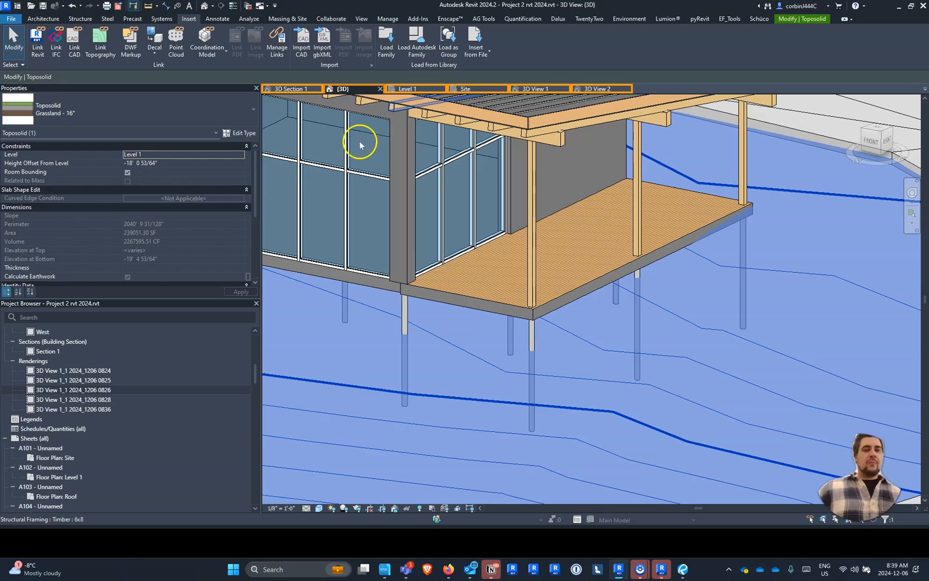
pyautogui.click(444, 290)
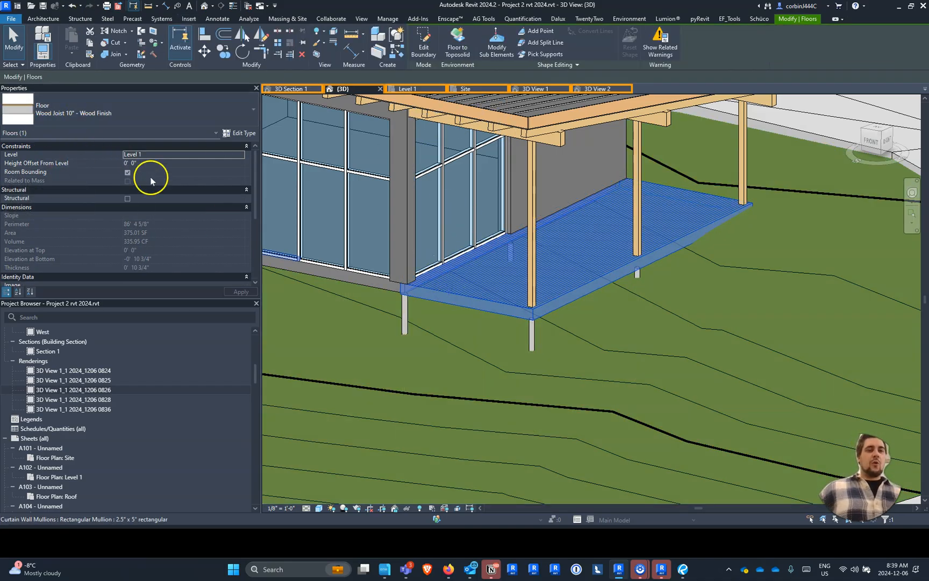
pyautogui.click(44, 18)
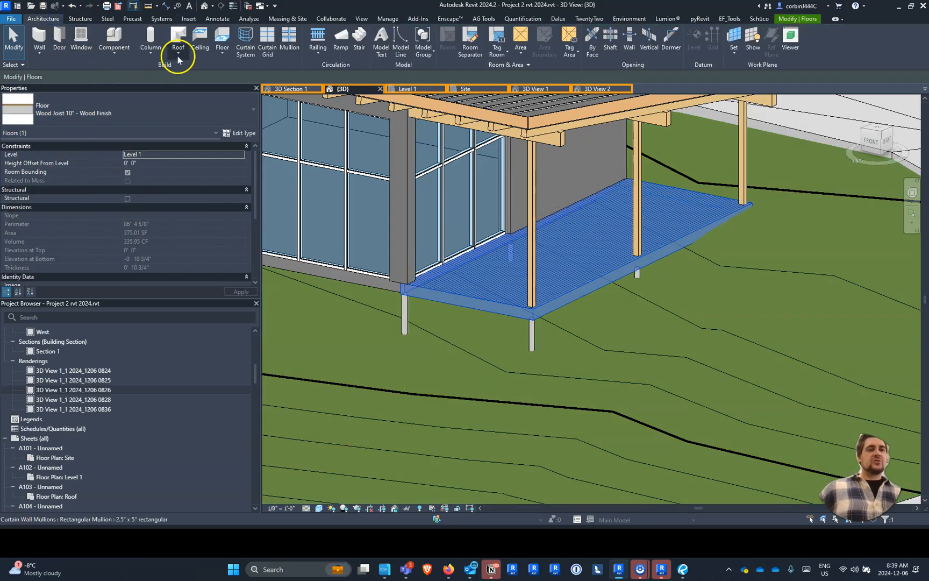
pyautogui.click(224, 55)
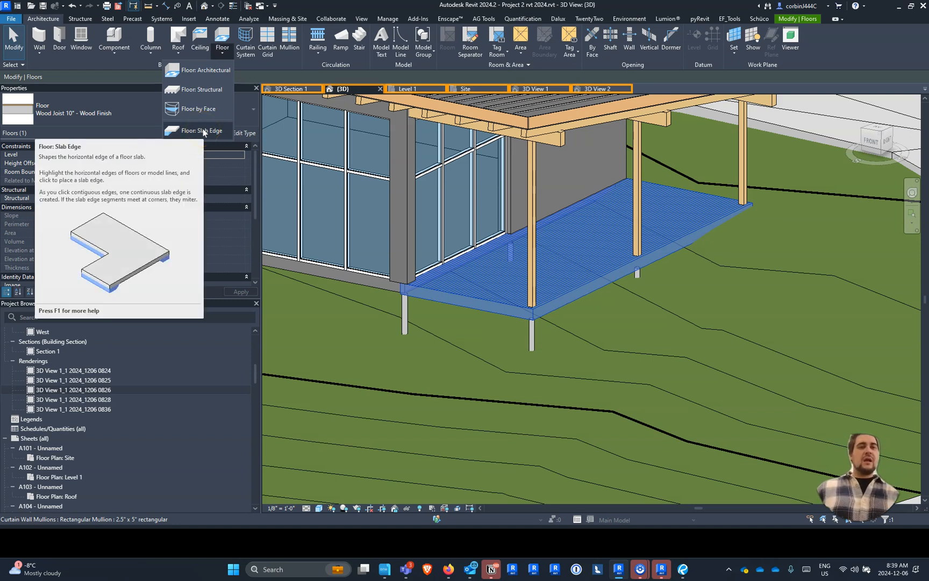
pyautogui.press('Escape')
pyautogui.click(190, 72)
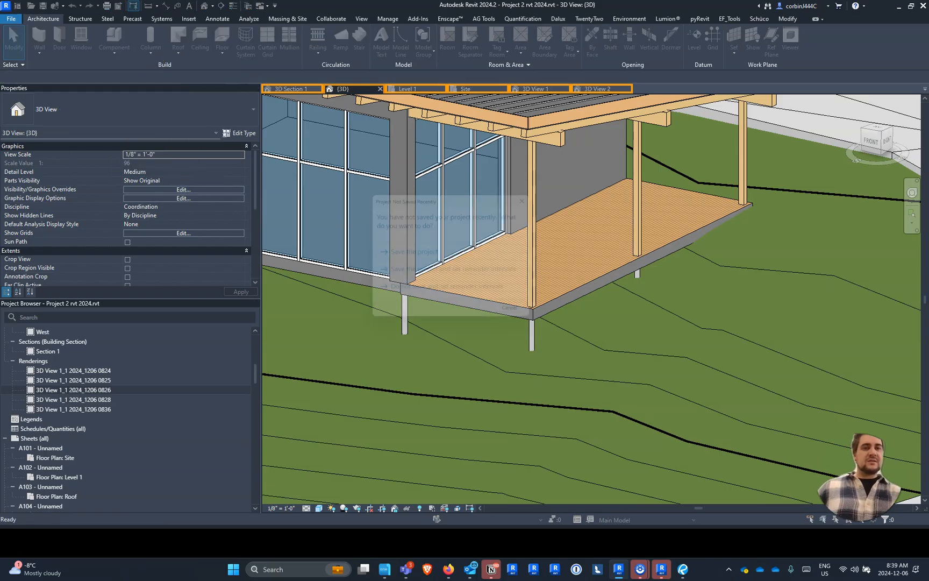
pyautogui.press('Escape')
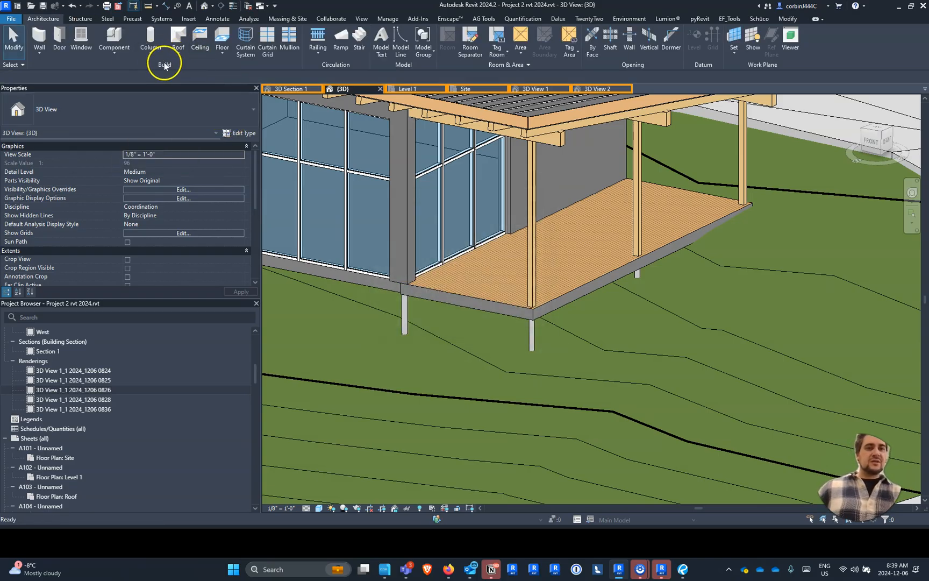
# - Try to duplicate the Thickened 24" x 12" slab edge type as 2x12 and look for a lumber profile for it
pyautogui.click(217, 54)
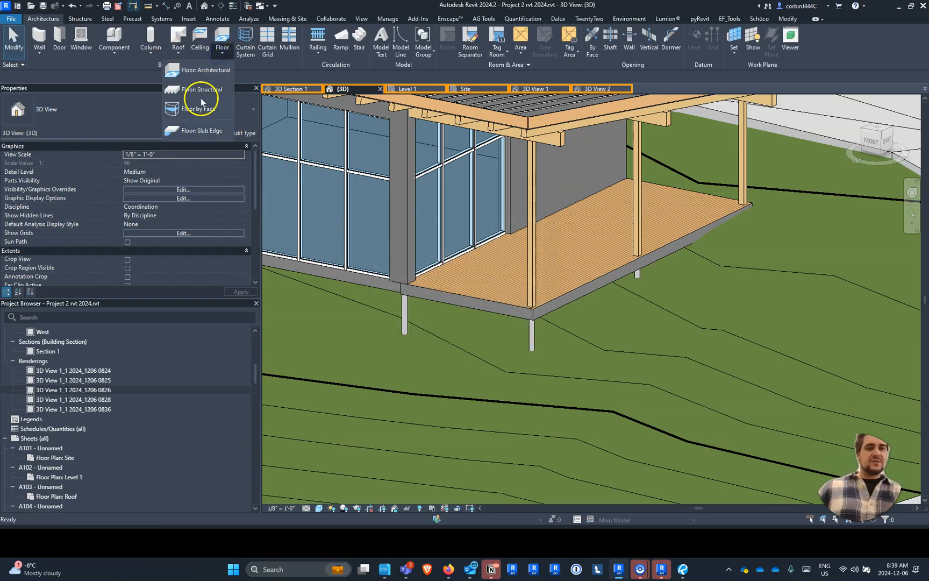
pyautogui.click(194, 132)
pyautogui.click(132, 118)
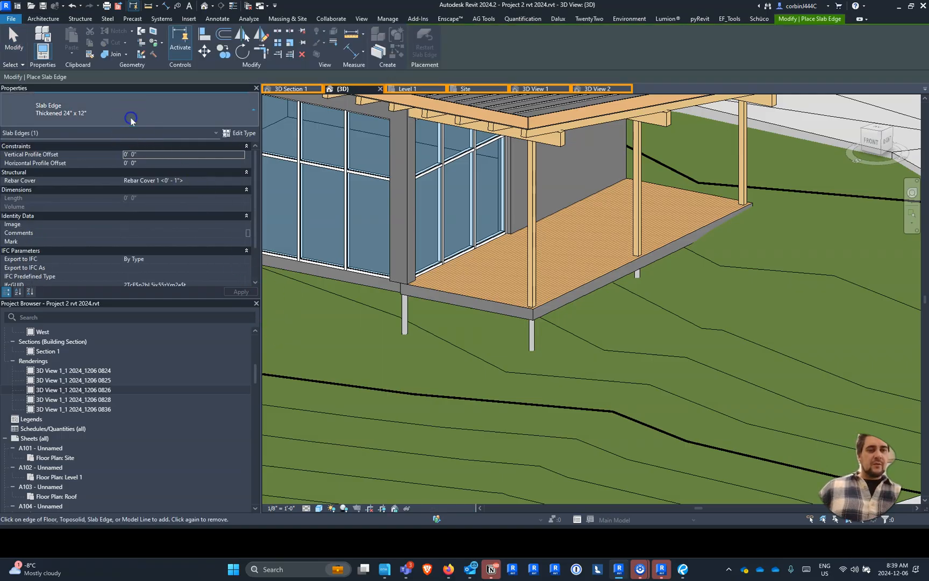
pyautogui.click(216, 140)
pyautogui.click(237, 133)
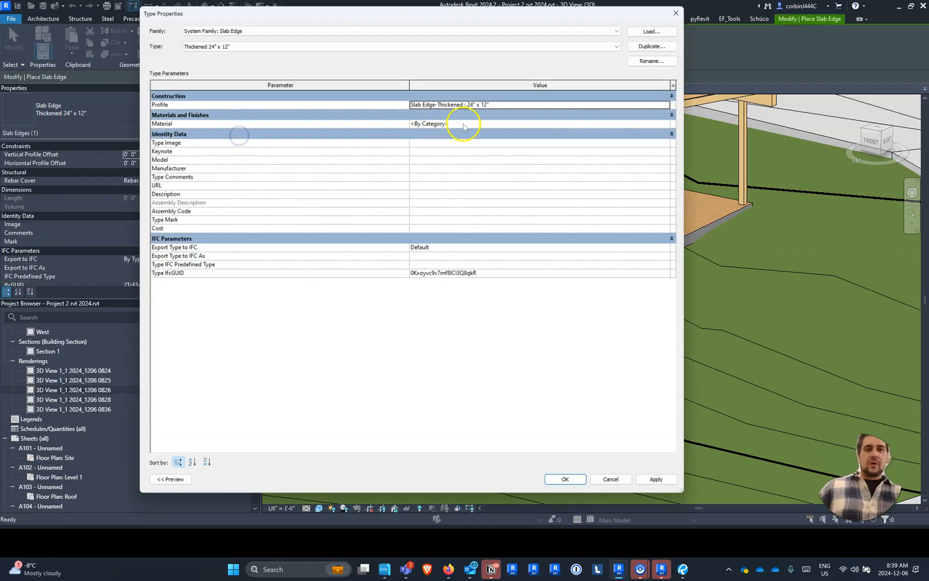
pyautogui.click(643, 45)
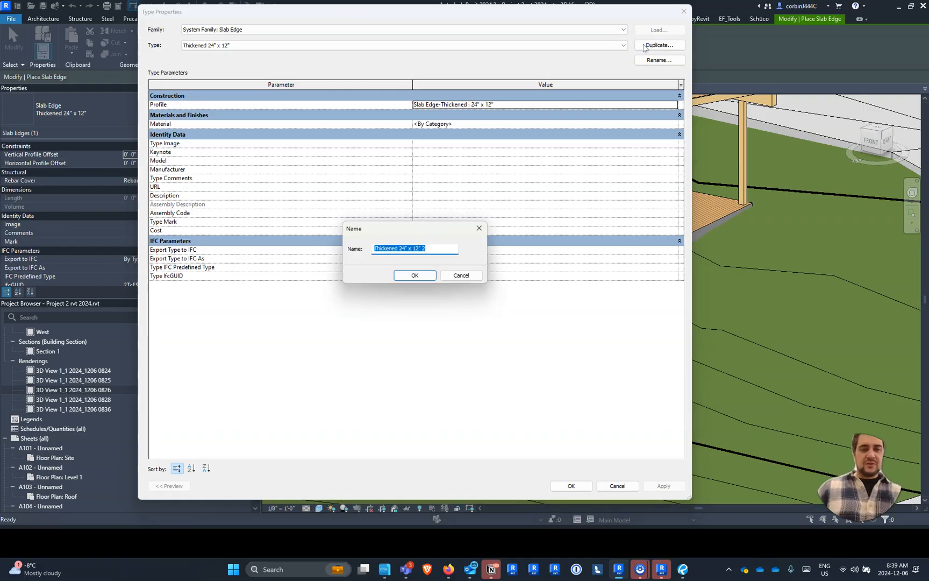
pyautogui.press('Return')
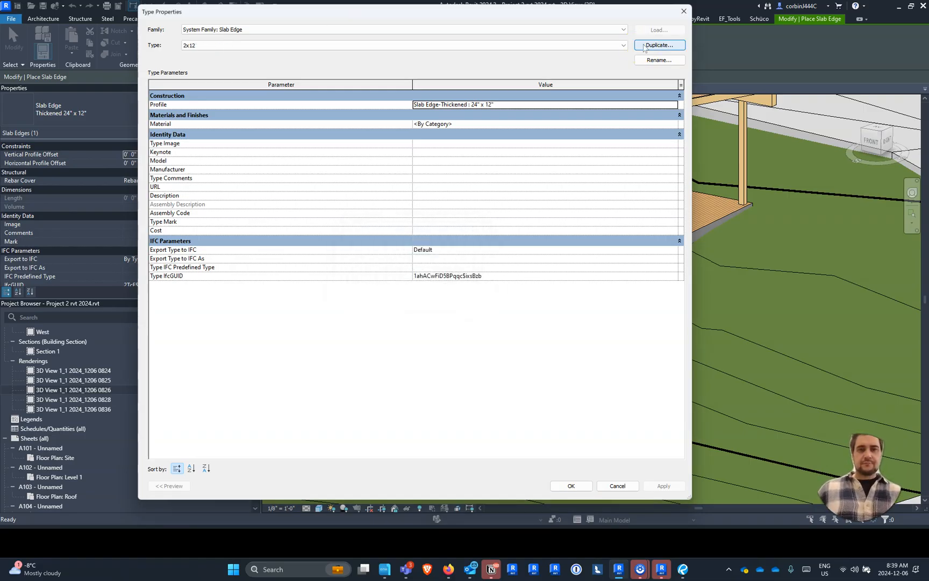
pyautogui.click(678, 109)
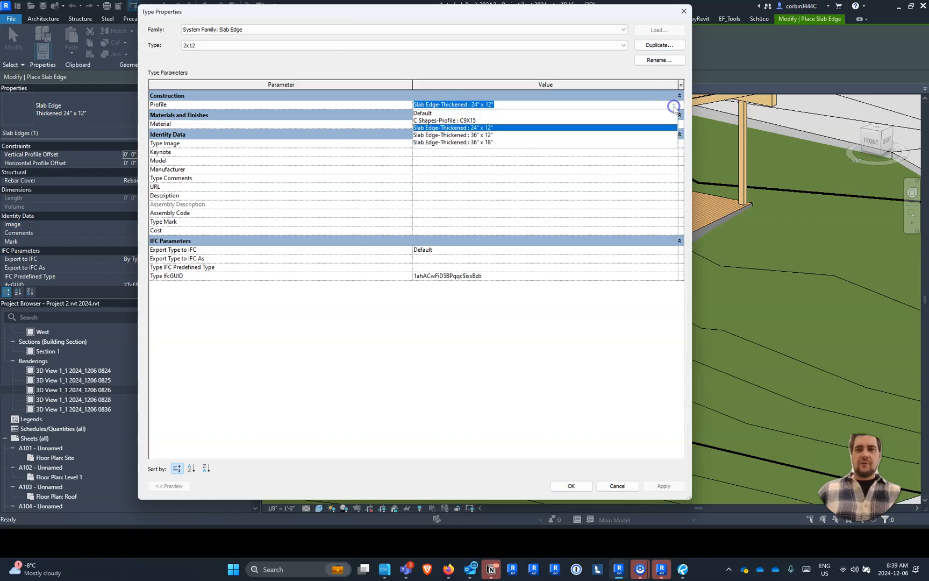
pyautogui.click(498, 129)
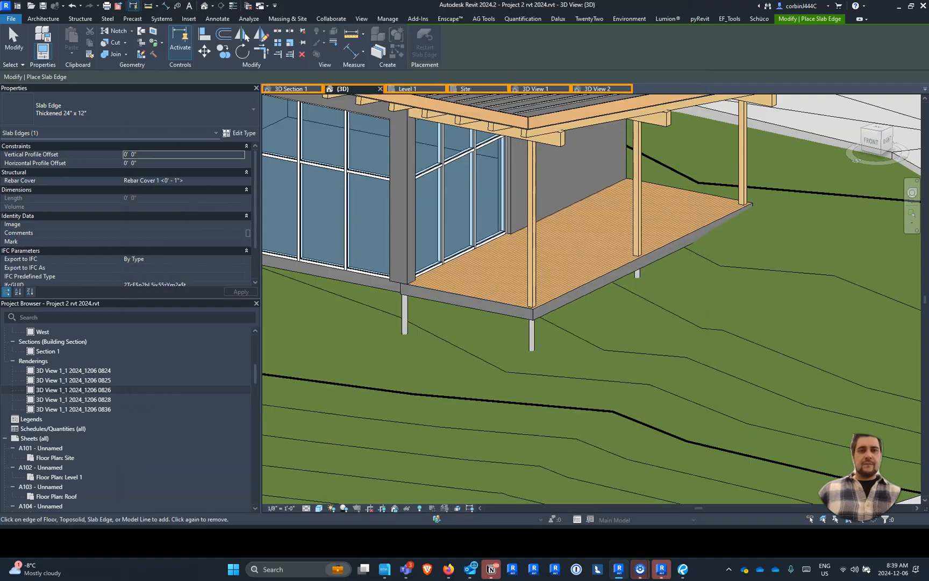
# - Load the Dimension Lumber-Profile family from the Autodesk library with its 2x3 through 2x14 types
pyautogui.click(189, 18)
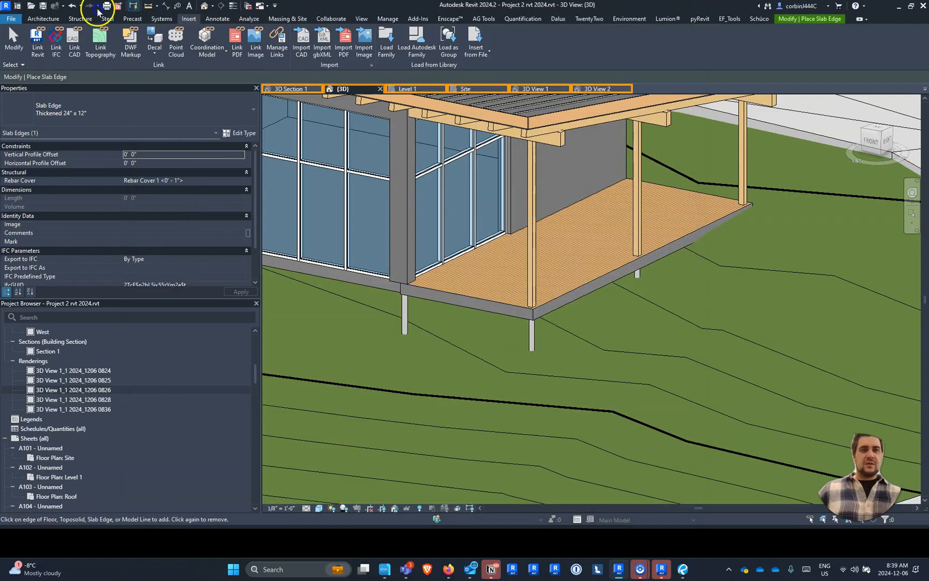
pyautogui.click(411, 43)
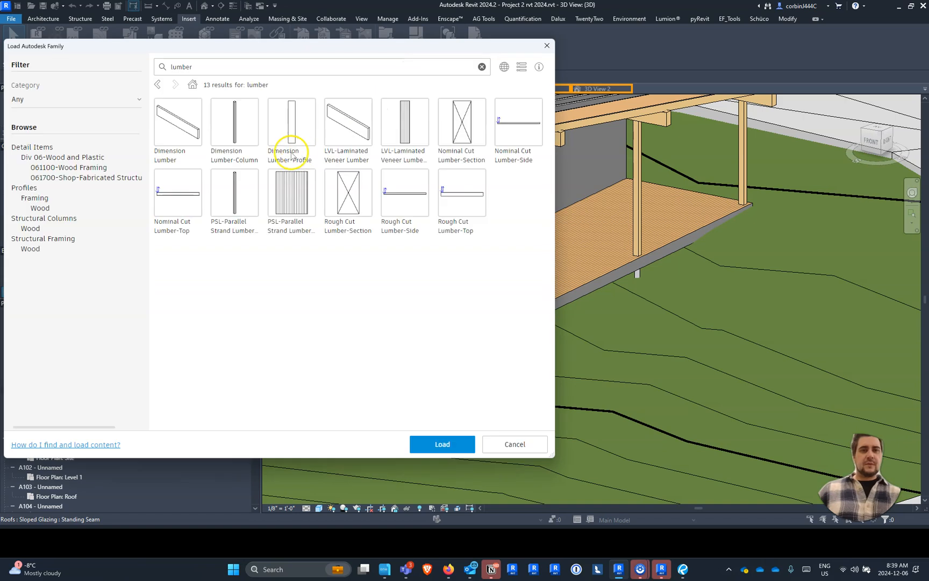
pyautogui.click(289, 128)
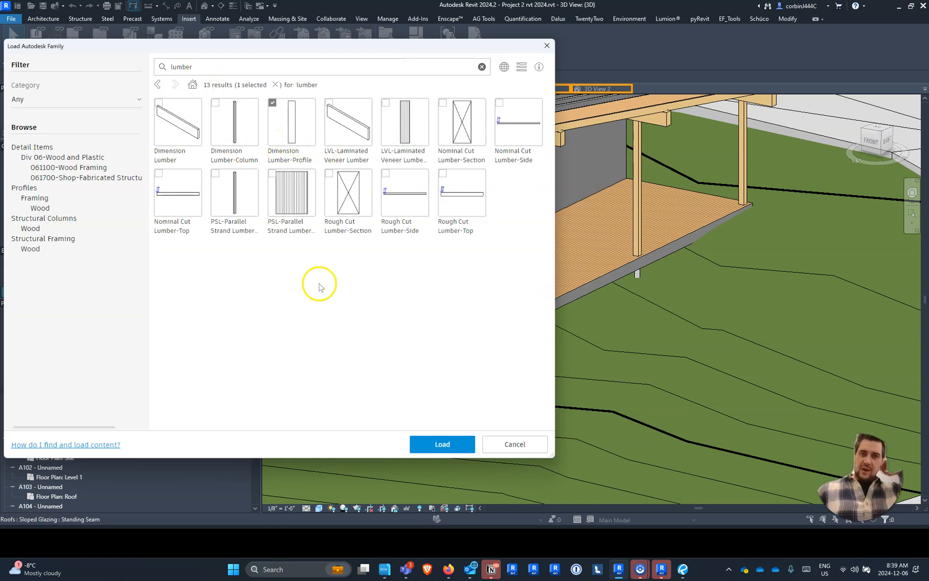
pyautogui.click(440, 444)
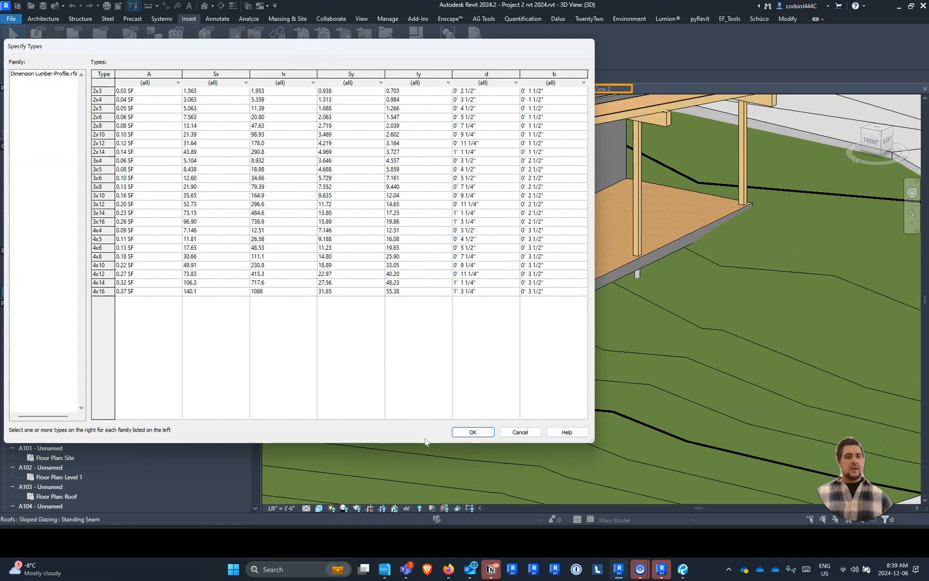
pyautogui.click(102, 91)
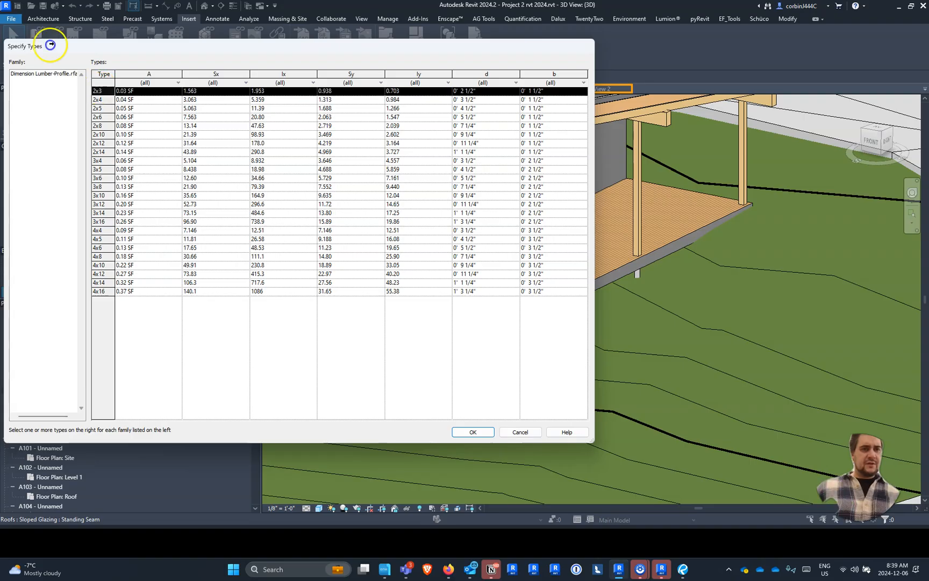
pyautogui.keyDown('shift'); pyautogui.click(102, 152); pyautogui.keyUp('shift')
pyautogui.click(473, 432)
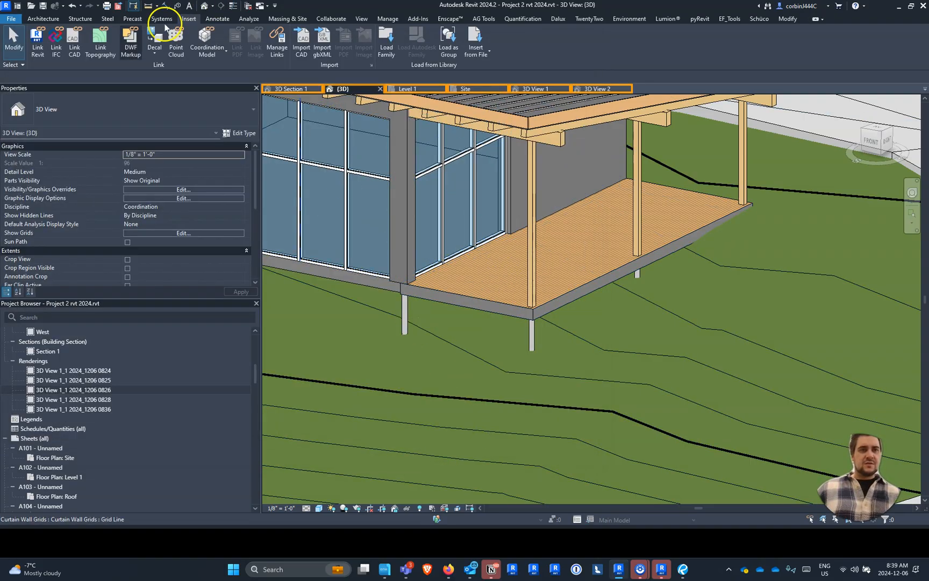
# - Start a floor slab edge and duplicate the Thickened 24" x 12" type as 2x12
pyautogui.click(43, 18)
pyautogui.click(218, 52)
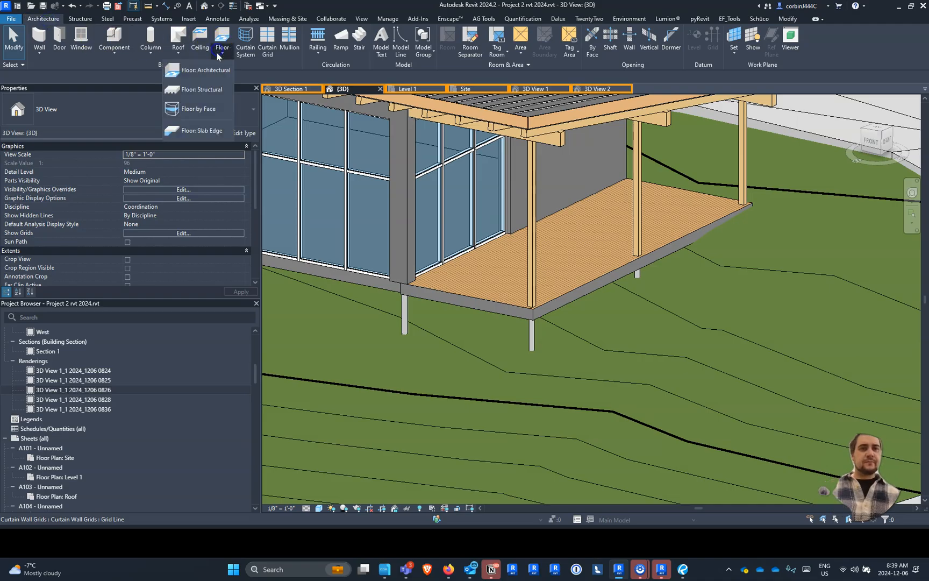
pyautogui.click(199, 130)
pyautogui.click(90, 115)
pyautogui.click(126, 110)
pyautogui.click(234, 142)
pyautogui.click(664, 45)
pyautogui.write('2')
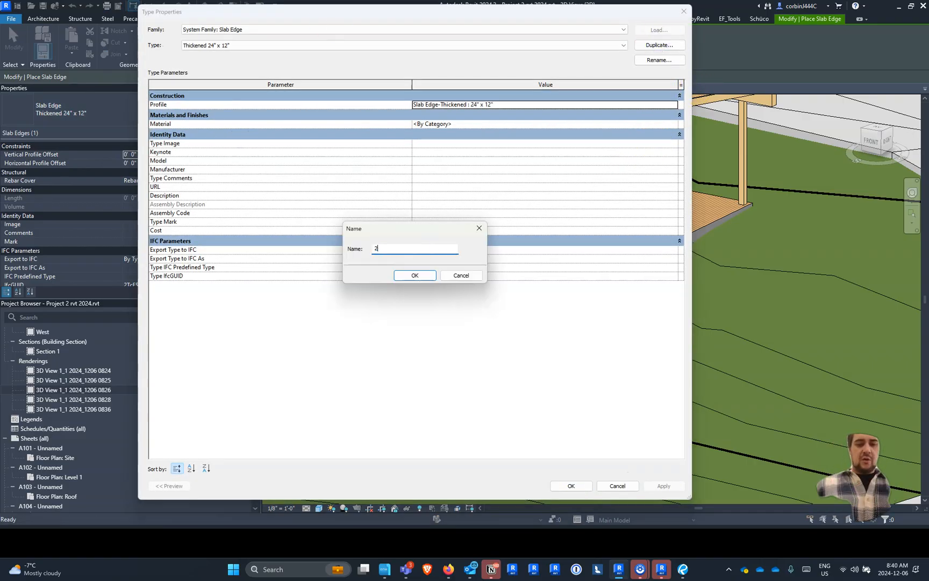
pyautogui.write('x12')
pyautogui.press('Return')
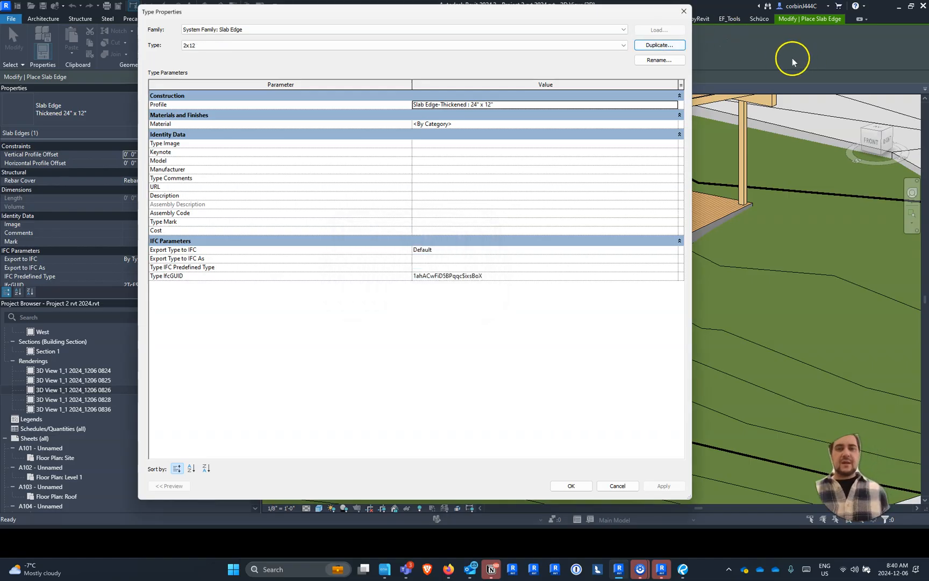
# - Set the 2x12 slab edge type's profile to Dimension Lumber-Profile : 2x12 and its material to Wood - Stained
pyautogui.click(672, 104)
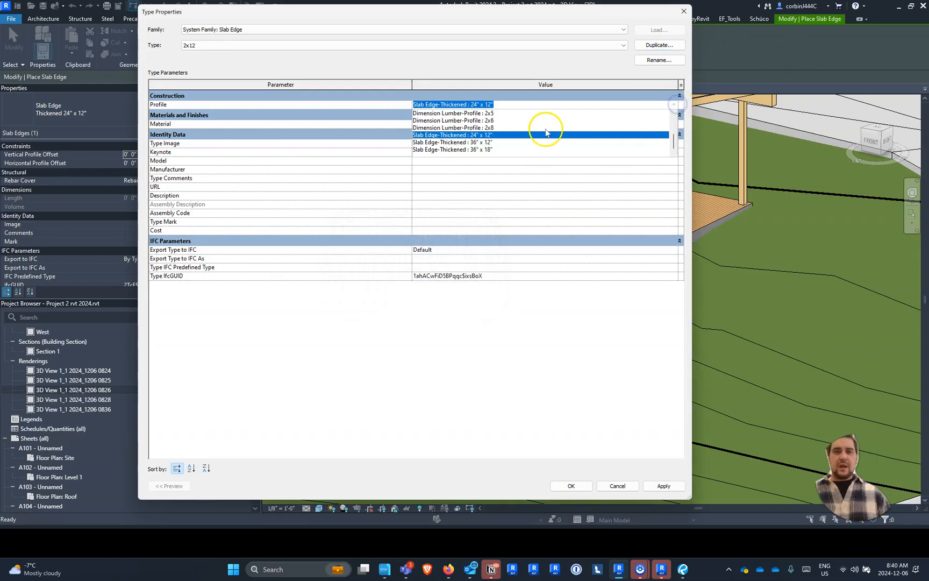
pyautogui.scroll(1, 515, 134)
pyautogui.click(500, 127)
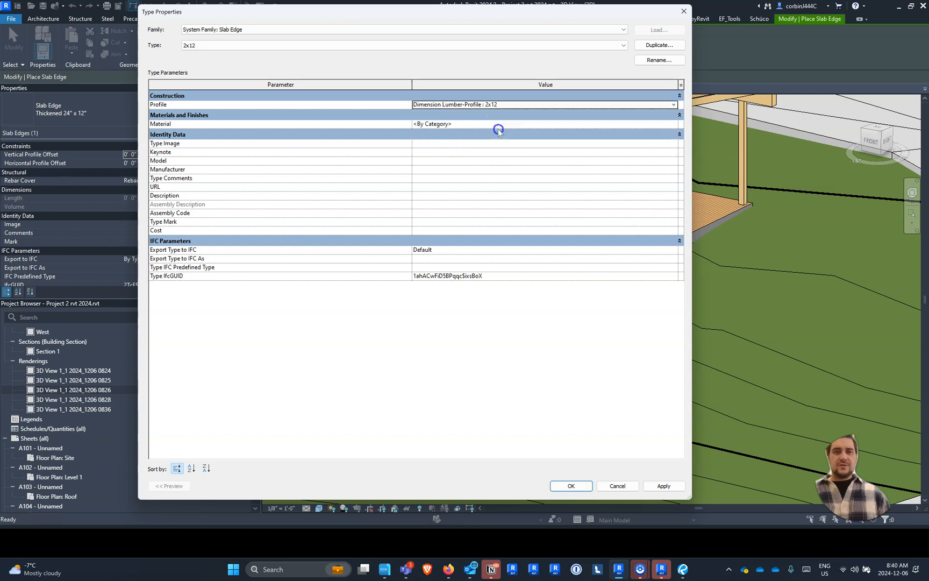
pyautogui.click(511, 125)
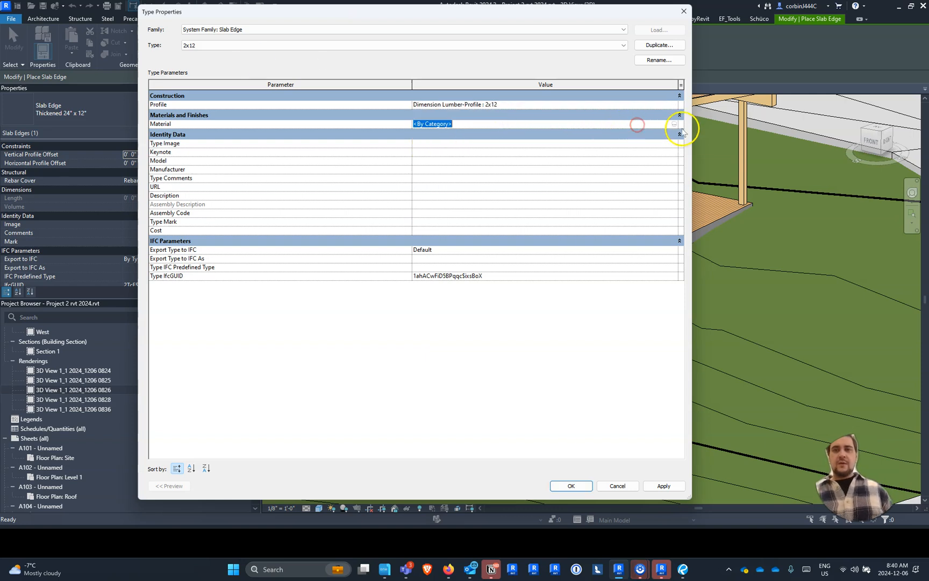
pyautogui.click(675, 124)
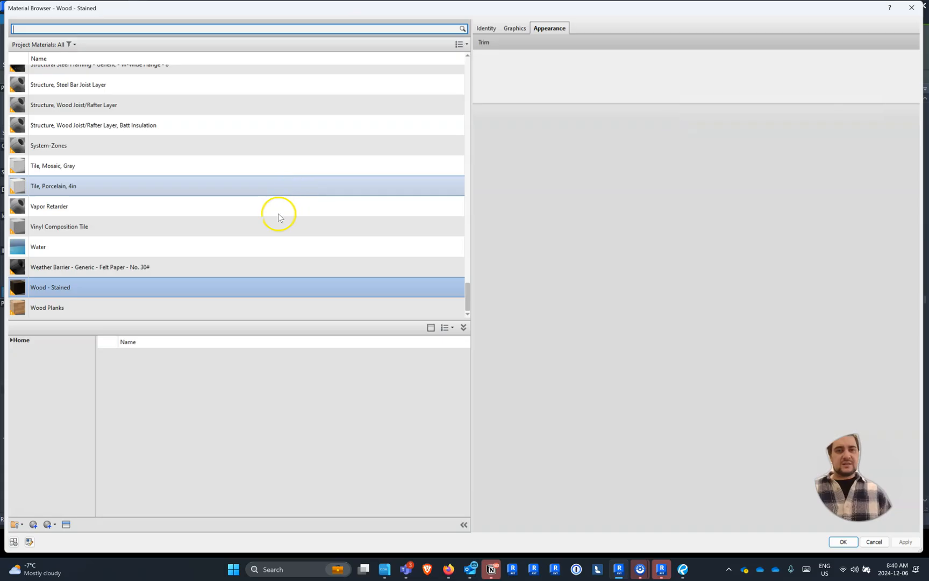
pyautogui.doubleClick(135, 290)
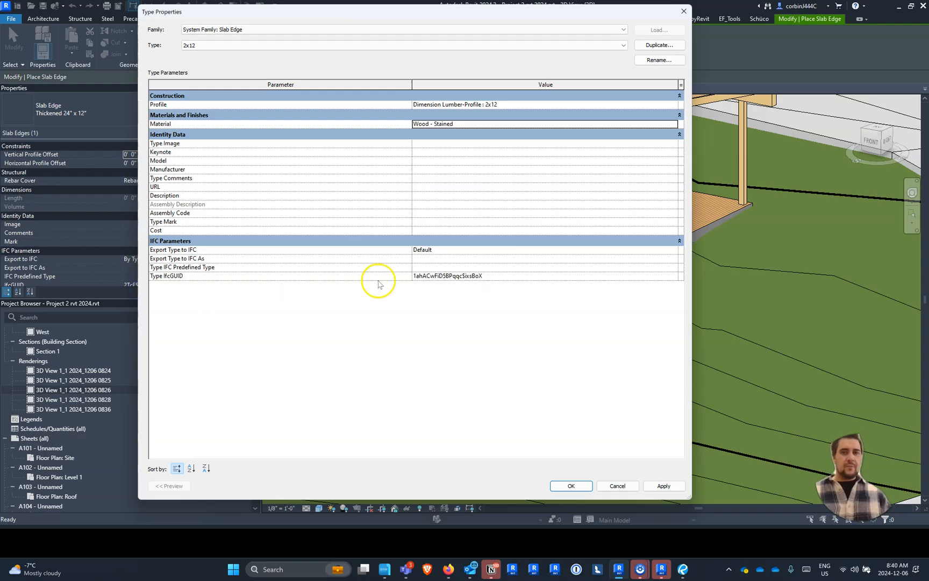
pyautogui.click(571, 486)
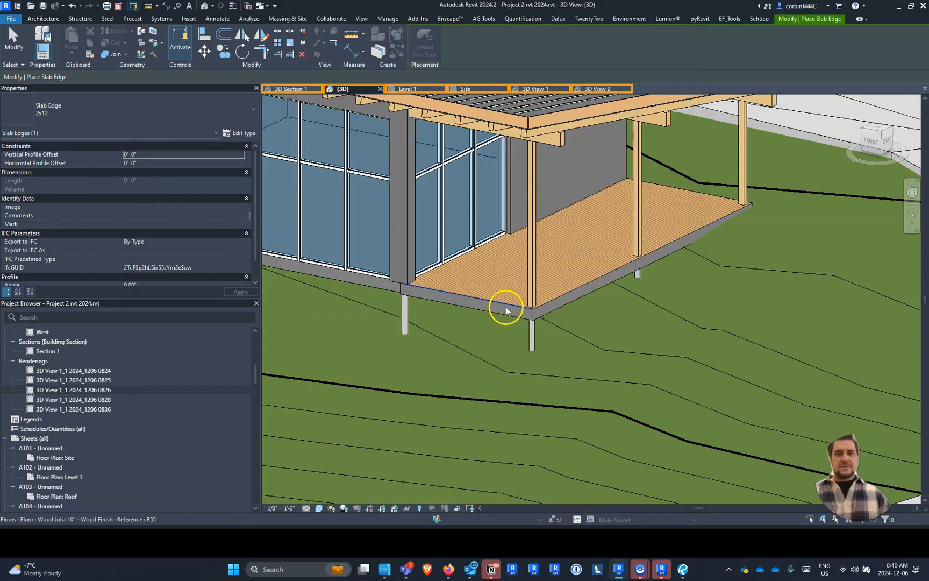
# - Place the 2x12 slab edge along the exposed top edges of the deck floor
pyautogui.click(571, 291)
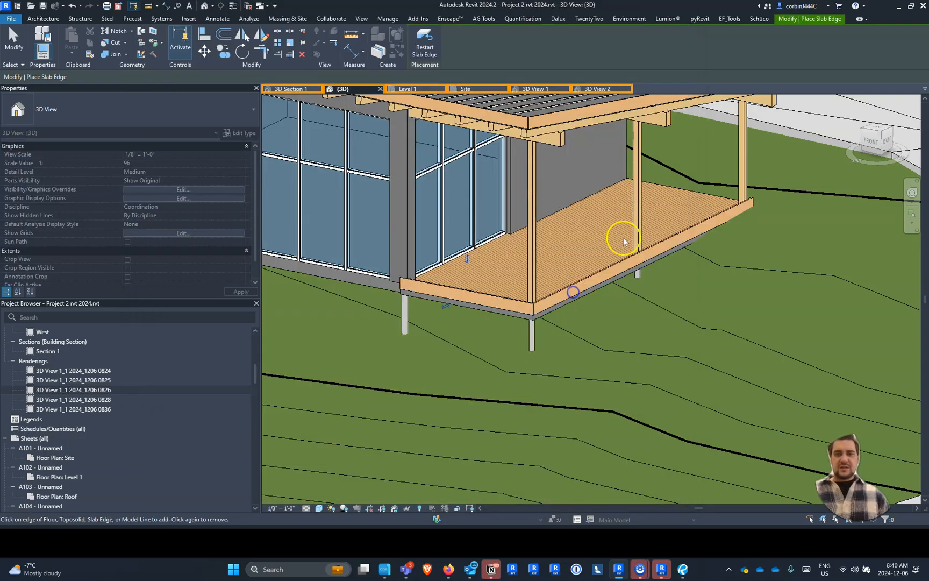
pyautogui.click(685, 196)
pyautogui.scroll(5, 496, 313)
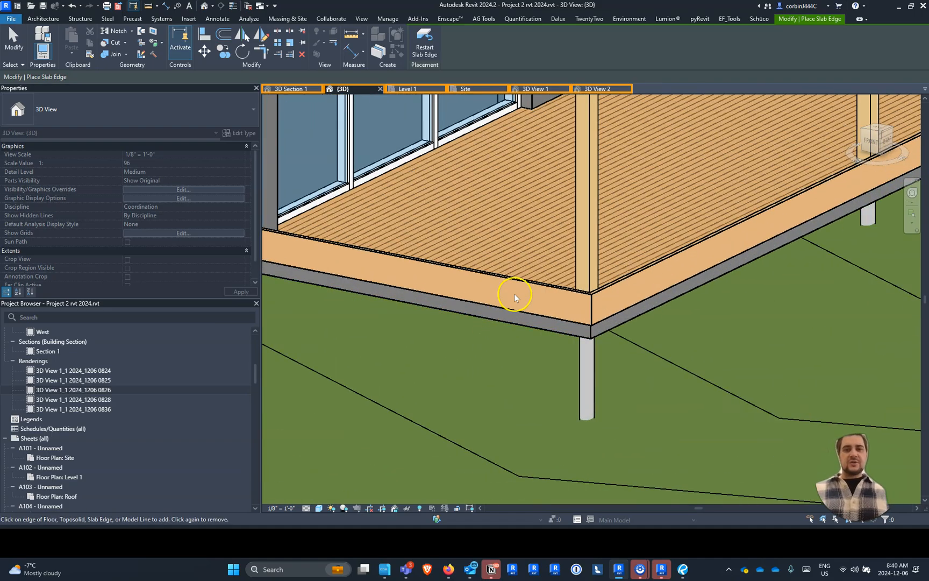
pyautogui.press('Escape')
# - Lower the deck's 2x12 slab edge with a vertical profile offset of -0' 4", followed by -0' 6"
pyautogui.click(519, 285)
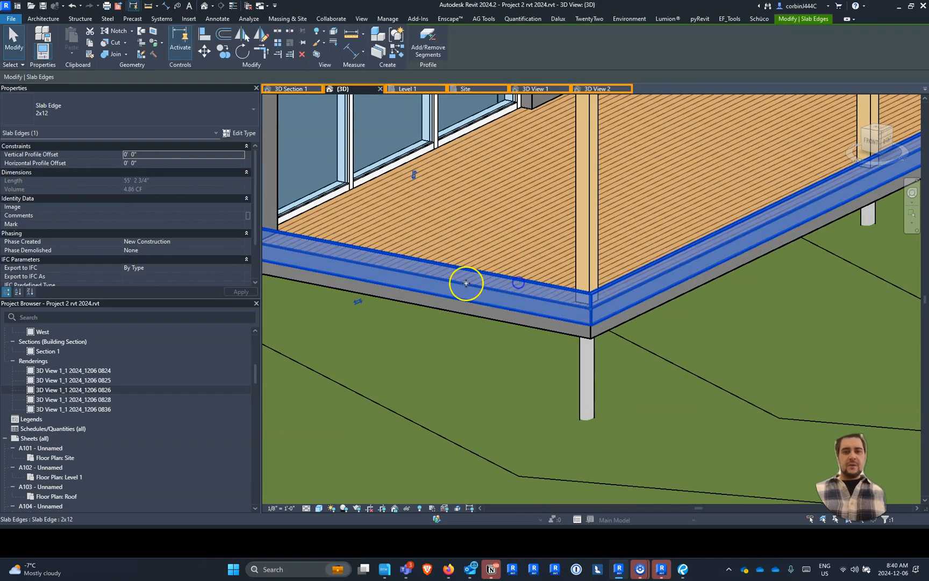
pyautogui.click(161, 157)
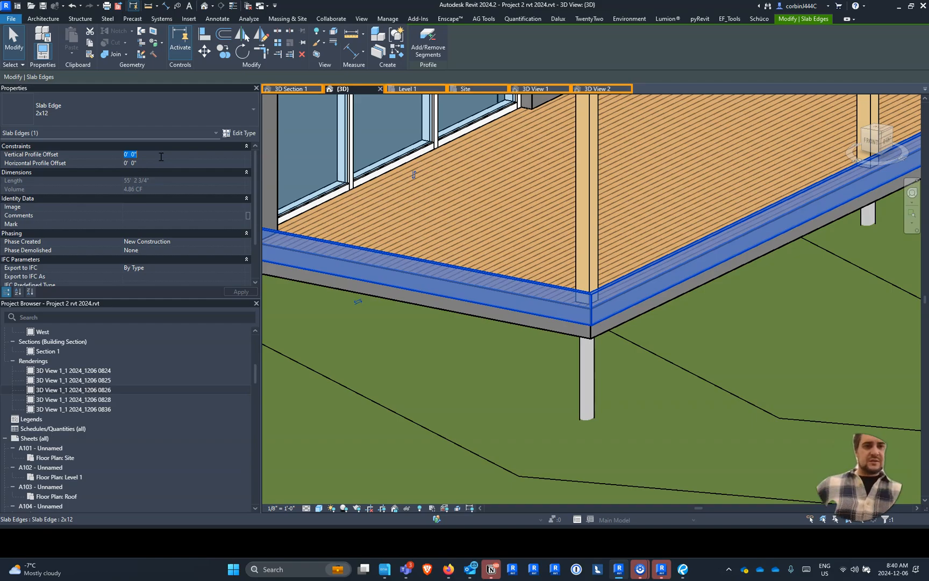
pyautogui.write('-0\' 4"')
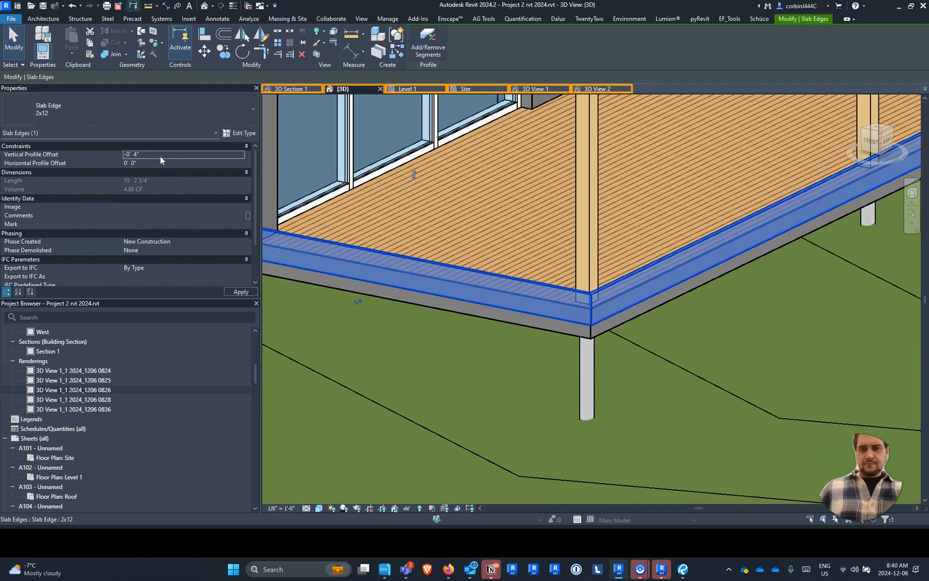
pyautogui.click(138, 156)
pyautogui.click(134, 156)
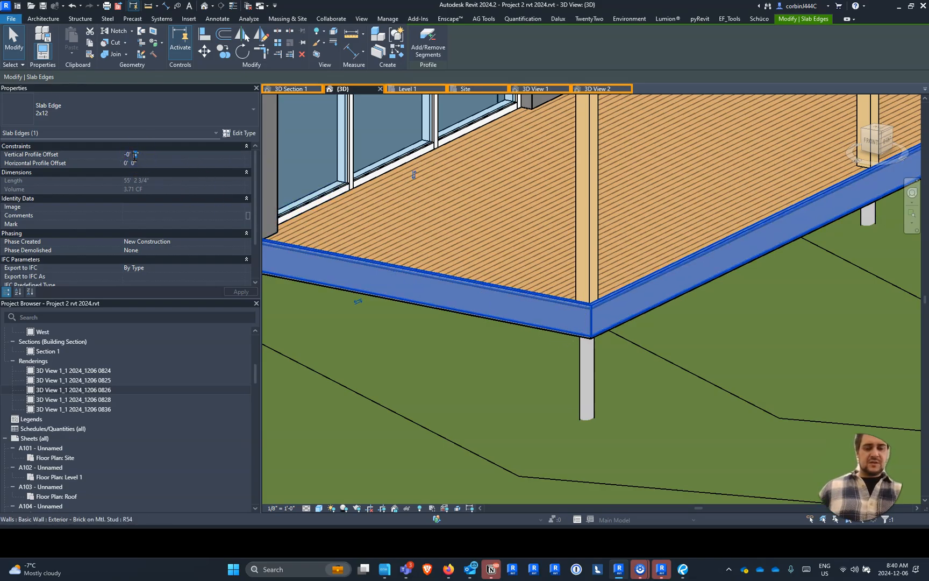
pyautogui.write('6')
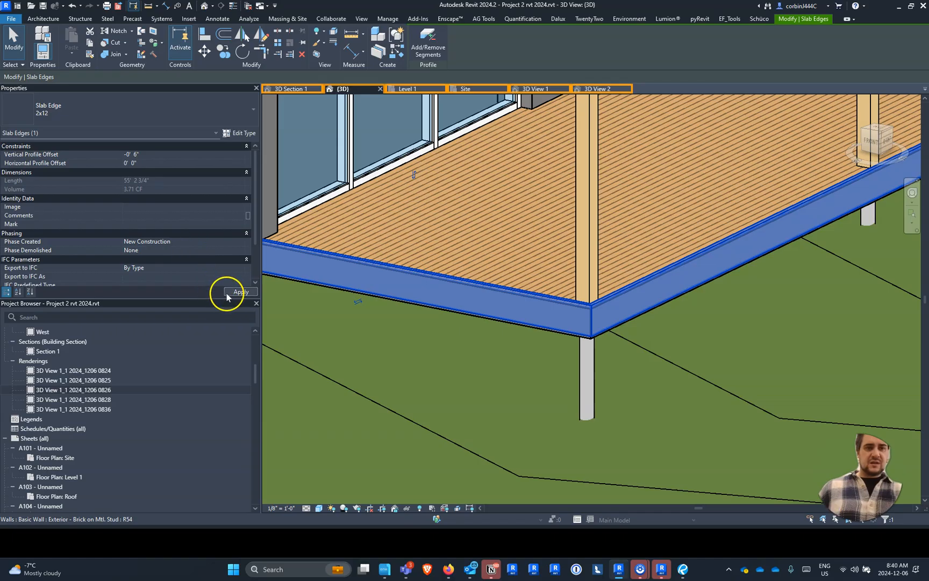
pyautogui.scroll(4, 604, 316)
pyautogui.scroll(5, 560, 307)
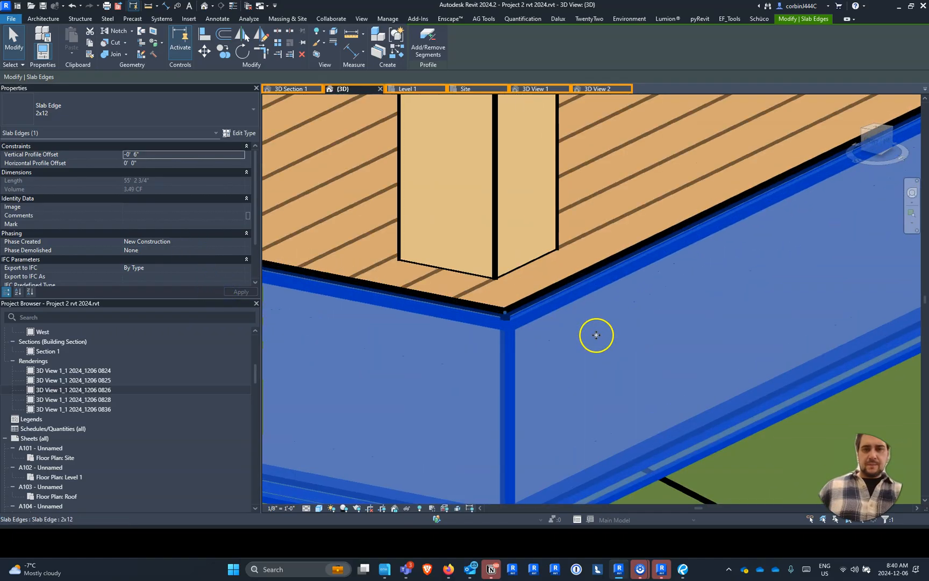
# - Adjust the deck slab edge's vertical profile offset to -0' 5", then refine it to -0' 5 1/4"
pyautogui.click(135, 157)
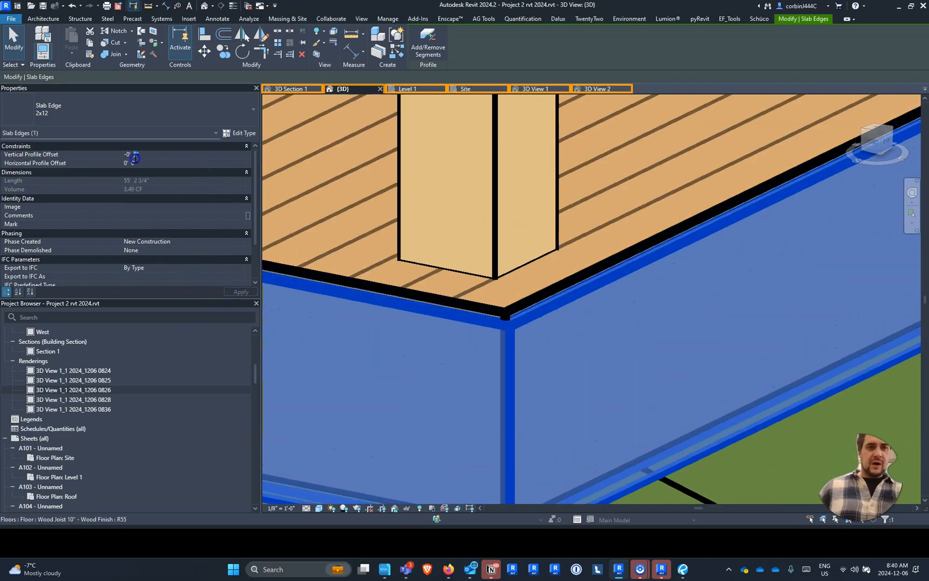
pyautogui.write('5')
pyautogui.press('Return')
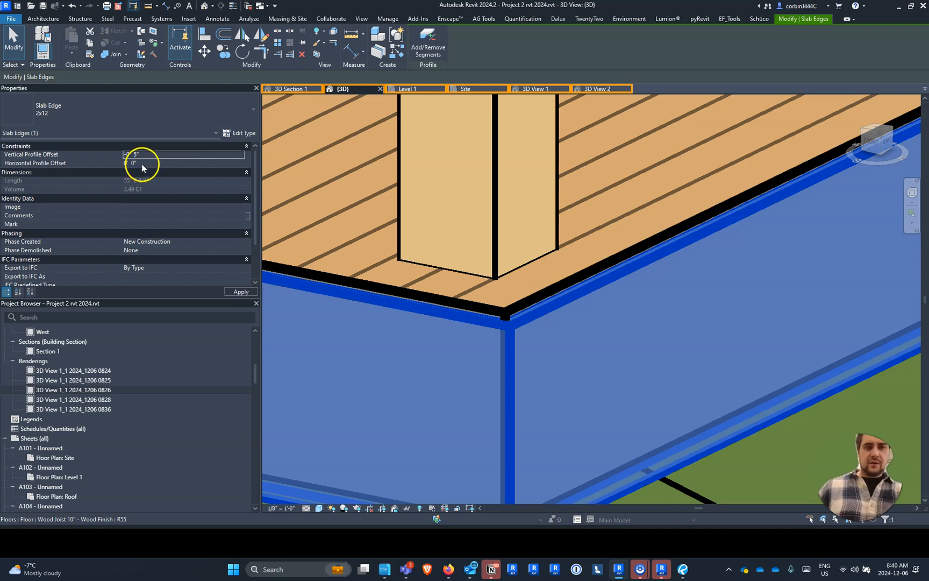
pyautogui.click(138, 156)
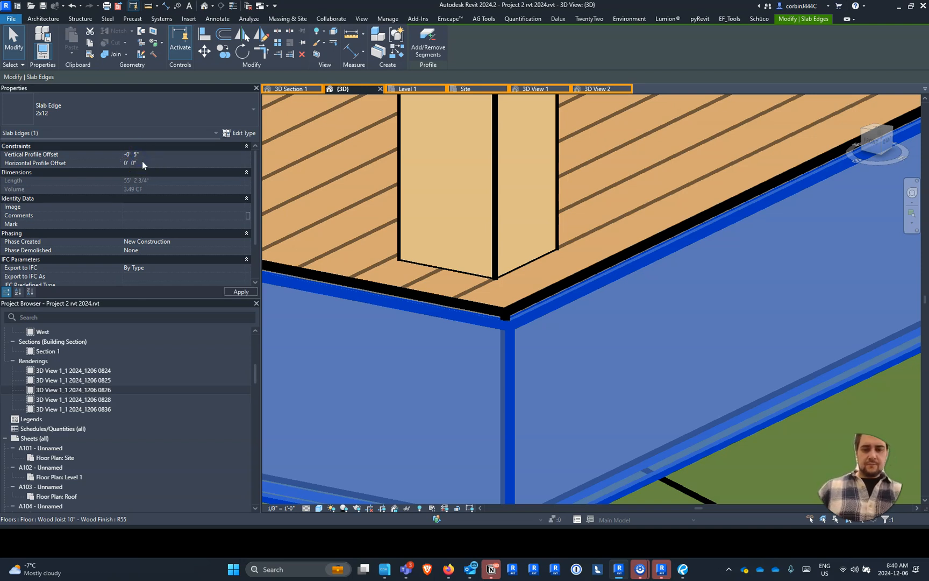
pyautogui.write('.2')
pyautogui.press('Return')
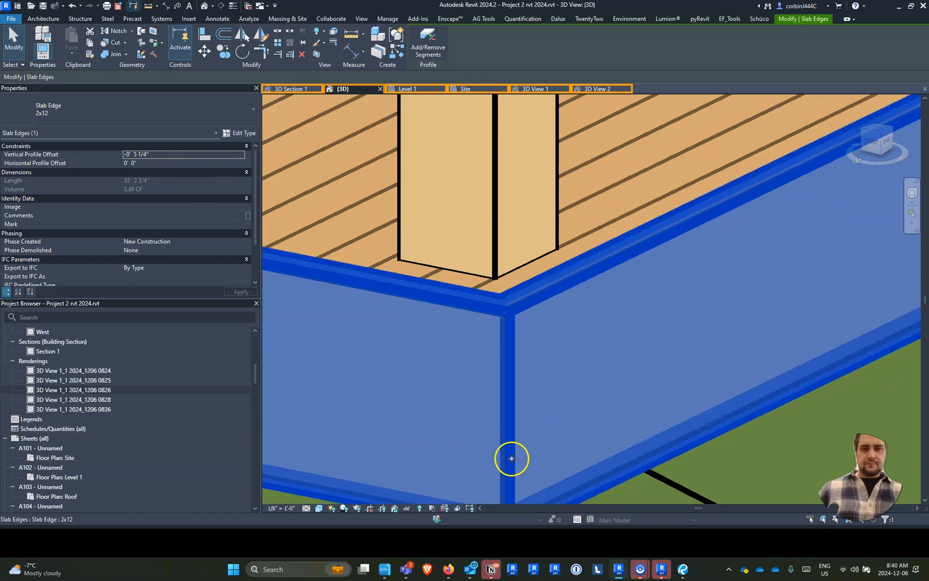
pyautogui.click(151, 155)
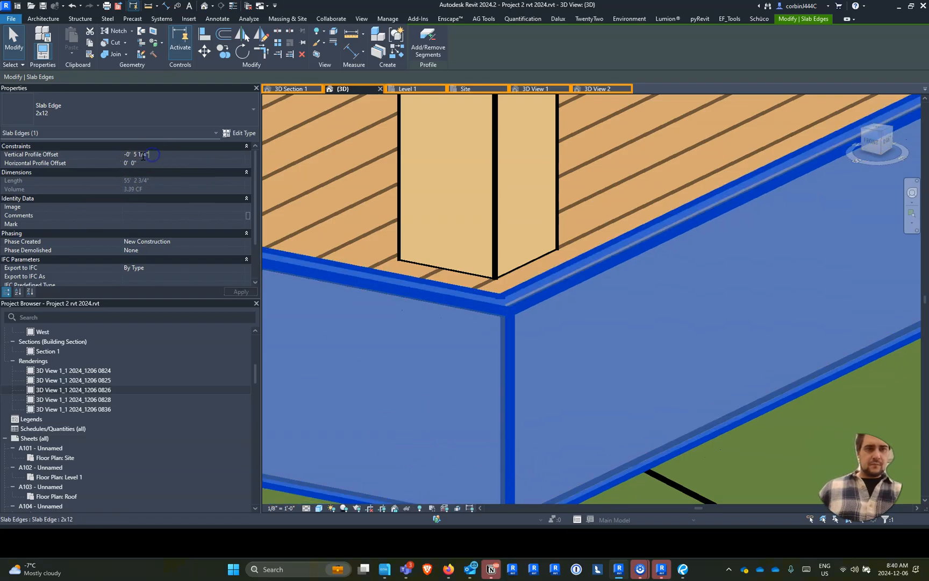
pyautogui.click(138, 157)
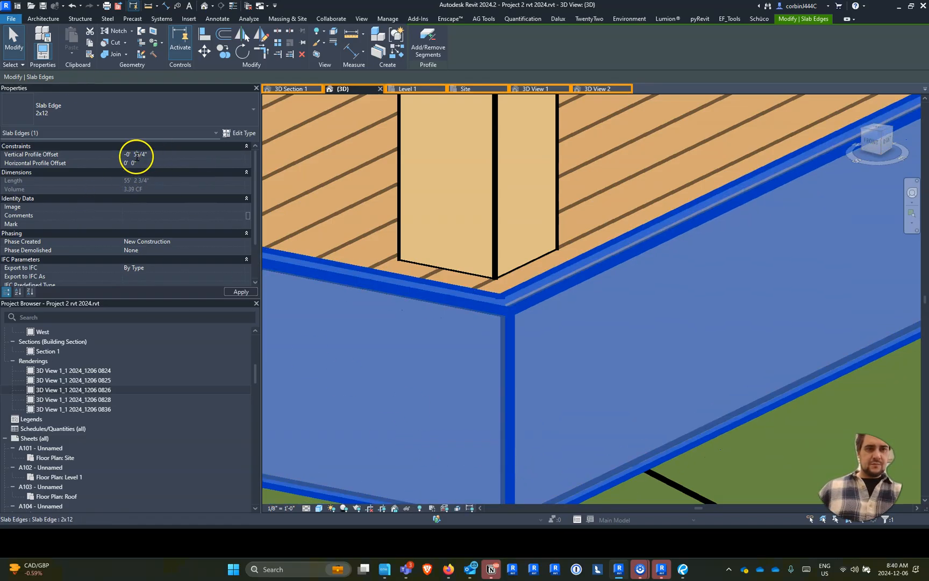
pyautogui.press('Return')
pyautogui.scroll(-3, 438, 308)
pyautogui.press('Escape')
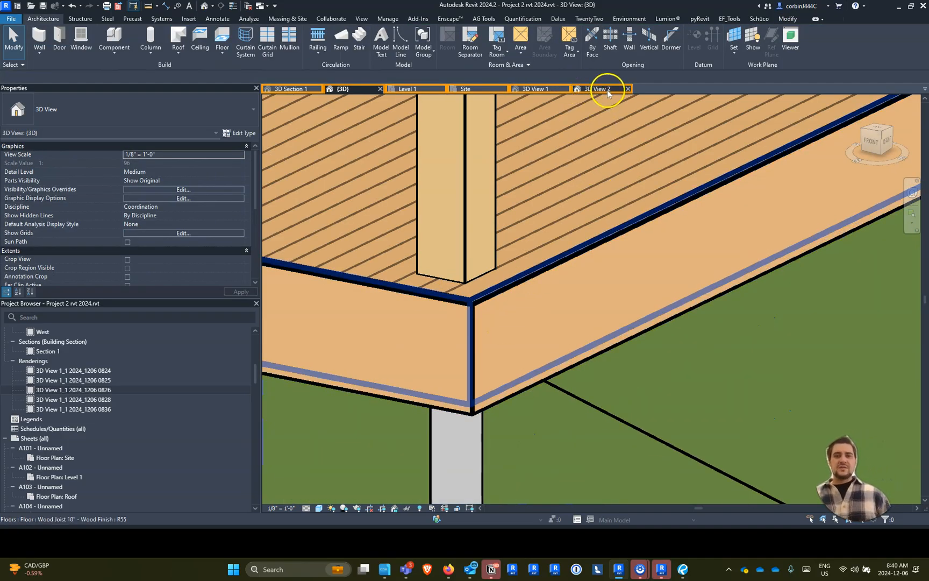
# - Examine the deck edge in 3D View 1 and in the saved rendering 3D View 1_1 2024_1206 0836
pyautogui.click(551, 89)
pyautogui.scroll(4, 502, 473)
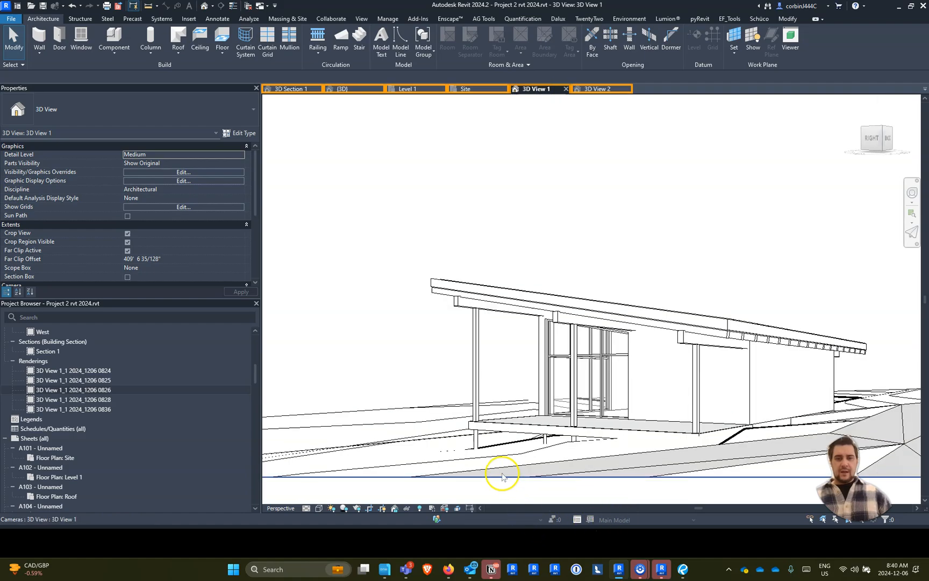
pyautogui.click(69, 419)
pyautogui.doubleClick(69, 409)
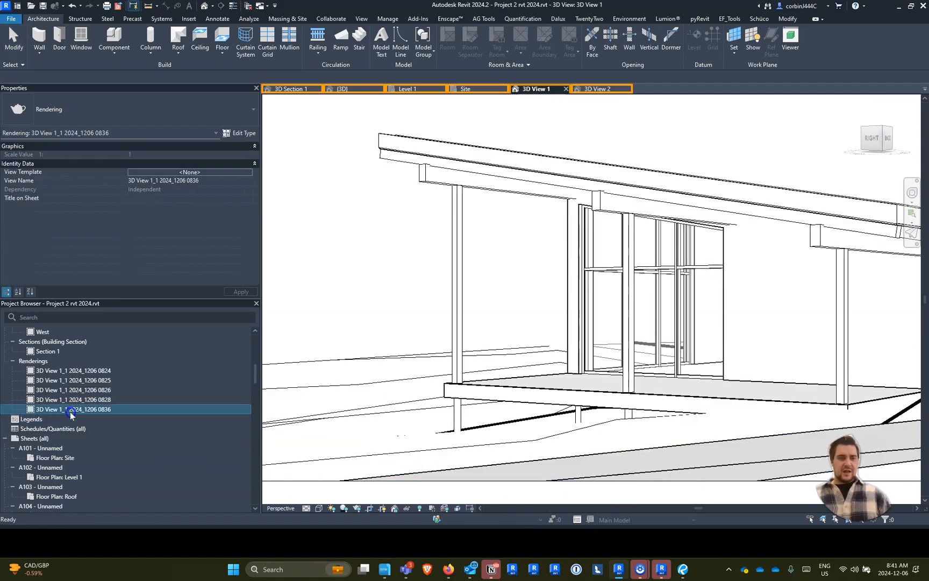
pyautogui.scroll(3, 567, 444)
pyautogui.scroll(3, 567, 444)
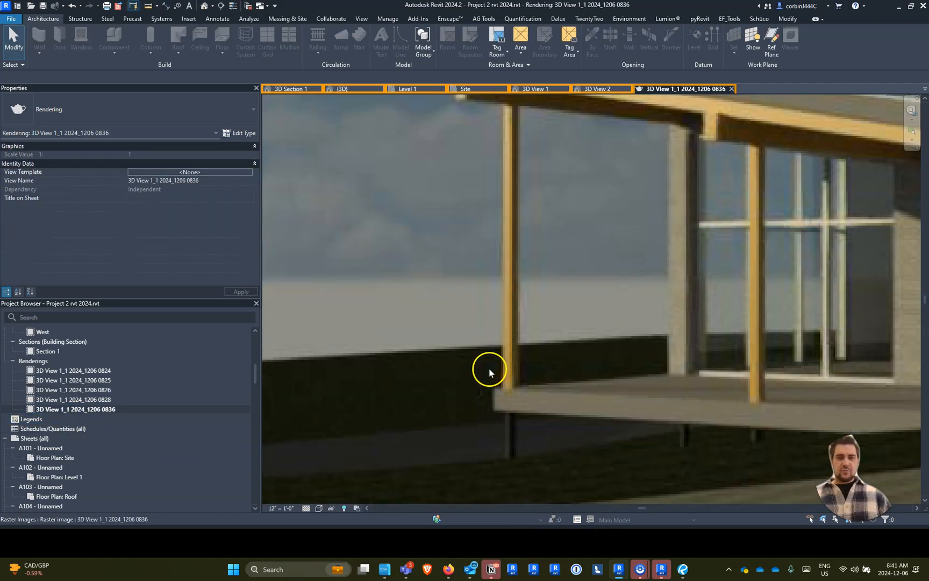
pyautogui.scroll(-6, 540, 417)
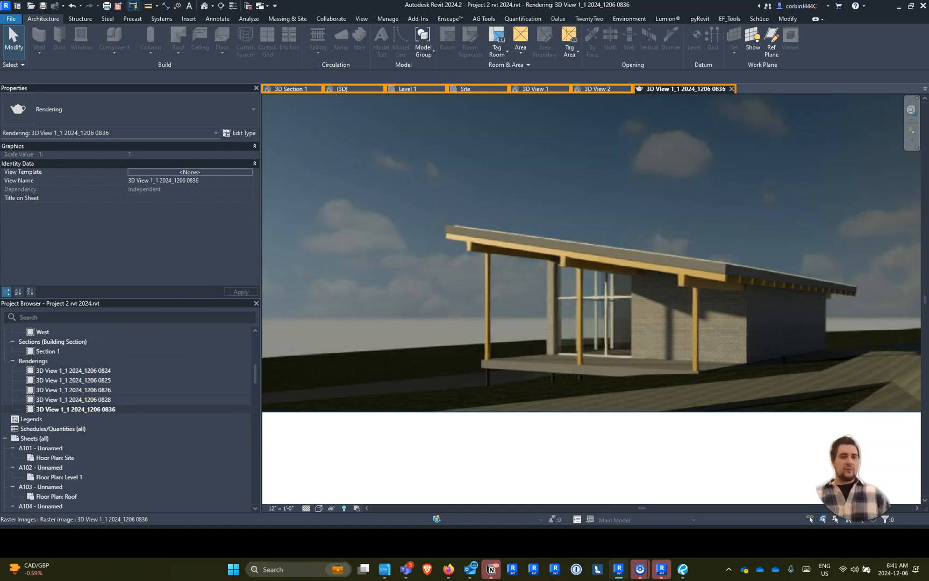
# - Render 3D View 1 at high quality and screen resolution
pyautogui.click(360, 19)
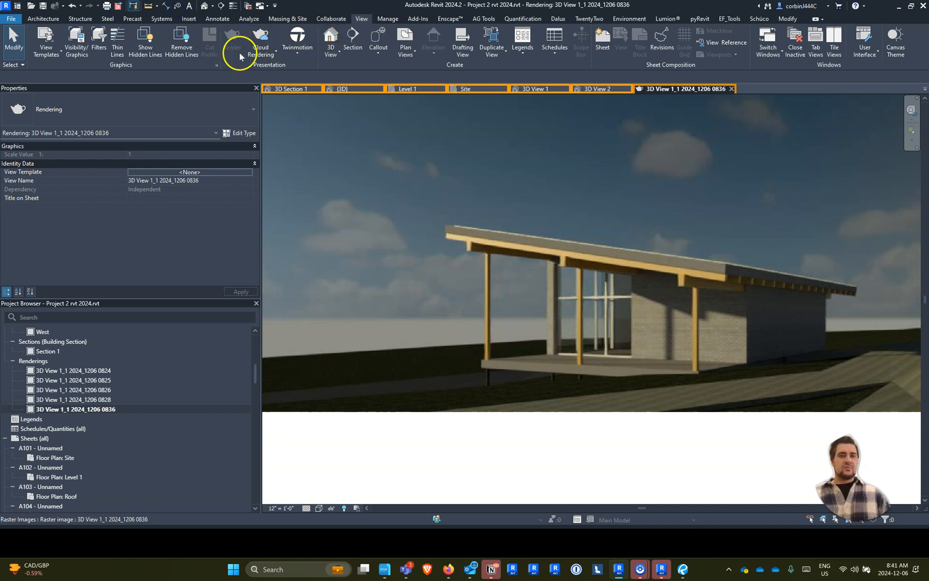
pyautogui.click(539, 90)
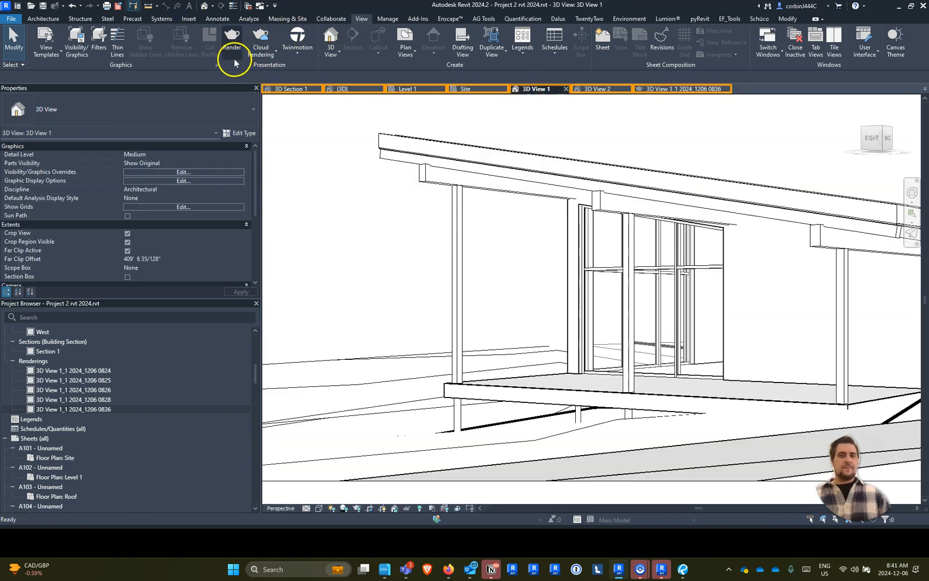
pyautogui.click(233, 43)
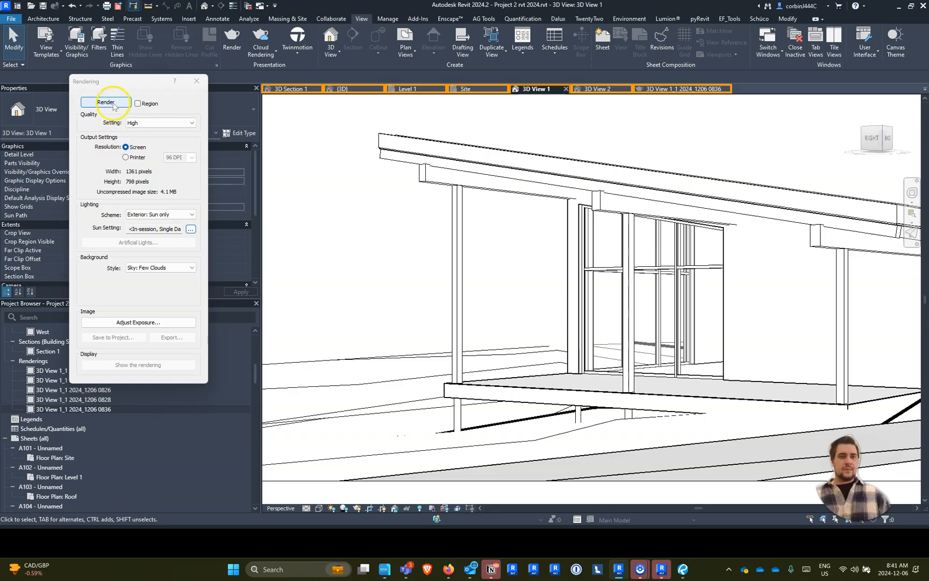
pyautogui.click(108, 101)
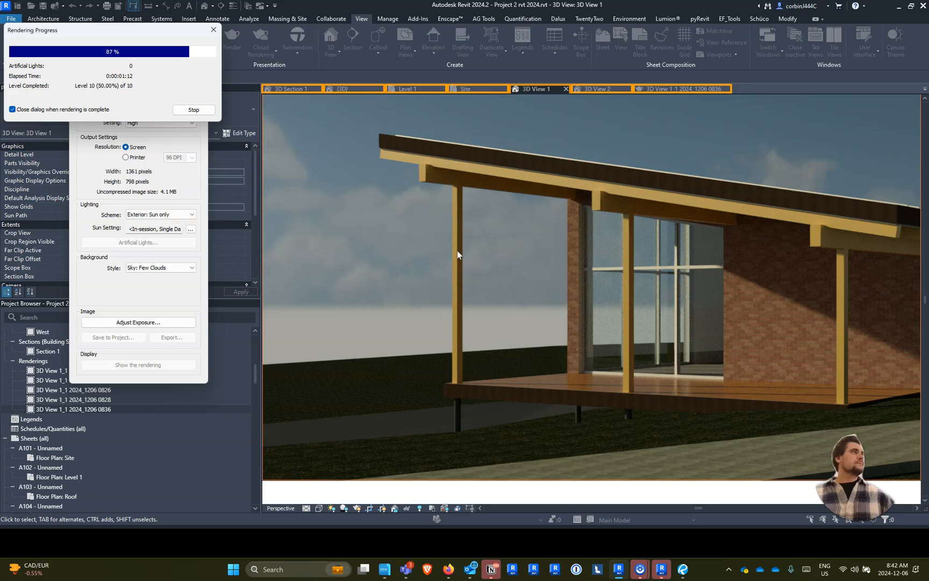
pyautogui.click(461, 245)
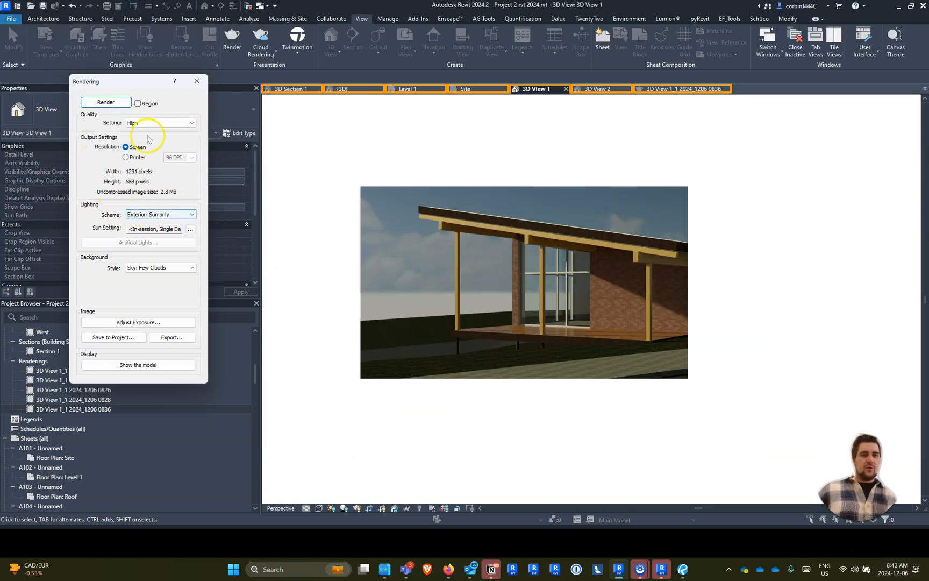
# - Switch the rendering output to printer resolution at 150 DPI and render 3D View 1 again
pyautogui.click(127, 157)
pyautogui.click(172, 157)
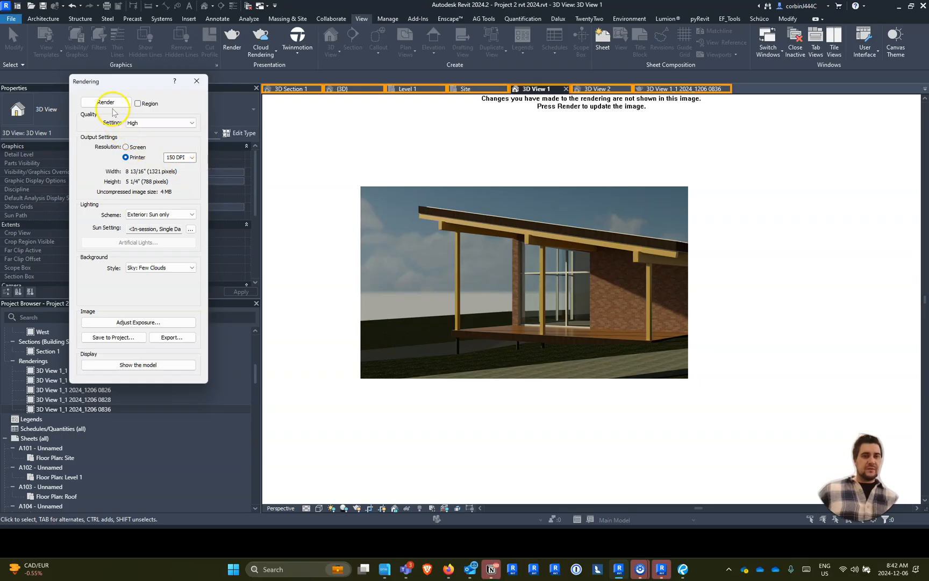
pyautogui.click(106, 103)
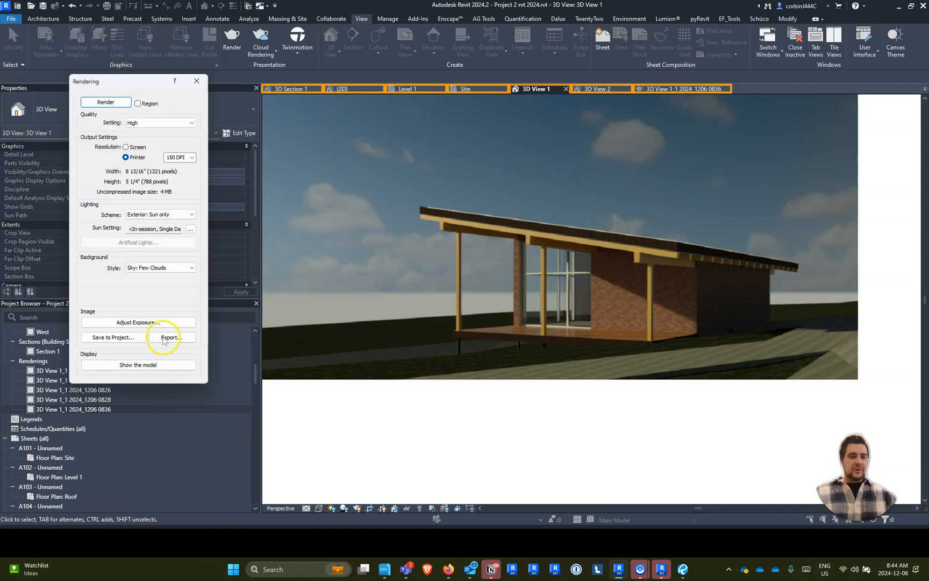
# - Save the 150 DPI rendering to the project as 3D View 1_1 2024_1206 0844
pyautogui.click(113, 337)
pyautogui.write('3D View 1_1 2024_1206 0826')
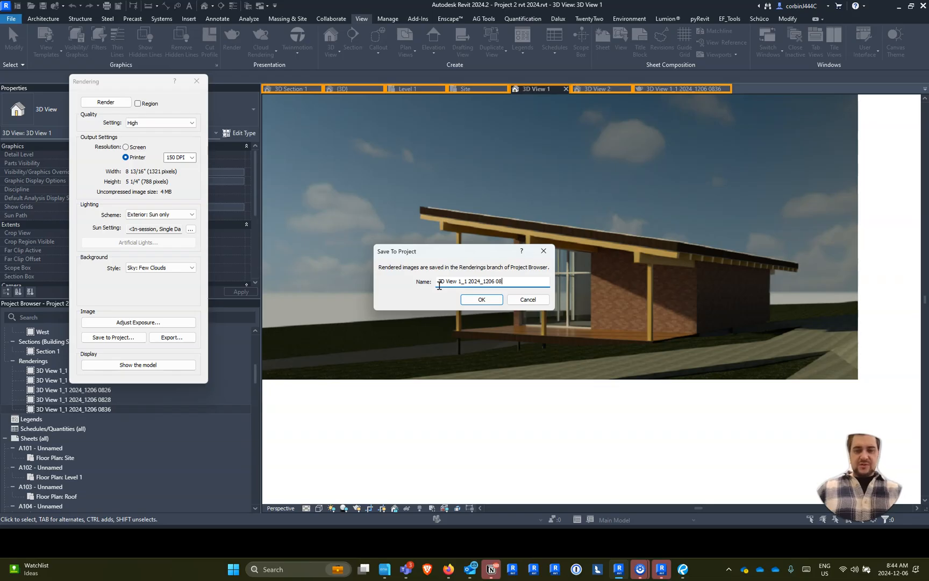
pyautogui.press('Return')
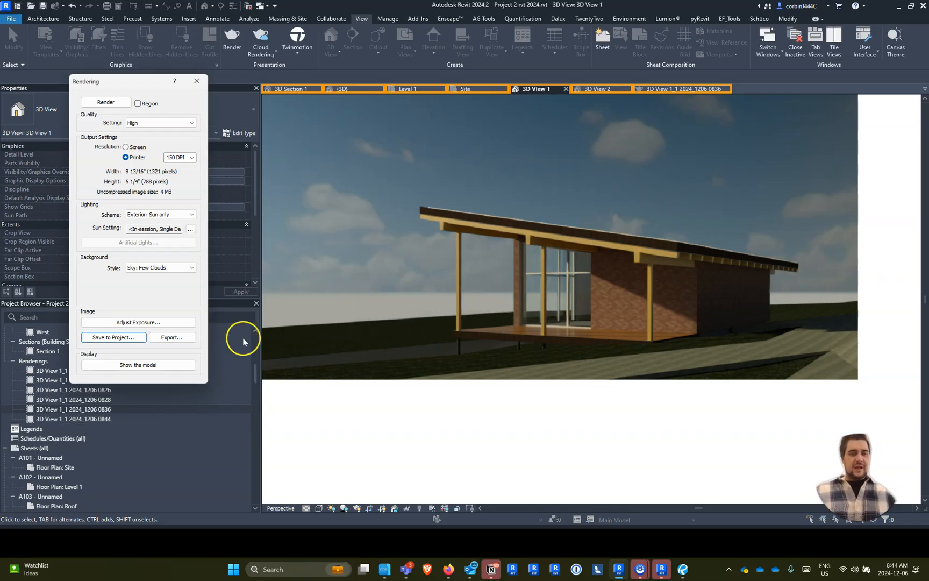
# - Check the file formats offered for exporting the rendered image, without exporting it
pyautogui.click(182, 338)
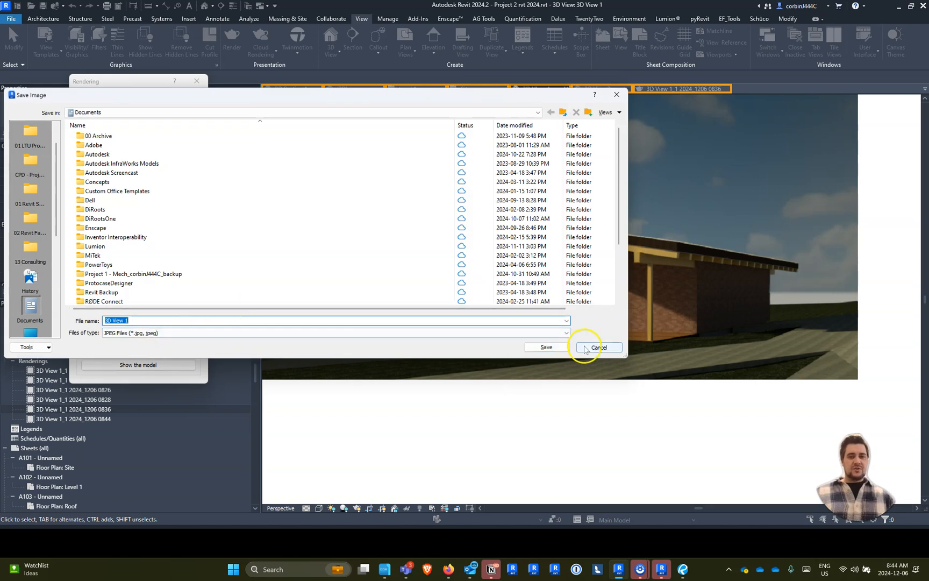
pyautogui.click(514, 334)
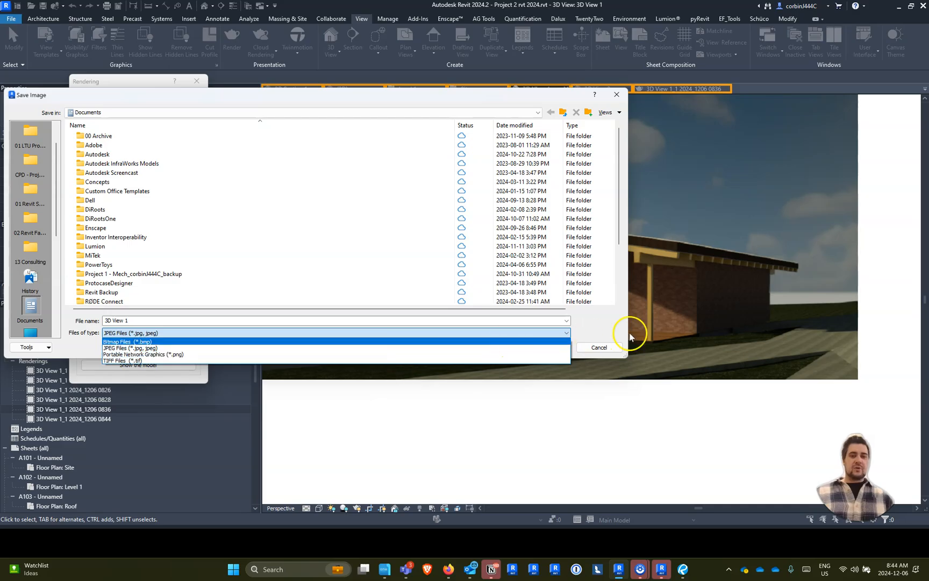
pyautogui.click(602, 318)
pyautogui.click(594, 346)
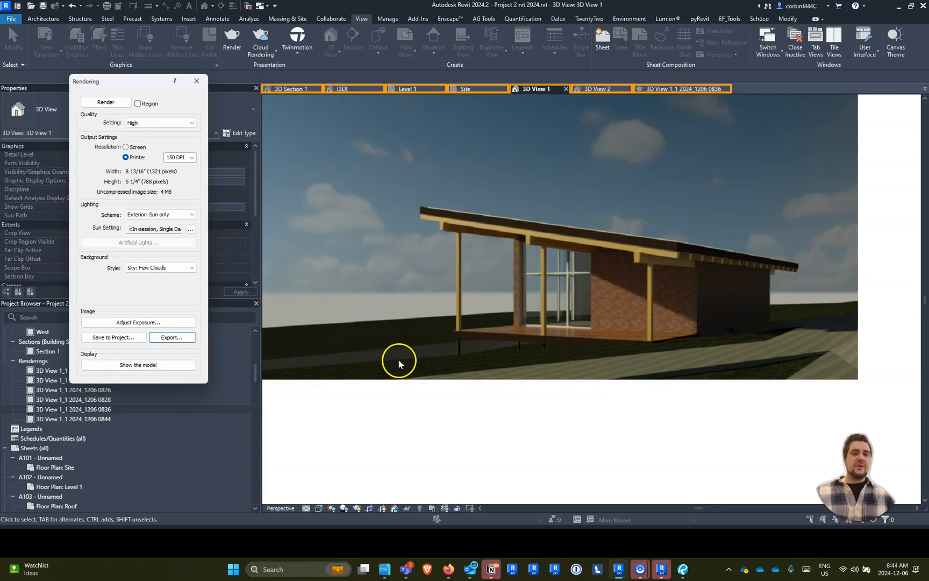
# - Set the rendering background style to Transparent and dismiss the prompt for saving the image to the project
pyautogui.click(183, 267)
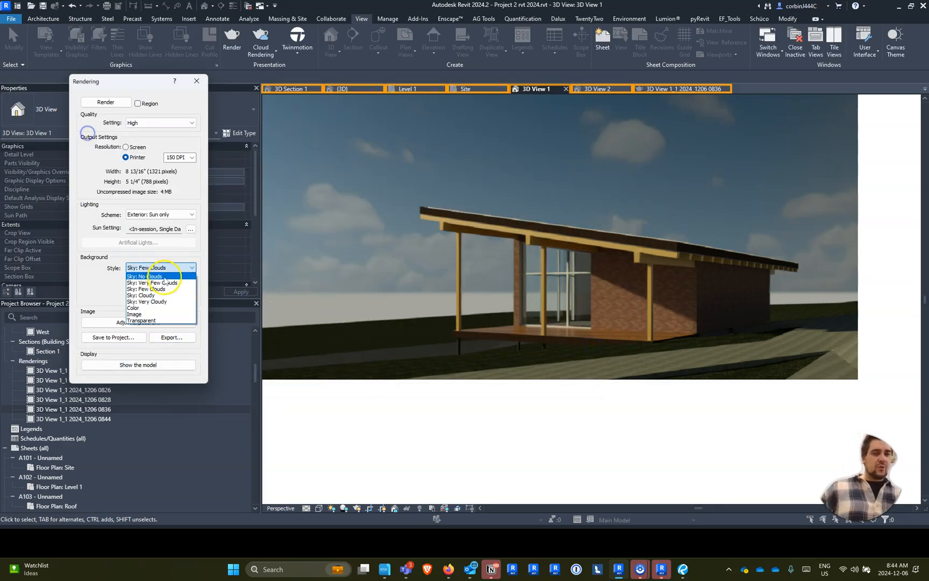
pyautogui.click(162, 320)
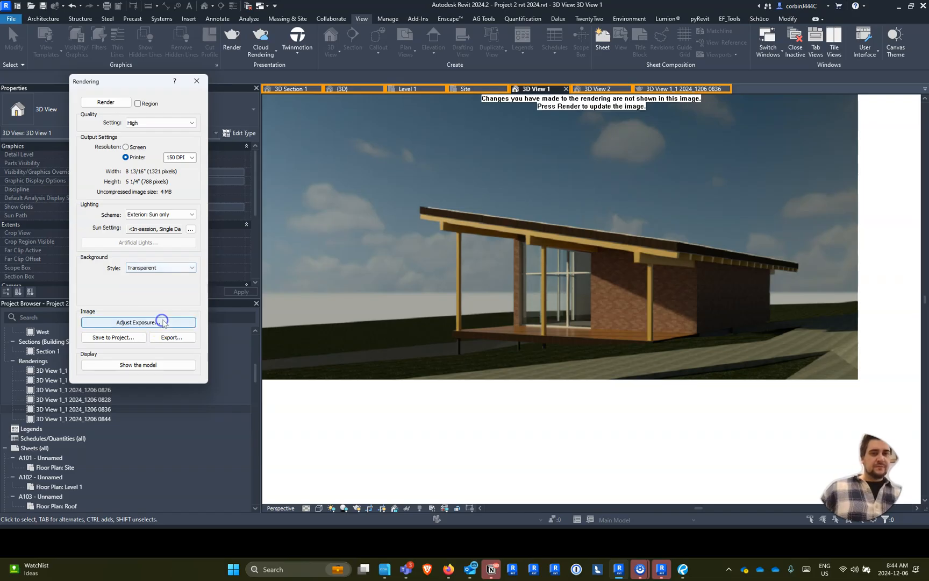
pyautogui.click(140, 337)
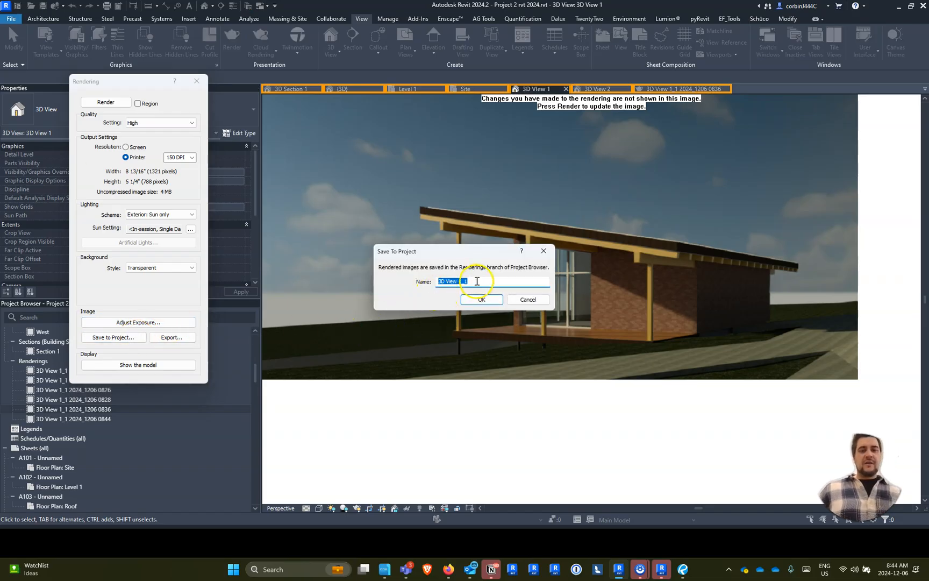
pyautogui.click(480, 299)
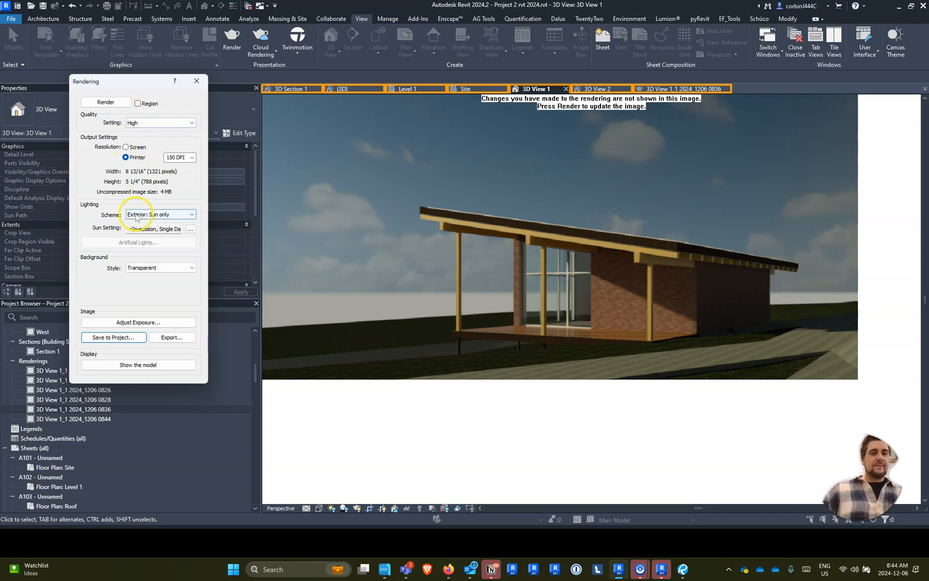
# - Compare the saved rendering 3D View 1_1 2024_1206 0844 with the first one, 3D View 1_1 2024_1206 0824
pyautogui.scroll(-4, 393, 205)
pyautogui.scroll(5, 494, 188)
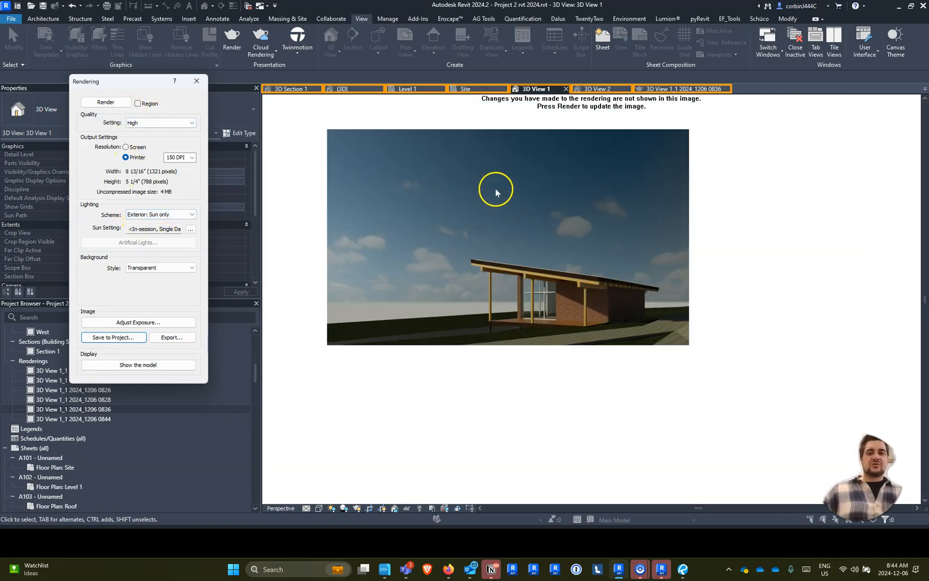
pyautogui.scroll(-2, 467, 418)
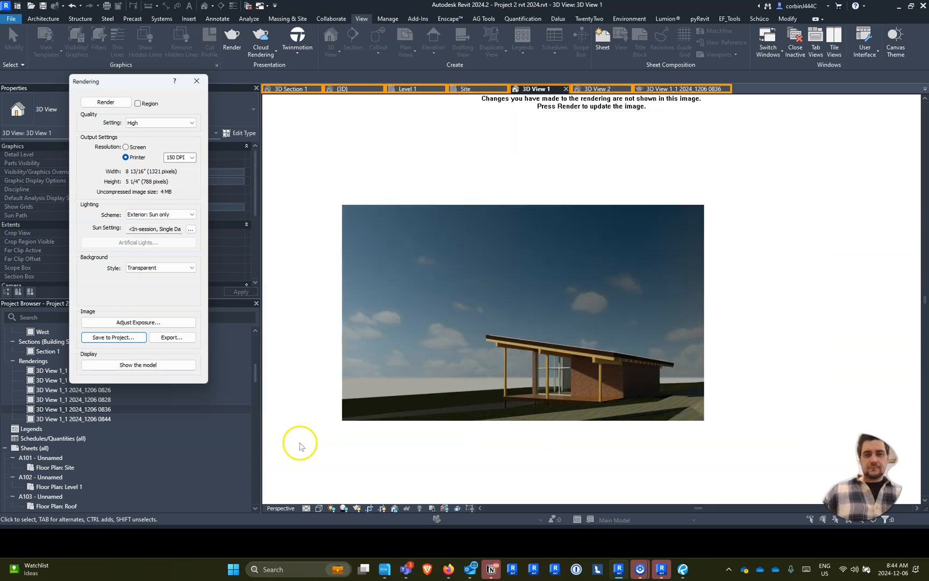
pyautogui.doubleClick(75, 419)
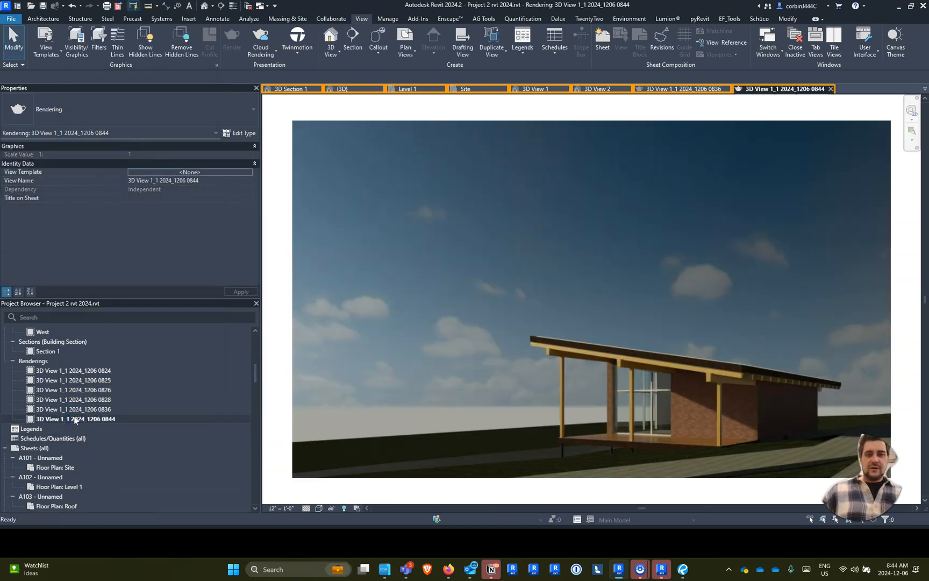
pyautogui.doubleClick(90, 371)
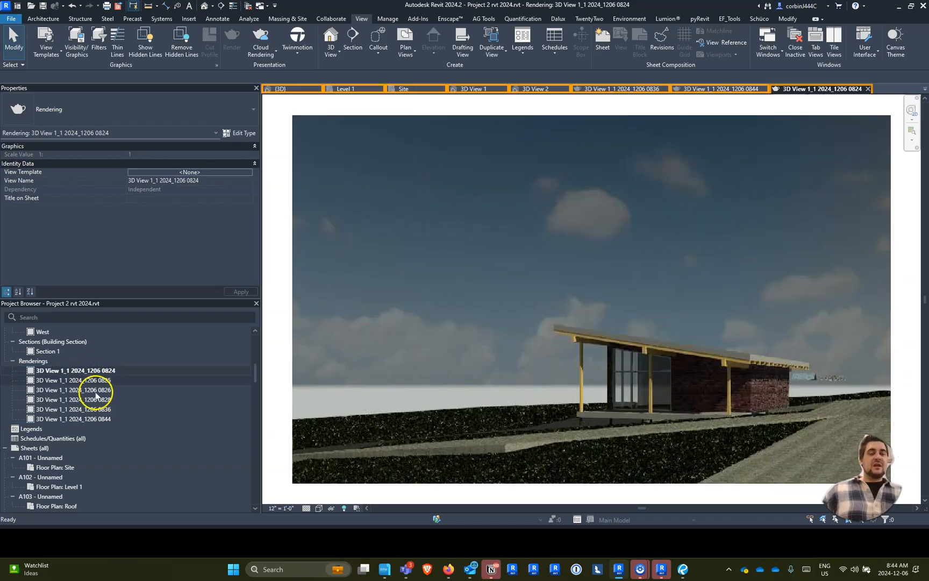
pyautogui.click(99, 419)
pyautogui.doubleClick(98, 418)
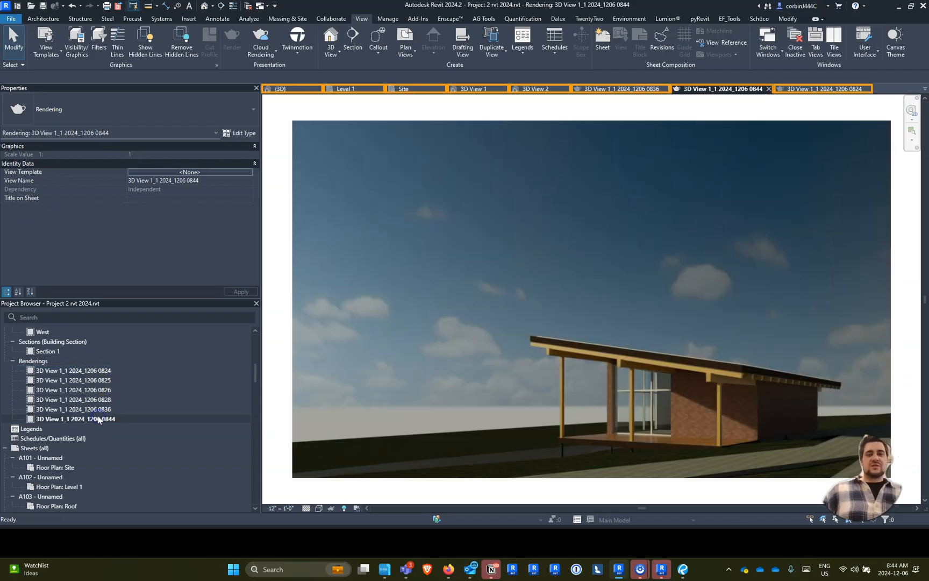
pyautogui.doubleClick(100, 372)
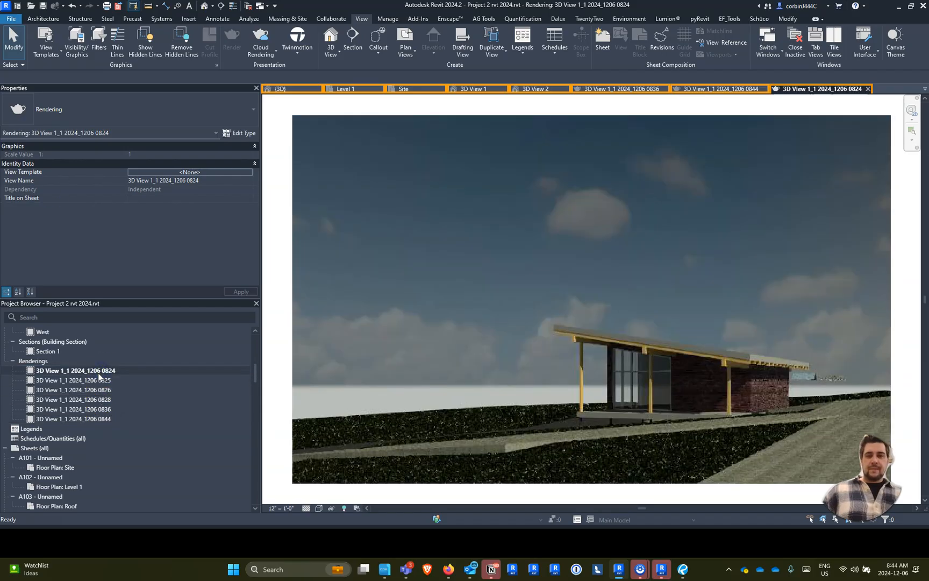
pyautogui.click(80, 420)
pyautogui.doubleClick(80, 421)
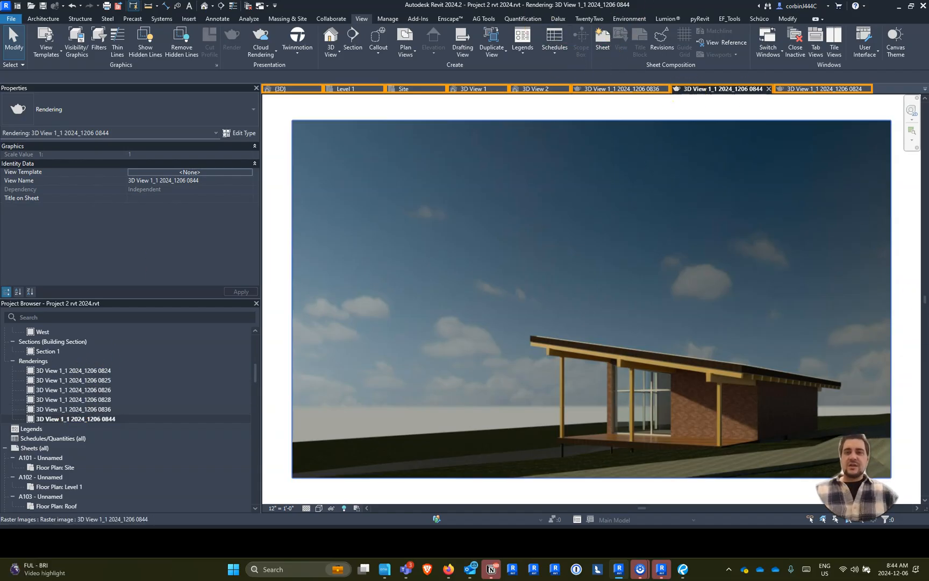
# - Close all the open saved rendering views
pyautogui.click(768, 89)
pyautogui.click(732, 89)
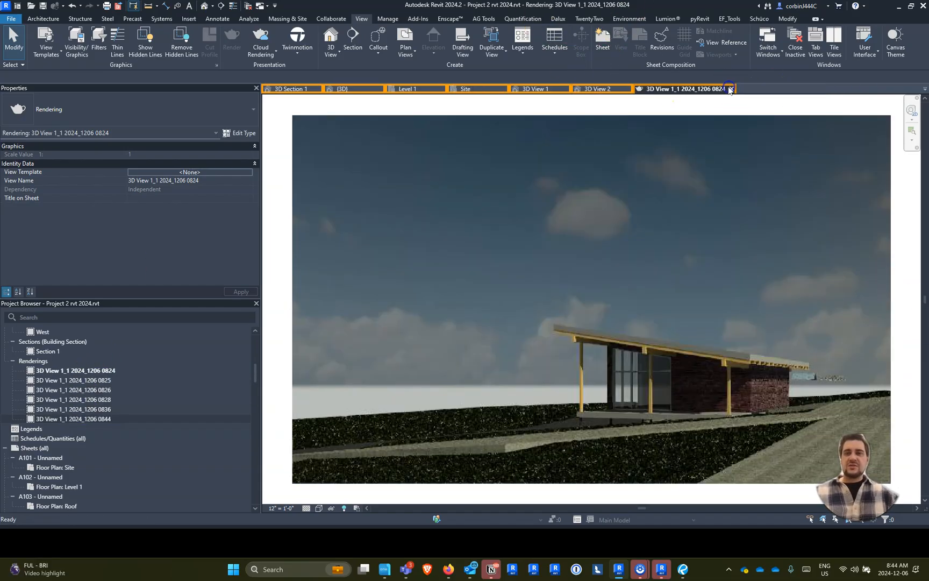
pyautogui.click(730, 89)
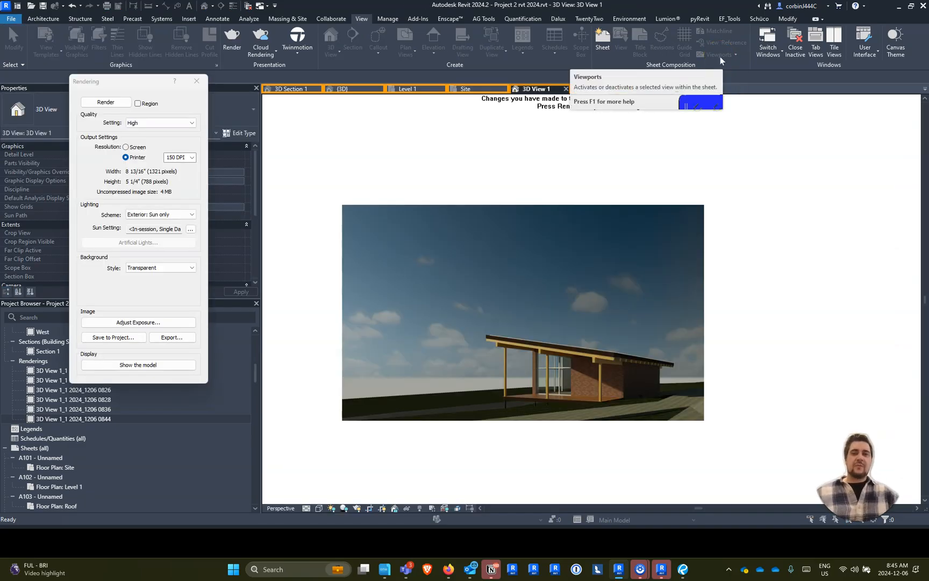
# - Switch to the Site floor plan and reveal its hidden elements so the underlay's tree locations can be used
pyautogui.click(343, 90)
pyautogui.click(458, 90)
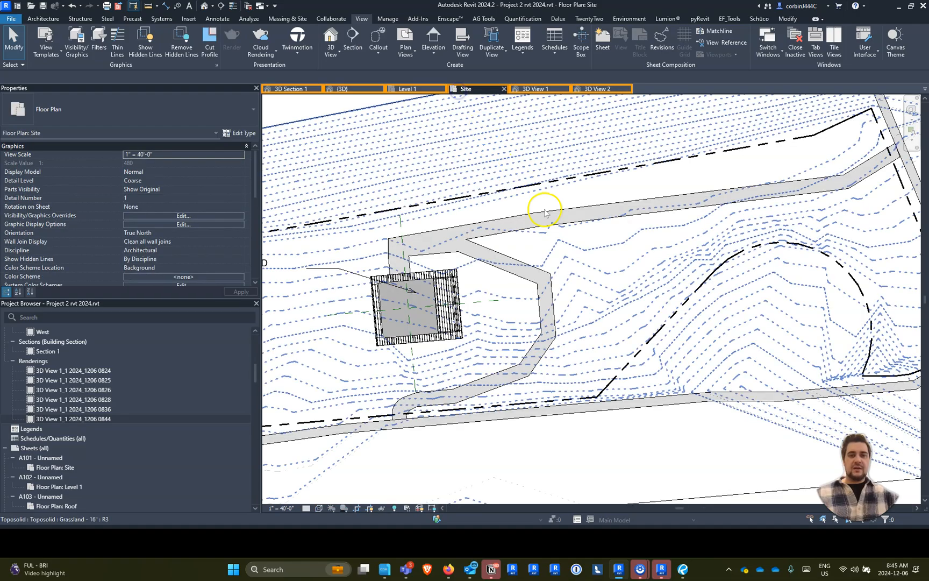
pyautogui.click(319, 508)
pyautogui.click(334, 449)
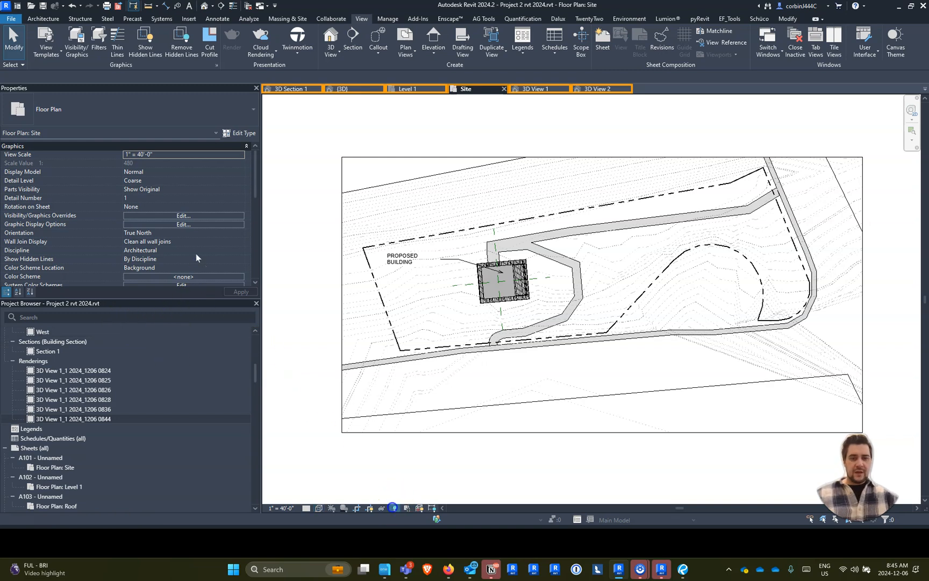
pyautogui.click(394, 508)
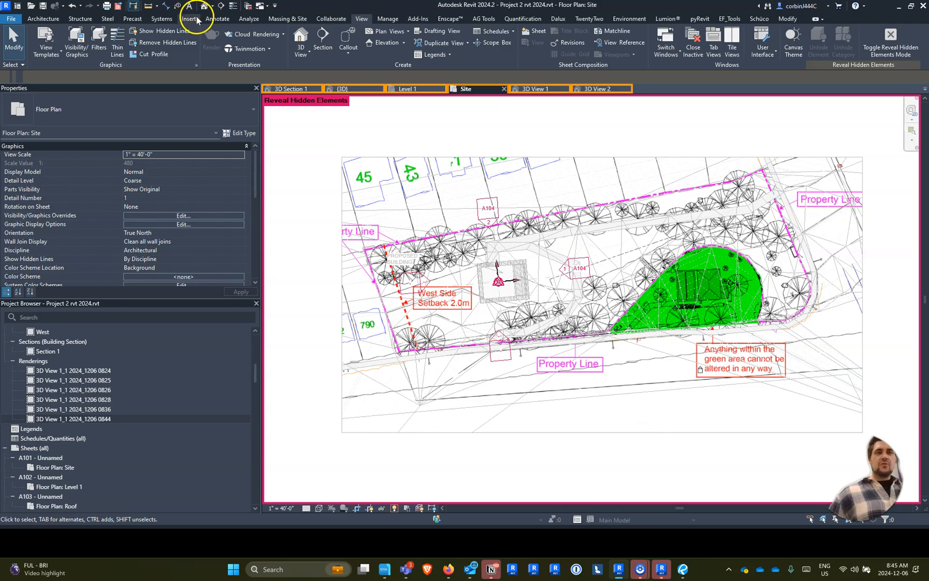
# - Start placing a component and look through the loaded RPC Tree - Deciduous types
pyautogui.click(43, 18)
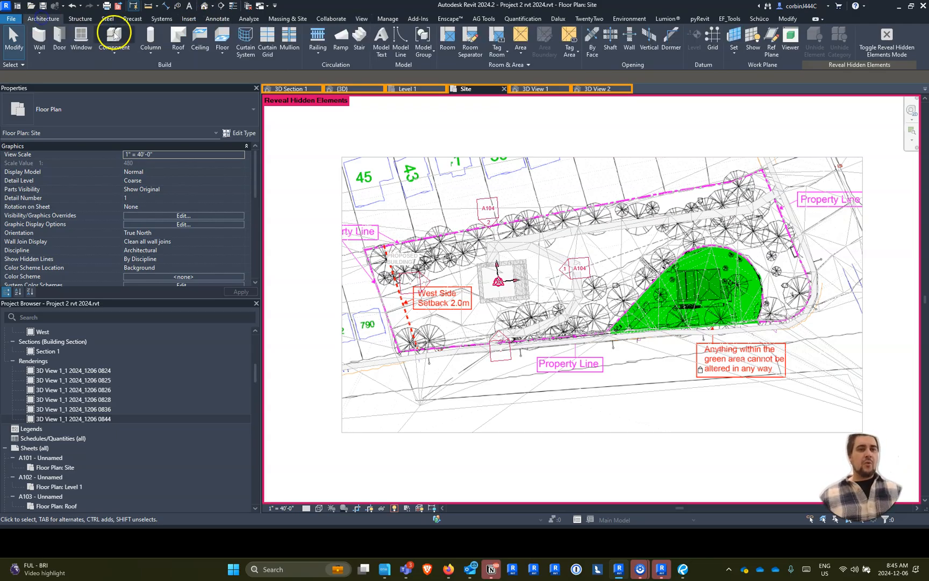
pyautogui.click(112, 36)
pyautogui.click(97, 98)
pyautogui.scroll(-15, 65, 245)
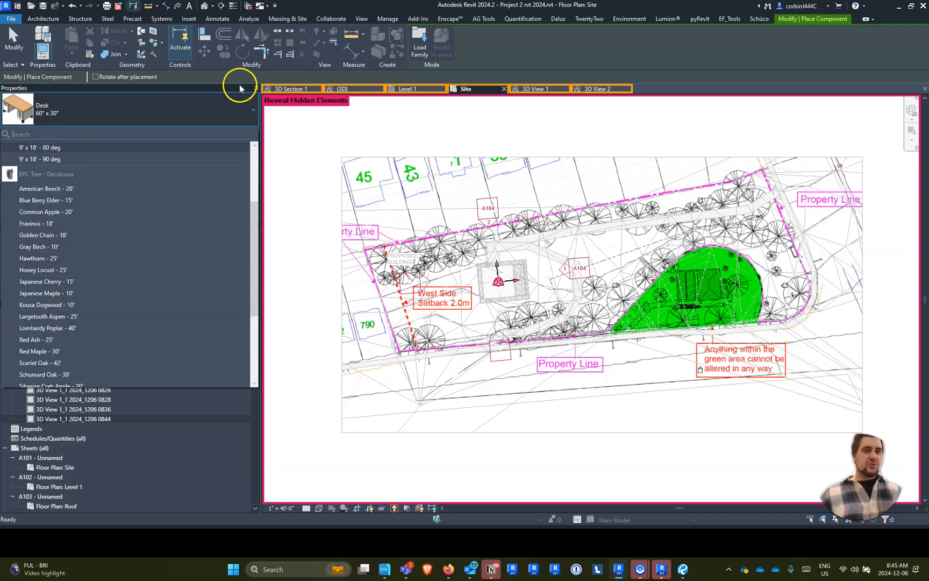
# - Search the Autodesk family library for "tree" and load the Tree - Conifer and Tree - Deciduous families
pyautogui.click(362, 19)
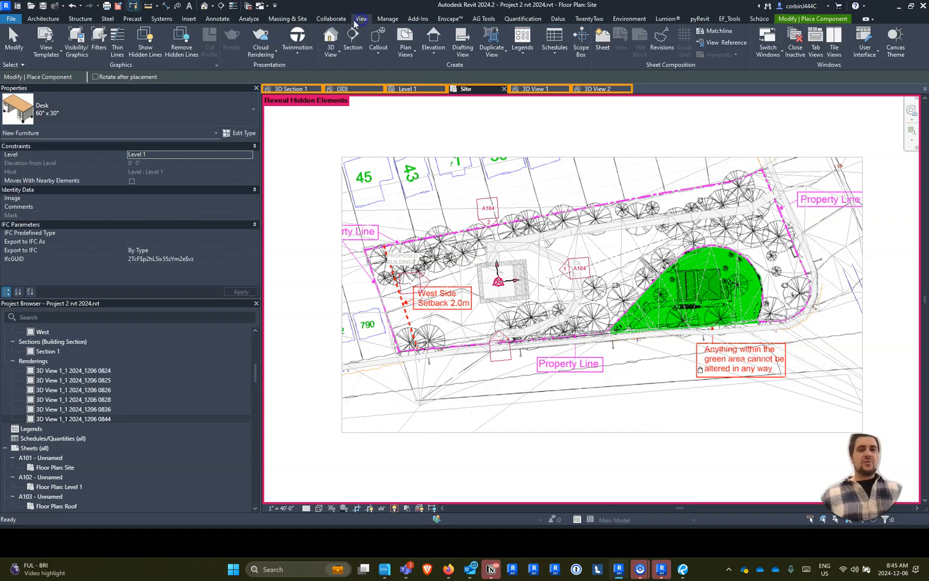
pyautogui.click(189, 19)
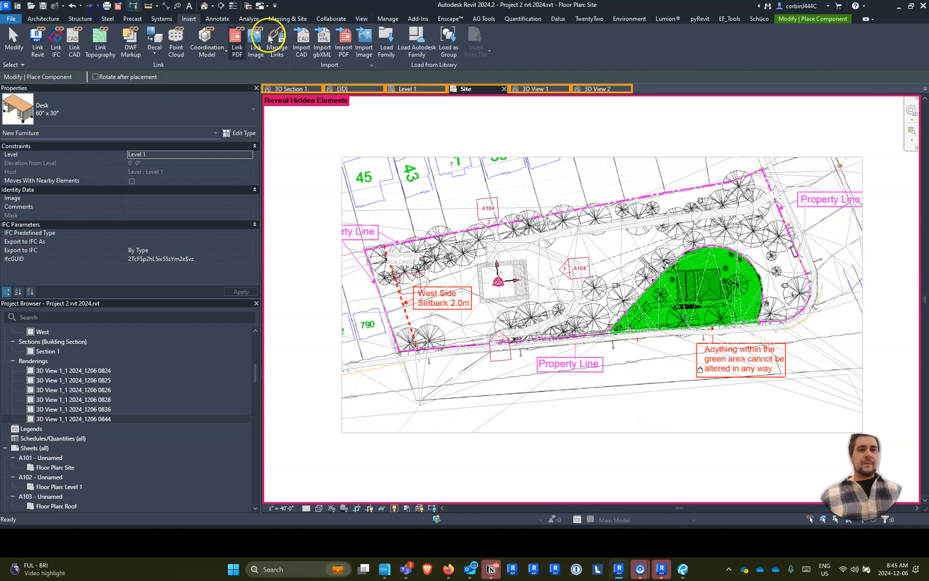
pyautogui.click(414, 40)
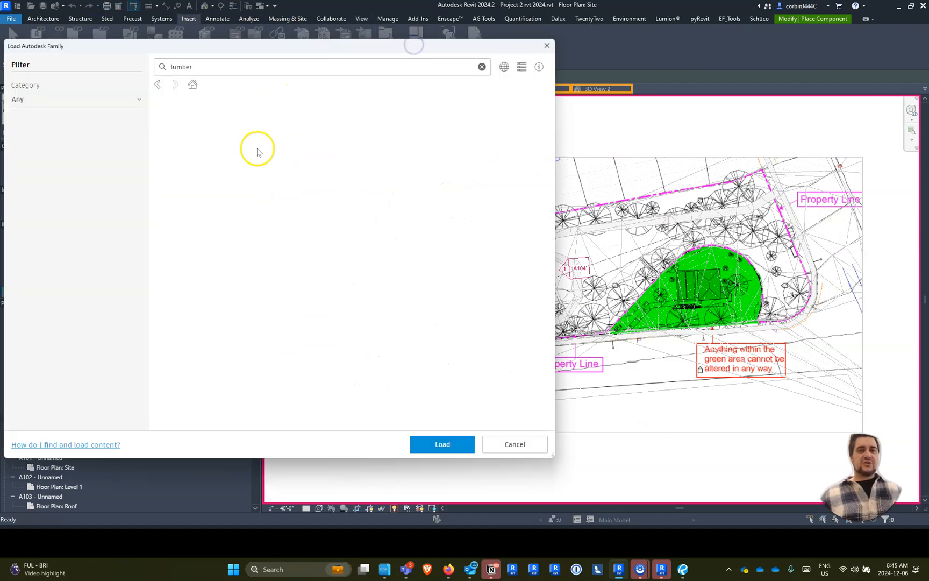
pyautogui.doubleClick(198, 69)
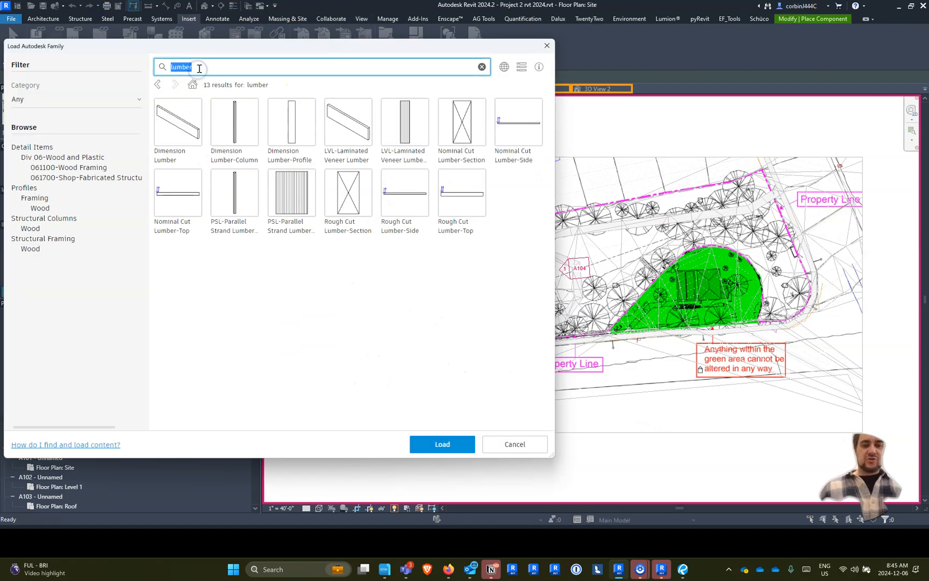
pyautogui.write('tree')
pyautogui.press('Return')
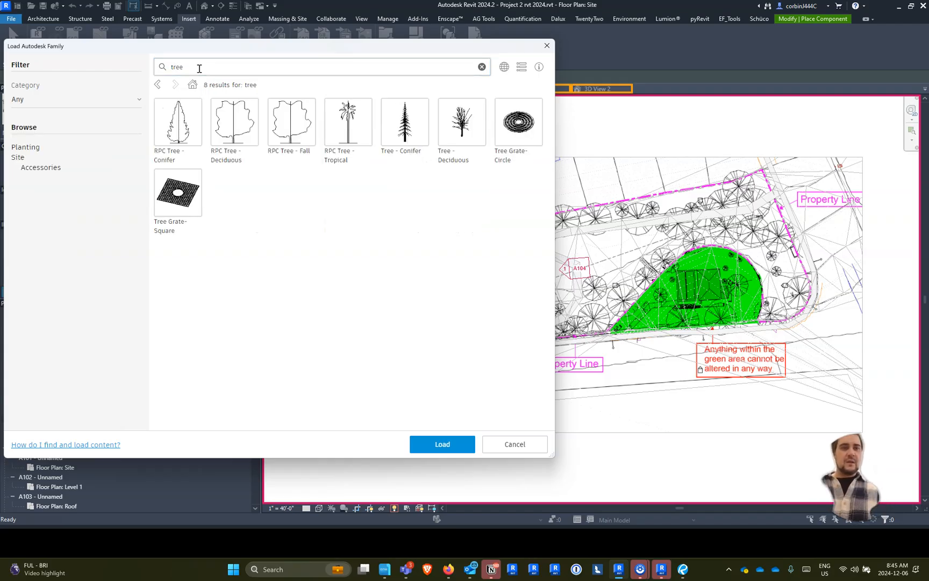
pyautogui.click(389, 122)
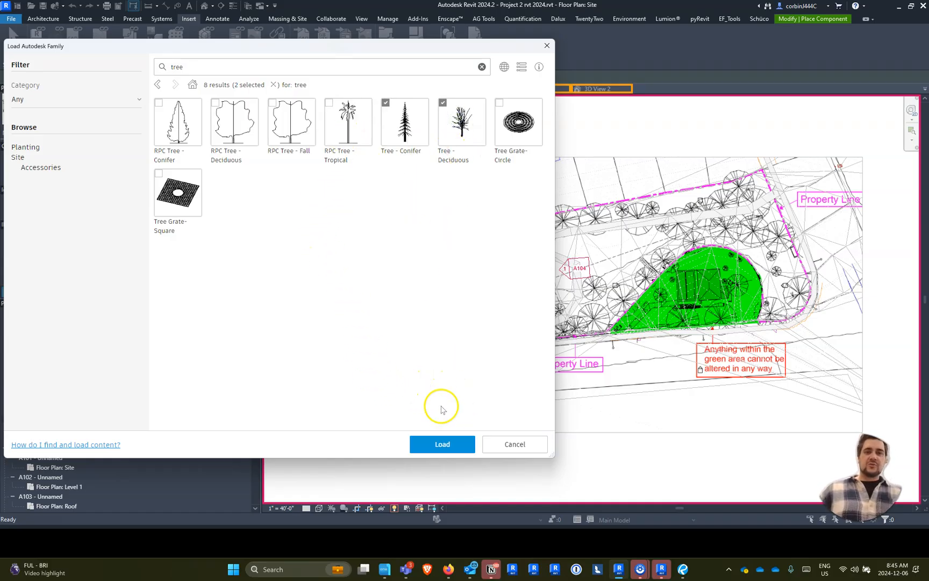
pyautogui.click(443, 445)
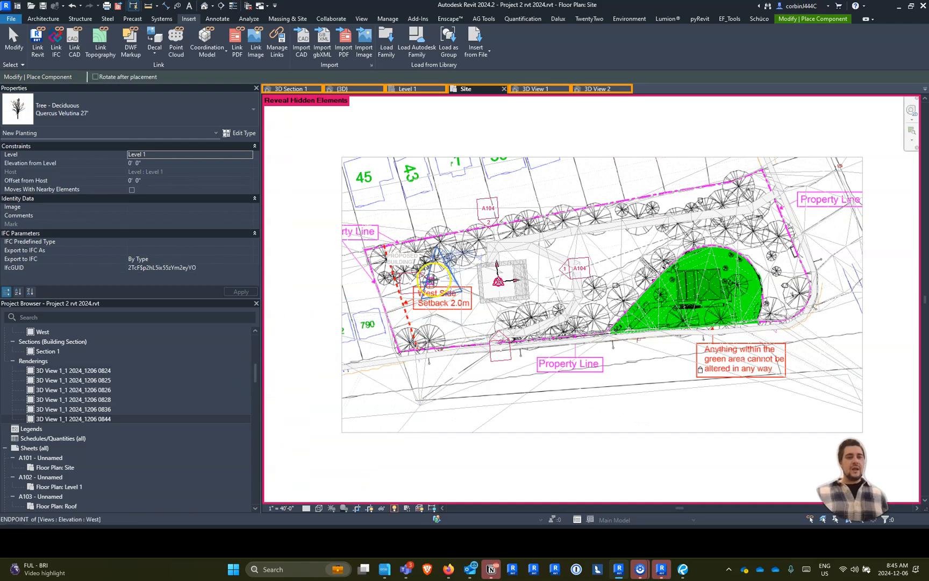
# - Place one Tree - Deciduous Quercus Velutina 27' on the small tree symbol northwest of the proposed building
pyautogui.scroll(5, 446, 255)
pyautogui.scroll(2, 456, 259)
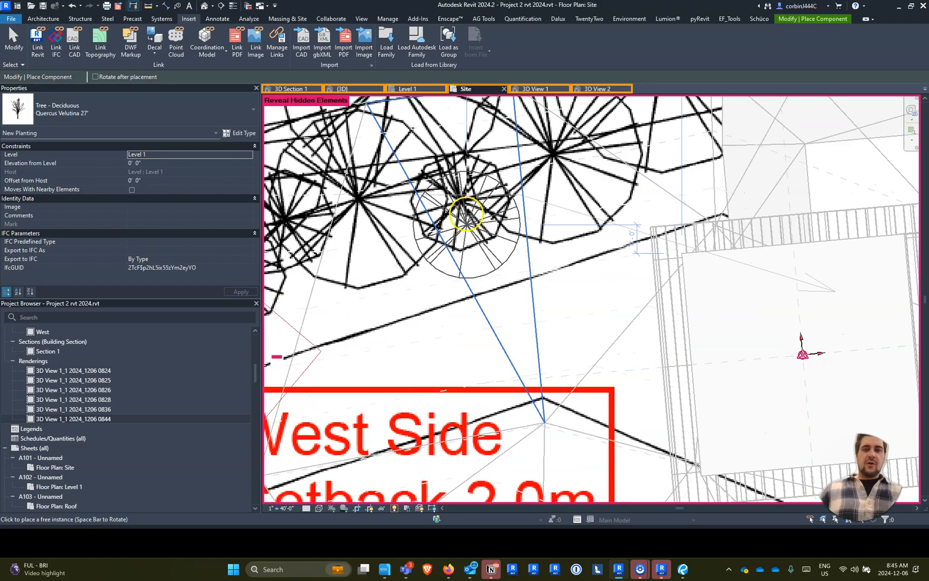
pyautogui.click(457, 197)
pyautogui.press('Escape')
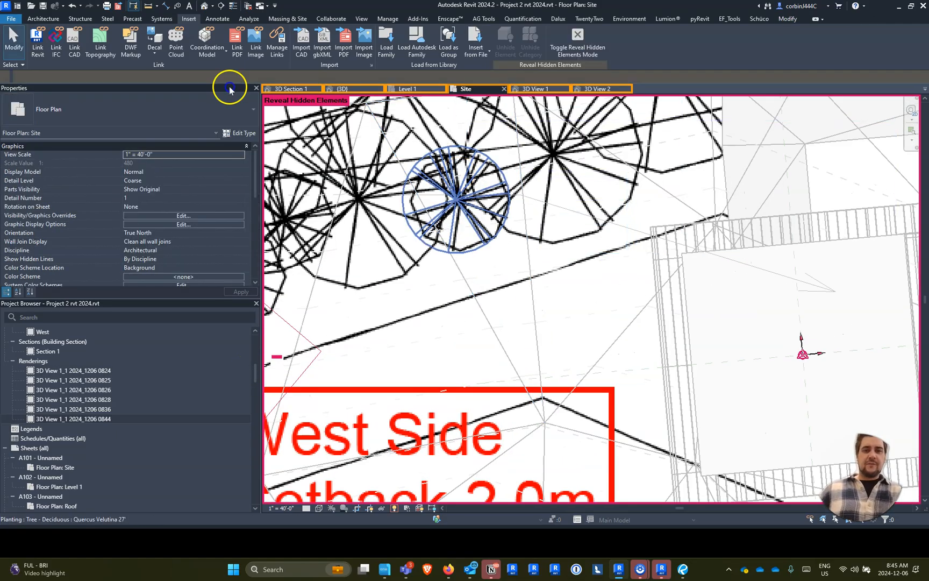
# - Change the placed tree's type to RPC Tree - Deciduous Gray Birch - 10'
pyautogui.click(98, 112)
pyautogui.scroll(5, 60, 245)
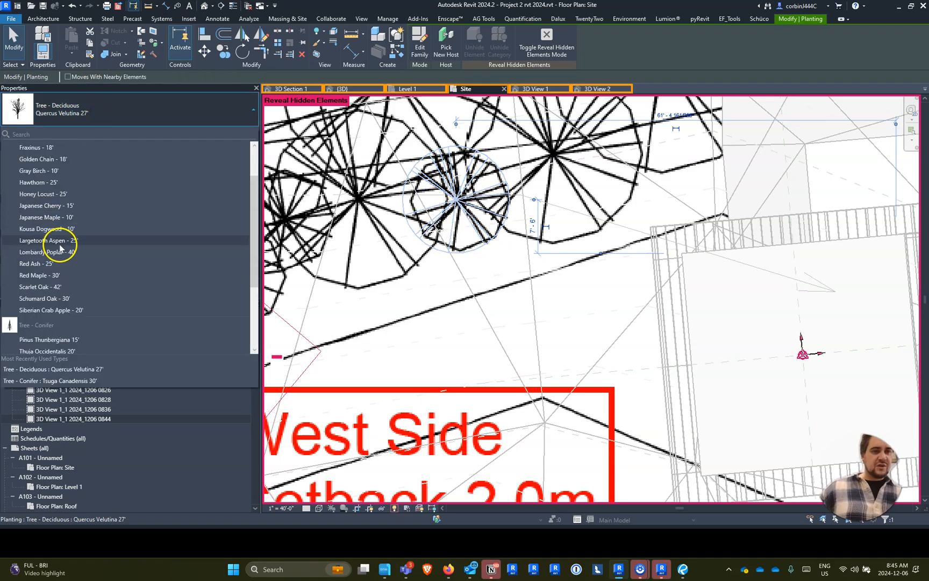
pyautogui.click(63, 227)
pyautogui.scroll(-1, 422, 247)
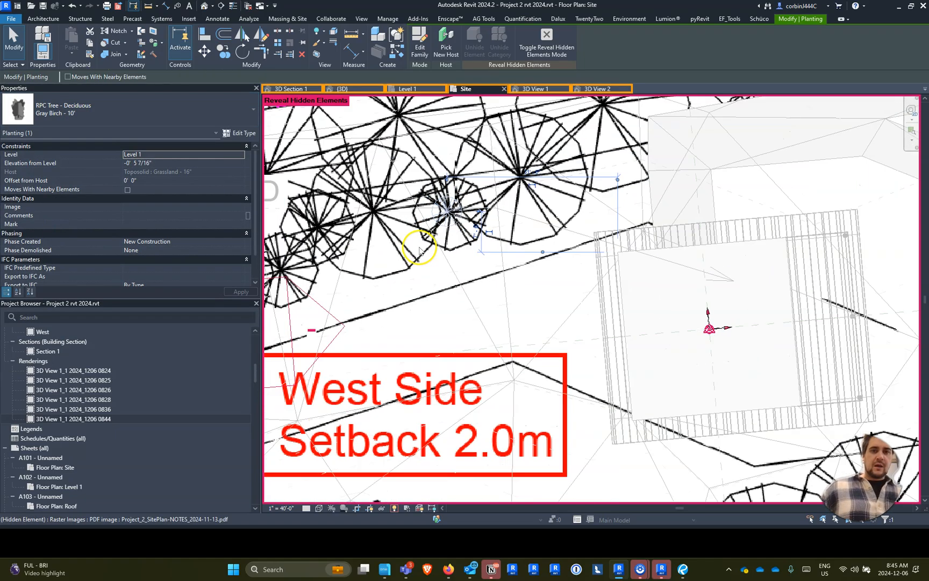
# - Change the placed tree's type to RPC Tree - Deciduous Red Maple - 30'
pyautogui.click(124, 110)
pyautogui.scroll(-3, 57, 256)
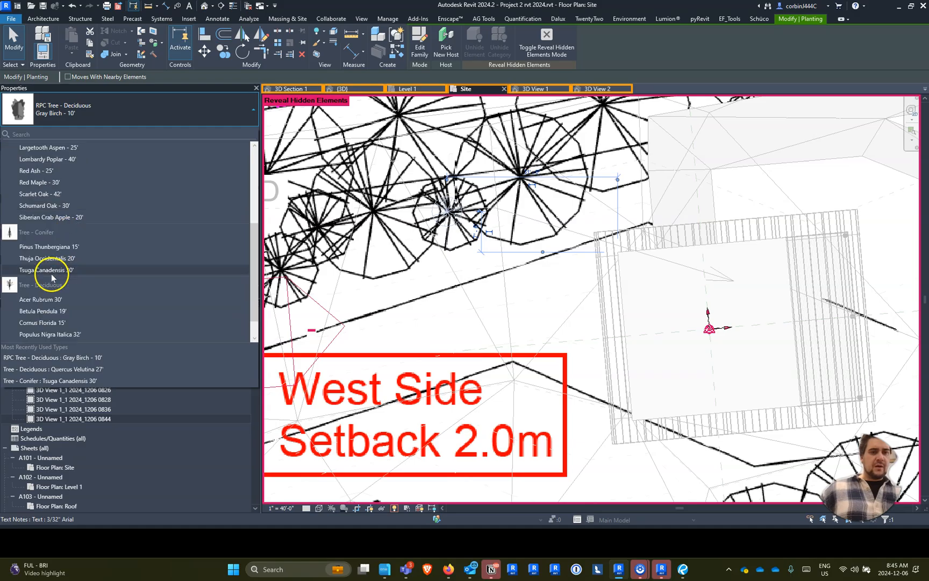
pyautogui.click(60, 185)
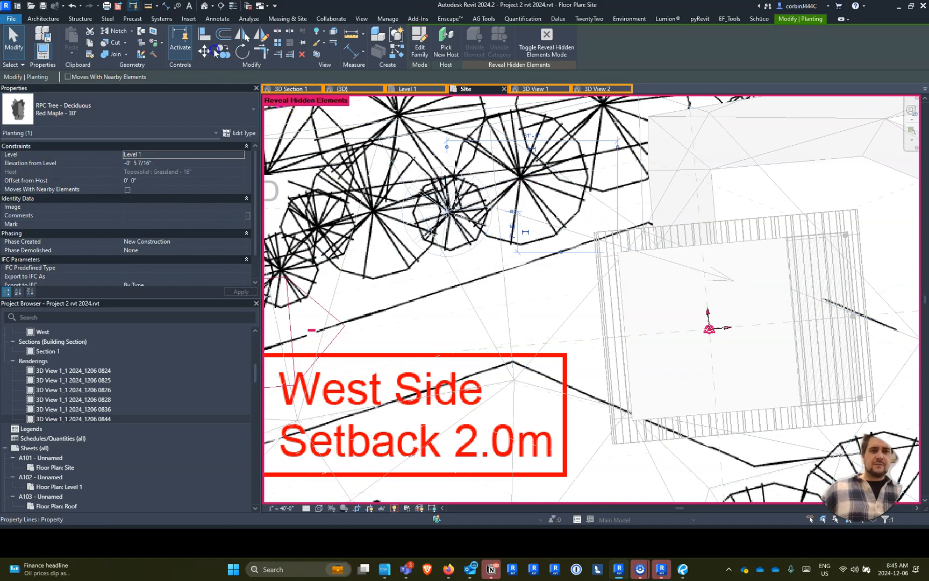
# - Copy the red maple with the Multiple option onto the underlay tree symbols west of the building, up to the site's northwest corner
pyautogui.scroll(-4, 442, 204)
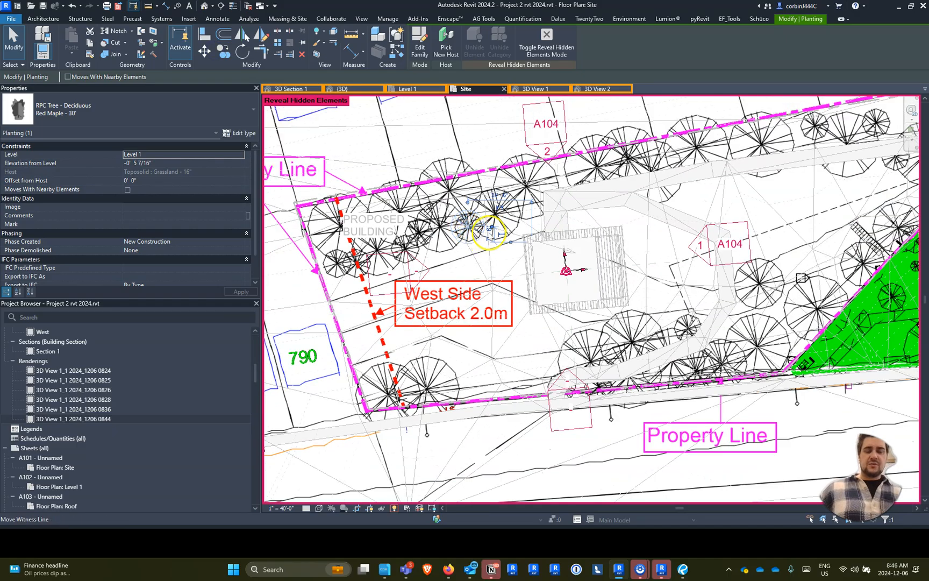
pyautogui.scroll(-2, 482, 237)
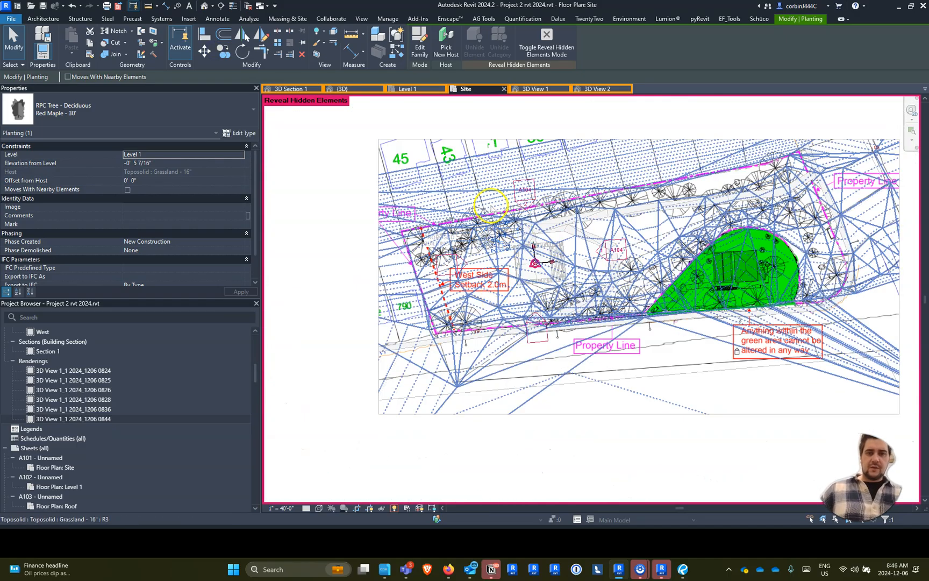
pyautogui.scroll(5, 490, 204)
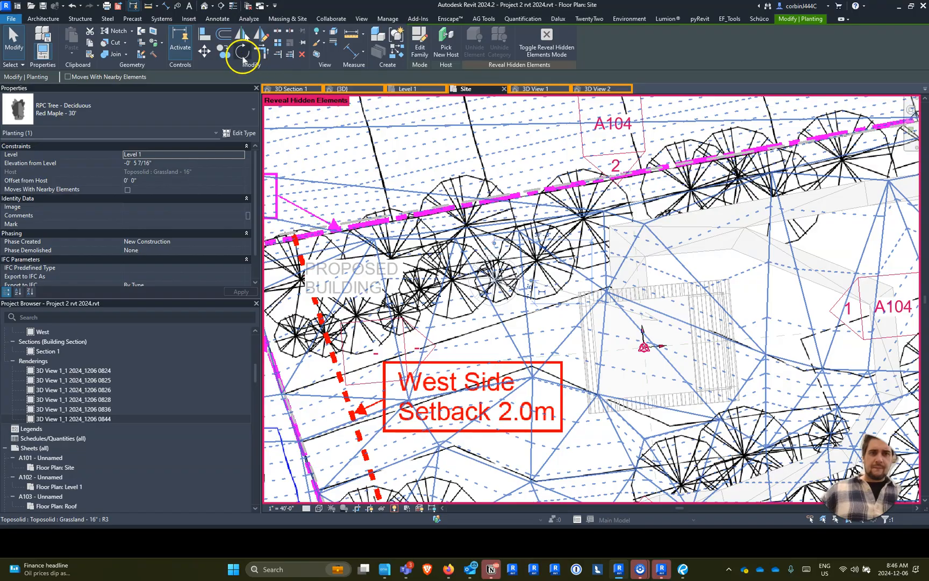
pyautogui.click(242, 54)
pyautogui.click(452, 284)
pyautogui.click(426, 284)
pyautogui.click(399, 313)
pyautogui.click(356, 317)
pyautogui.click(325, 334)
pyautogui.click(296, 333)
pyautogui.click(291, 286)
# - Continue copying the red maple eastward onto the tree symbols along the north property line, past the building
pyautogui.click(378, 247)
pyautogui.click(469, 226)
pyautogui.click(579, 217)
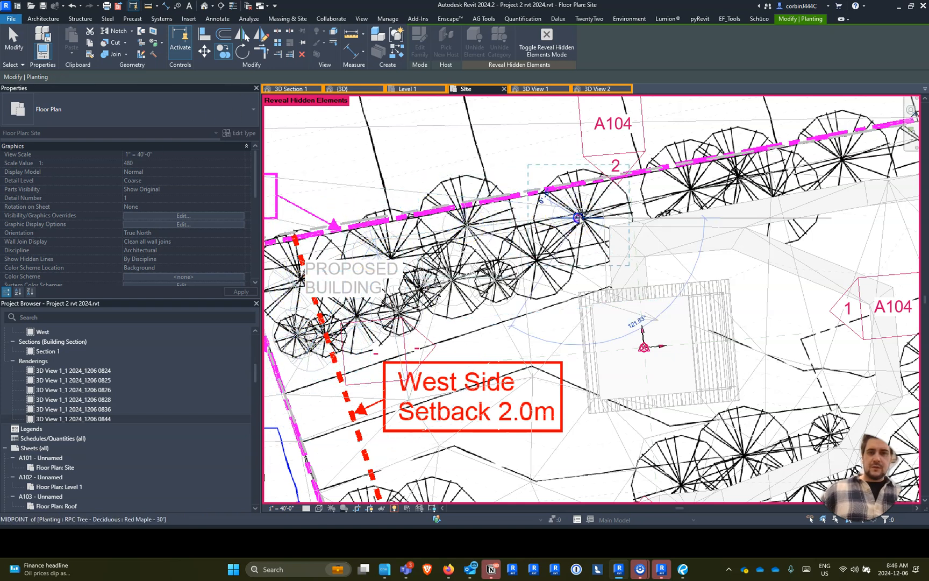
pyautogui.click(693, 189)
pyautogui.click(749, 168)
pyautogui.click(783, 185)
pyautogui.click(855, 152)
# - Place further red maple copies on the tree symbols on both sides of the northern sidewalk, north of the green area
pyautogui.scroll(-4, 518, 279)
pyautogui.scroll(3, 784, 215)
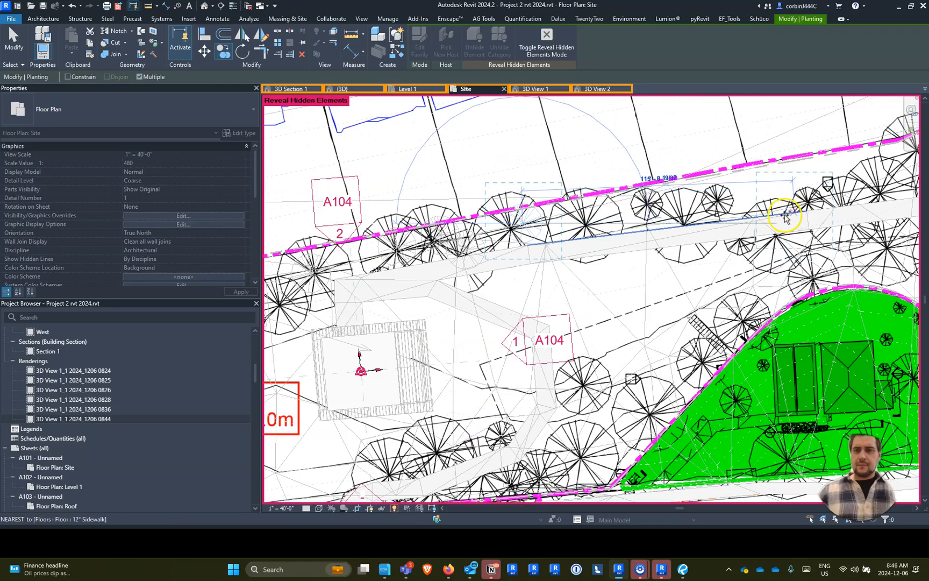
pyautogui.scroll(2, 784, 215)
pyautogui.click(572, 202)
pyautogui.click(625, 221)
pyautogui.click(680, 194)
pyautogui.click(712, 257)
pyautogui.click(777, 255)
# - Add red maple copies on the tree symbols in the site's northeast part and around the edge of the protected green area
pyautogui.scroll(-4, 836, 207)
pyautogui.scroll(4, 835, 205)
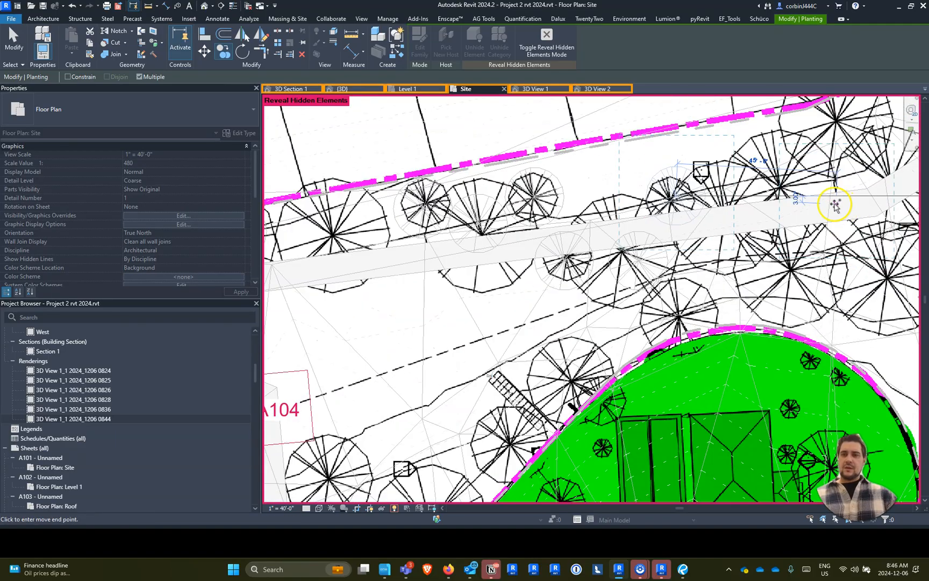
pyautogui.scroll(2, 836, 204)
pyautogui.scroll(-3, 662, 186)
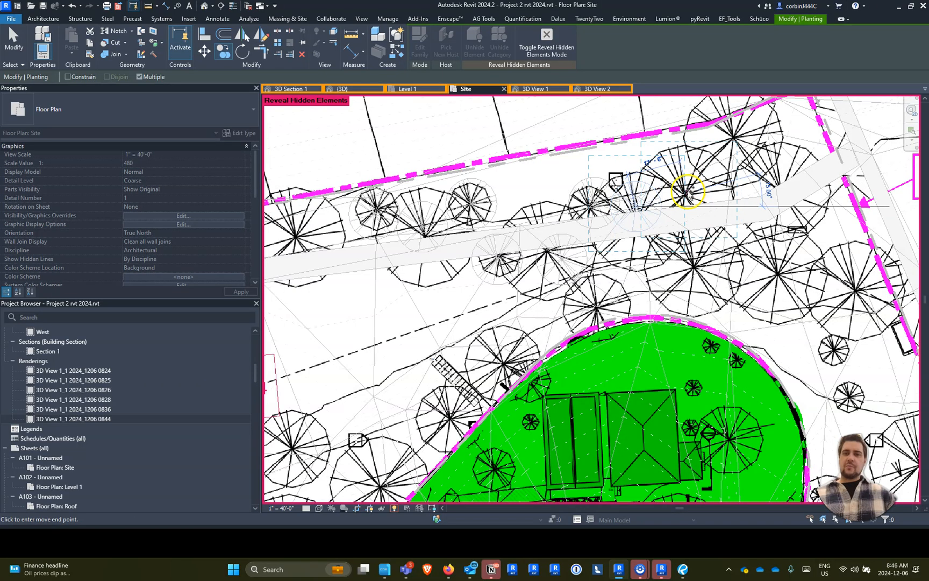
pyautogui.click(776, 177)
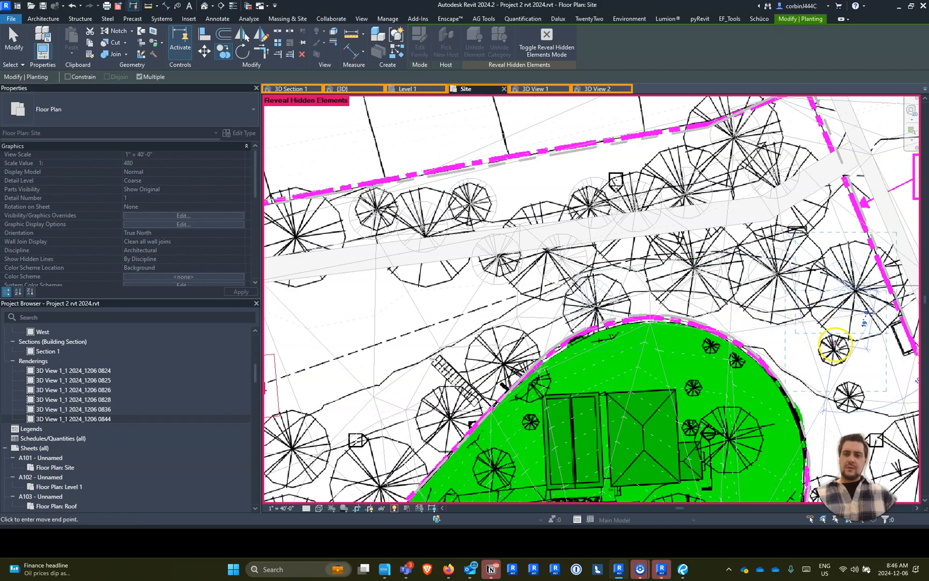
pyautogui.click(541, 393)
pyautogui.moveTo(464, 419); pyautogui.dragTo(584, 155, button='middle')
pyautogui.click(633, 216)
pyautogui.click(682, 263)
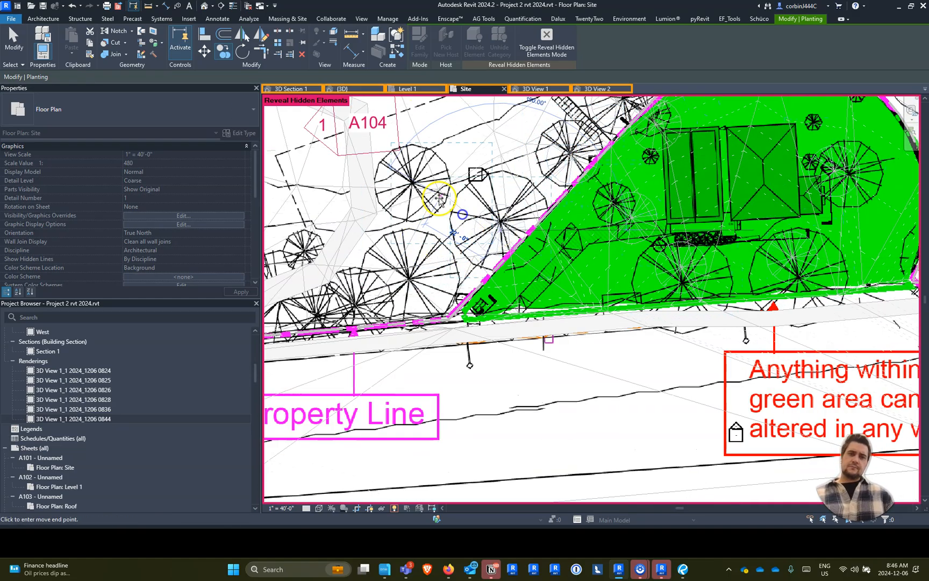
# - Copy red maples onto the tree symbols along the south property line, from the green area to the site's southwest corner
pyautogui.moveTo(311, 312); pyautogui.dragTo(569, 221, button='middle')
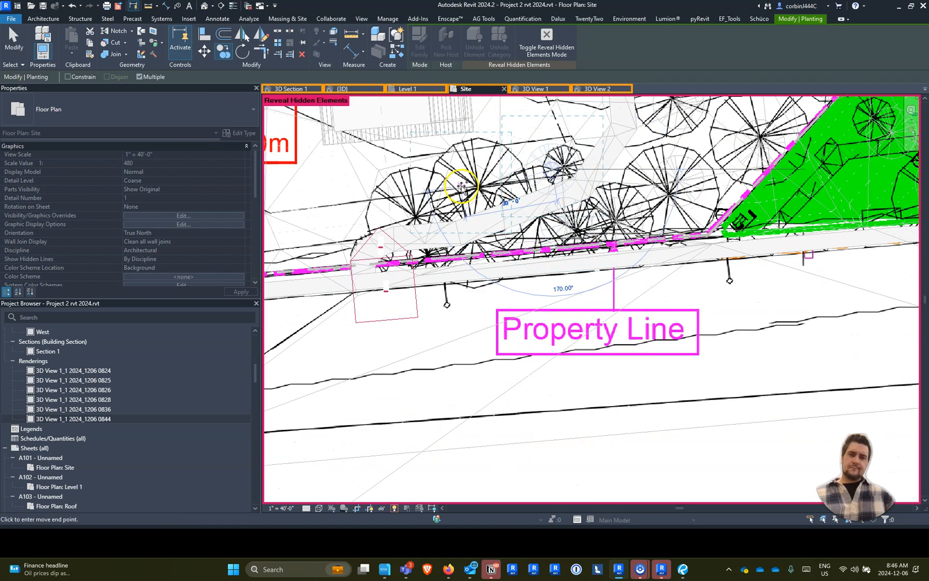
pyautogui.click(421, 208)
pyautogui.scroll(3, 347, 213)
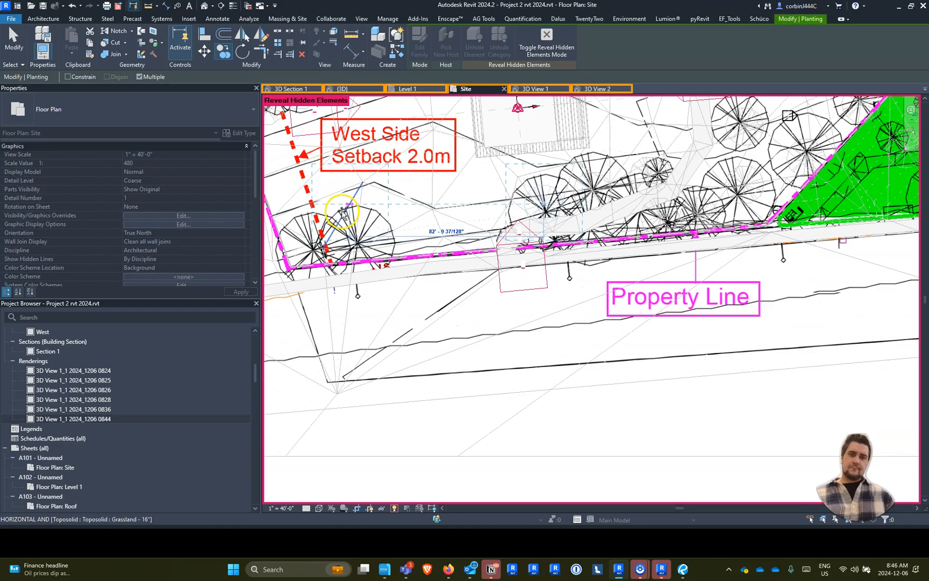
pyautogui.click(544, 266)
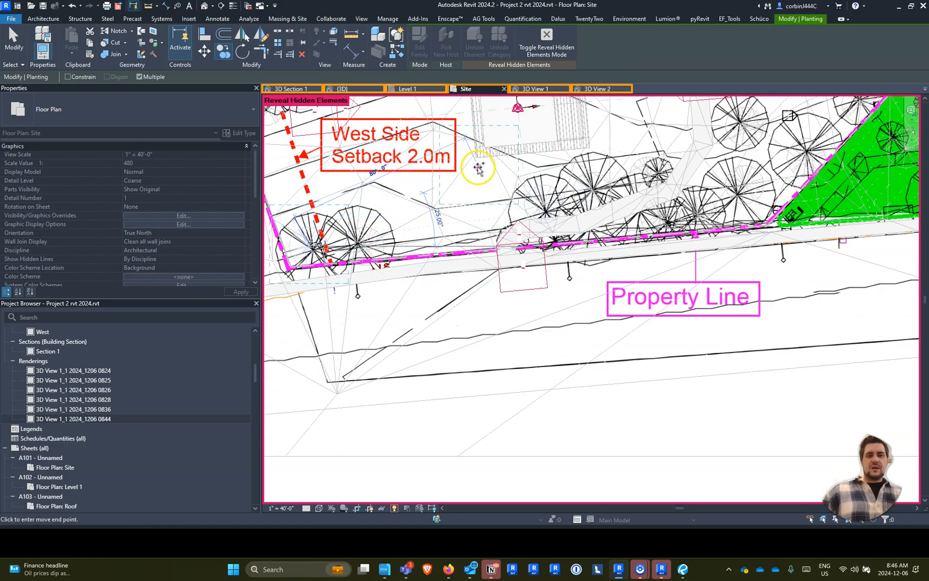
# - In the {3D} view, select all Red Maple - 30' instances and change them to Tree - Conifer Tsuga Canadensis 30', after trying Pinus Thunbergiana 15'
pyautogui.click(342, 89)
pyautogui.scroll(-10, 584, 257)
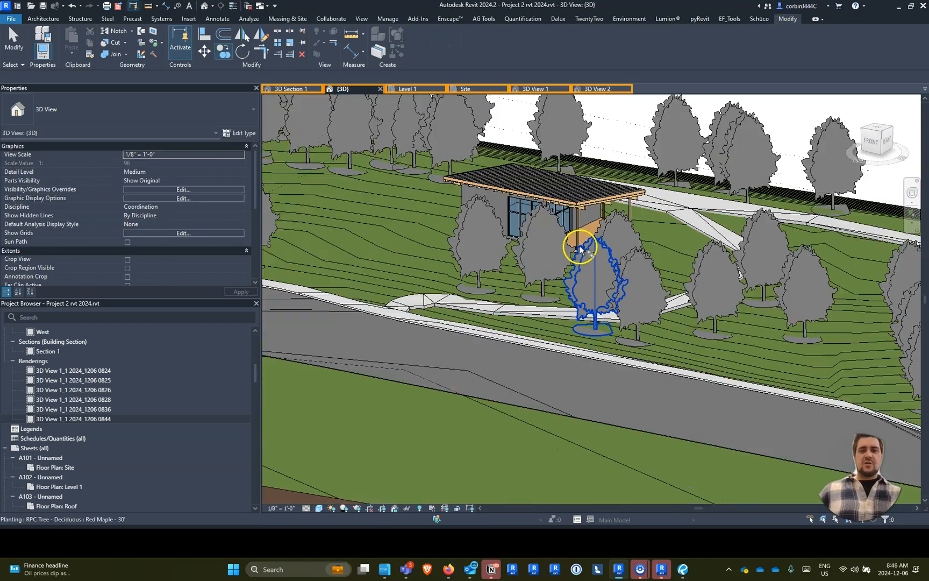
pyautogui.scroll(3, 632, 303)
pyautogui.scroll(2, 631, 304)
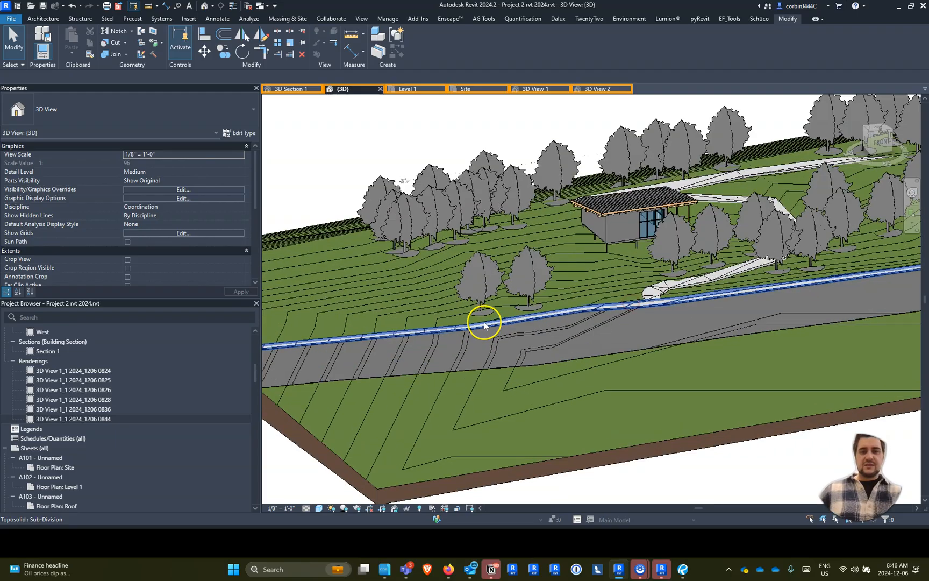
pyautogui.rightClick(482, 280)
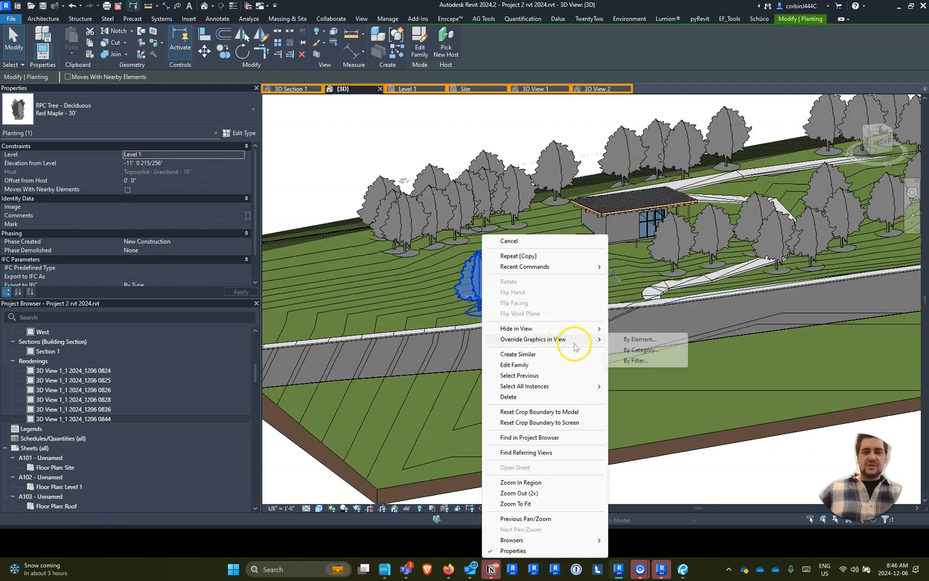
pyautogui.moveTo(601, 386)
pyautogui.click(640, 386)
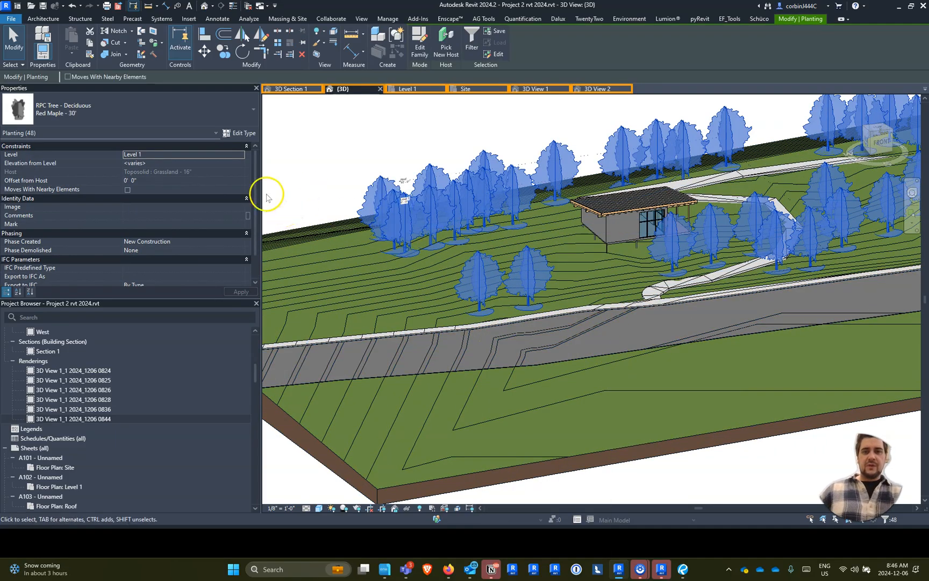
pyautogui.click(124, 116)
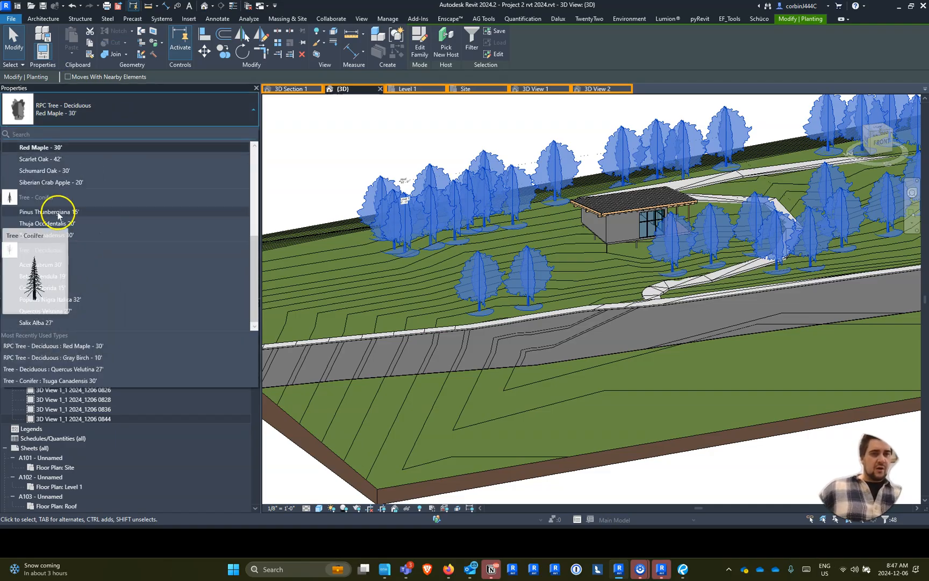
pyautogui.click(54, 212)
pyautogui.click(74, 118)
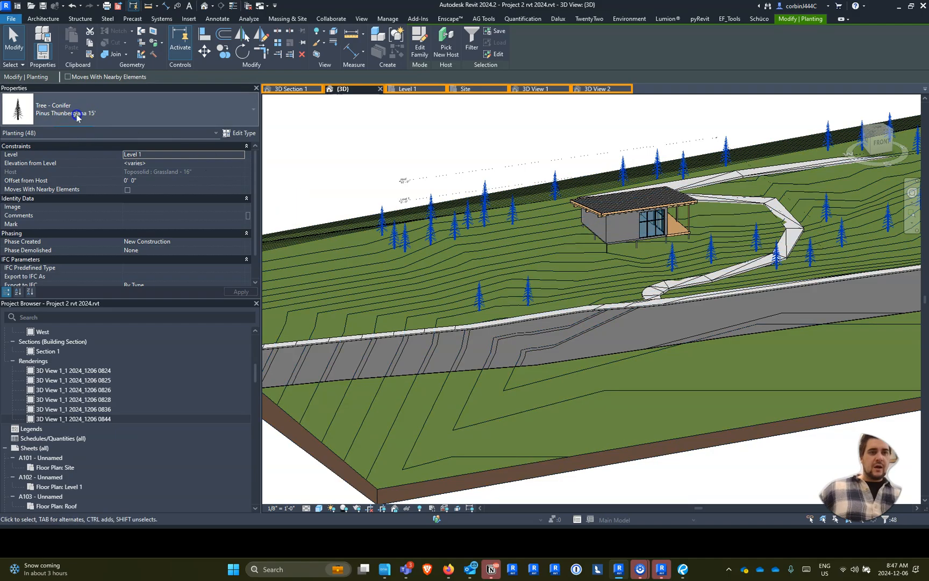
pyautogui.click(77, 217)
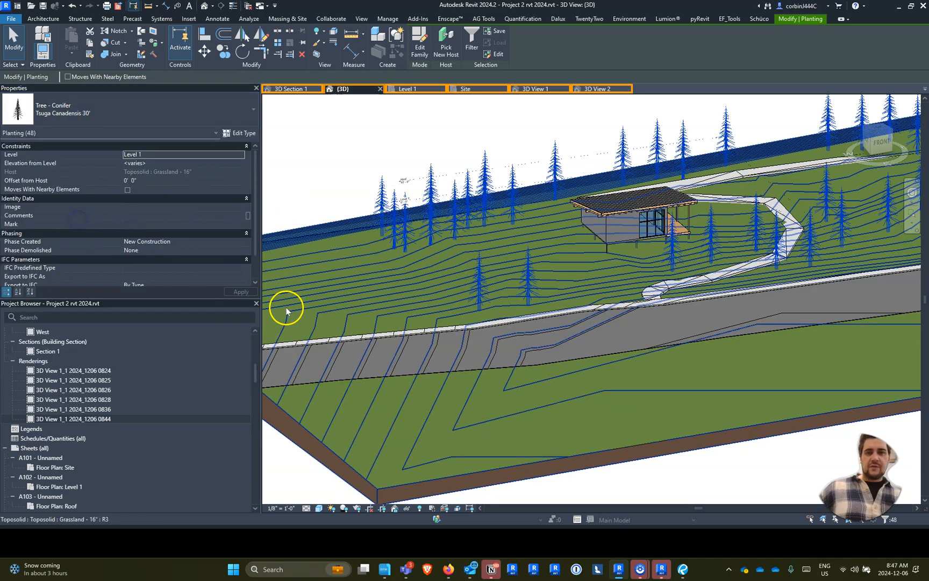
# - Select twelve conifers scattered across the site and change their type to Tree - Deciduous Populus Nigra Italica 32'
pyautogui.scroll(-3, 348, 258)
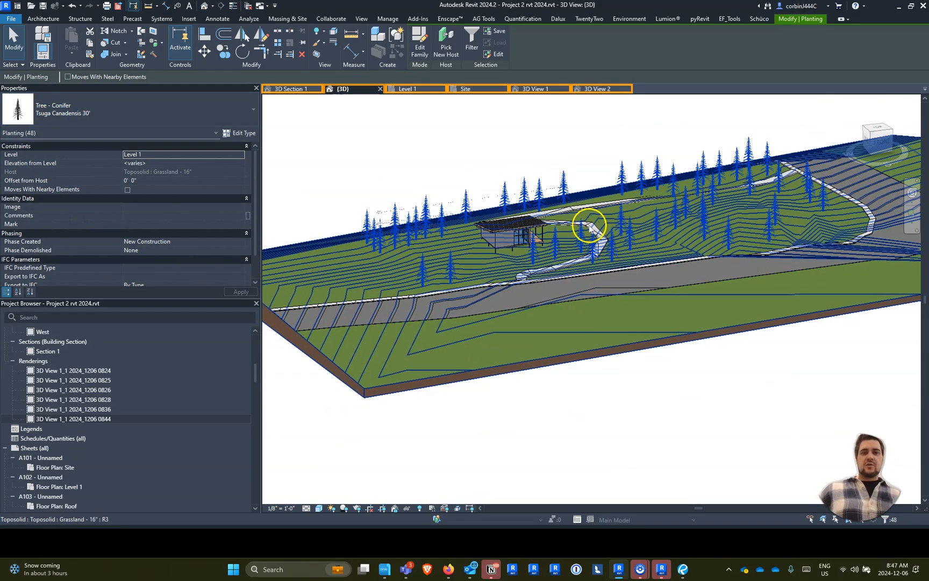
pyautogui.scroll(3, 585, 226)
pyautogui.click(580, 232)
pyautogui.keyDown('ctrl'); pyautogui.click(551, 162); pyautogui.keyUp('ctrl')
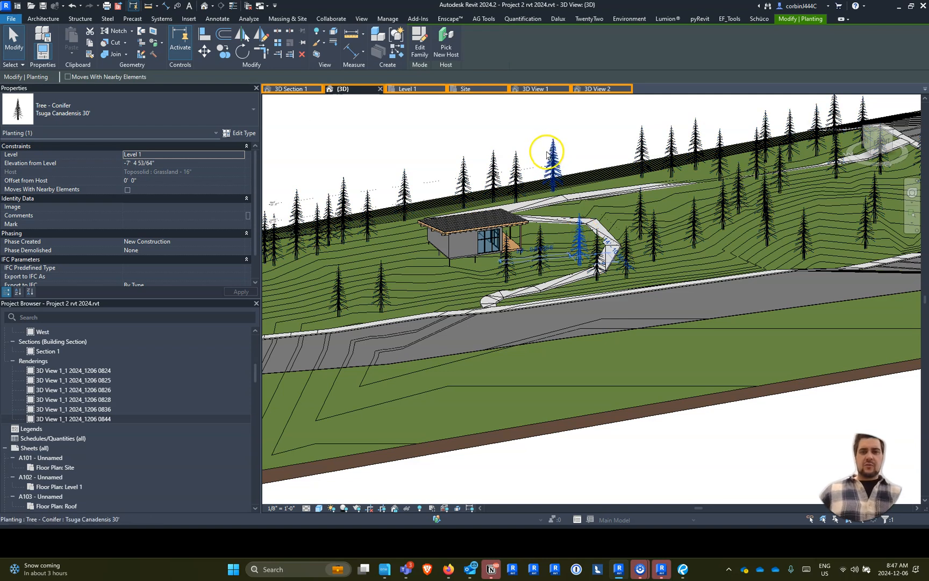
pyautogui.keyDown('ctrl'); pyautogui.click(404, 186); pyautogui.keyUp('ctrl')
pyautogui.keyDown('ctrl'); pyautogui.click(343, 207); pyautogui.keyUp('ctrl')
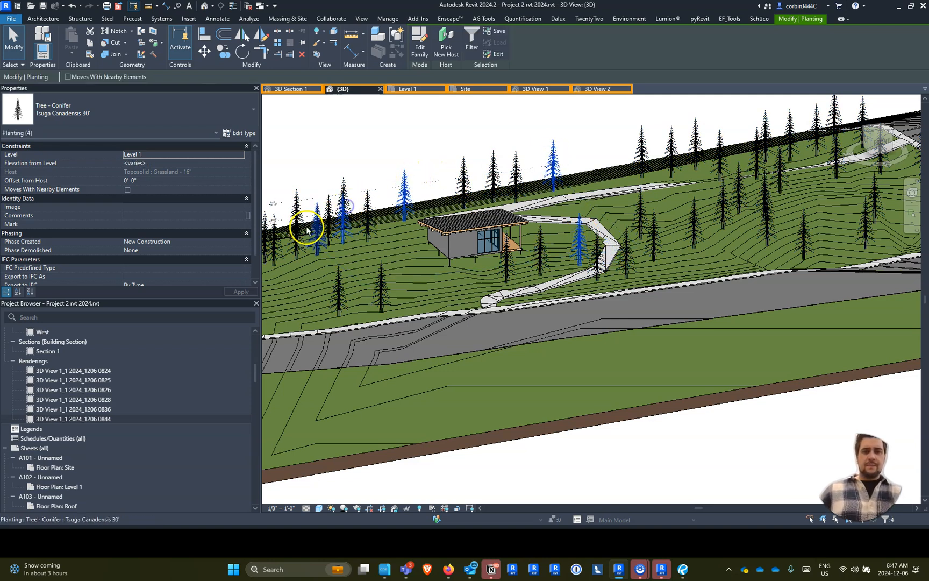
pyautogui.keyDown('ctrl'); pyautogui.click(299, 232); pyautogui.keyUp('ctrl')
pyautogui.keyDown('ctrl'); pyautogui.click(377, 294); pyautogui.keyUp('ctrl')
pyautogui.keyDown('ctrl'); pyautogui.click(602, 262); pyautogui.keyUp('ctrl')
pyautogui.keyDown('ctrl'); pyautogui.click(645, 220); pyautogui.keyUp('ctrl')
pyautogui.keyDown('ctrl'); pyautogui.click(696, 218); pyautogui.keyUp('ctrl')
pyautogui.keyDown('ctrl'); pyautogui.click(720, 153); pyautogui.keyUp('ctrl')
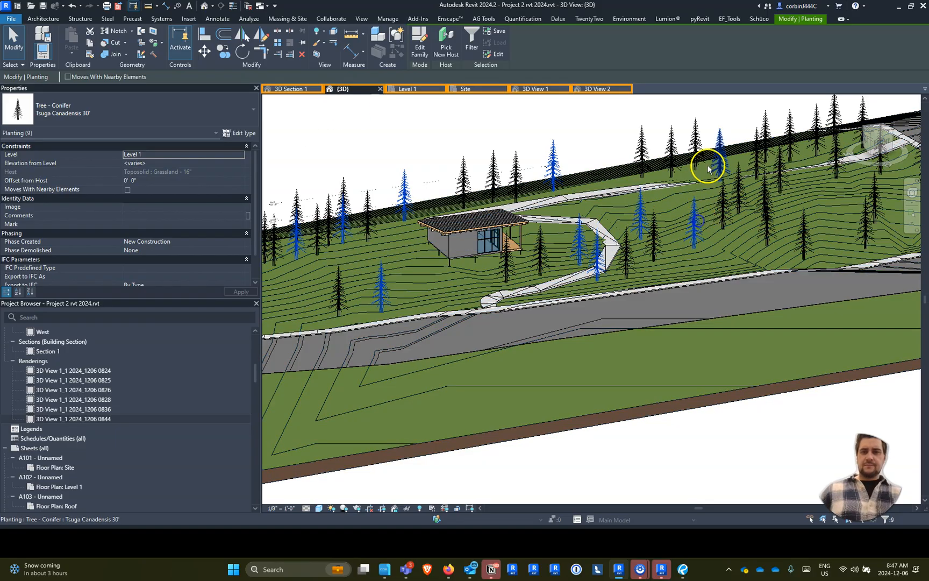
pyautogui.keyDown('ctrl'); pyautogui.click(780, 149); pyautogui.keyUp('ctrl')
pyautogui.keyDown('ctrl'); pyautogui.click(841, 172); pyautogui.keyUp('ctrl')
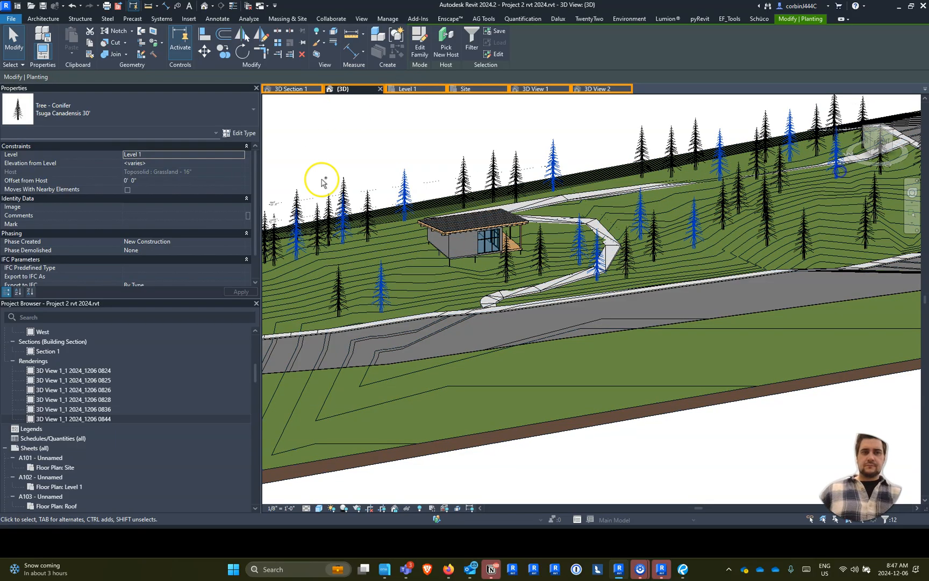
pyautogui.click(164, 117)
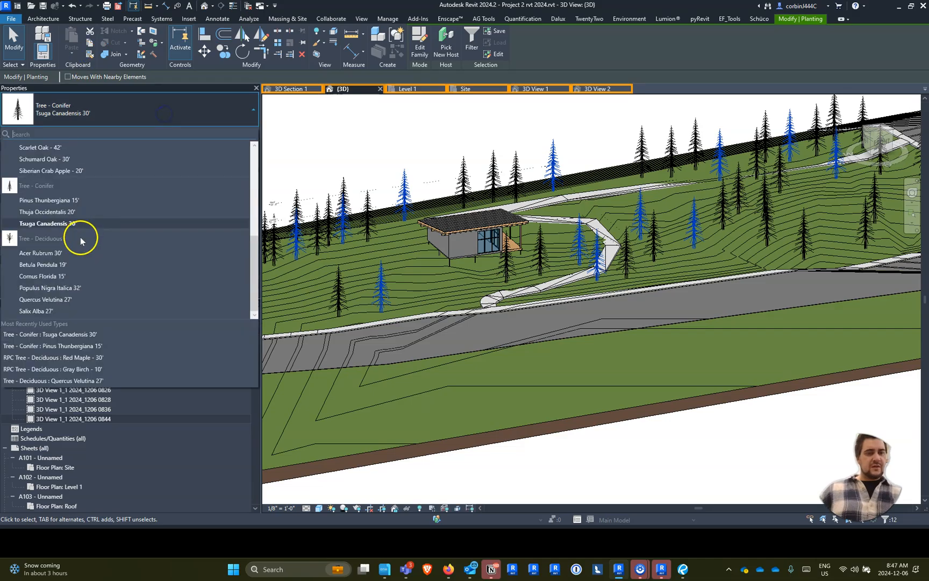
pyautogui.click(86, 288)
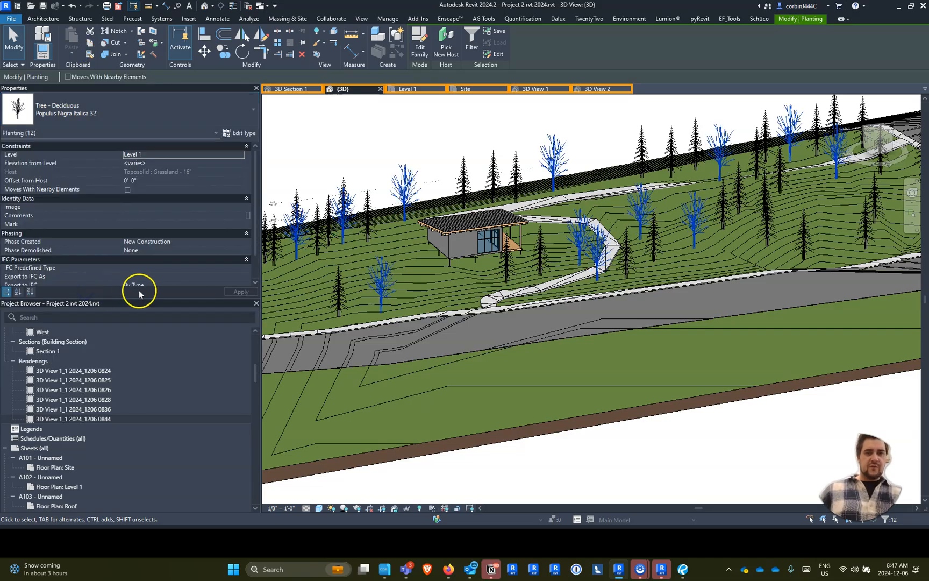
# - Change six other scattered conifers to Tree - Deciduous Quercus Velutina 27' and clear the selection
pyautogui.click(540, 252)
pyautogui.keyDown('ctrl'); pyautogui.click(516, 178); pyautogui.keyUp('ctrl')
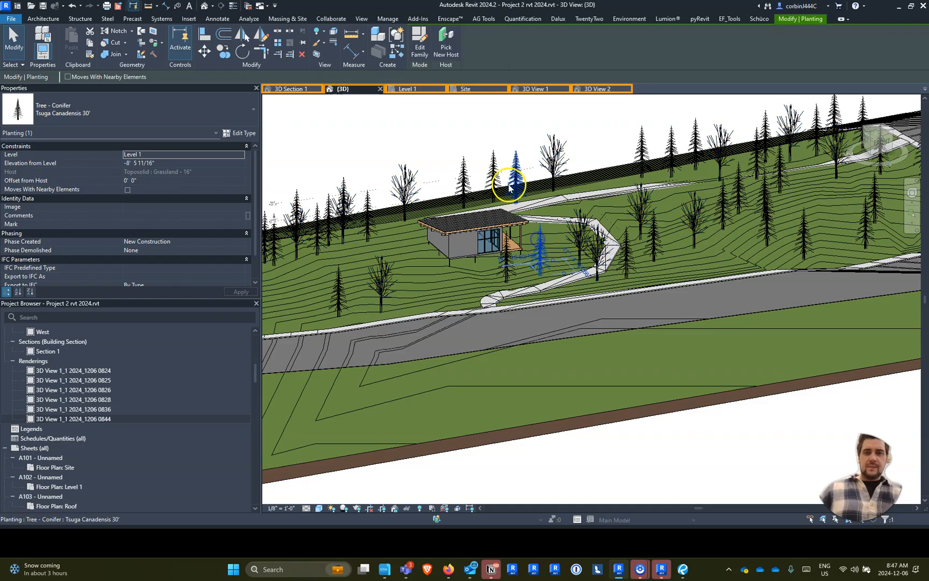
pyautogui.keyDown('ctrl'); pyautogui.click(671, 156); pyautogui.keyUp('ctrl')
pyautogui.keyDown('ctrl'); pyautogui.click(720, 215); pyautogui.keyUp('ctrl')
pyautogui.keyDown('ctrl'); pyautogui.click(778, 183); pyautogui.keyUp('ctrl')
pyautogui.keyDown('ctrl'); pyautogui.click(367, 226); pyautogui.keyUp('ctrl')
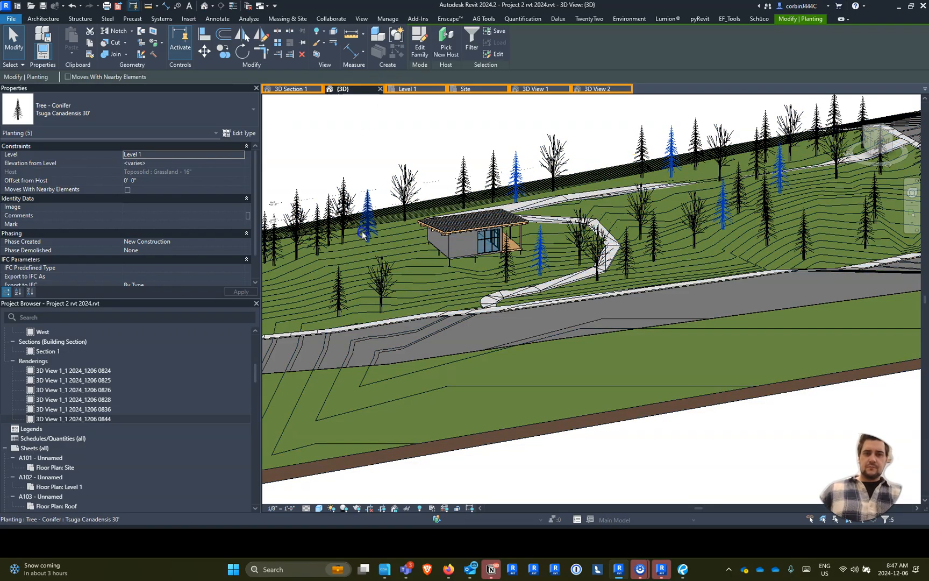
pyautogui.click(68, 110)
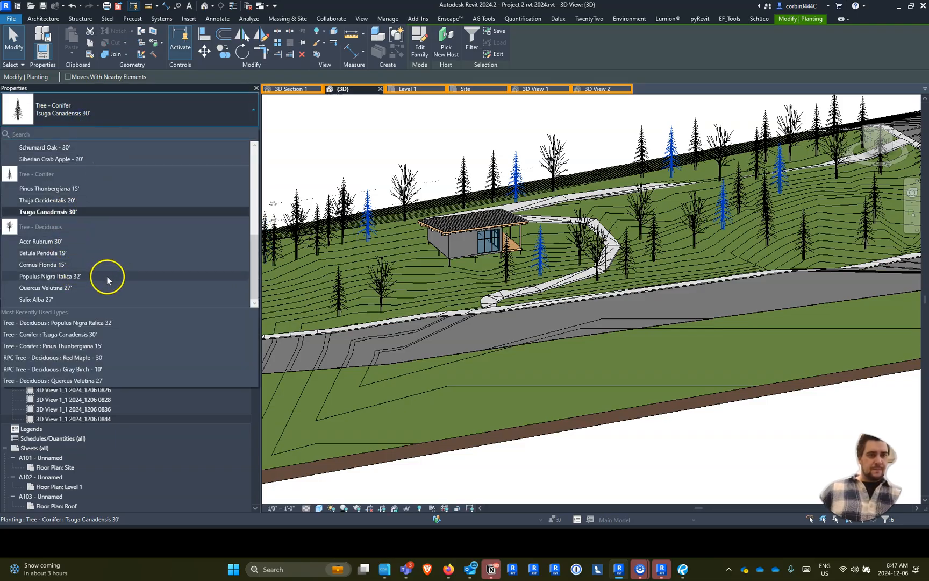
pyautogui.click(99, 288)
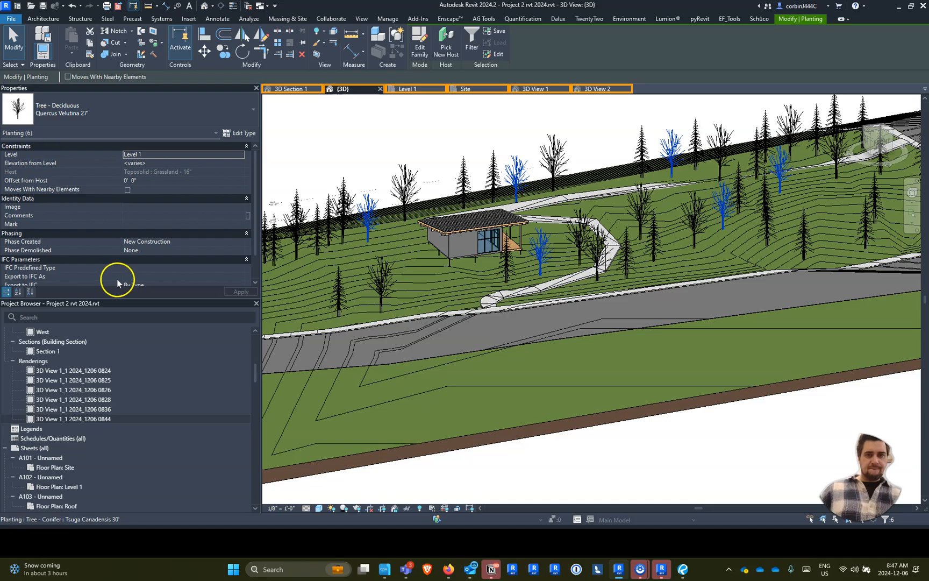
pyautogui.click(400, 153)
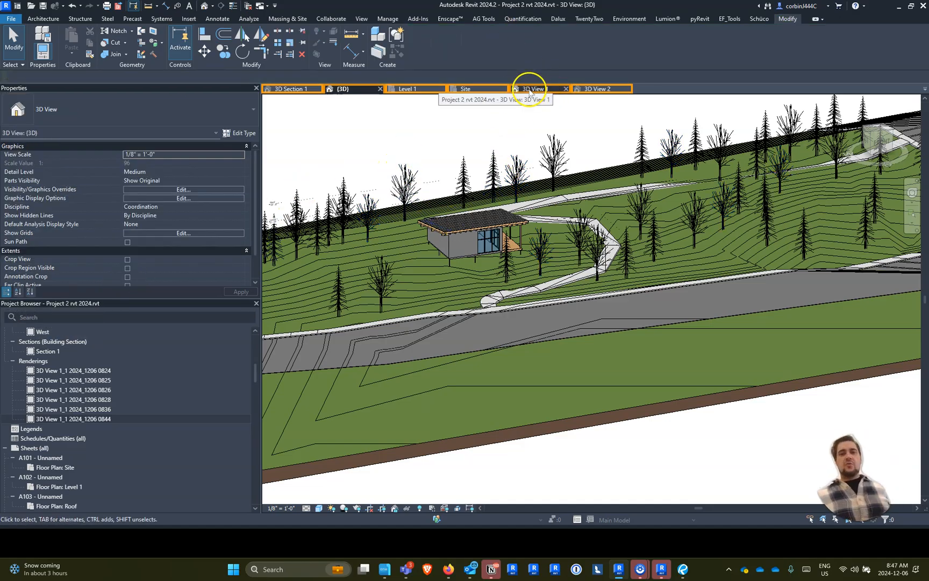
# - Open the perspective 3D View 1 and close its Rendering dialog to show the model with the trees
pyautogui.click(548, 85)
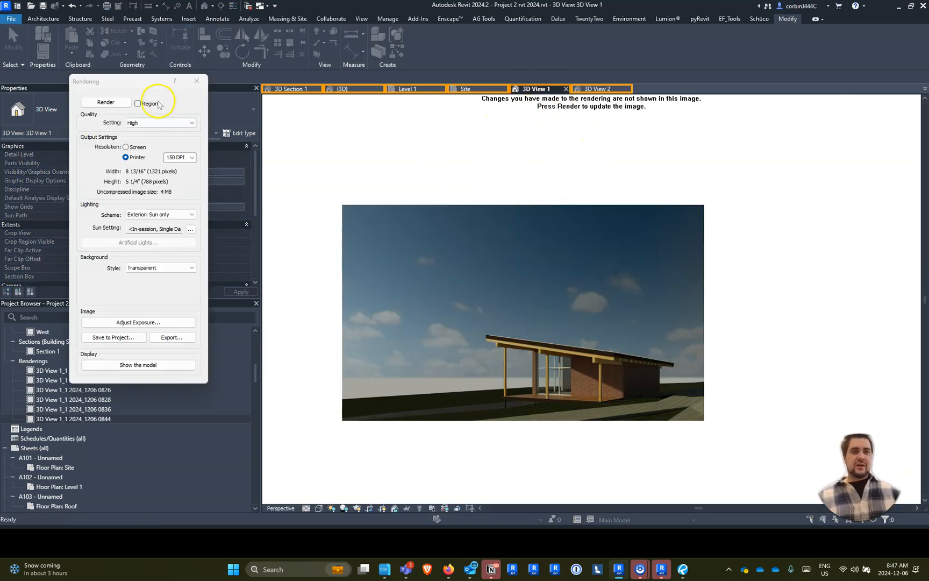
pyautogui.click(197, 81)
pyautogui.scroll(-3, 572, 221)
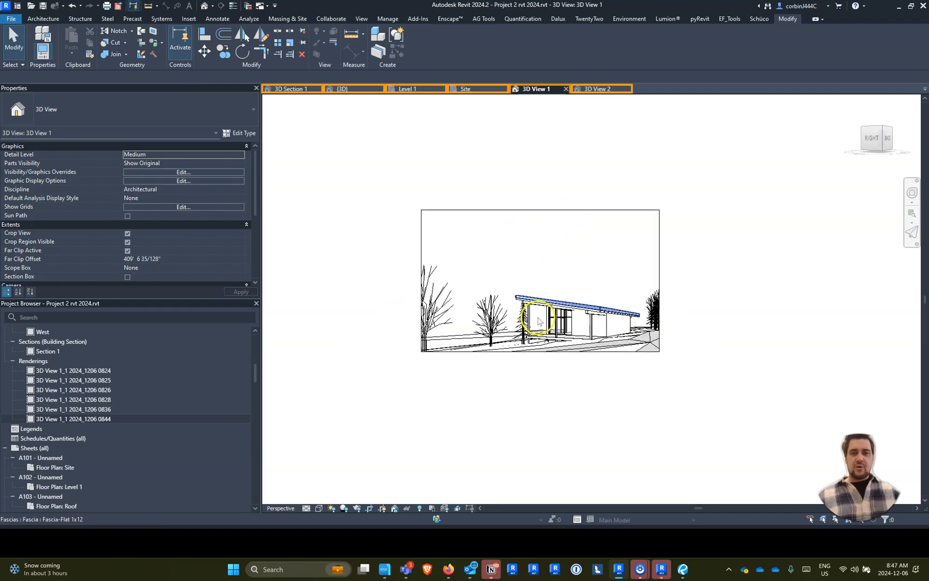
# - Examine the building and trees in 3D View 1, and switch to the perspective 3D View 2
pyautogui.scroll(5, 591, 340)
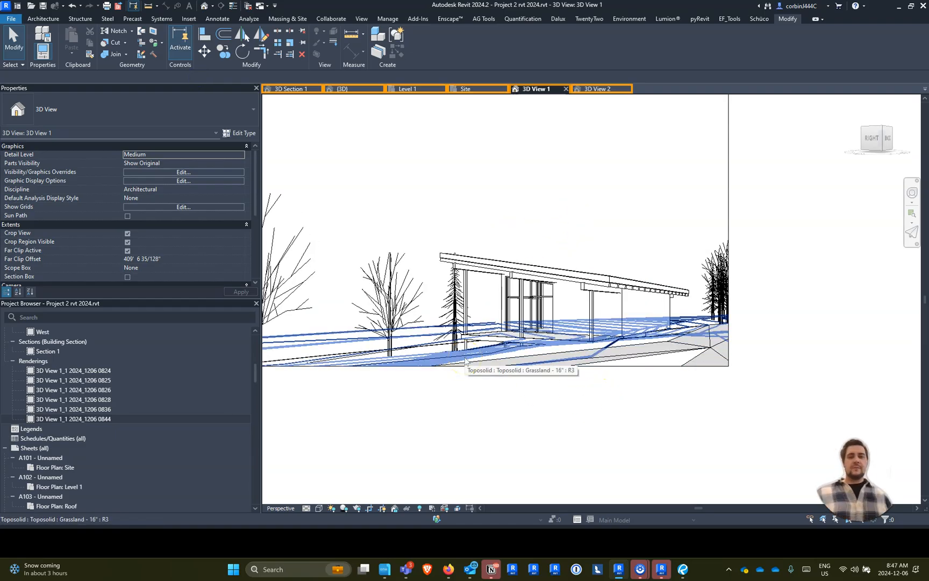
pyautogui.scroll(-4, 440, 369)
pyautogui.scroll(2, 587, 310)
pyautogui.scroll(-1, 441, 355)
pyautogui.click(584, 90)
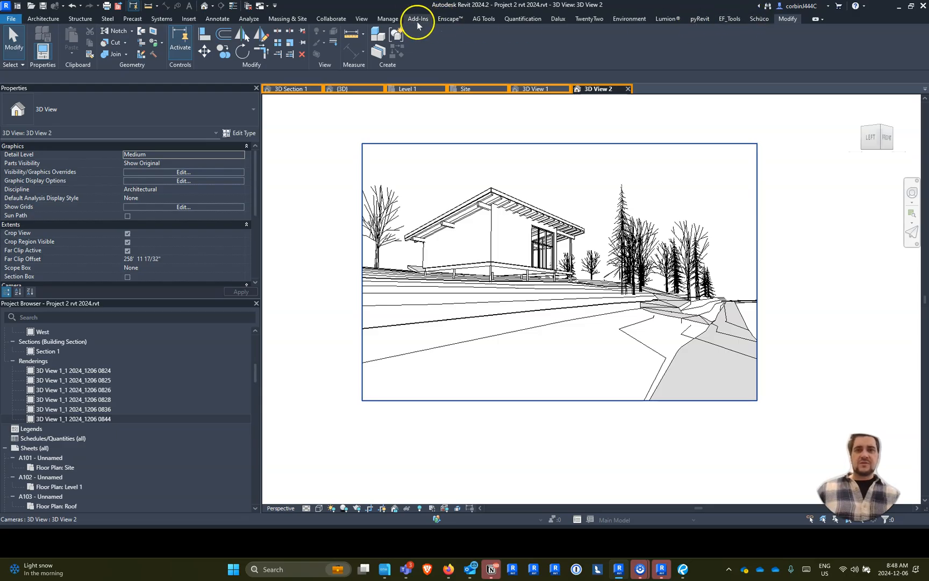
# - Set up a cloud rendering of three views: 3D Section 1, 3D View 1 and 3D View 2
pyautogui.click(365, 19)
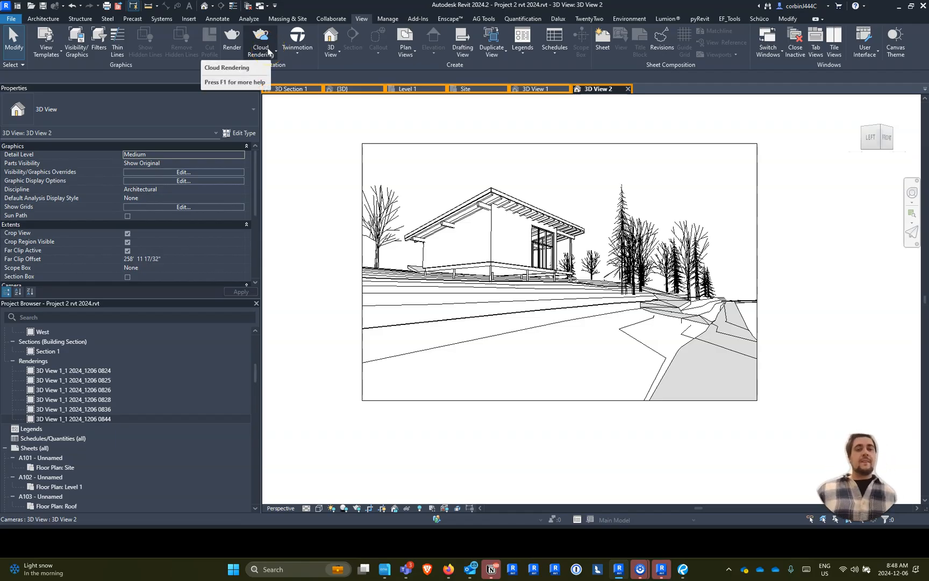
pyautogui.click(269, 53)
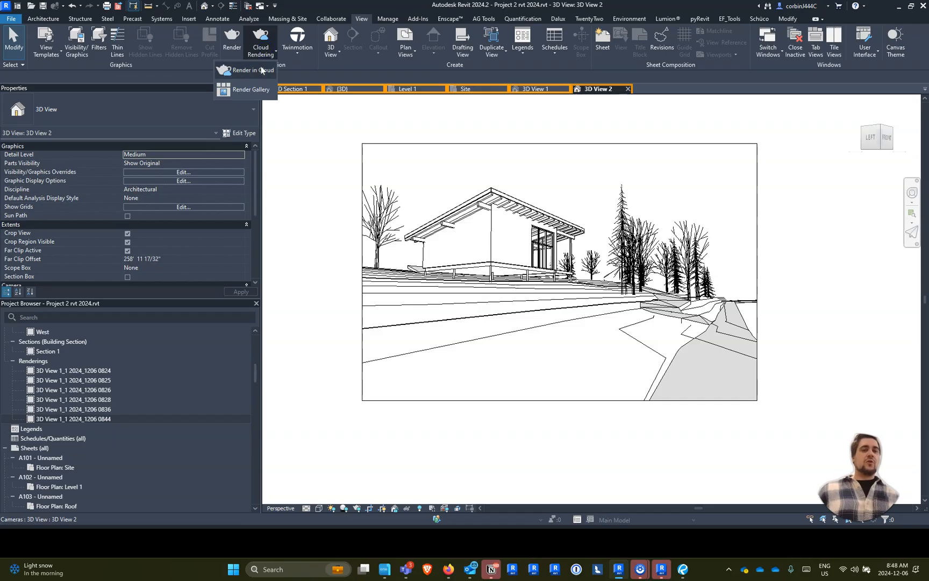
pyautogui.click(261, 71)
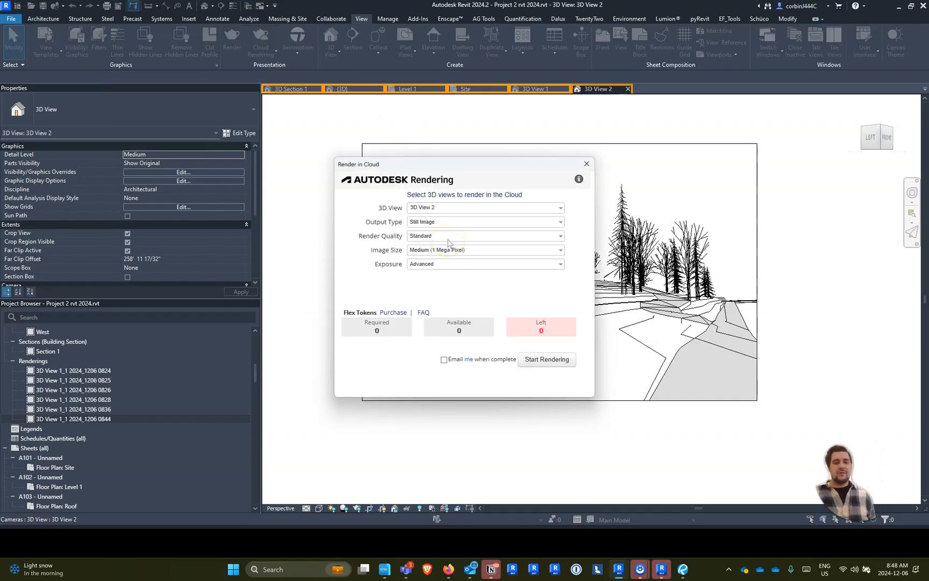
pyautogui.click(453, 209)
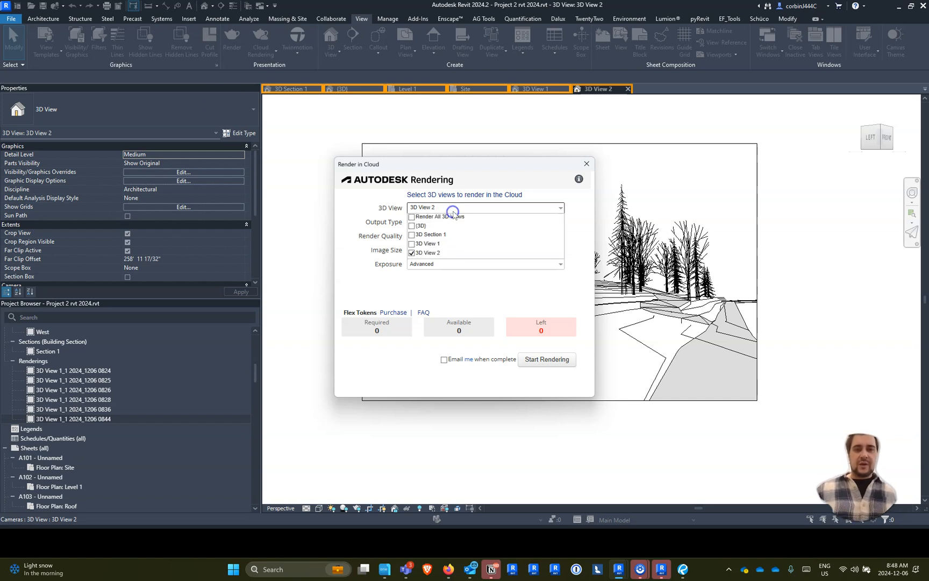
pyautogui.click(412, 243)
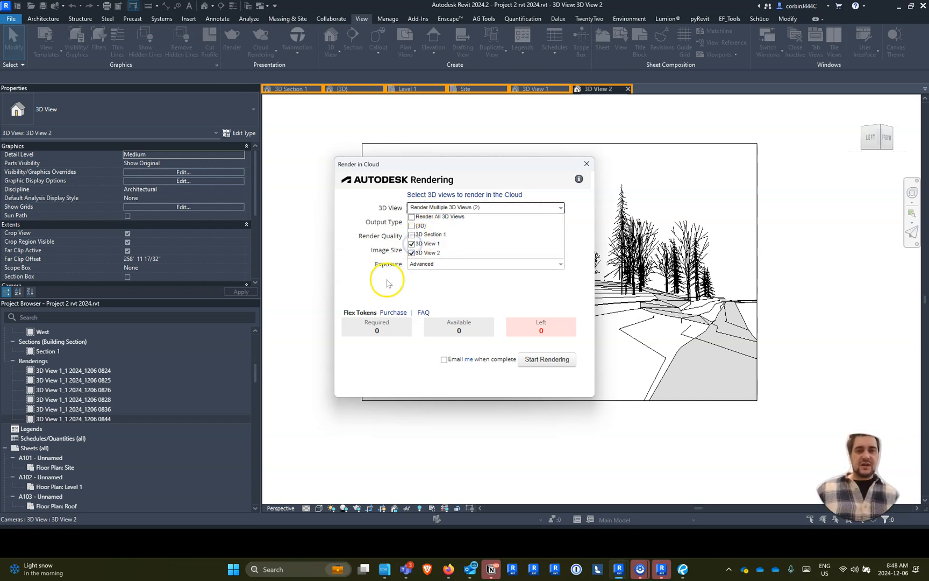
pyautogui.click(412, 235)
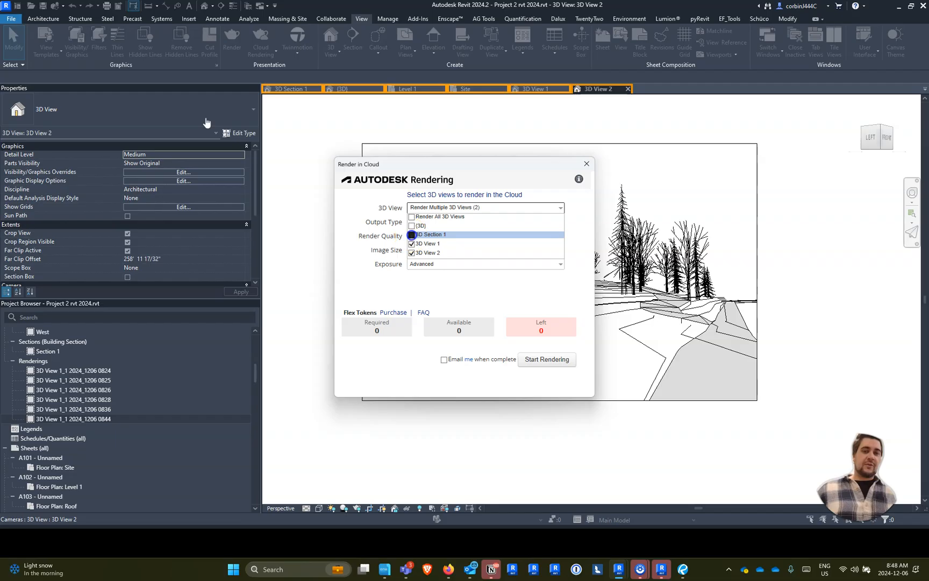
pyautogui.click(419, 279)
# - Keep the cloud output as Still Image, with Final render quality and Large (2.25 Mega Pixel) image size
pyautogui.click(428, 222)
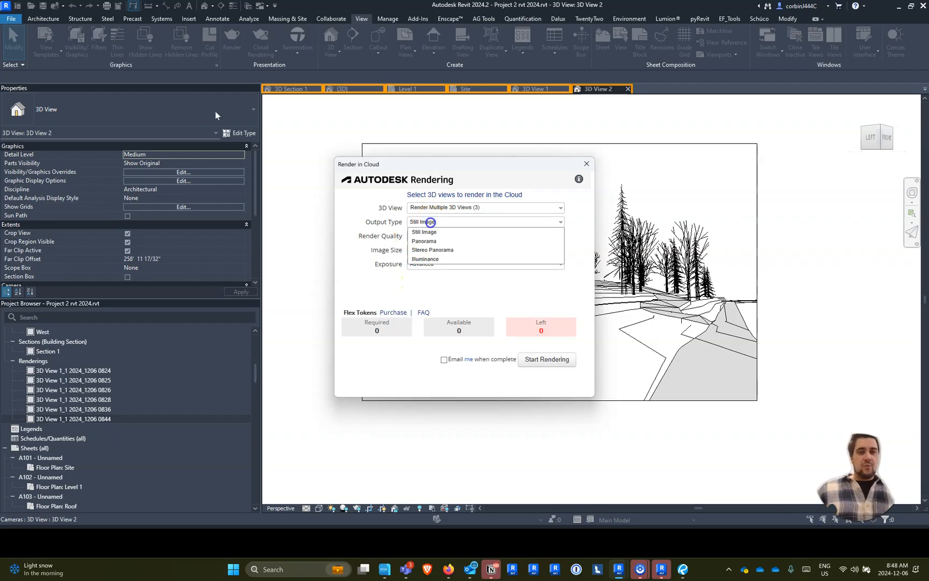
pyautogui.click(431, 235)
pyautogui.click(431, 238)
pyautogui.click(434, 253)
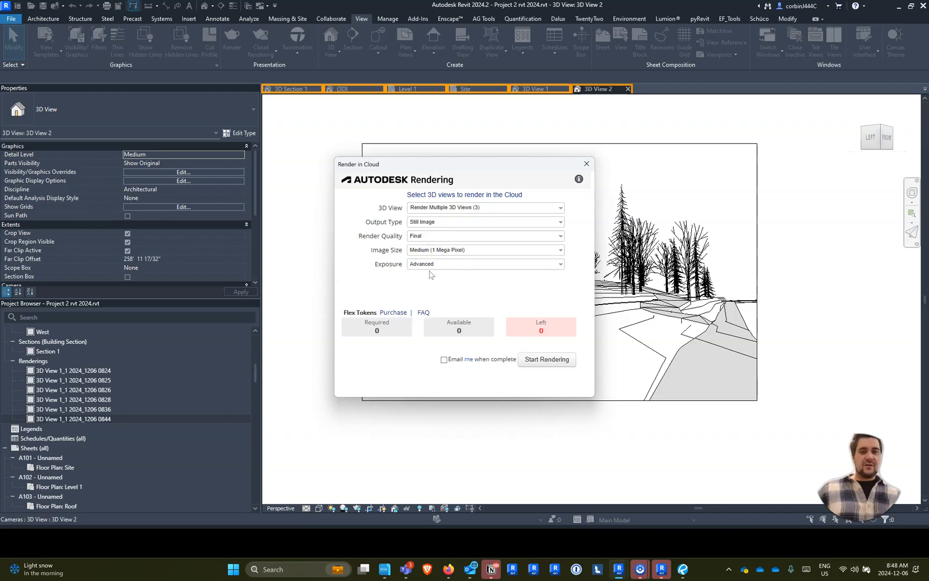
pyautogui.click(435, 249)
pyautogui.click(436, 279)
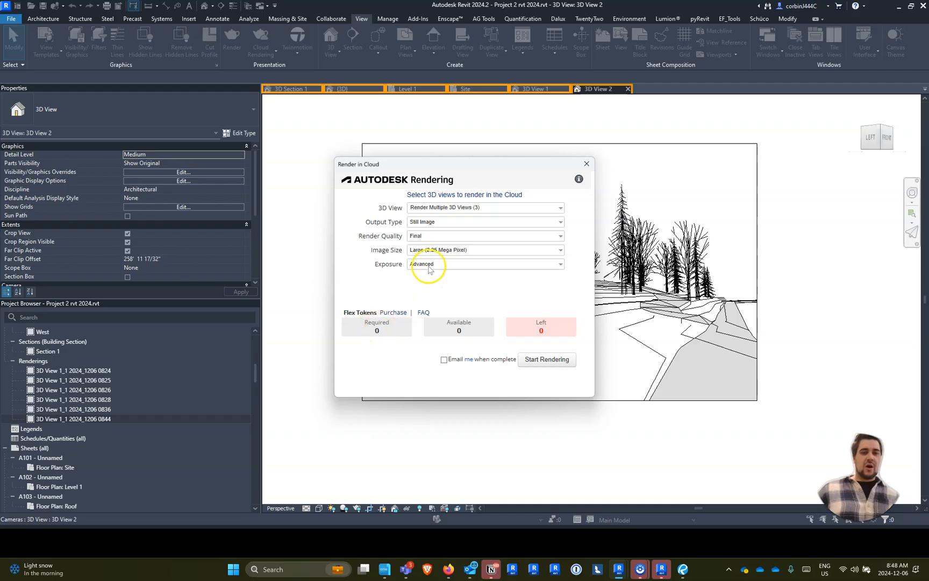
# - Try the Extra Large (9 Mega Pixel) image size, return it to Large (2.25 Mega Pixel) and start the cloud rendering
pyautogui.click(435, 236)
pyautogui.click(365, 274)
pyautogui.click(420, 254)
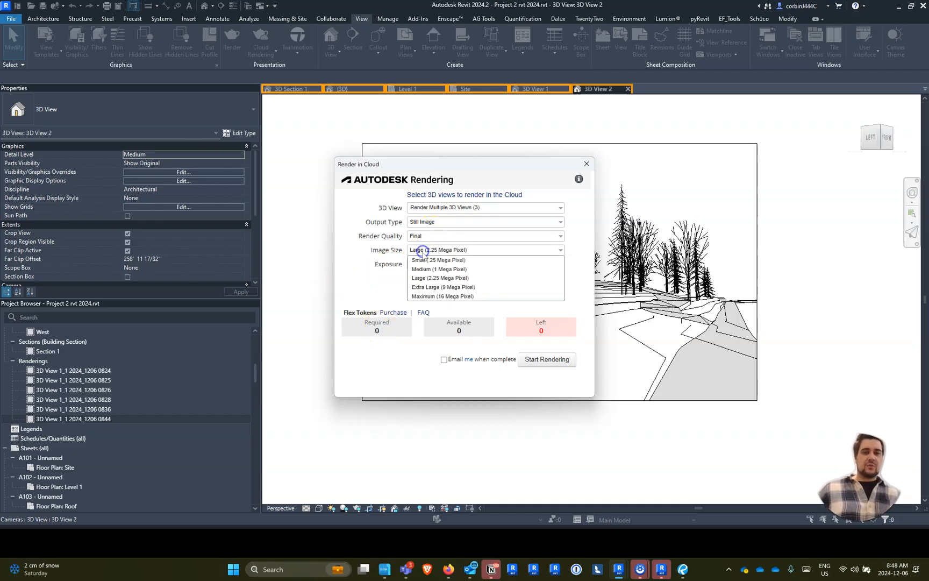
pyautogui.click(437, 293)
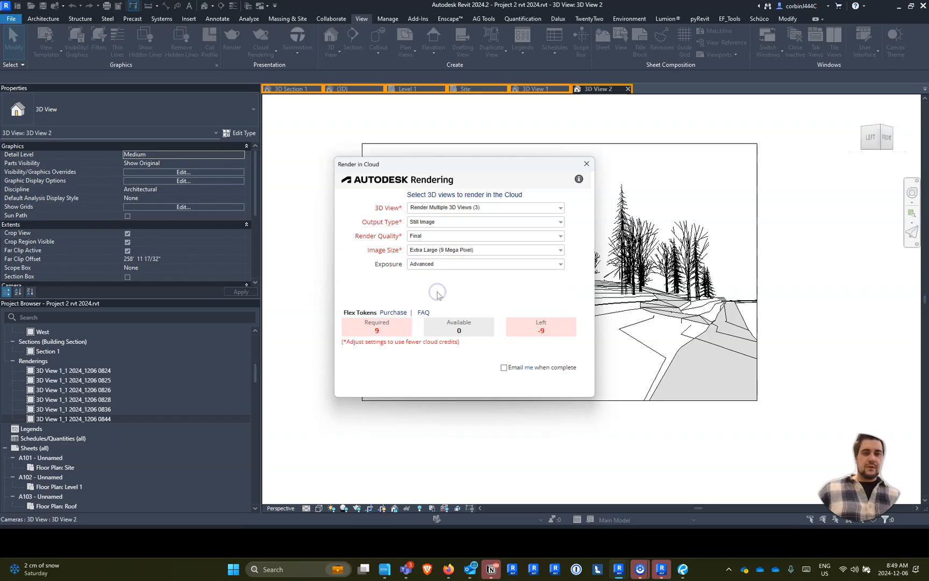
pyautogui.click(434, 251)
pyautogui.click(430, 277)
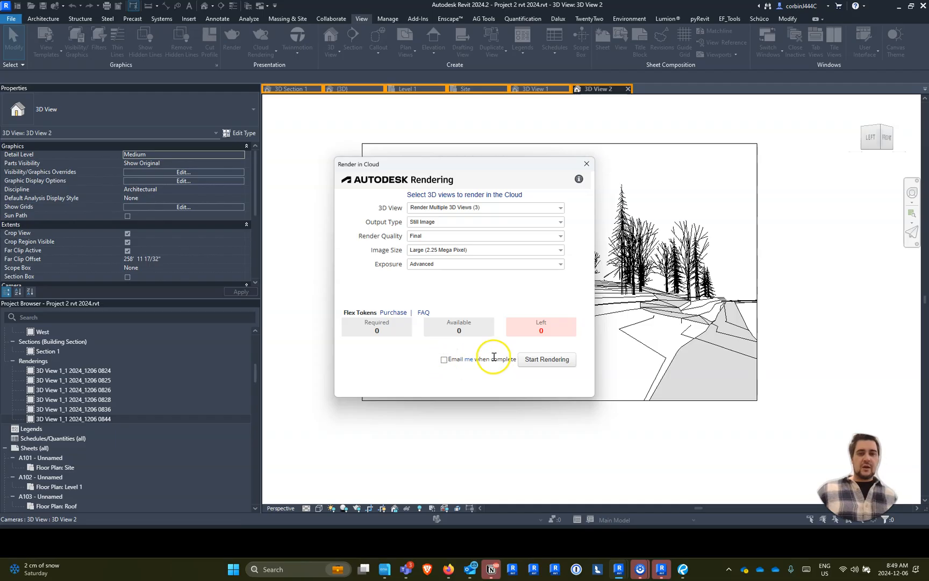
pyautogui.click(547, 359)
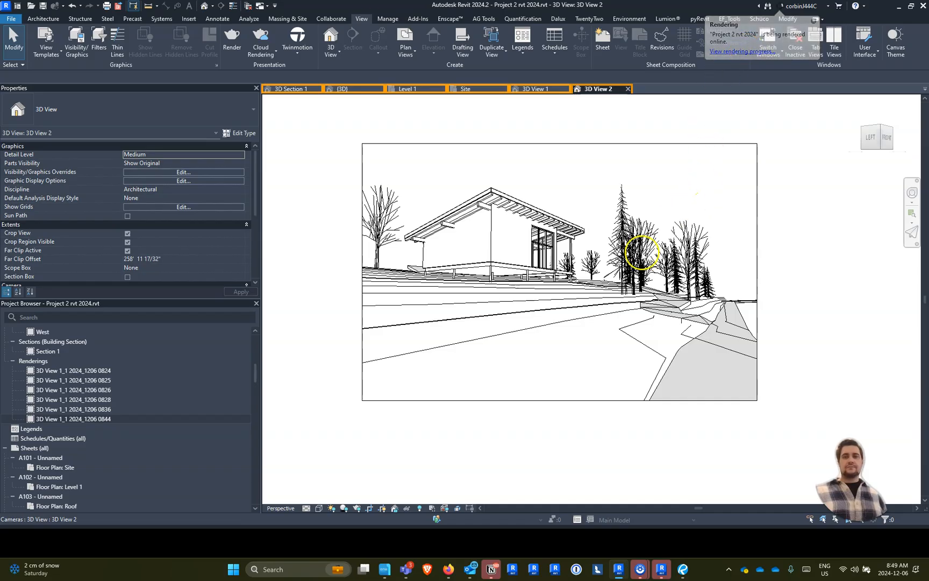
# - Switch to Firefox and try to load rendering.autodesk.com in a new tab
pyautogui.click(448, 569)
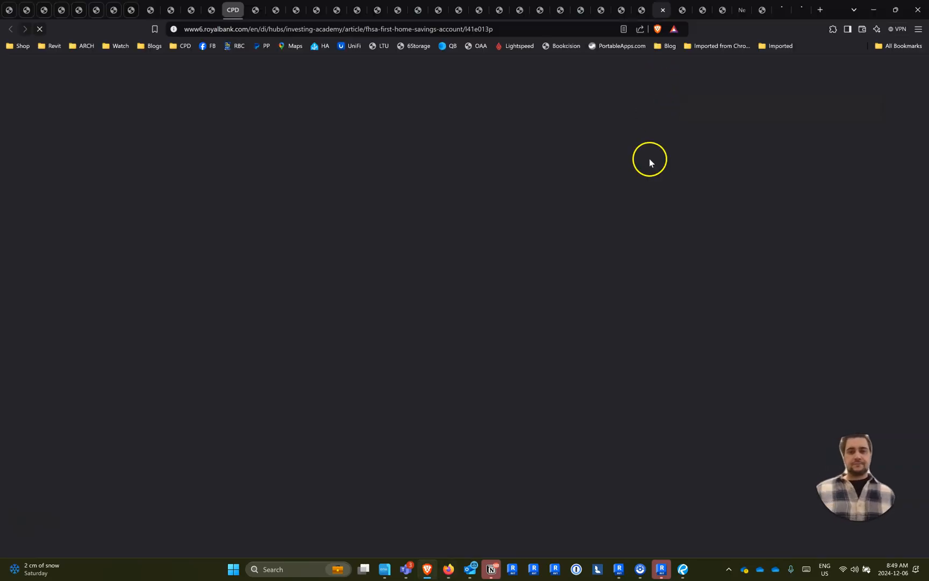
pyautogui.hotkey('alt', 'Tab')
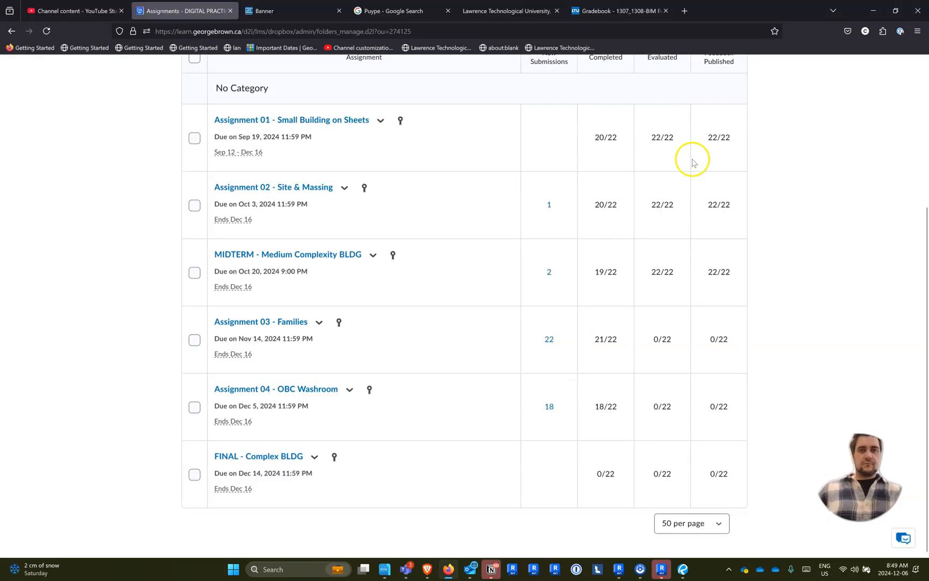
pyautogui.click(685, 11)
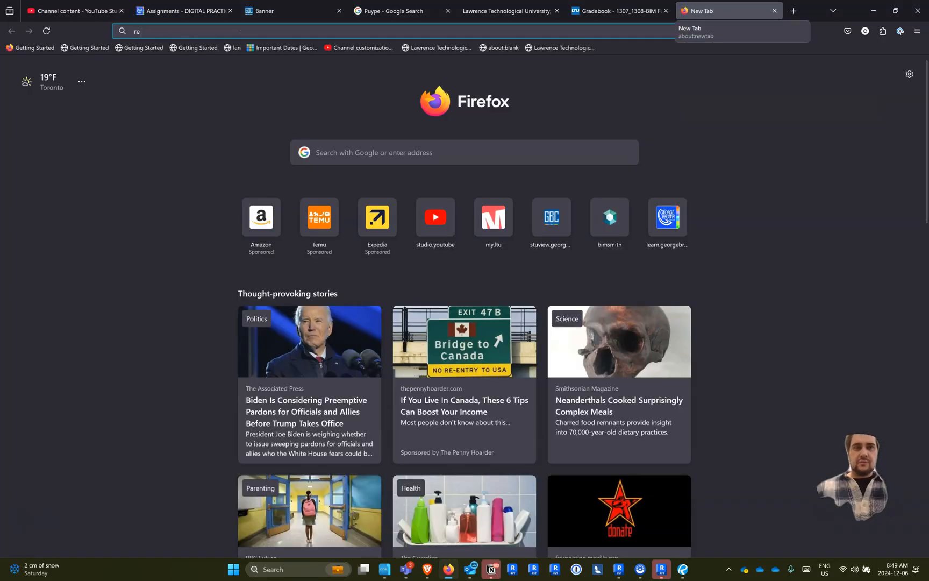
pyautogui.write('rendering@')
pyautogui.press('BackSpace')
pyautogui.write('.aut')
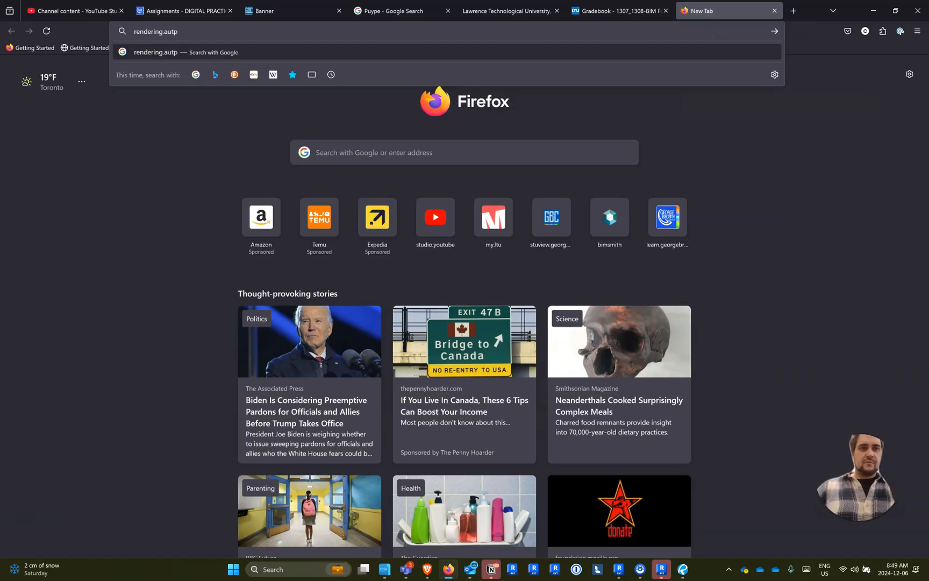
pyautogui.write('odesk.com')
pyautogui.press('BackSpace')
pyautogui.write('om')
pyautogui.press('Return')
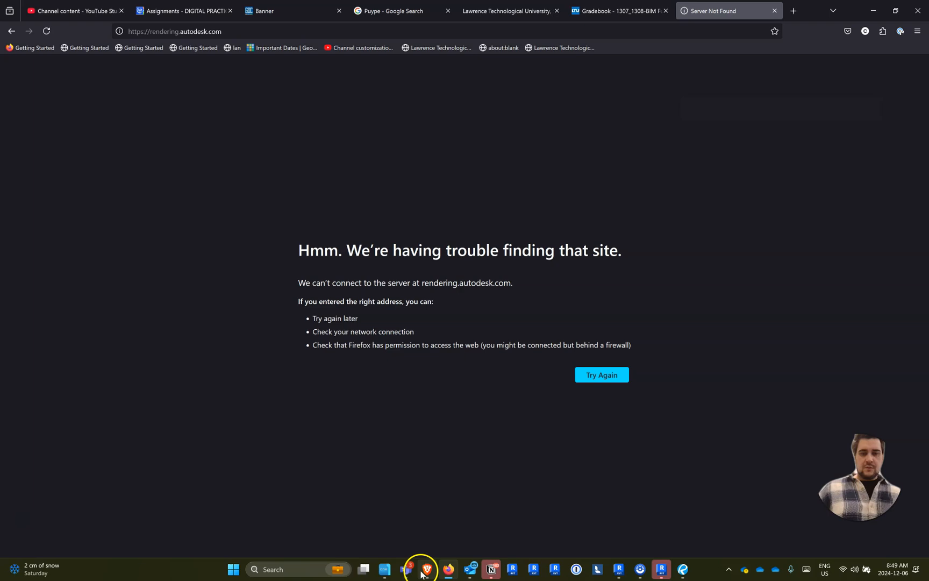
# - Switch back to the Revit 2024 project and open the online Render Gallery from its cloud rendering options
pyautogui.moveTo(424, 573)
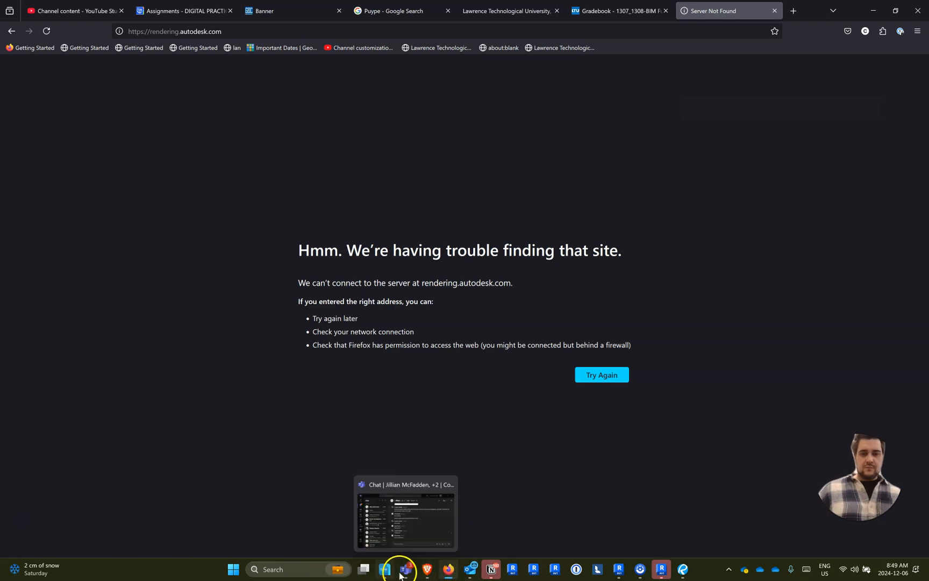
pyautogui.click(665, 568)
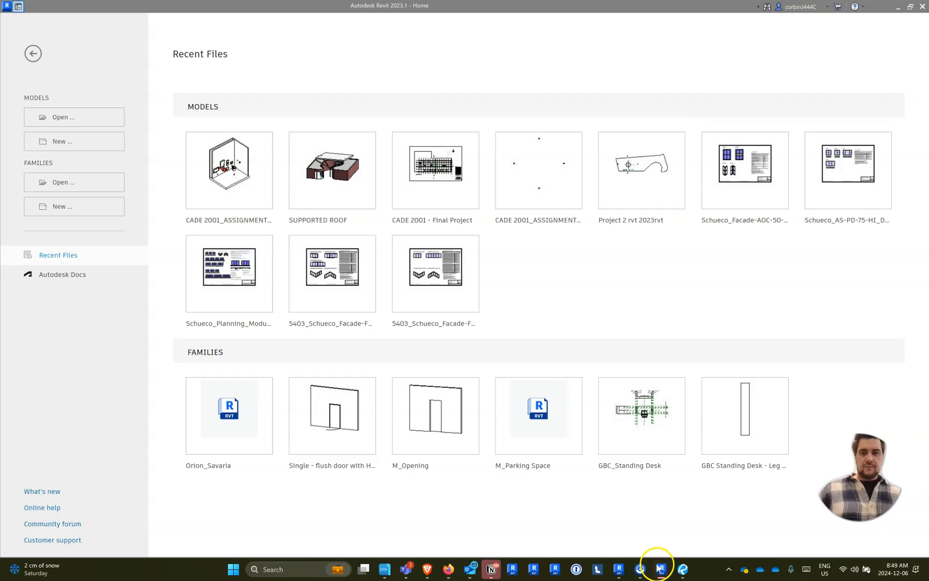
pyautogui.click(618, 569)
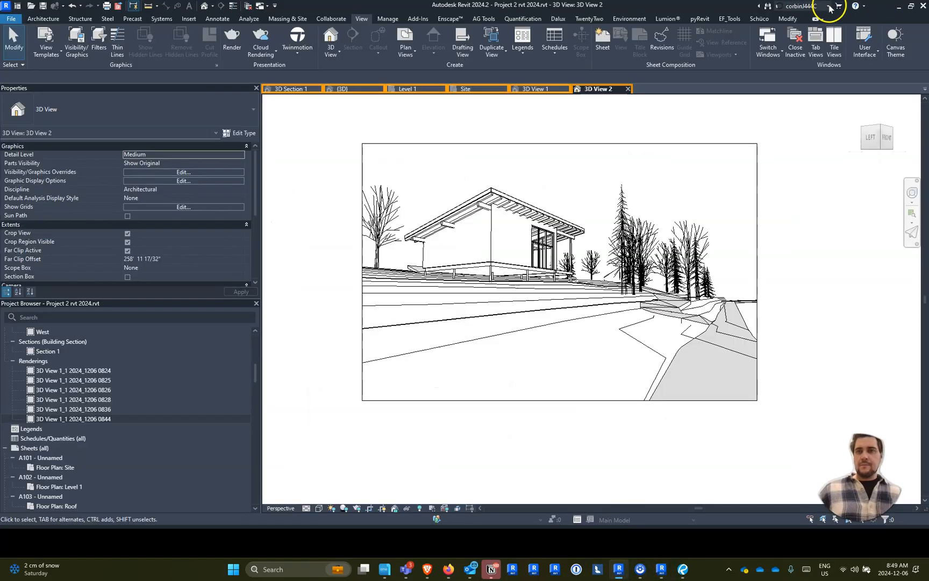
pyautogui.click(804, 7)
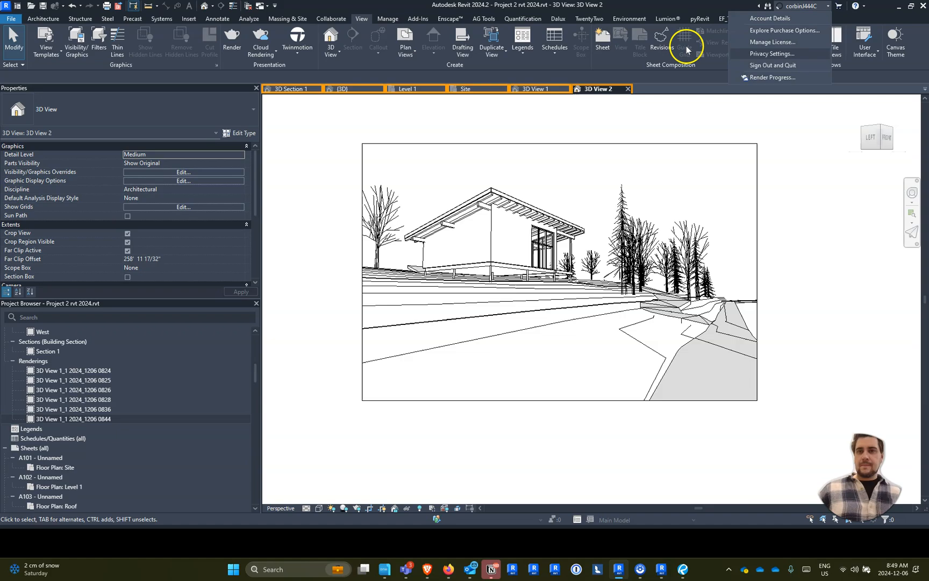
pyautogui.click(260, 44)
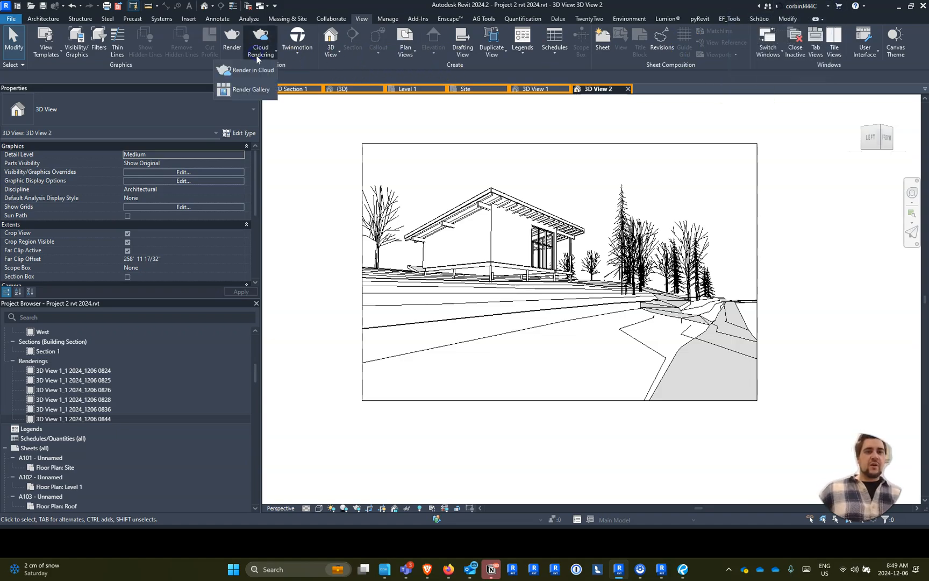
pyautogui.click(258, 91)
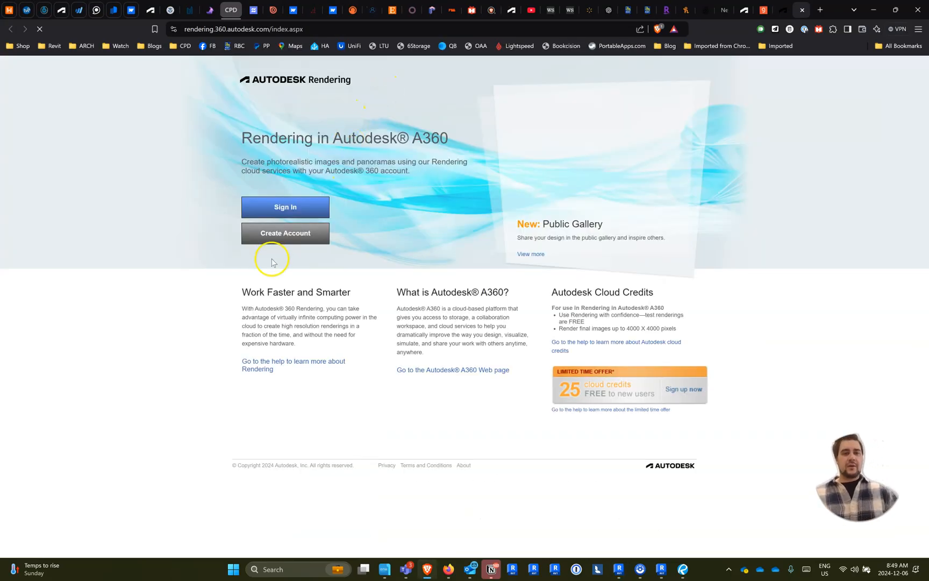
# - Sign in to Autodesk Rendering with the saved account e-mail, entering the Windows security PIN to unlock the stored logins
pyautogui.click(284, 207)
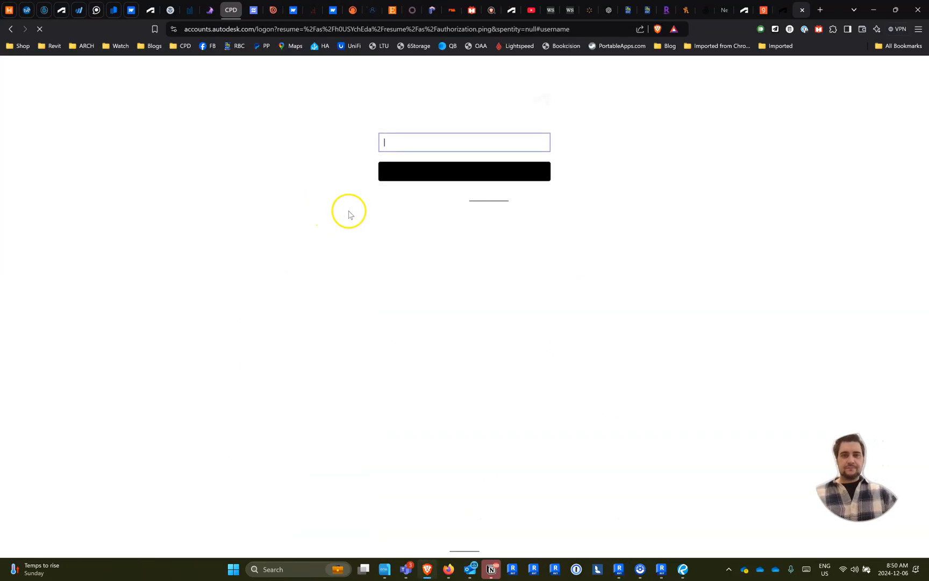
pyautogui.click(437, 144)
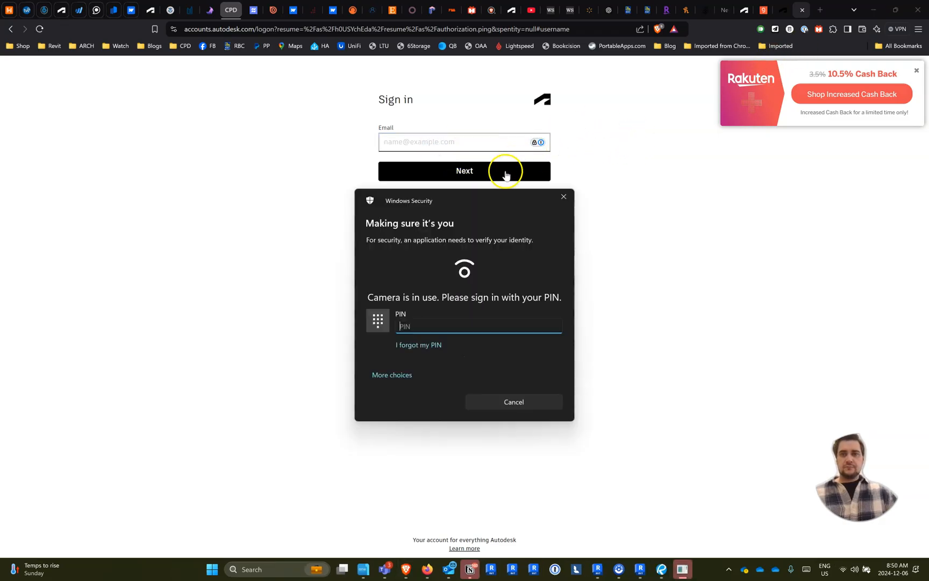
pyautogui.write('****')
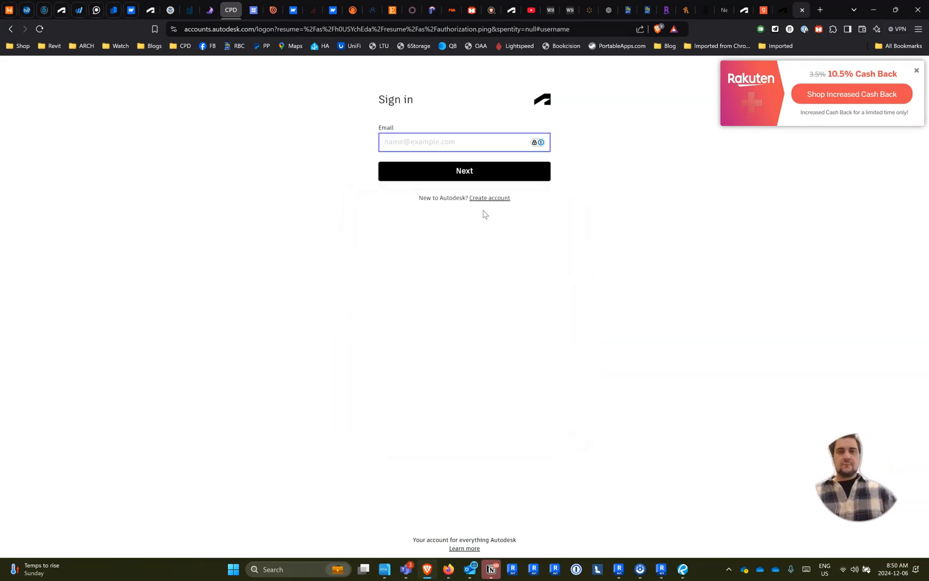
pyautogui.click(539, 143)
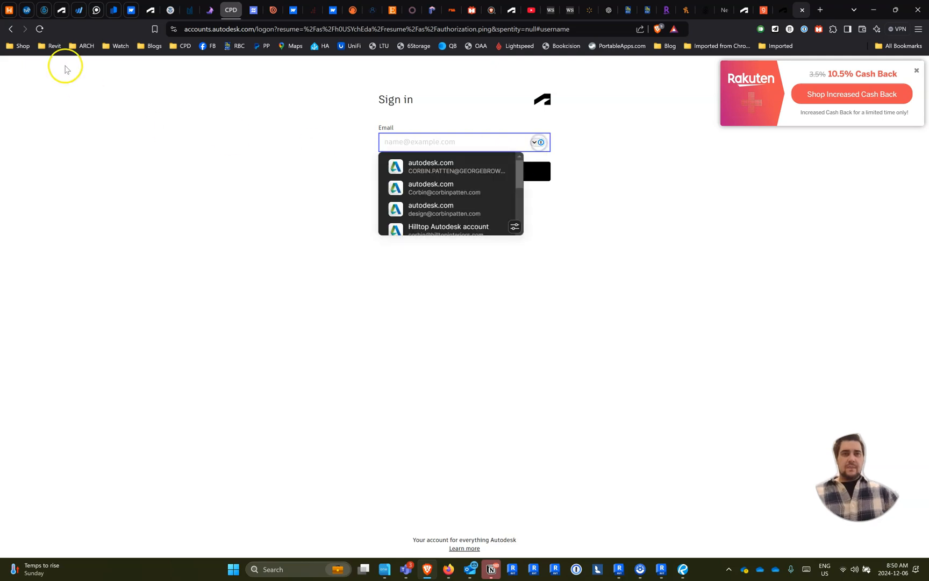
pyautogui.click(44, 31)
pyautogui.click(469, 144)
pyautogui.click(454, 191)
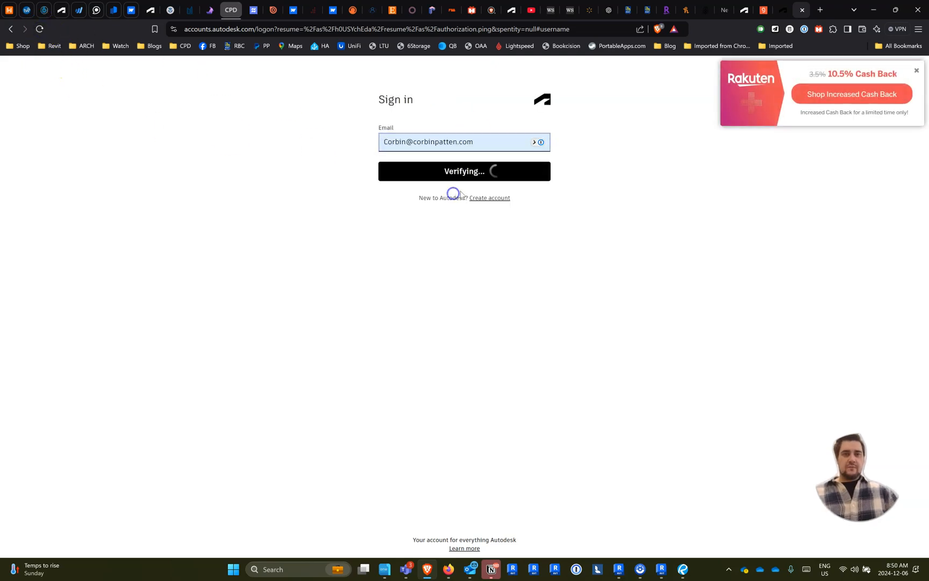
pyautogui.click(477, 209)
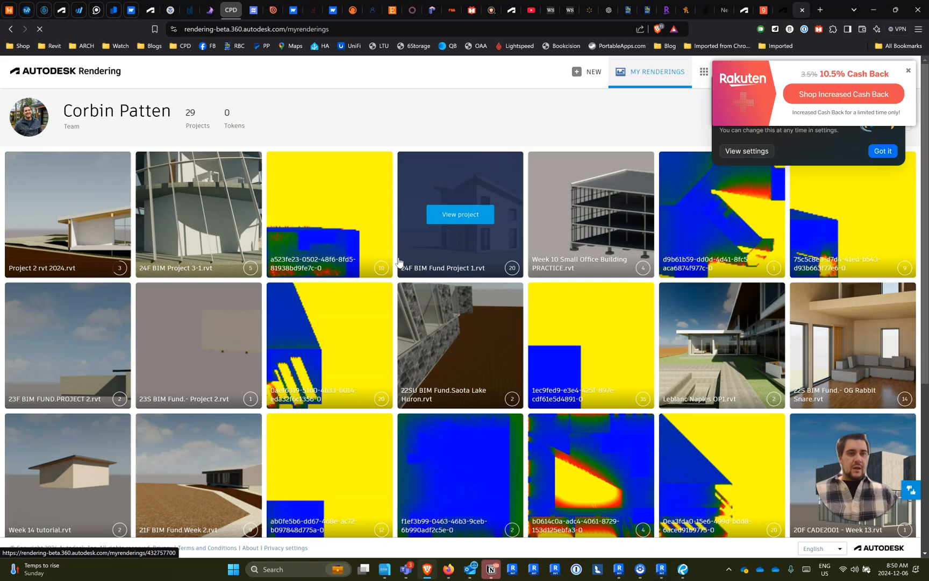
# - View the finished renderings of Project 2 rvt 2024.rvt in the online gallery and return to Revit
pyautogui.click(47, 213)
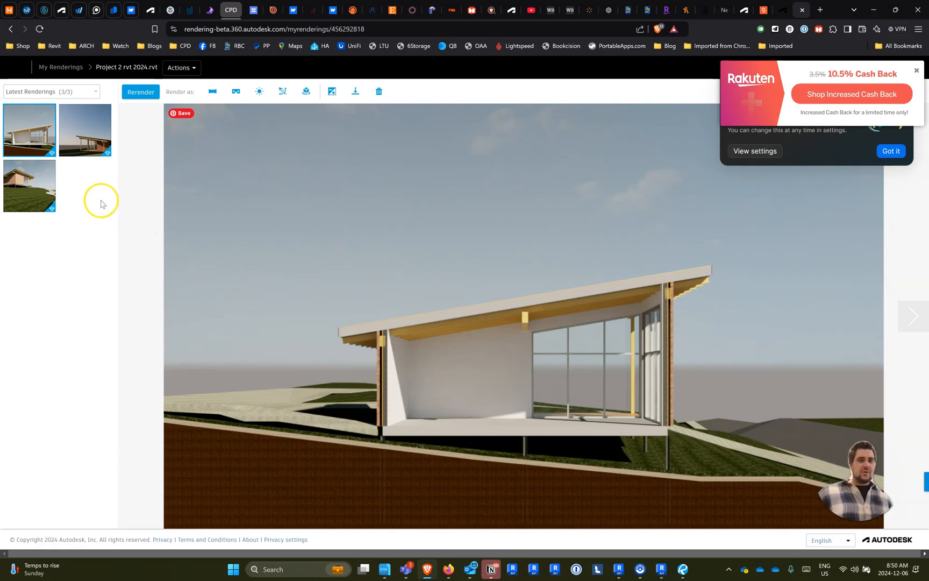
pyautogui.moveTo(91, 139)
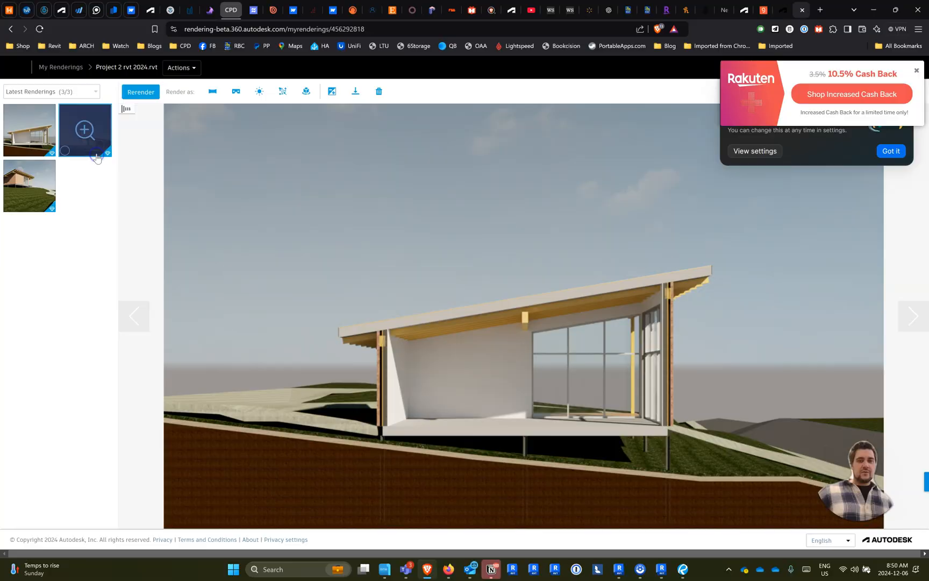
pyautogui.hotkey('alt', 'Tab')
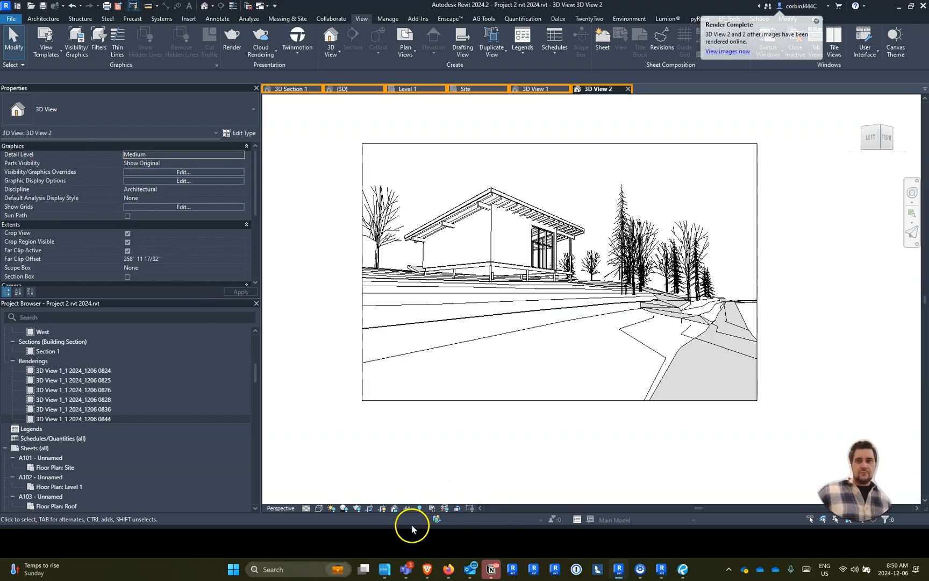
# - View the finished cloud rendering of 3D View 2 in the online gallery, and switch back to the Revit project
pyautogui.hotkey('alt', 'Tab')
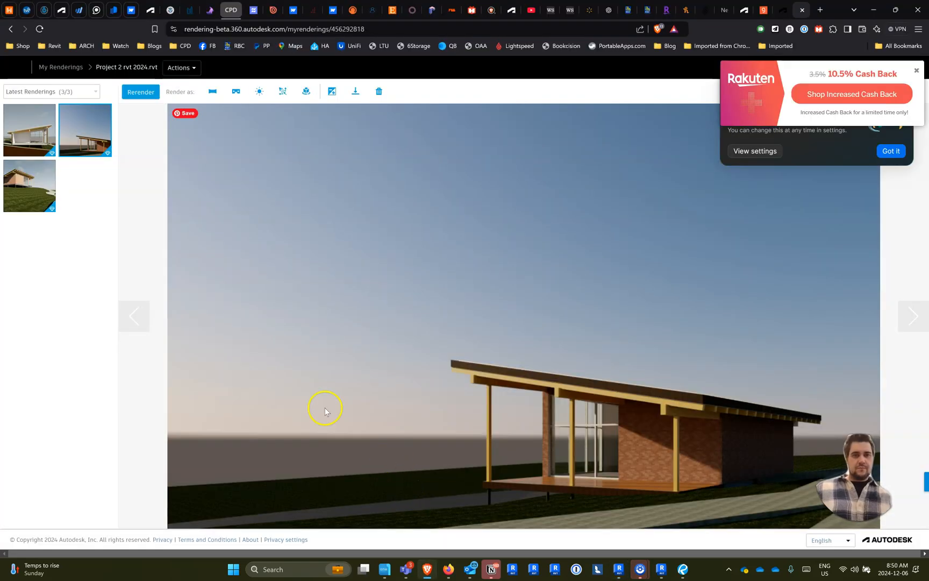
pyautogui.click(18, 196)
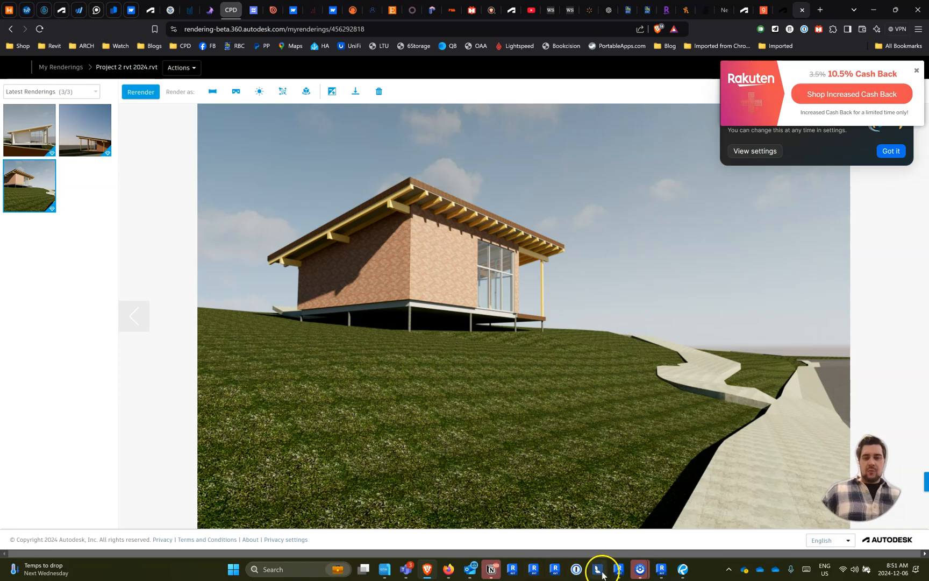
pyautogui.click(618, 568)
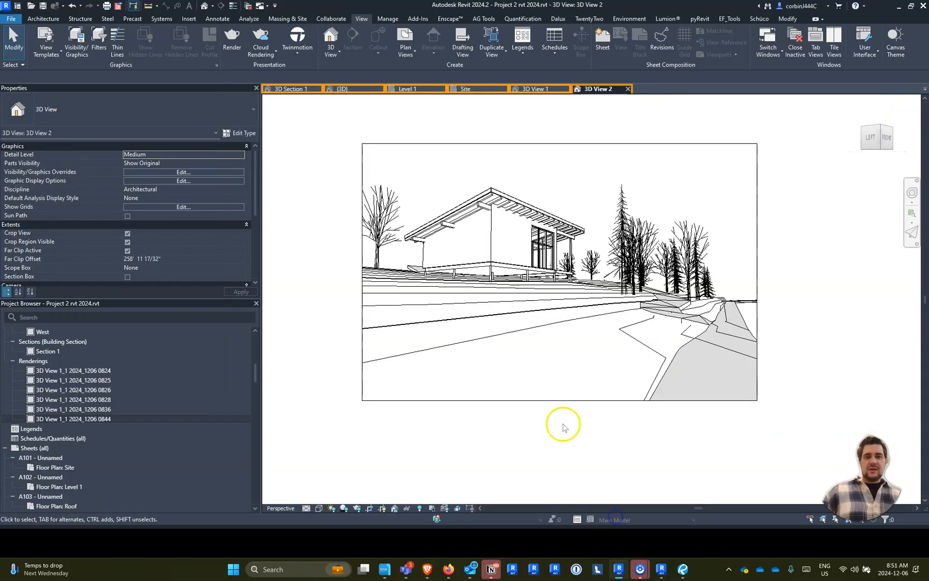
# - Start a local rendering of 3D View 2 at High quality and stop it early
pyautogui.click(231, 40)
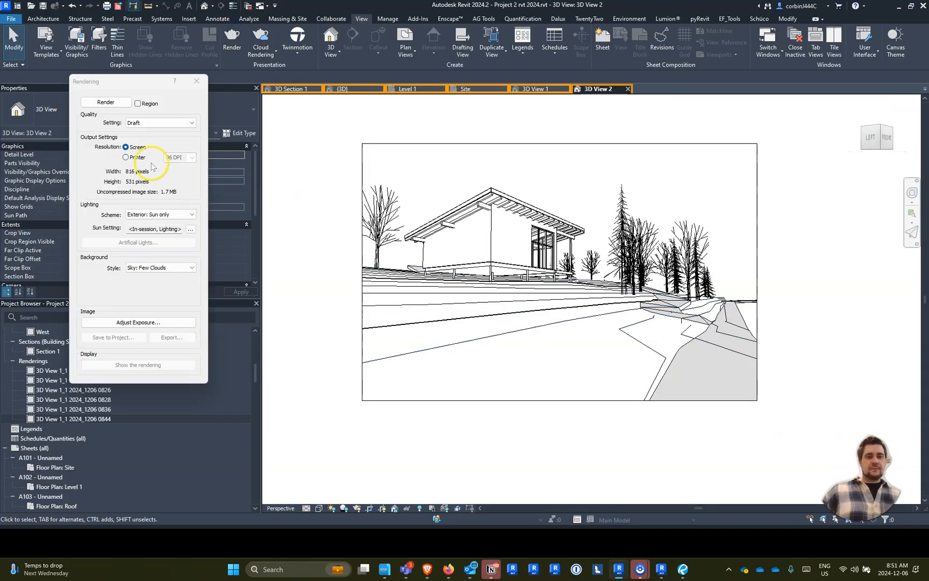
pyautogui.click(134, 122)
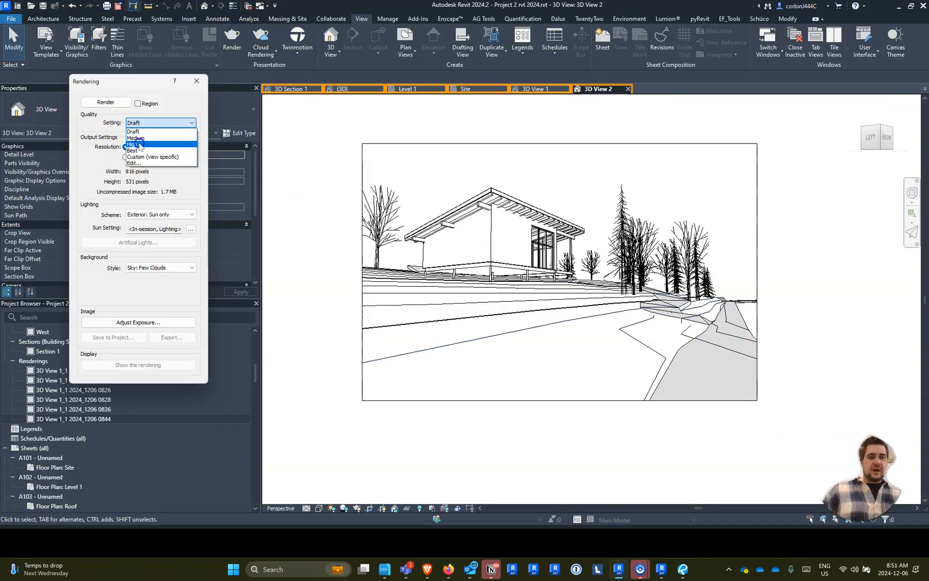
pyautogui.click(139, 140)
pyautogui.click(107, 102)
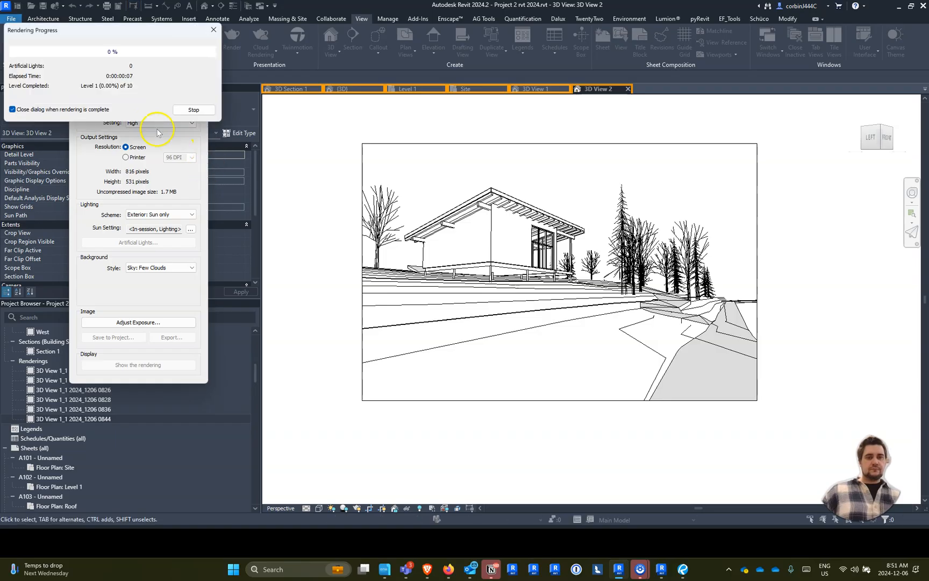
pyautogui.click(192, 109)
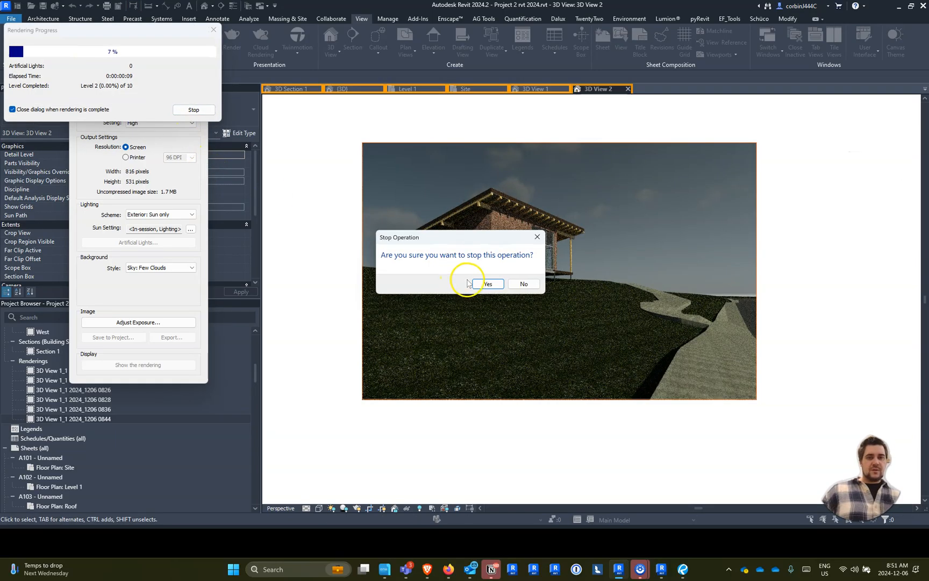
pyautogui.click(486, 284)
# - Set the rendering output resolution to Printer at 150 DPI and close the rendering settings
pyautogui.click(126, 157)
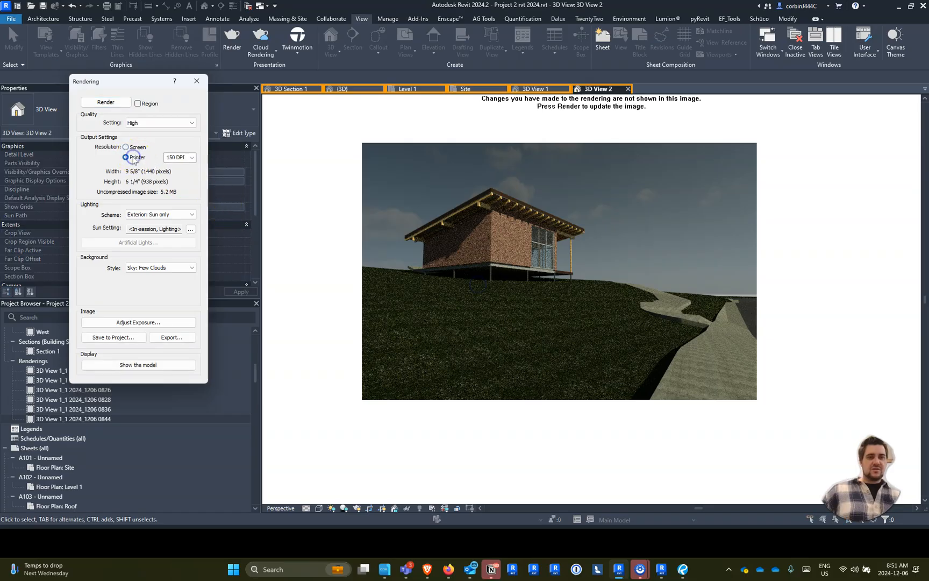
pyautogui.click(150, 263)
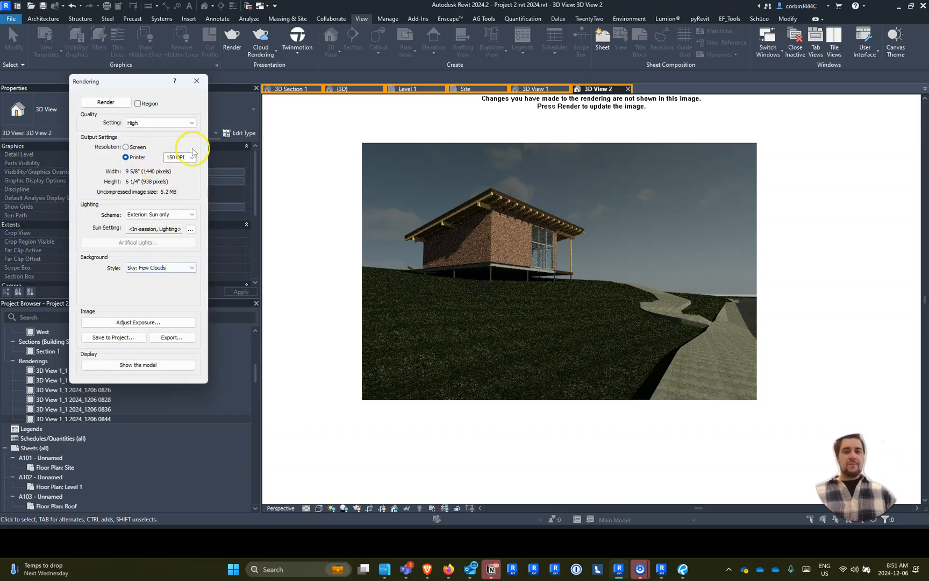
pyautogui.click(196, 81)
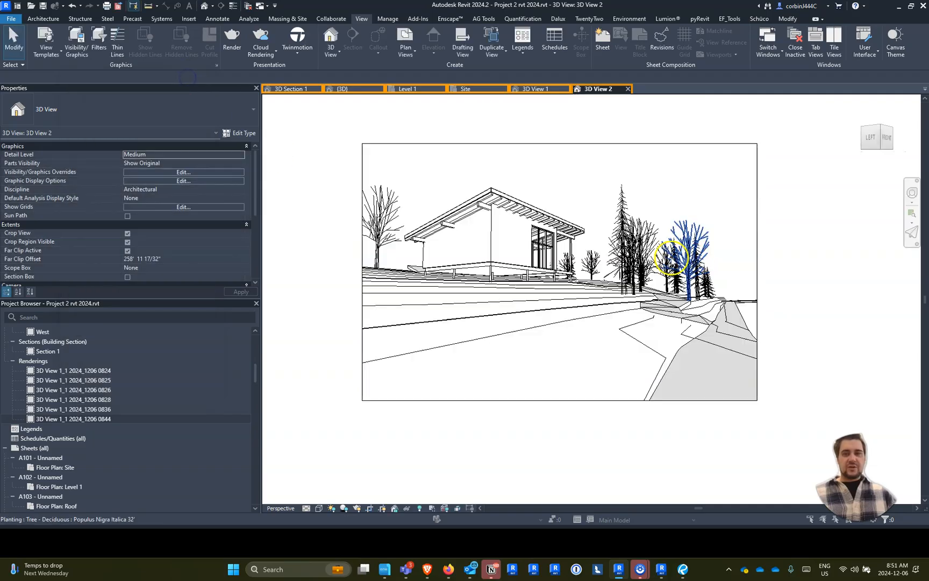
# - Open the Populus Nigra Italica 32' tree's family for editing, inspect its nested Deciduous Base geometry, and close the family
pyautogui.click(685, 257)
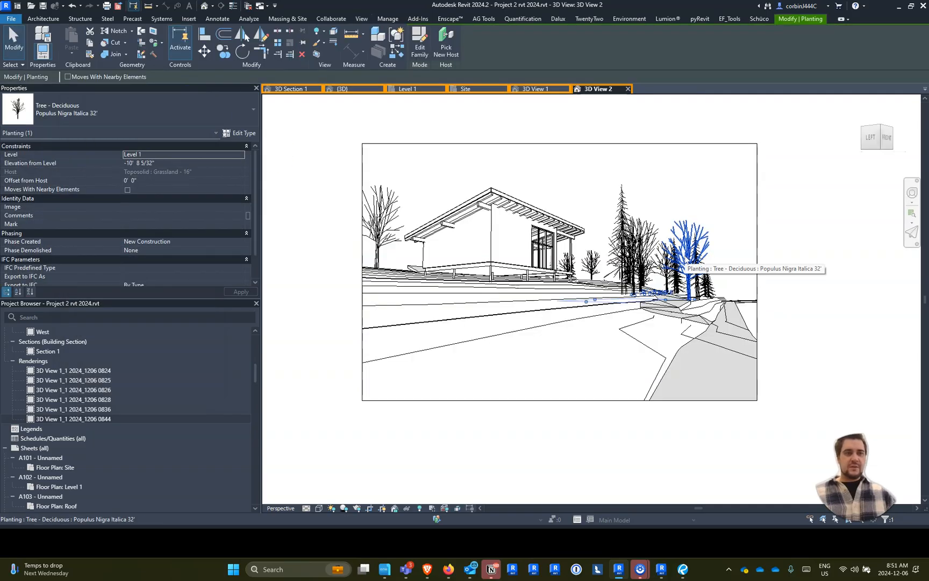
pyautogui.click(425, 40)
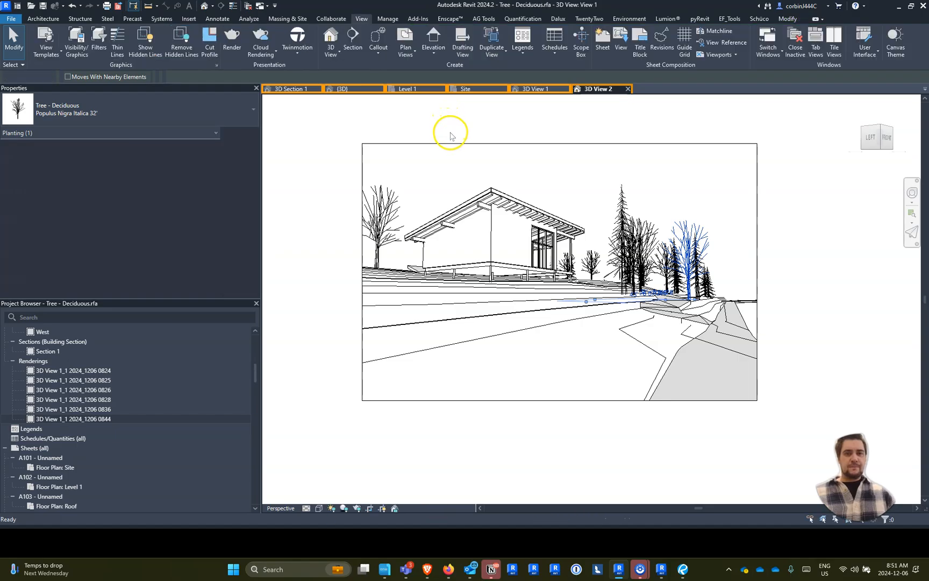
pyautogui.click(601, 267)
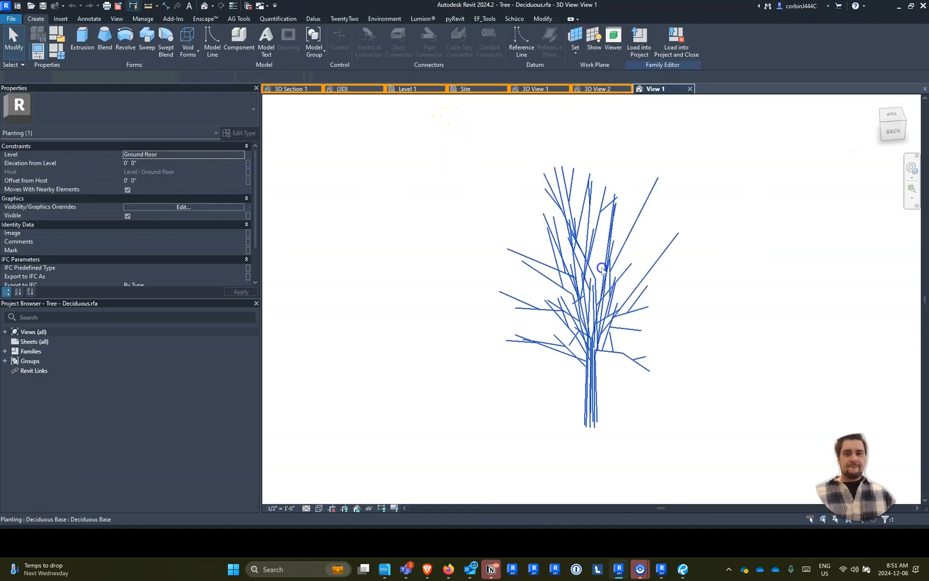
pyautogui.scroll(4, 589, 377)
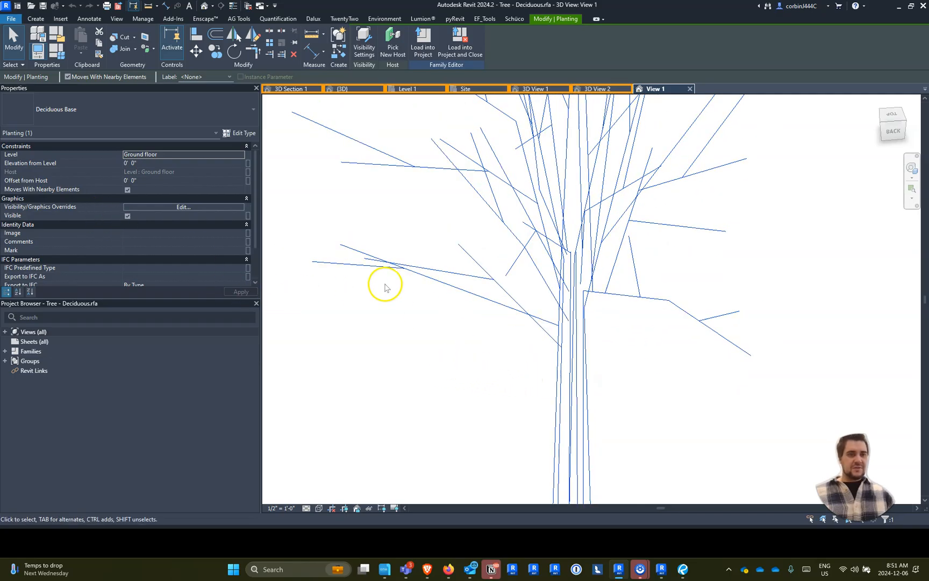
pyautogui.scroll(-4, 385, 287)
pyautogui.click(689, 89)
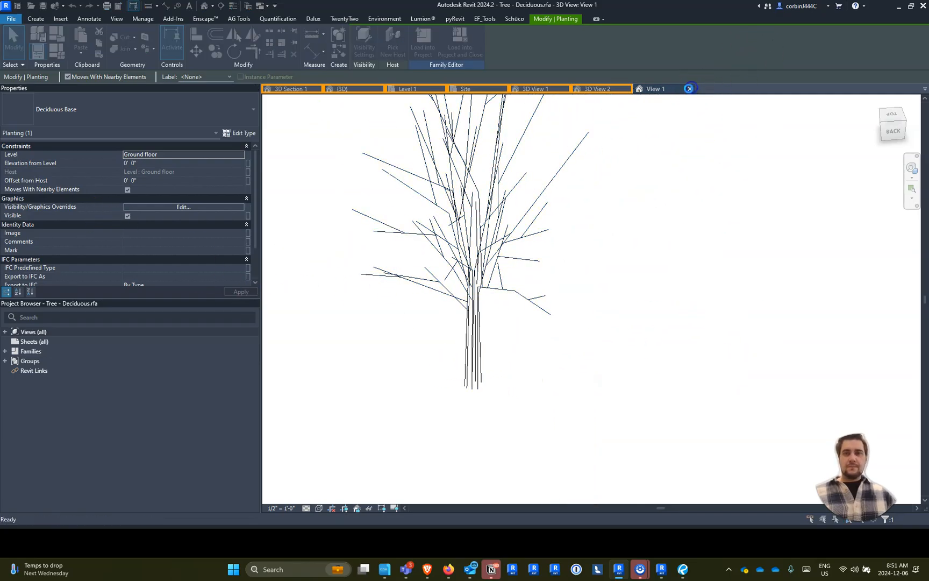
pyautogui.click(481, 289)
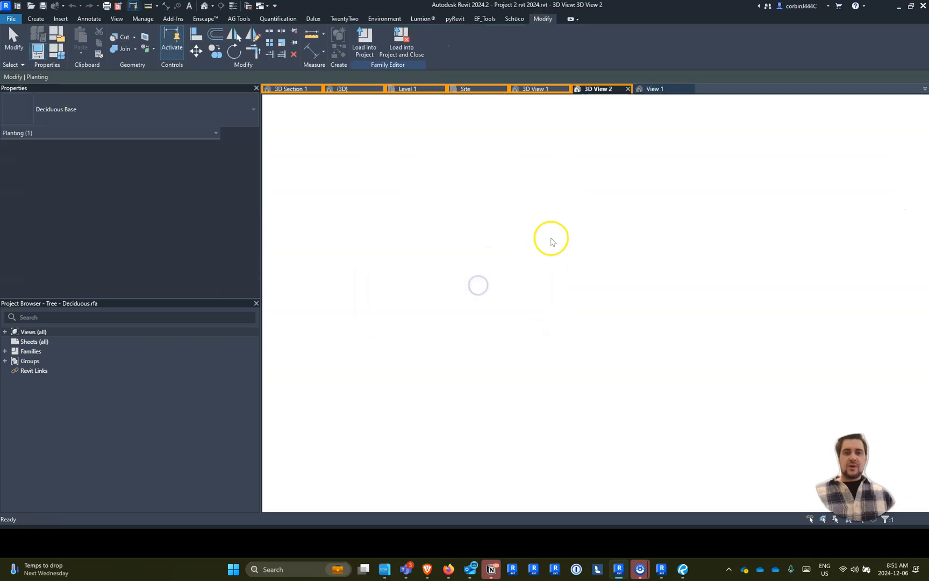
# - Inspect the instance and type properties of the tall Tsuga Canadensis 30' conifer beside the building in 3D View 2
pyautogui.click(623, 226)
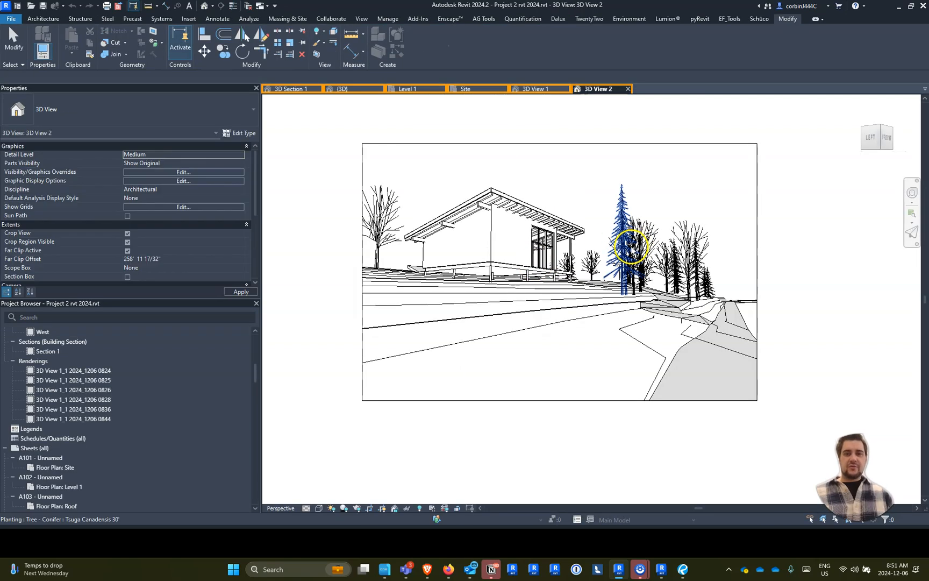
pyautogui.click(614, 228)
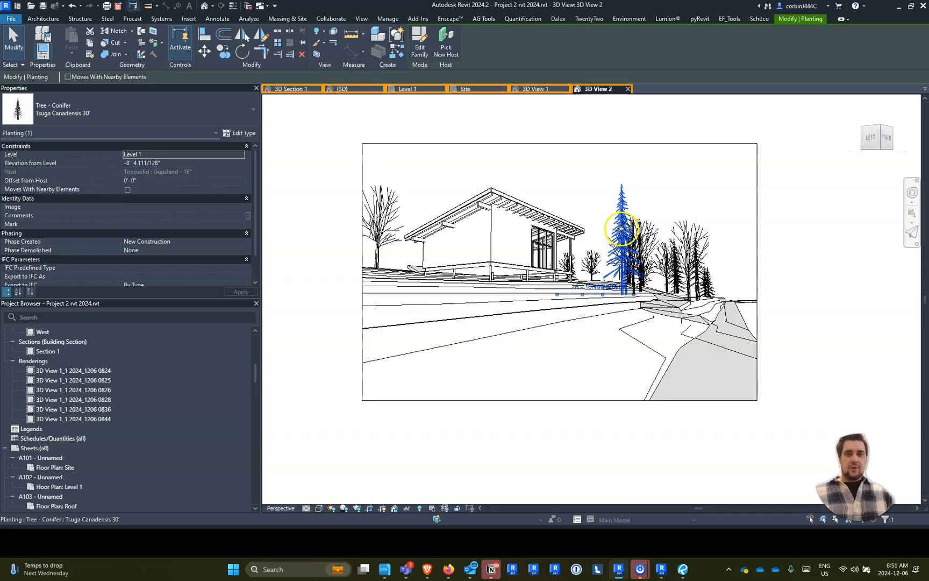
pyautogui.scroll(-1, 172, 215)
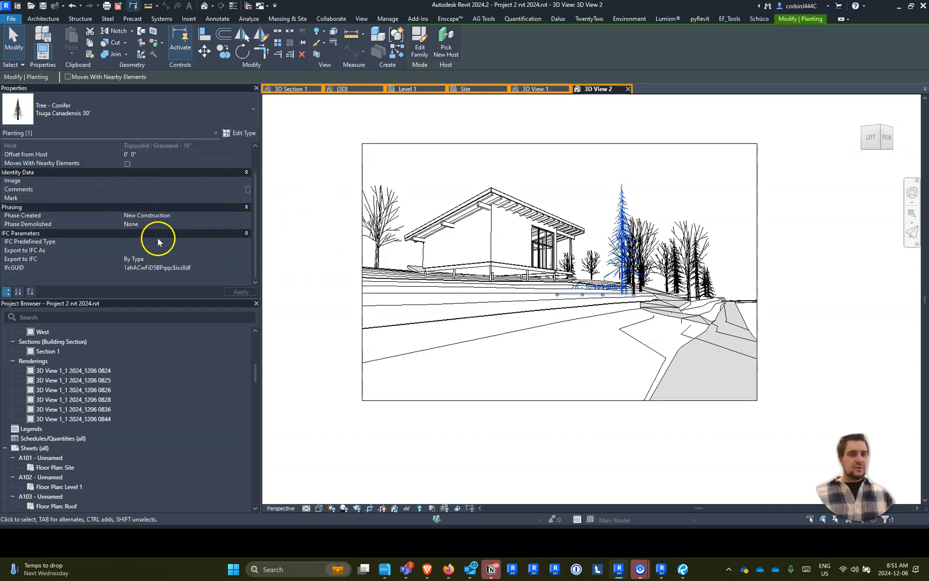
pyautogui.click(245, 133)
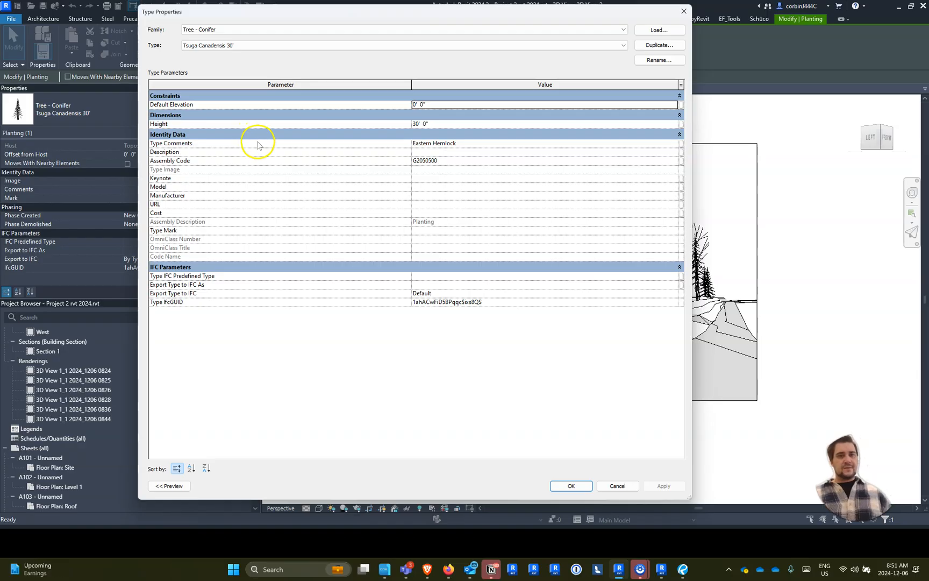
pyautogui.press('Escape')
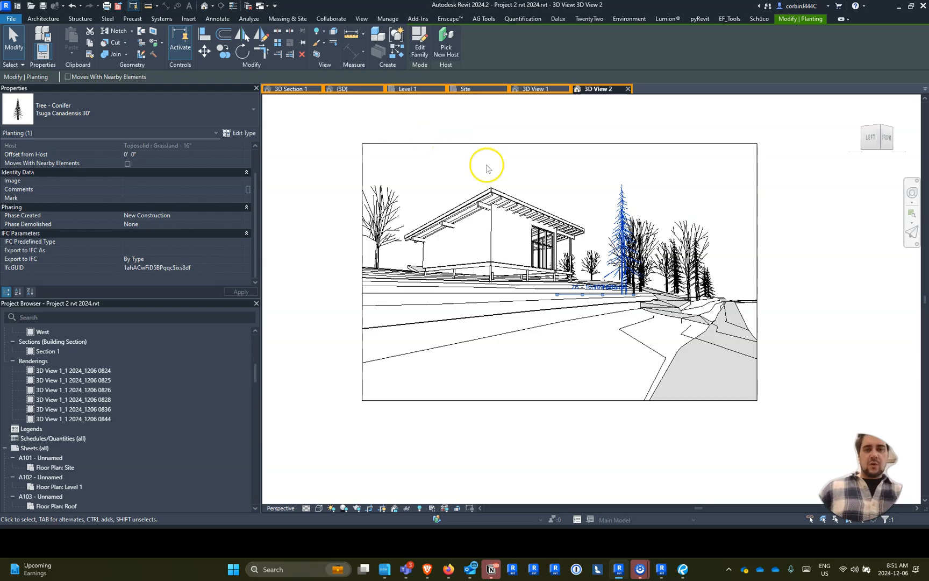
pyautogui.scroll(5, 636, 306)
pyautogui.scroll(-4, 637, 310)
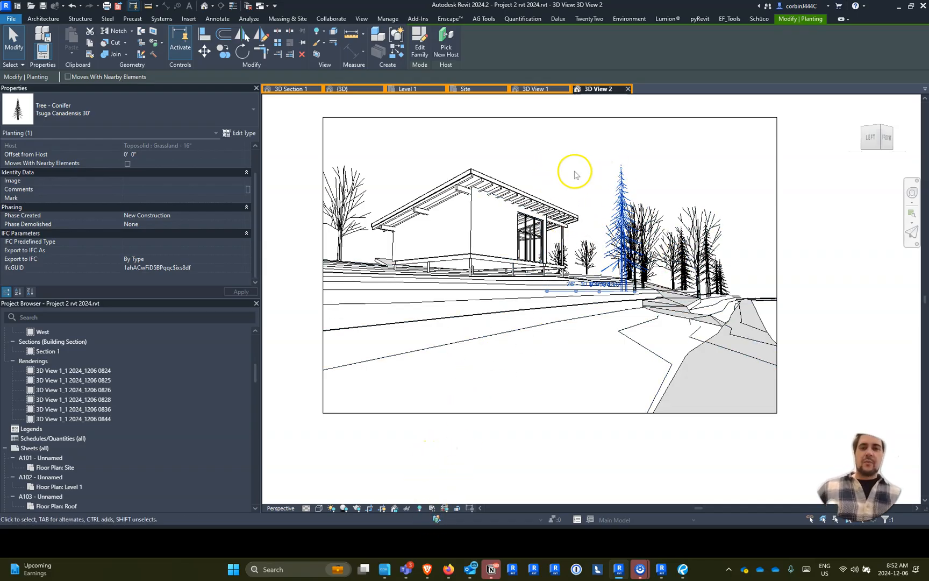
# - In the {3D} view, change all Populus Nigra Italica 32' trees to the RPC Tree - Deciduous type Lombardy Poplar - 40'
pyautogui.click(476, 89)
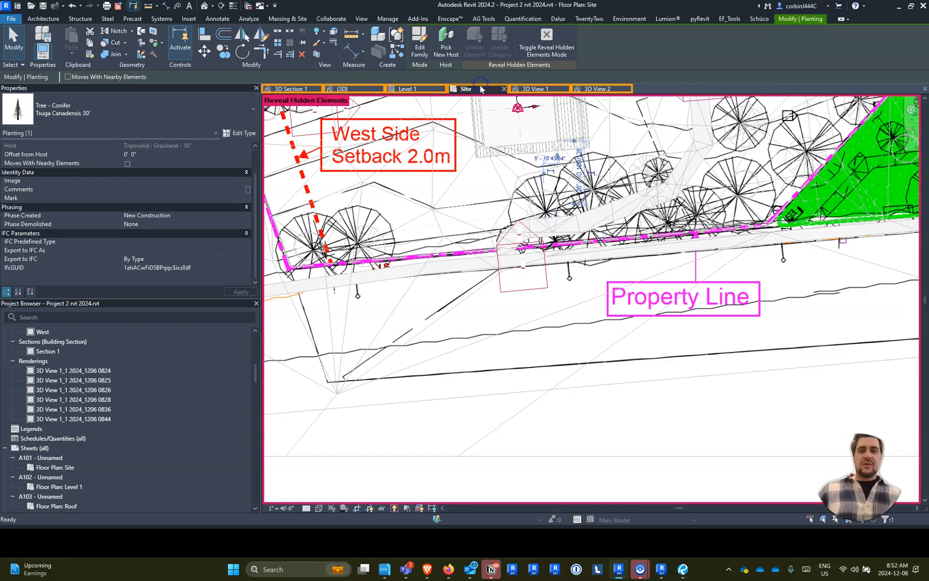
pyautogui.scroll(-5, 554, 314)
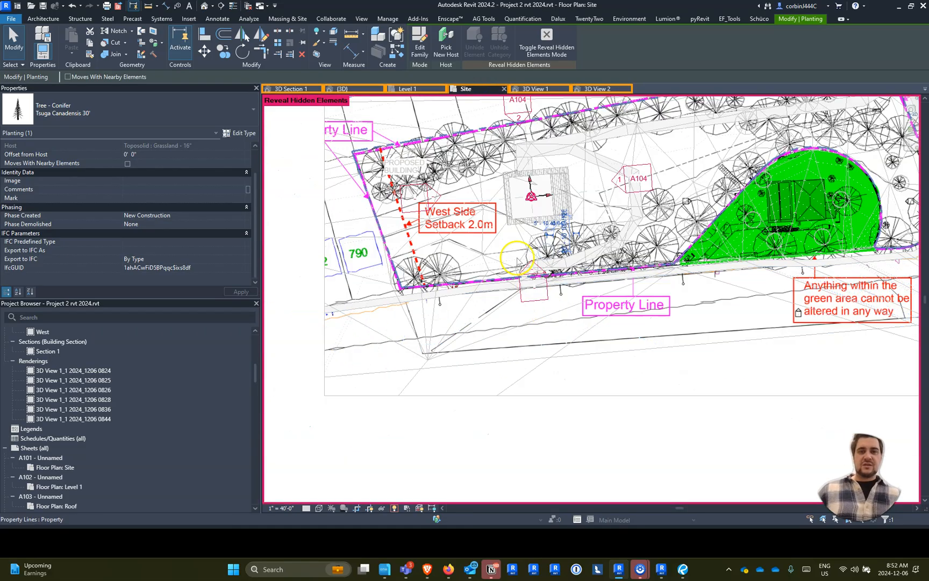
pyautogui.click(342, 89)
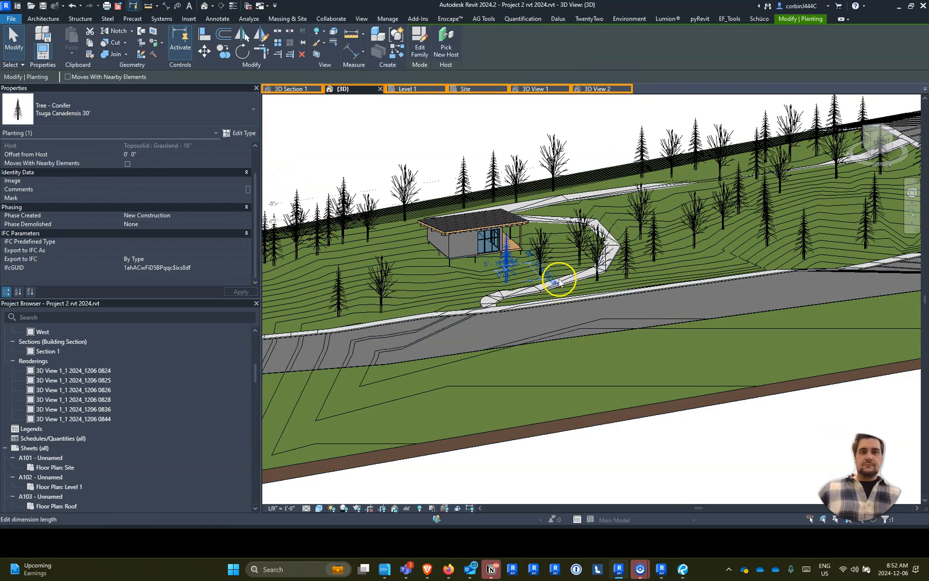
pyautogui.scroll(-5, 619, 339)
pyautogui.scroll(4, 641, 311)
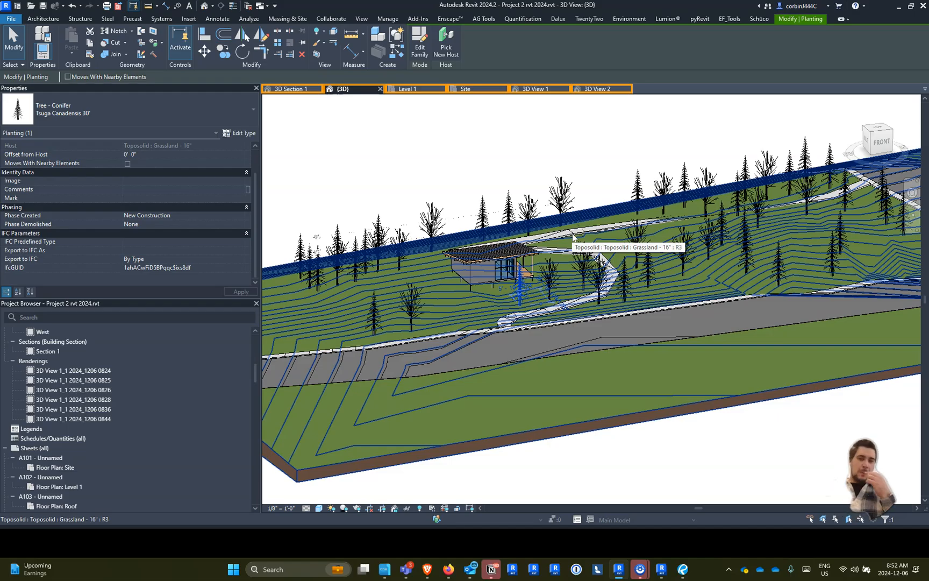
pyautogui.rightClick(439, 215)
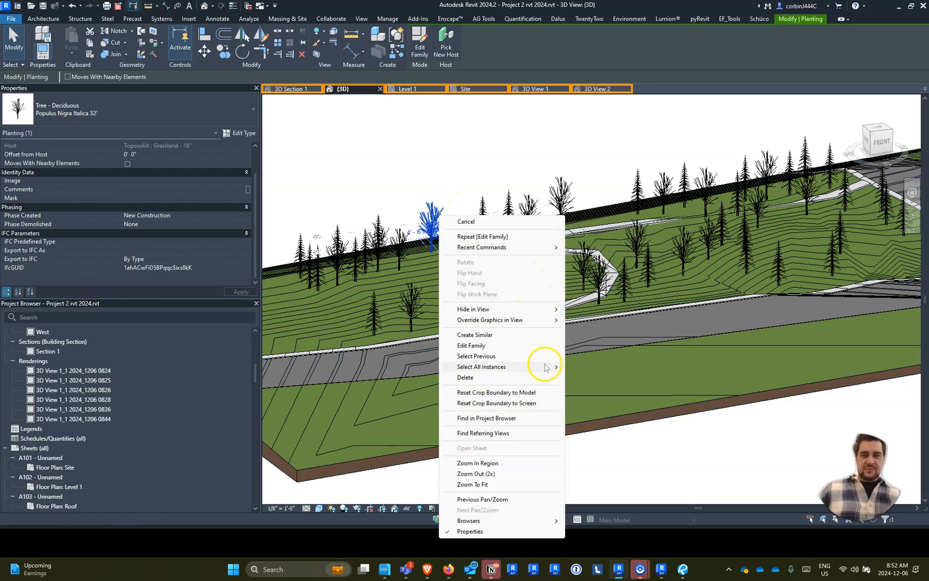
pyautogui.moveTo(546, 367)
pyautogui.click(602, 377)
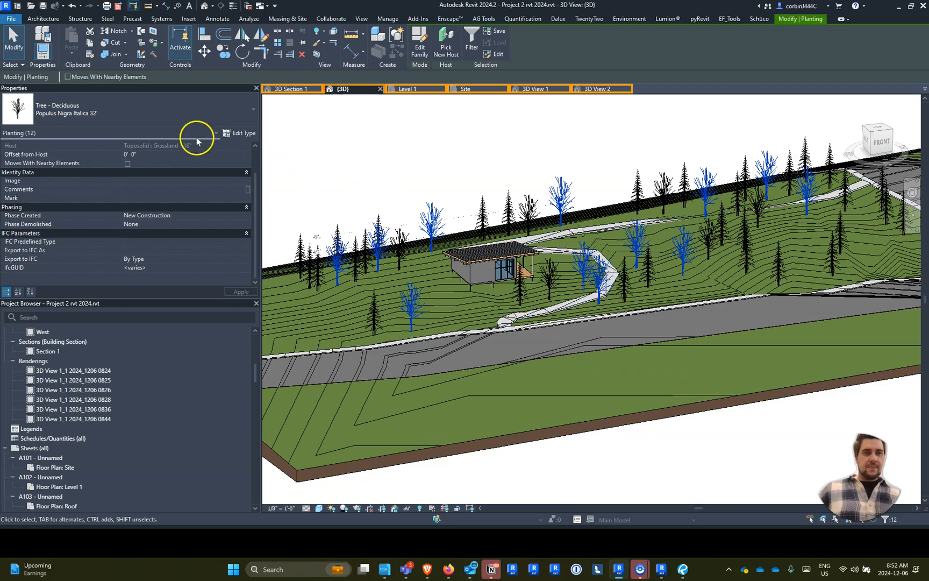
pyautogui.click(31, 117)
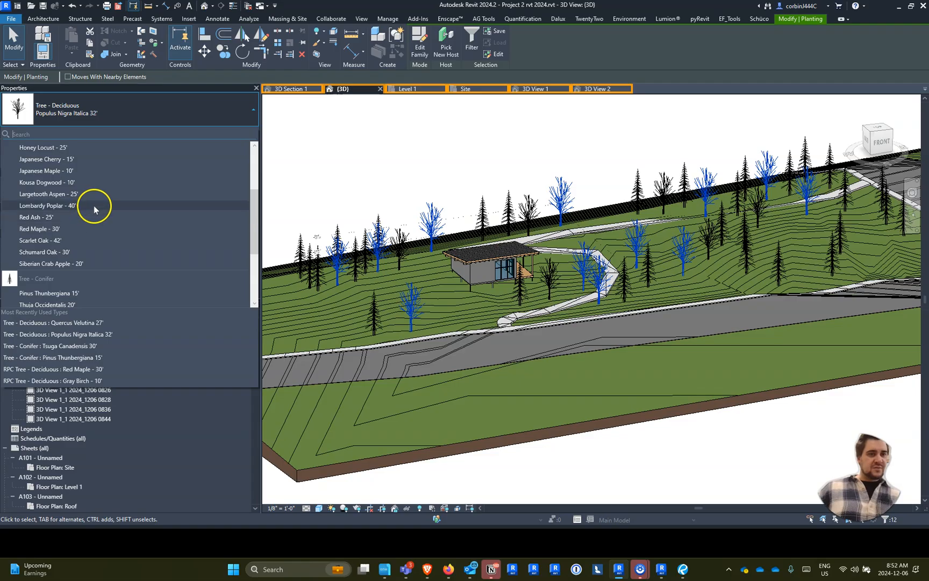
pyautogui.click(95, 205)
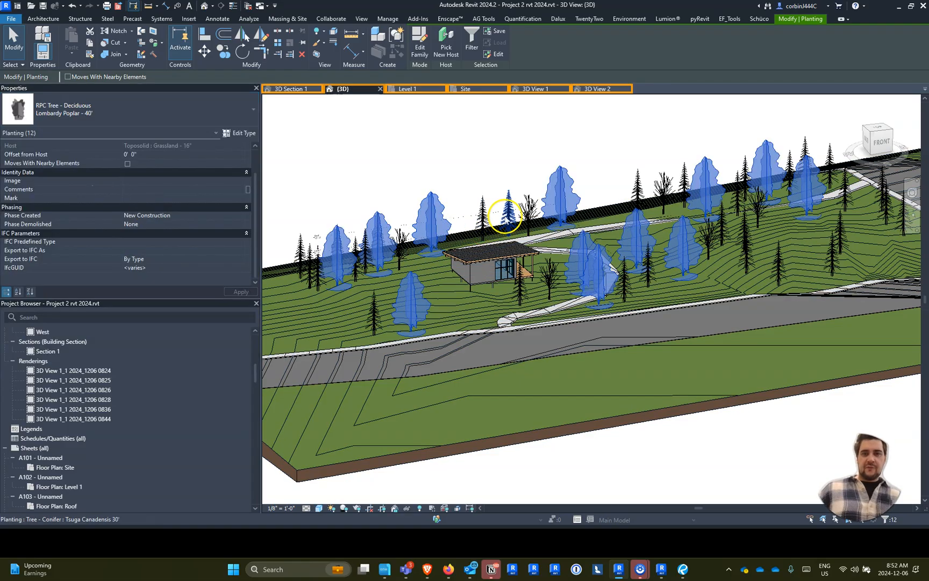
# - Select all Tsuga Canadensis 30' conifer instances in the {3D} view and check the loaded types for an RPC conifer
pyautogui.rightClick(509, 211)
pyautogui.click(609, 362)
pyautogui.click(661, 362)
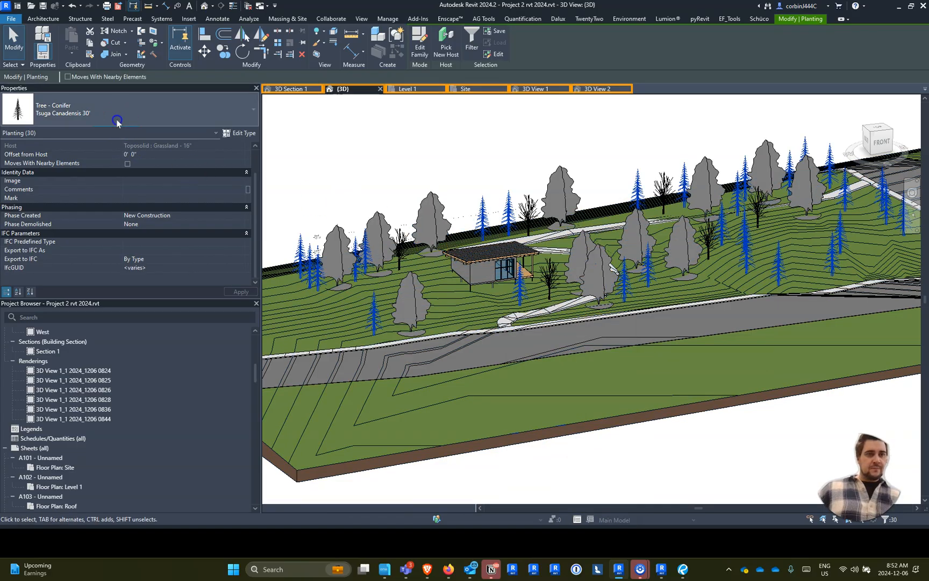
pyautogui.click(119, 114)
pyautogui.scroll(5, 68, 232)
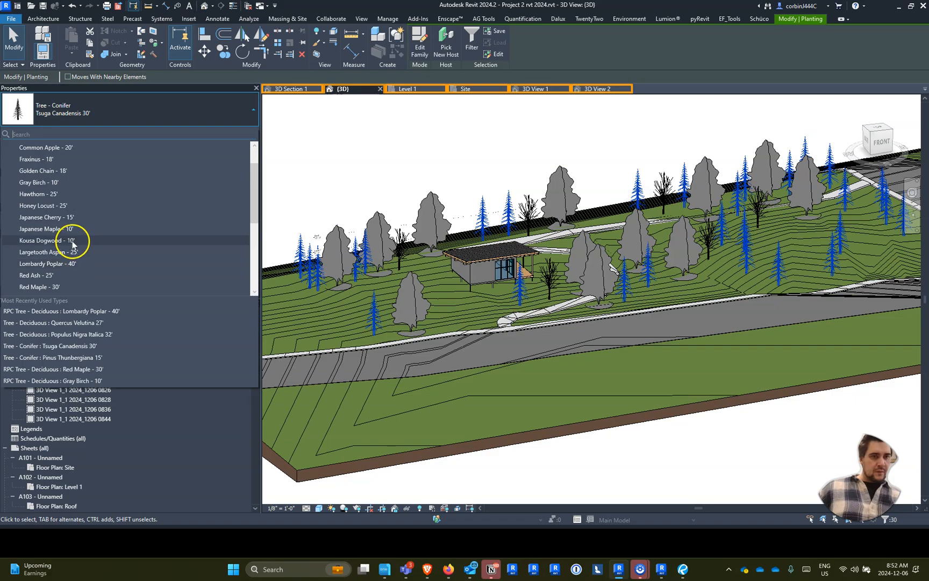
pyautogui.scroll(2, 65, 222)
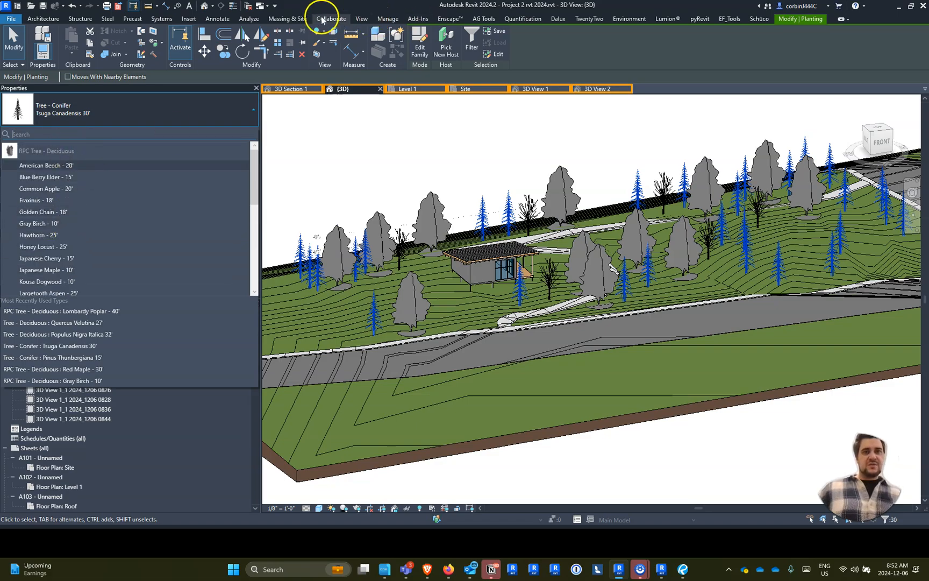
# - Load the RPC Tree - Conifer family from the Autodesk family library into the project
pyautogui.click(361, 19)
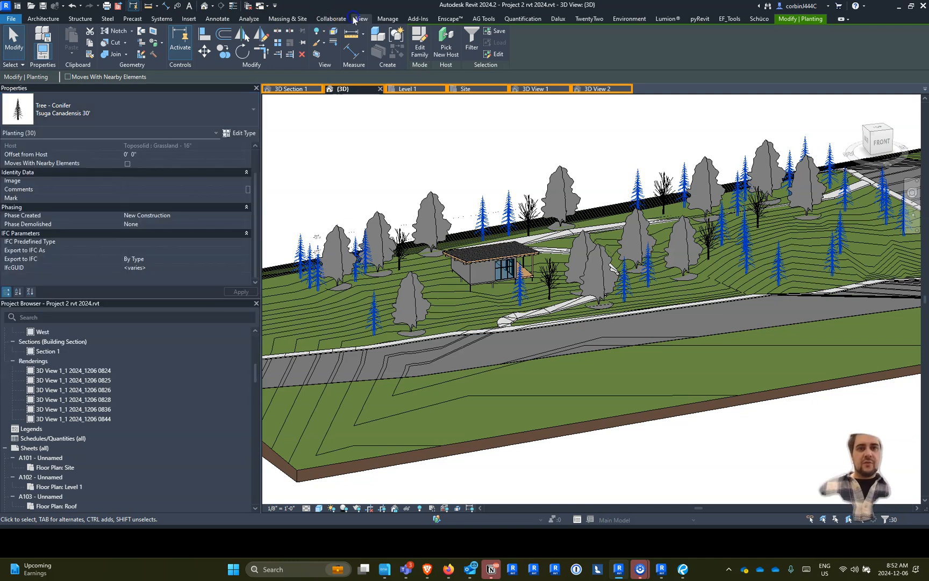
pyautogui.click(189, 19)
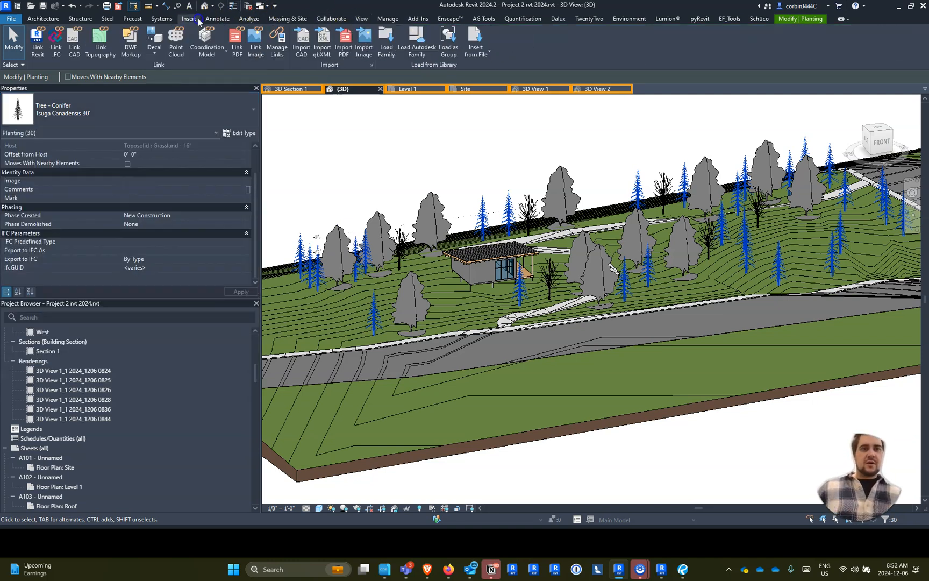
pyautogui.click(429, 47)
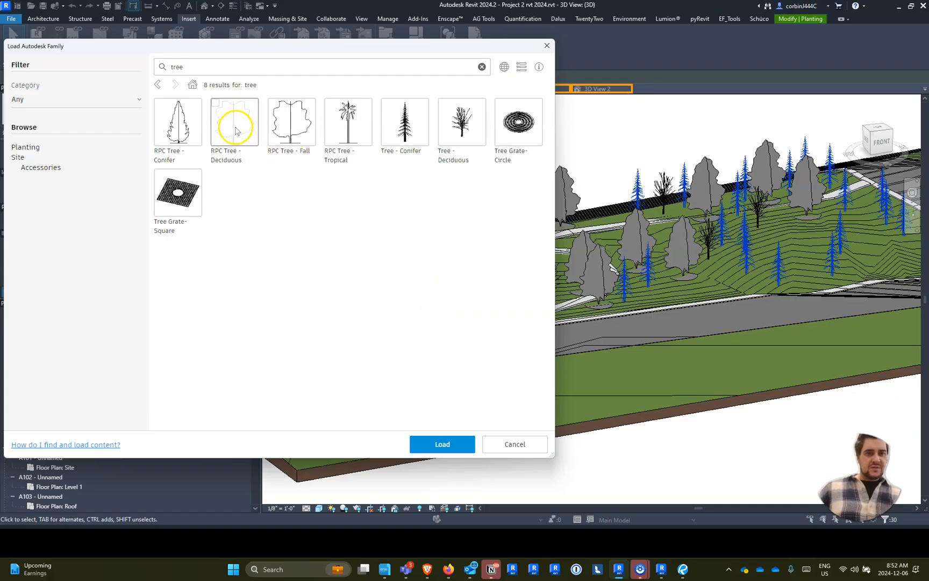
pyautogui.click(168, 129)
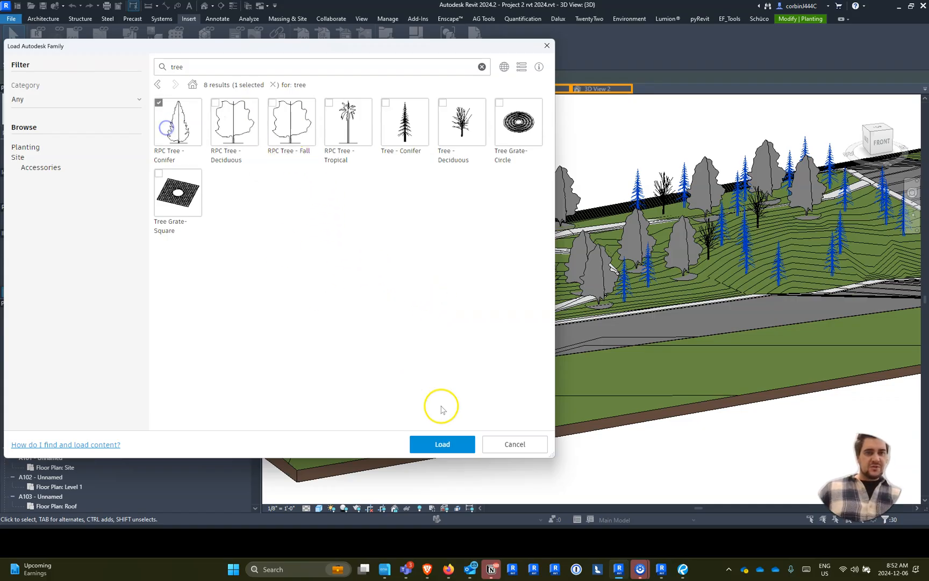
pyautogui.click(457, 448)
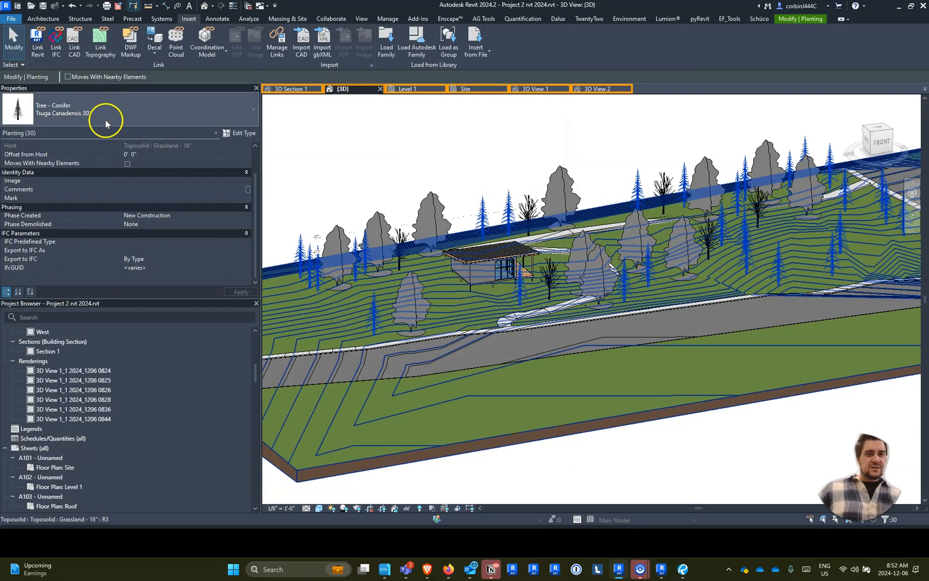
# - Change the selected Tsuga Canadensis 30' conifers to the RPC Tree - Conifer type Eastern Hemlock - 25'
pyautogui.click(127, 111)
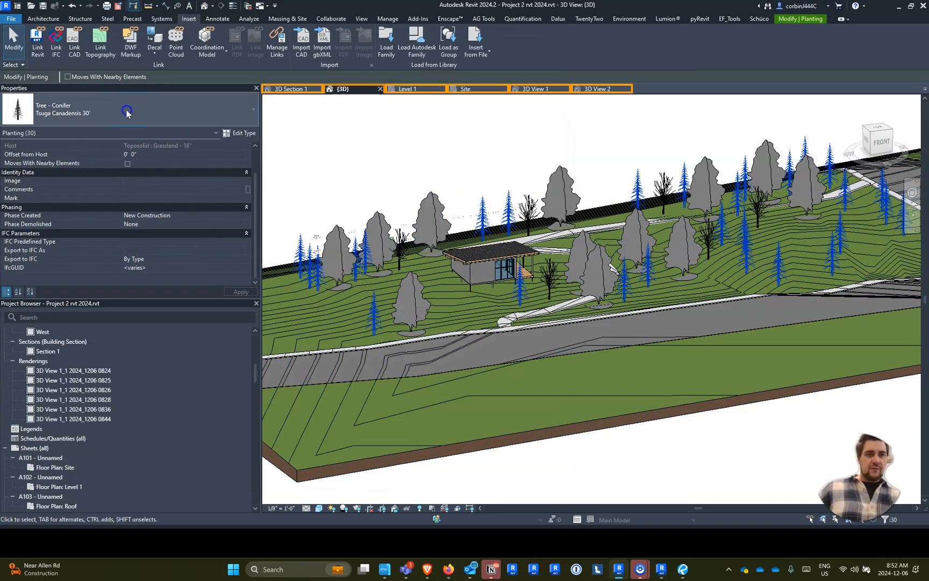
pyautogui.scroll(6, 73, 219)
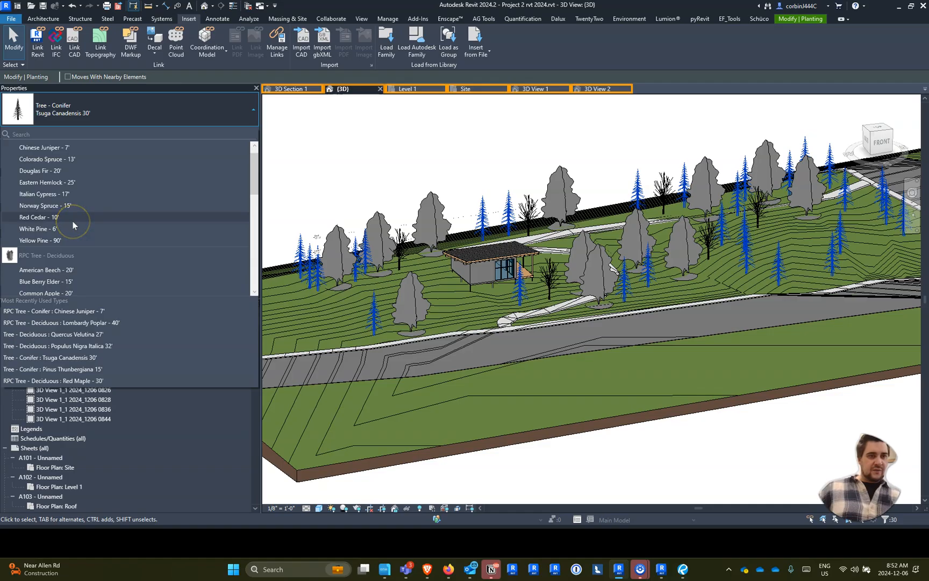
pyautogui.scroll(1, 73, 225)
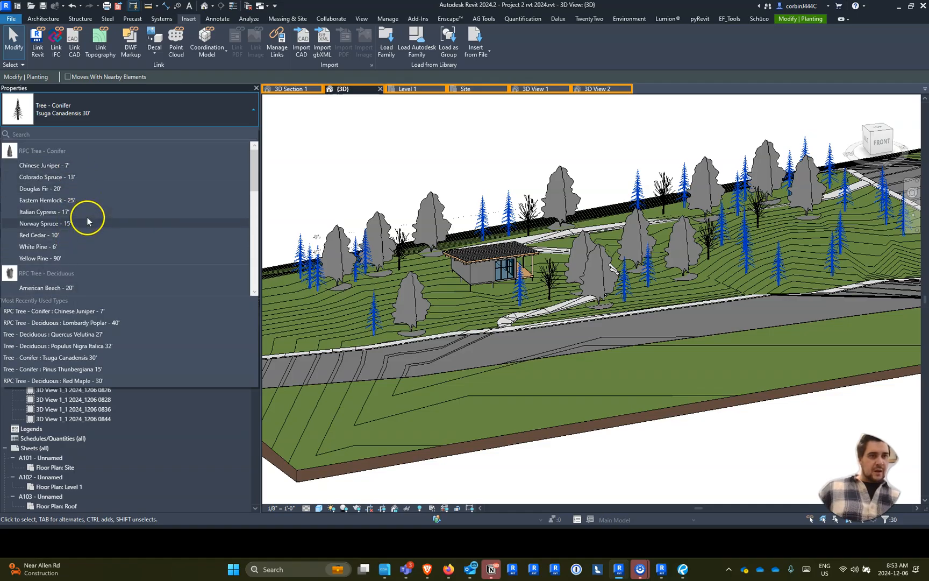
pyautogui.click(54, 200)
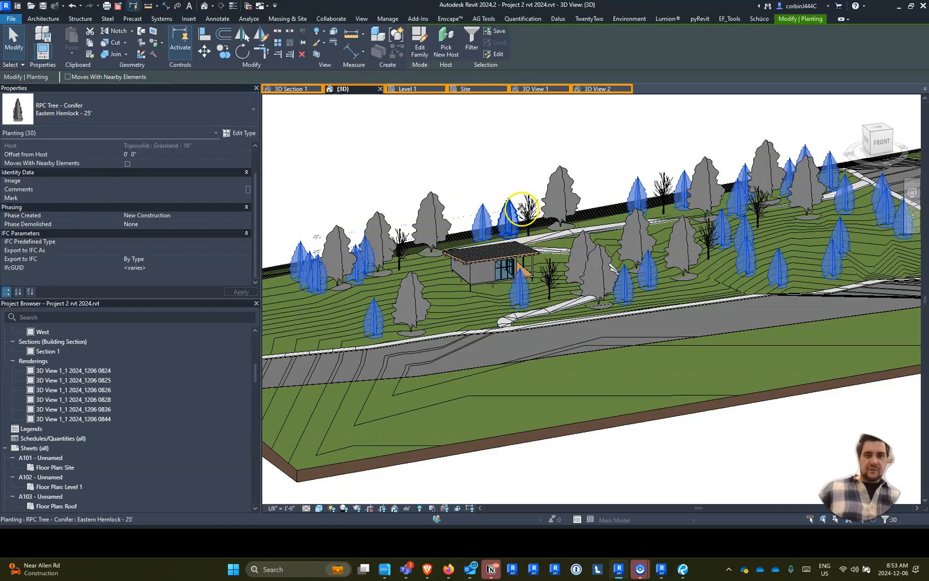
# - Select every Quercus Velutina 27' deciduous tree in the project, starting from the one behind the building
pyautogui.click(523, 210)
pyautogui.rightClick(528, 210)
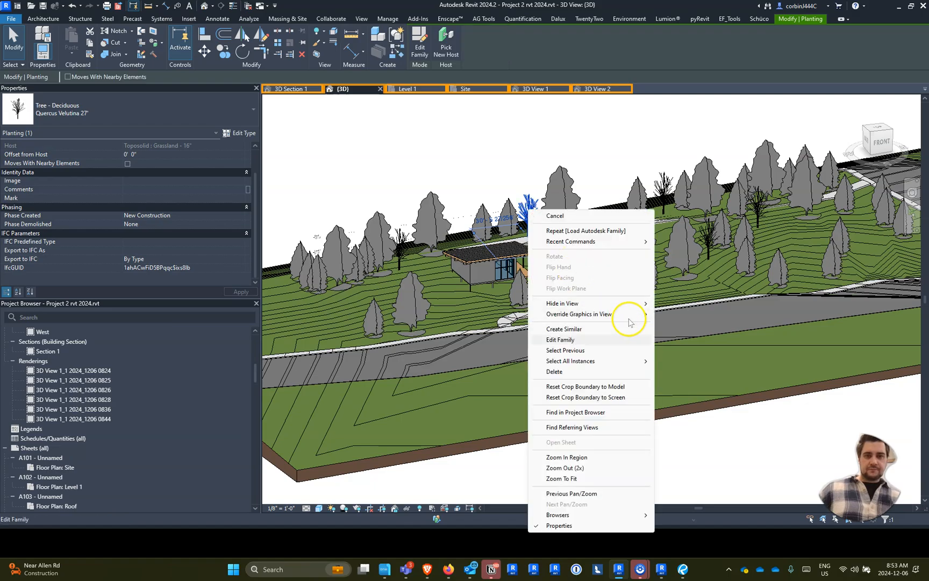
pyautogui.moveTo(643, 361)
pyautogui.click(673, 362)
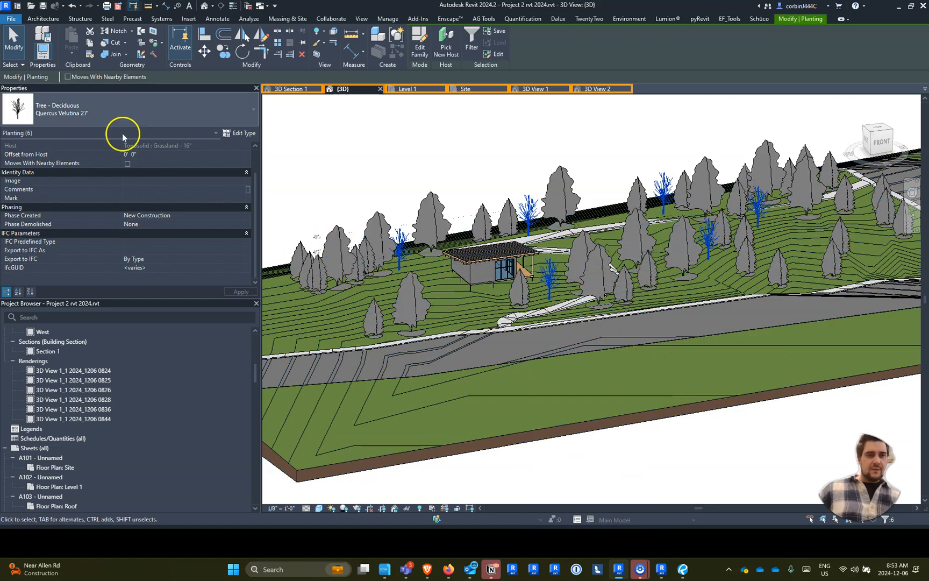
# - Try the RPC Tree - Conifer type Yellow Pine - 90' on the selected Quercus Velutina 27' trees
pyautogui.click(95, 108)
pyautogui.scroll(1, 85, 217)
pyautogui.scroll(-1, 85, 218)
pyautogui.scroll(1, 71, 196)
pyautogui.scroll(-1, 74, 196)
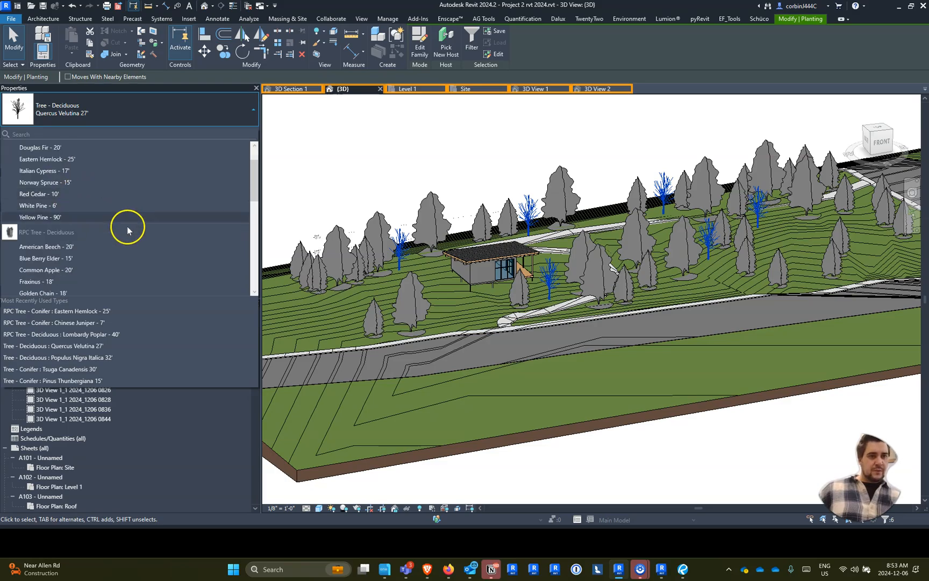
pyautogui.scroll(1, 131, 245)
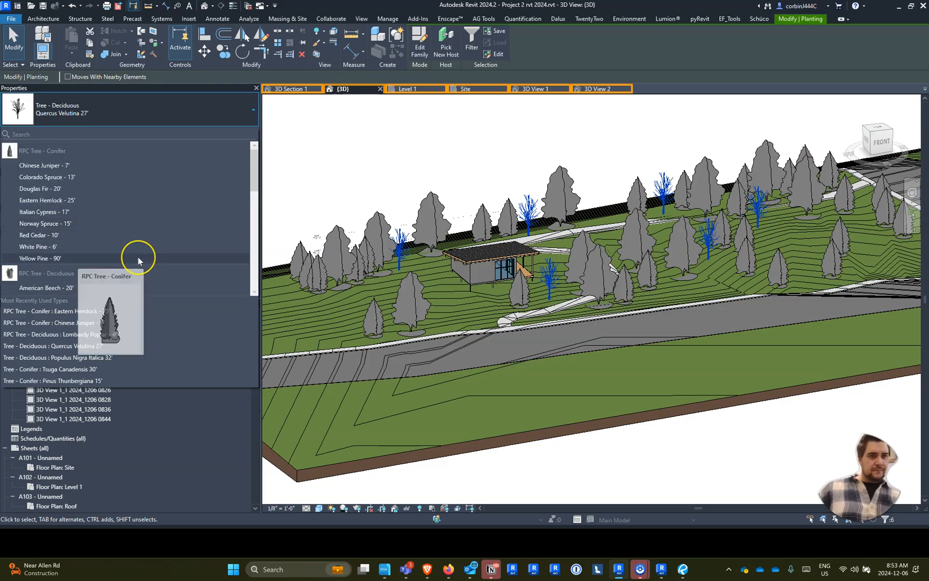
pyautogui.click(138, 258)
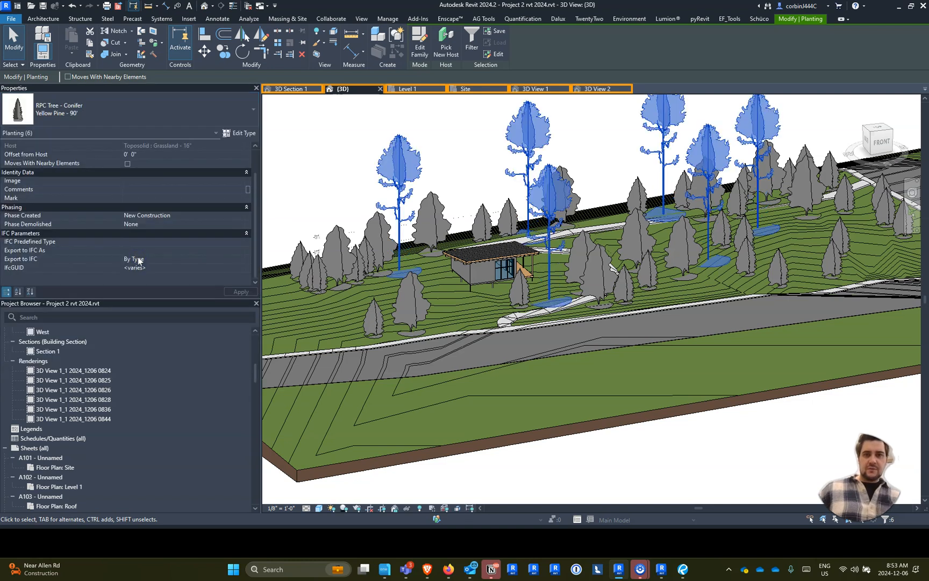
# - Change the selected trees to the RPC Tree - Deciduous type Honey Locust - 25'
pyautogui.click(65, 113)
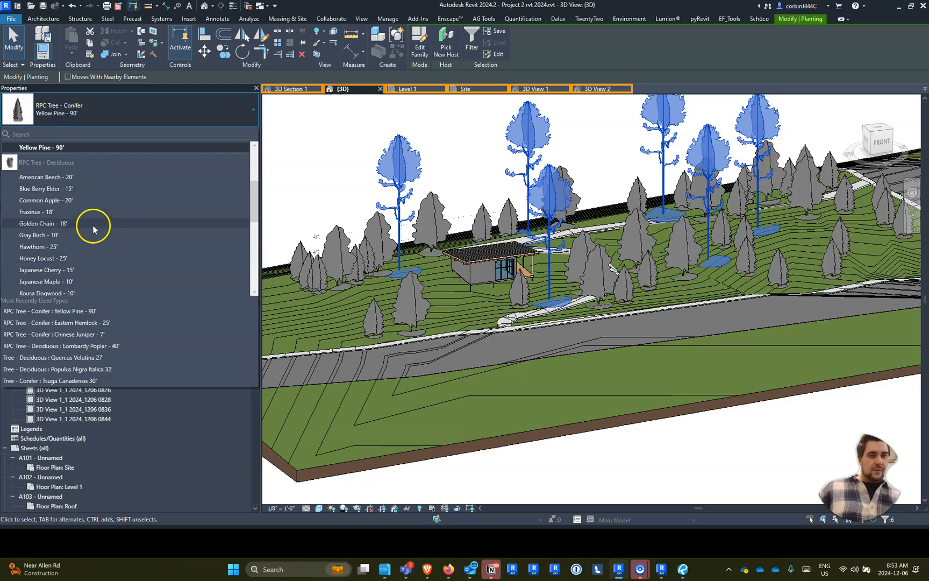
pyautogui.scroll(-1, 90, 250)
pyautogui.scroll(4, 90, 250)
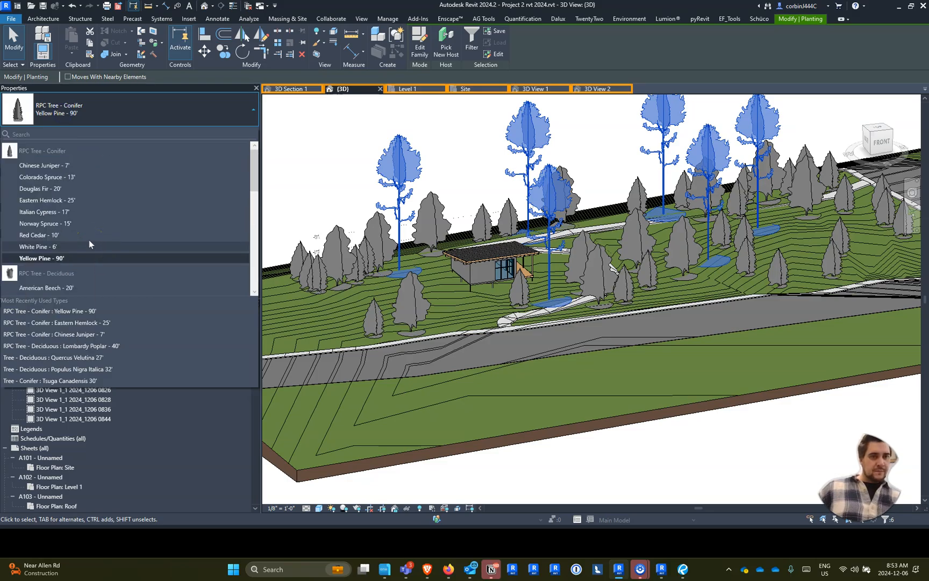
pyautogui.scroll(-3, 89, 240)
pyautogui.click(91, 211)
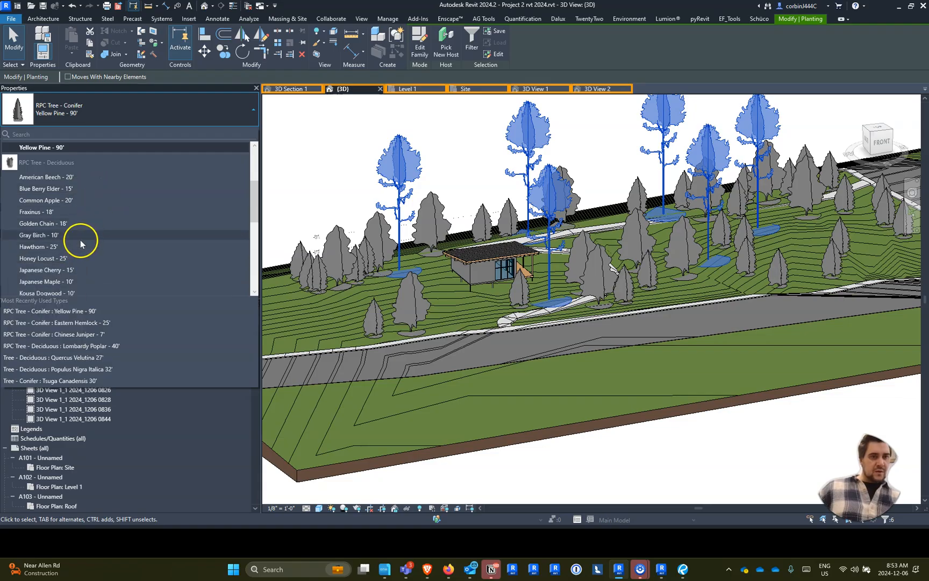
pyautogui.scroll(-3, 81, 291)
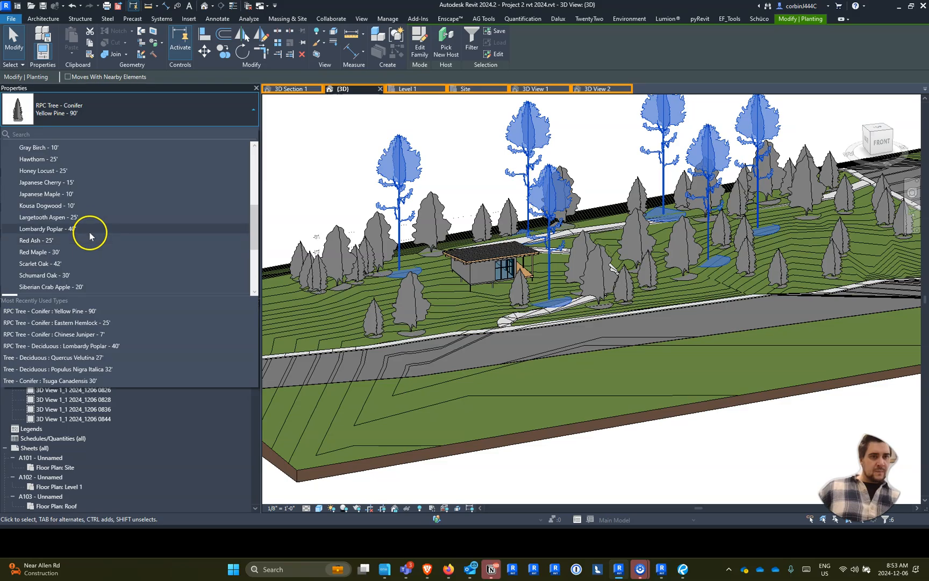
pyautogui.click(67, 171)
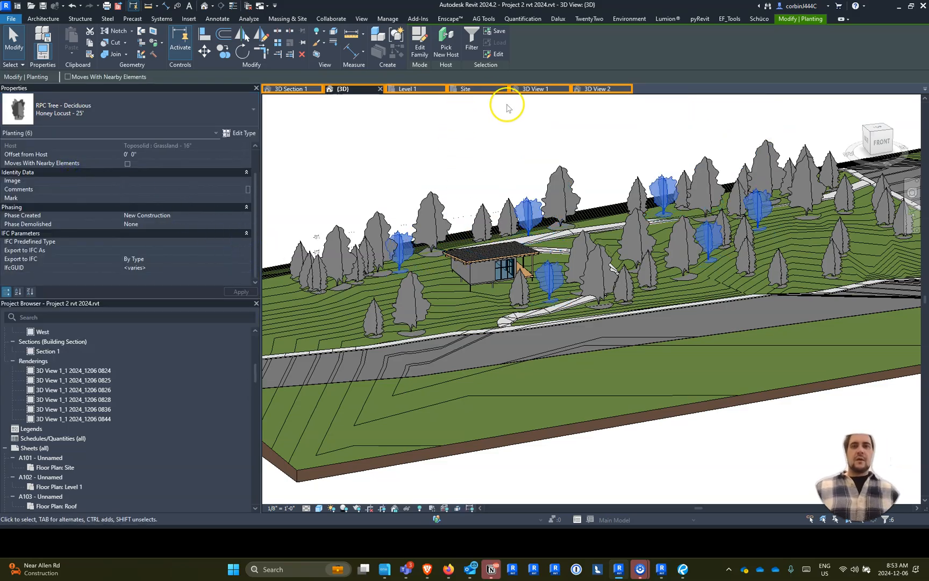
# - From 3D View 1, set up a cloud rendering that covers 3D Section 1, 3D View 1 and 3D View 2
pyautogui.click(549, 89)
pyautogui.click(548, 168)
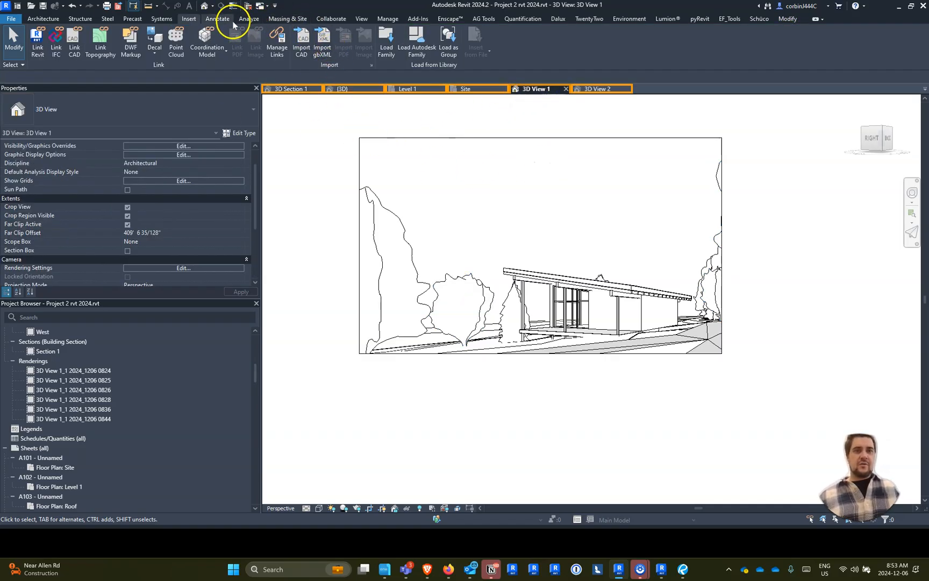
pyautogui.click(357, 21)
pyautogui.click(263, 57)
pyautogui.click(253, 72)
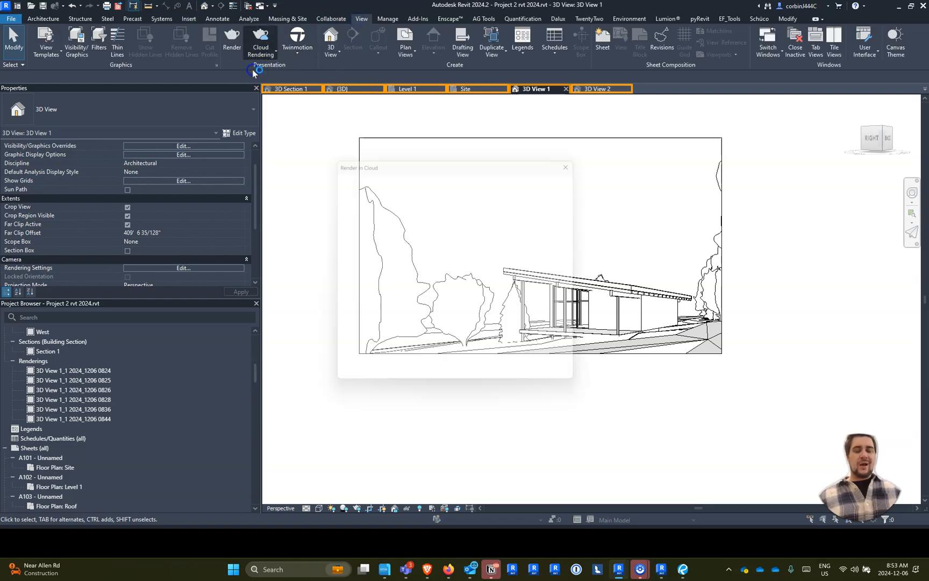
pyautogui.click(424, 207)
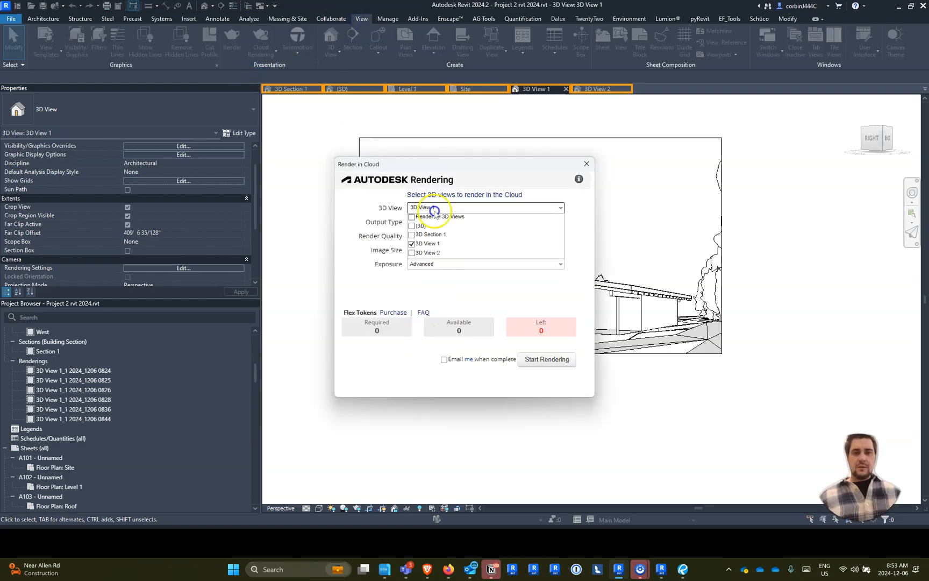
pyautogui.click(412, 253)
pyautogui.click(412, 234)
pyautogui.click(378, 257)
# - Set the cloud rendering's quality to Final and its image size to Large (2.25 Mega Pixel)
pyautogui.click(439, 237)
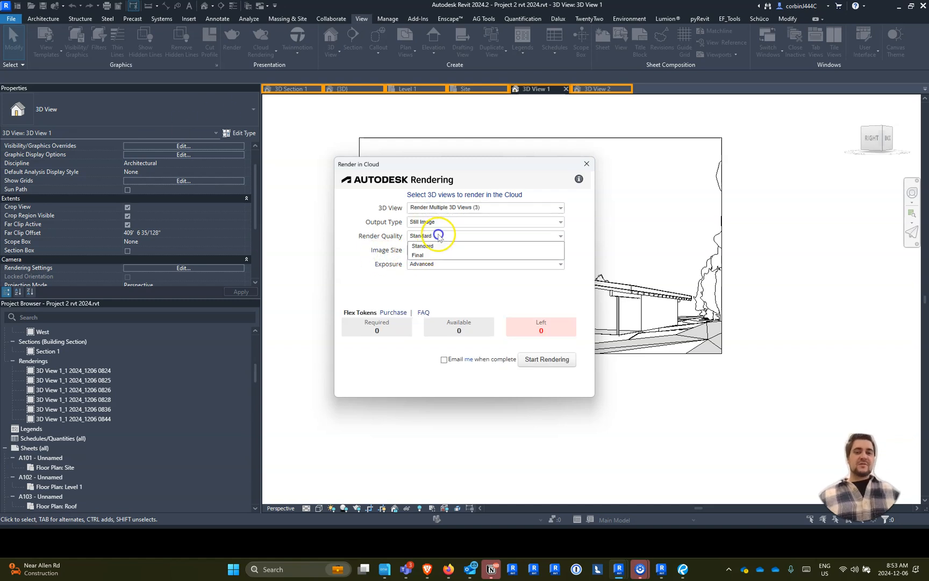
pyautogui.click(430, 255)
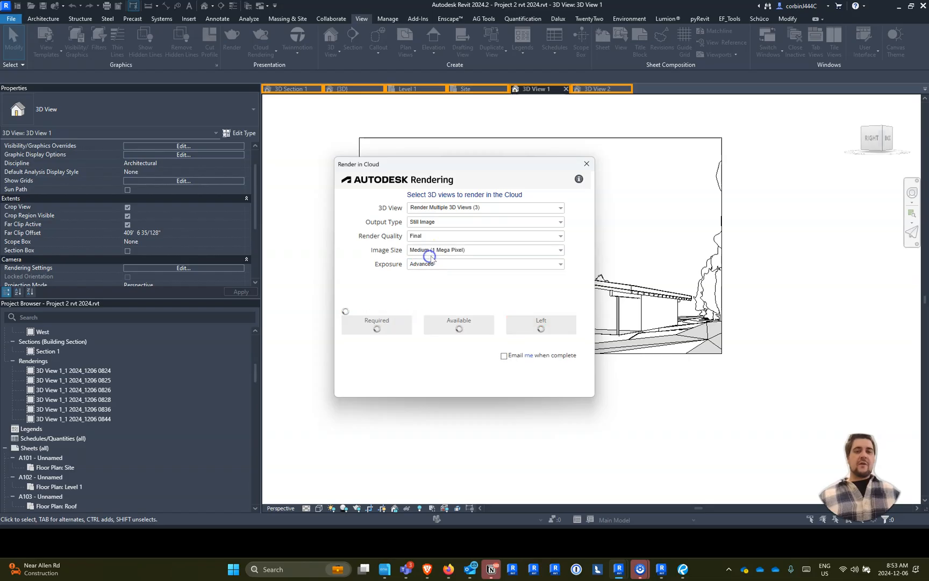
pyautogui.click(437, 250)
pyautogui.click(440, 278)
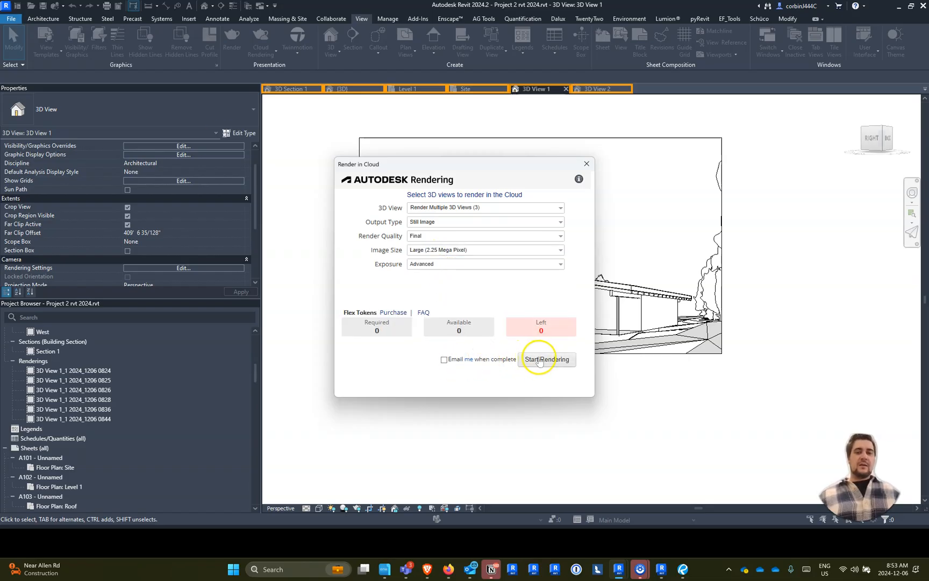
# - Start the cloud rendering, let the upload continue in the background, and switch to the Autodesk Rendering page in the web browser
pyautogui.click(539, 359)
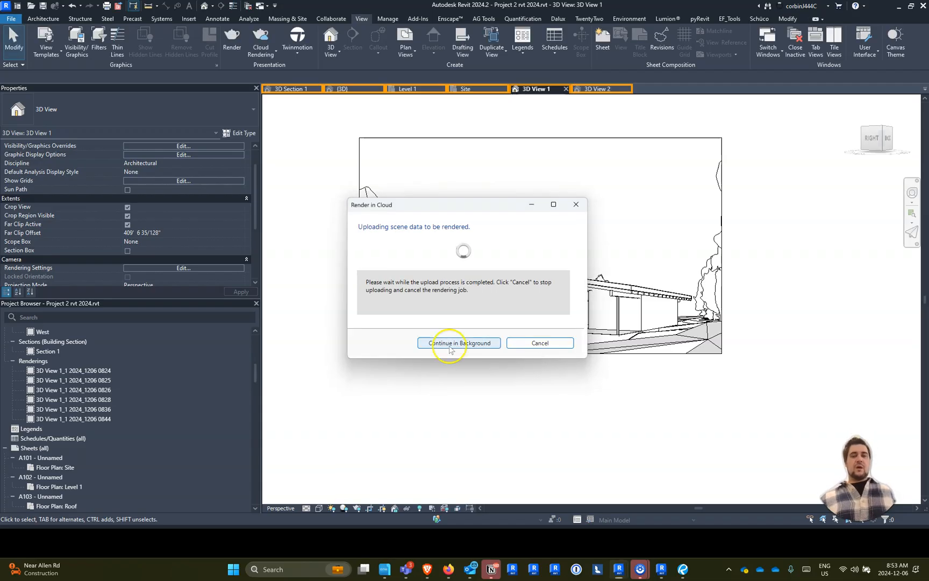
pyautogui.click(449, 344)
pyautogui.click(446, 347)
pyautogui.click(447, 388)
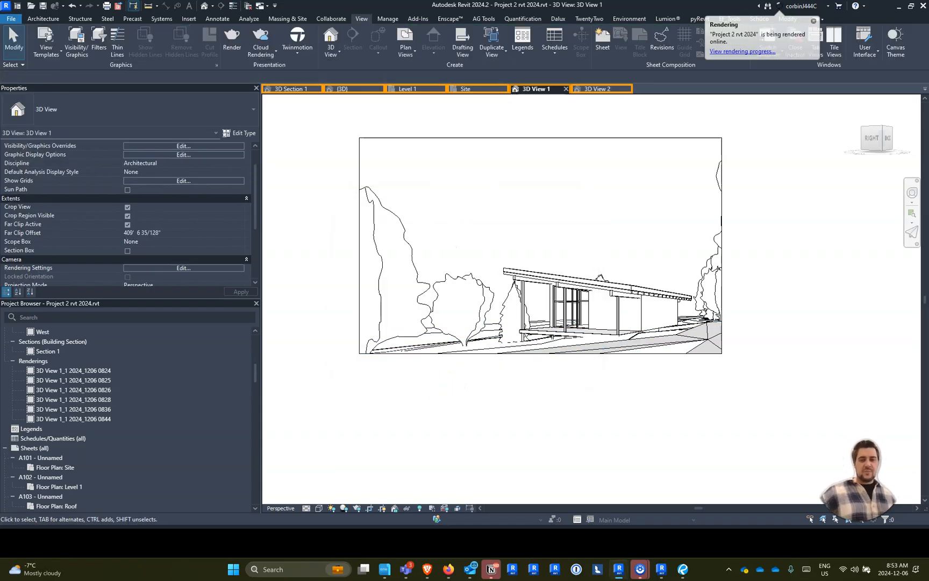
pyautogui.click(427, 568)
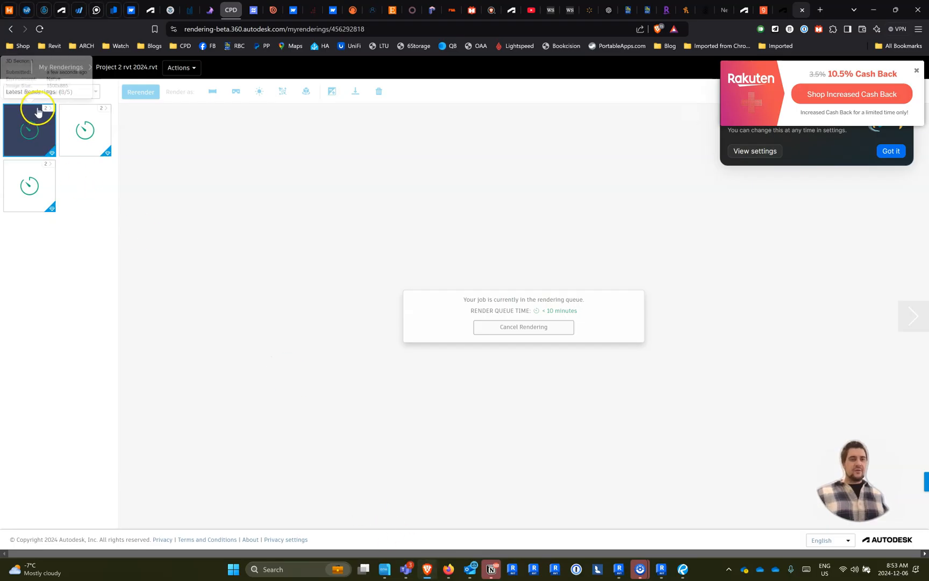
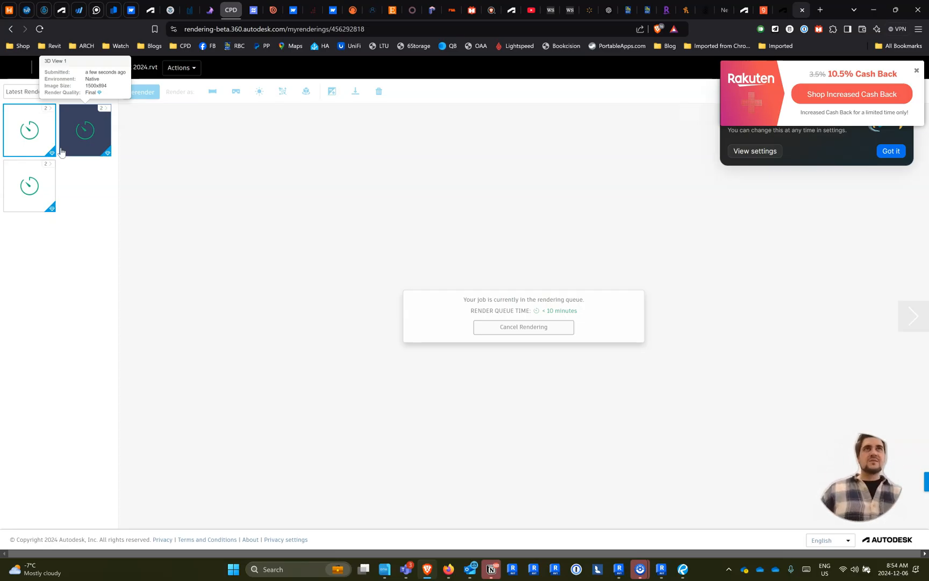
# - Return to Revit and open the rendering 3D View 1_1 2024_1206 0844 to examine how its ground and sidewalk materials look
pyautogui.hotkey('alt', 'Tab')
pyautogui.click(420, 267)
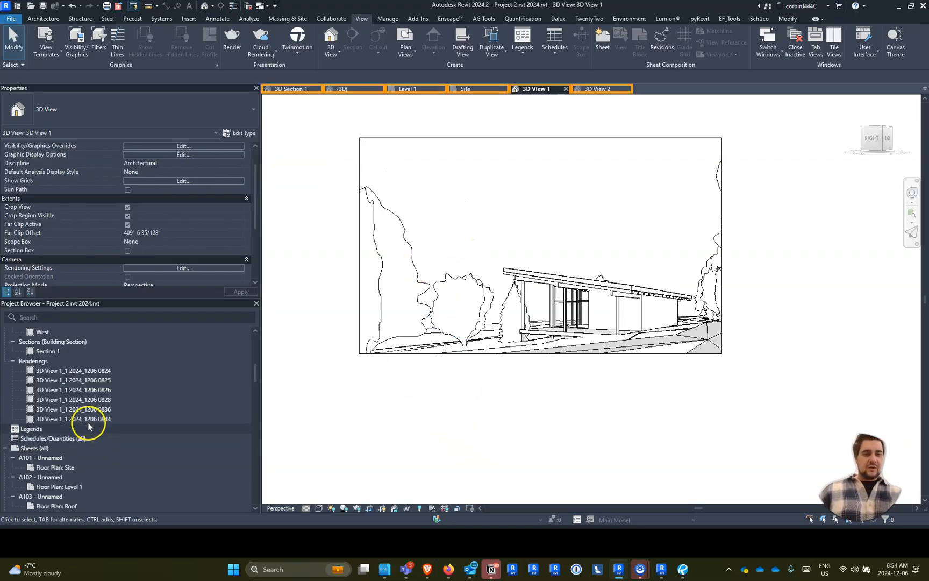
pyautogui.click(89, 419)
pyautogui.doubleClick(89, 419)
pyautogui.scroll(-3, 618, 385)
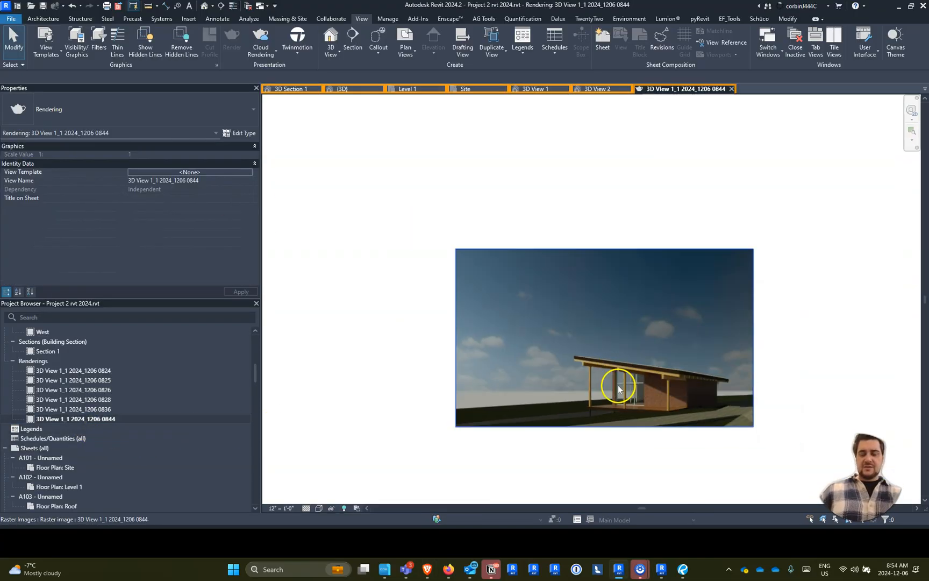
pyautogui.scroll(3, 662, 447)
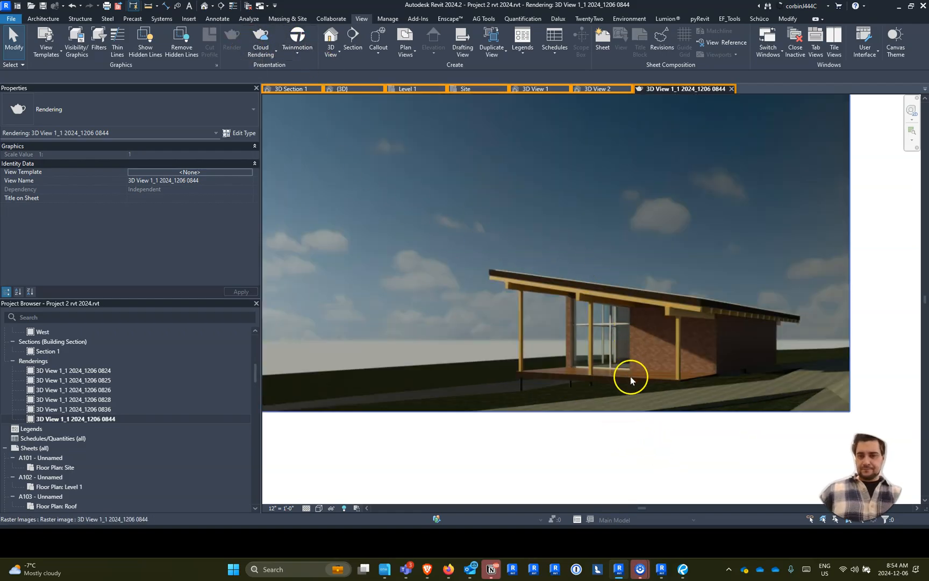
# - In the {3D} view, open the 12" Sidewalk floor type's structure and bring up concrete materials for its structure layer
pyautogui.click(368, 89)
pyautogui.scroll(3, 506, 274)
pyautogui.click(540, 312)
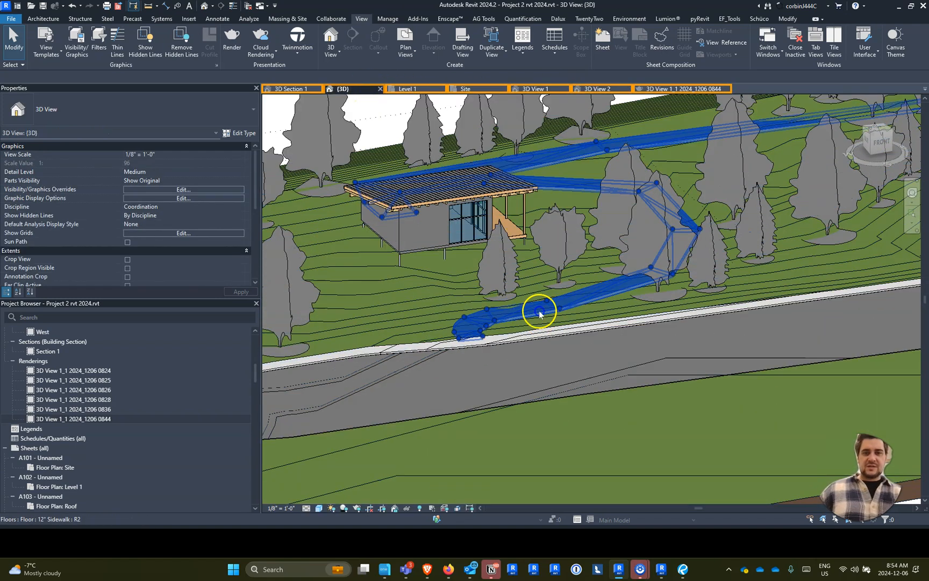
pyautogui.click(239, 134)
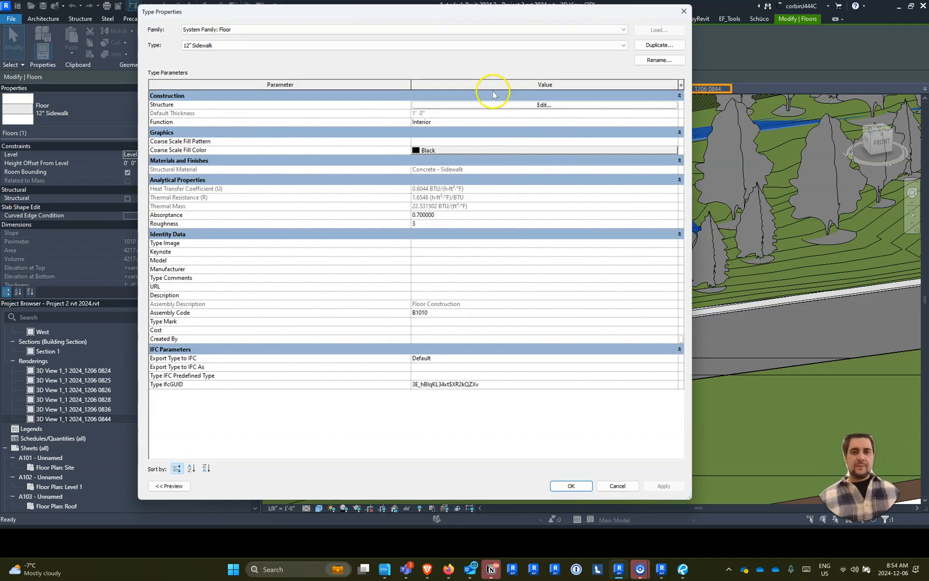
pyautogui.click(490, 104)
pyautogui.click(342, 105)
pyautogui.click(380, 103)
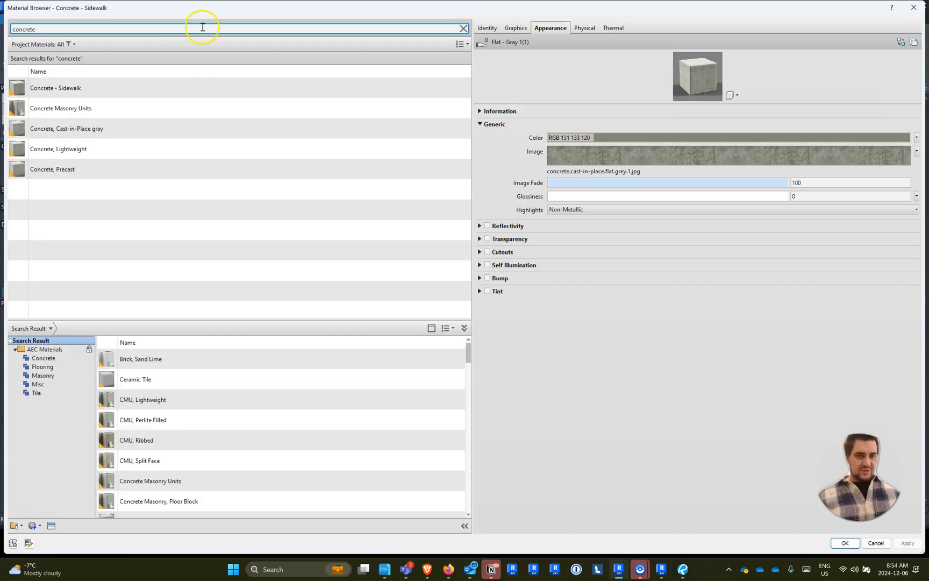
# - Look through the library's concrete materials, checking the render appearance of the cast-in-situ and cast-in-place concretes
pyautogui.scroll(-2, 166, 398)
pyautogui.scroll(2, 167, 383)
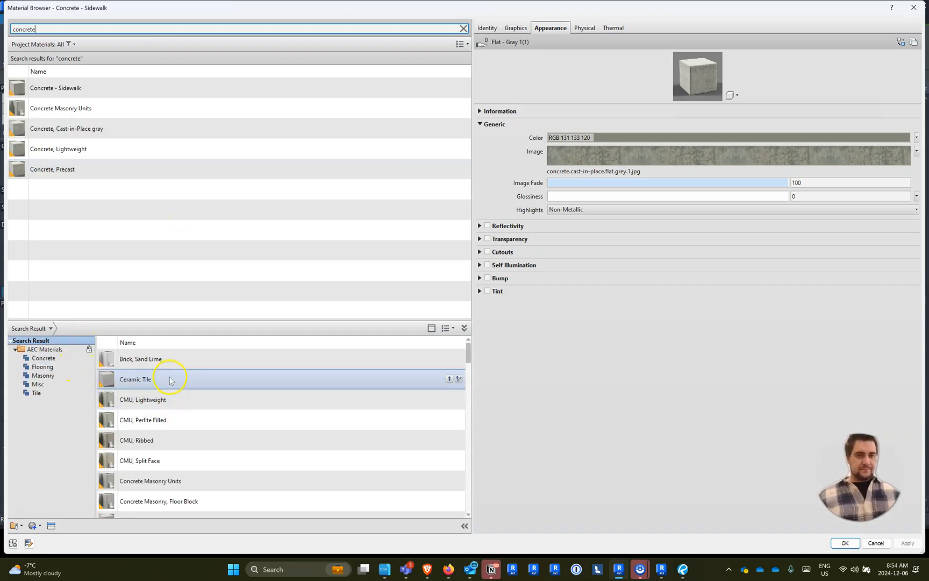
pyautogui.scroll(-8, 175, 406)
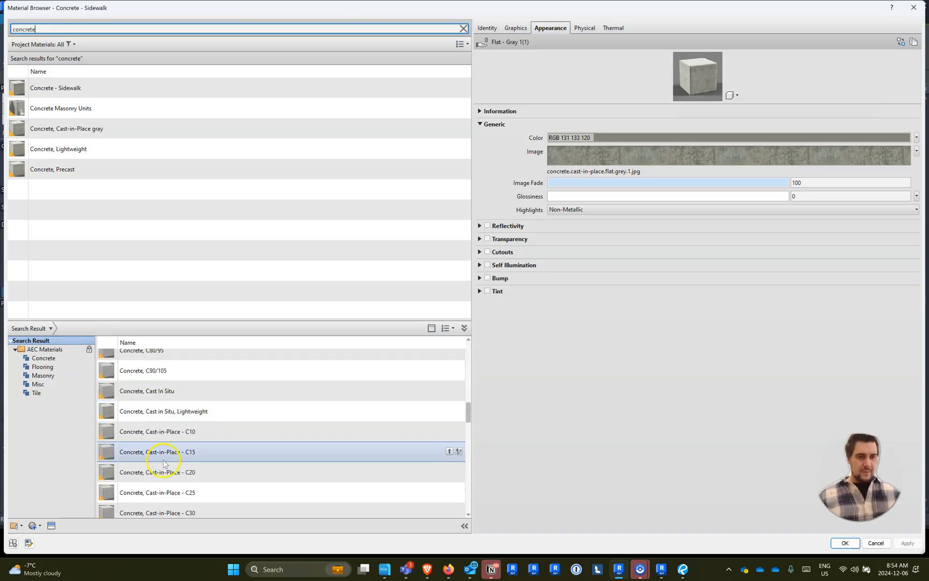
pyautogui.click(203, 413)
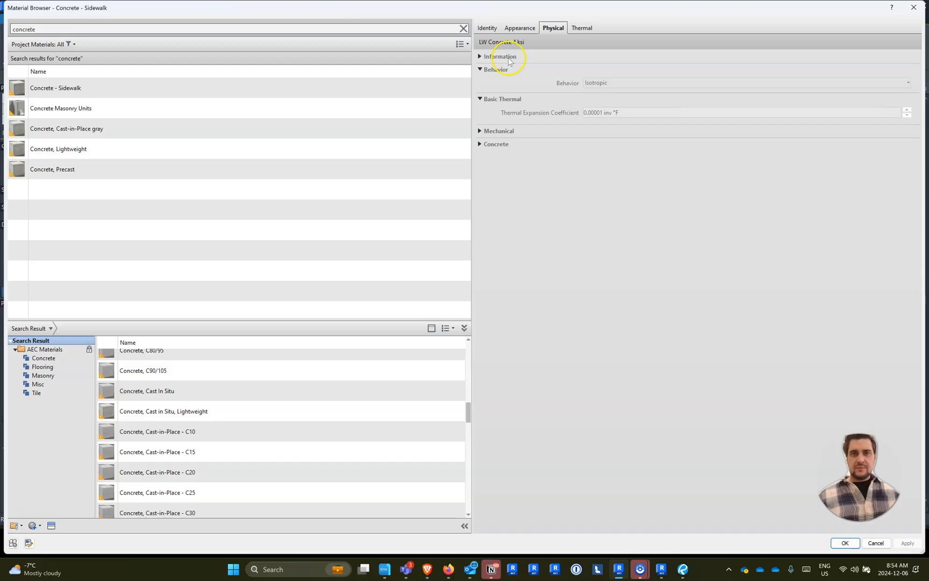
pyautogui.click(518, 27)
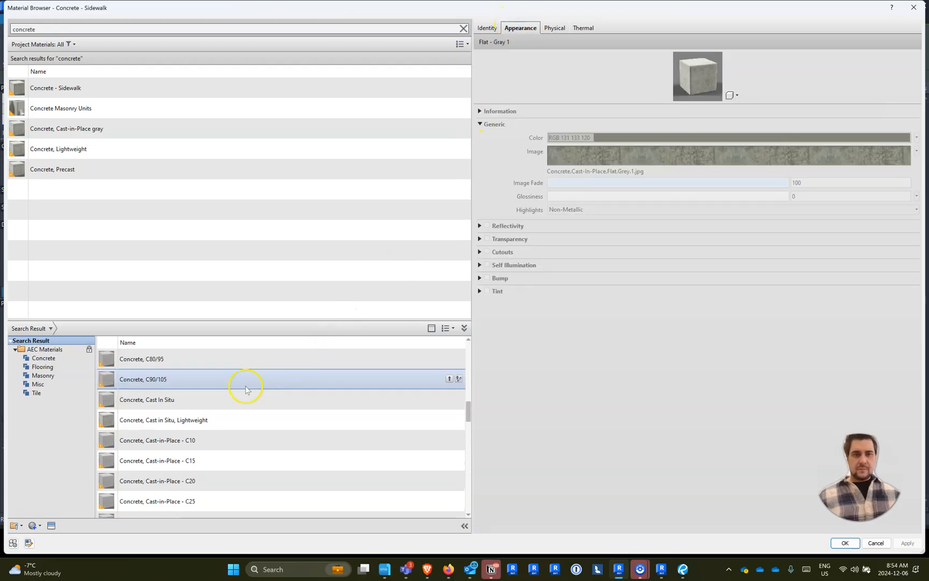
pyautogui.scroll(-2, 202, 449)
pyautogui.scroll(-3, 202, 449)
pyautogui.click(198, 422)
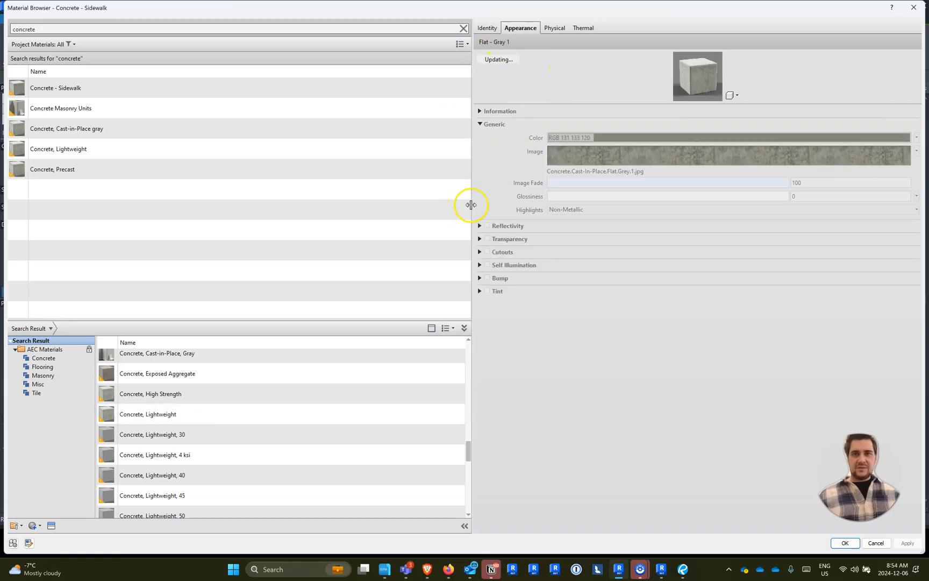
pyautogui.scroll(1, 282, 375)
pyautogui.scroll(-5, 233, 416)
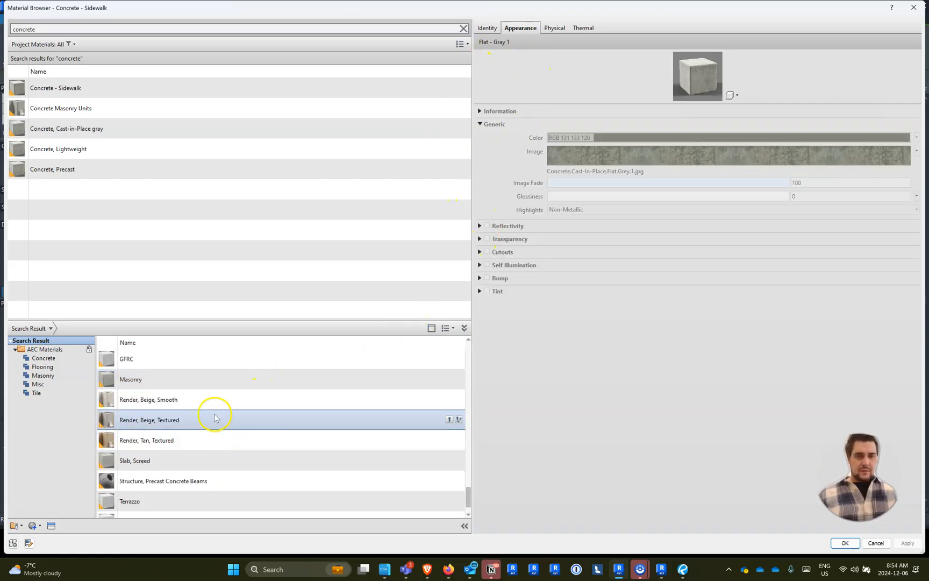
pyautogui.scroll(1, 183, 405)
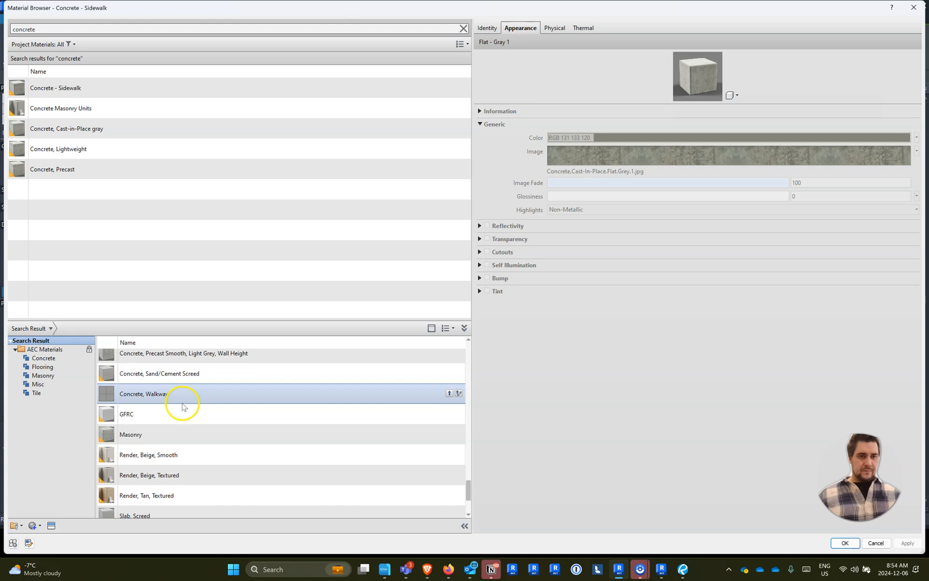
# - Compare the render appearances of the library's sand/cement screed, walkway, GFRC, masonry and precast concrete materials
pyautogui.click(176, 399)
pyautogui.click(181, 376)
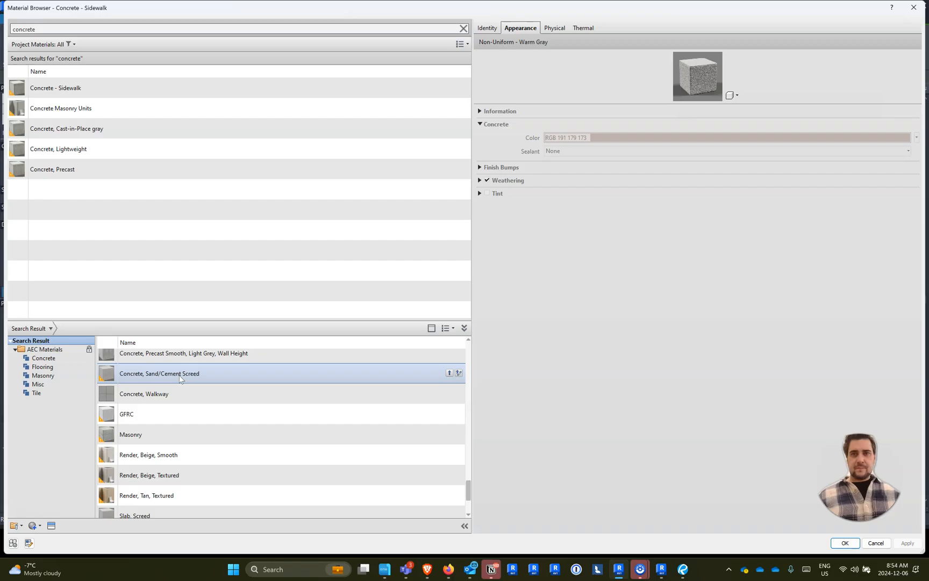
pyautogui.click(161, 397)
pyautogui.click(162, 414)
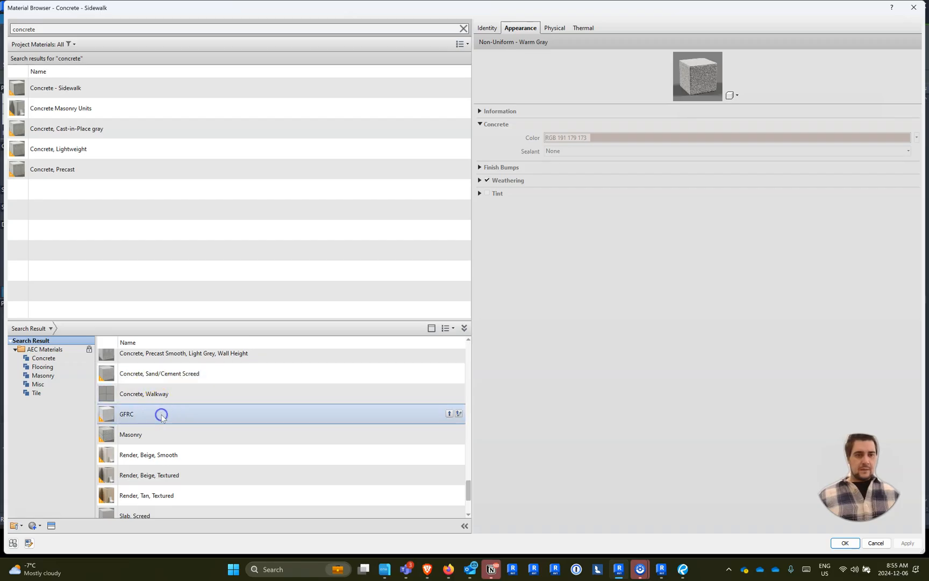
pyautogui.click(152, 436)
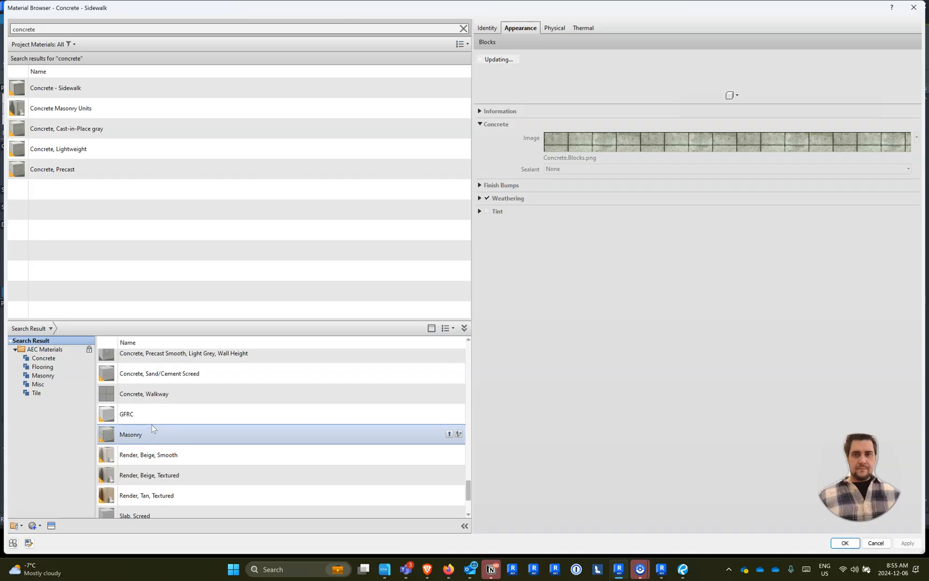
pyautogui.click(183, 410)
pyautogui.scroll(1, 183, 410)
pyautogui.click(171, 428)
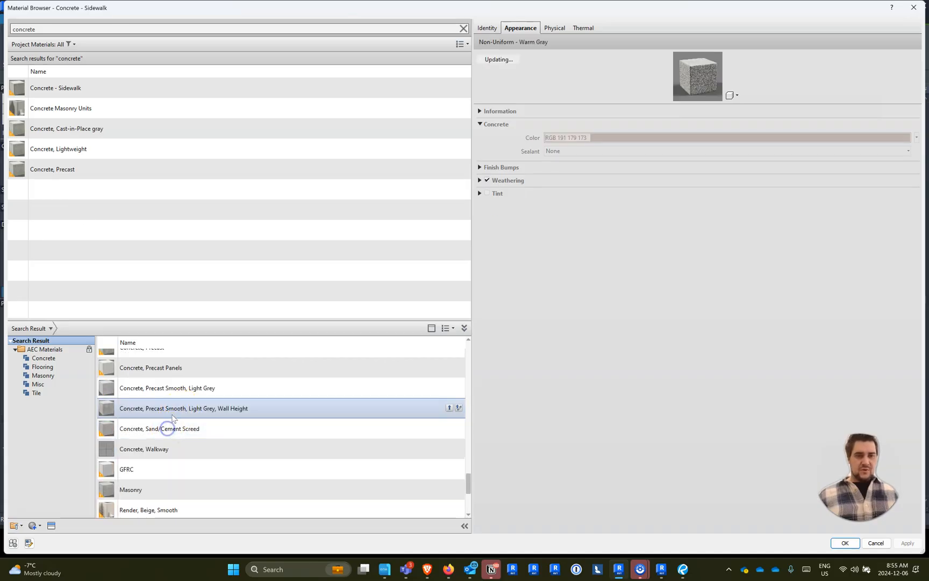
# - Add the library material Concrete, Precast Smooth, Light Grey to the project and show its appearance settings, keeping its current image file
pyautogui.click(174, 392)
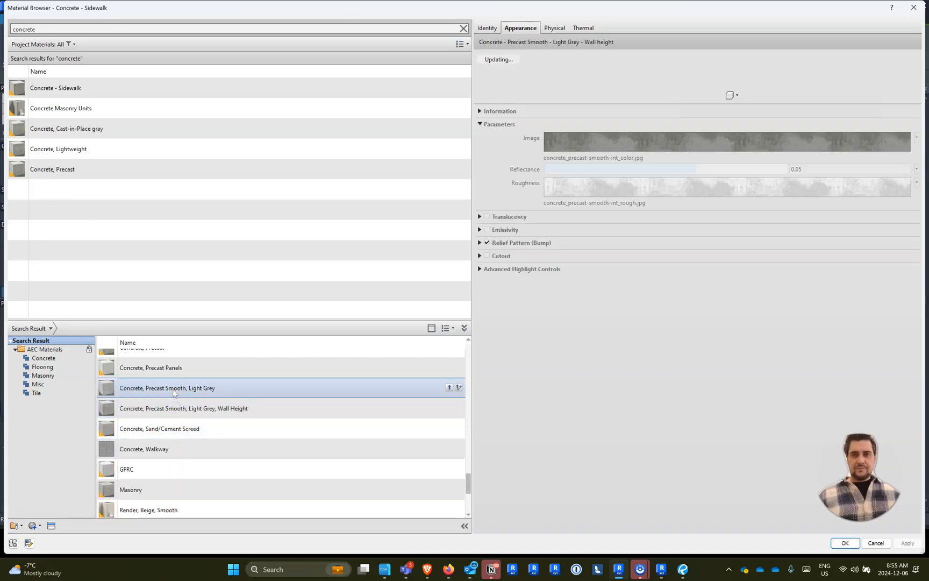
pyautogui.scroll(1, 173, 390)
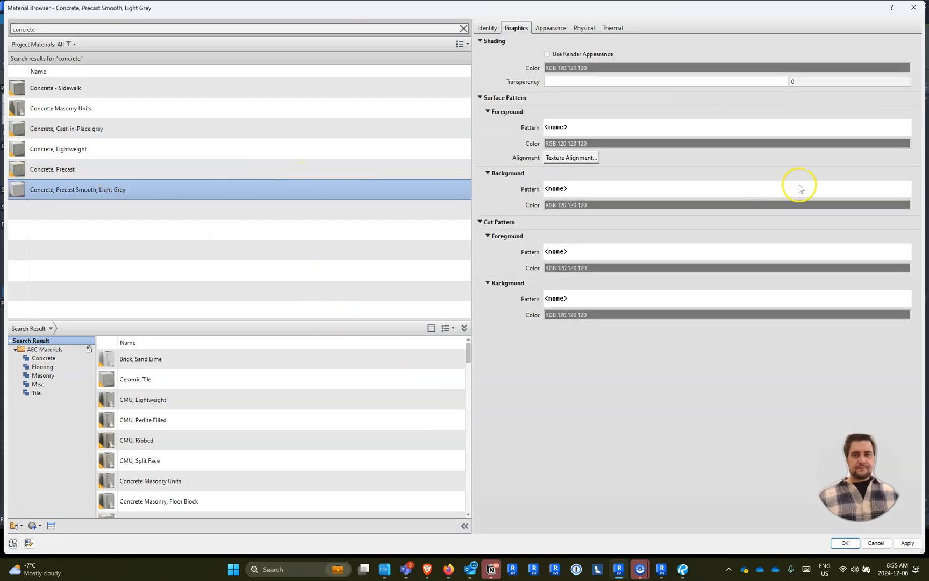
pyautogui.click(560, 31)
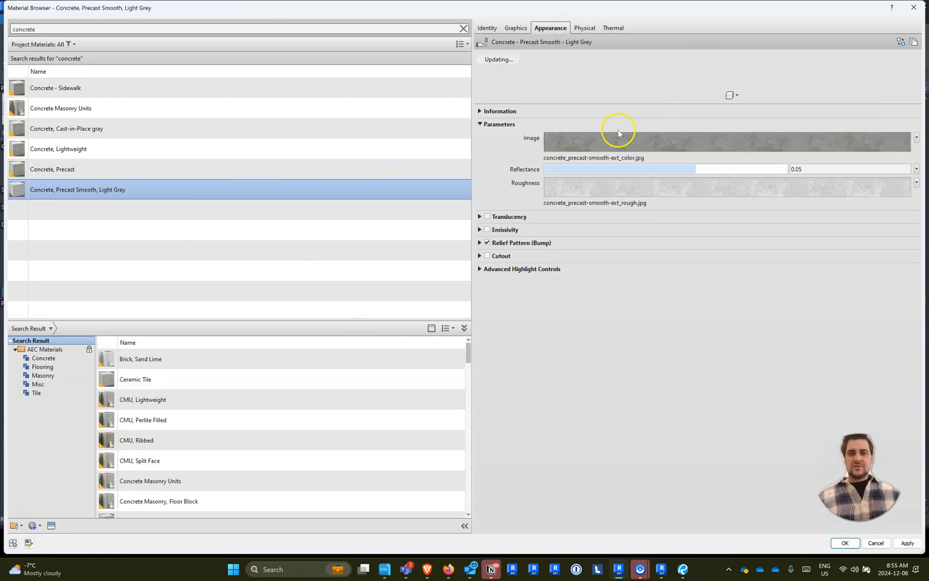
pyautogui.click(593, 159)
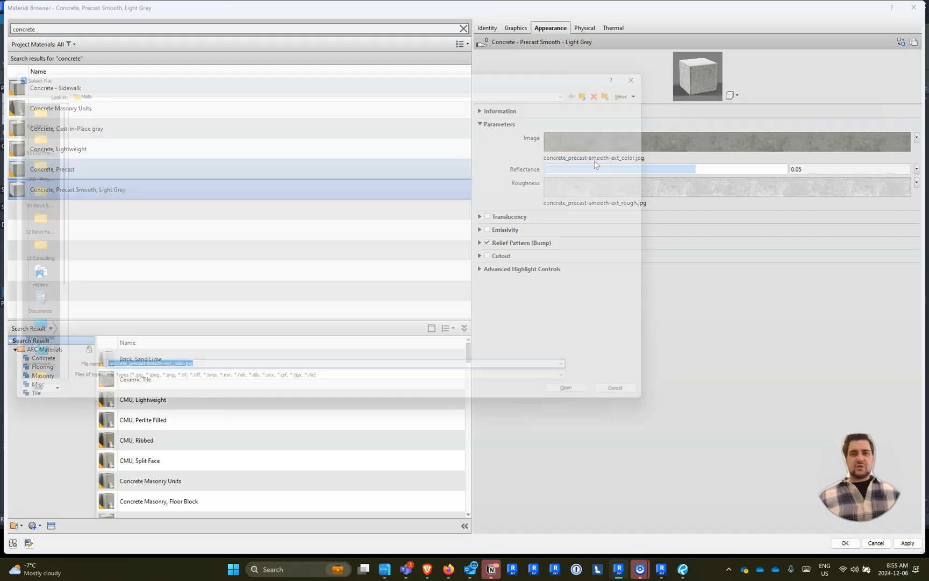
pyautogui.press('Return')
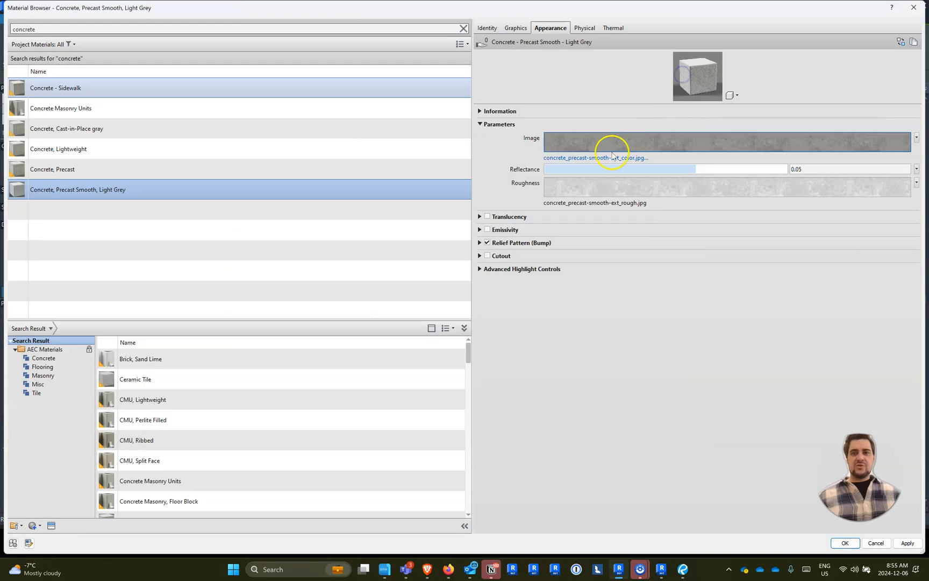
# - Set the sample size of the precast concrete's appearance image to 24'-0" by 24'-0"
pyautogui.click(559, 140)
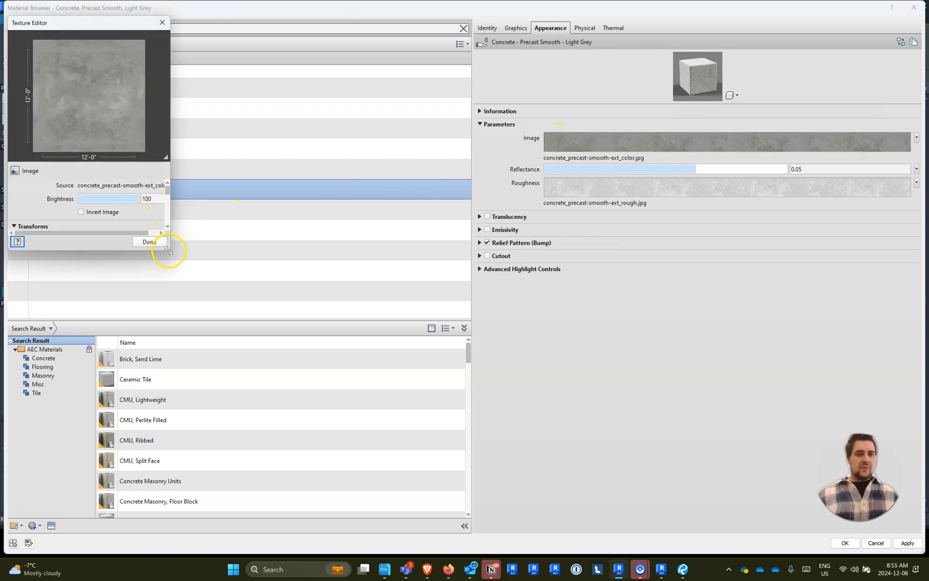
pyautogui.moveTo(170, 260); pyautogui.dragTo(448, 417)
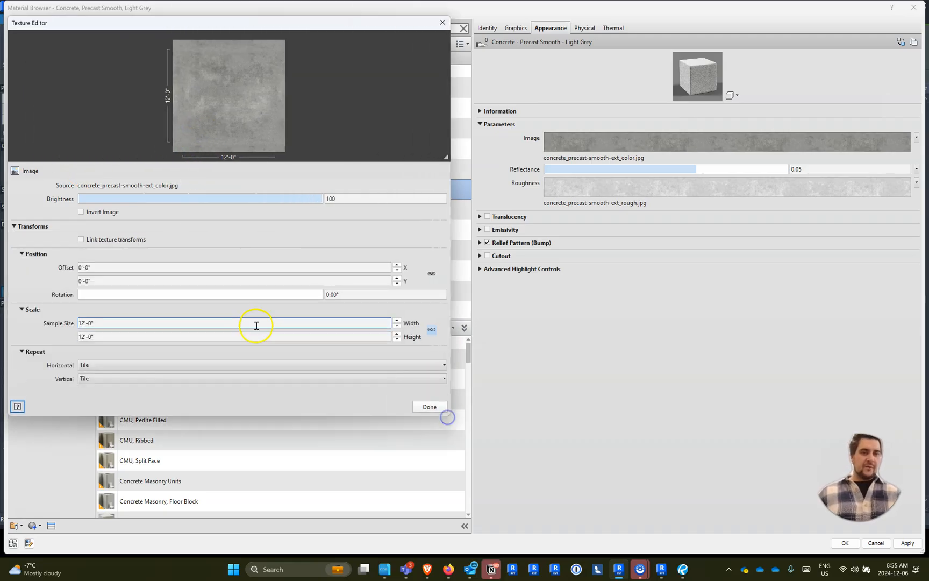
pyautogui.doubleClick(159, 322)
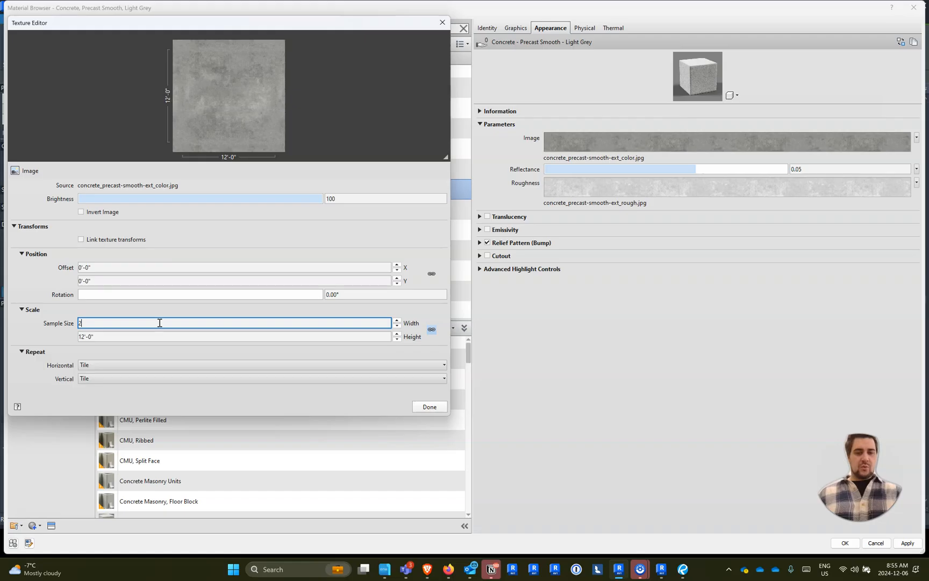
pyautogui.click(241, 355)
pyautogui.doubleClick(196, 323)
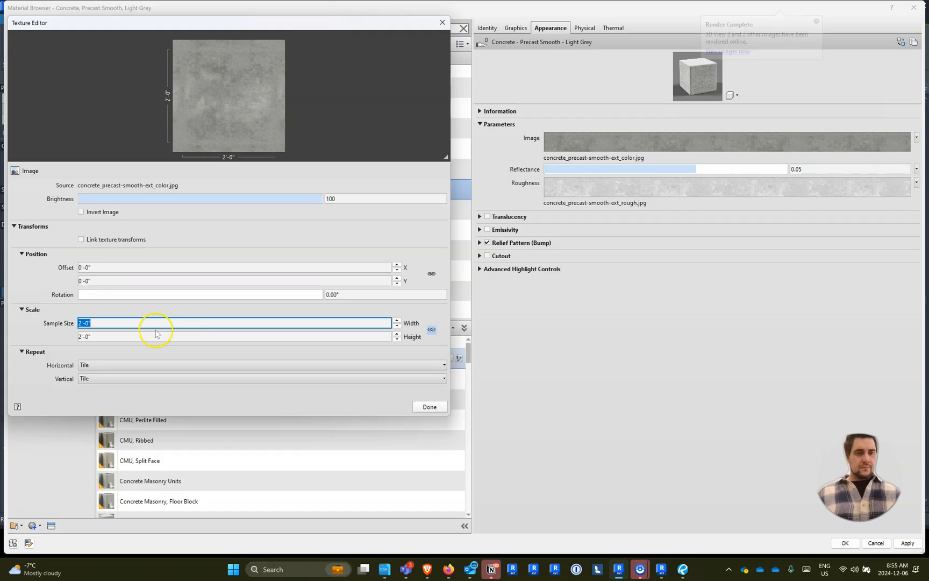
pyautogui.press('Return')
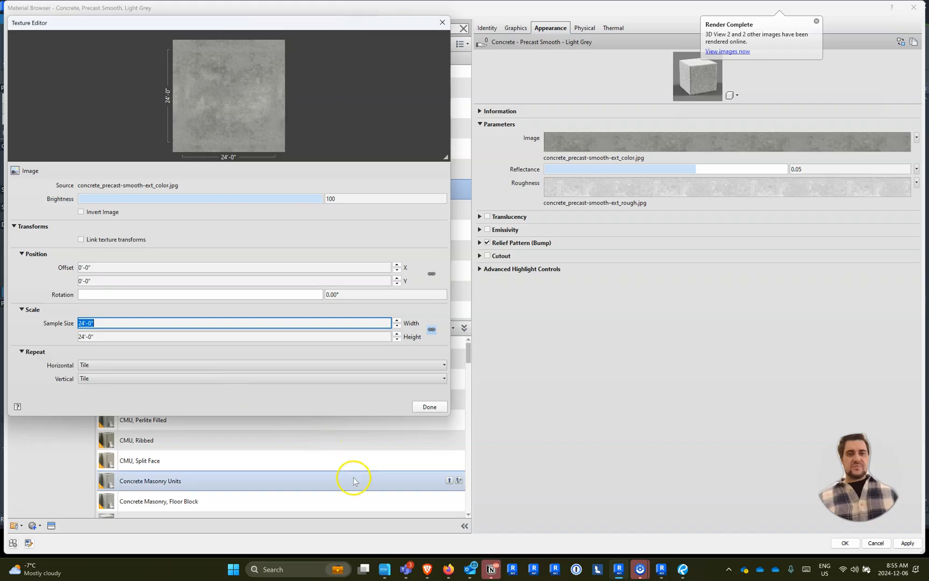
pyautogui.click(427, 407)
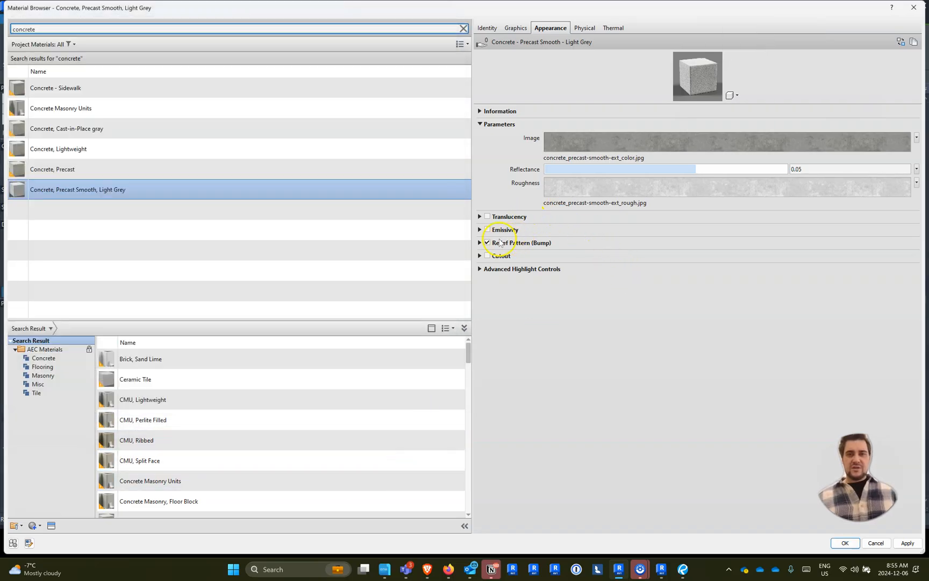
# - Change the sample size of the precast concrete's relief pattern (bump) image
pyautogui.click(479, 242)
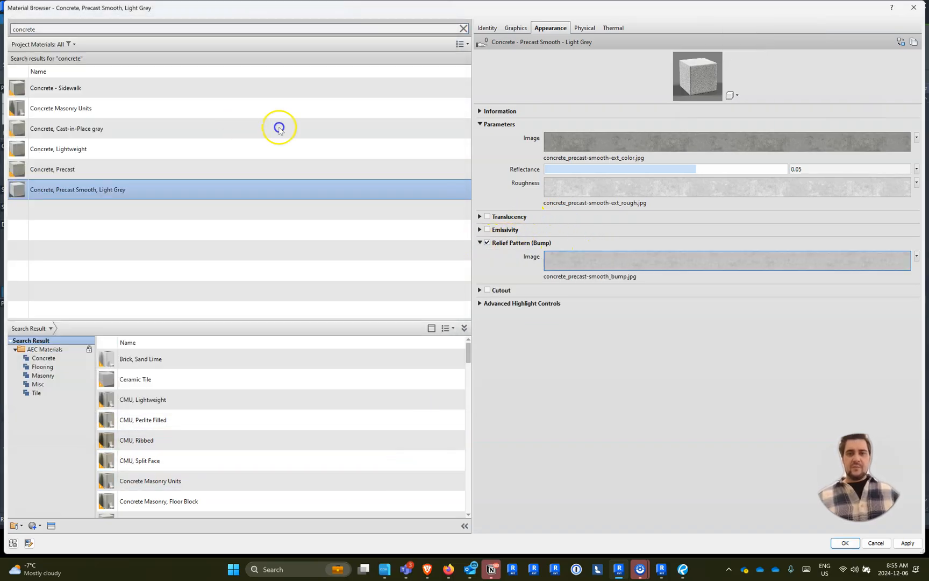
pyautogui.click(557, 255)
pyautogui.click(82, 297)
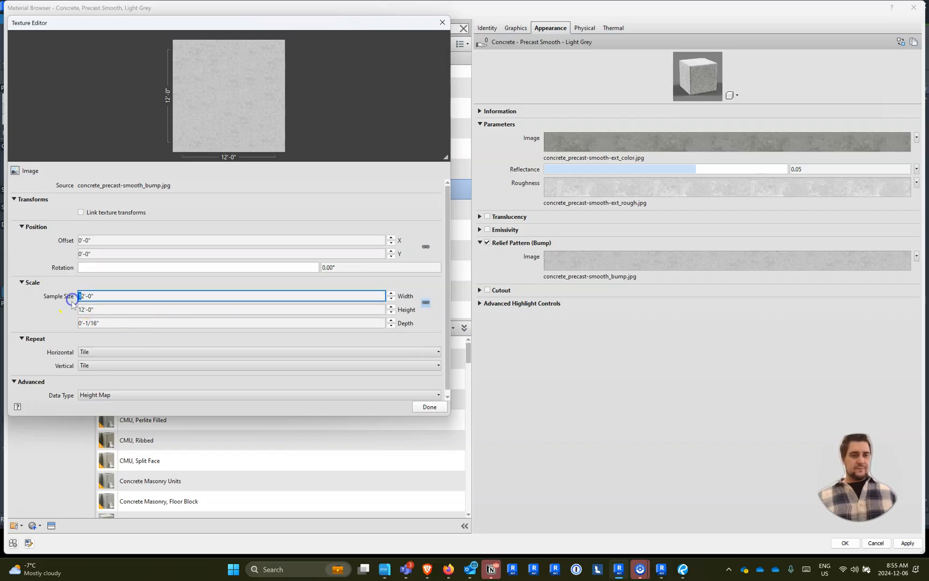
pyautogui.click(105, 261)
pyautogui.click(428, 407)
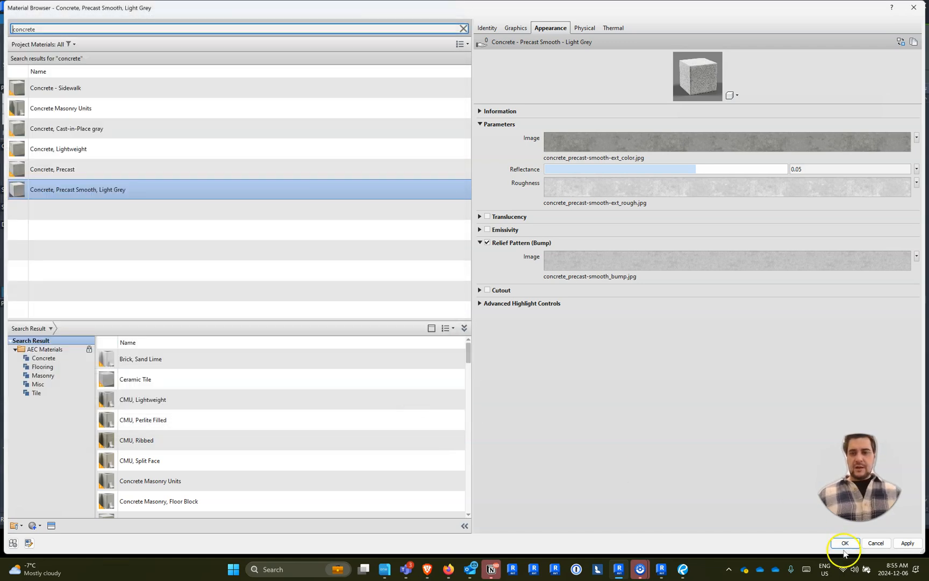
# - Assign Concrete, Precast Smooth, Light Grey to the 12" Sidewalk floor's structure layer and apply the type changes
pyautogui.click(844, 544)
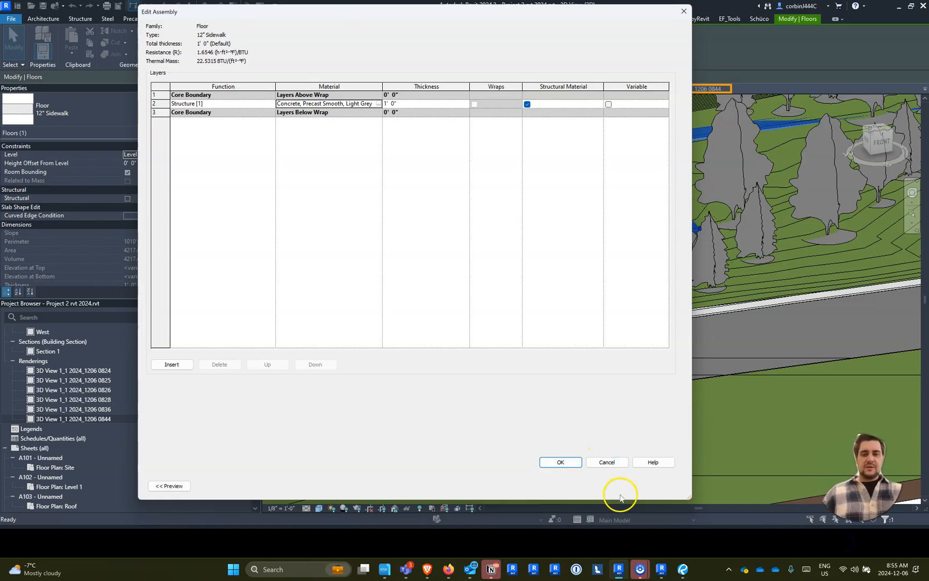
pyautogui.click(555, 461)
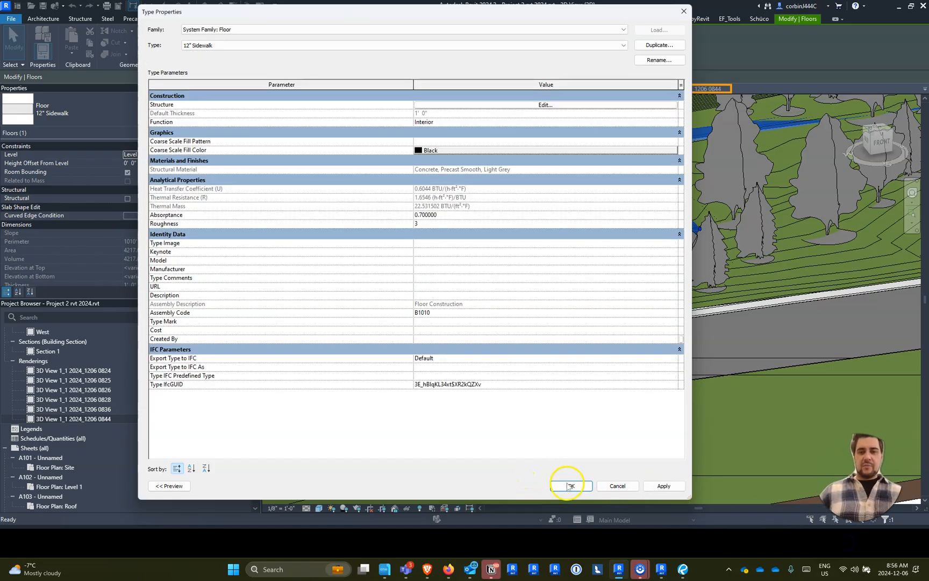
pyautogui.click(569, 486)
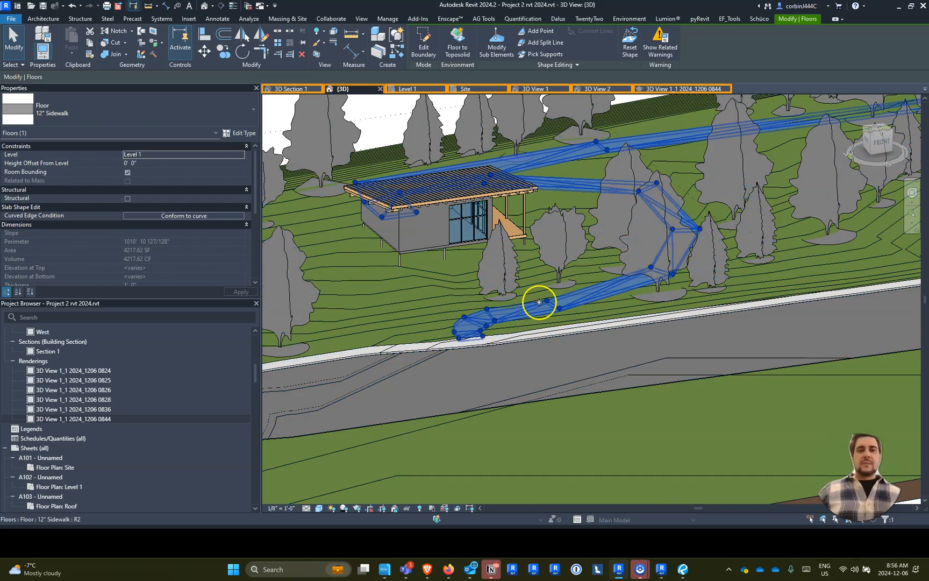
pyautogui.scroll(4, 505, 181)
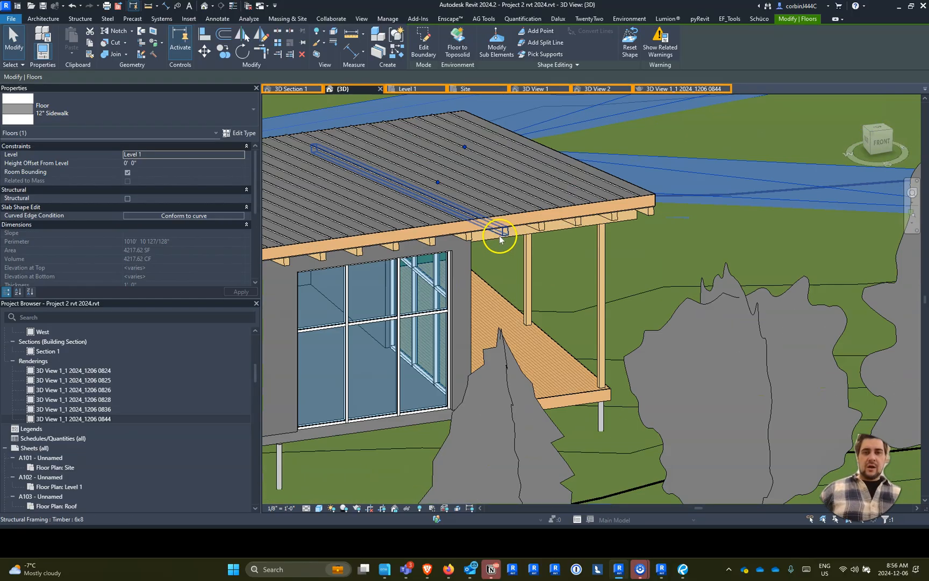
pyautogui.scroll(-5, 505, 228)
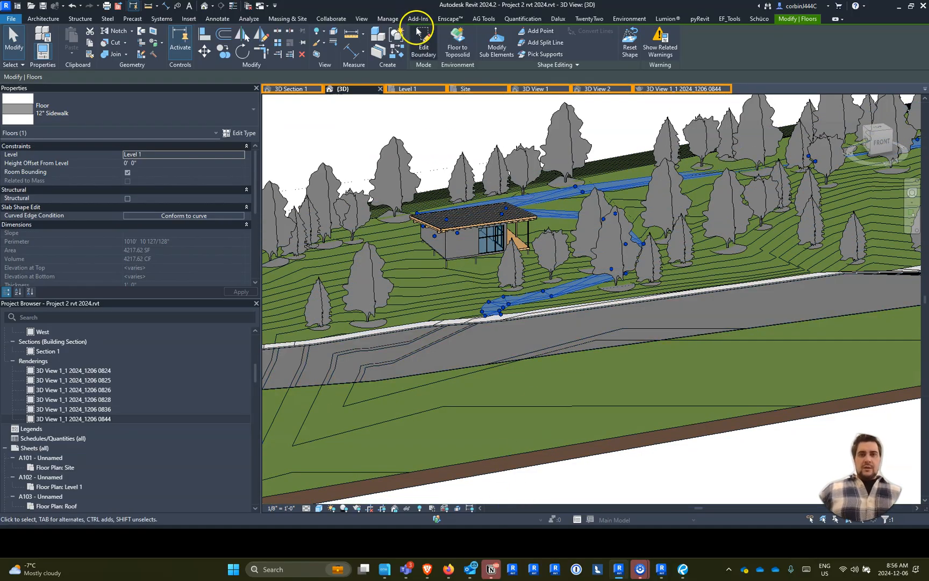
pyautogui.click(362, 18)
pyautogui.click(239, 51)
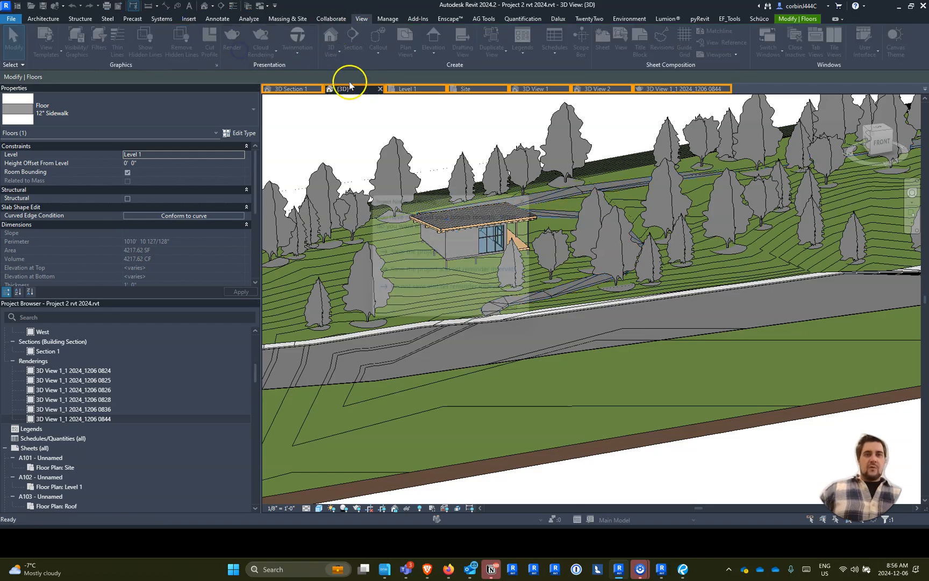
pyautogui.click(487, 258)
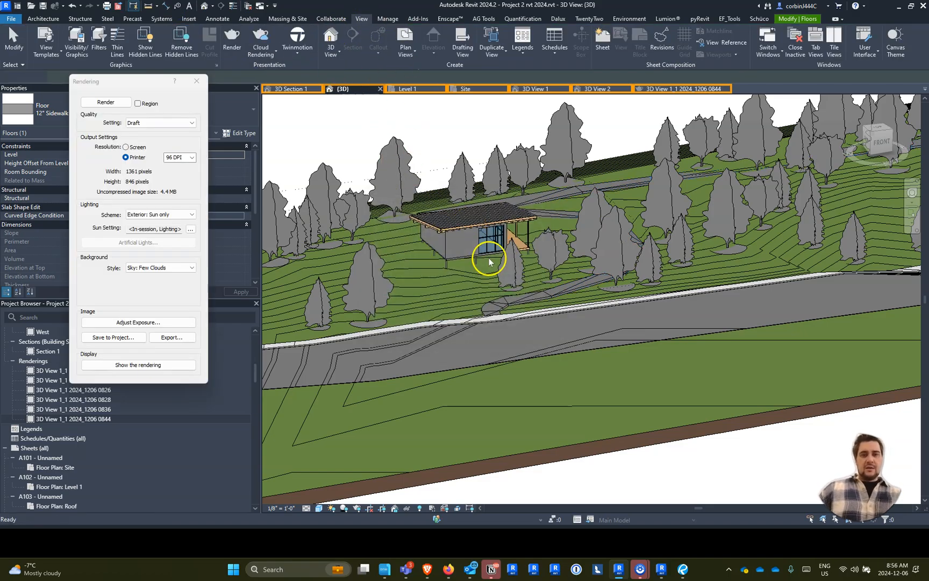
pyautogui.click(118, 102)
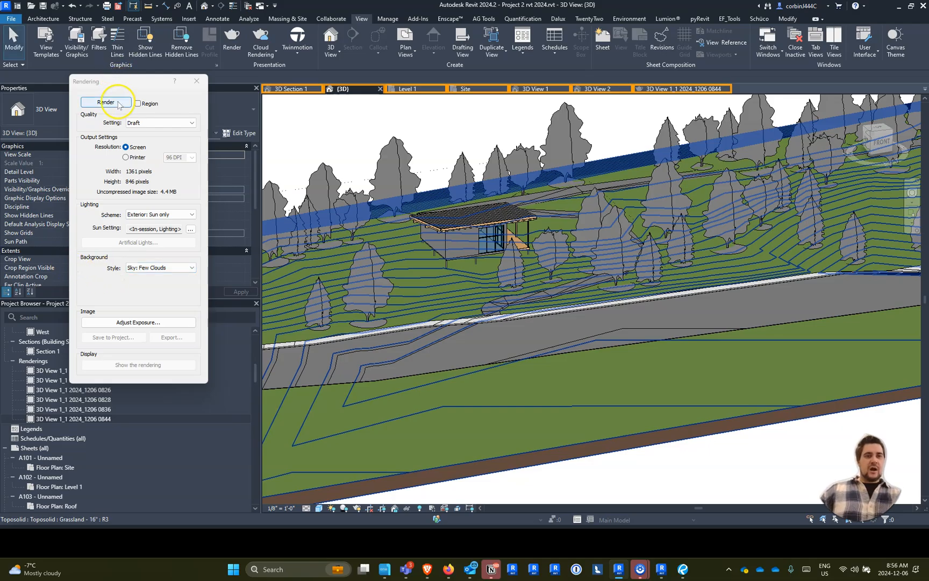
pyautogui.click(261, 52)
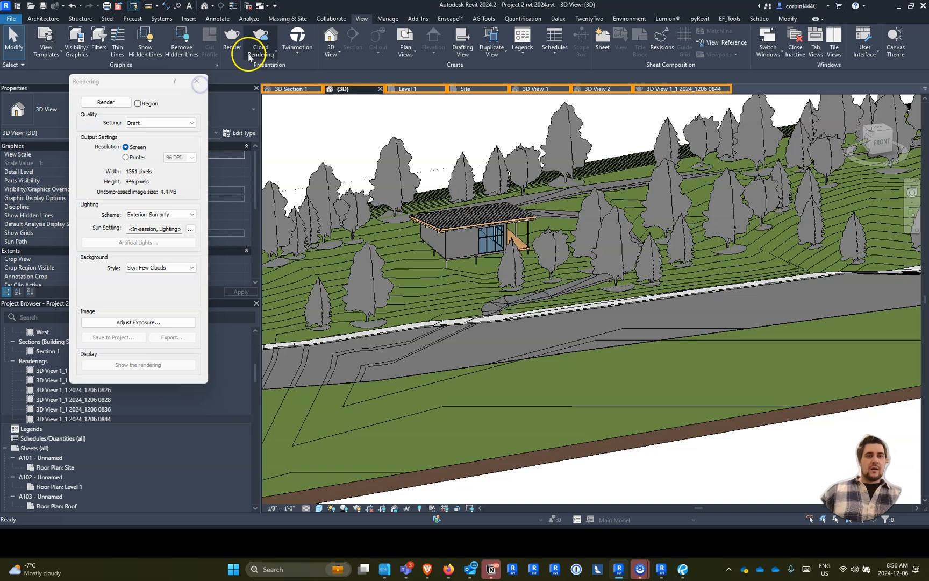
pyautogui.click(196, 81)
# - Set up a cloud rendering with Final render quality, choosing its image size and keeping the Still Image output type
pyautogui.click(255, 58)
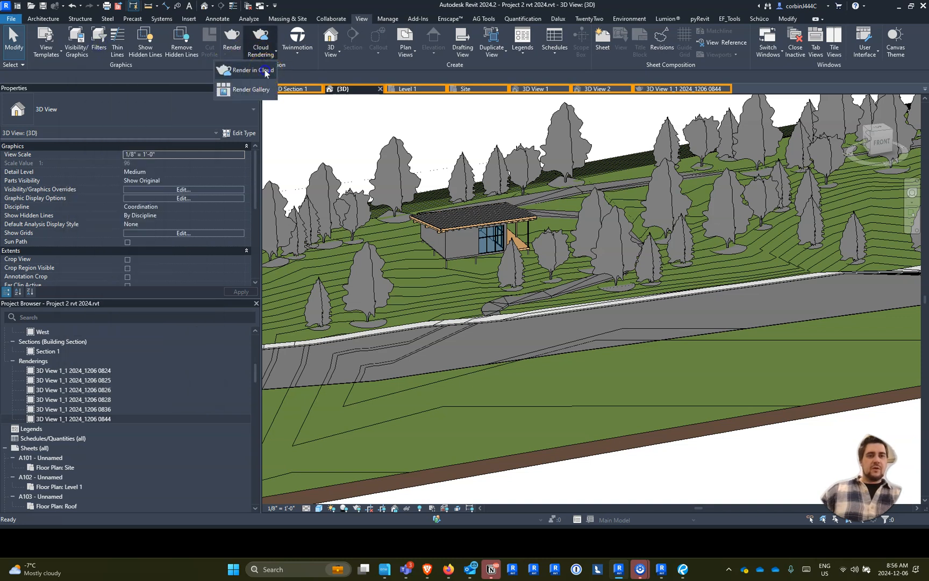
pyautogui.click(264, 70)
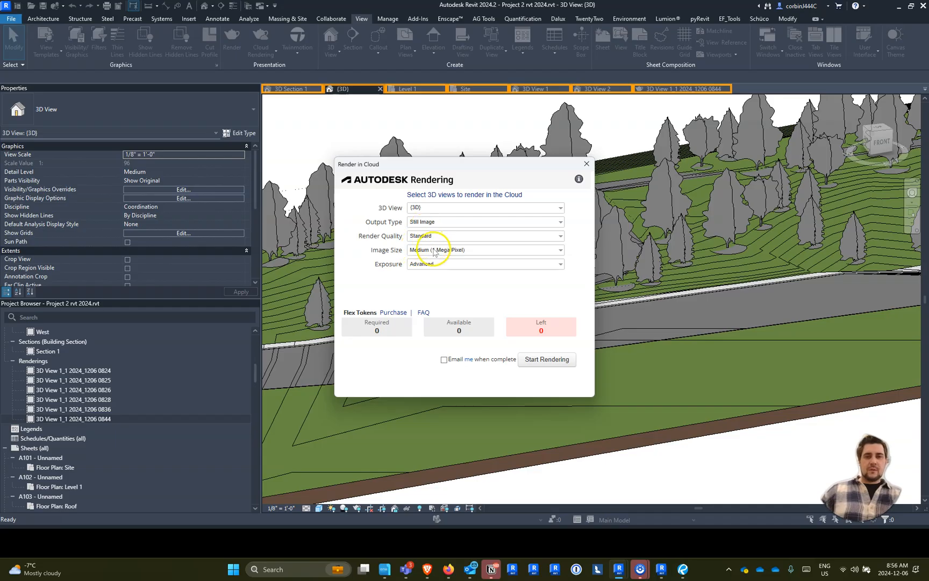
pyautogui.click(434, 250)
pyautogui.click(435, 276)
pyautogui.click(421, 237)
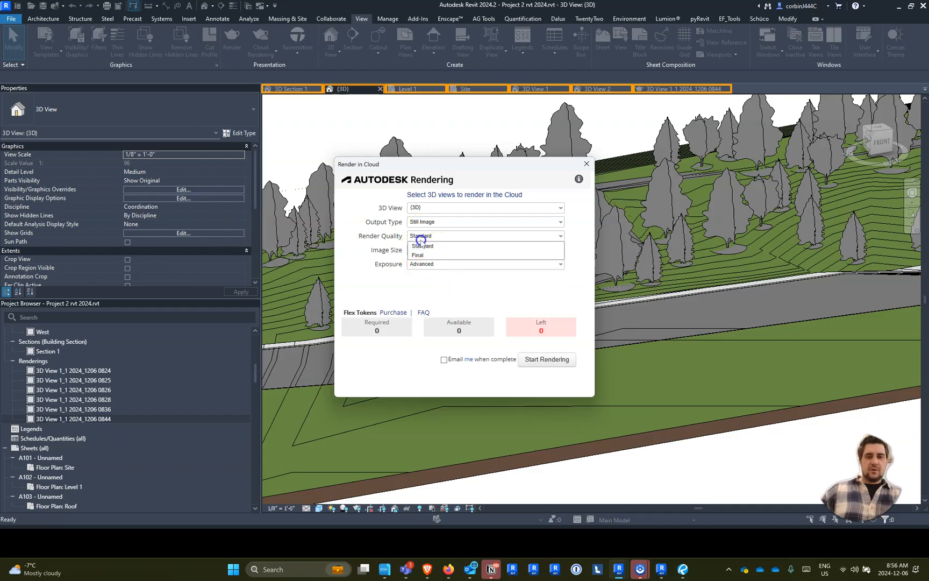
pyautogui.click(419, 255)
pyautogui.click(427, 221)
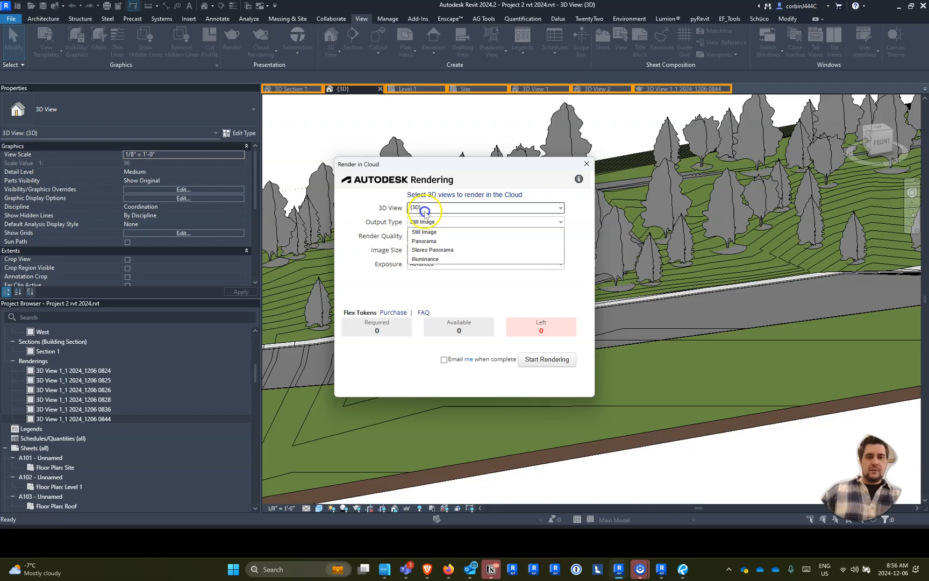
# - Select 3D Section 1, 3D View 1 and 3D View 2 as the views to render in the cloud and start the rendering
pyautogui.click(425, 211)
pyautogui.click(412, 234)
pyautogui.click(411, 226)
pyautogui.click(411, 243)
pyautogui.click(411, 252)
pyautogui.click(481, 290)
pyautogui.click(546, 359)
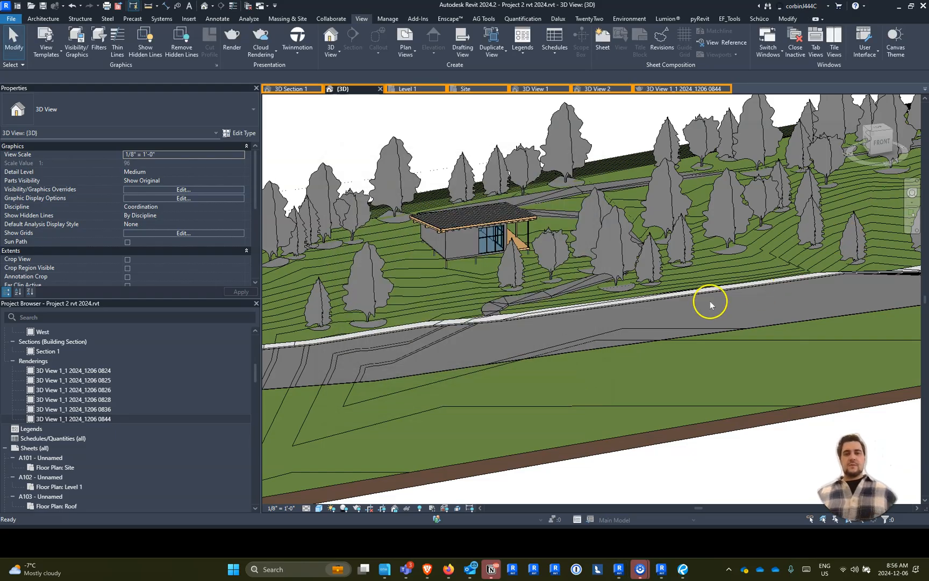
# - Switch to the Autodesk Rendering page in the browser and review the earlier renderings of 3D Section 1
pyautogui.click(427, 569)
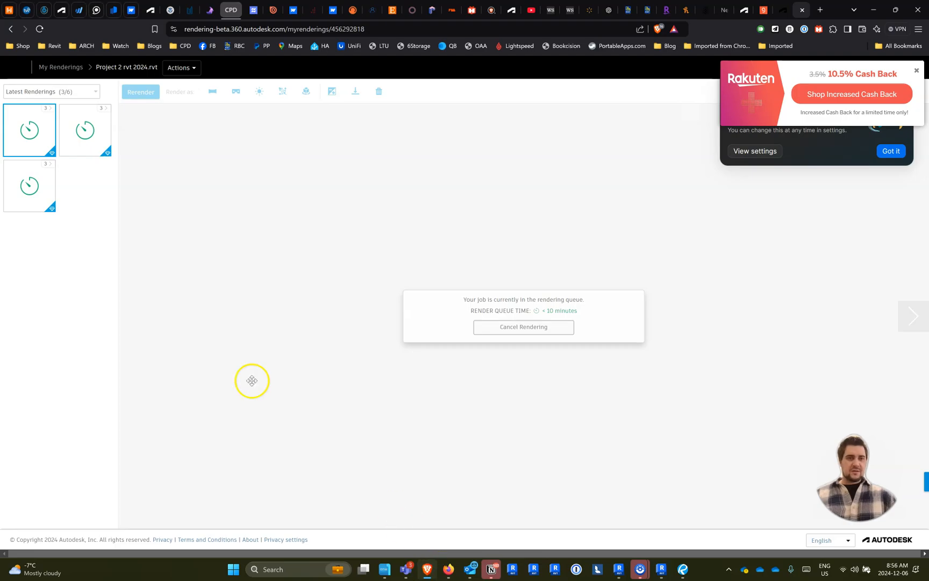
pyautogui.click(35, 116)
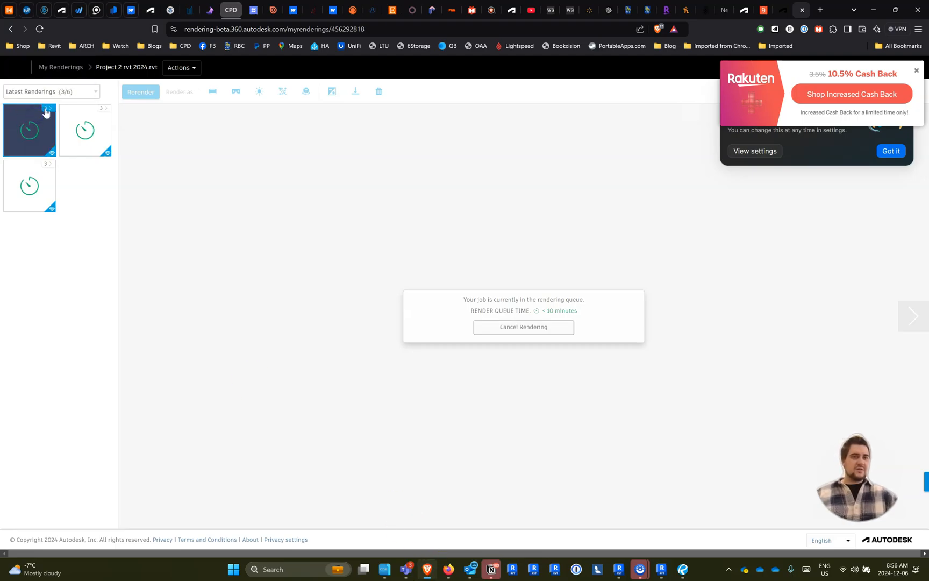
pyautogui.click(48, 112)
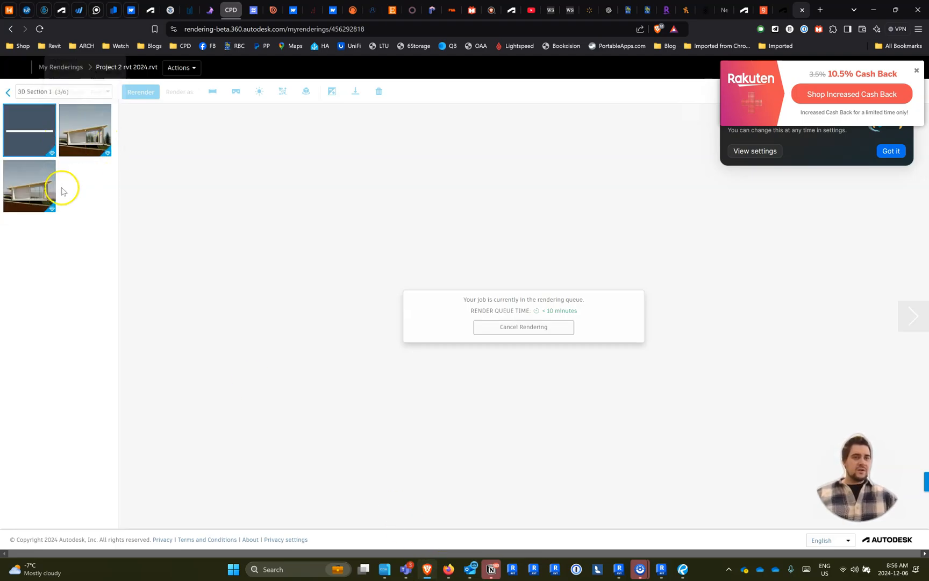
pyautogui.click(75, 137)
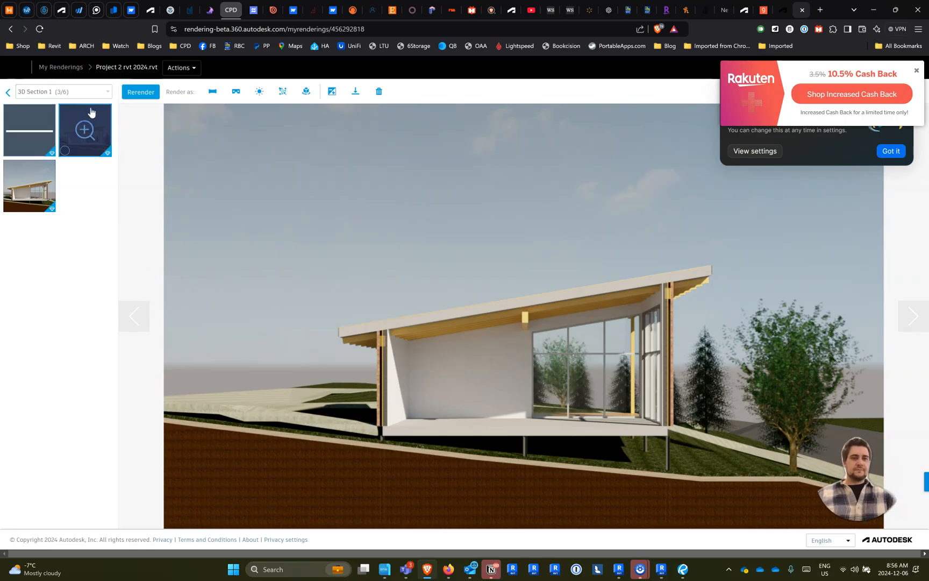
pyautogui.click(35, 205)
pyautogui.click(8, 91)
# - Show the rendering versions of 3D View 1 and examine an earlier one with trees
pyautogui.click(87, 129)
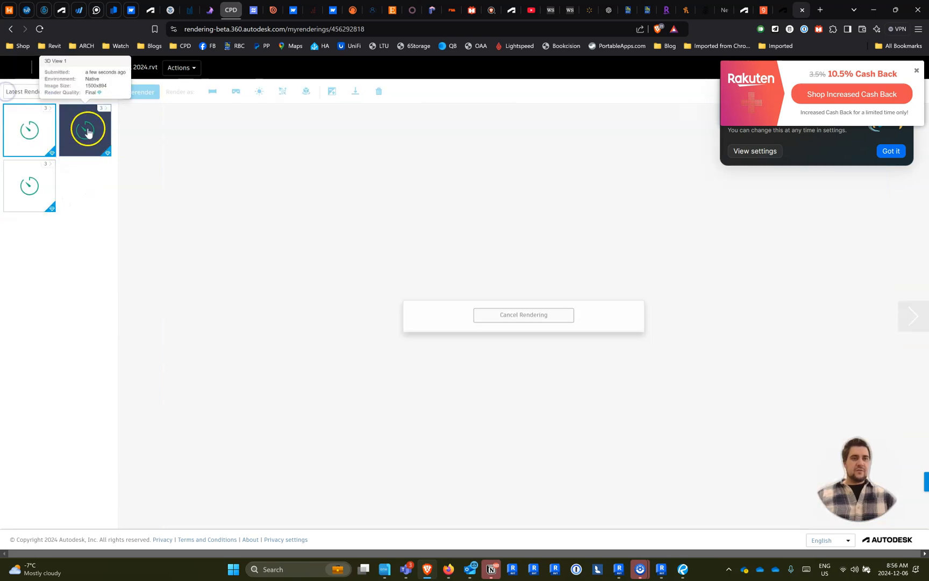
pyautogui.click(75, 95)
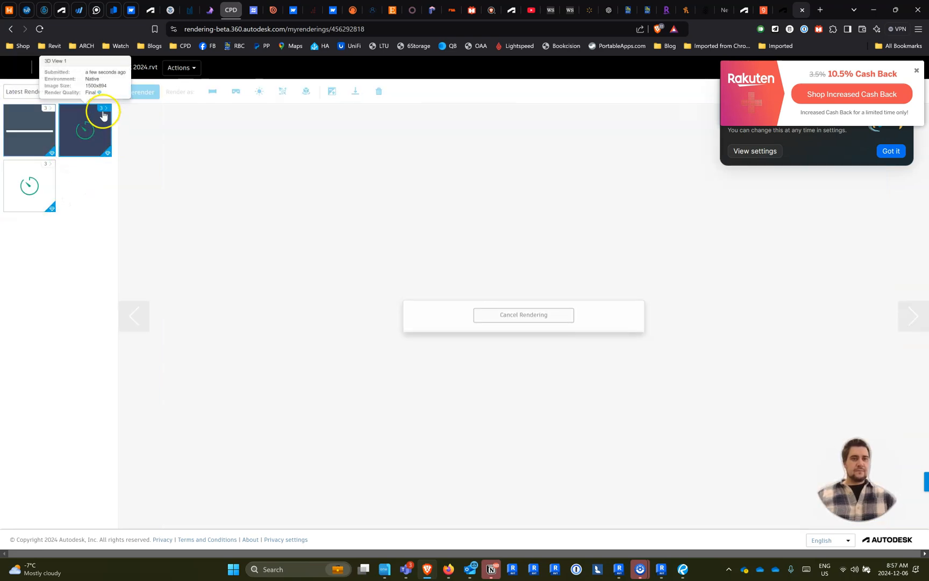
pyautogui.click(102, 109)
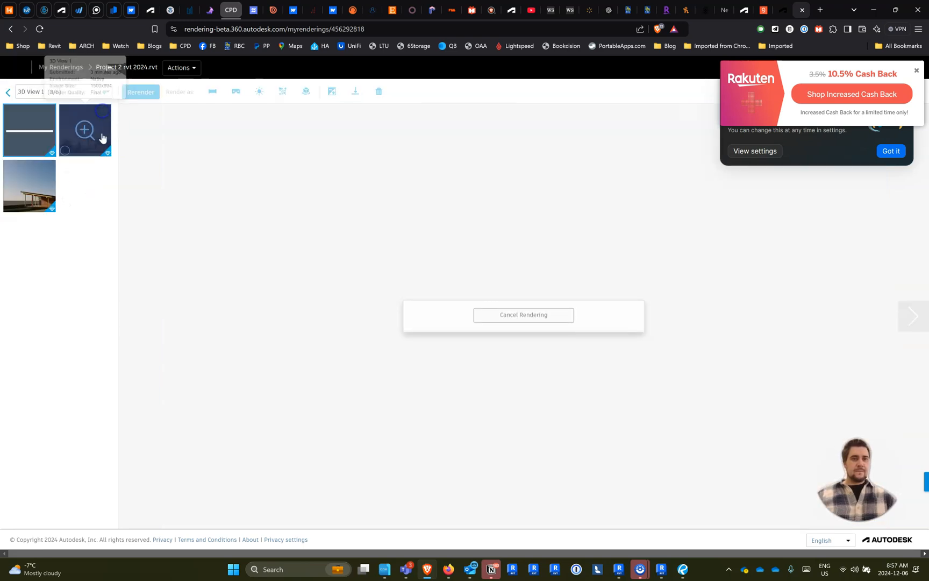
pyautogui.click(75, 141)
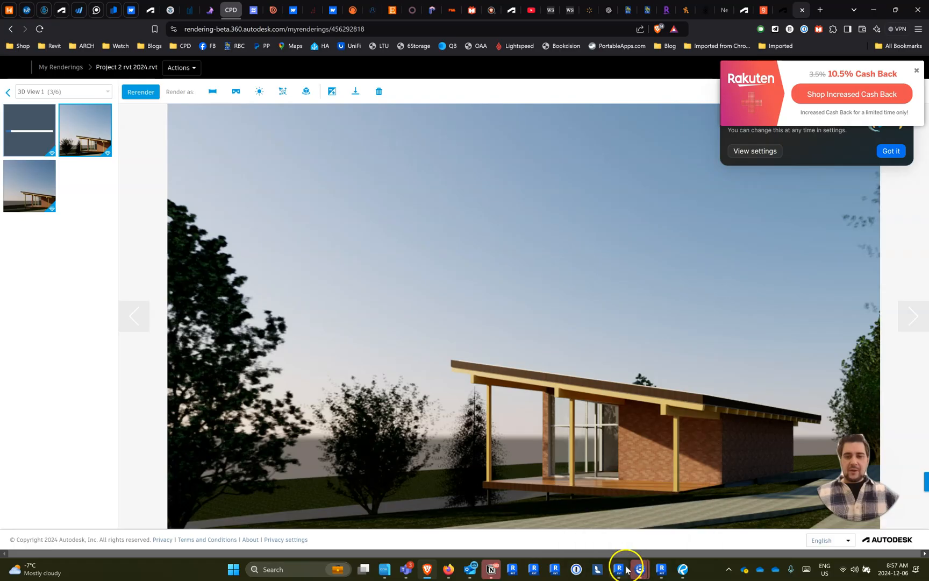
# - Return to Revit, view the site from the top, and start placing a component of type RPC Tree - Conifer, Eastern Hemlock - 25'
pyautogui.click(618, 516)
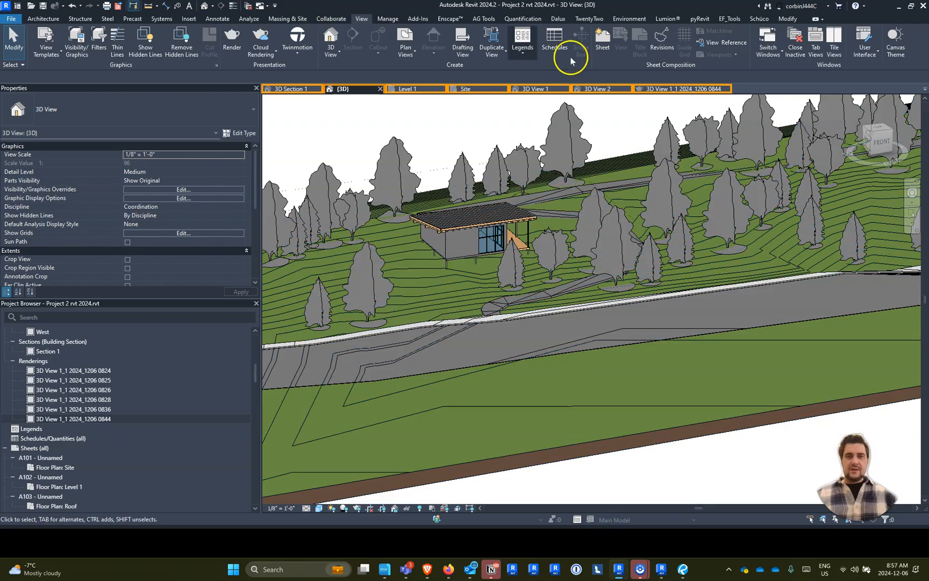
pyautogui.click(876, 131)
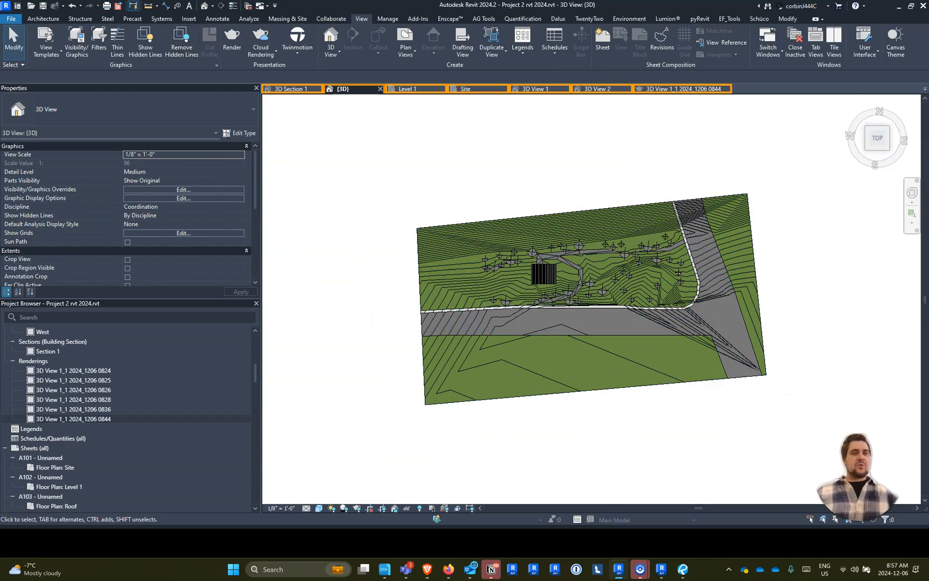
pyautogui.click(43, 18)
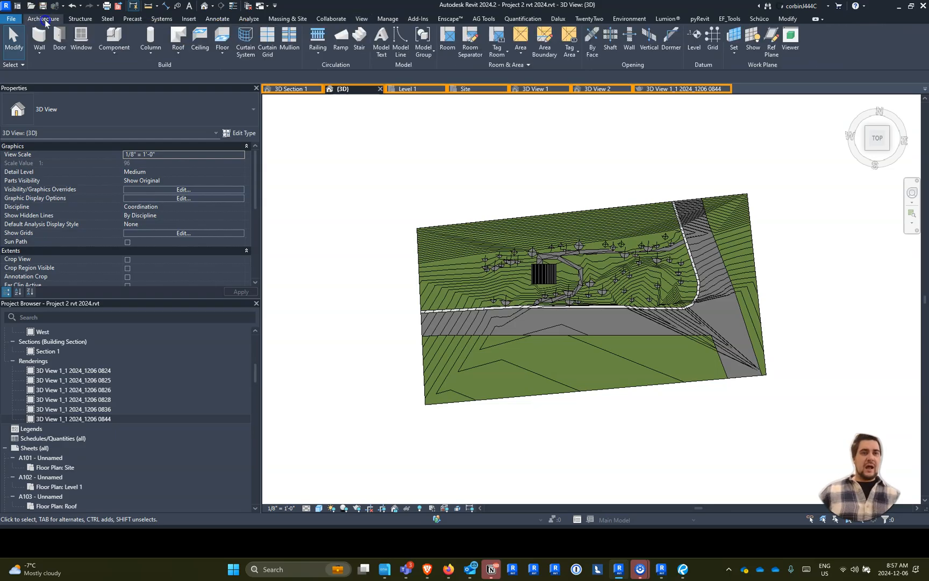
pyautogui.click(117, 39)
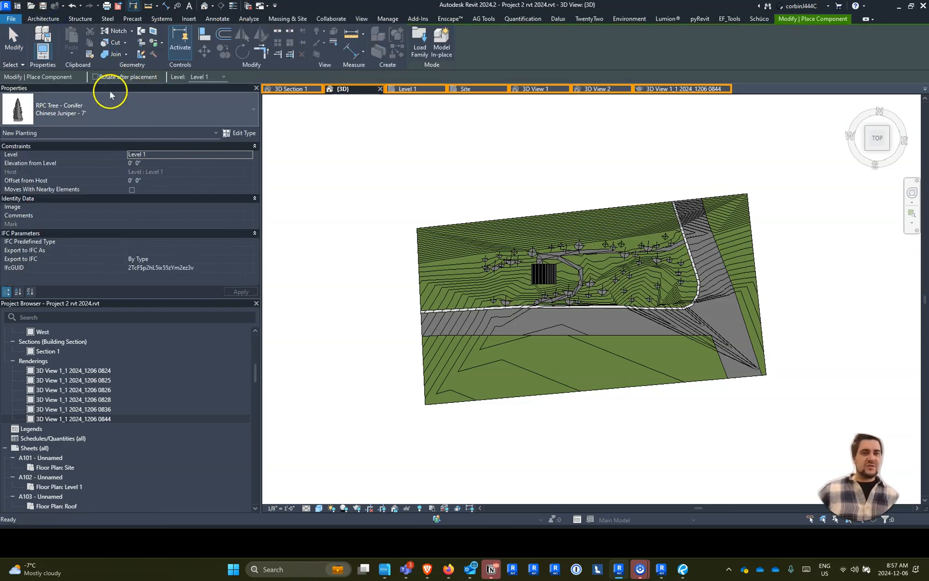
pyautogui.scroll(3, 89, 231)
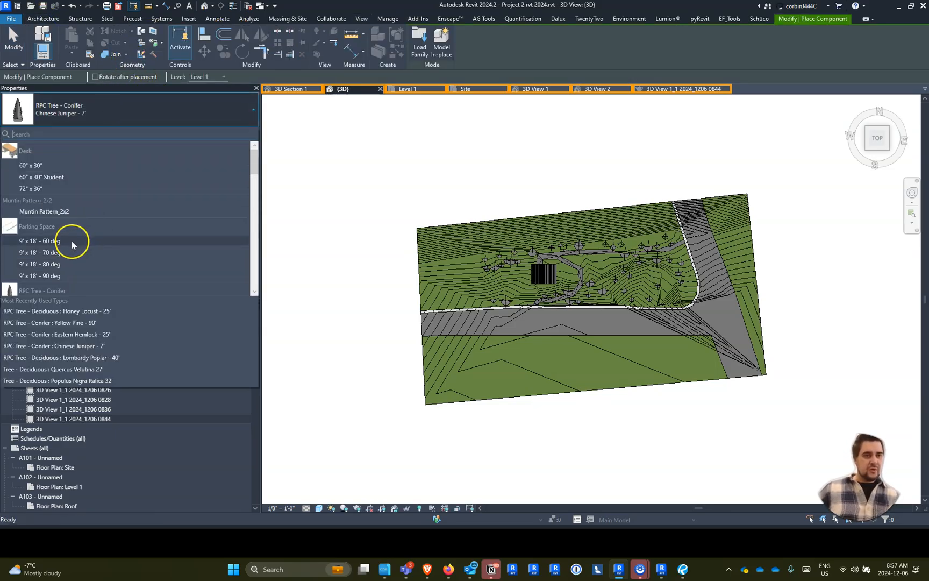
pyautogui.scroll(-3, 72, 242)
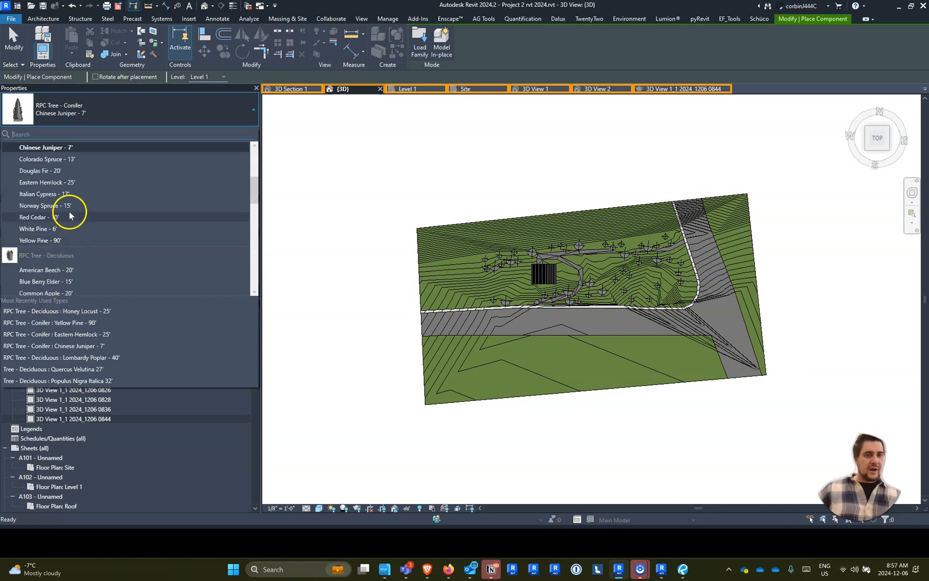
pyautogui.click(73, 182)
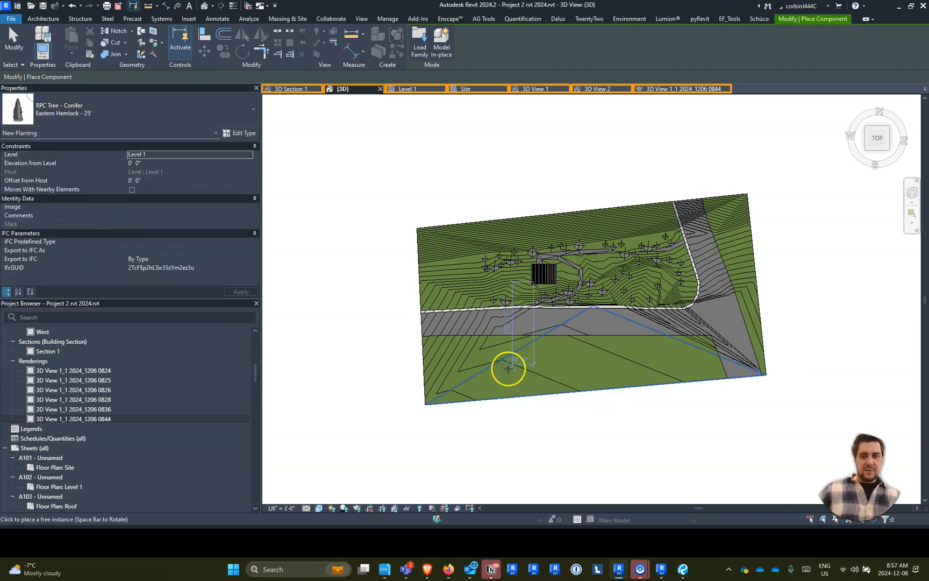
# - Scatter Eastern Hemlock - 25' trees in two loose rows across the grass strip south of the main road
pyautogui.scroll(3, 457, 379)
pyautogui.scroll(2, 457, 379)
pyautogui.click(348, 349)
pyautogui.click(412, 416)
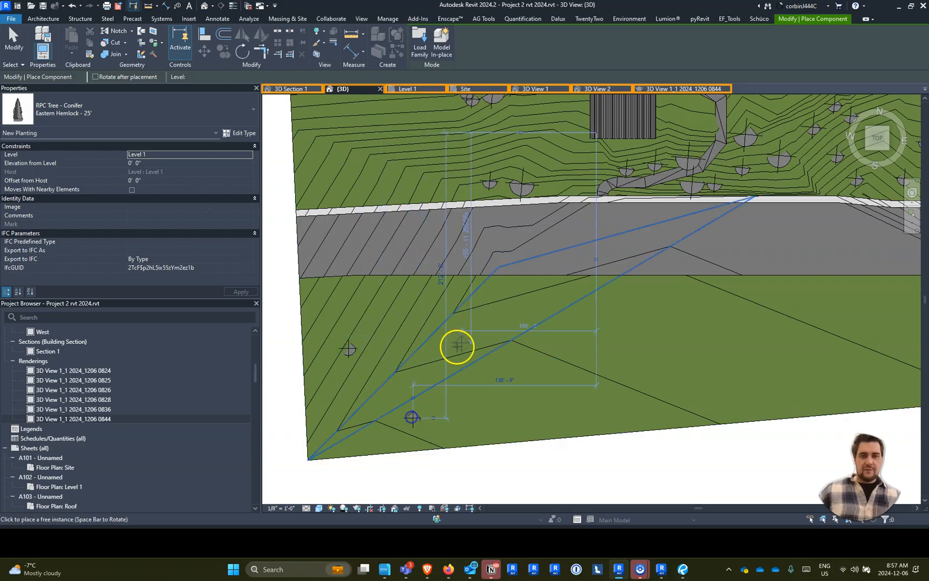
pyautogui.click(472, 320)
pyautogui.click(536, 379)
pyautogui.click(759, 300)
pyautogui.click(778, 364)
pyautogui.moveTo(838, 349); pyautogui.dragTo(537, 361, button='middle')
pyautogui.click(639, 373)
pyautogui.click(667, 311)
pyautogui.click(716, 373)
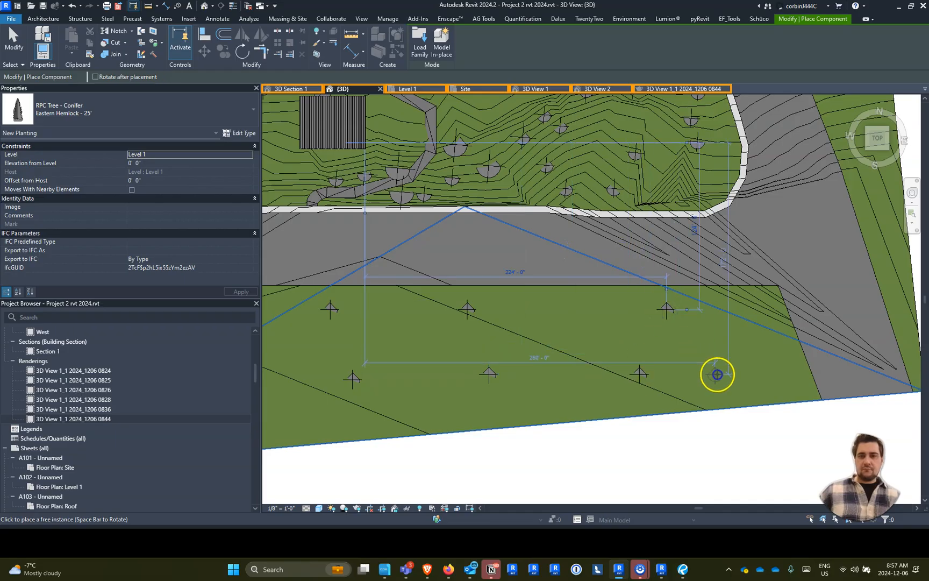
pyautogui.click(751, 321)
# - Place Eastern Hemlock - 25' trees along the grass strip east of the side road, up to the site's north edge
pyautogui.moveTo(726, 284); pyautogui.dragTo(481, 394, button='middle')
pyautogui.click(654, 359)
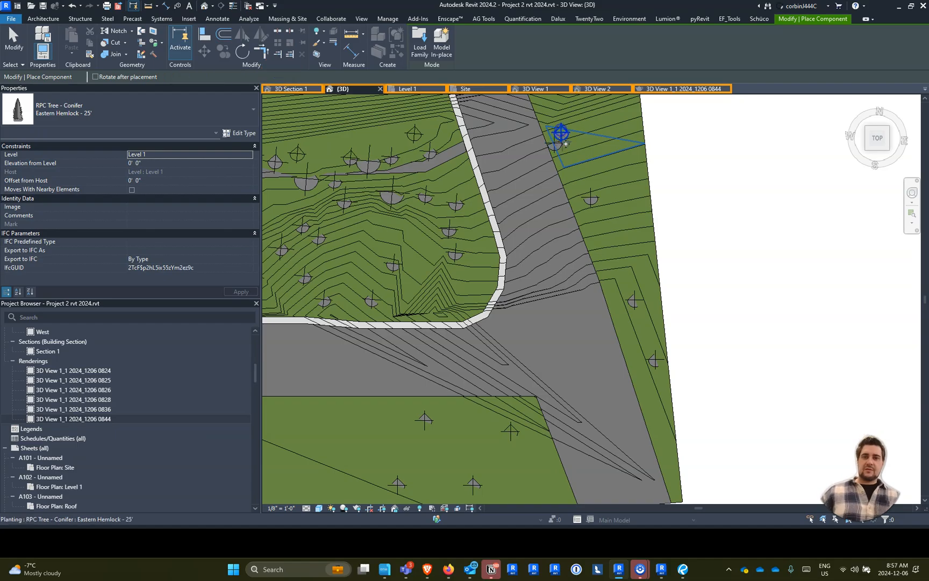
pyautogui.moveTo(566, 144); pyautogui.dragTo(633, 304, button='middle')
pyautogui.click(628, 233)
pyautogui.click(609, 210)
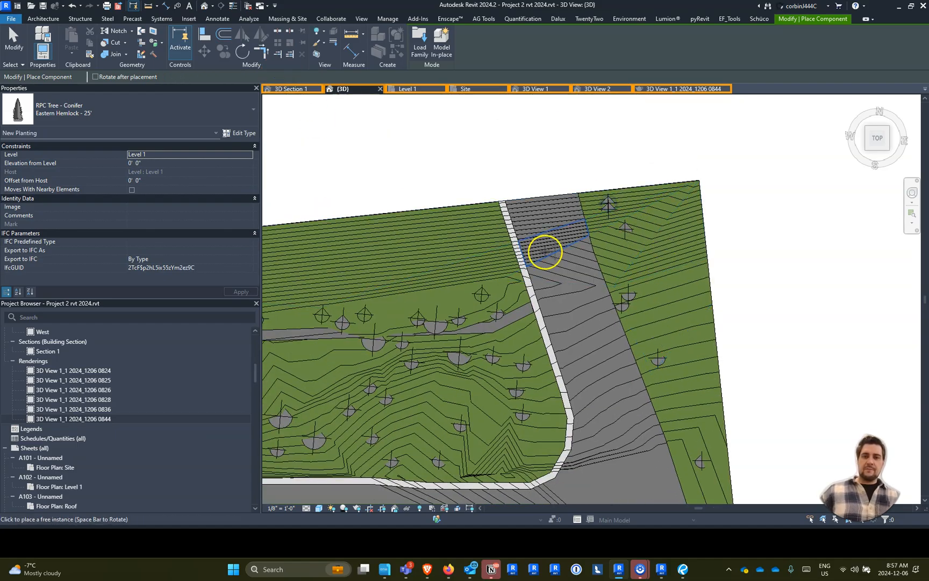
# - Place Eastern Hemlock - 25' trees across the slope north of the path and building, continuing westward
pyautogui.moveTo(550, 254); pyautogui.dragTo(761, 231, button='middle')
pyautogui.click(601, 239)
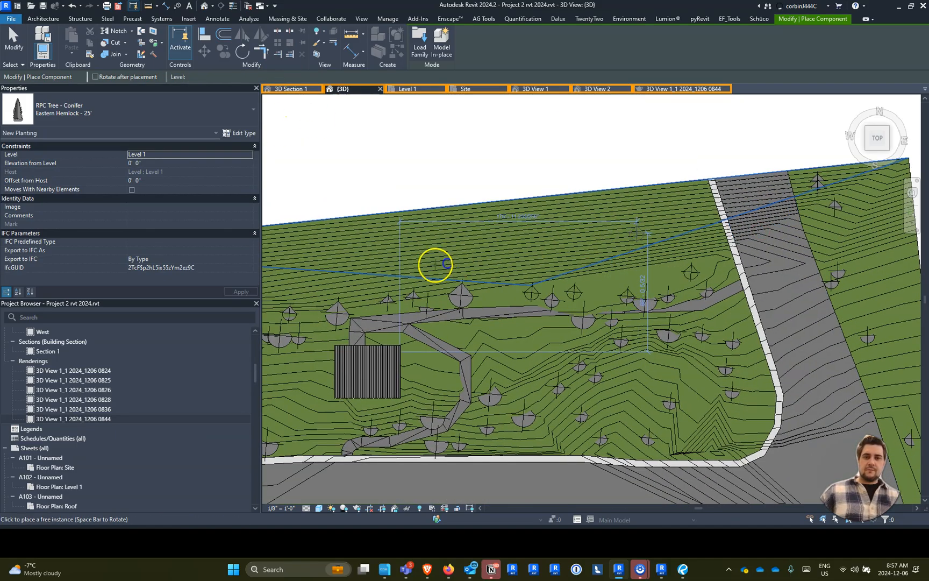
pyautogui.moveTo(374, 277); pyautogui.dragTo(433, 249, button='middle')
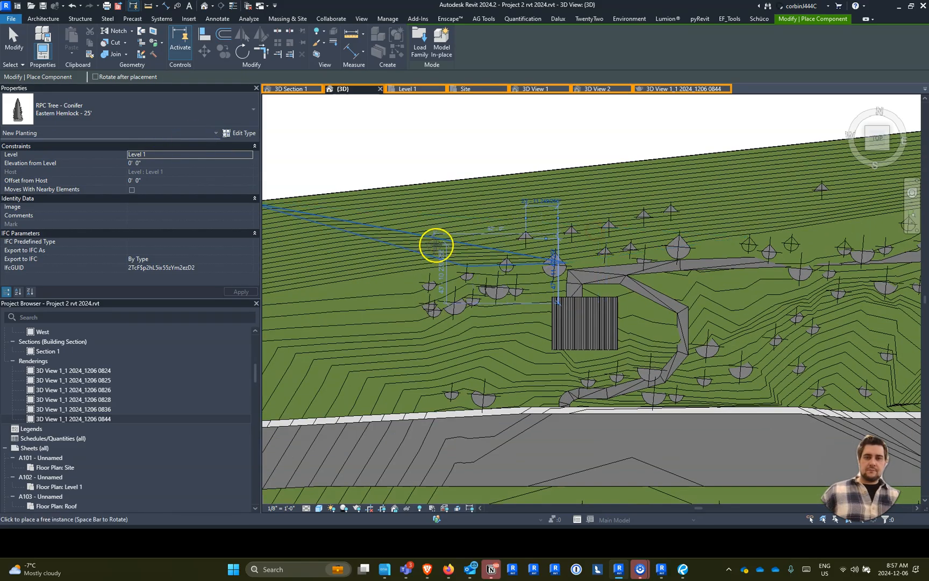
pyautogui.click(345, 281)
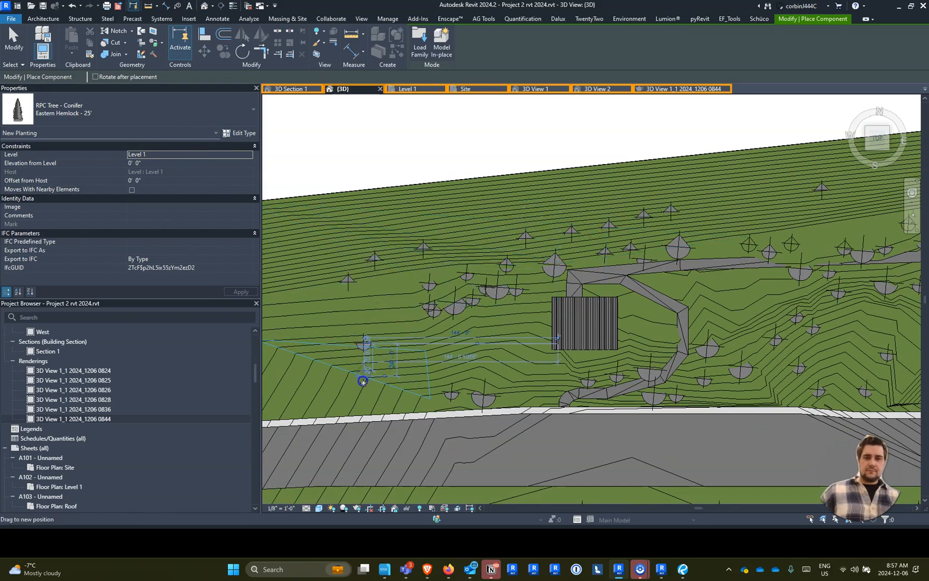
# - Place Eastern Hemlock - 25' trees on the grass west of the building, out to the site's west boundary
pyautogui.click(334, 393)
pyautogui.click(322, 334)
pyautogui.click(327, 316)
pyautogui.moveTo(343, 341); pyautogui.dragTo(566, 288, button='middle')
pyautogui.click(501, 351)
pyautogui.click(484, 268)
pyautogui.click(495, 248)
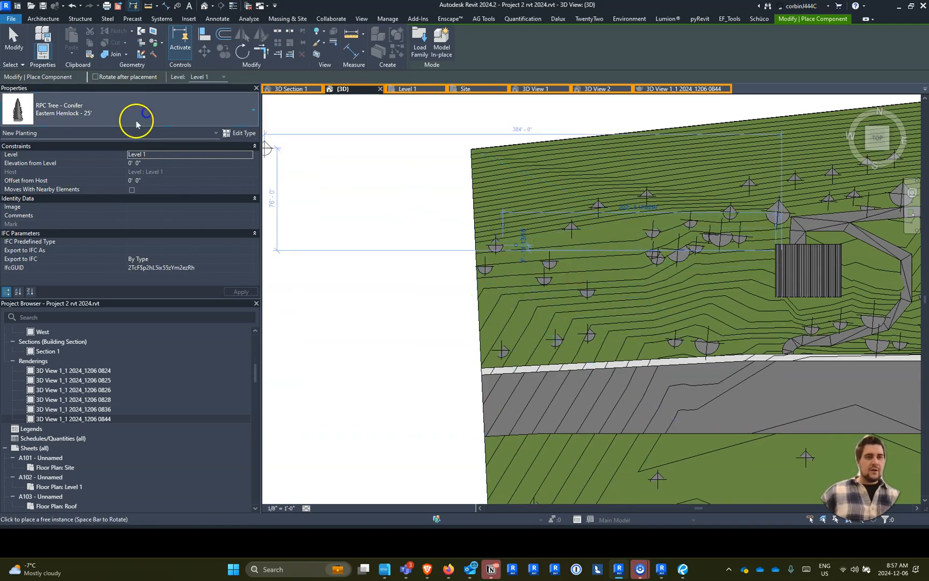
# - Choose the RPC deciduous tree Lombardy Poplar - 40' and place several on the grass west and northwest of the building
pyautogui.click(137, 119)
pyautogui.scroll(-2, 62, 276)
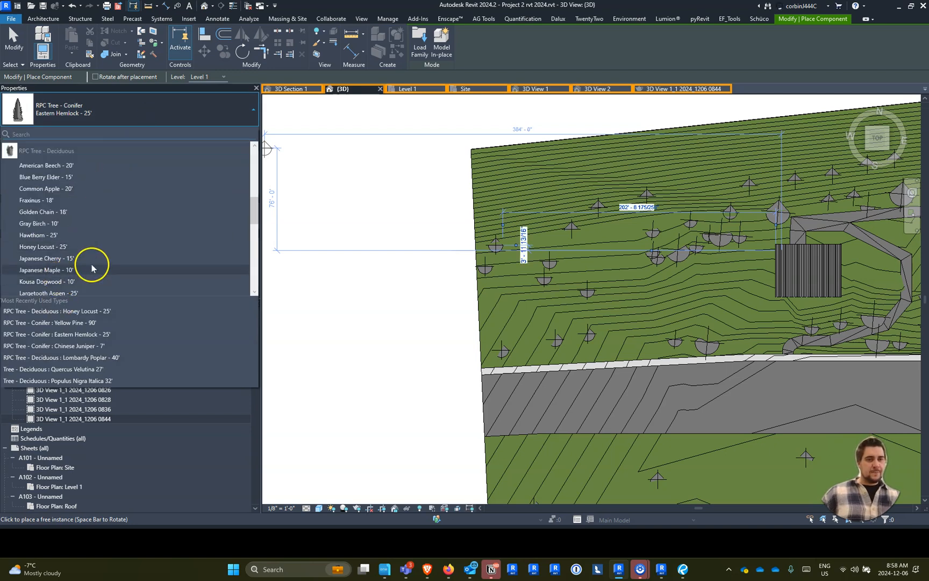
pyautogui.scroll(-2, 80, 247)
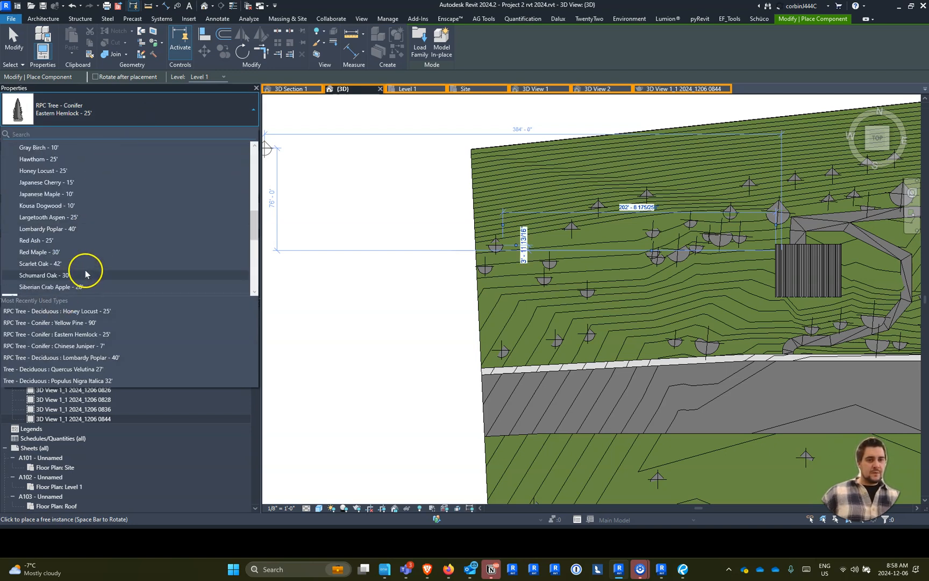
pyautogui.click(81, 228)
pyautogui.click(513, 319)
pyautogui.click(598, 308)
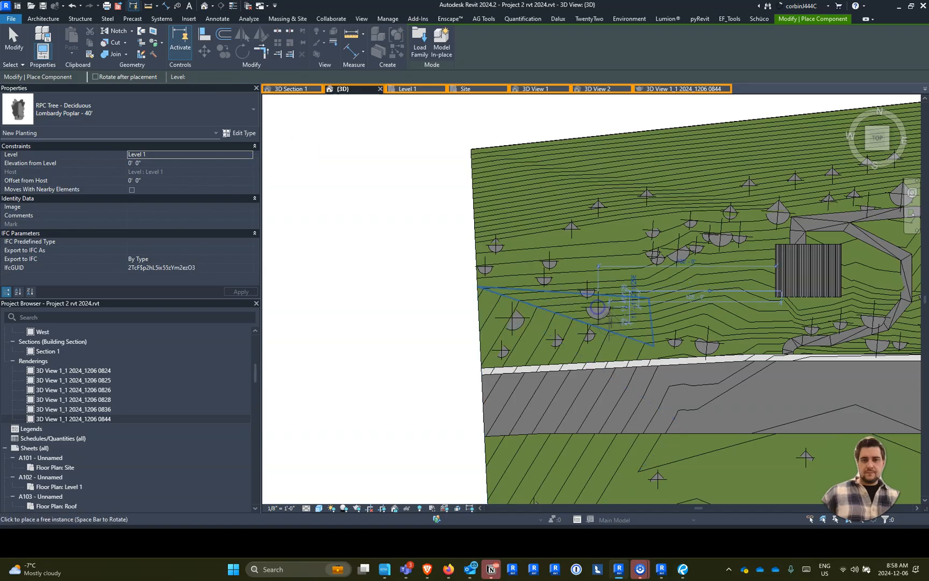
pyautogui.click(554, 212)
pyautogui.click(663, 185)
pyautogui.click(709, 183)
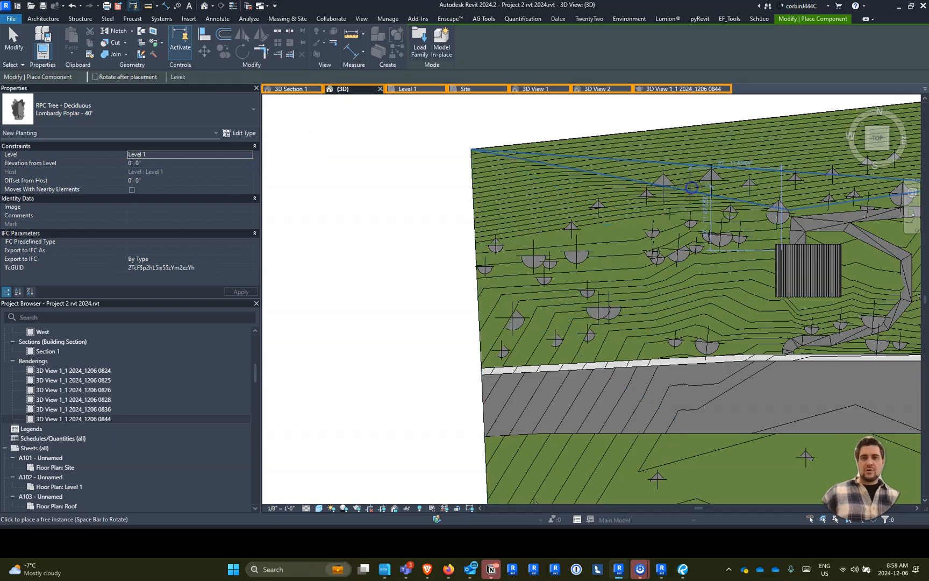
# - Place Lombardy Poplar - 40' trees among the hemlocks in the western part of the grass strip south of the main road
pyautogui.scroll(-3, 730, 388)
pyautogui.scroll(3, 711, 394)
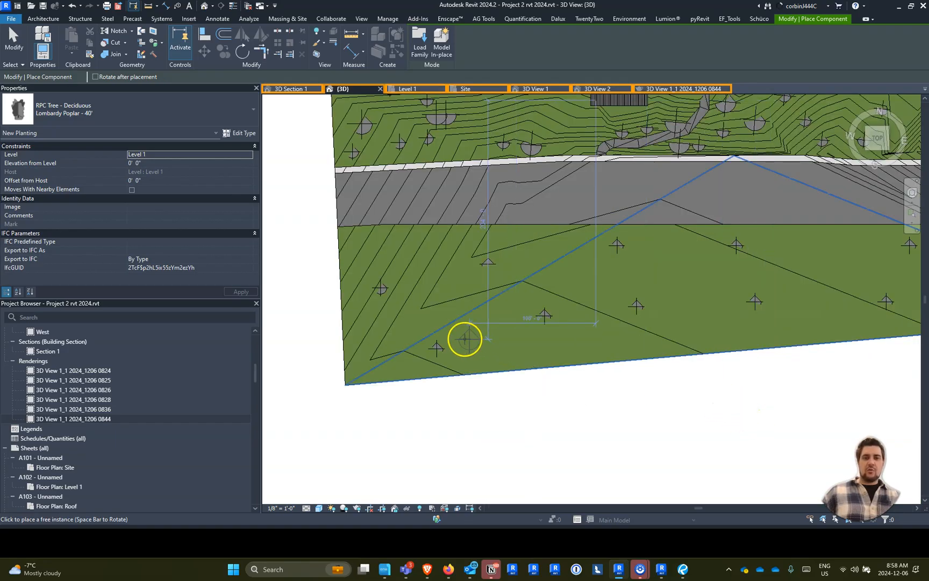
pyautogui.click(451, 320)
pyautogui.click(388, 270)
pyautogui.click(589, 305)
pyautogui.click(536, 256)
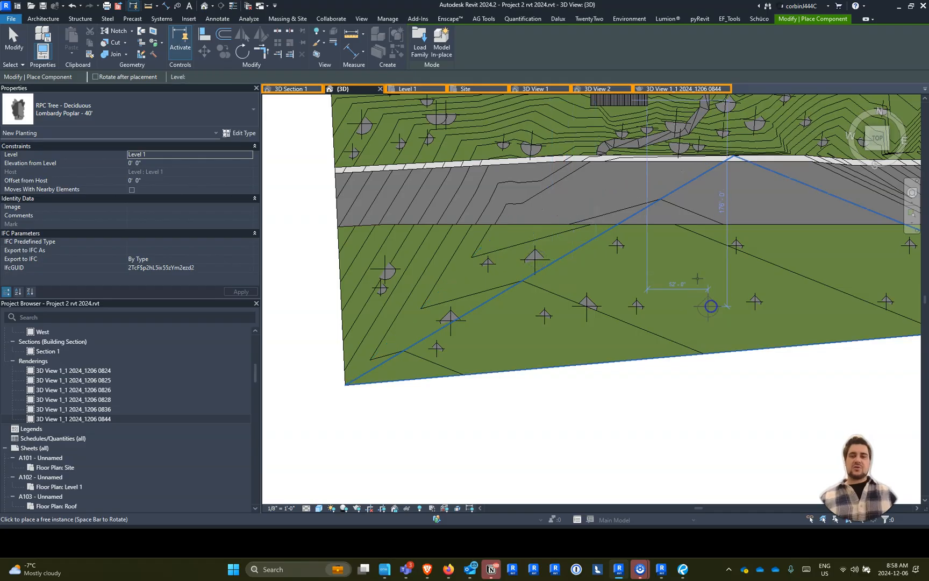
pyautogui.click(711, 305)
pyautogui.click(675, 263)
pyautogui.click(656, 328)
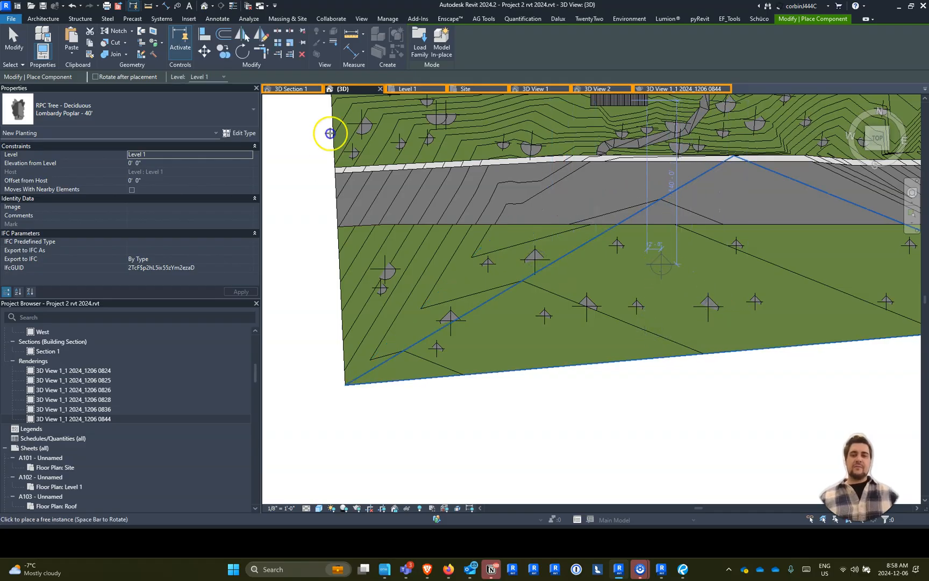
# - Continue the Lombardy Poplar - 40' trees eastward along the southern grass strip, up to the road intersection
pyautogui.click(587, 273)
pyautogui.click(809, 260)
pyautogui.click(802, 301)
pyautogui.click(871, 261)
pyautogui.moveTo(861, 290); pyautogui.dragTo(543, 338, button='middle')
pyautogui.click(546, 334)
pyautogui.click(593, 339)
# - Place Lombardy Poplar - 40' trees along the strip east of the side road and on the north slope, and check 3D View 1
pyautogui.click(703, 295)
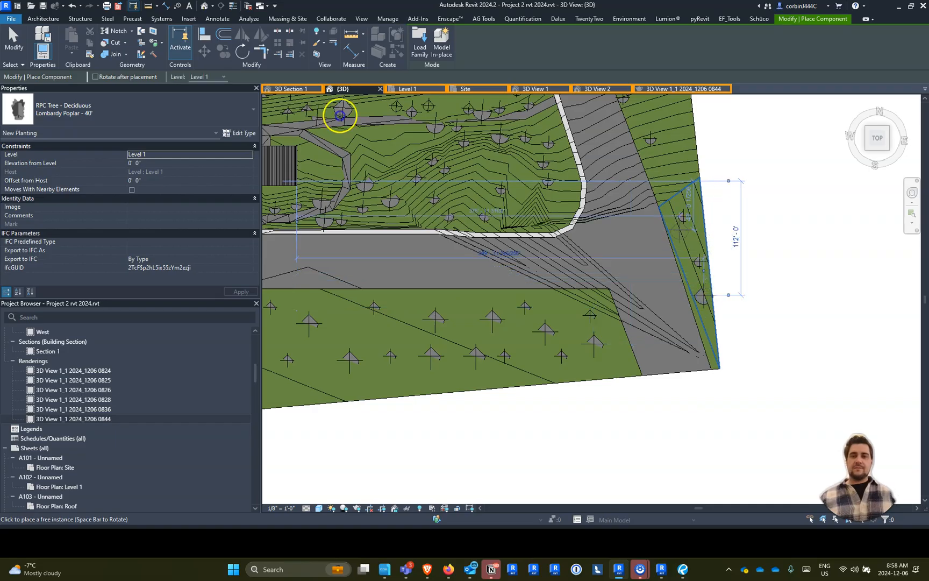
pyautogui.click(656, 175)
pyautogui.click(643, 111)
pyautogui.moveTo(643, 112)
pyautogui.mouseDown(button='middle')
pyautogui.moveTo(619, 144)
pyautogui.moveTo(588, 293)
pyautogui.mouseUp(button='middle')
pyautogui.click(593, 210)
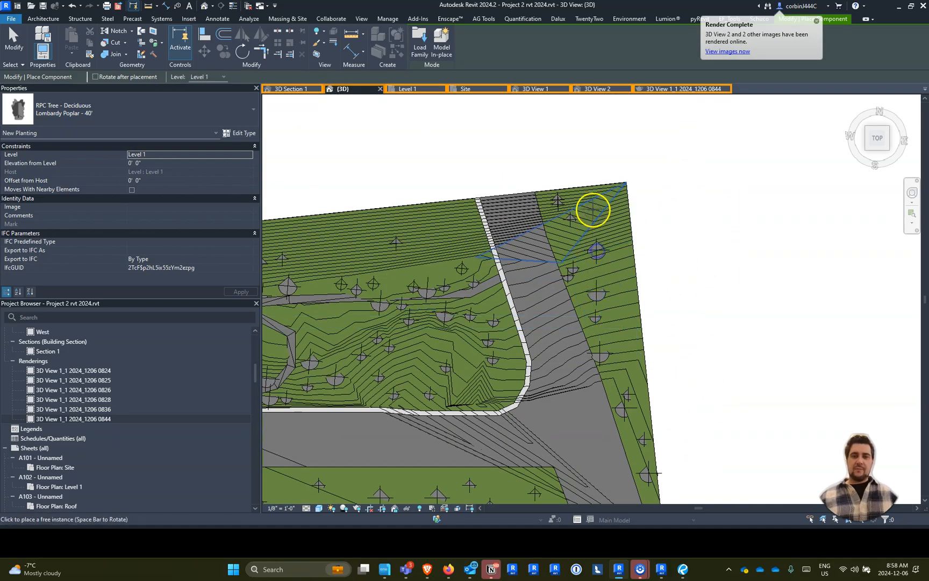
pyautogui.click(349, 247)
pyautogui.click(535, 89)
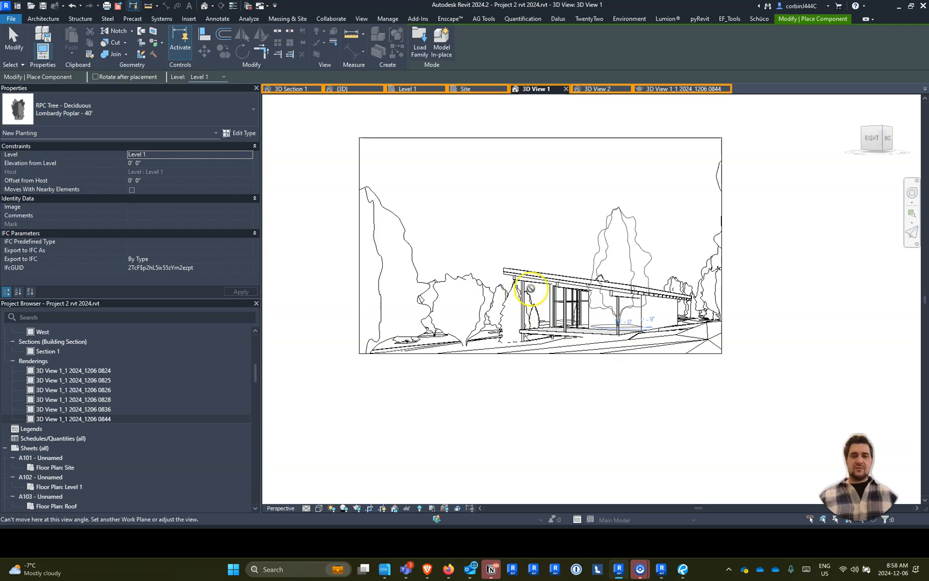
# - In the {3D} view, place Lombardy Poplar - 40' trees beside the main road's west end, including a diagonal row on its south side
pyautogui.click(349, 89)
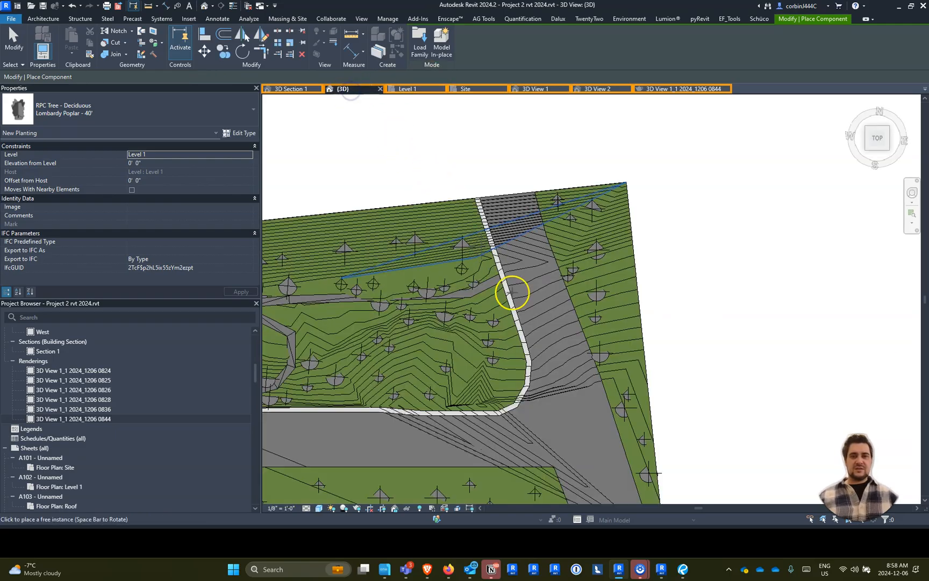
pyautogui.scroll(4, 403, 377)
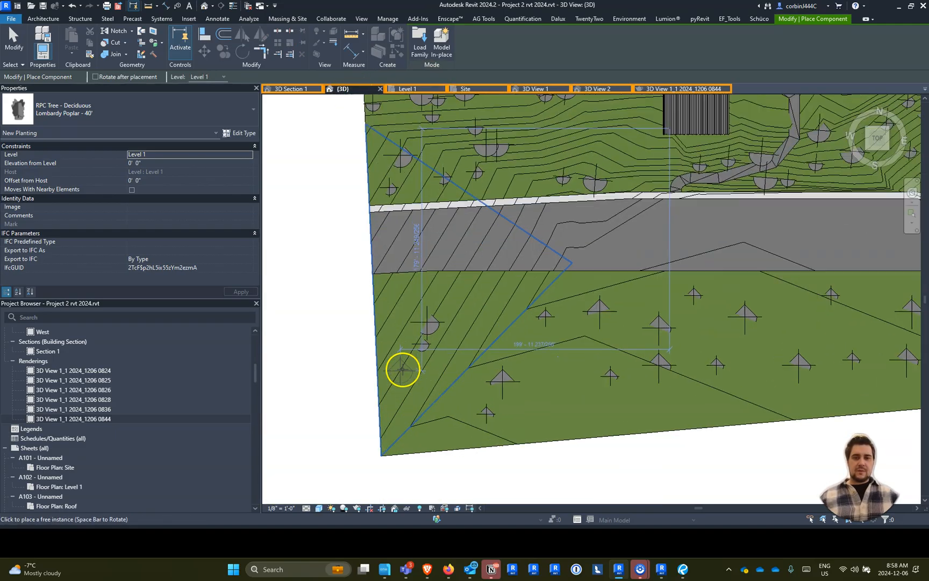
pyautogui.scroll(2, 387, 269)
pyautogui.scroll(-1, 395, 298)
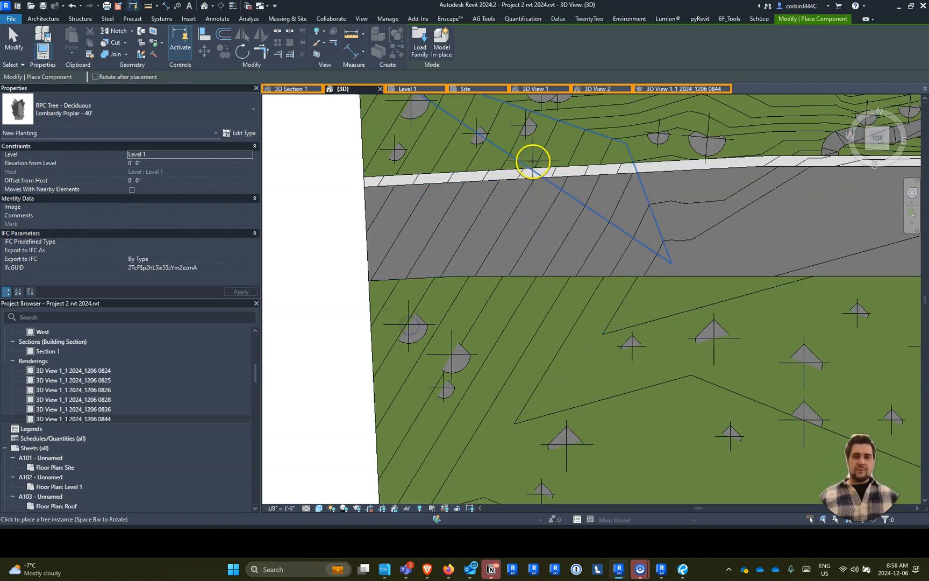
pyautogui.click(497, 344)
pyautogui.click(614, 406)
pyautogui.click(670, 436)
pyautogui.click(705, 453)
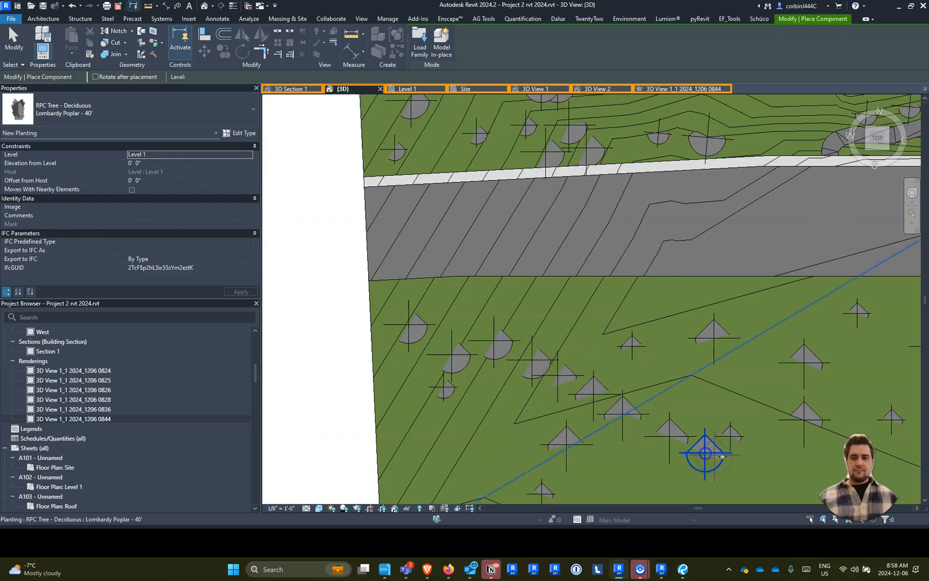
pyautogui.click(733, 458)
# - Check the added trees in 3D View 1 and 3D View 2, and return to the {3D} view
pyautogui.click(523, 91)
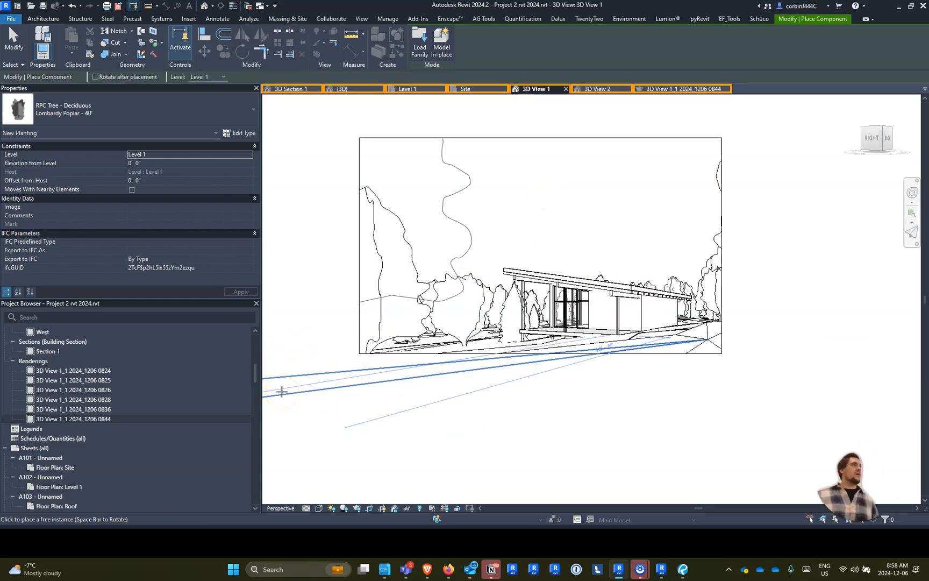
pyautogui.click(580, 91)
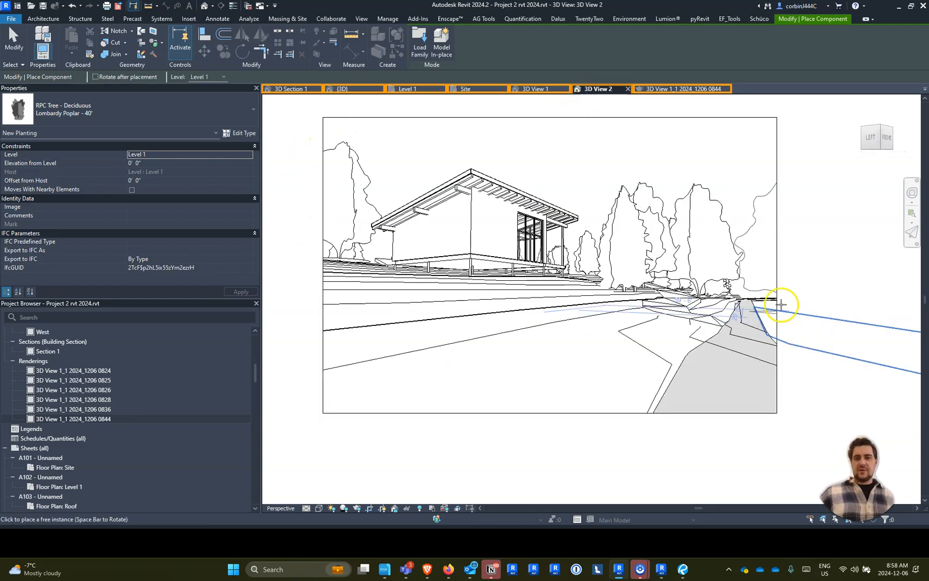
pyautogui.click(358, 90)
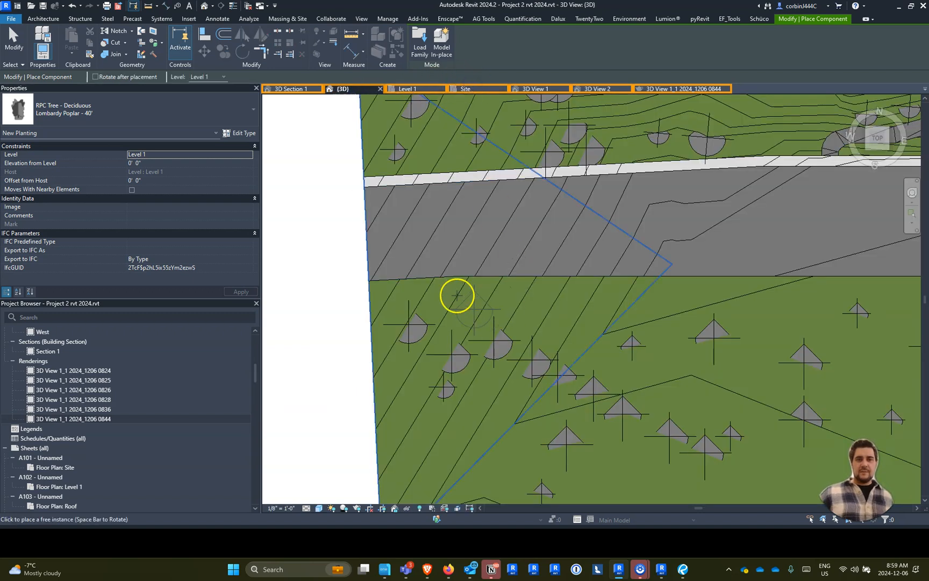
# - Fill the grass strip east of the side road with more Lombardy Poplar - 40' trees, working northward
pyautogui.scroll(-6, 447, 288)
pyautogui.scroll(5, 682, 208)
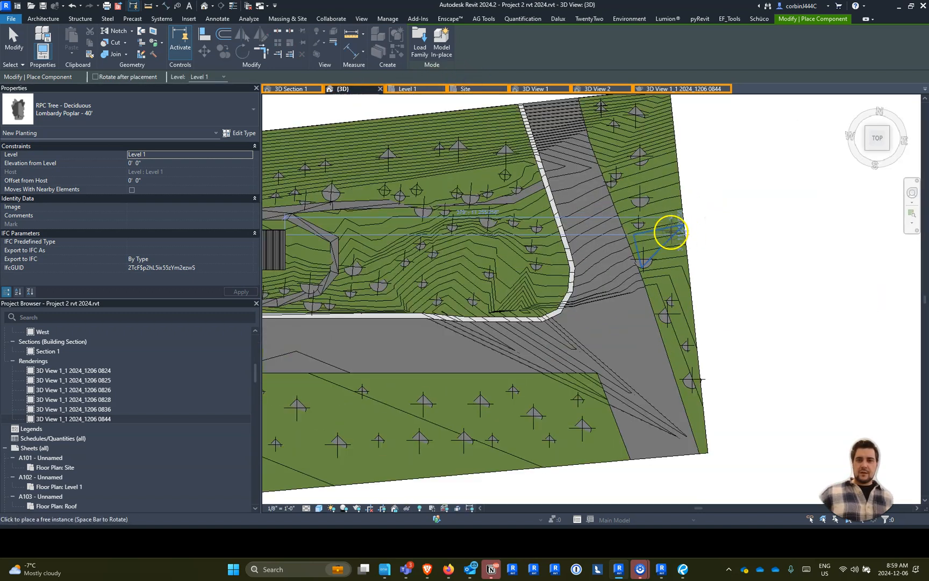
pyautogui.click(696, 360)
pyautogui.click(675, 251)
pyautogui.click(648, 158)
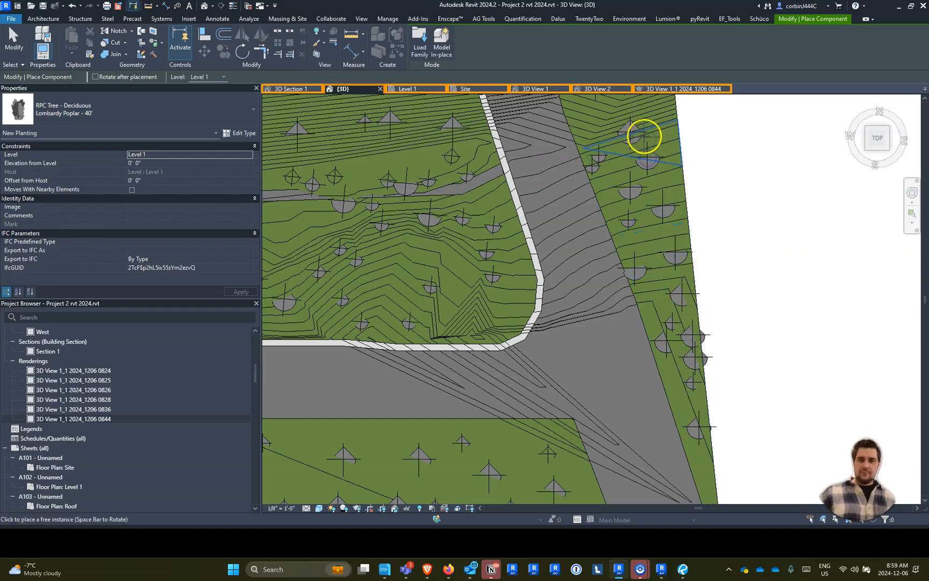
pyautogui.moveTo(644, 135); pyautogui.dragTo(619, 244, button='middle')
pyautogui.click(585, 202)
pyautogui.click(618, 133)
pyautogui.click(580, 133)
pyautogui.click(659, 175)
# - Place Lombardy Poplar - 40' trees on the building's lot along the inner edge of the side road's sidewalk
pyautogui.scroll(-2, 583, 249)
pyautogui.scroll(3, 571, 259)
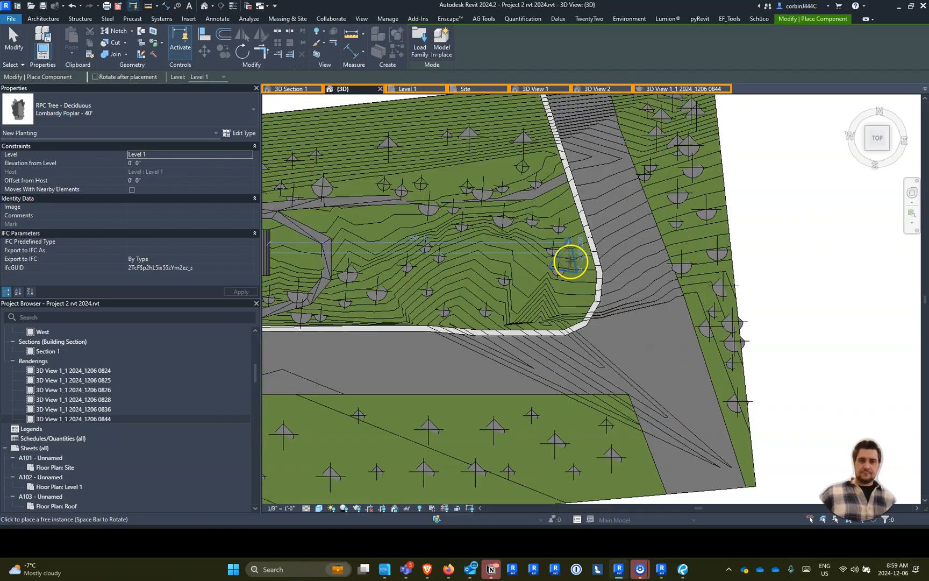
pyautogui.click(559, 199)
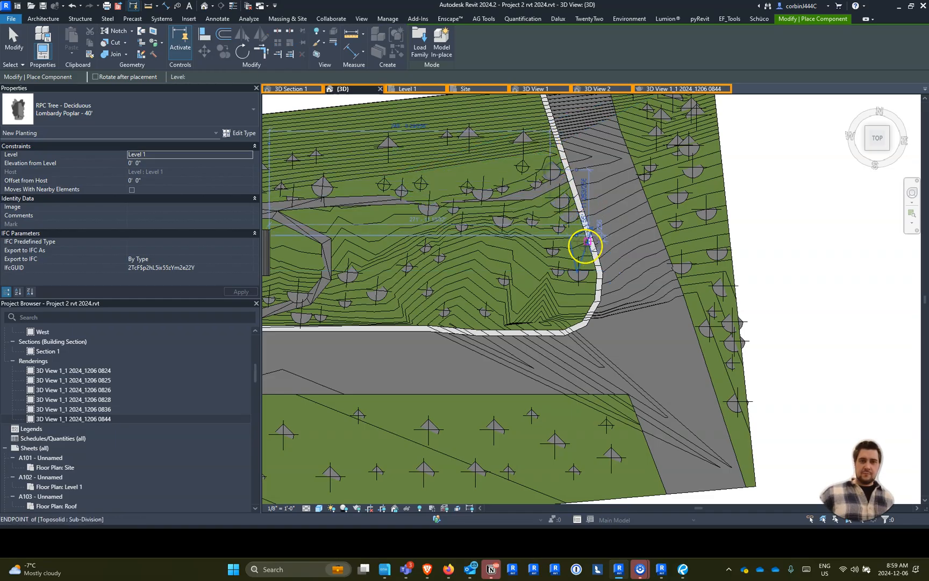
pyautogui.click(578, 289)
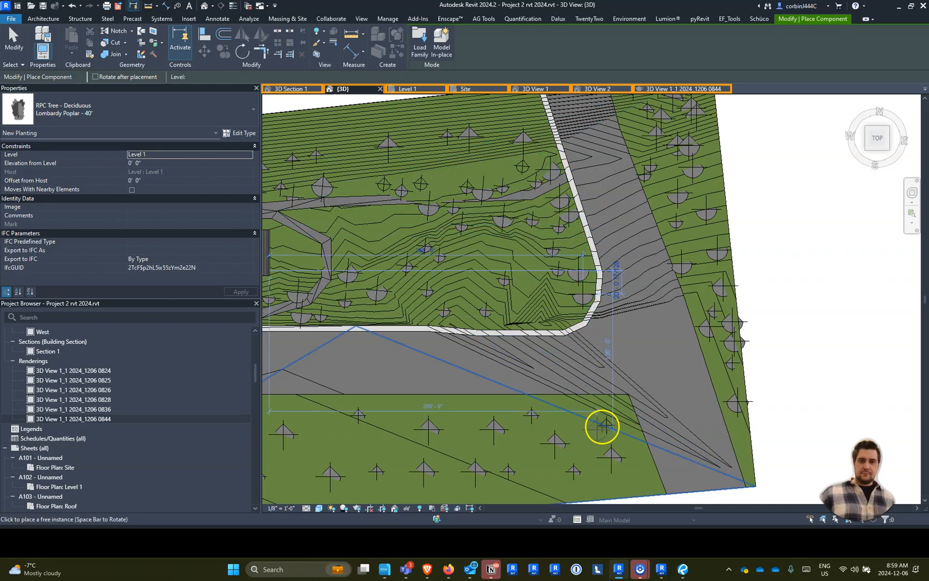
# - Place Lombardy Poplar - 40' trees around the southeast intersection and down the eastern strip's south end, and check 3D View 2
pyautogui.click(612, 415)
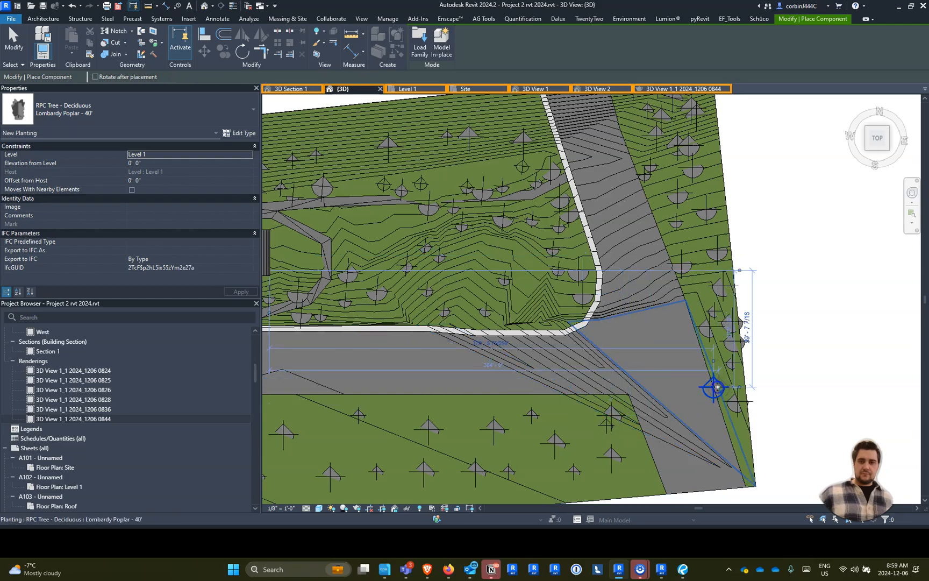
pyautogui.click(716, 358)
pyautogui.click(751, 433)
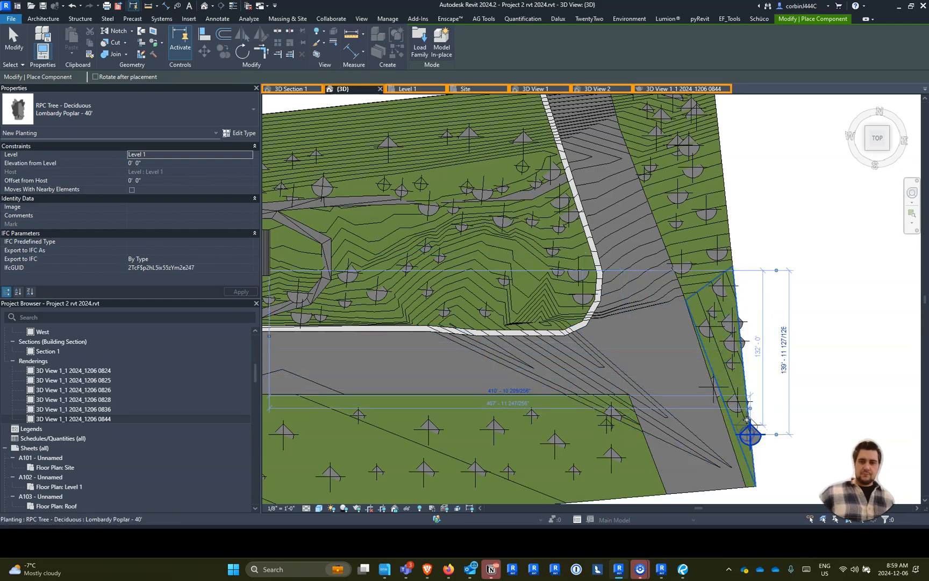
pyautogui.click(739, 389)
pyautogui.click(715, 359)
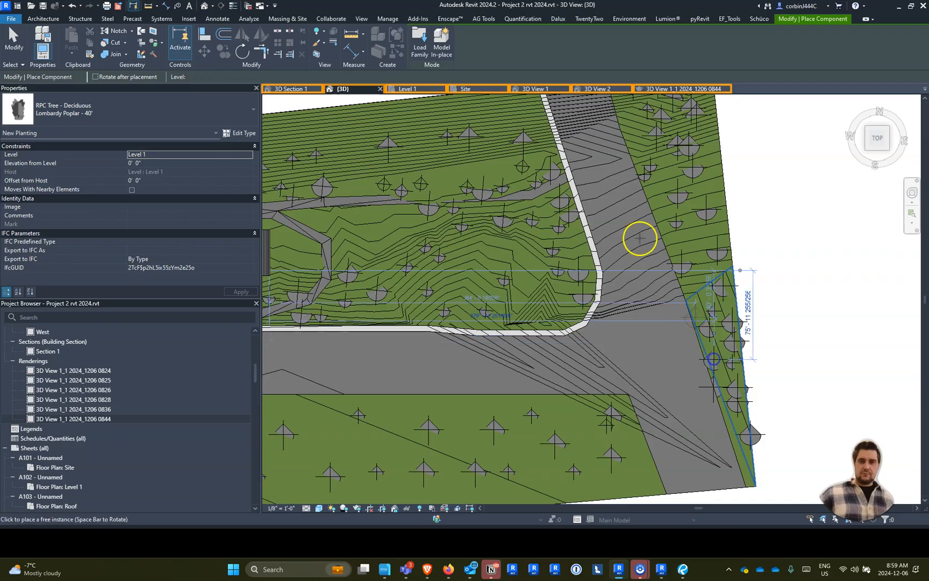
pyautogui.click(584, 88)
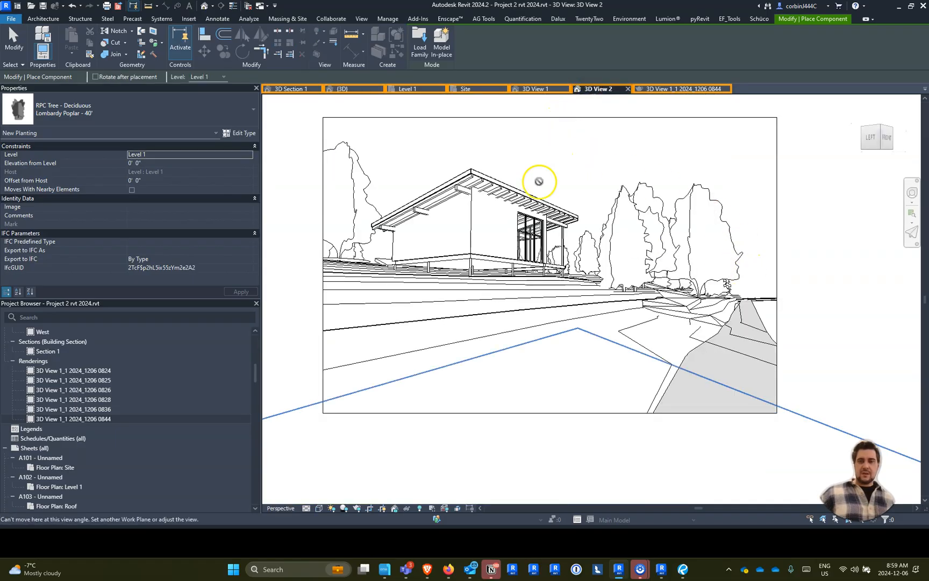
# - Open the Site plan, show the camera of 3D View 2, and turn off Reveal Hidden Elements
pyautogui.click(467, 87)
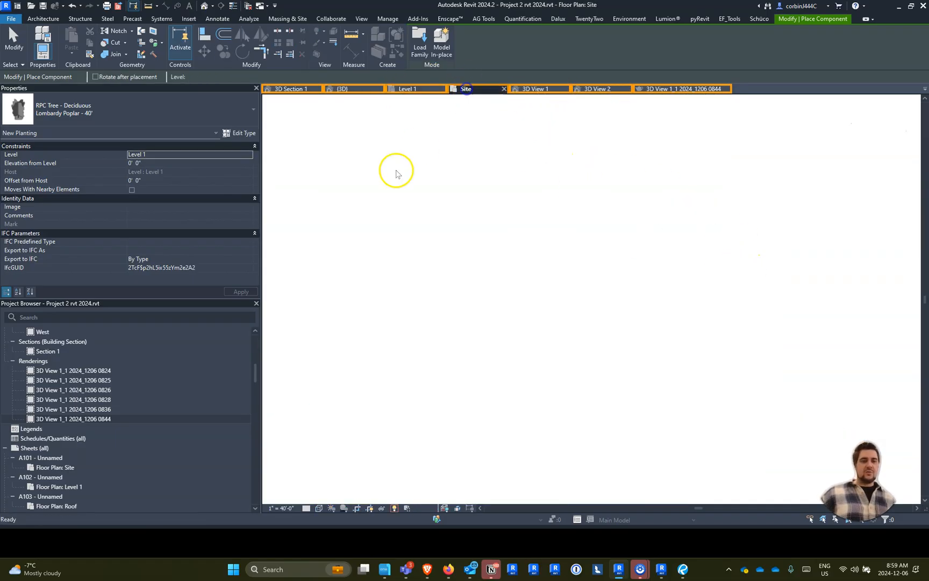
pyautogui.scroll(7, 37, 435)
pyautogui.scroll(-3, 49, 428)
pyautogui.rightClick(52, 372)
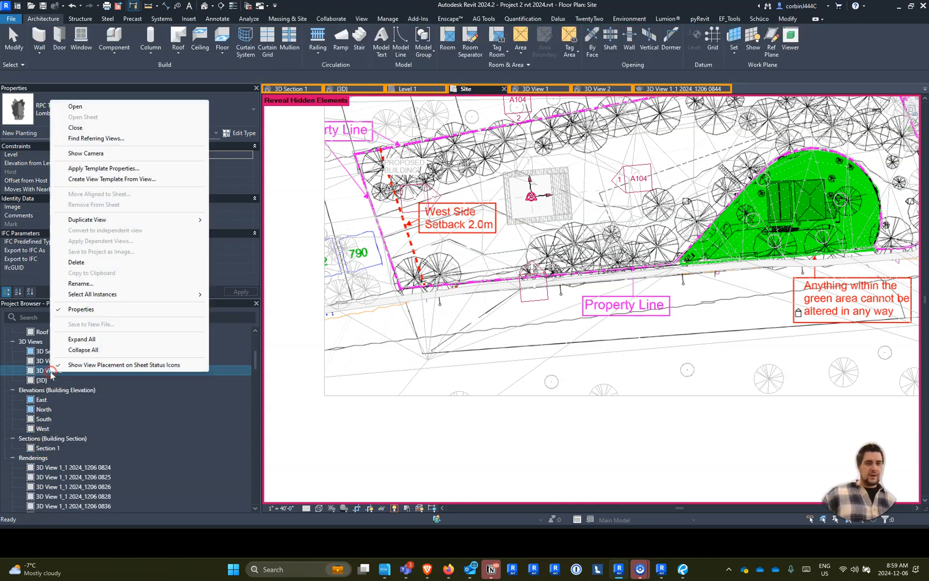
pyautogui.click(91, 153)
pyautogui.scroll(-3, 347, 274)
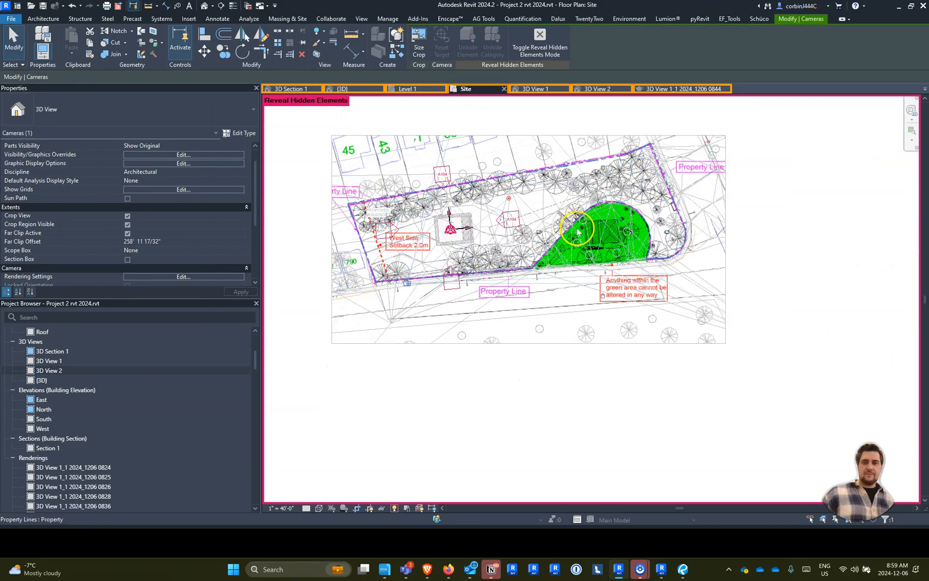
pyautogui.click(395, 507)
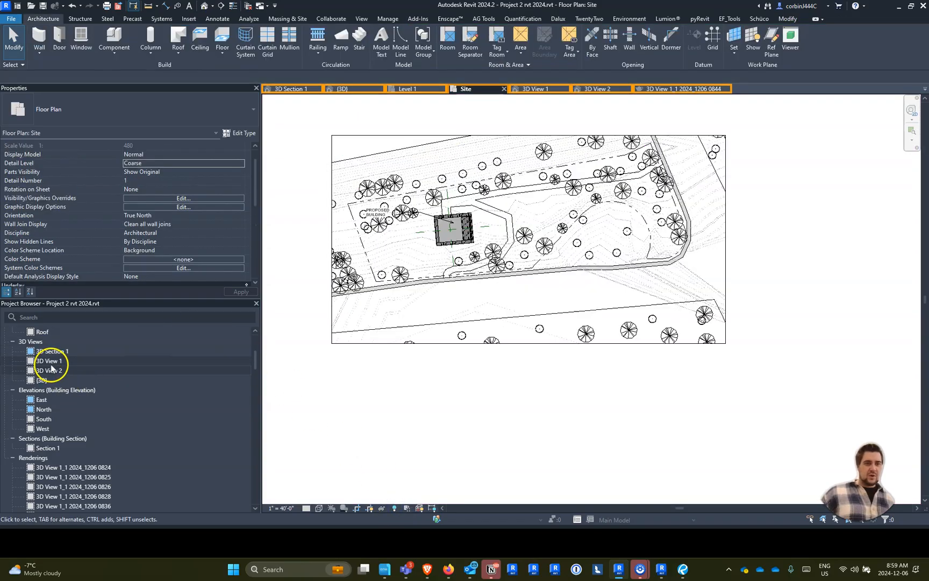
# - Show 3D View 2's camera in the Site plan and extend its far clip to about 604 feet, beyond the site
pyautogui.rightClick(50, 370)
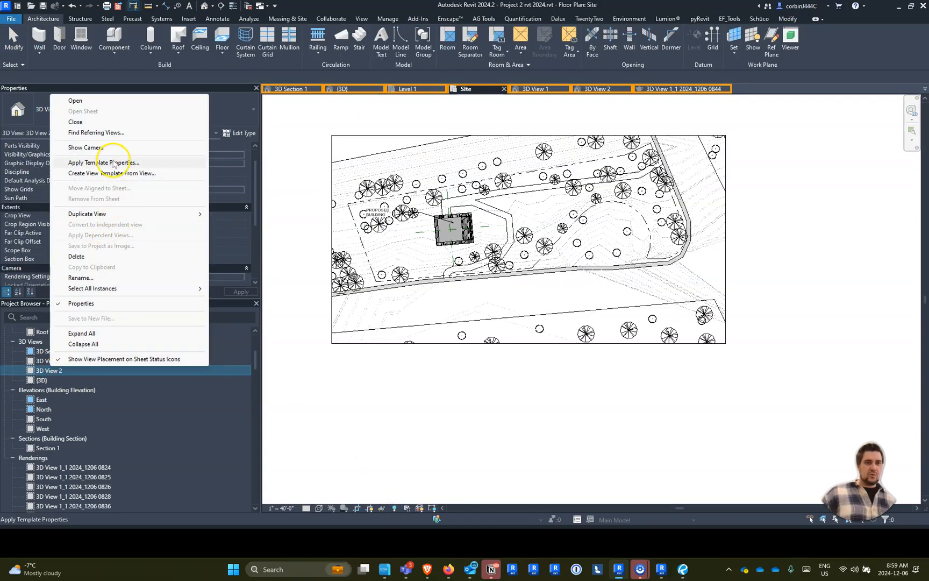
pyautogui.click(110, 148)
pyautogui.scroll(-3, 478, 301)
pyautogui.scroll(3, 502, 255)
pyautogui.scroll(-3, 502, 255)
pyautogui.moveTo(529, 244); pyautogui.dragTo(266, 123)
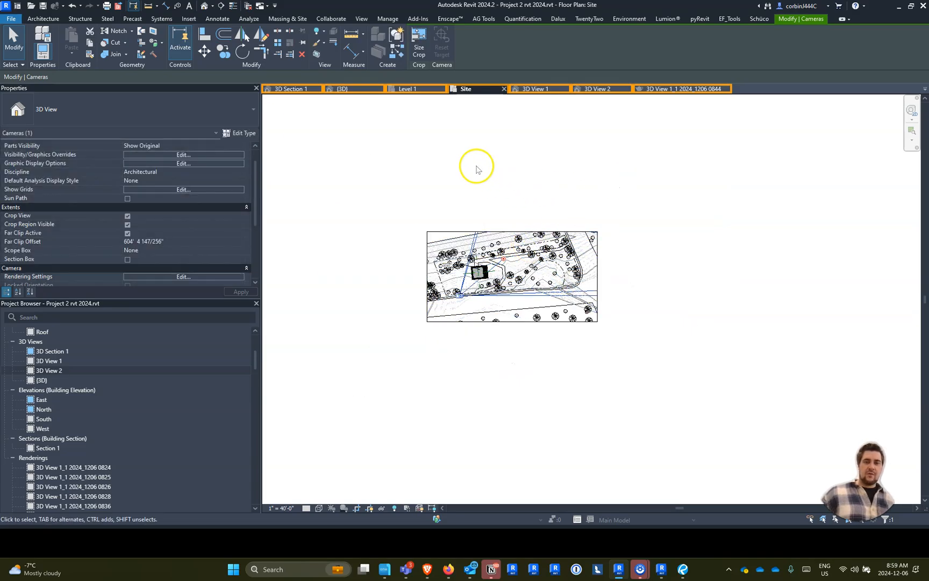
# - Open 3D View 2 and set up a cloud rendering covering multiple 3D views, three in total
pyautogui.click(588, 89)
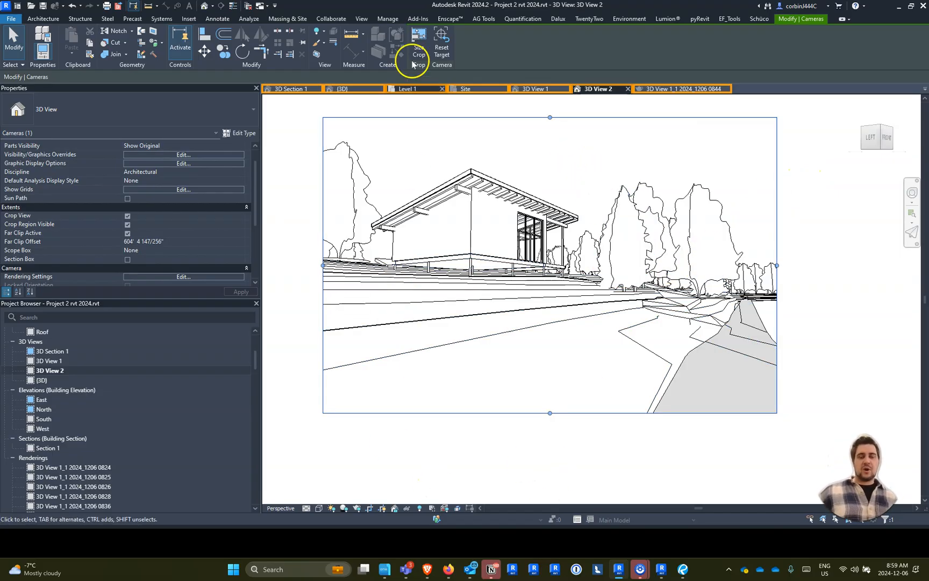
pyautogui.click(360, 18)
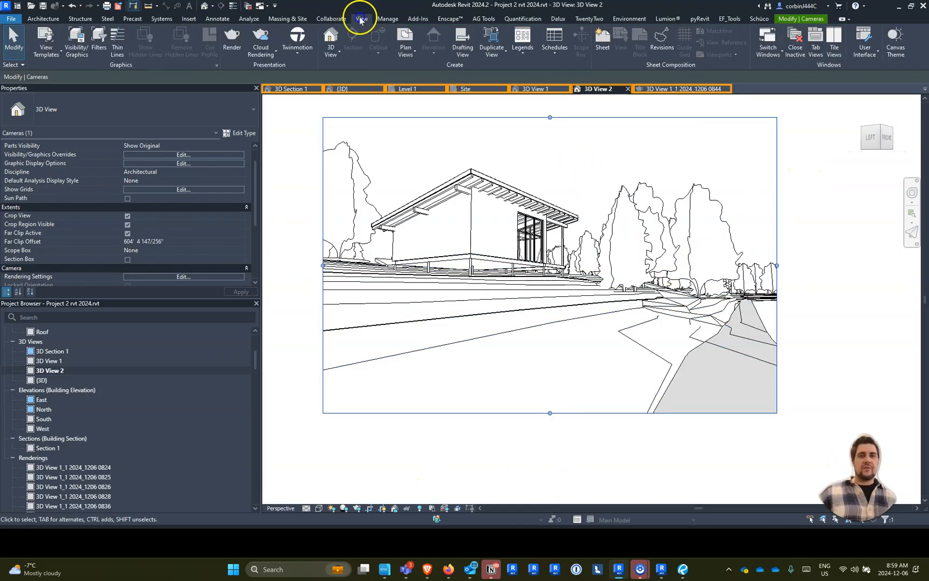
pyautogui.click(257, 57)
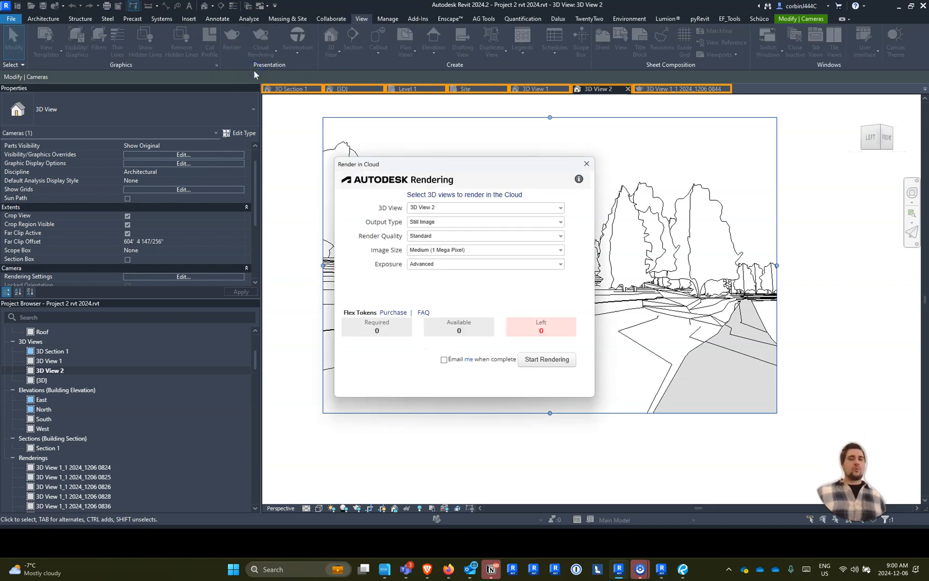
pyautogui.click(444, 208)
pyautogui.click(411, 244)
pyautogui.click(412, 234)
pyautogui.click(427, 257)
# - Set the cloud rendering to Large (2.25 Mega Pixel) still images at Final quality and start it
pyautogui.click(428, 250)
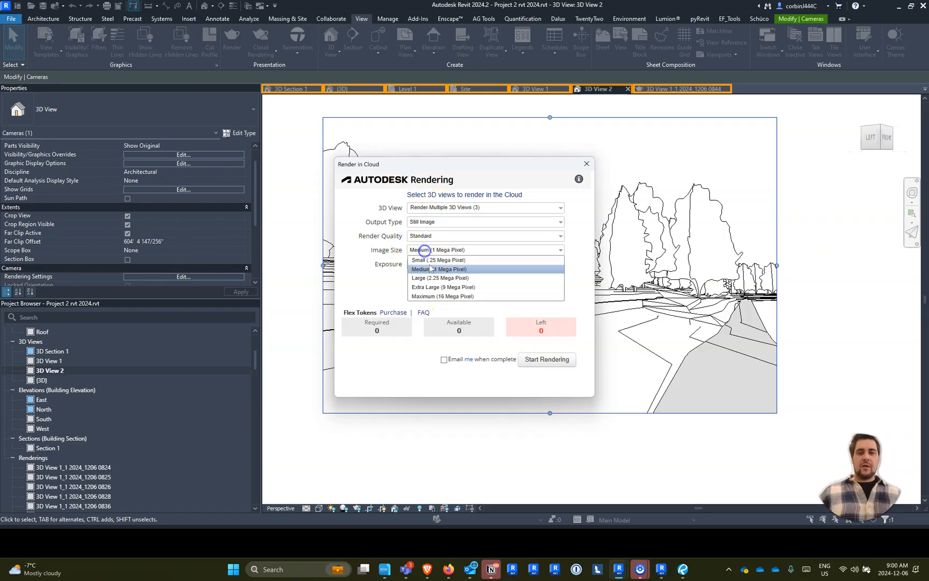
pyautogui.click(430, 276)
pyautogui.click(430, 221)
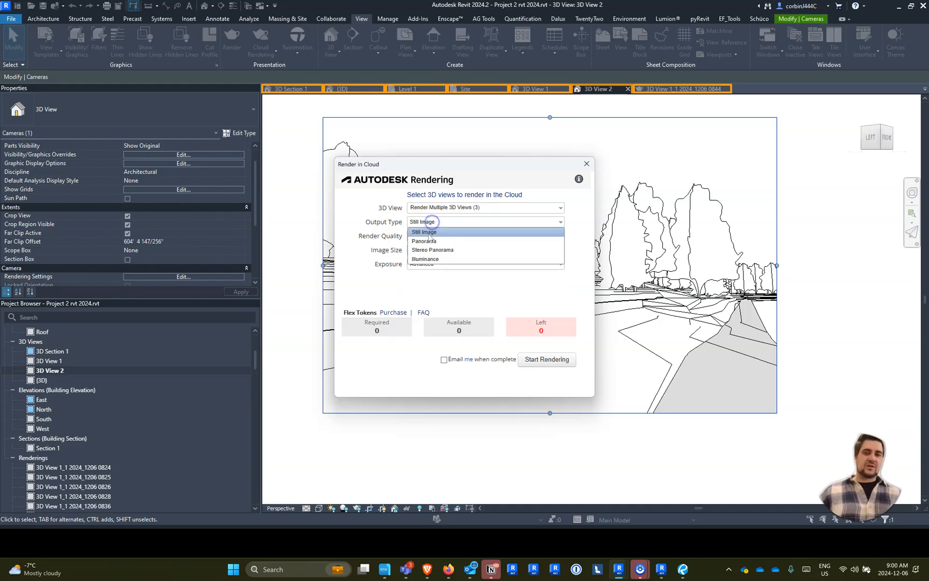
pyautogui.click(430, 221)
pyautogui.click(425, 236)
pyautogui.click(419, 254)
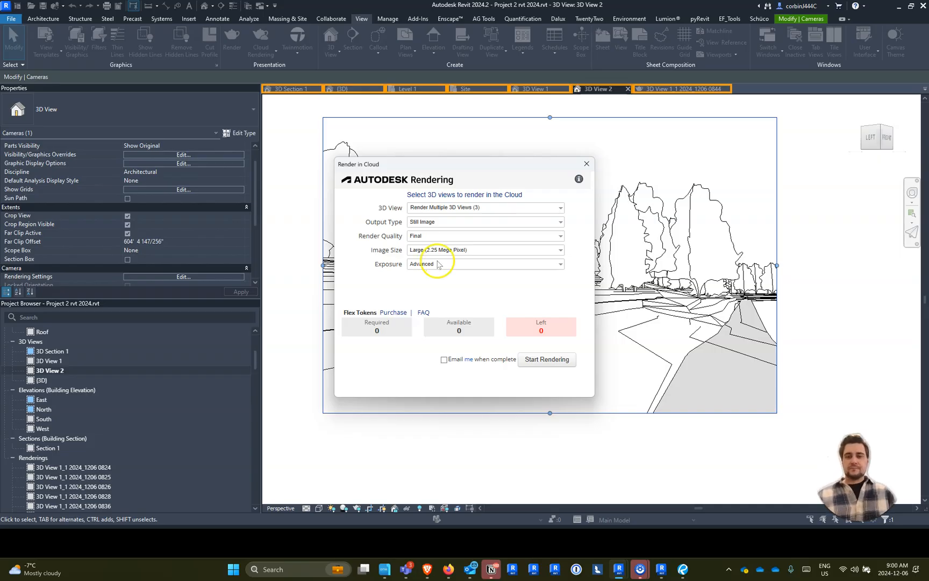
pyautogui.click(536, 362)
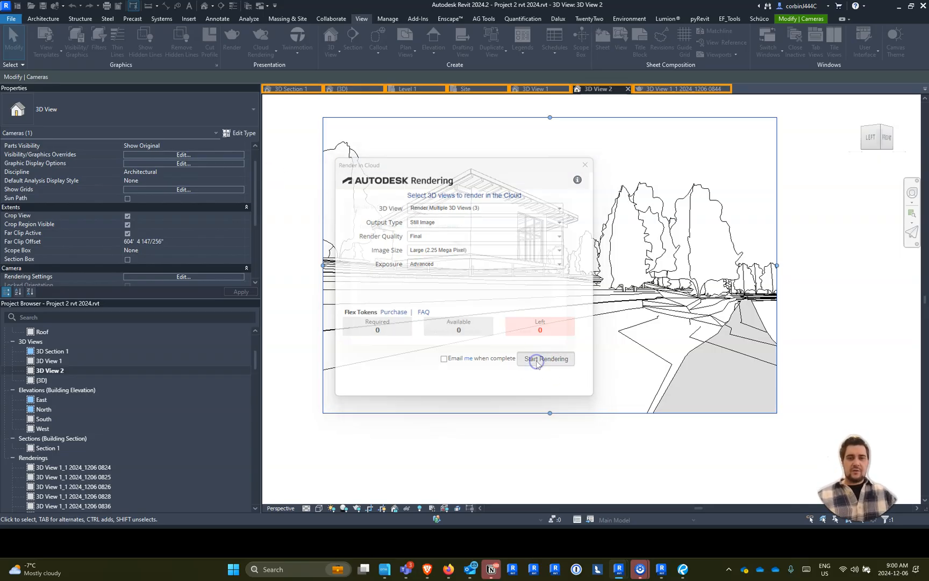
pyautogui.click(476, 343)
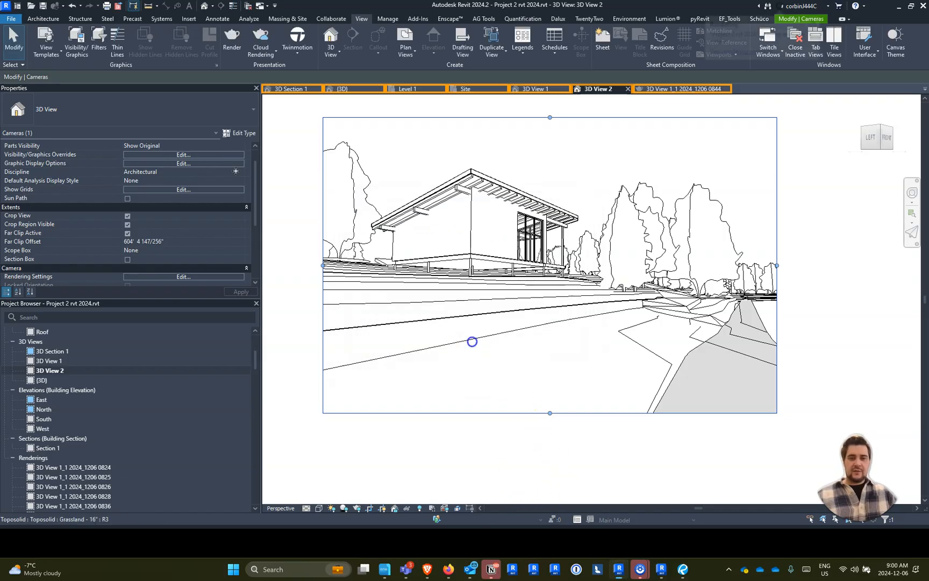
# - Switch to the browser's Autodesk Rendering gallery, look through the 3D View 1 renderings, and return to Revit
pyautogui.click(428, 570)
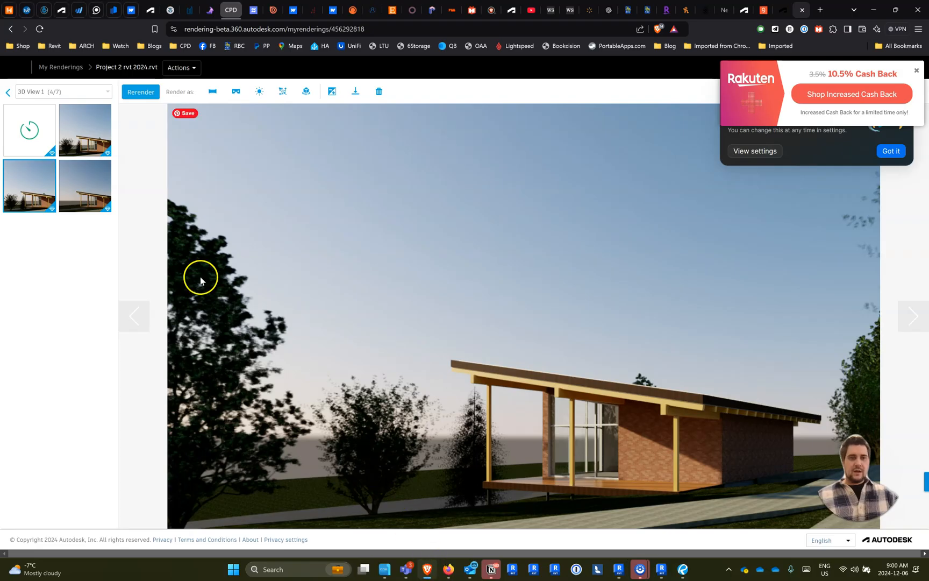
pyautogui.moveTo(82, 135)
pyautogui.click(83, 116)
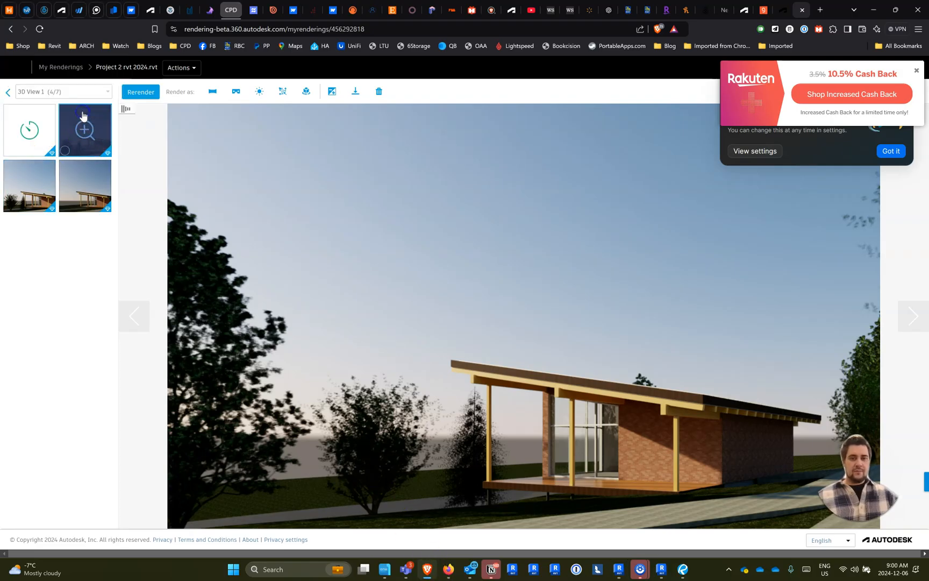
pyautogui.click(40, 173)
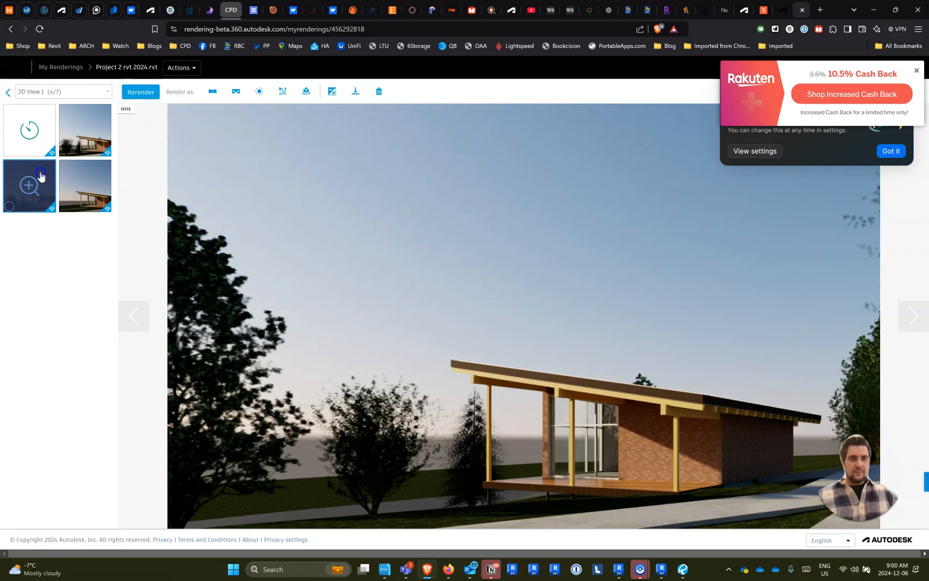
pyautogui.click(79, 130)
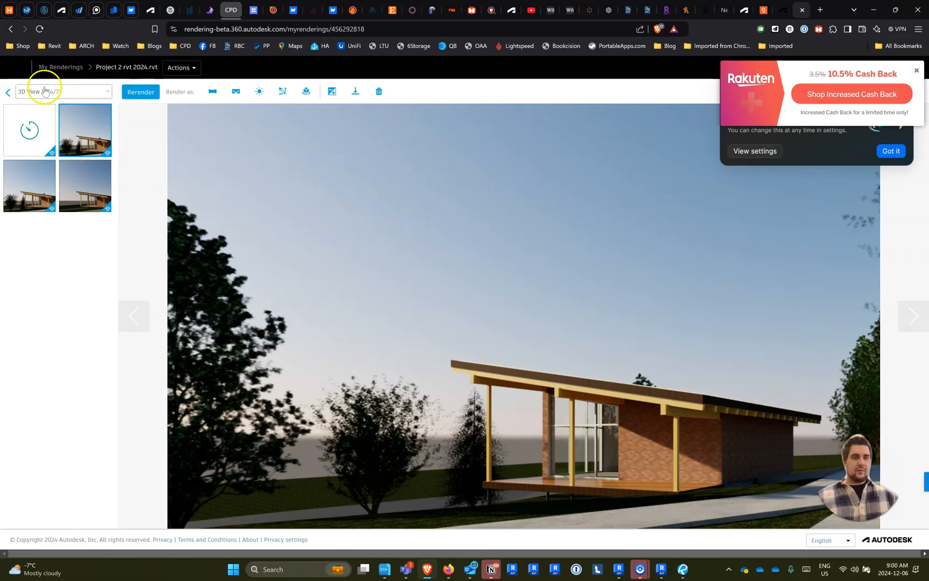
pyautogui.click(873, 11)
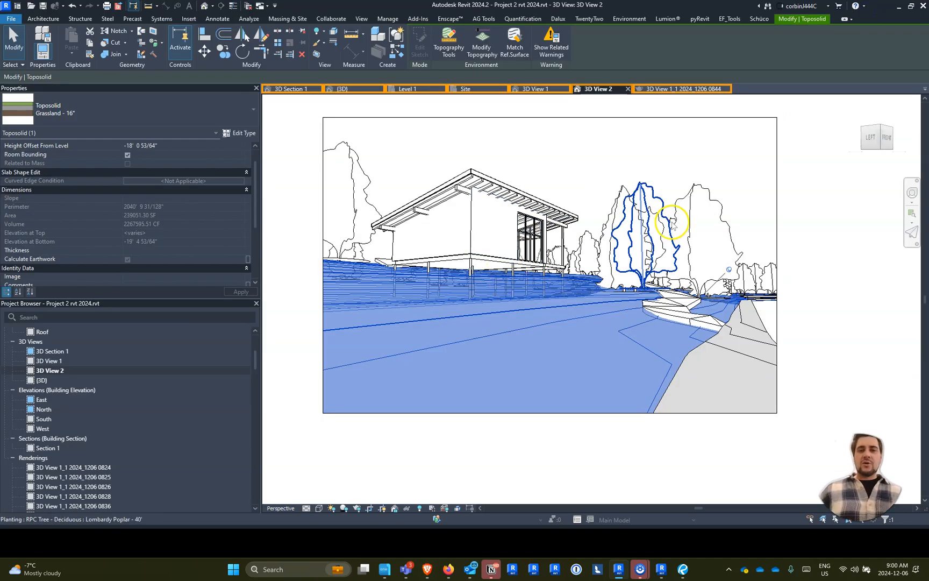
# - Clear the toposolid selection, open 3D Section 1, and start an image export
pyautogui.click(568, 112)
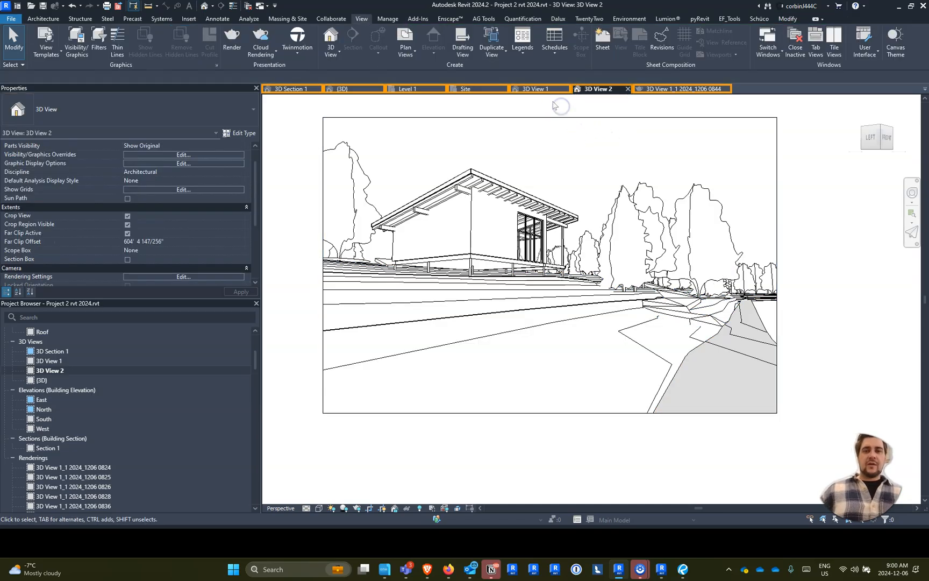
pyautogui.doubleClick(52, 351)
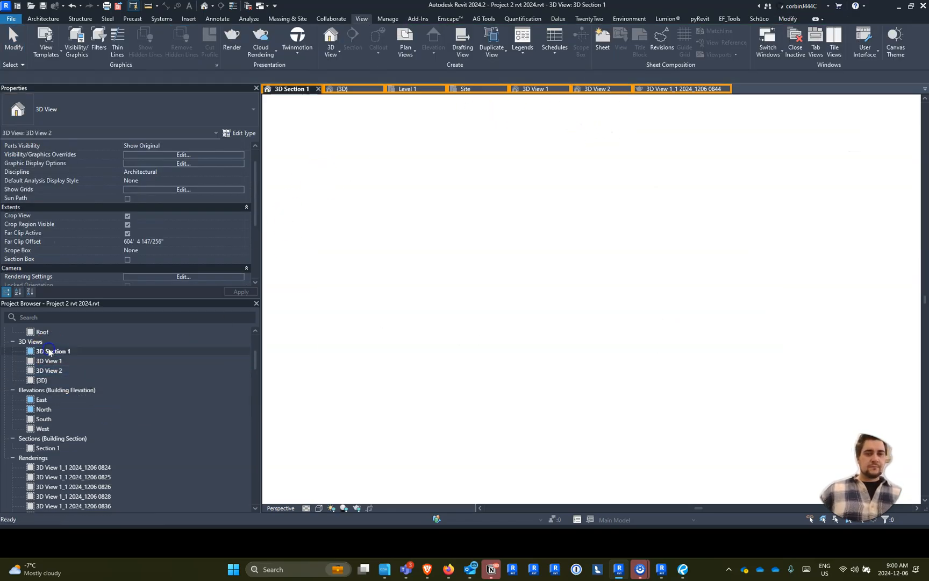
pyautogui.scroll(2, 750, 318)
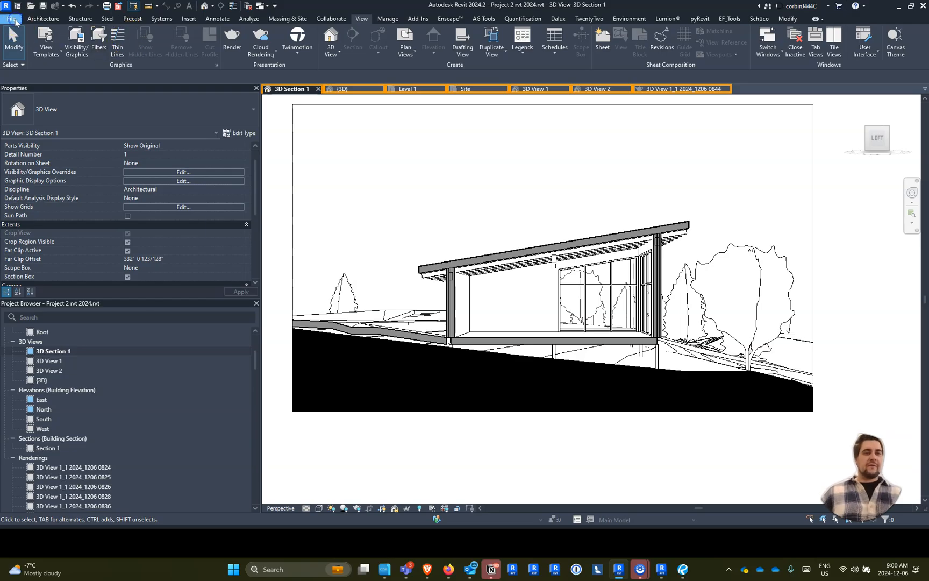
pyautogui.click(14, 20)
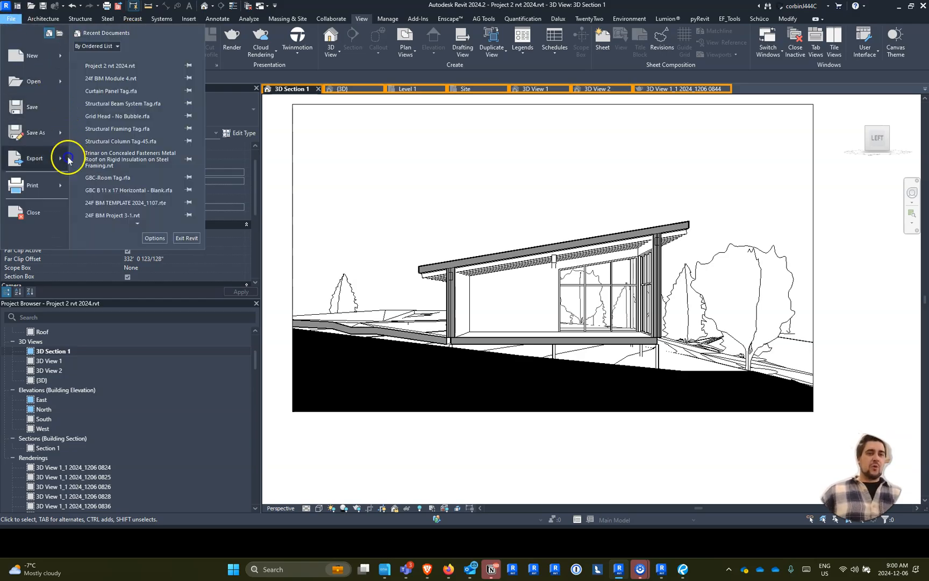
pyautogui.moveTo(69, 156)
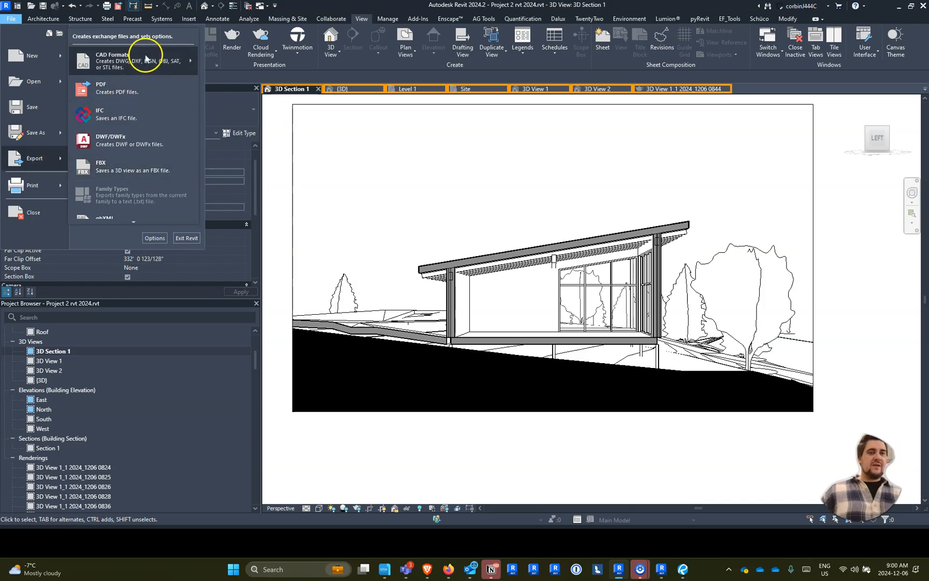
pyautogui.moveTo(130, 225)
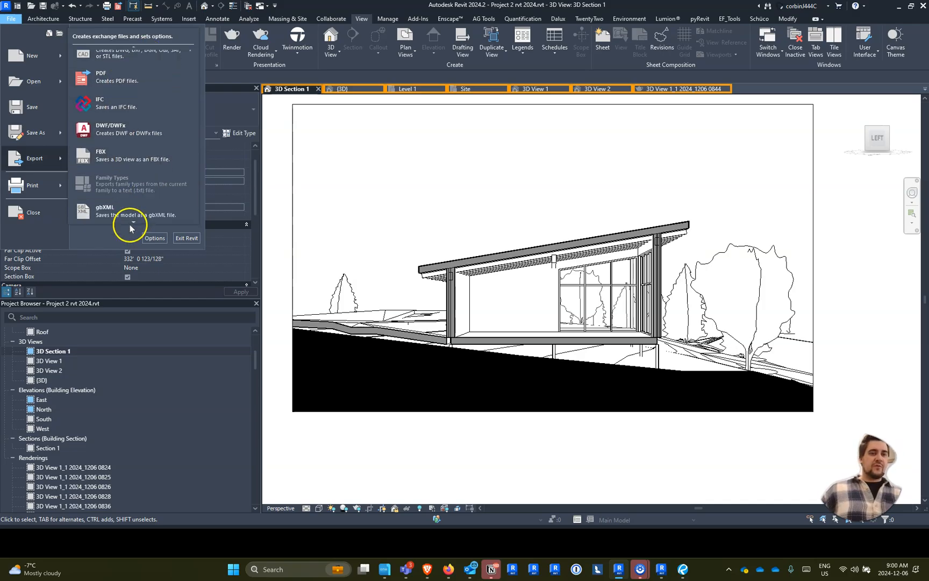
pyautogui.click(131, 150)
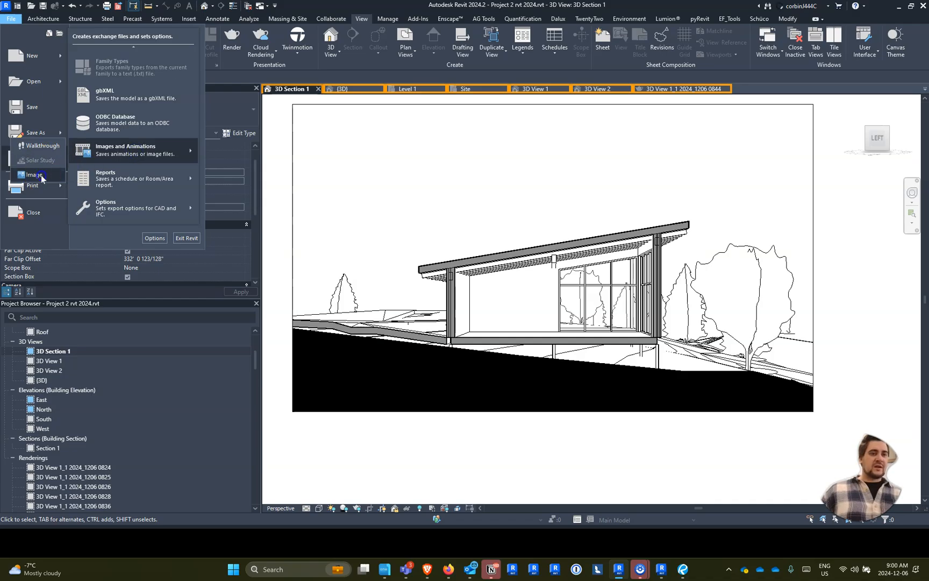
pyautogui.click(41, 174)
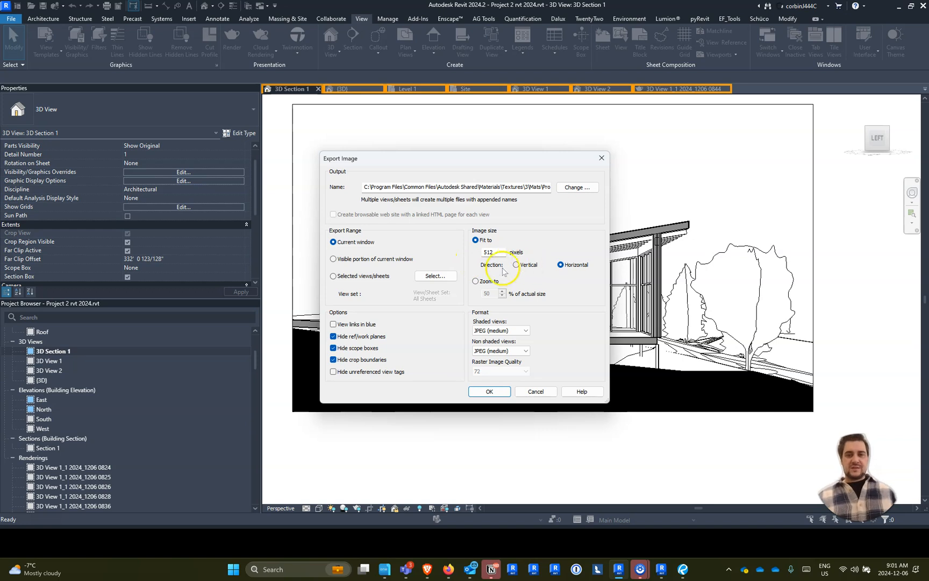
# - Set the export format to PNG for shaded and non-shaded views and the image size to 2000 pixels
pyautogui.click(501, 331)
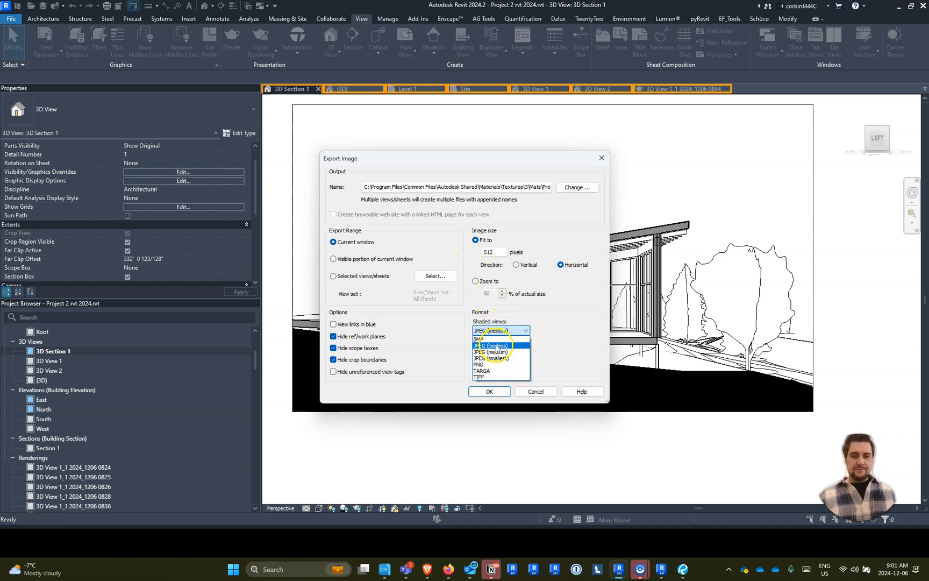
pyautogui.click(501, 364)
pyautogui.click(500, 350)
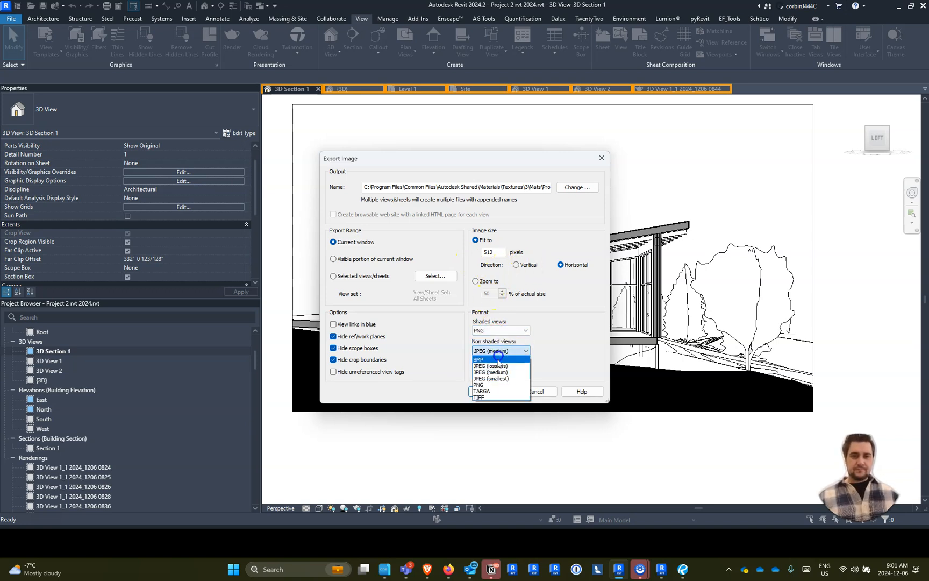
pyautogui.click(490, 384)
pyautogui.doubleClick(483, 253)
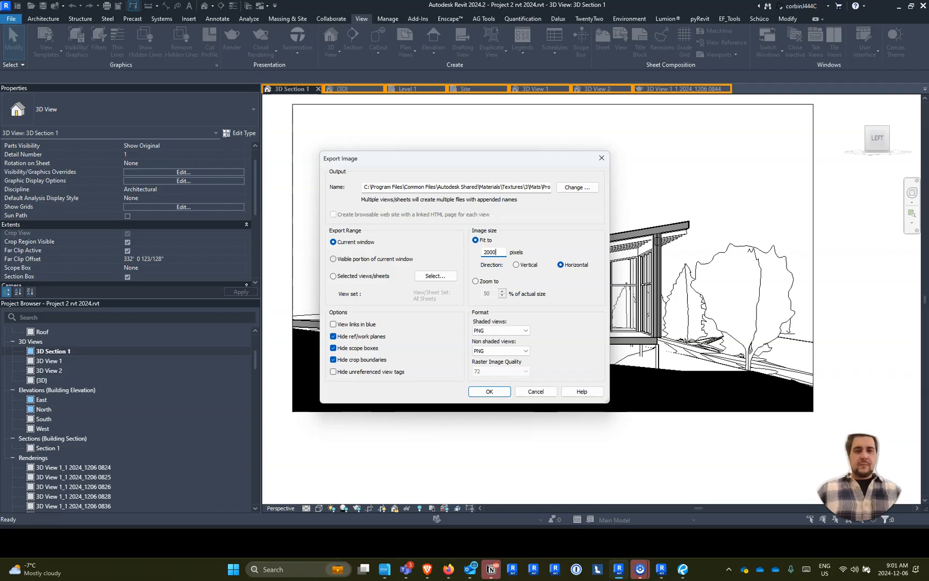
# - Set the export range to selected views/sheets, and list all views of the in-session set with none included
pyautogui.click(361, 277)
pyautogui.click(435, 275)
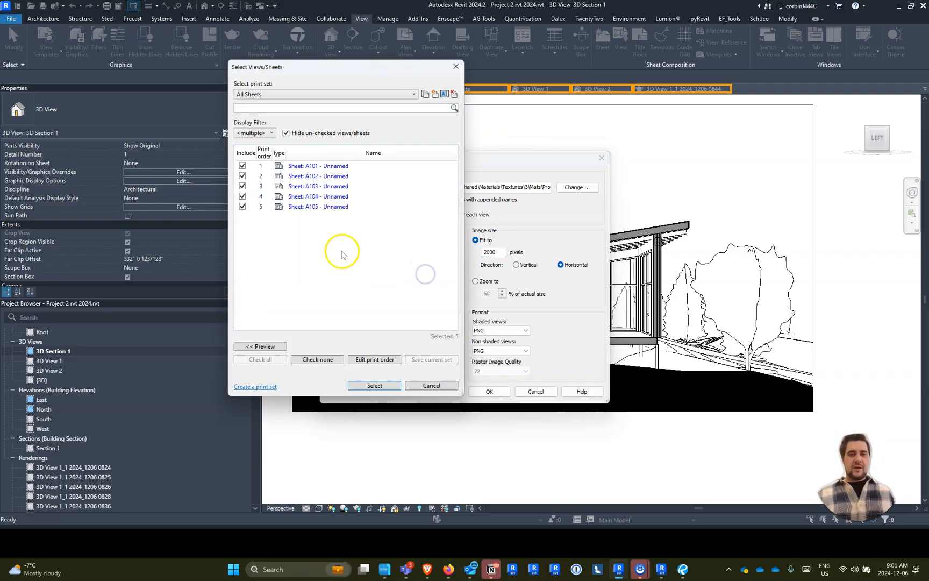
pyautogui.click(257, 96)
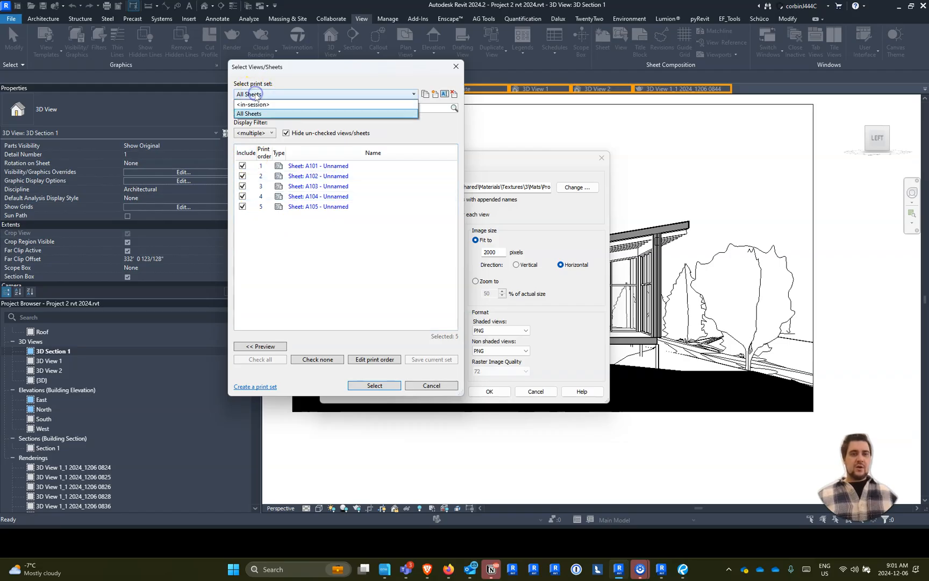
pyautogui.click(253, 104)
pyautogui.click(286, 133)
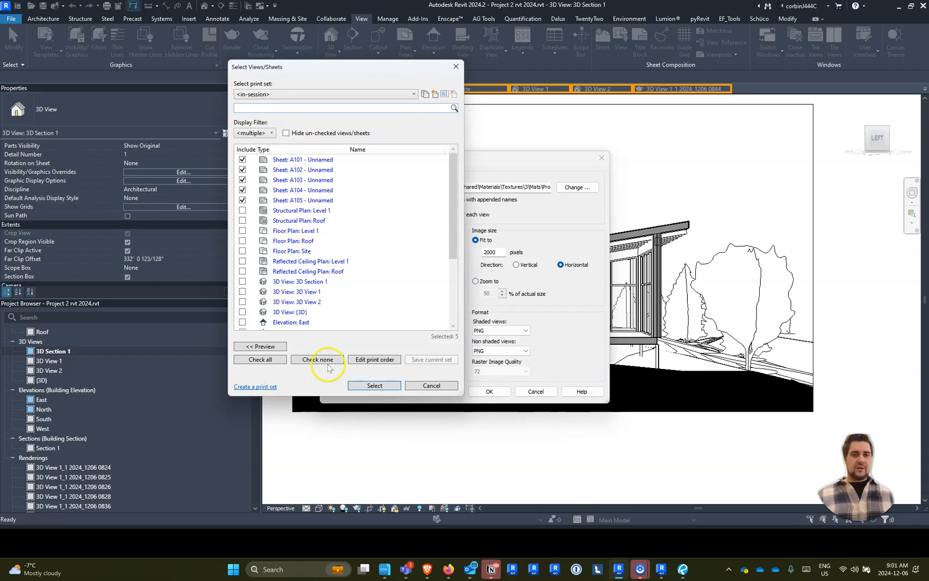
pyautogui.click(328, 360)
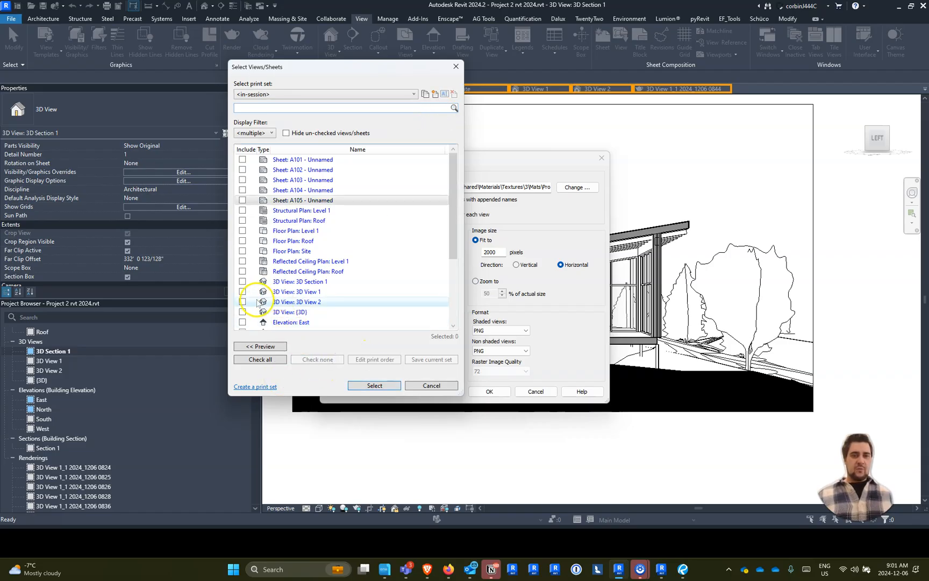
# - Include 3D Section 1, 3D View 1 and 3D View 2, and create a new print set named 3D Views
pyautogui.click(242, 302)
pyautogui.click(242, 292)
pyautogui.click(242, 281)
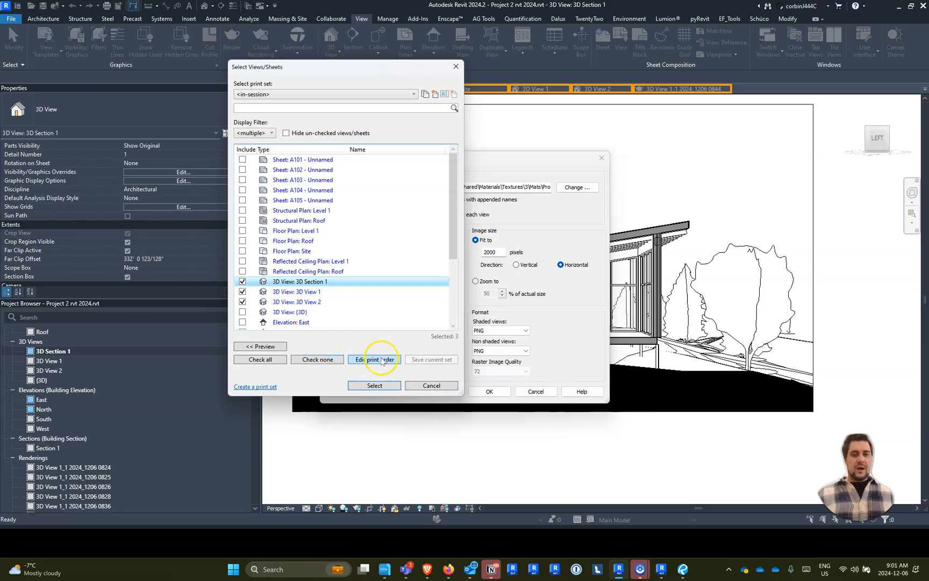
pyautogui.click(435, 95)
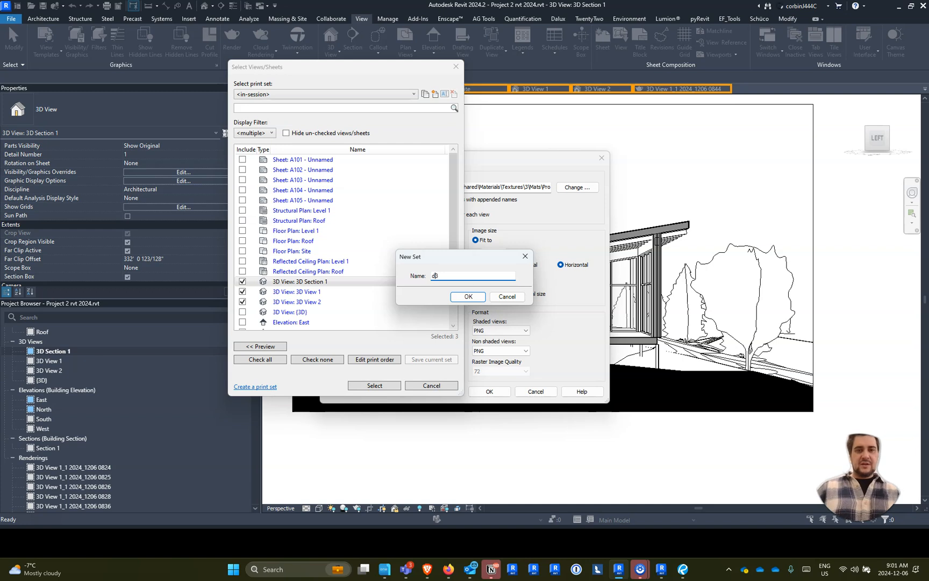
pyautogui.write('3D ')
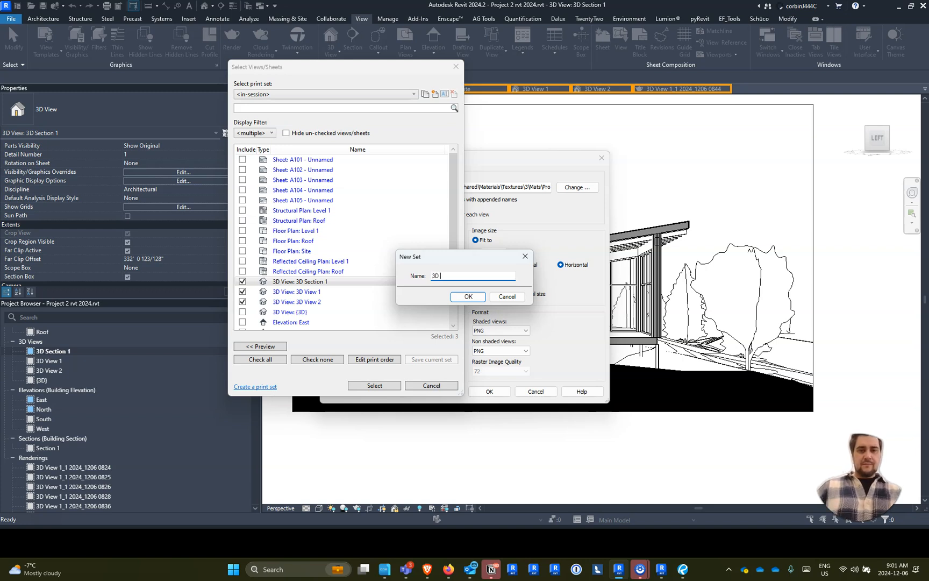
pyautogui.write('Views')
pyautogui.press('Return')
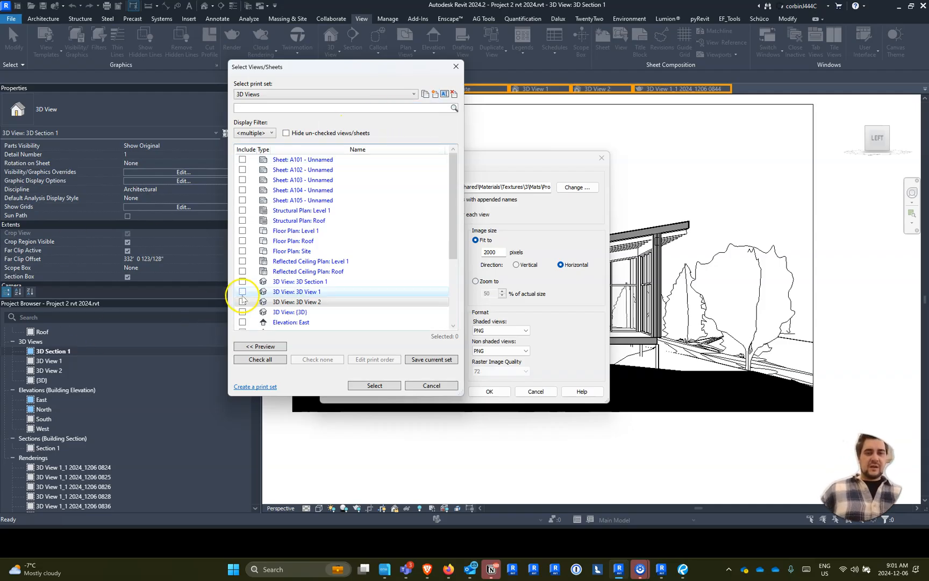
# - Include 3D View 2, 3D View 1 and 3D Section 1 in the 3D Views set, save it, and use it for the export
pyautogui.click(242, 302)
pyautogui.click(242, 292)
pyautogui.click(242, 281)
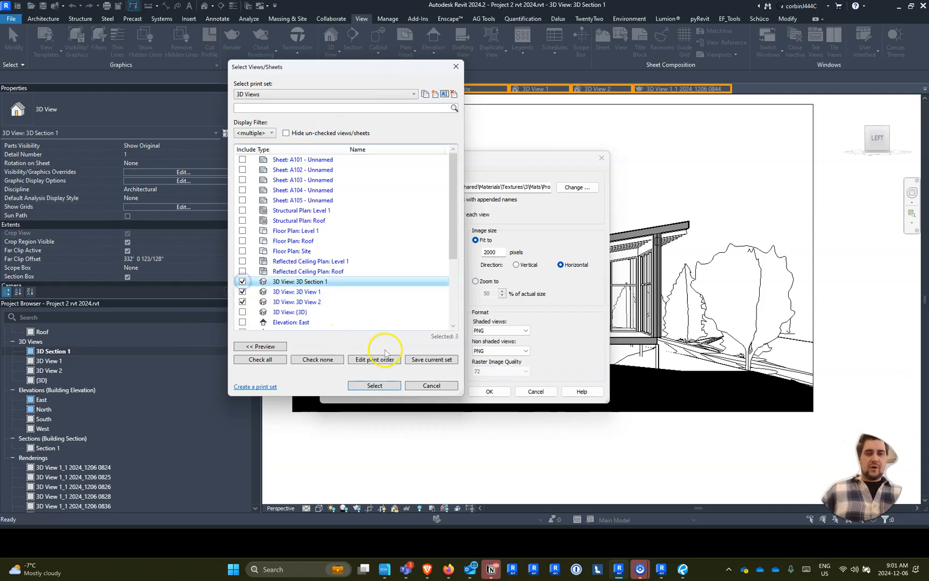
pyautogui.click(422, 361)
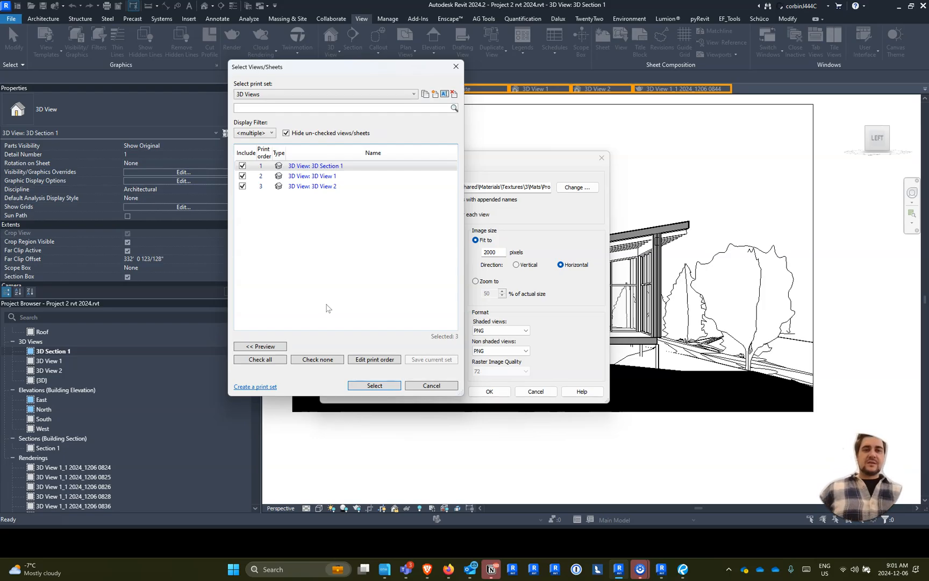
pyautogui.click(351, 384)
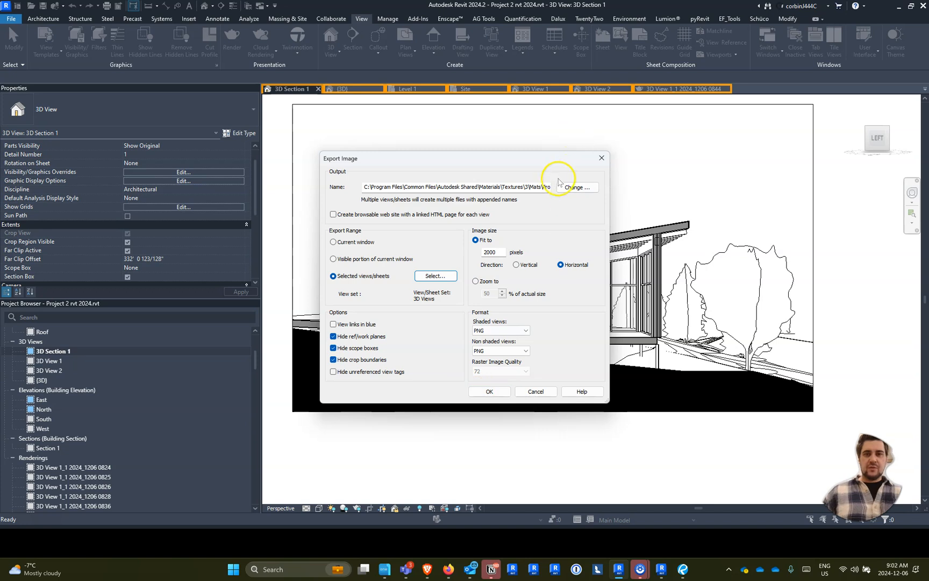
# - Browse the export output location to 01 GBC Professor > 24F CADE 2001 > Tutorial and create a folder named 2024_1206 Renders
pyautogui.click(566, 183)
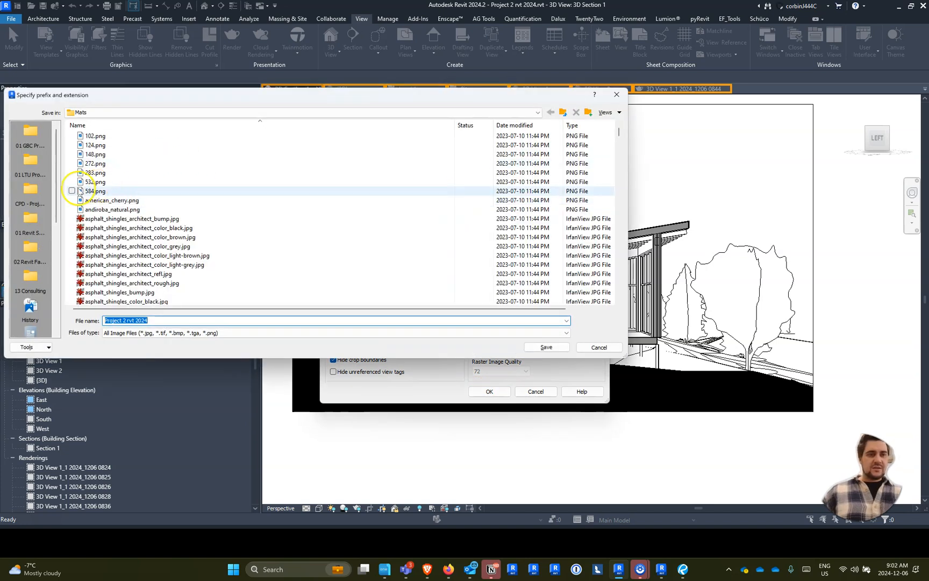
pyautogui.click(33, 136)
pyautogui.doubleClick(115, 170)
pyautogui.doubleClick(129, 155)
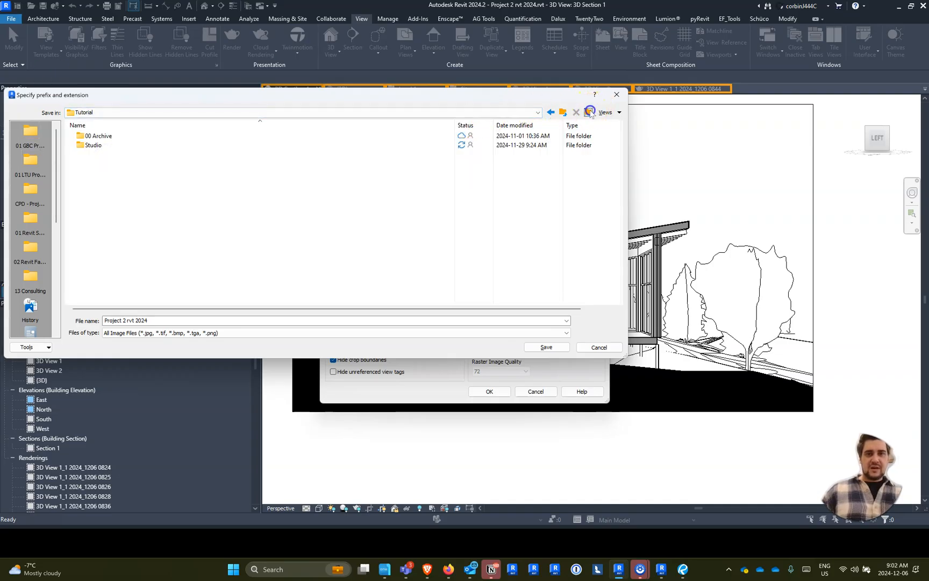
pyautogui.click(590, 116)
pyautogui.write('2024')
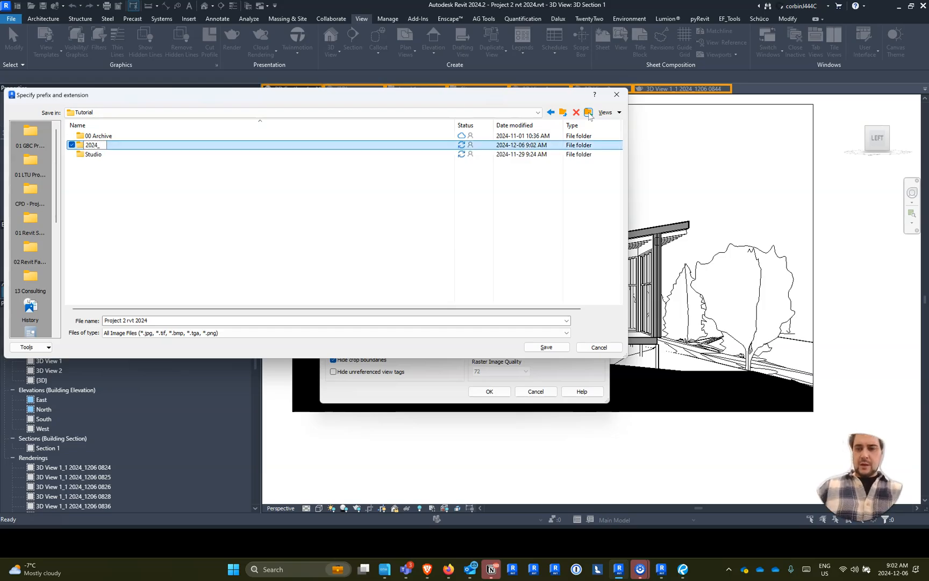
pyautogui.write('_1206 Renders')
pyautogui.press('Return')
pyautogui.click(141, 191)
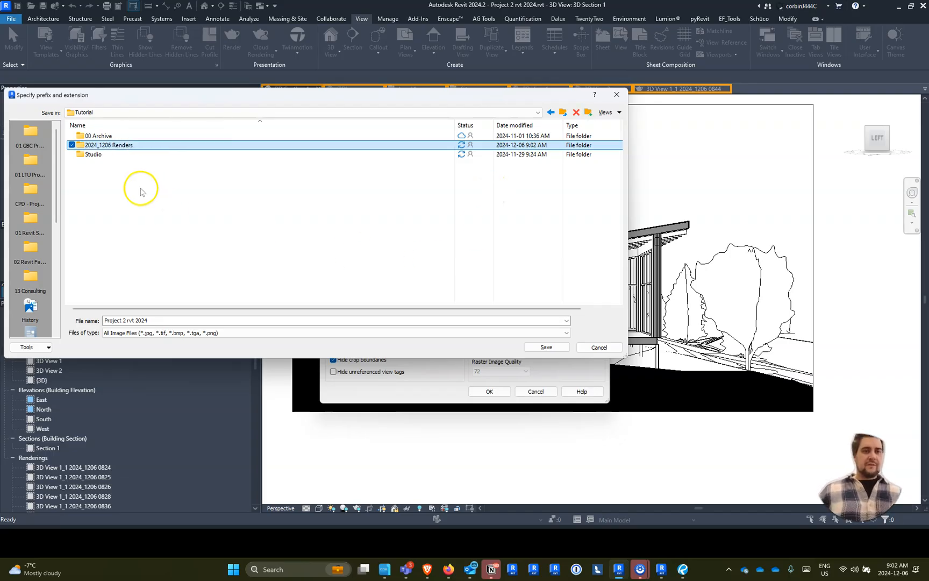
# - Set the 2024_1206 Renders folder as the export destination and export the 3D Views set
pyautogui.doubleClick(116, 145)
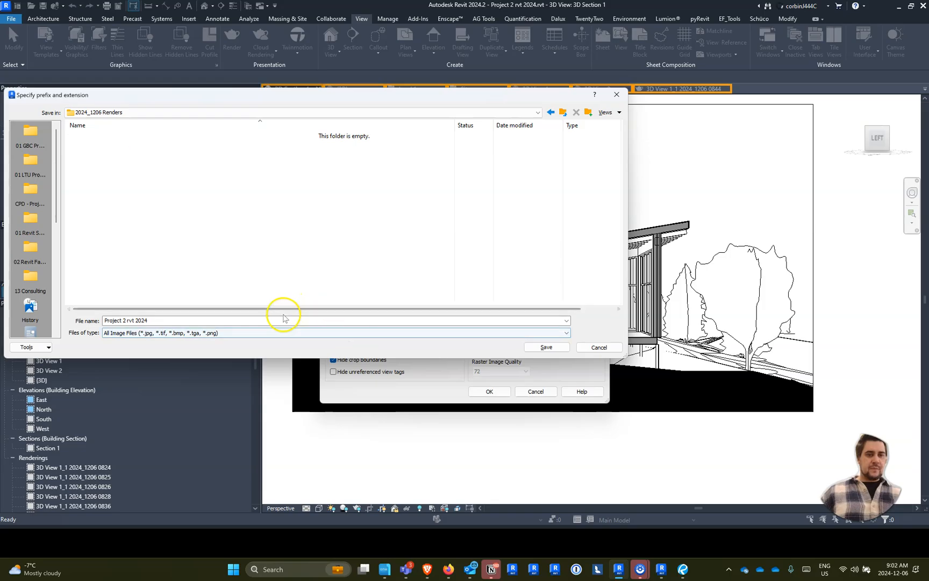
pyautogui.click(547, 347)
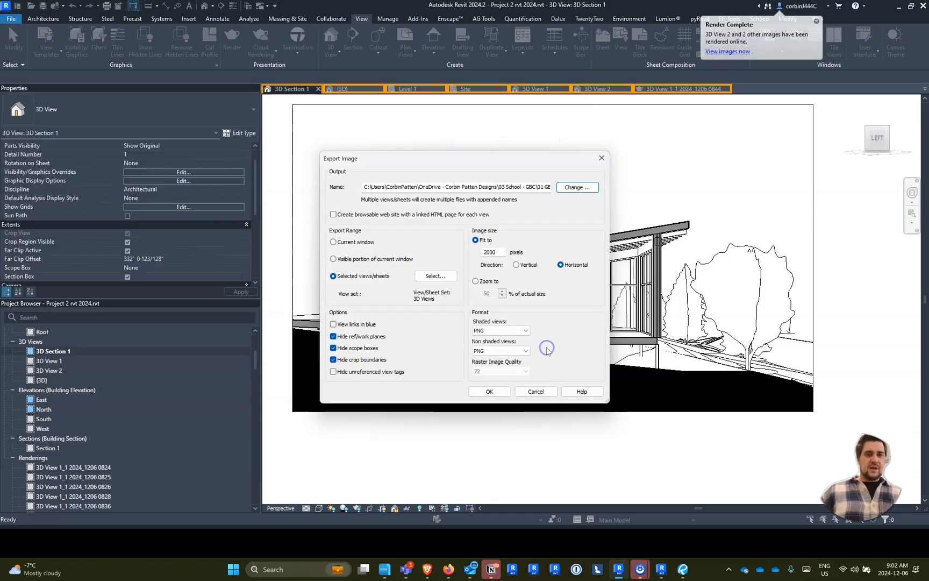
pyautogui.click(490, 391)
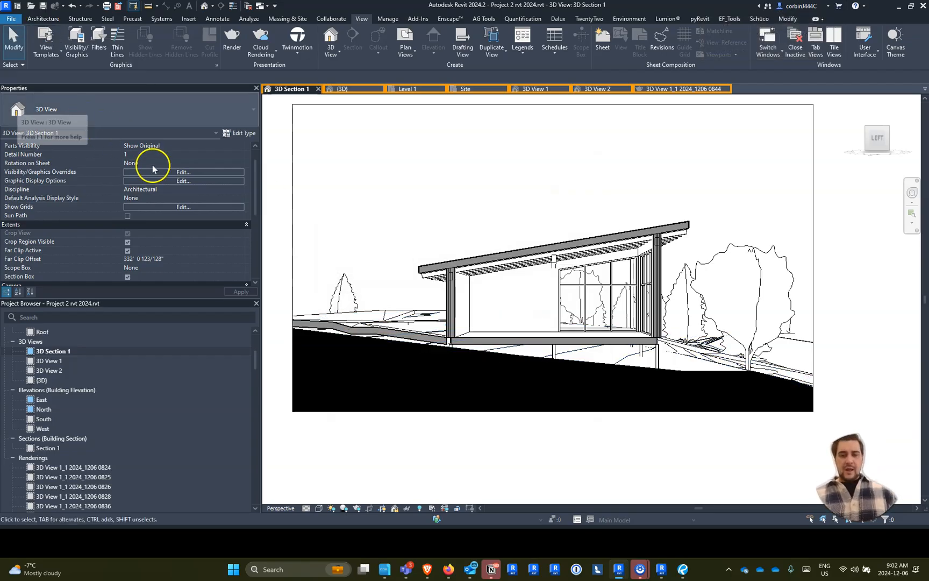
# - Switch to My Renderings in the browser and download the newest 3D View 1 render as PNG with a transparent background
pyautogui.moveTo(428, 569)
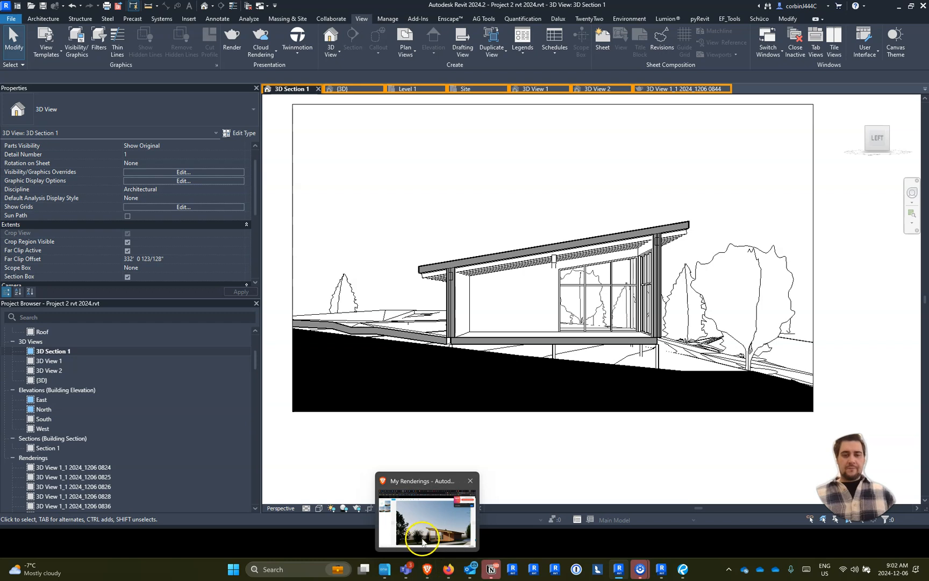
pyautogui.click(422, 540)
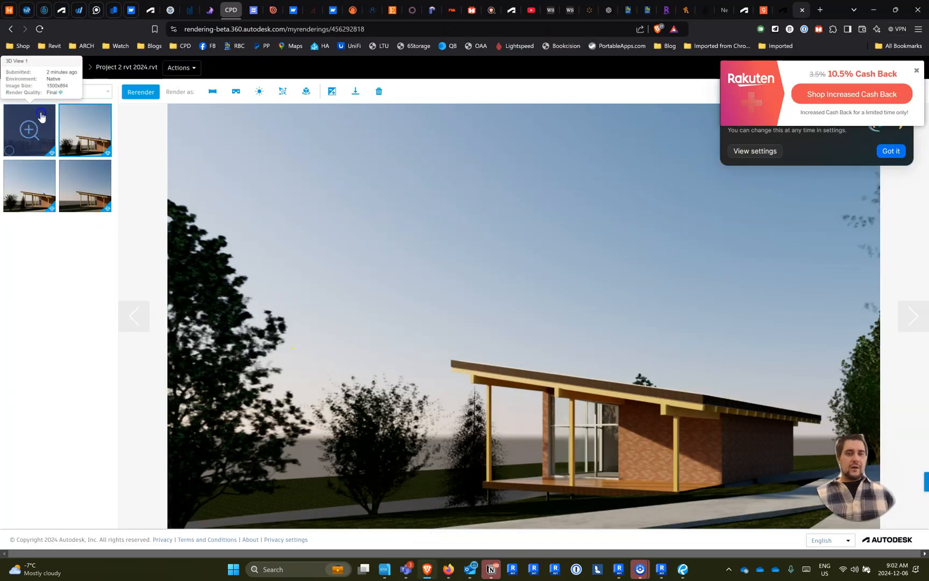
pyautogui.click(40, 115)
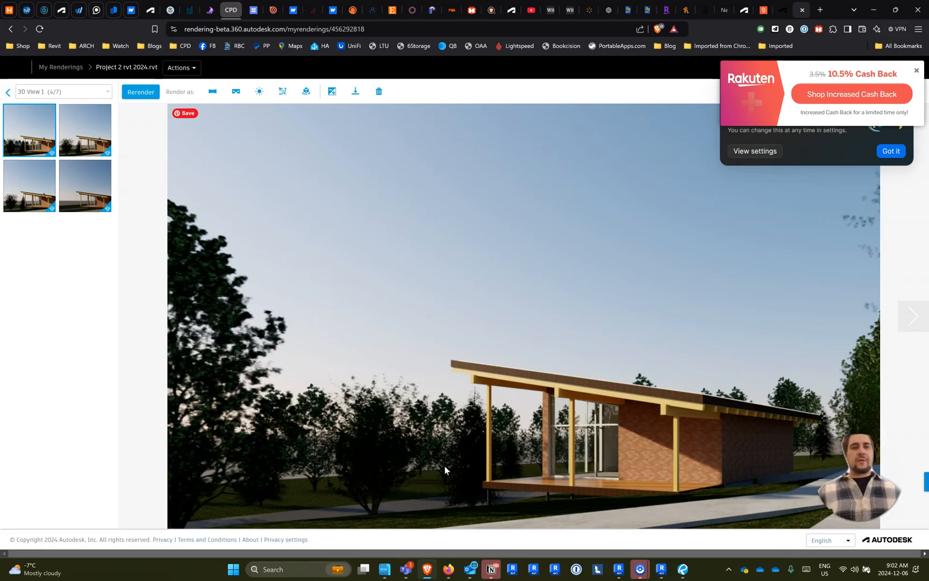
pyautogui.click(353, 100)
pyautogui.click(354, 90)
pyautogui.click(361, 168)
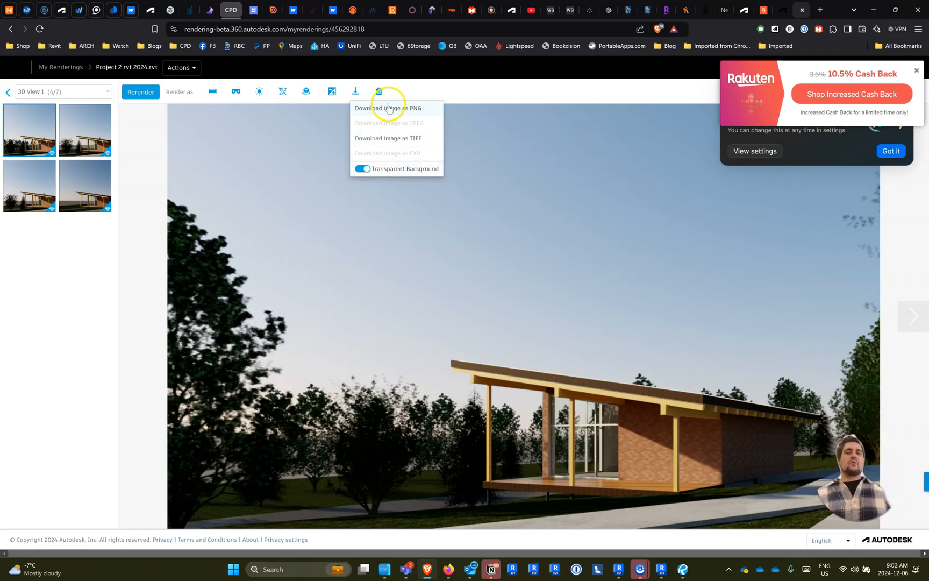
pyautogui.click(389, 108)
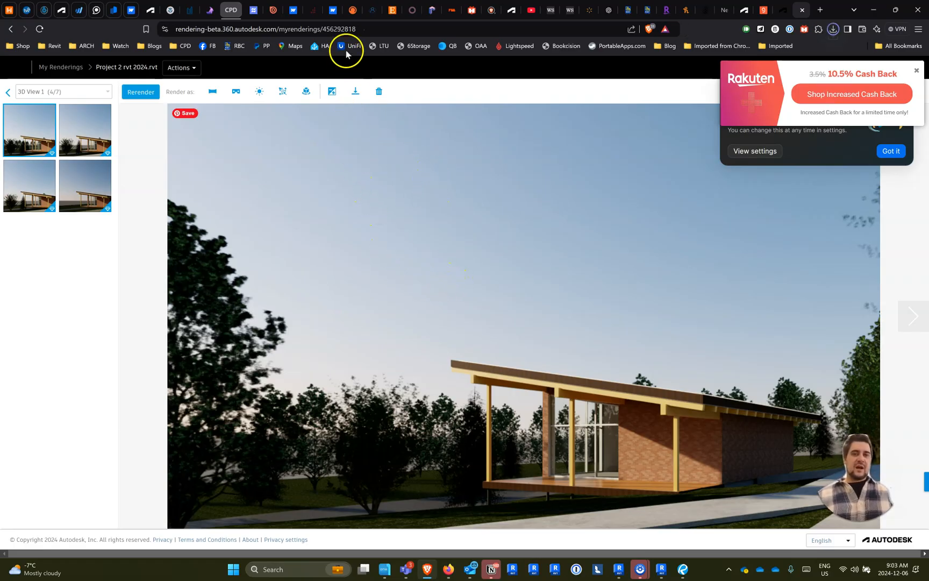
# - Return to the latest renderings and download the 3D Section 1 render as PNG with a transparent background
pyautogui.click(8, 94)
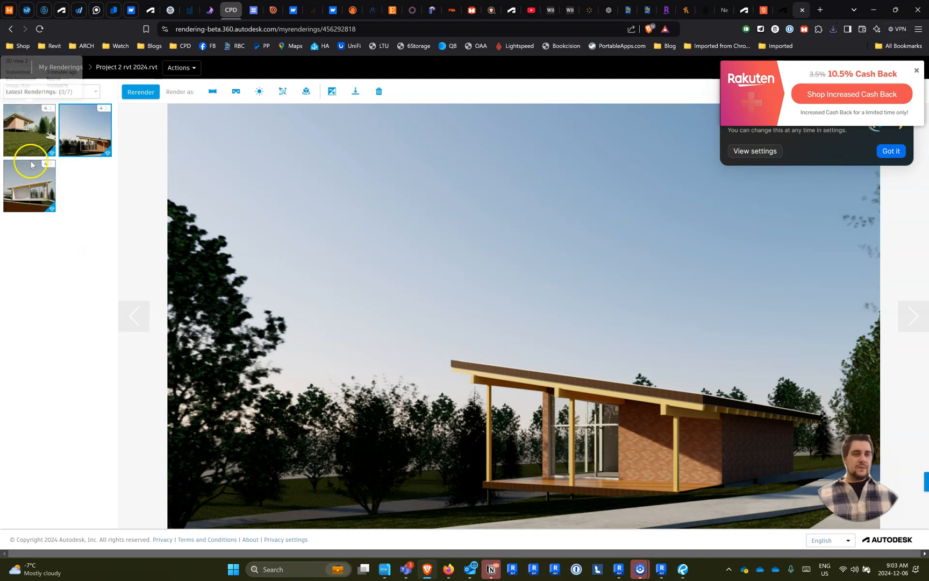
pyautogui.click(29, 186)
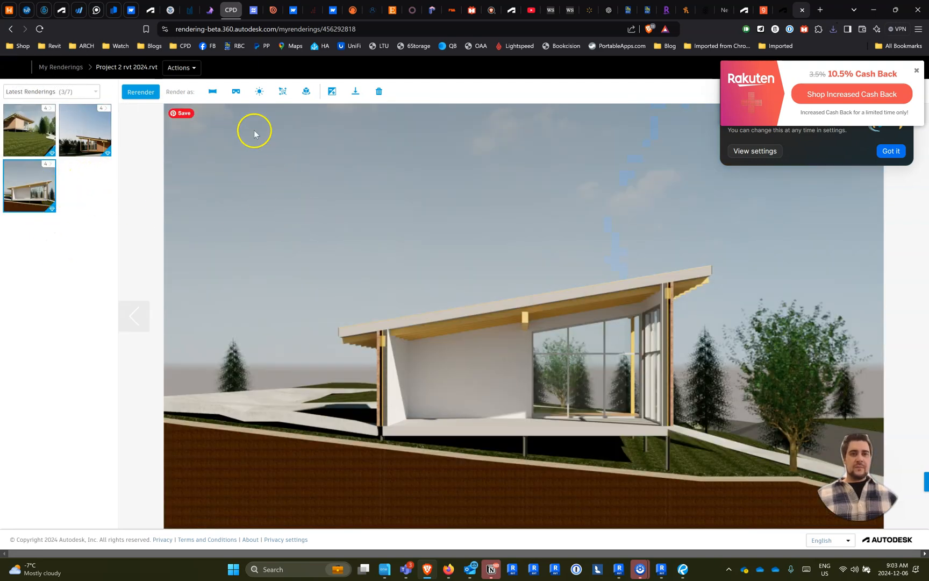
pyautogui.click(355, 92)
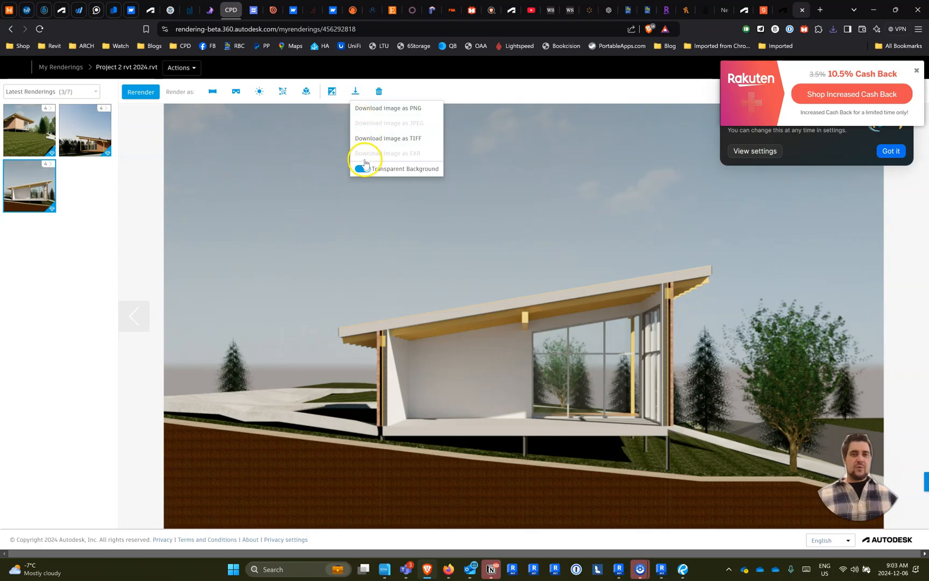
pyautogui.click(381, 108)
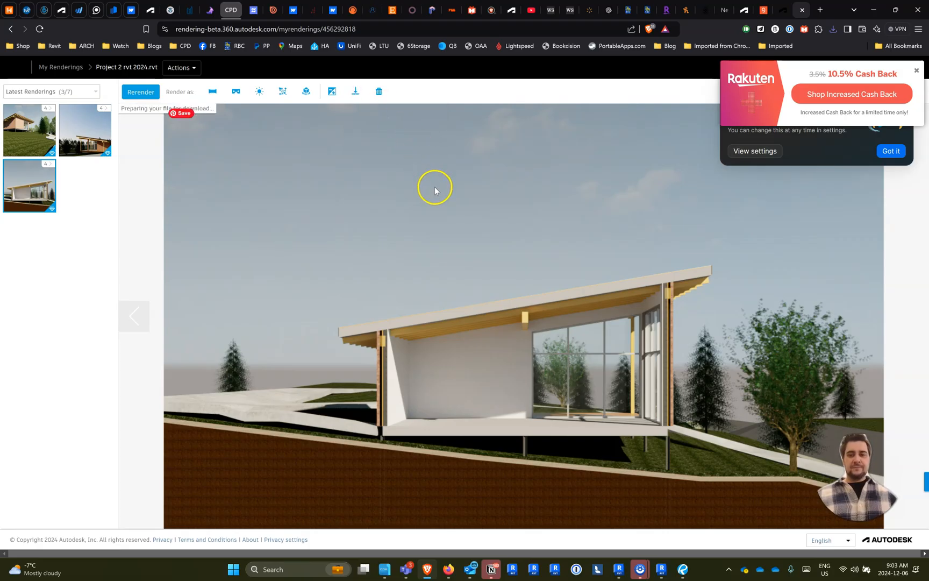
# - Search for and launch Adobe Photoshop 2023
pyautogui.press('super')
pyautogui.write('pho')
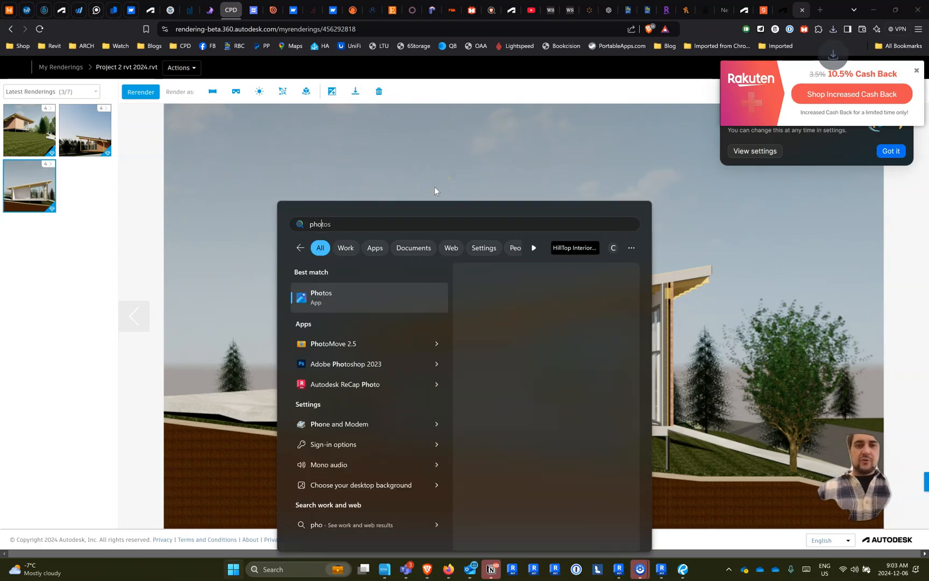
pyautogui.press('Down')
pyautogui.press('Return')
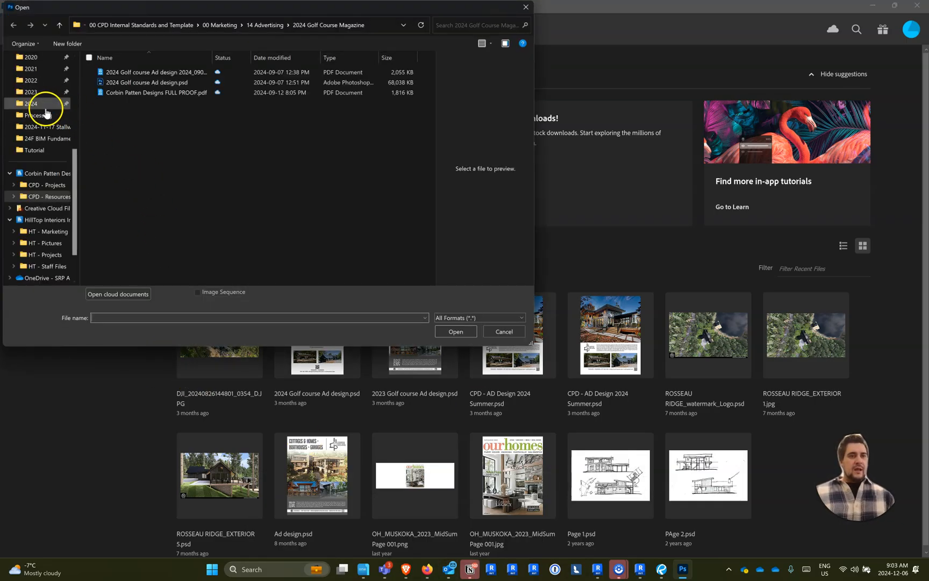
# - Open the exported 3D View 2 and 3D Section 1 PNGs from 24F CADE 2001 > Tutorial > 2024_1206 Renders
pyautogui.scroll(5, 39, 137)
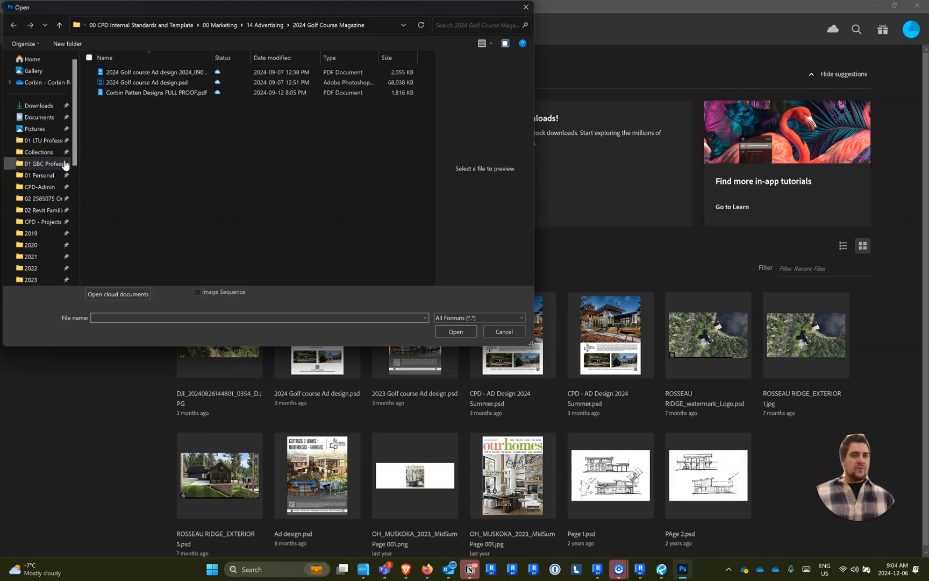
pyautogui.click(65, 165)
pyautogui.click(134, 113)
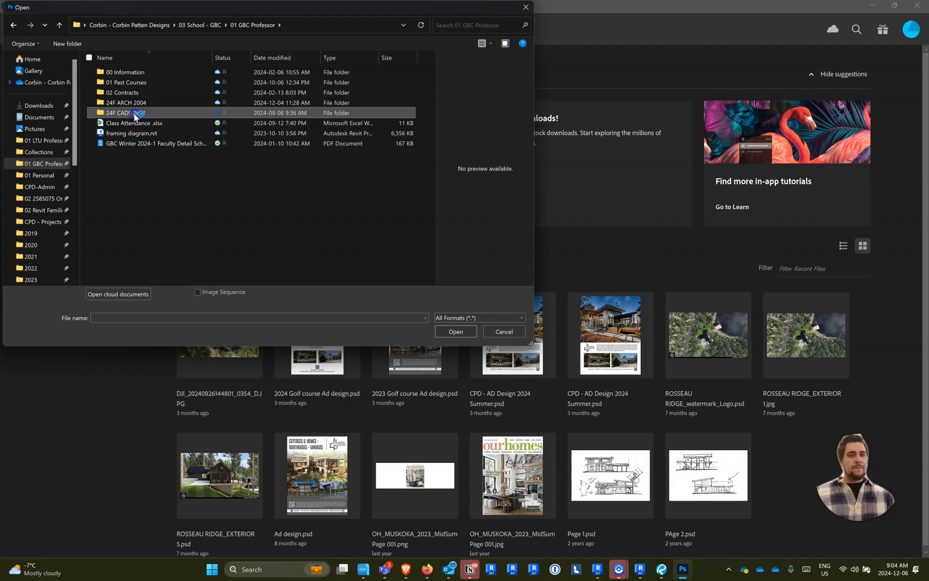
pyautogui.doubleClick(133, 113)
pyautogui.click(137, 96)
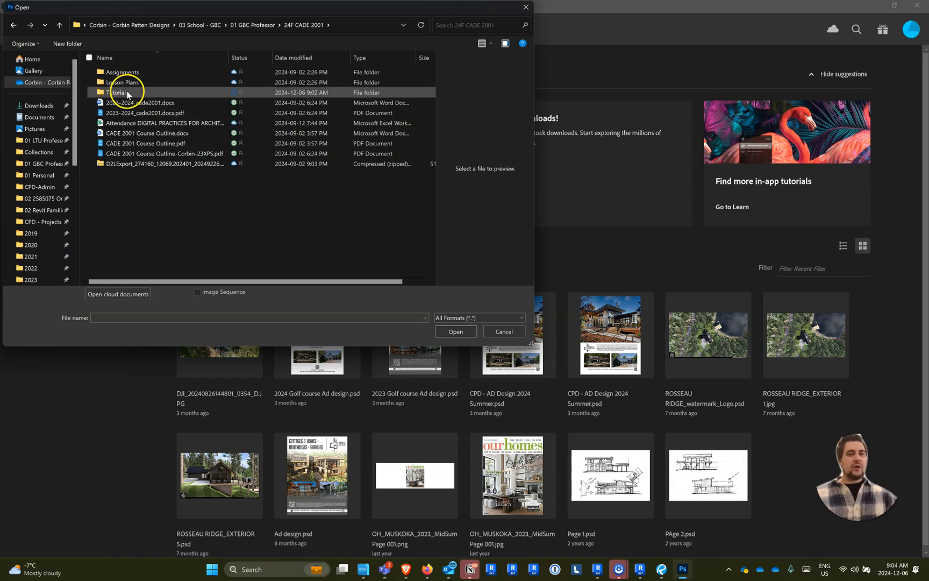
pyautogui.doubleClick(128, 93)
pyautogui.click(129, 84)
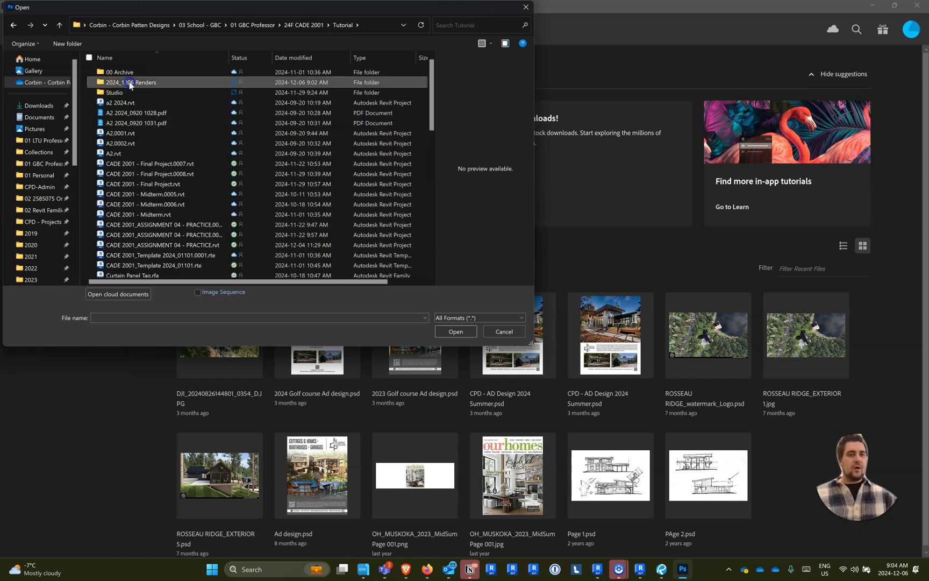
pyautogui.doubleClick(130, 83)
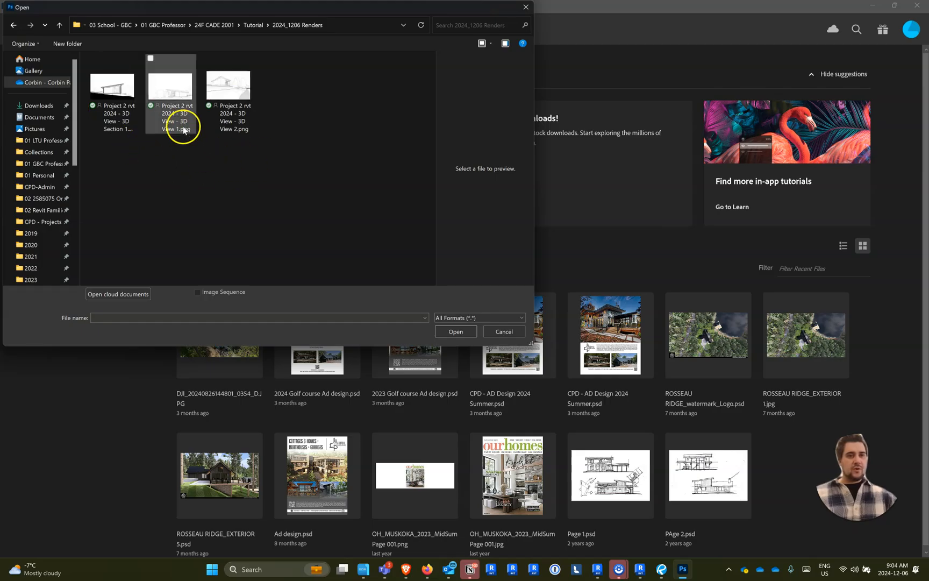
pyautogui.click(225, 108)
pyautogui.keyDown('ctrl'); pyautogui.click(113, 102); pyautogui.keyUp('ctrl')
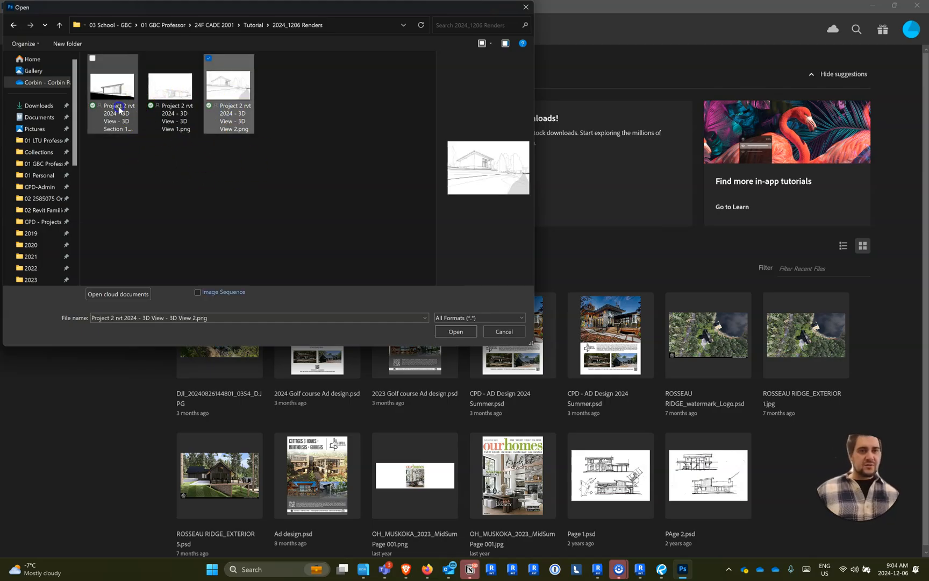
pyautogui.click(455, 332)
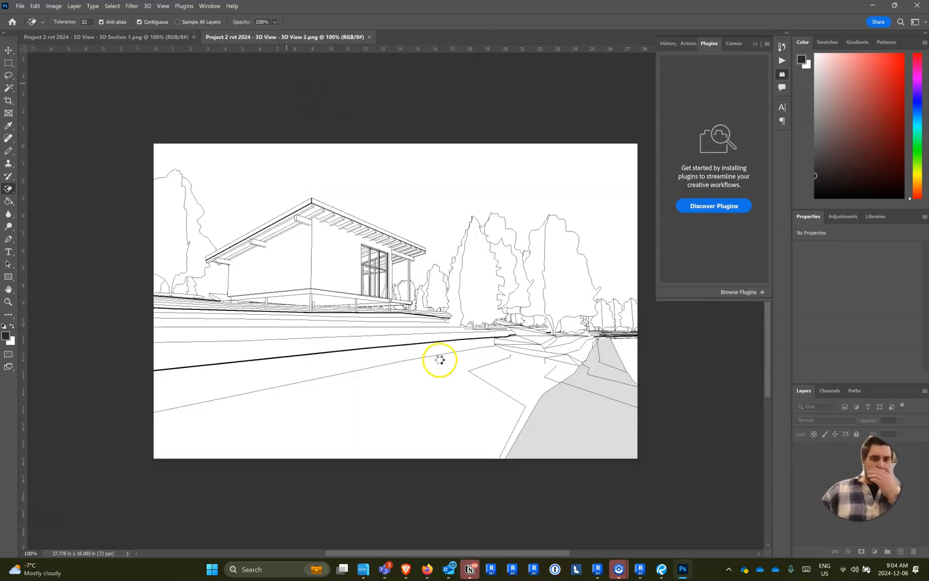
# - Switch to the file manager and cut the downloaded 3D Section 1 and 3D View 1 render PNGs from the Downloads folder
pyautogui.click(366, 568)
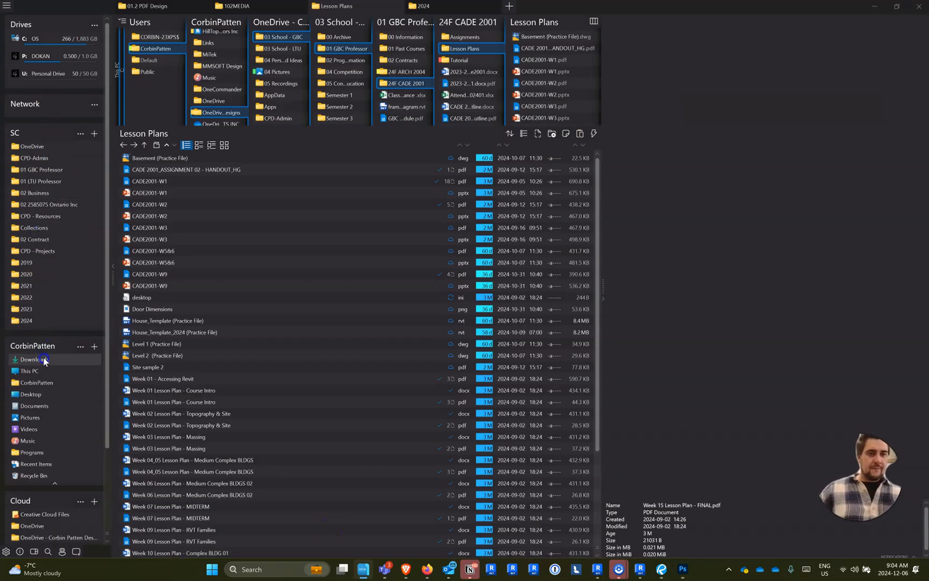
pyautogui.click(44, 360)
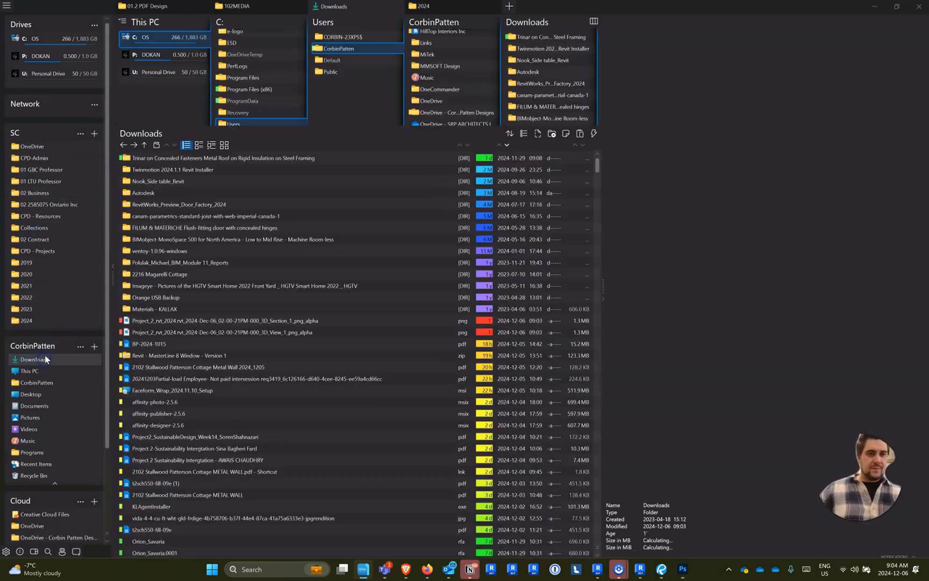
pyautogui.click(192, 319)
pyautogui.keyDown('shift'); pyautogui.click(195, 330); pyautogui.keyUp('shift')
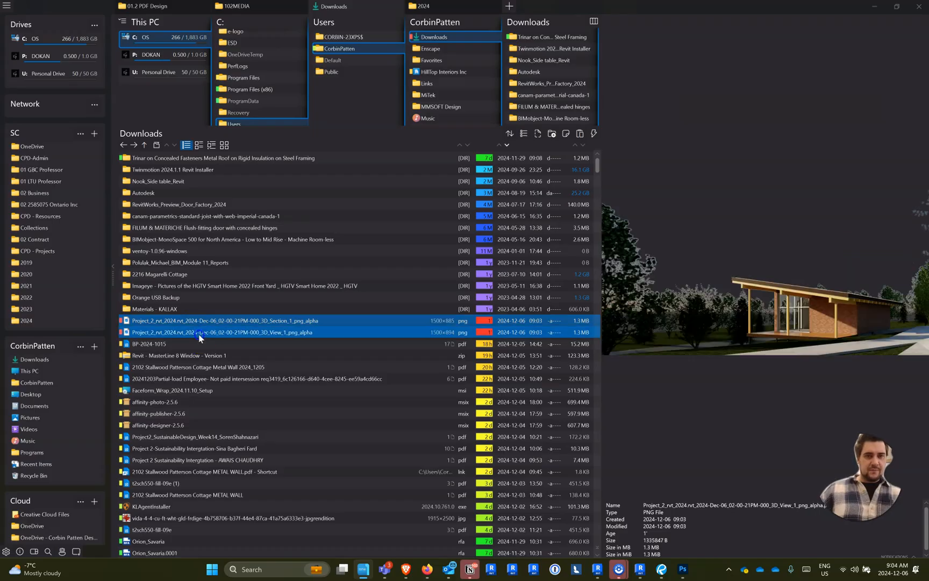
pyautogui.hotkey('ctrl', 'x')
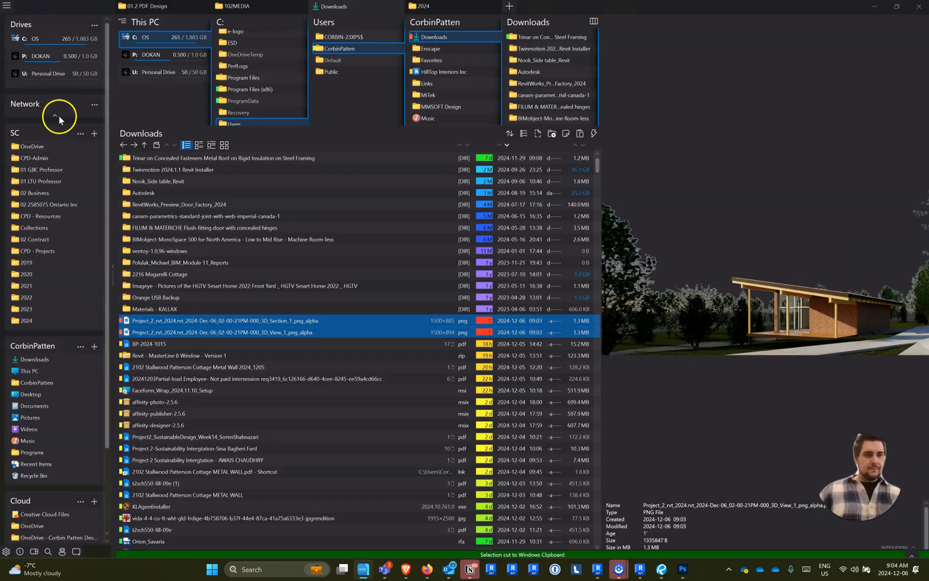
# - Paste the cut renders into 24F CADE 2001 > Tutorial > 2024_1206 Renders and switch back to Photoshop
pyautogui.click(41, 170)
pyautogui.click(157, 193)
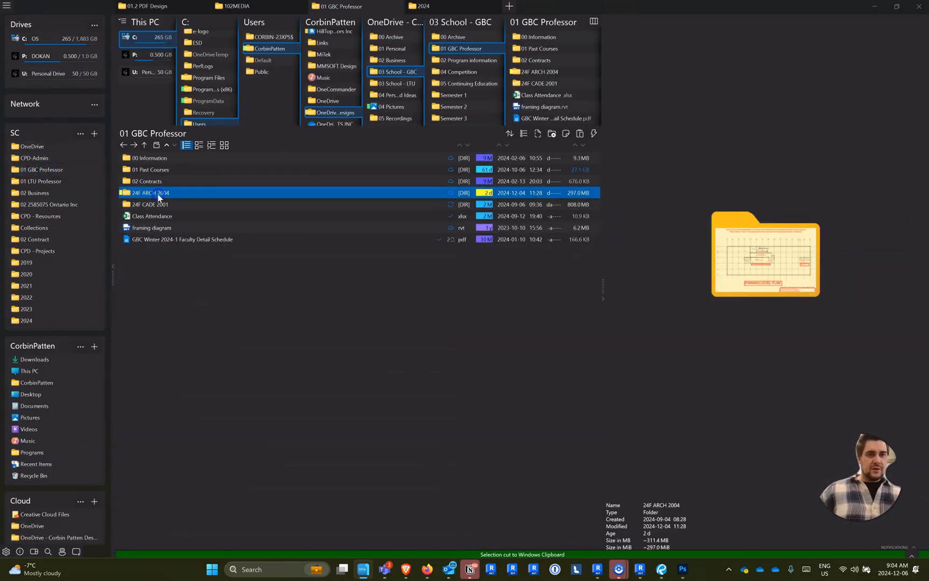
pyautogui.doubleClick(155, 204)
pyautogui.doubleClick(156, 181)
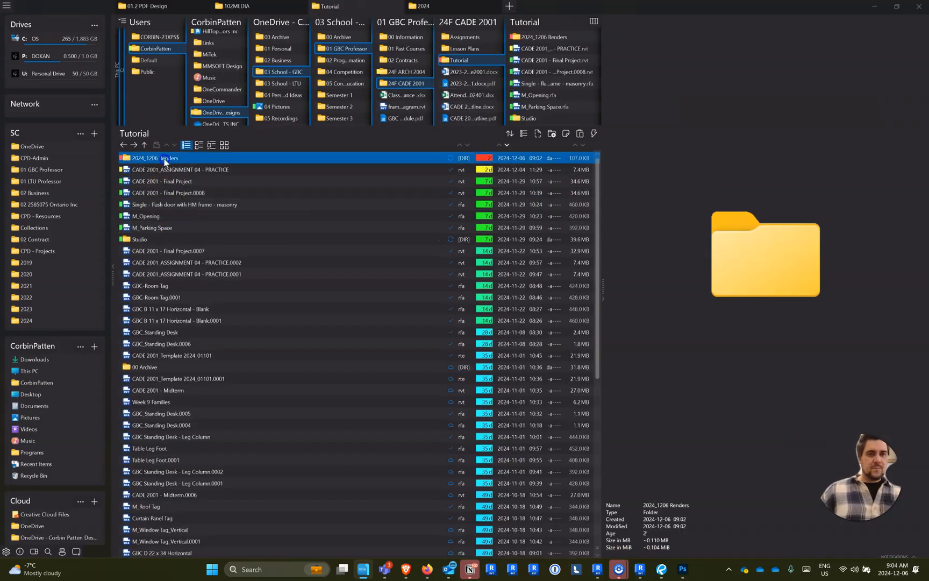
pyautogui.doubleClick(160, 158)
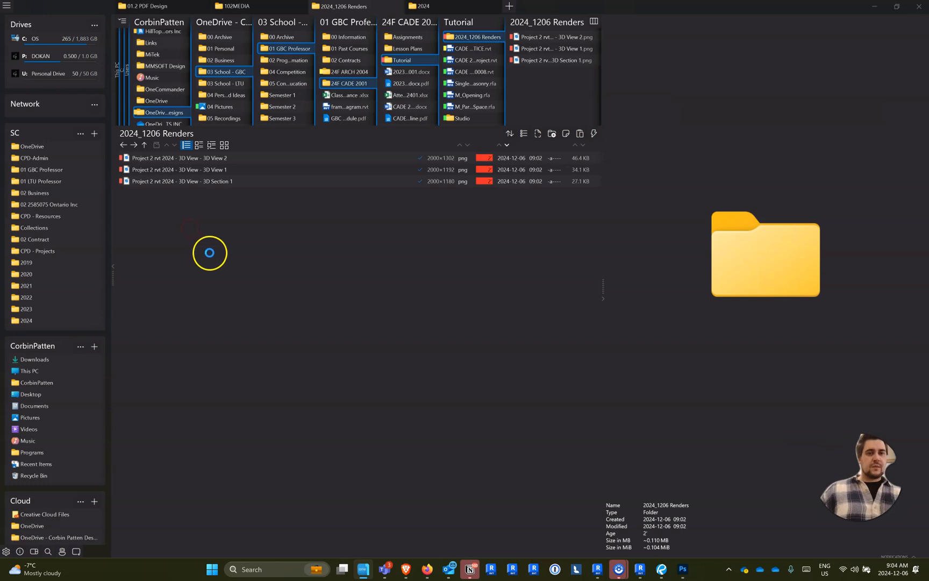
pyautogui.rightClick(210, 252)
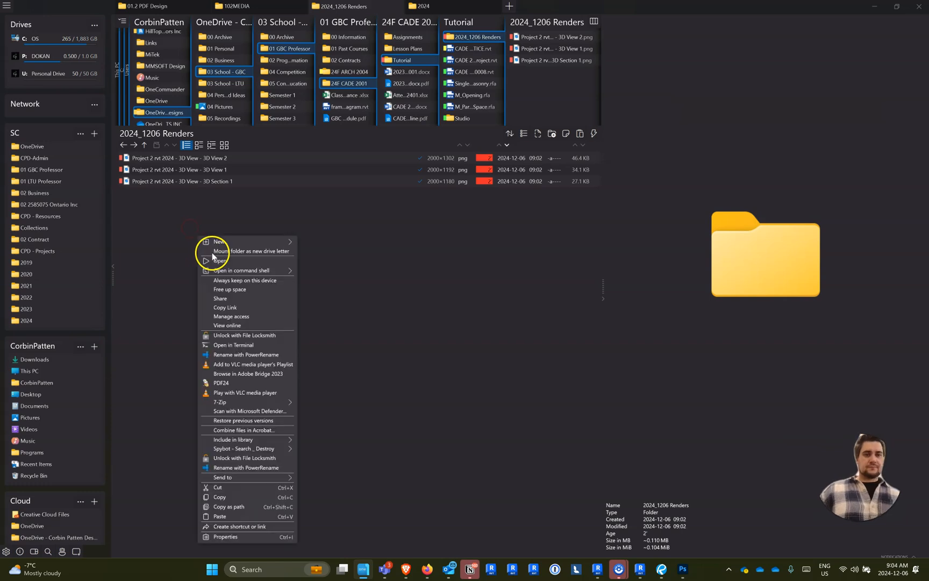
pyautogui.click(233, 517)
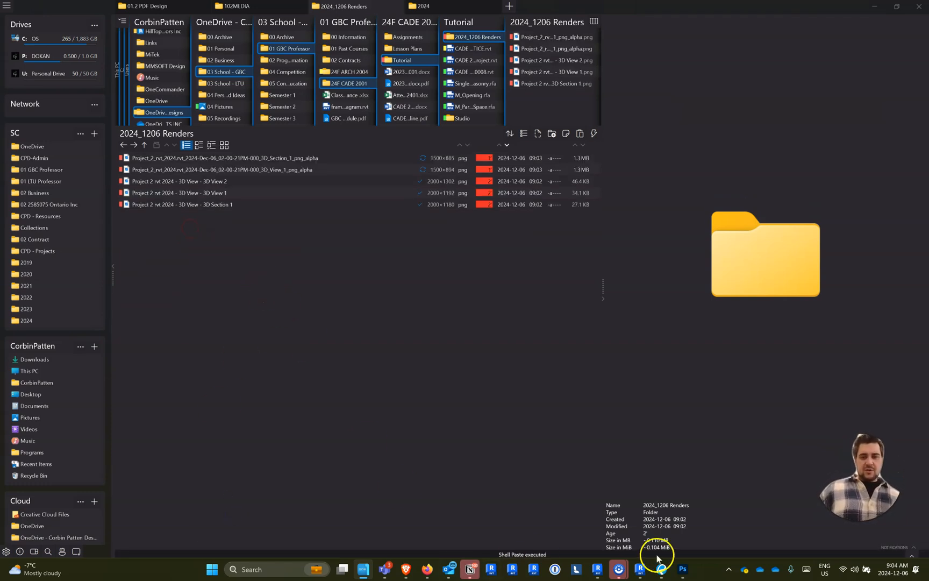
pyautogui.click(681, 573)
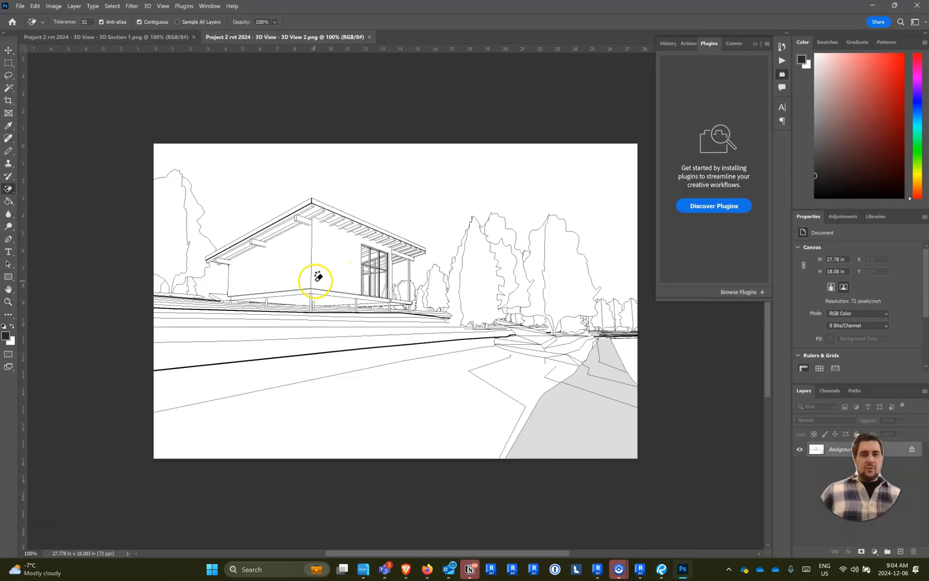
# - Switch to the file manager and preview the render PNGs in the 2024_1206 Renders folder
pyautogui.hotkey('alt', 'Tab')
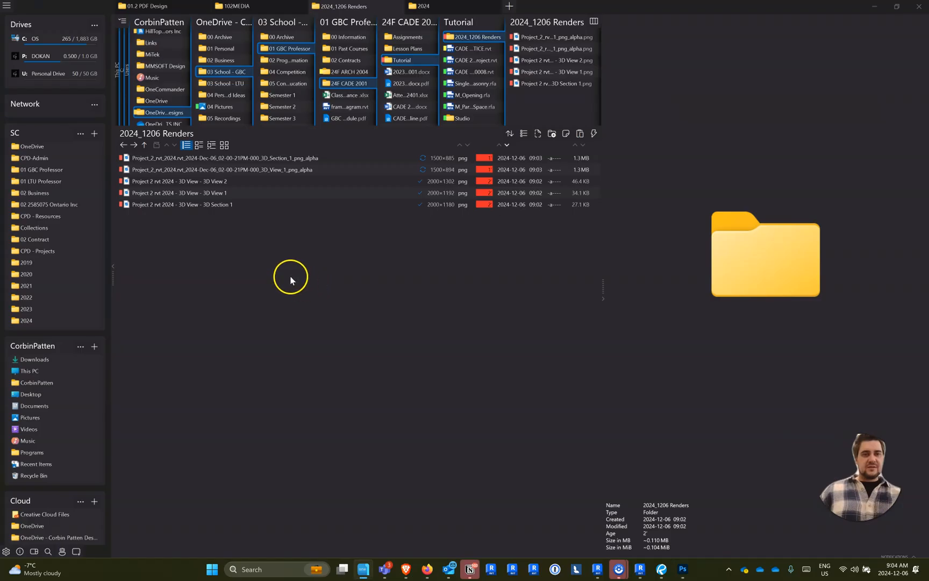
pyautogui.click(242, 170)
pyautogui.click(242, 161)
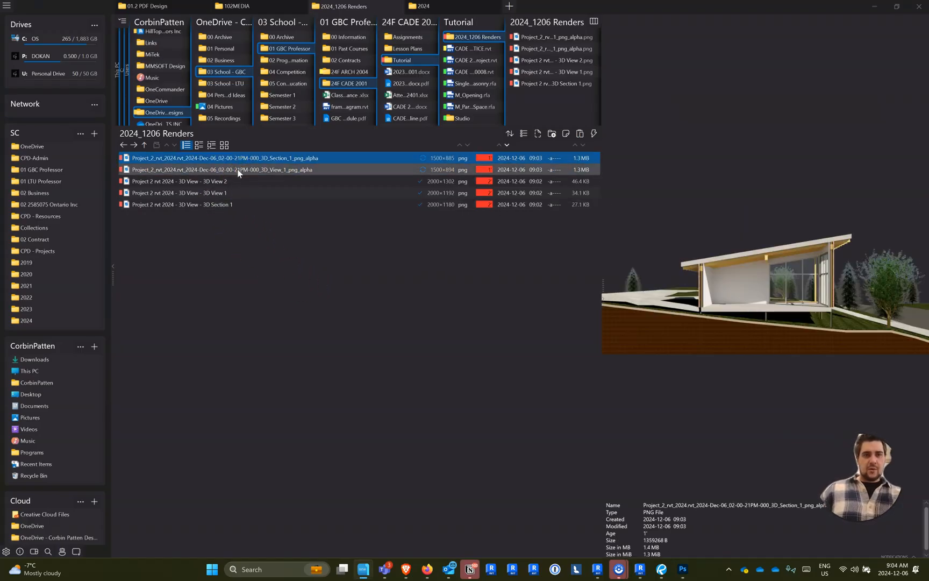
# - Switch to the My Renderings page in the browser and download the 3D View 2 exterior render as a PNG
pyautogui.hotkey('alt', 'Tab')
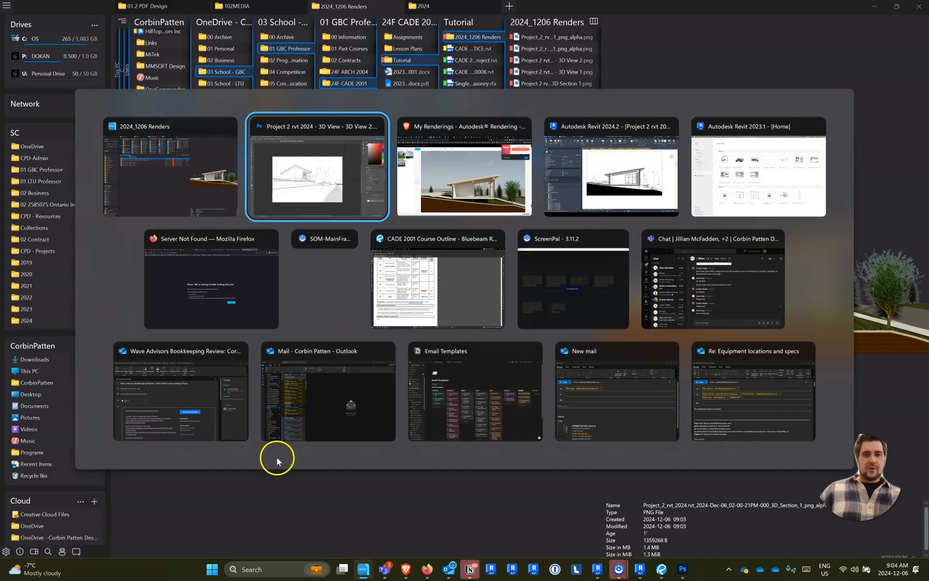
pyautogui.click(426, 211)
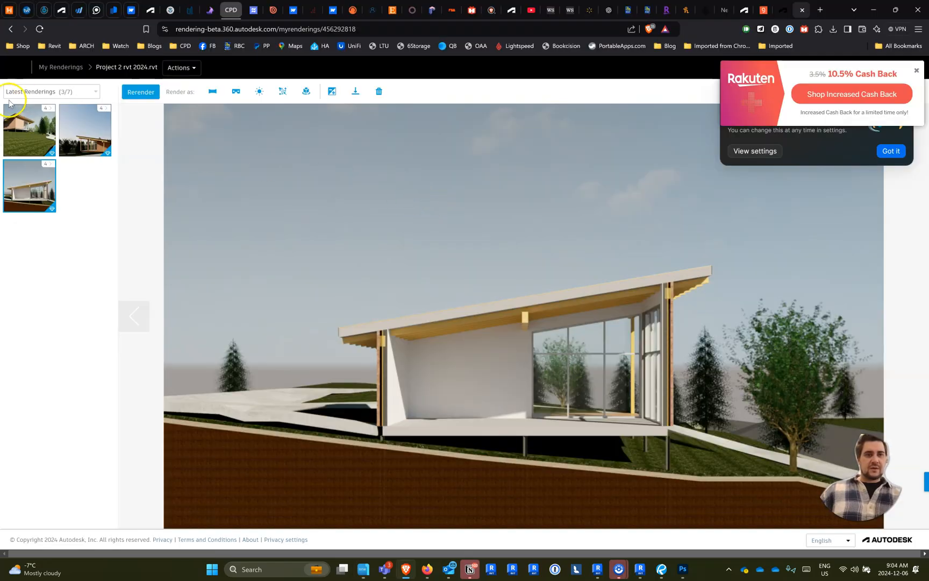
pyautogui.click(39, 128)
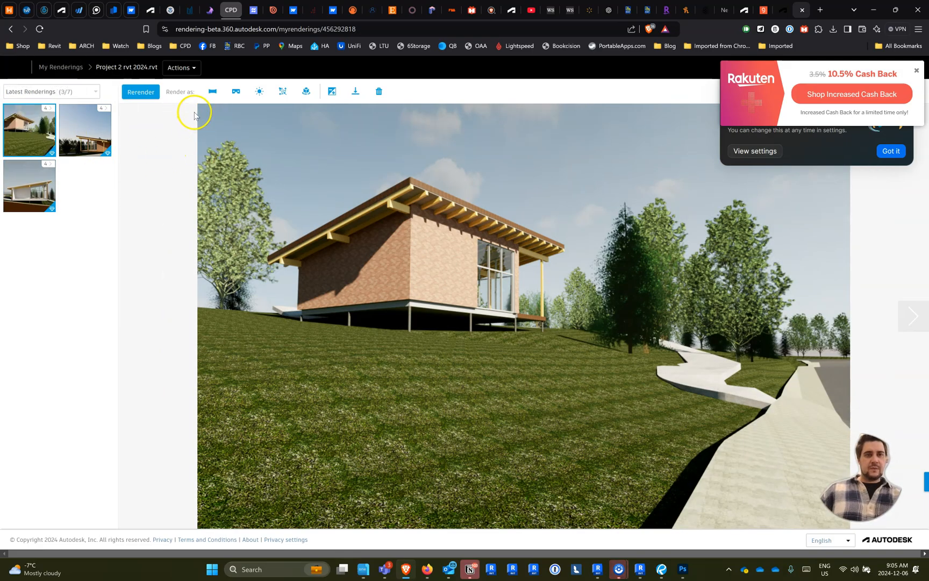
pyautogui.click(355, 92)
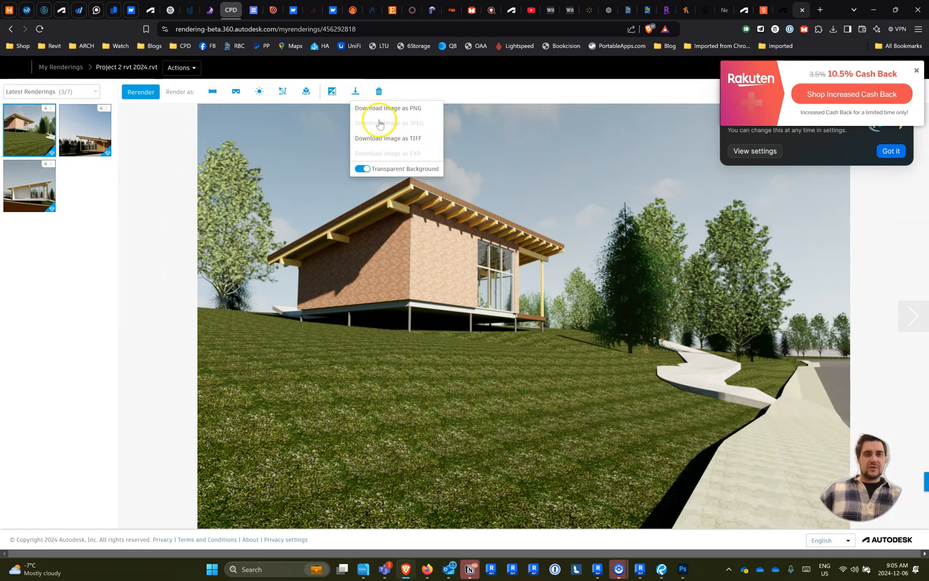
pyautogui.click(383, 109)
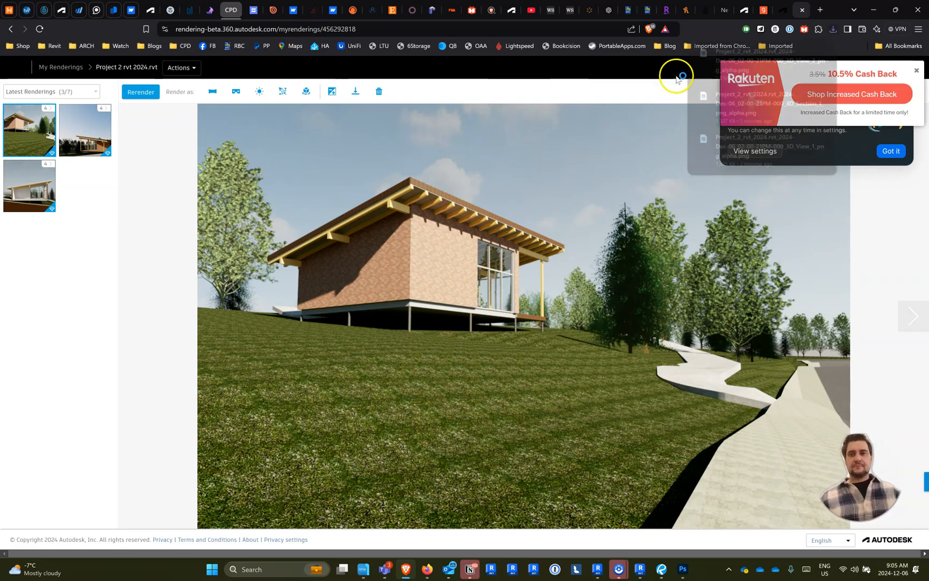
pyautogui.click(805, 52)
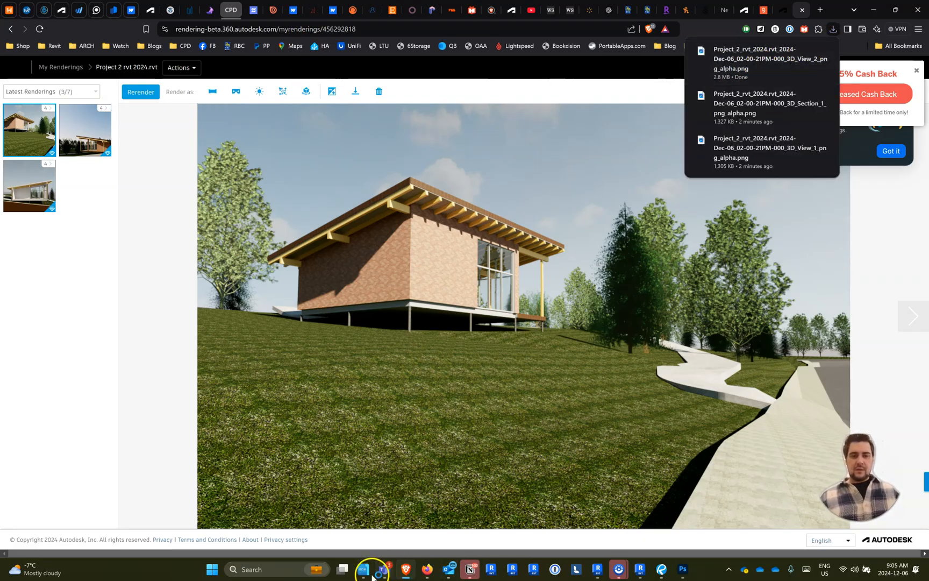
# - Move the downloaded 3D View 2 render PNG from the Downloads folder into 2024_1206 Renders using the file manager
pyautogui.click(371, 572)
pyautogui.click(41, 360)
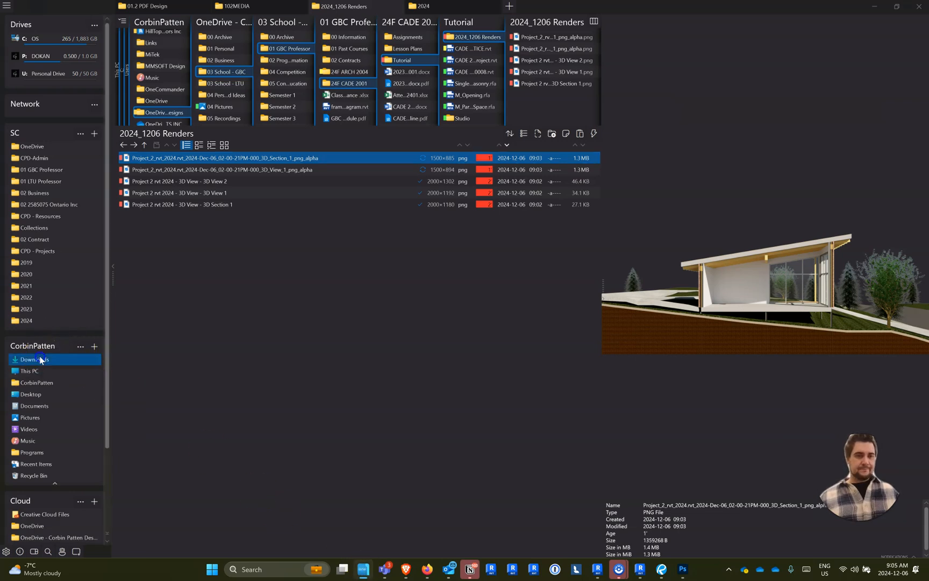
pyautogui.click(33, 351)
pyautogui.click(178, 320)
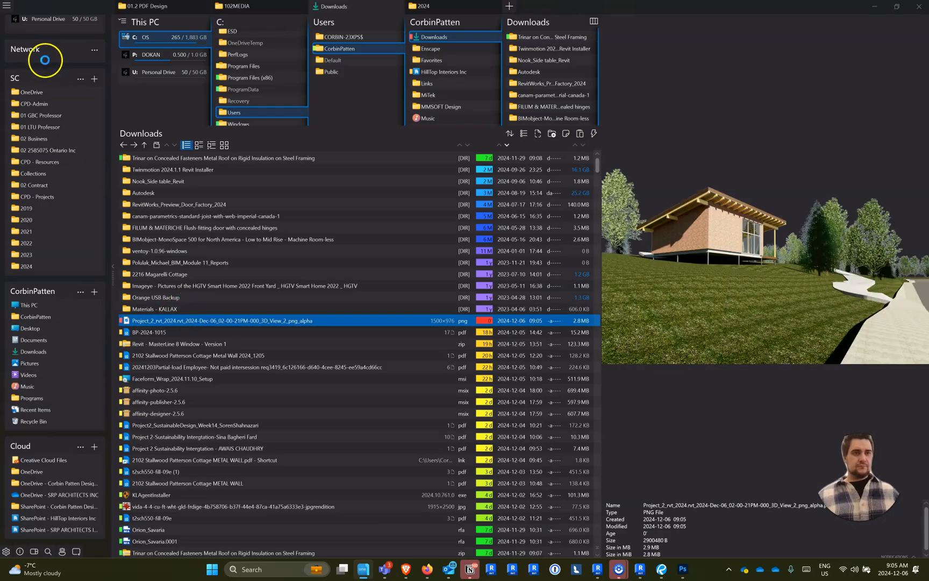
pyautogui.hotkey('ctrl', 'x')
pyautogui.click(123, 144)
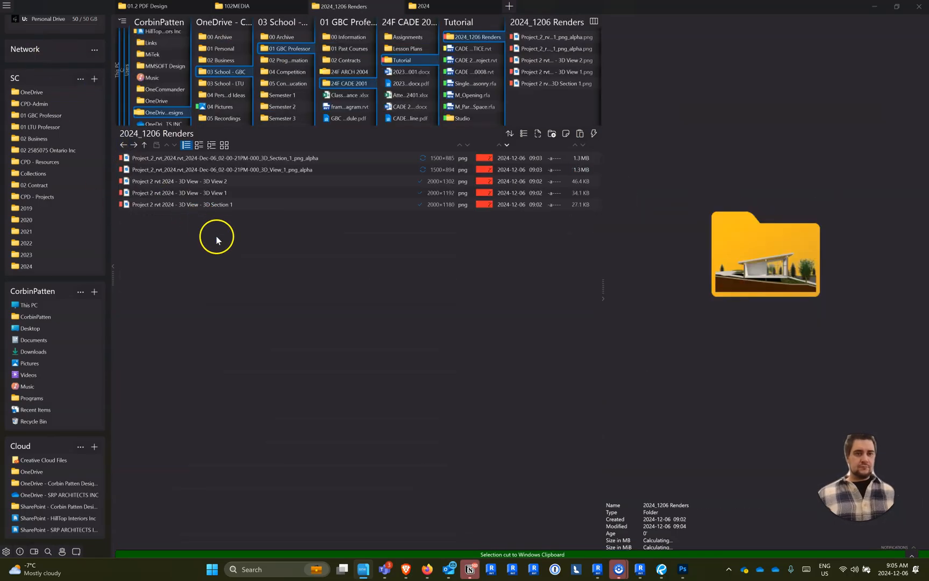
pyautogui.hotkey('ctrl', 'v')
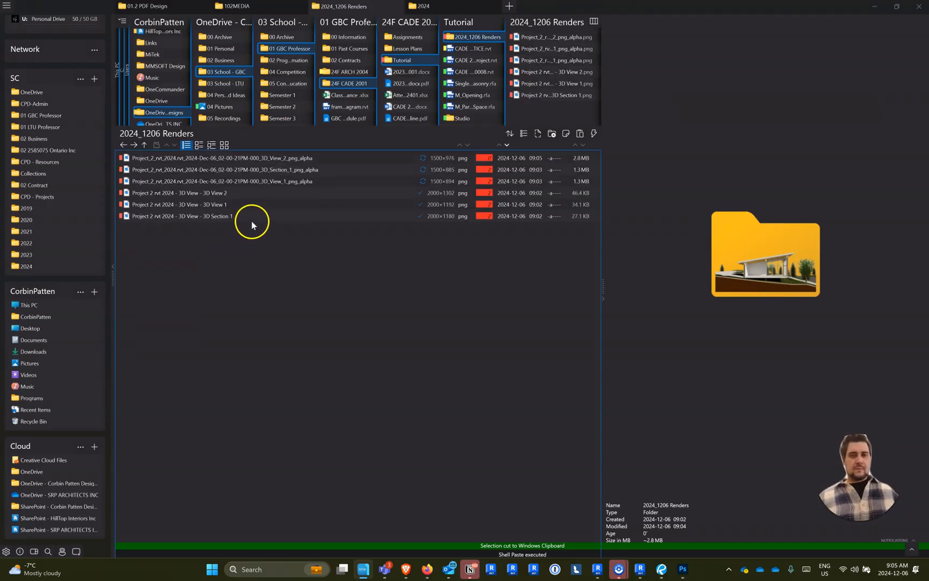
pyautogui.hotkey('alt', 'Tab')
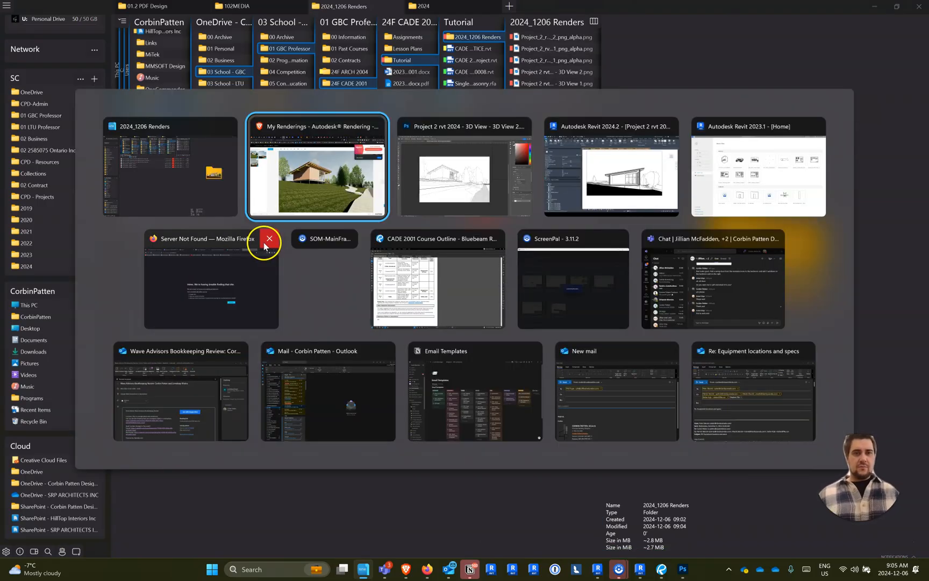
pyautogui.hotkey('alt', 'Tab')
pyautogui.press('Tab')
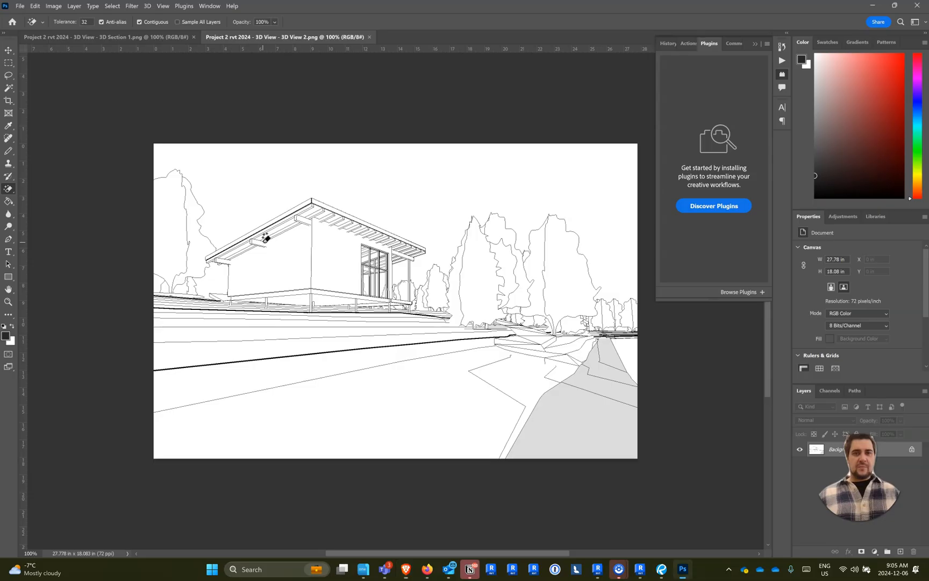
pyautogui.hotkey('alt', 'Tab')
pyautogui.press('Left')
pyautogui.press('Left')
# - Place the 3D View 2 render PNG into the 3D View 2 document in Photoshop and scale it to 133.40% to match the line drawing
pyautogui.click(233, 183)
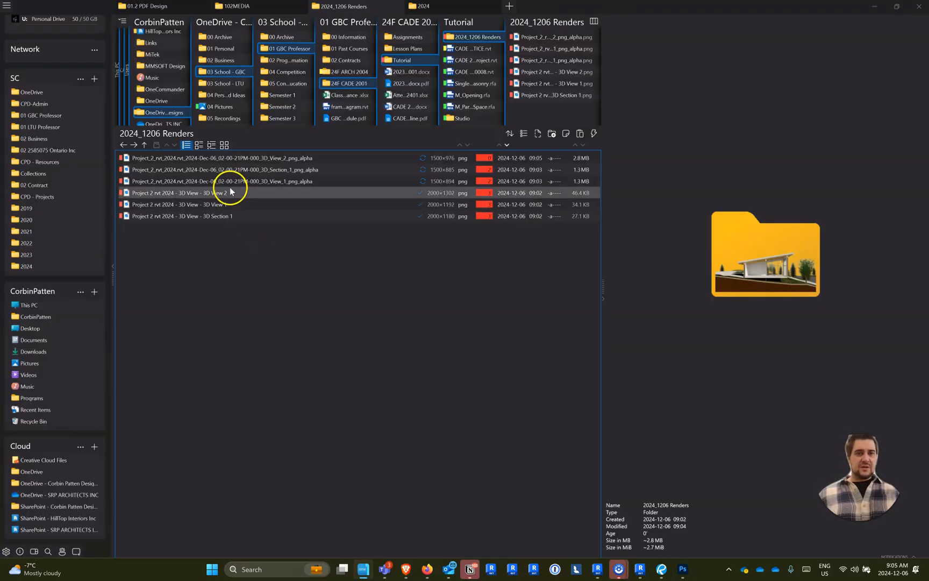
pyautogui.click(235, 170)
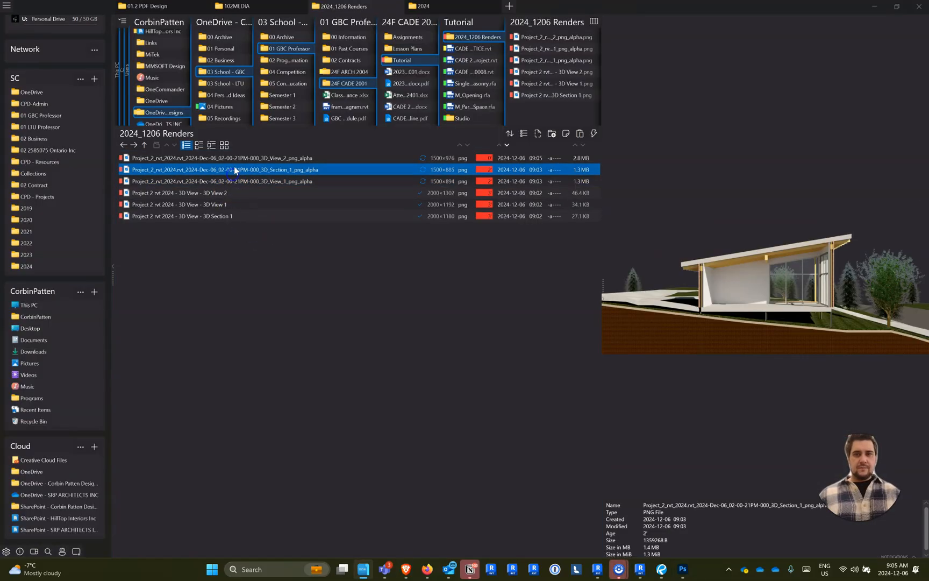
pyautogui.click(234, 159)
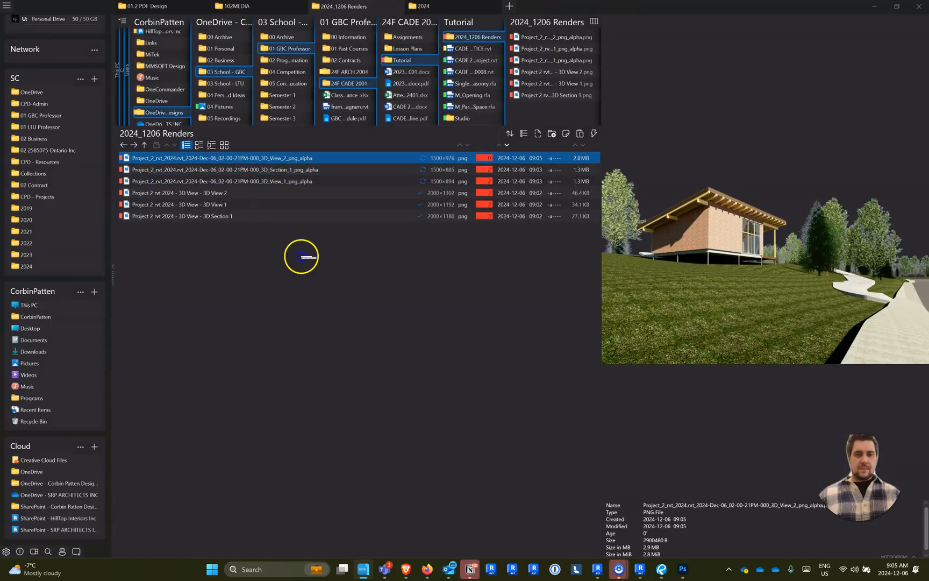
pyautogui.click(683, 569)
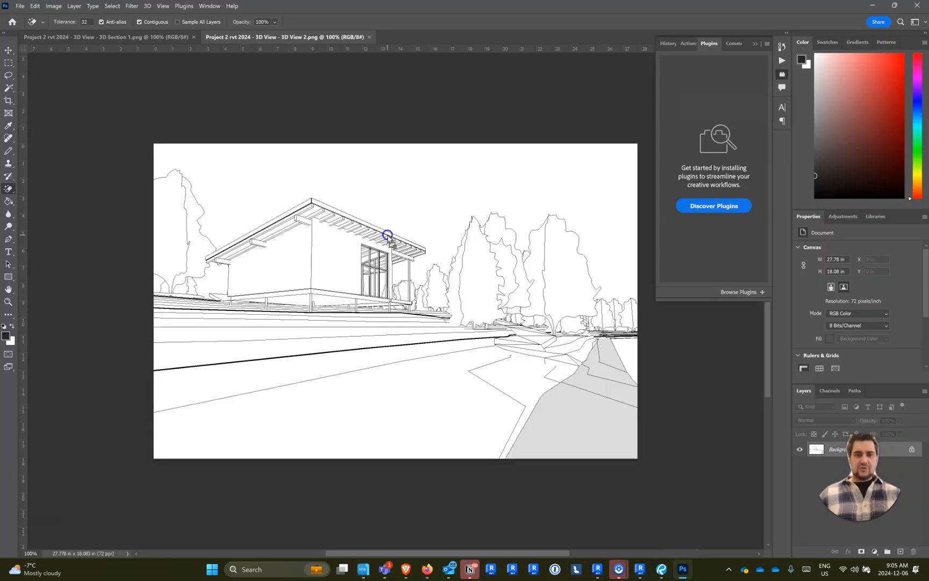
pyautogui.moveTo(386, 235); pyautogui.dragTo(365, 205)
pyautogui.moveTo(437, 276); pyautogui.dragTo(374, 242)
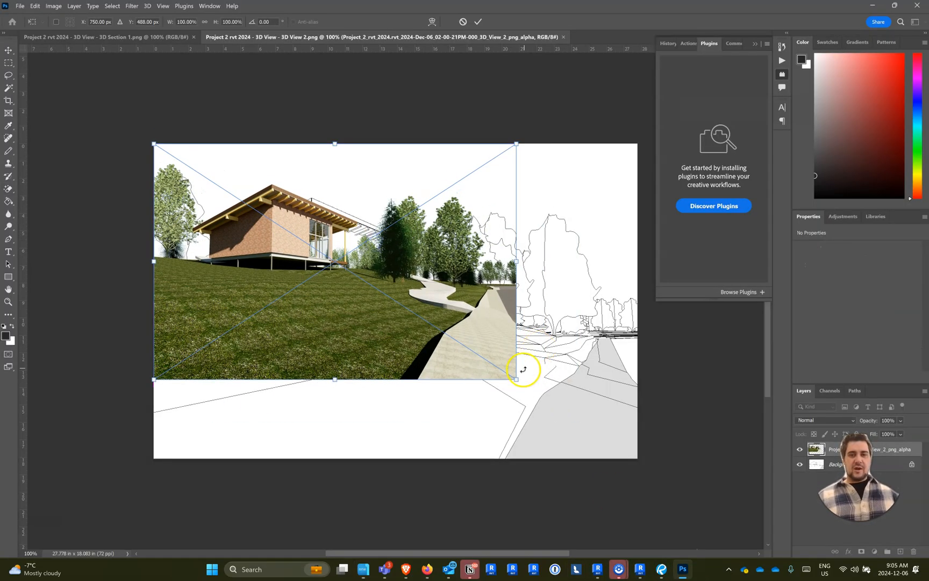
pyautogui.moveTo(517, 379); pyautogui.dragTo(636, 463)
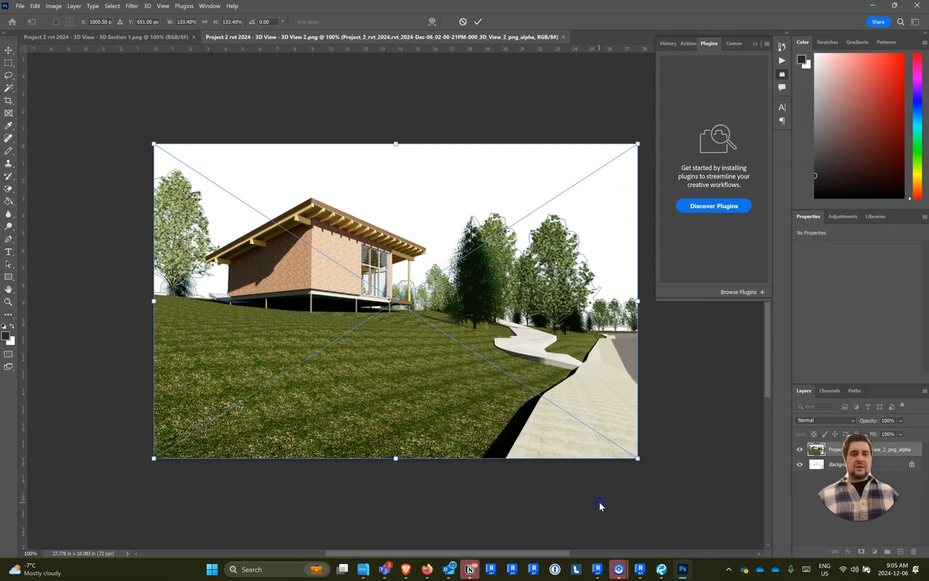
pyautogui.press('Return')
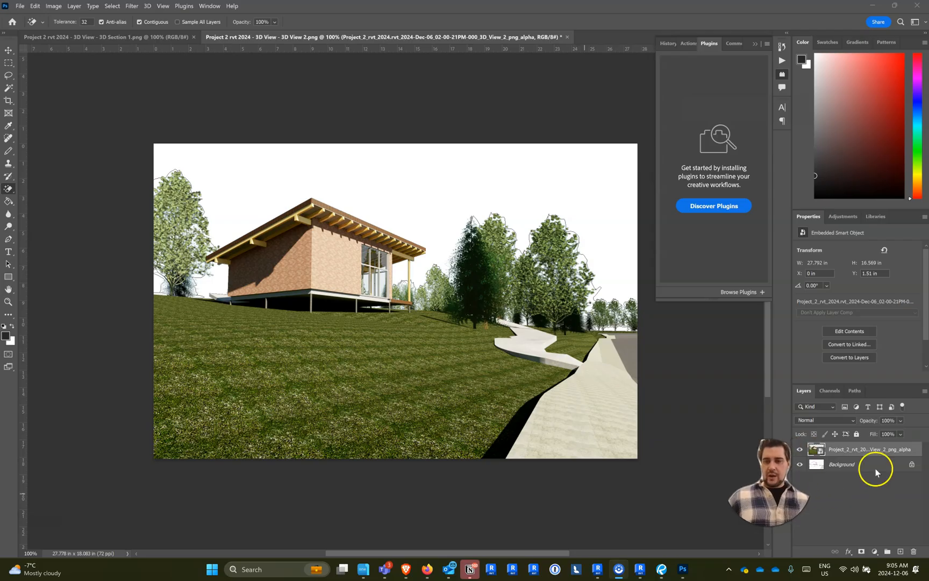
# - Convert the line drawing's Background into a regular layer and move it above the render layer
pyautogui.click(872, 465)
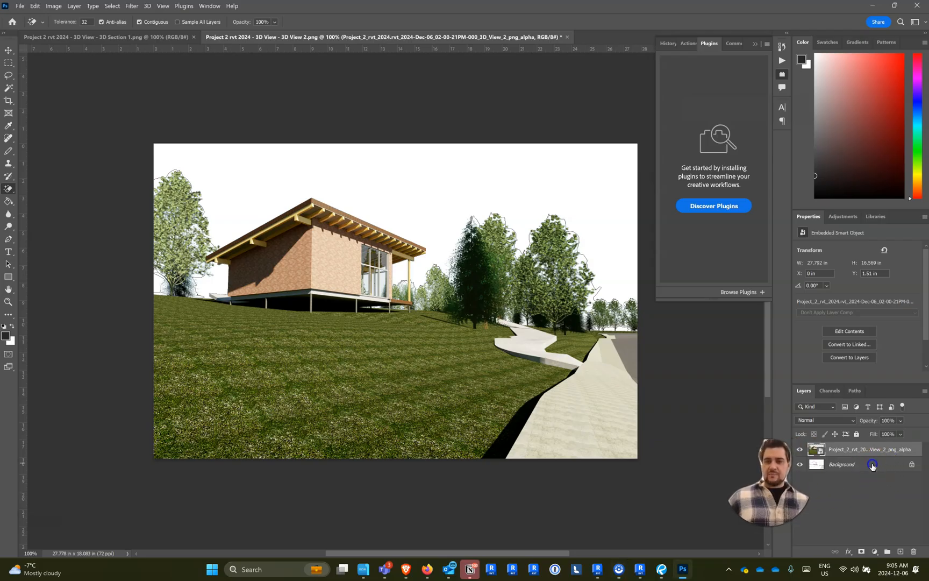
pyautogui.click(841, 468)
pyautogui.rightClick(833, 468)
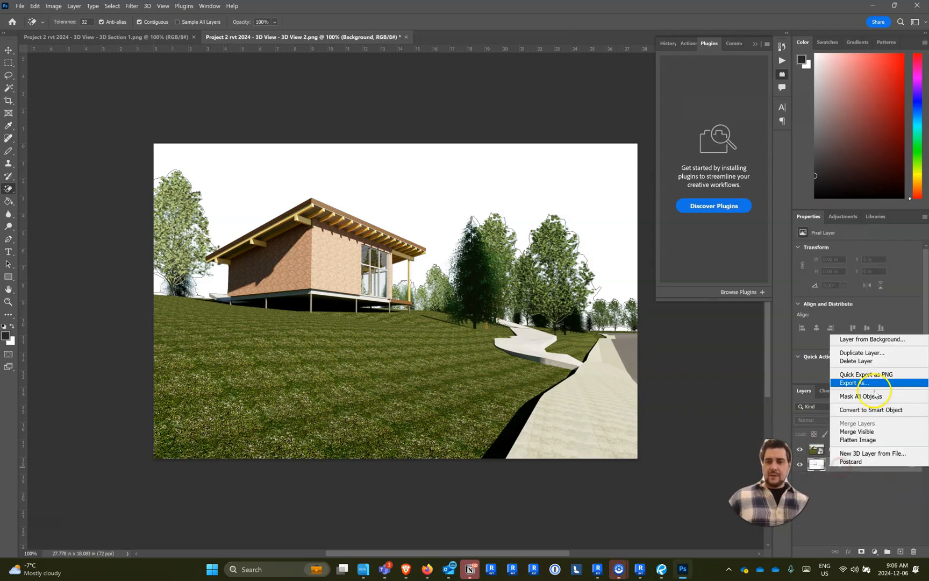
pyautogui.click(871, 340)
pyautogui.click(359, 81)
pyautogui.moveTo(855, 468)
pyautogui.mouseDown()
pyautogui.moveTo(861, 460)
pyautogui.moveTo(848, 450)
pyautogui.mouseUp()
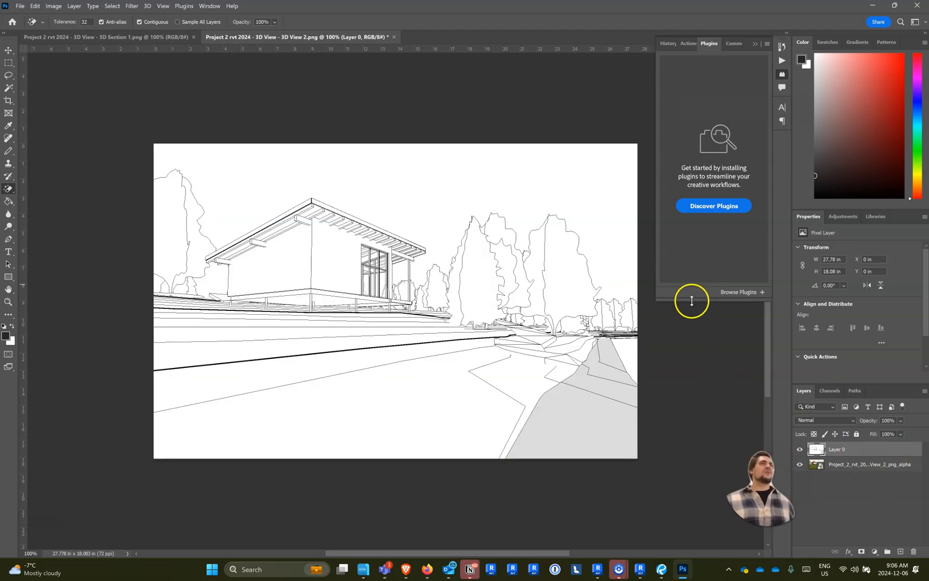
# - Try the Overlay blend mode on the line drawing layer, then set it to Multiply
pyautogui.click(847, 421)
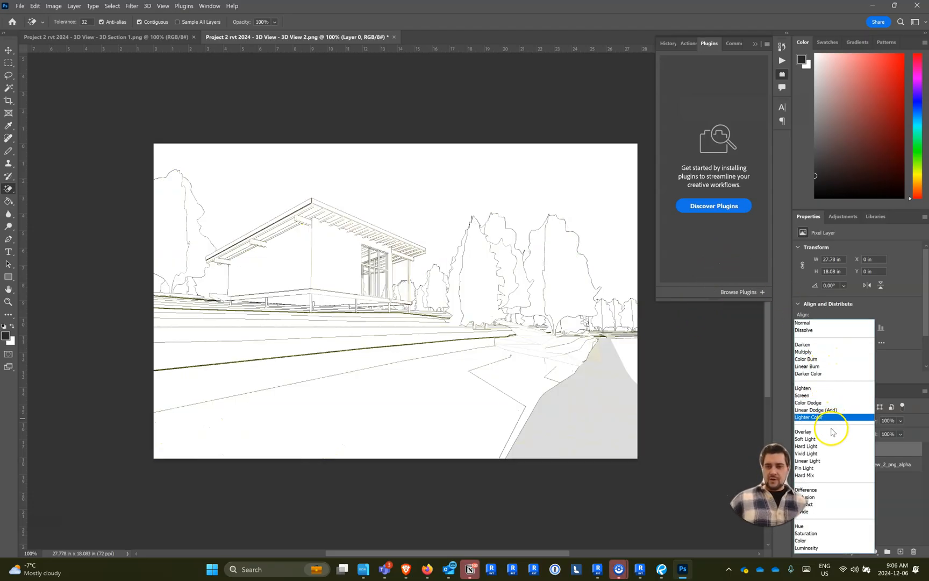
pyautogui.click(828, 431)
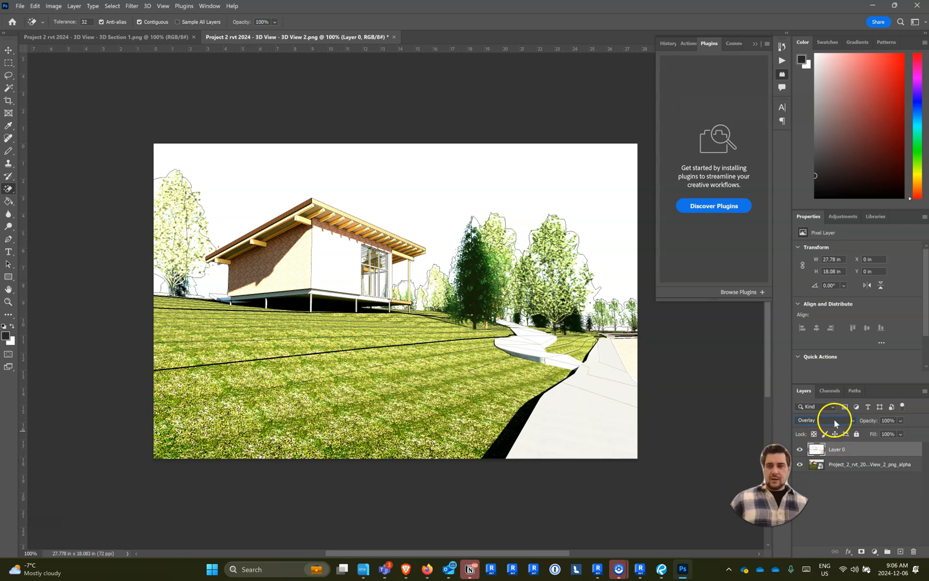
pyautogui.click(834, 419)
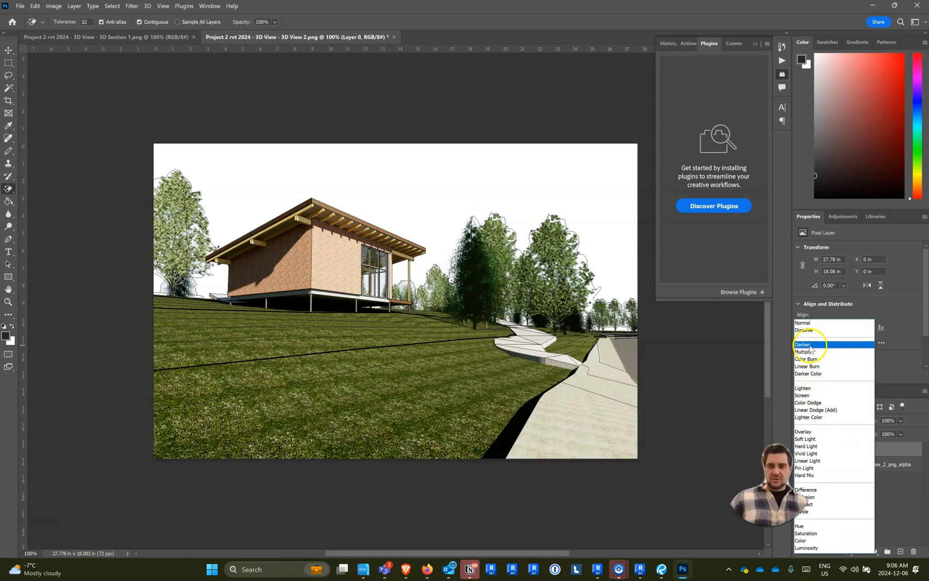
pyautogui.click(809, 353)
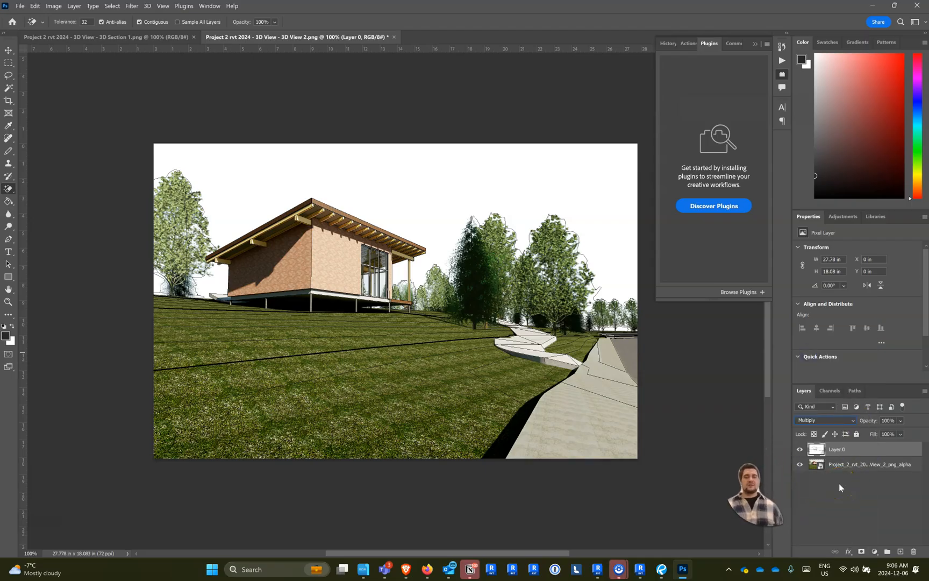
# - Toggle the line drawing layer's visibility to compare the render with and without the linework
pyautogui.click(800, 449)
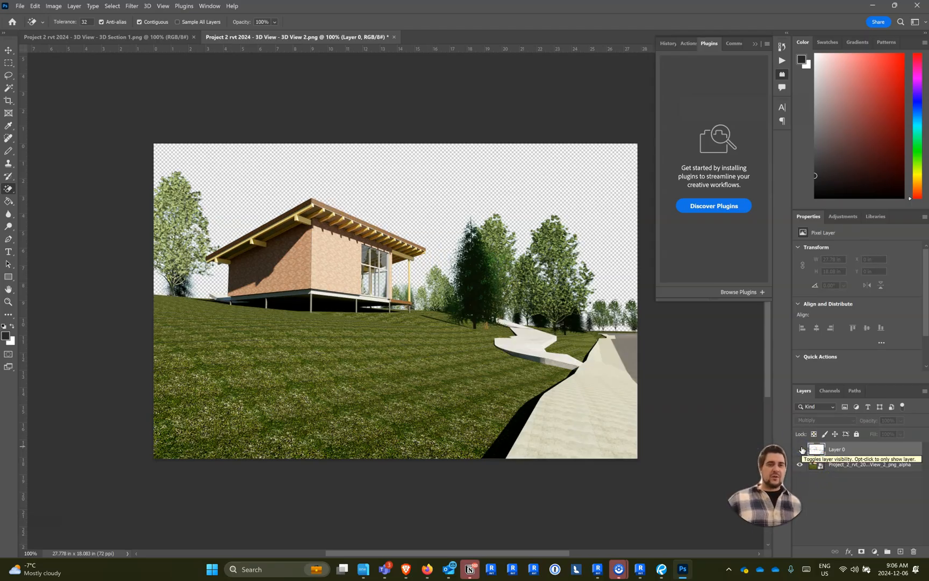
pyautogui.click(800, 449)
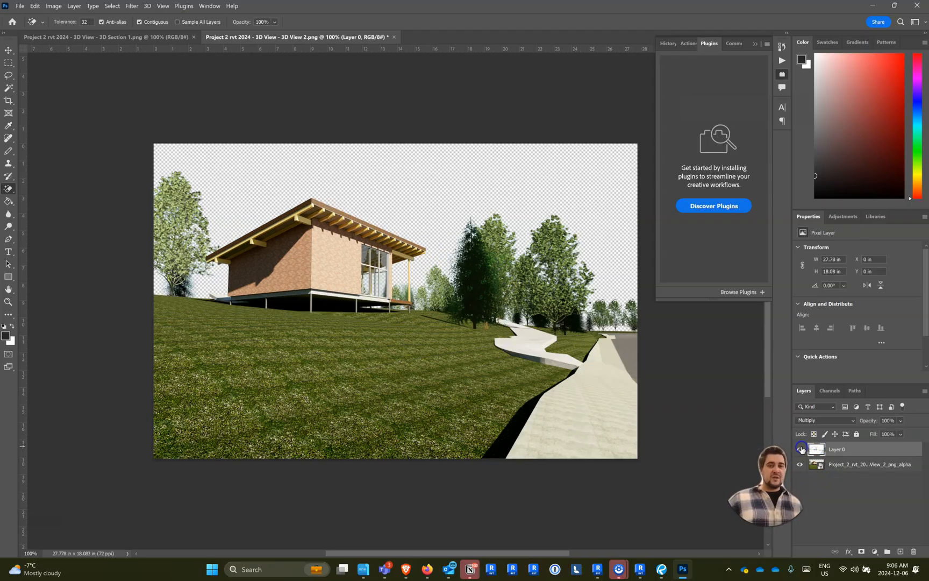
pyautogui.click(800, 449)
pyautogui.click(800, 449)
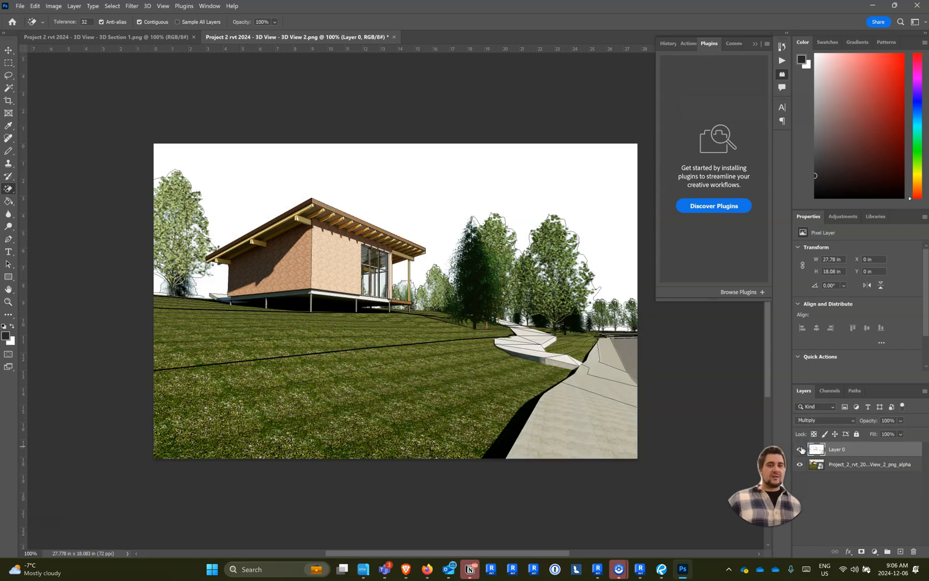
pyautogui.click(800, 449)
pyautogui.click(800, 449)
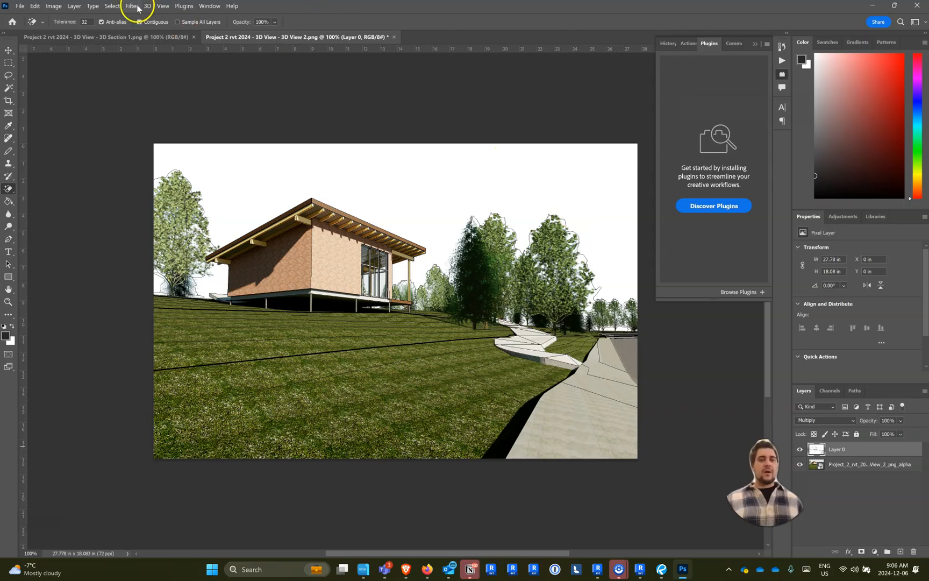
# - Place the 3D Section 1 render PNG into the 3D Section 1 document and scale it to match the line drawing
pyautogui.click(148, 38)
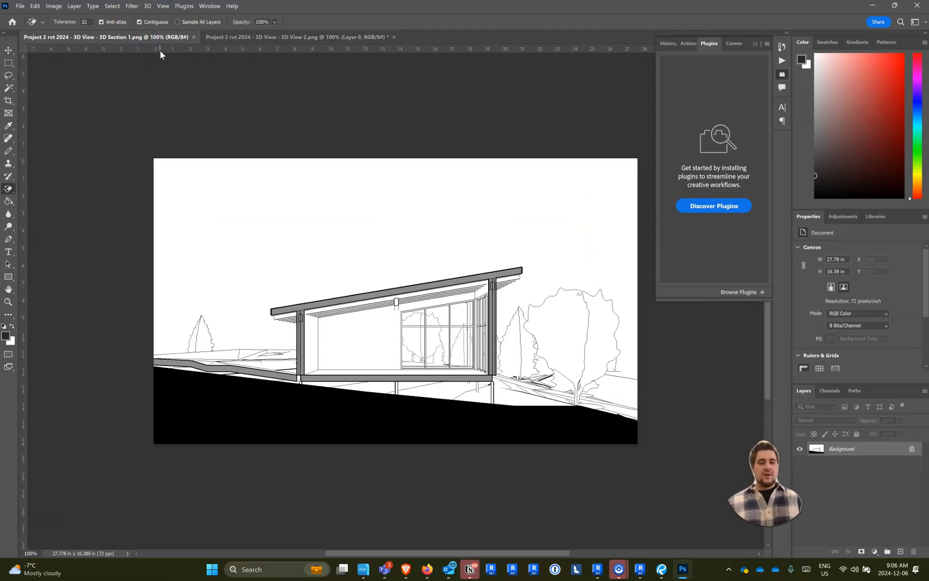
pyautogui.hotkey('alt', 'Tab')
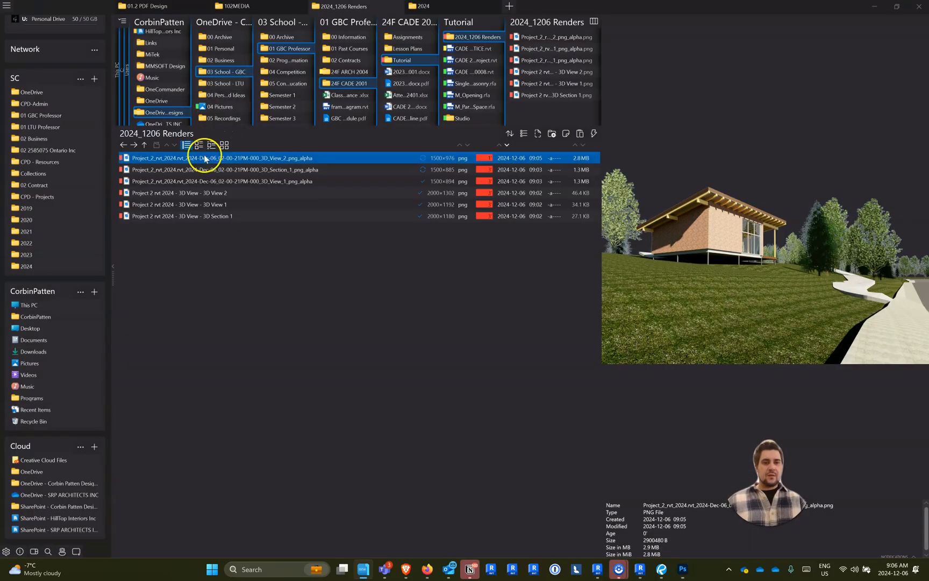
pyautogui.click(204, 169)
pyautogui.moveTo(433, 434); pyautogui.dragTo(327, 213)
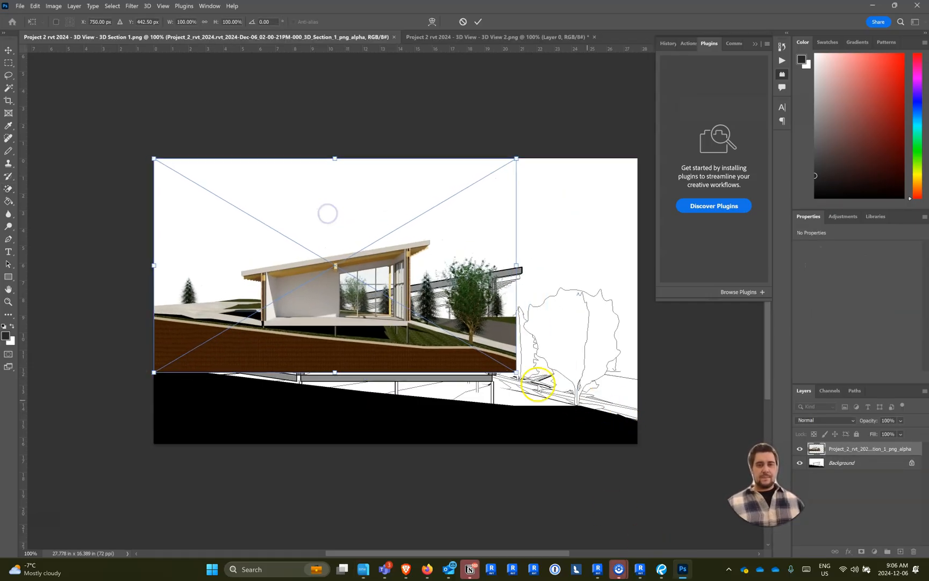
pyautogui.moveTo(517, 374); pyautogui.dragTo(637, 443)
pyautogui.press('Return')
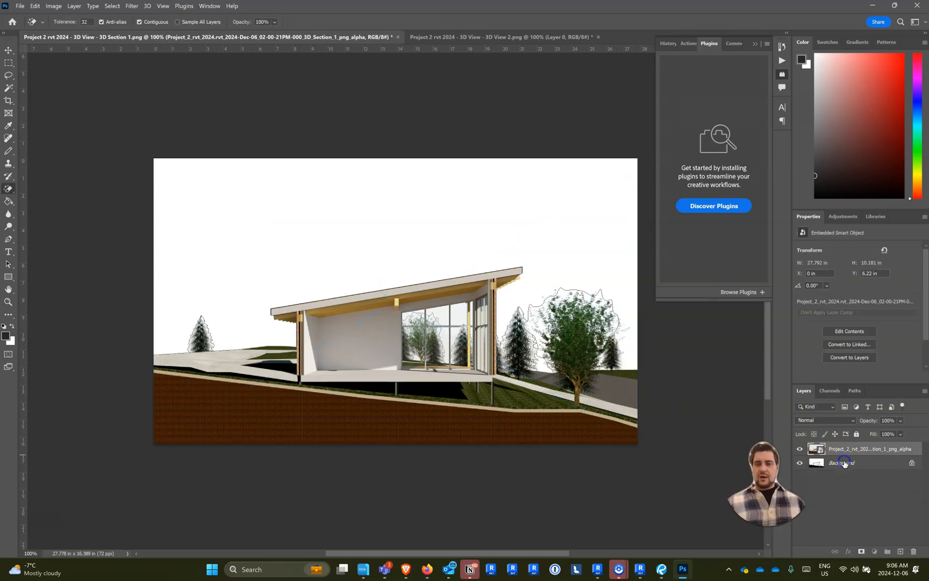
# - Convert the 3D Section 1 Background into a regular layer above the render layer and set its blend mode to Multiply
pyautogui.rightClick(844, 463)
pyautogui.click(859, 334)
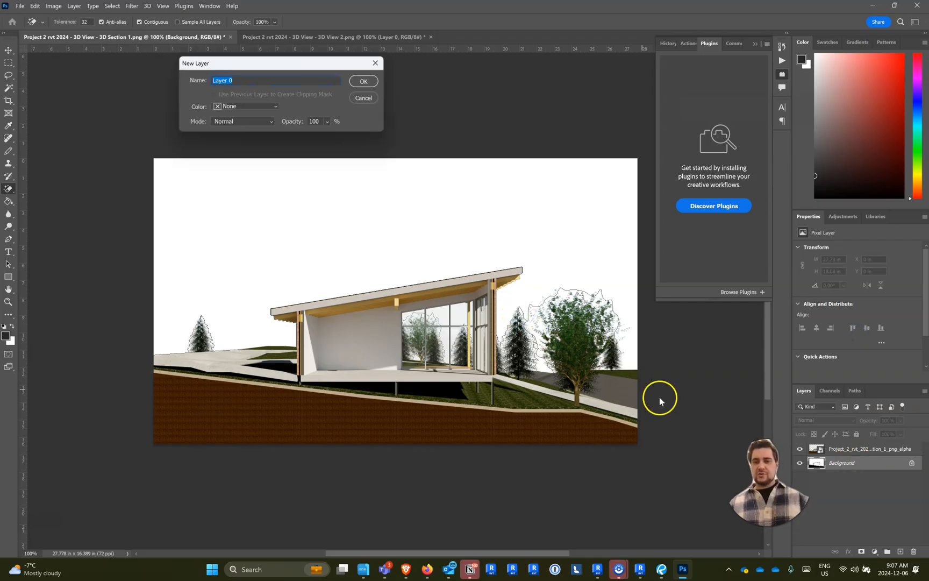
pyautogui.press('Return')
pyautogui.moveTo(840, 443); pyautogui.dragTo(839, 445)
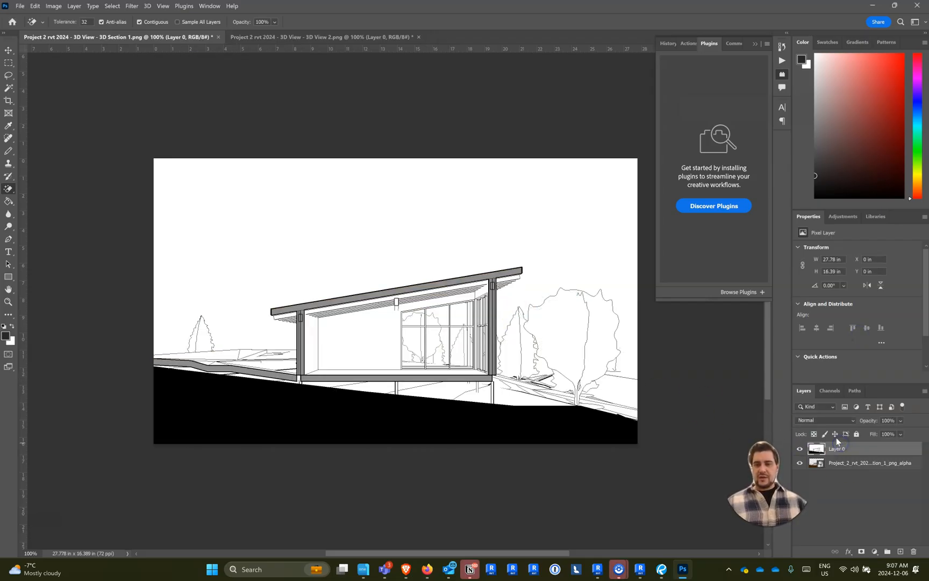
pyautogui.click(837, 426)
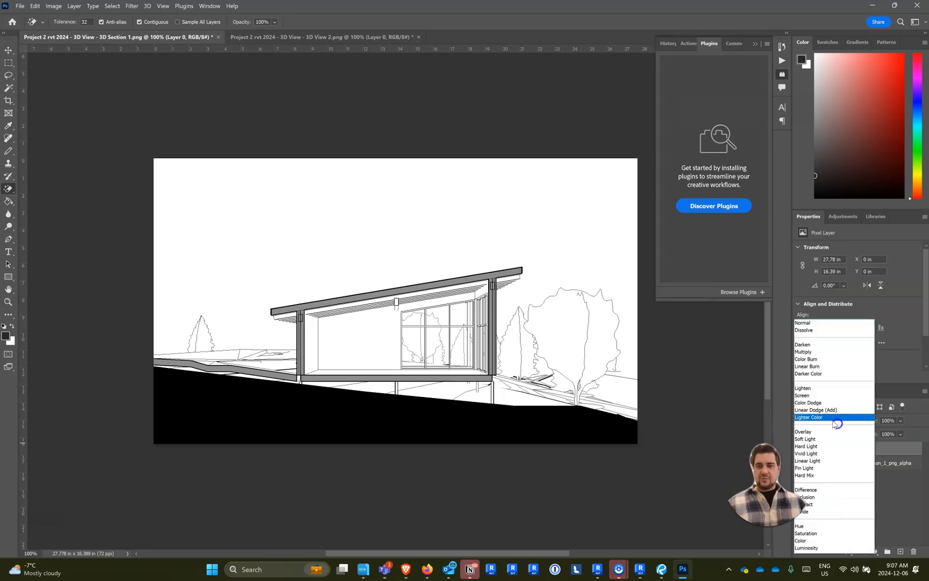
pyautogui.click(818, 352)
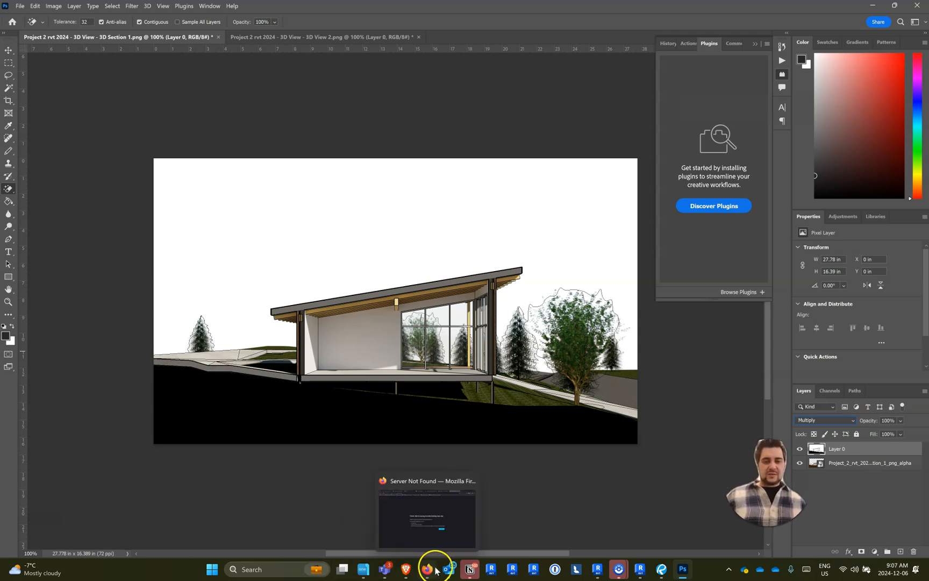
# - Switch to the Project 2 rvt 2024 model in Revit and open the Visibility/Graphic Overrides for 3D Section 1
pyautogui.click(595, 568)
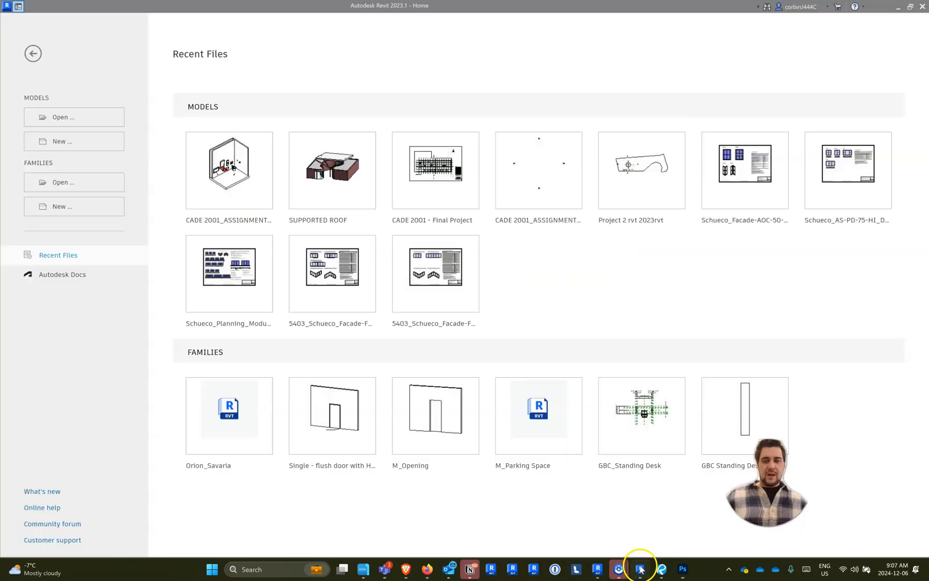
pyautogui.click(595, 568)
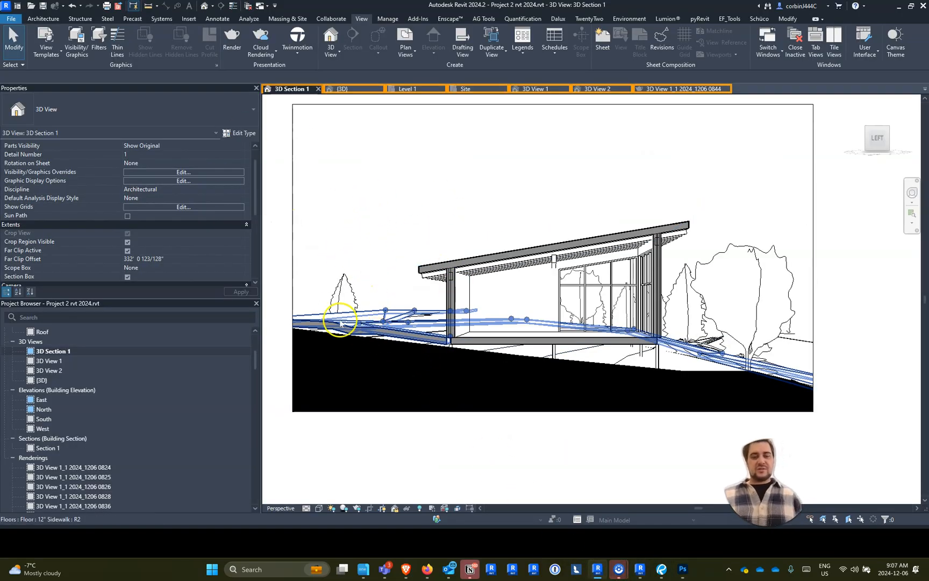
pyautogui.press('v')
pyautogui.press('v')
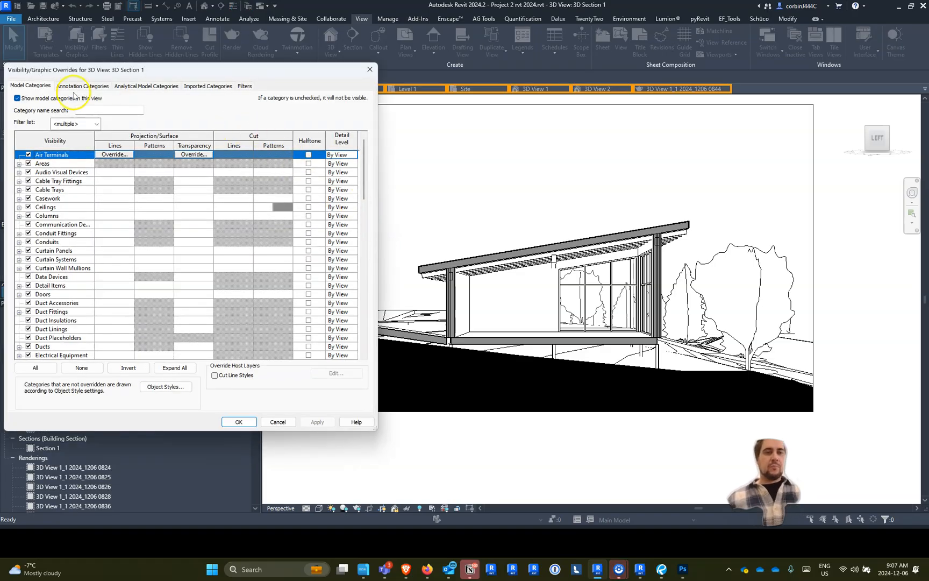
# - Override the cut pattern background colour of the Ceilings, Floors, Roofs and Walls categories with black in 3D Section 1
pyautogui.click(60, 208)
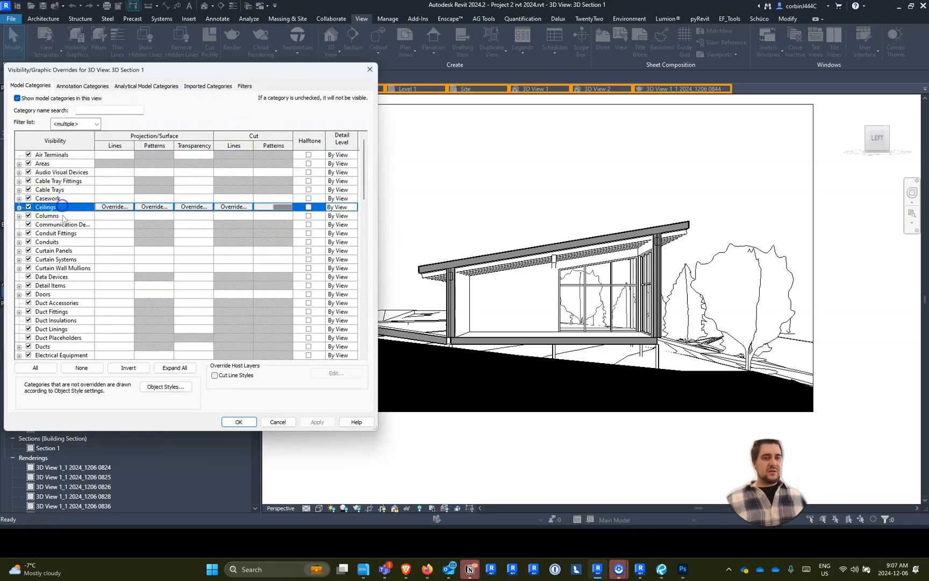
pyautogui.scroll(-3, 59, 210)
pyautogui.click(57, 302)
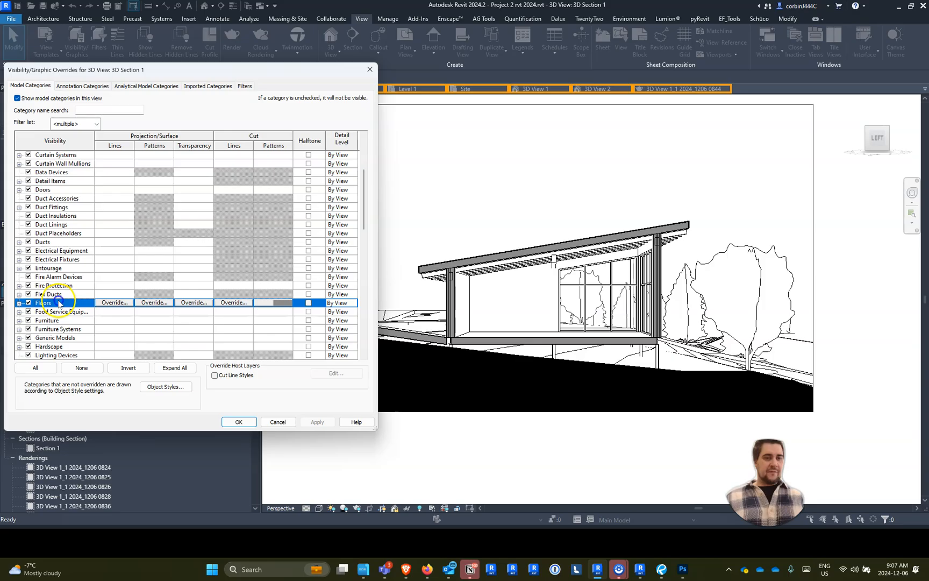
pyautogui.scroll(-6, 65, 298)
pyautogui.click(68, 329)
pyautogui.scroll(-6, 72, 328)
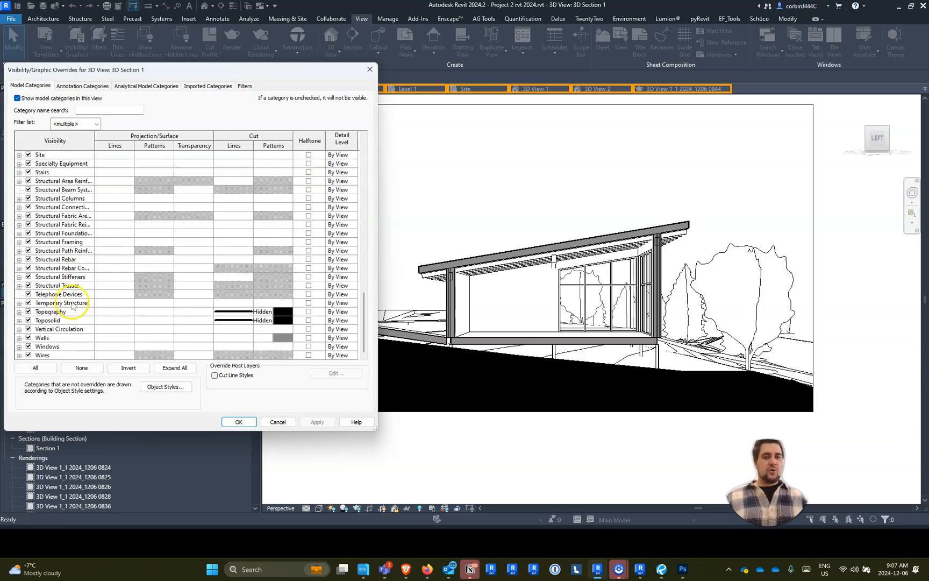
pyautogui.click(77, 337)
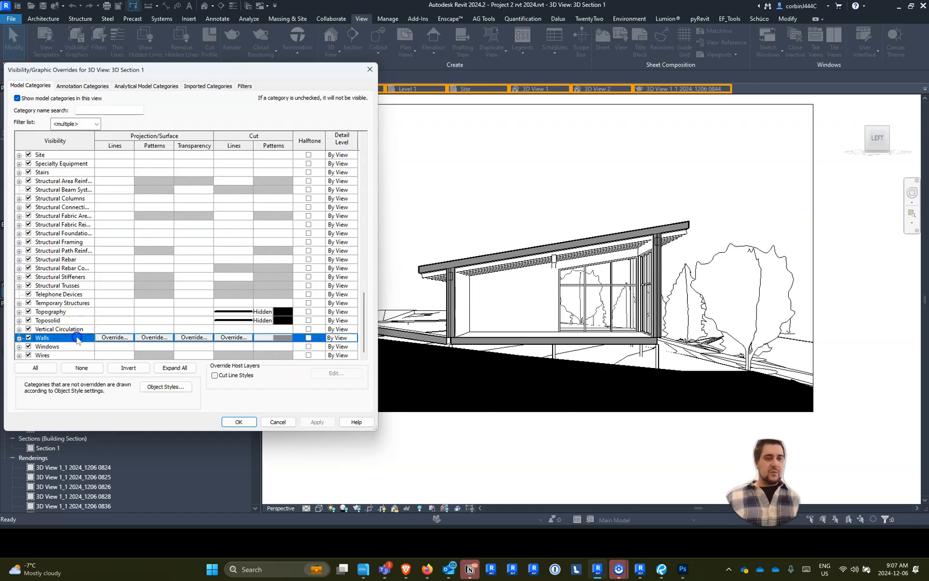
pyautogui.click(275, 338)
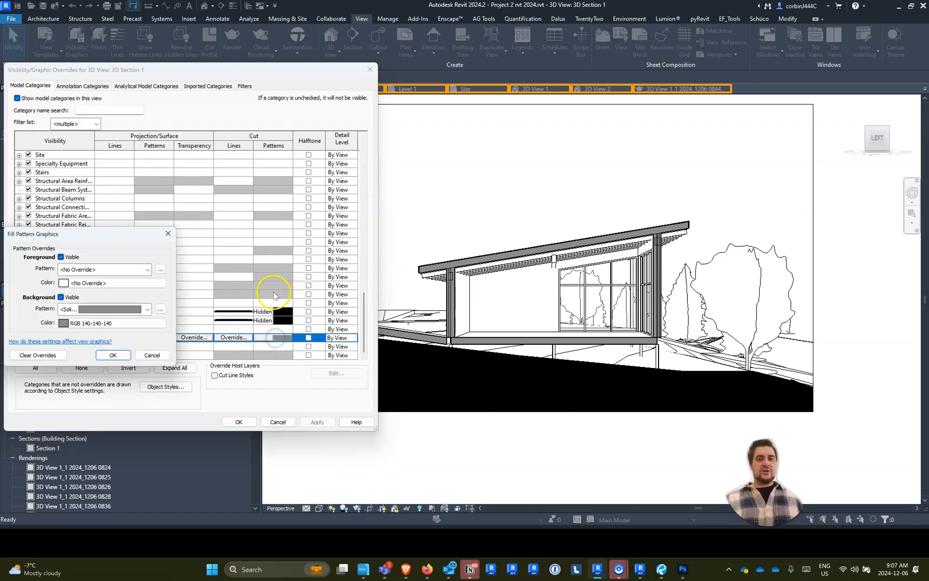
pyautogui.click(127, 305)
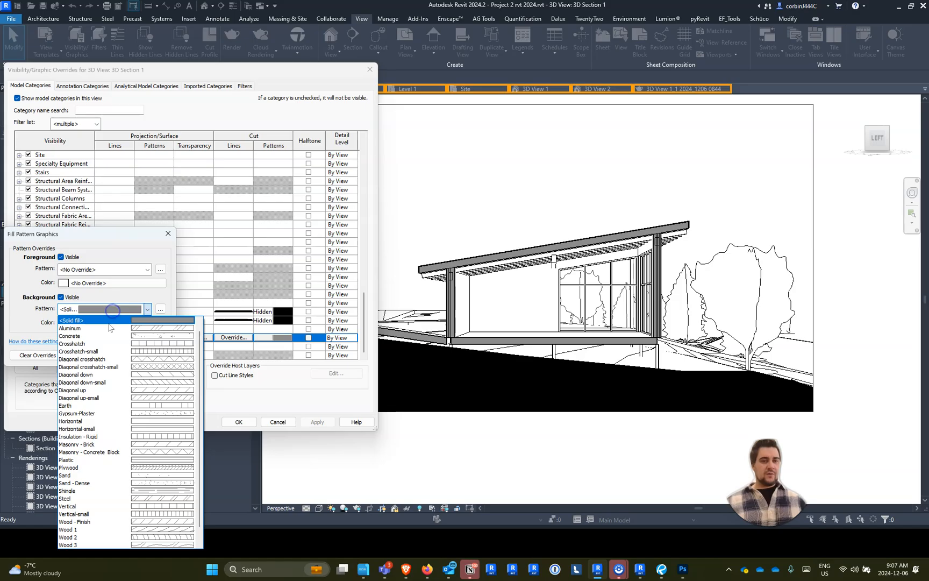
pyautogui.click(124, 306)
pyautogui.click(100, 323)
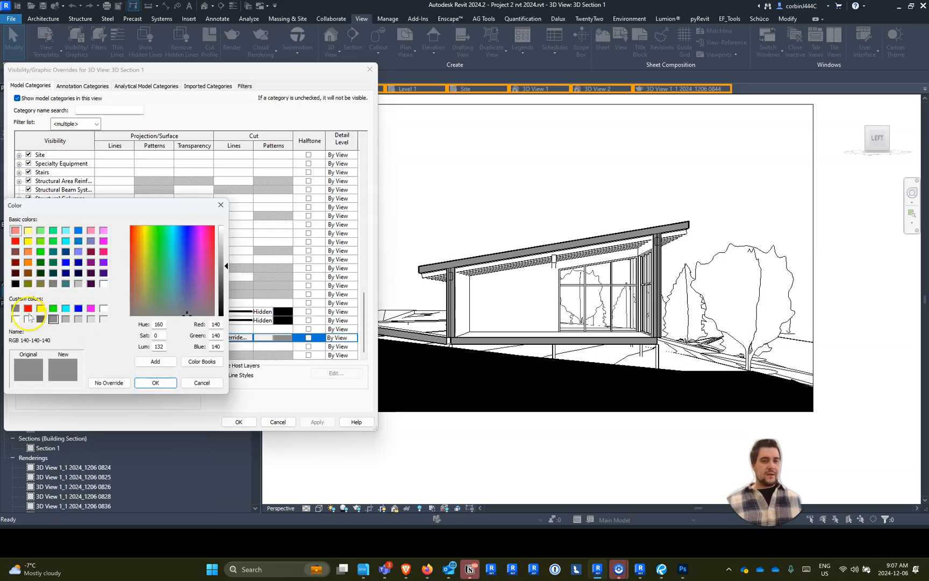
pyautogui.click(15, 284)
pyautogui.click(141, 383)
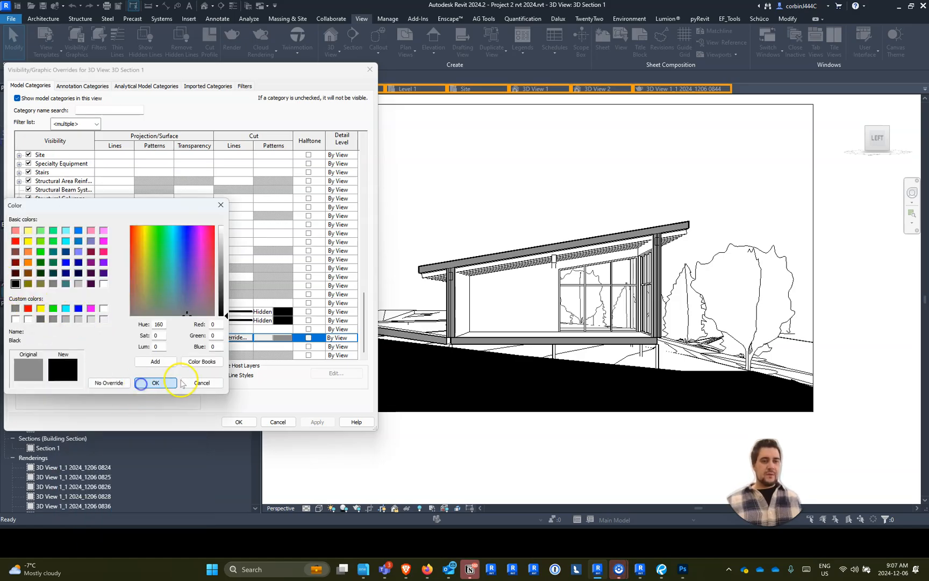
pyautogui.click(114, 356)
pyautogui.click(230, 422)
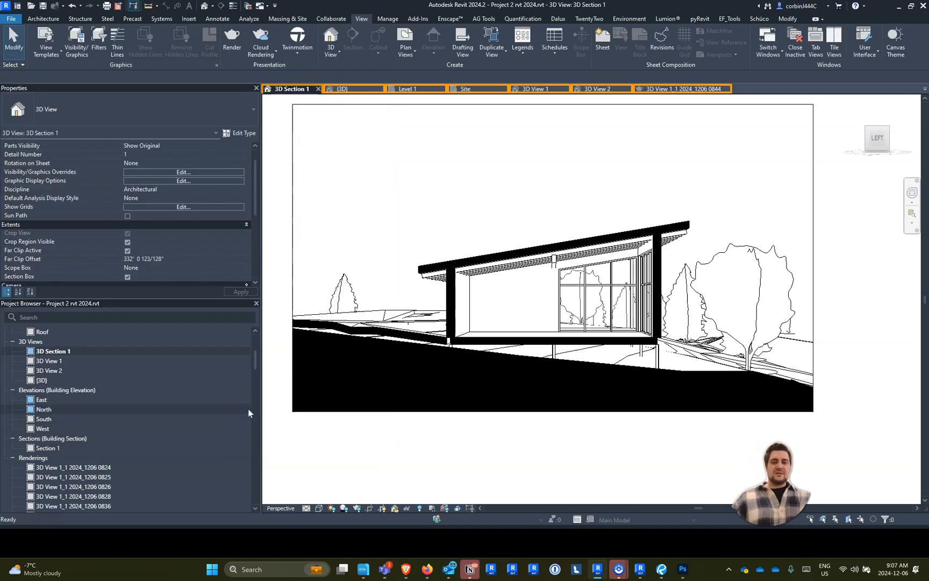
# - Export the 3D Views set from Revit as PNG images, replacing the existing line view files
pyautogui.click(11, 19)
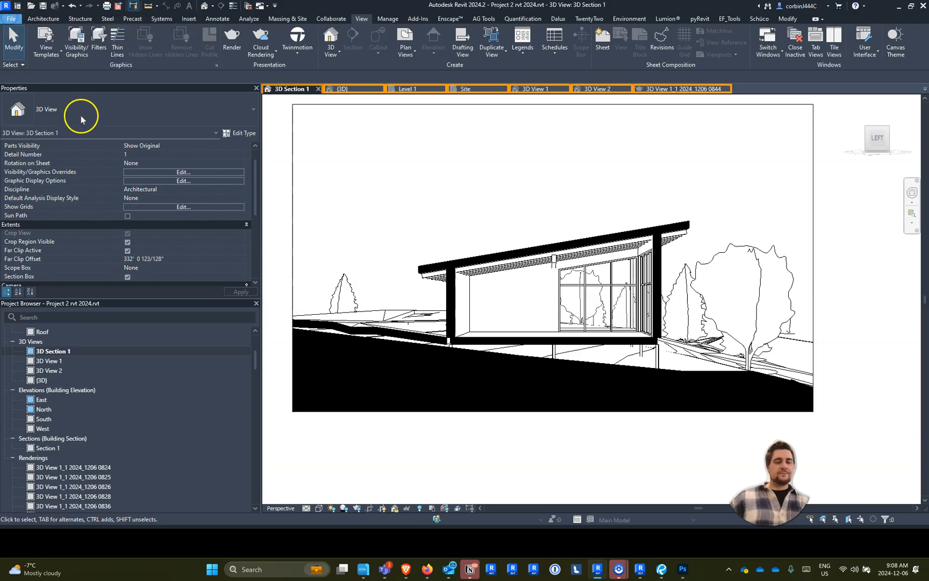
pyautogui.moveTo(61, 160)
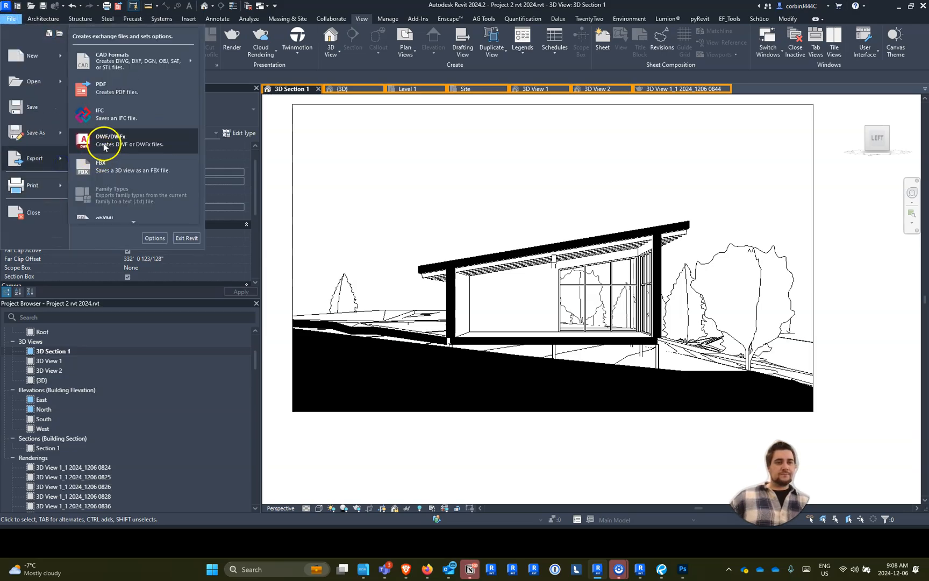
pyautogui.scroll(-5, 118, 204)
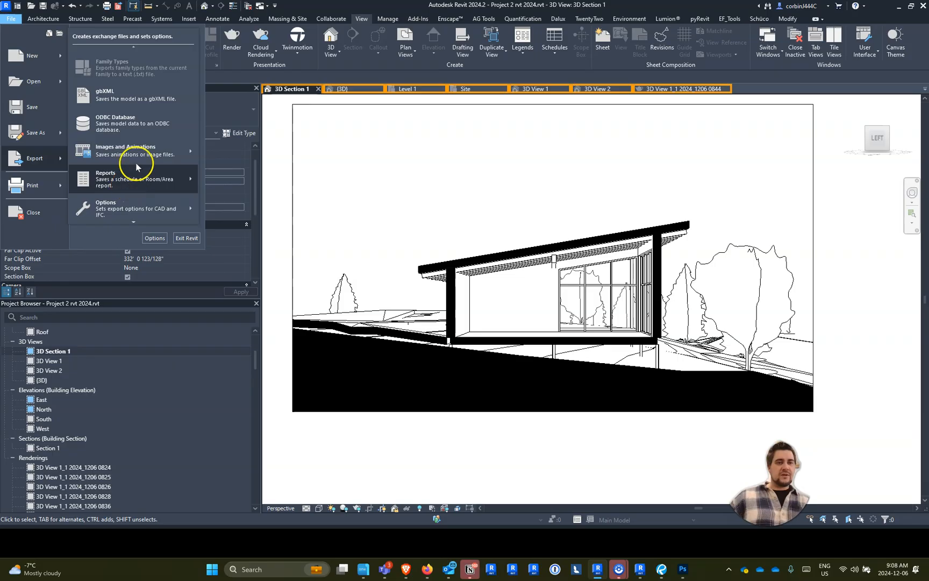
pyautogui.moveTo(166, 146)
pyautogui.click(47, 172)
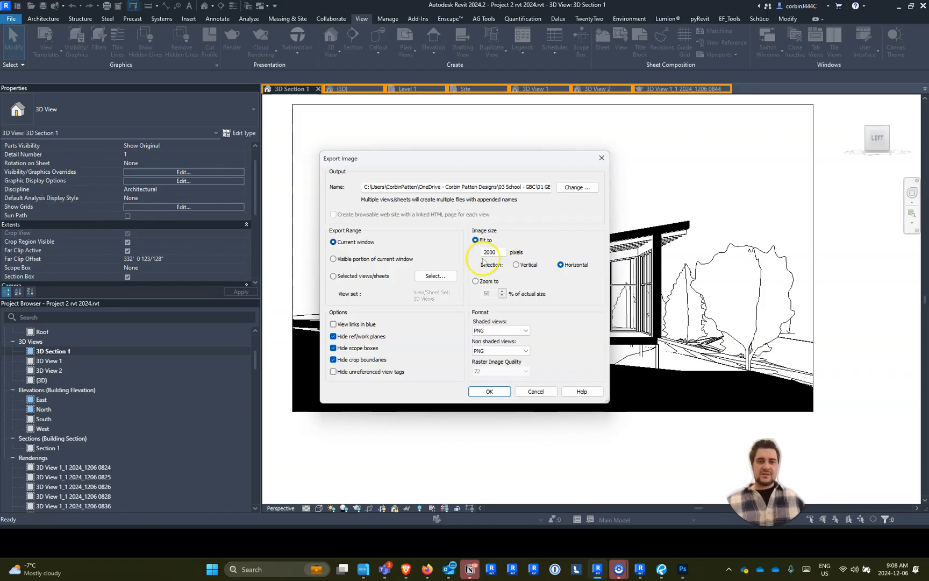
pyautogui.click(363, 277)
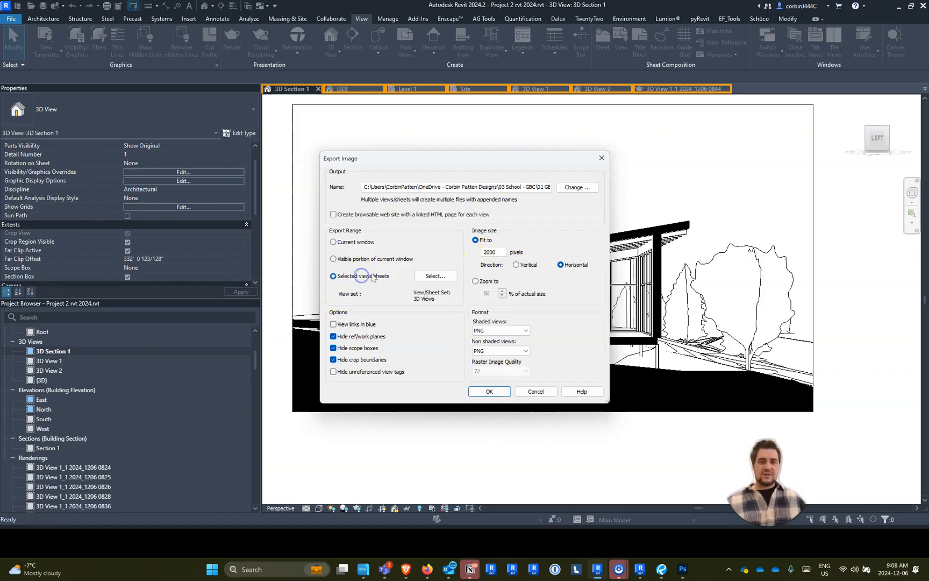
pyautogui.click(495, 392)
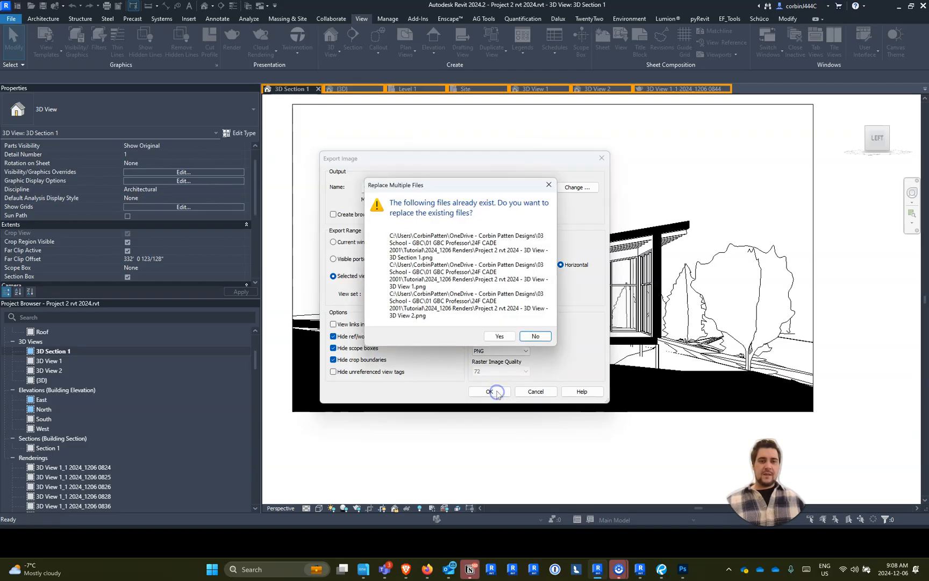
pyautogui.click(498, 335)
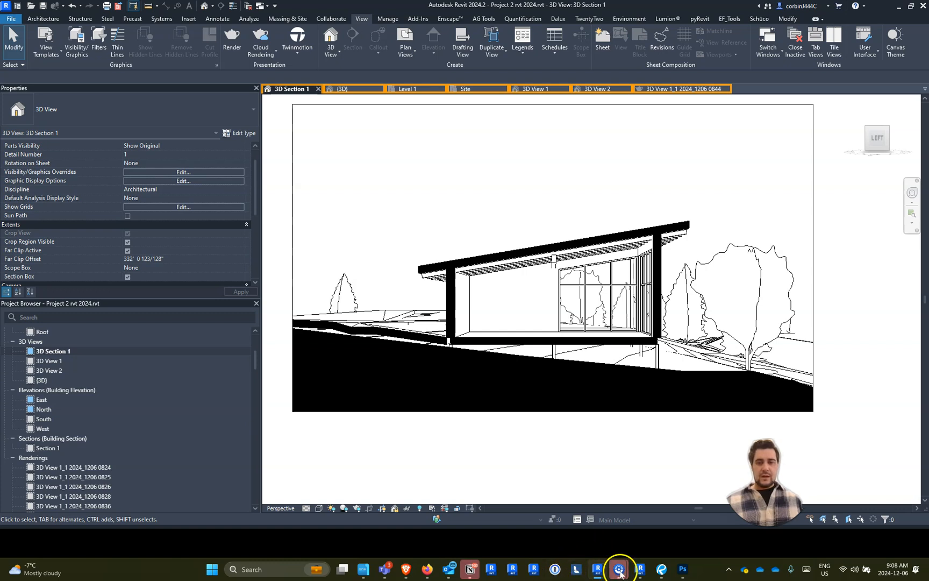
# - Place the re-exported 3D Section 1 line view PNG from the 2024_1206 Renders folder into the 3D Section 1 document in Photoshop
pyautogui.click(683, 569)
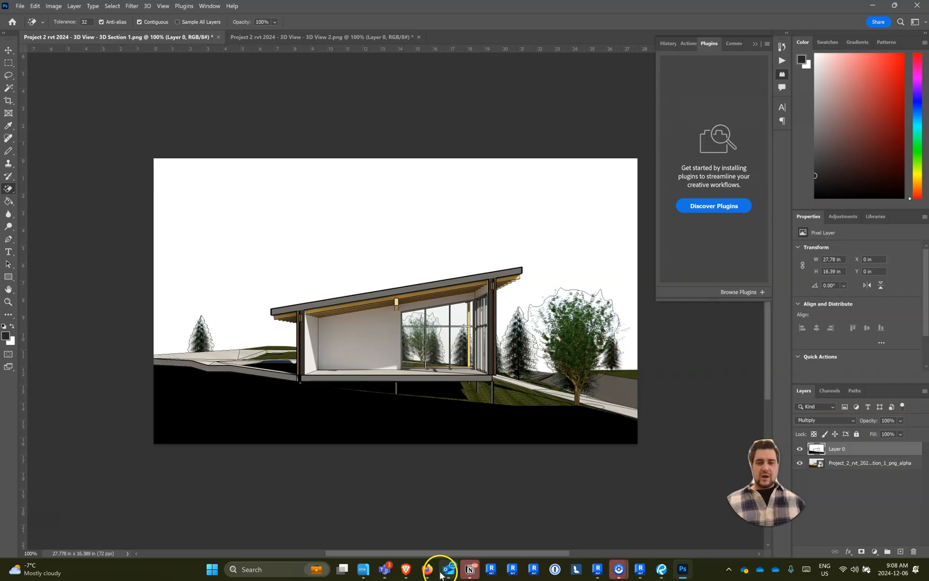
pyautogui.moveTo(659, 573)
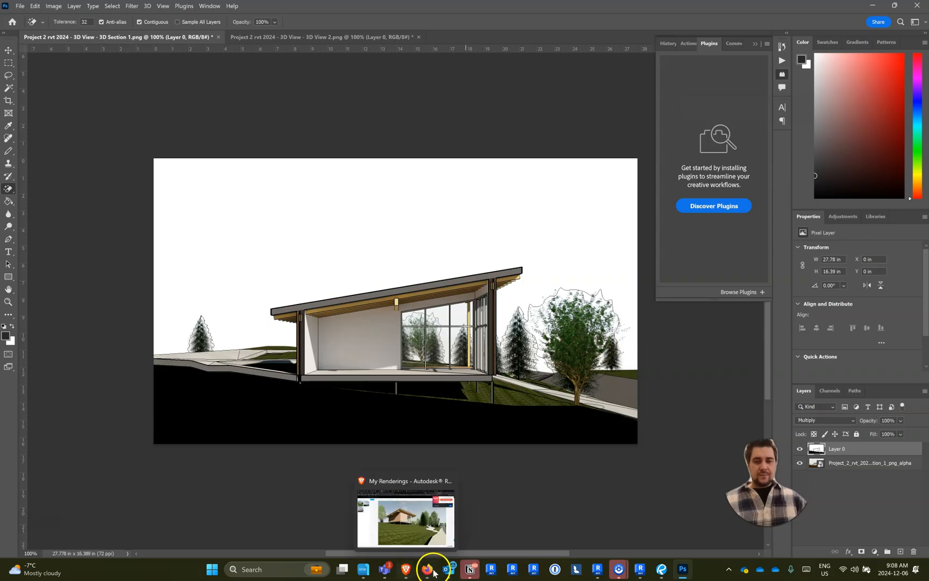
pyautogui.click(366, 571)
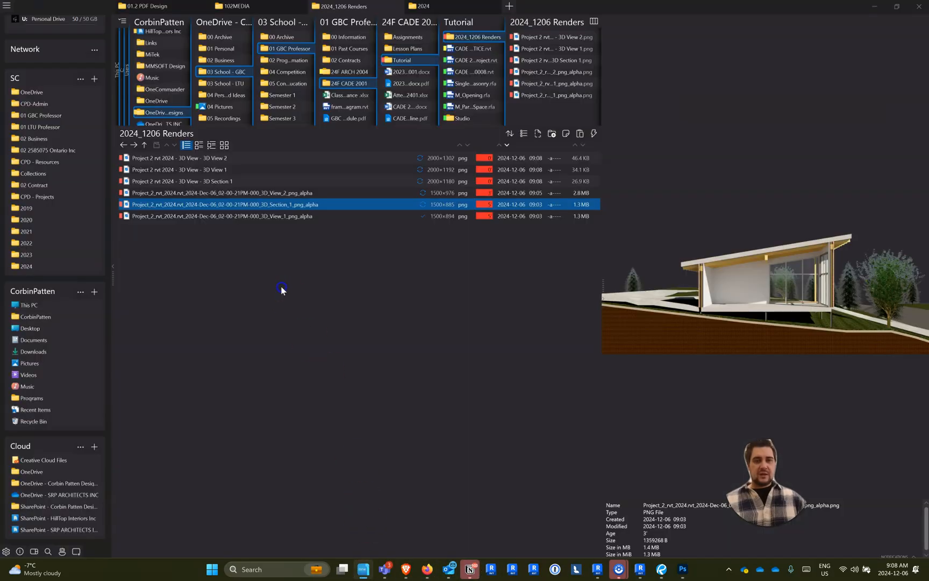
pyautogui.click(203, 170)
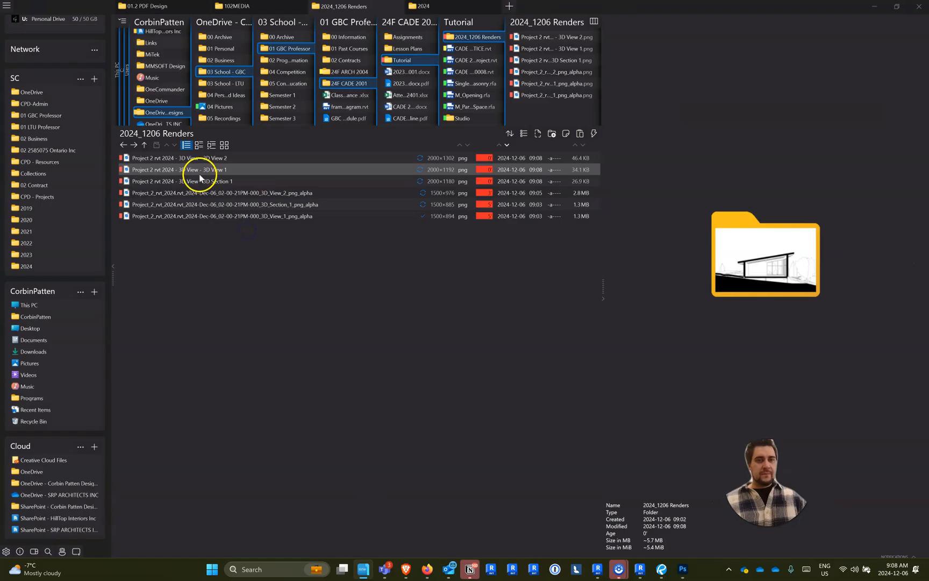
pyautogui.click(198, 181)
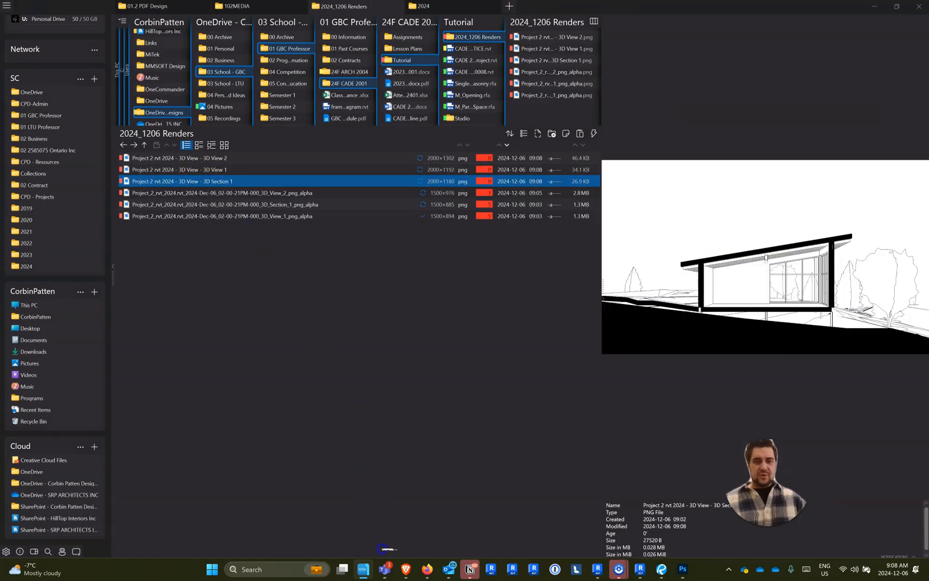
pyautogui.click(684, 569)
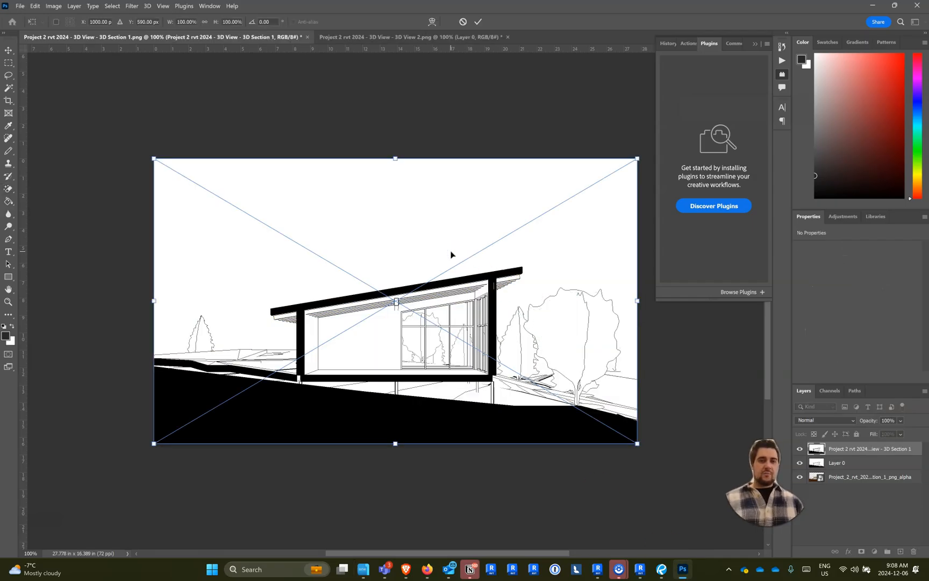
pyautogui.click(865, 458)
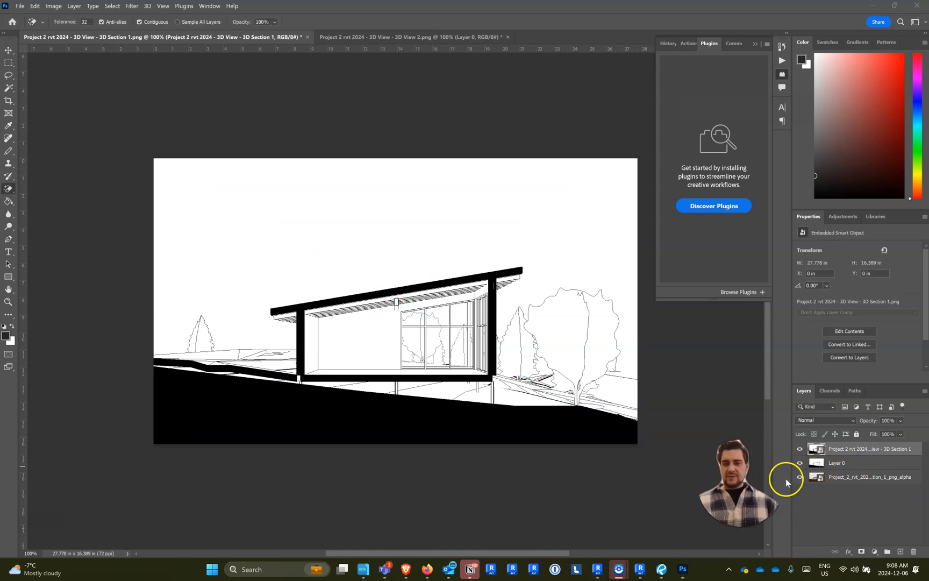
# - Hide the old line drawing layer, Layer 0, and set the newly placed line drawing's blend mode to Multiply
pyautogui.click(800, 463)
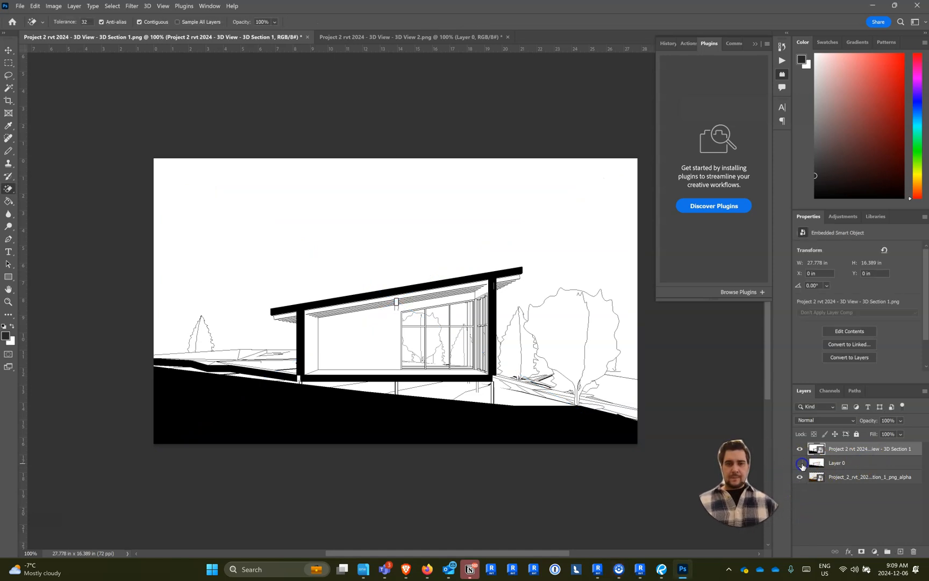
pyautogui.click(825, 420)
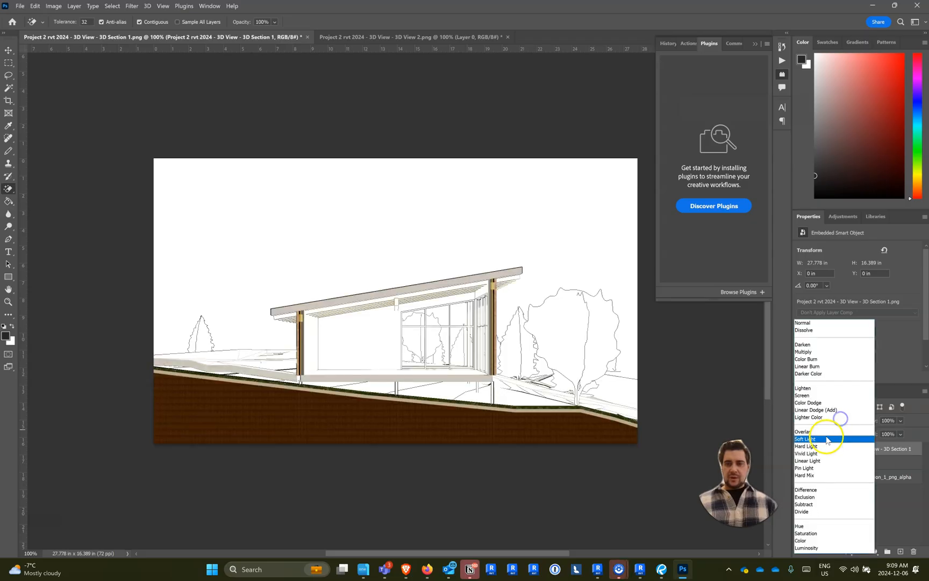
pyautogui.click(815, 353)
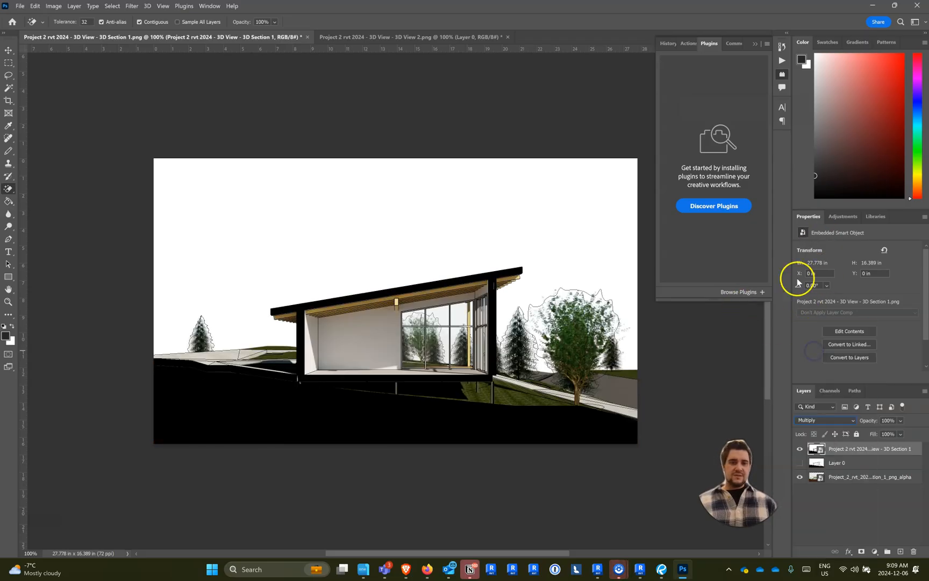
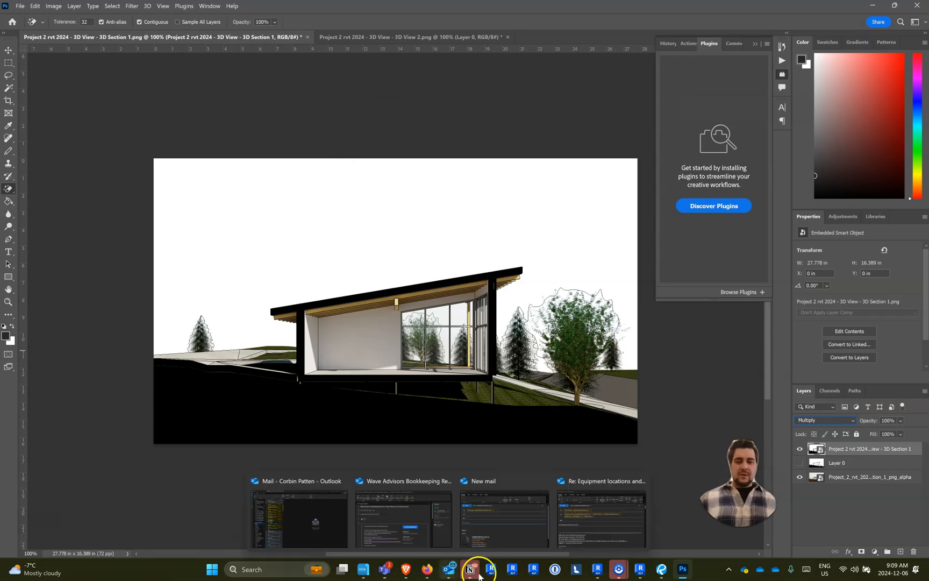
# - Switch to Revit and try to open the 3D Section 1 view in Twinmotion
pyautogui.click(598, 571)
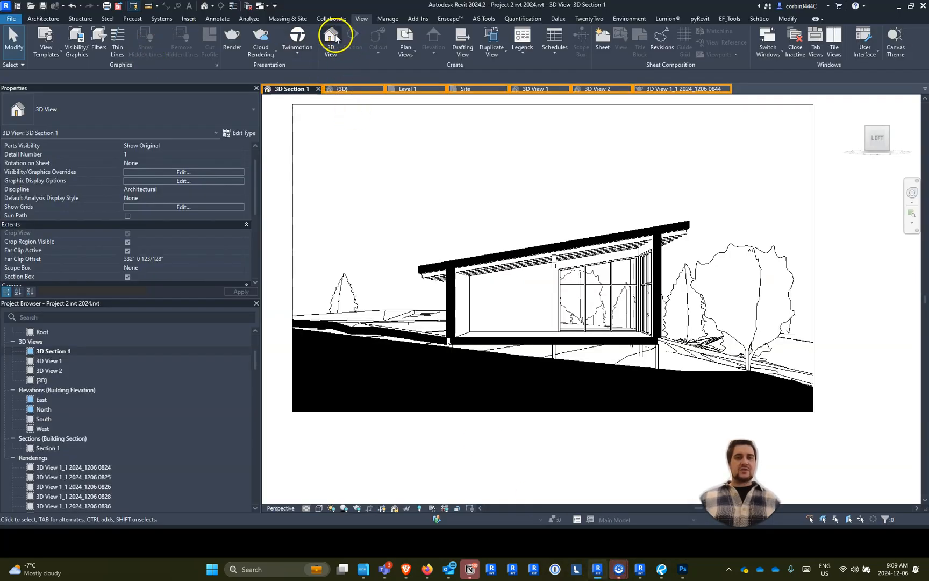
pyautogui.click(297, 40)
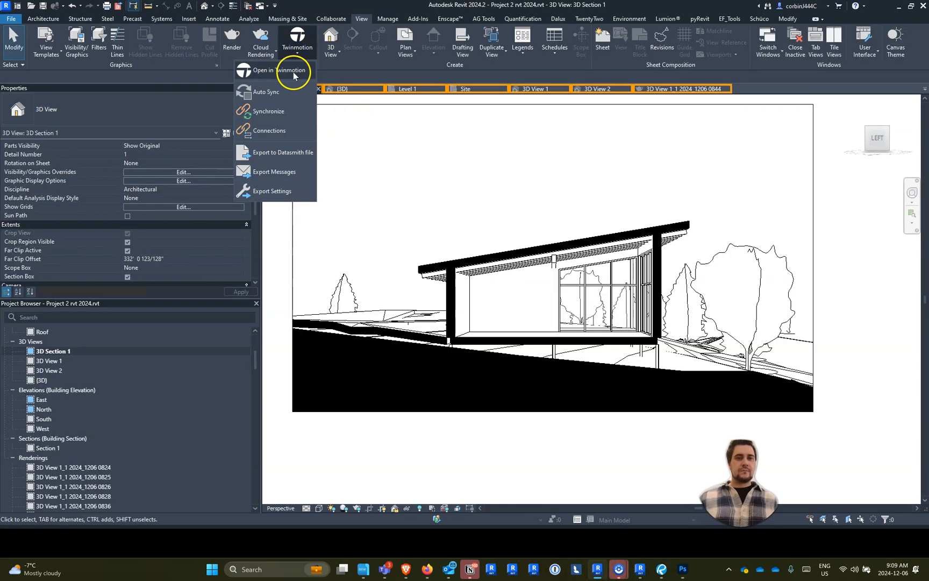
pyautogui.click(293, 73)
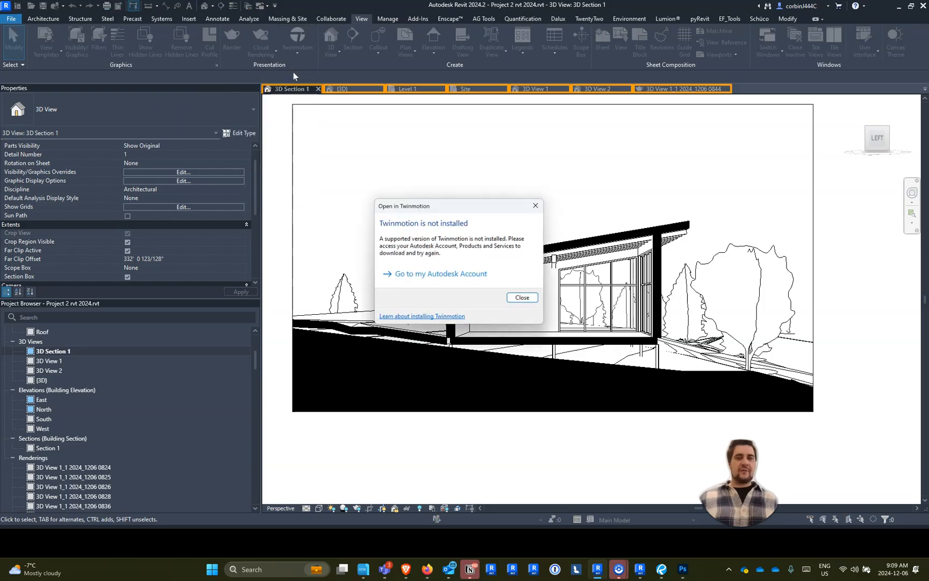
pyautogui.click(522, 299)
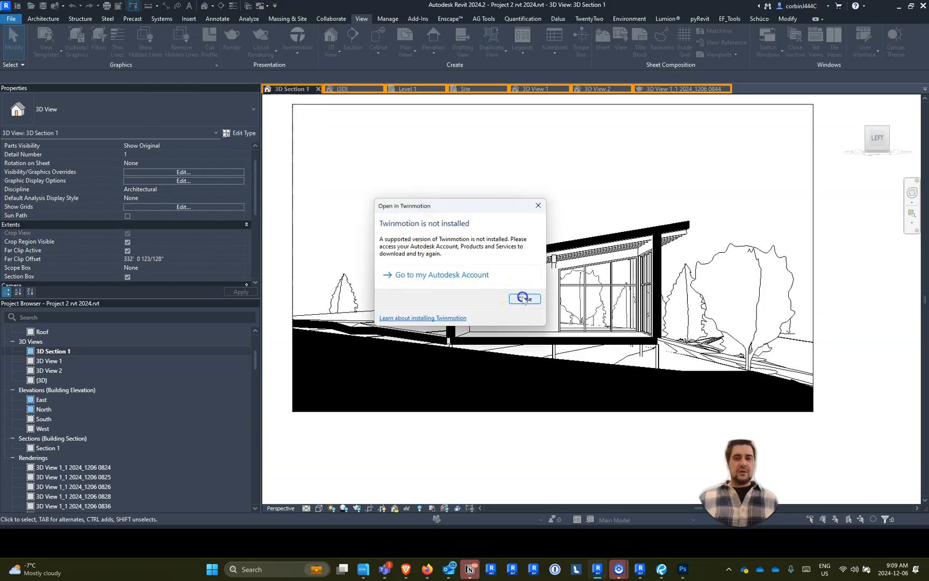
# - Search Windows for the installed Twinmotion apps and launch Twinmotion 2024.1 For Revit
pyautogui.click(298, 54)
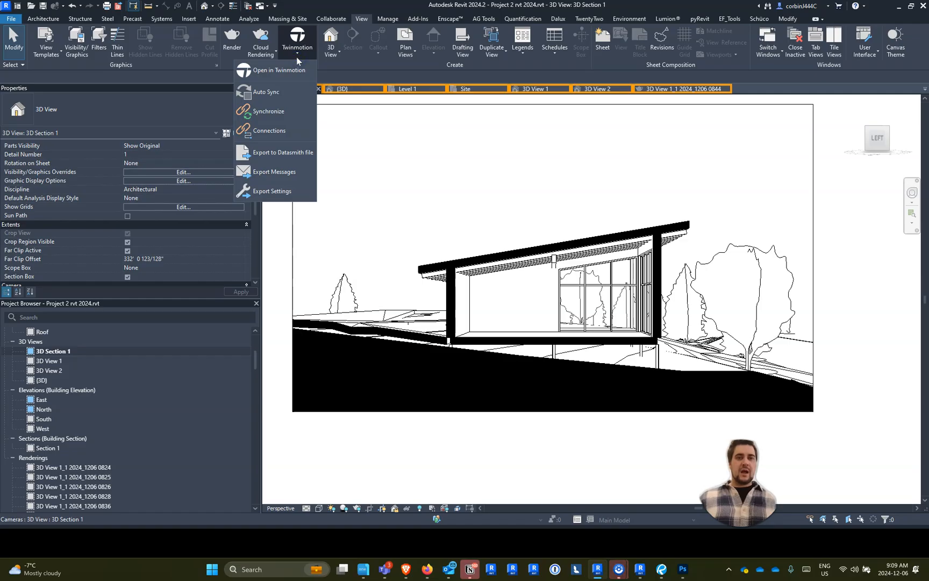
pyautogui.press('super')
pyautogui.write('t')
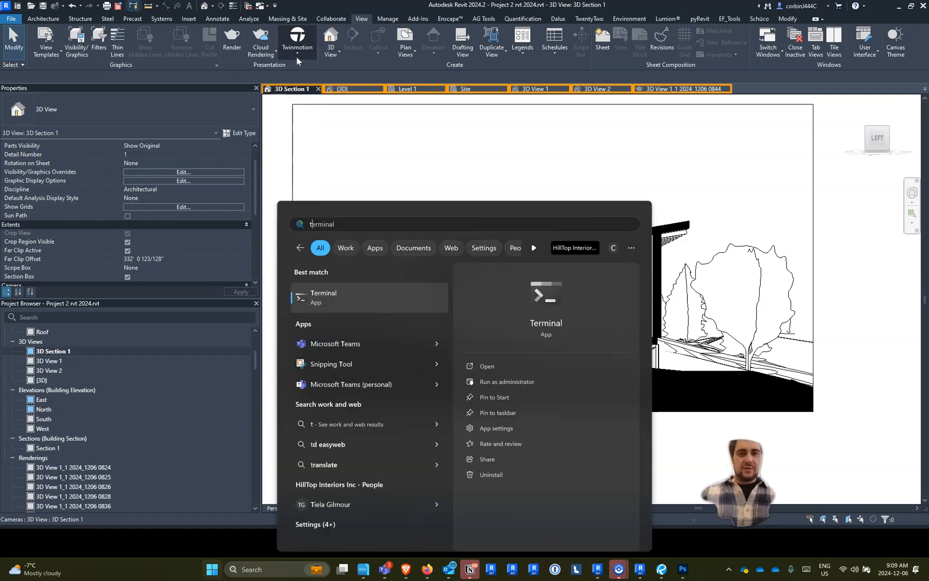
pyautogui.write('win')
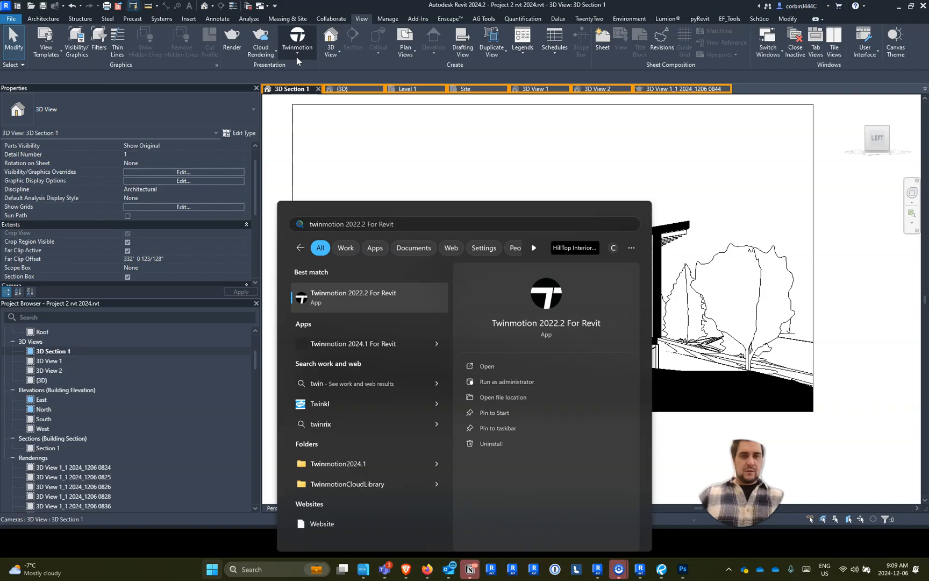
pyautogui.press('Down')
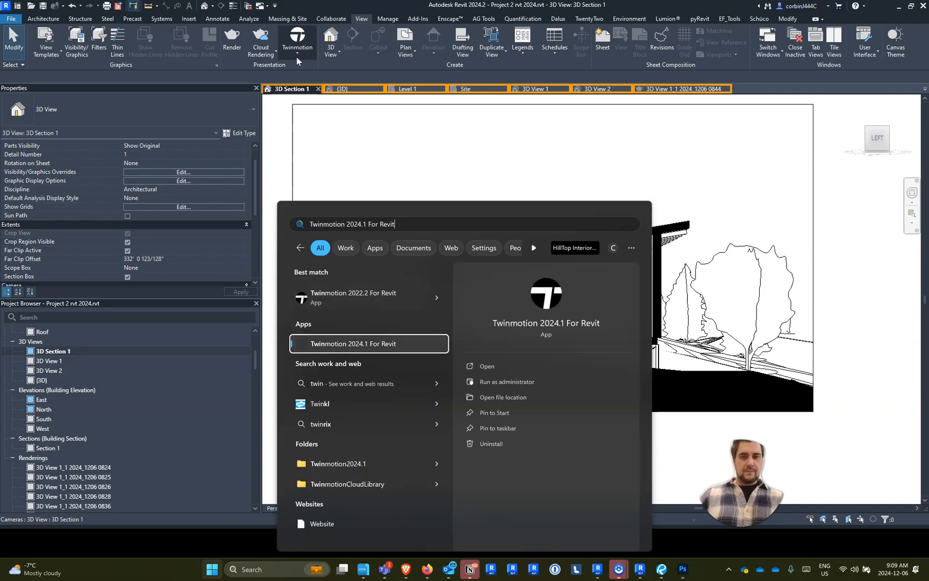
pyautogui.press('Return')
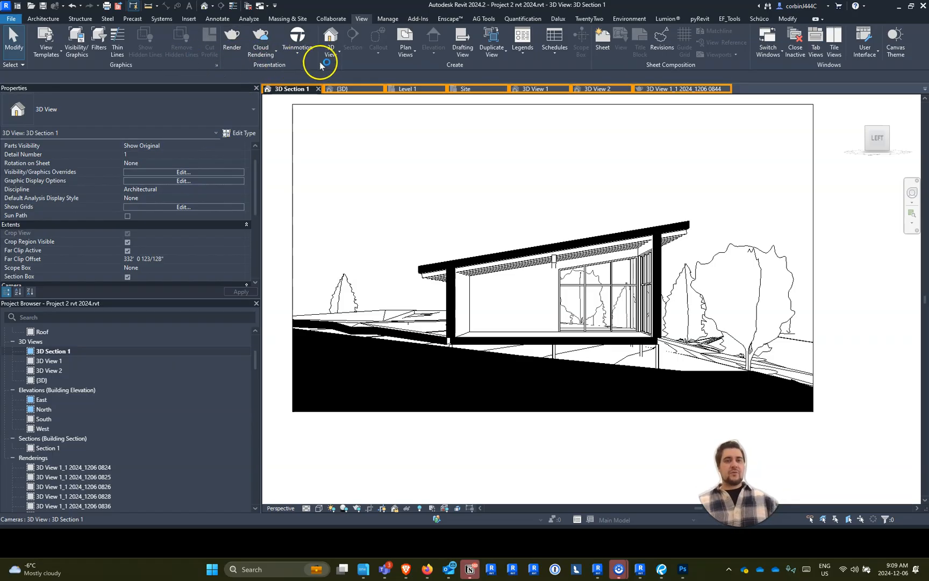
# - Start exporting Revit's {3D} view, orbited to an aerial view of the house, to a Datasmith file, allowing Twinmotion through the Windows firewall
pyautogui.click(299, 54)
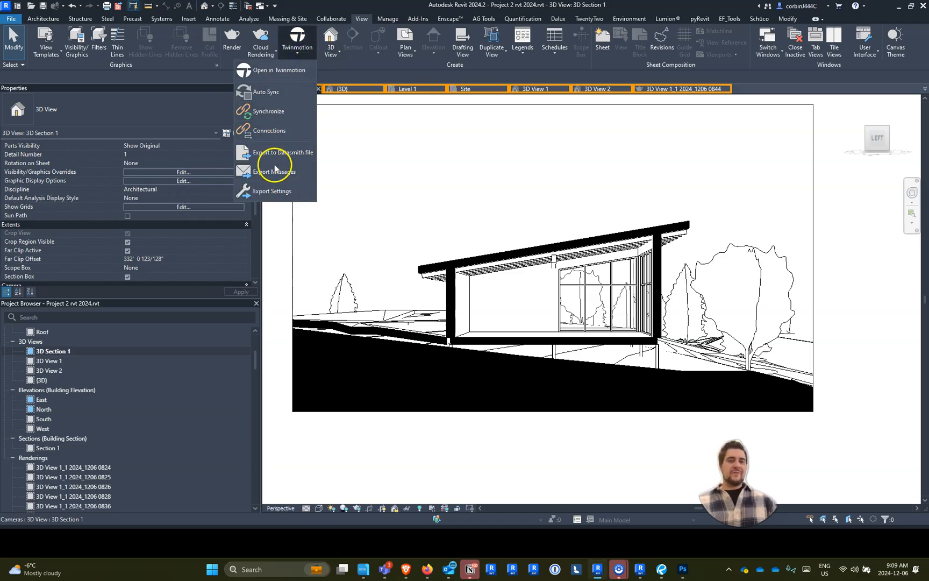
pyautogui.click(370, 88)
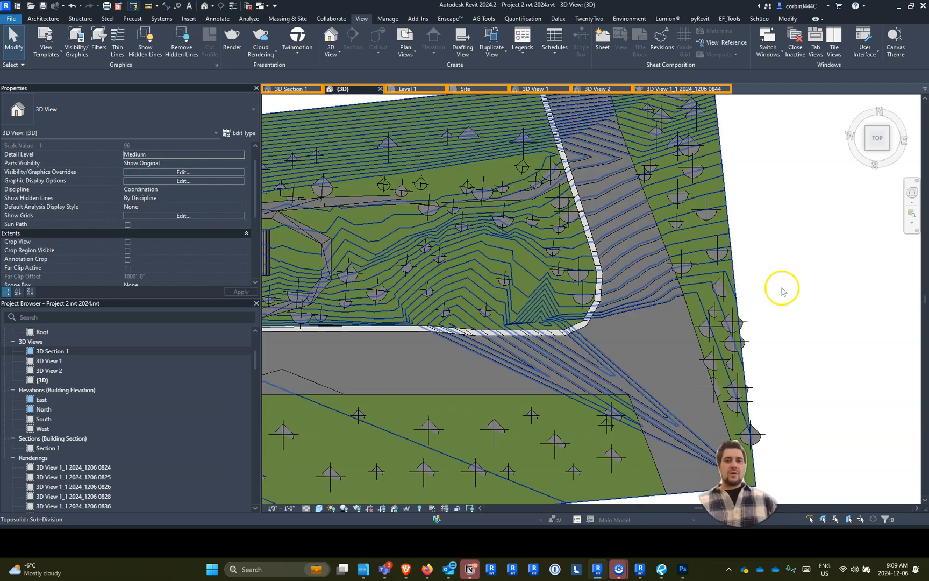
pyautogui.scroll(-5, 779, 286)
pyautogui.keyDown('shift'); pyautogui.moveTo(714, 272); pyautogui.dragTo(773, 255, button='middle'); pyautogui.keyUp('shift')
pyautogui.scroll(5, 451, 308)
pyautogui.keyDown('shift'); pyautogui.moveTo(486, 345); pyautogui.dragTo(487, 280, button='middle'); pyautogui.keyUp('shift')
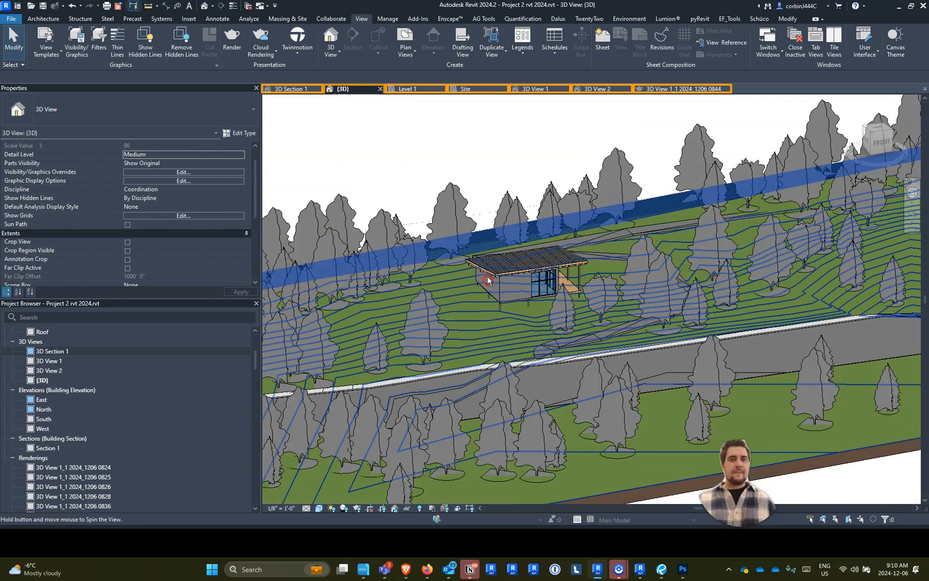
pyautogui.click(296, 44)
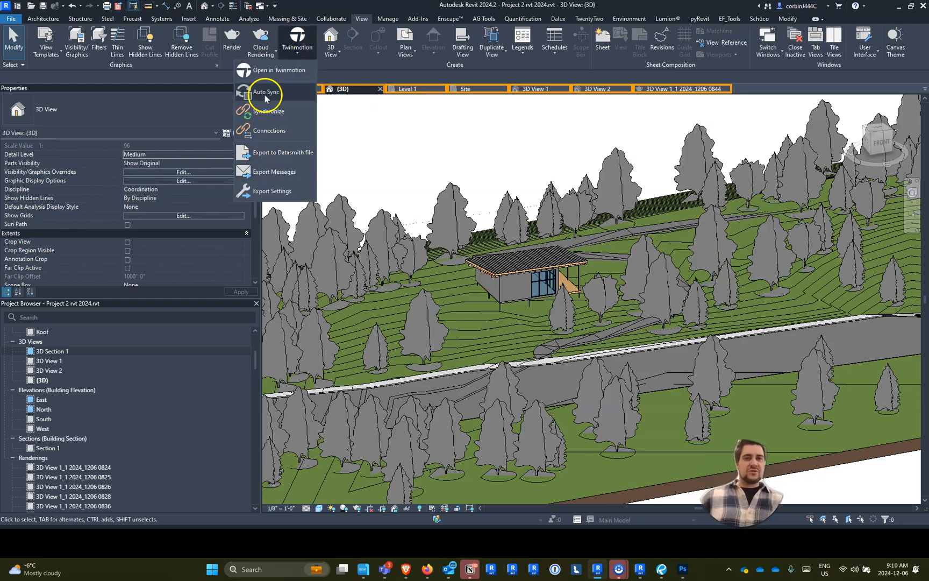
pyautogui.click(284, 154)
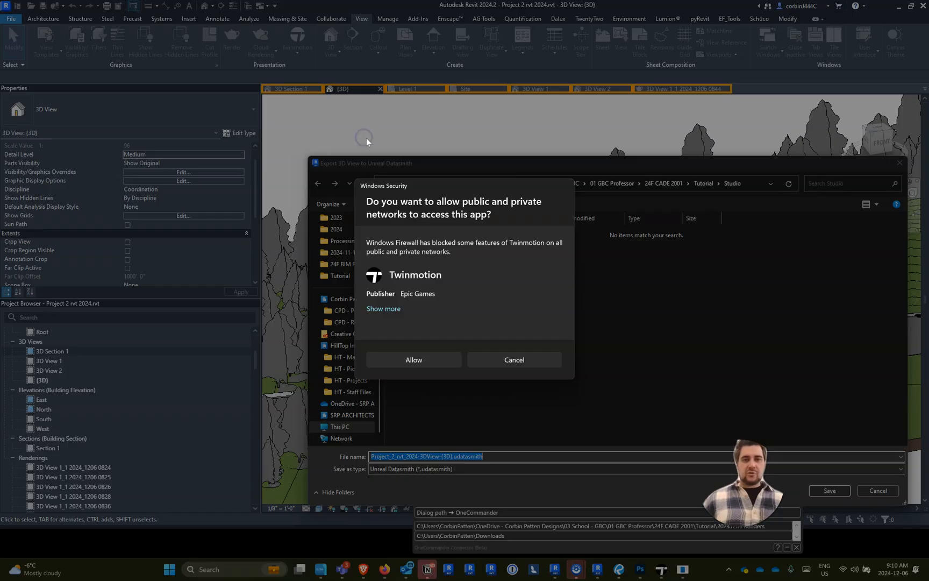
pyautogui.click(430, 364)
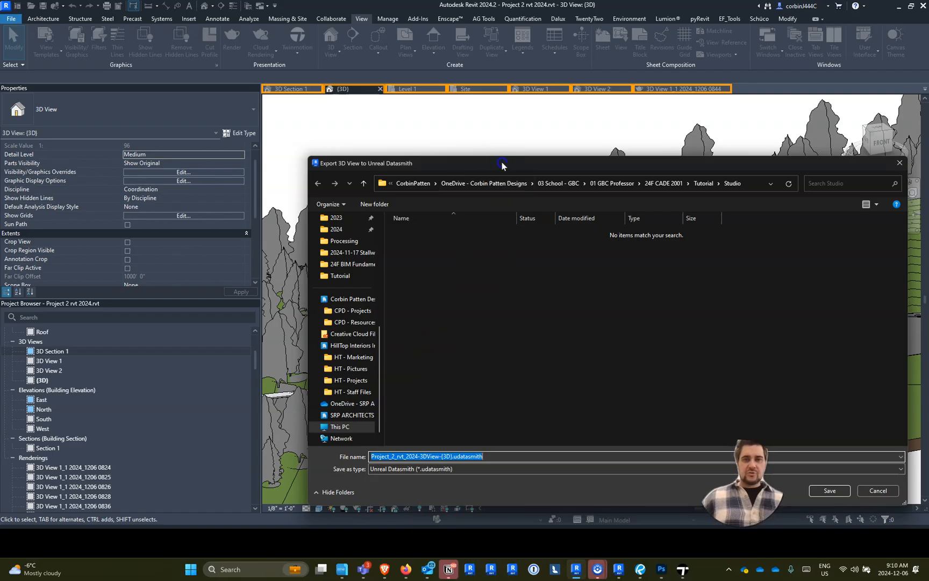
pyautogui.moveTo(503, 165); pyautogui.dragTo(330, 122)
# - Switch to Photoshop and save the 3D Section 1 document as a PSD in the 2024_1206 Renders folder
pyautogui.click(655, 559)
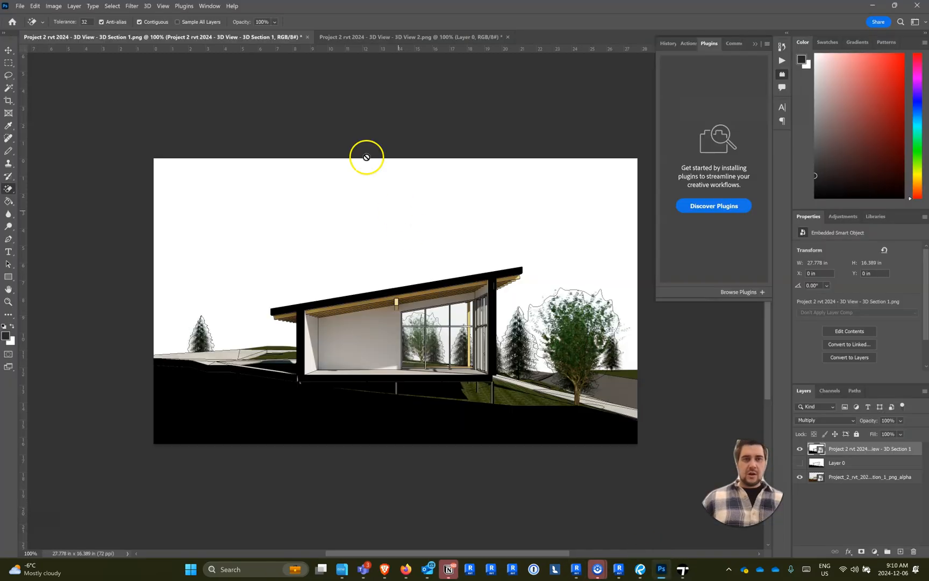
pyautogui.rightClick(103, 37)
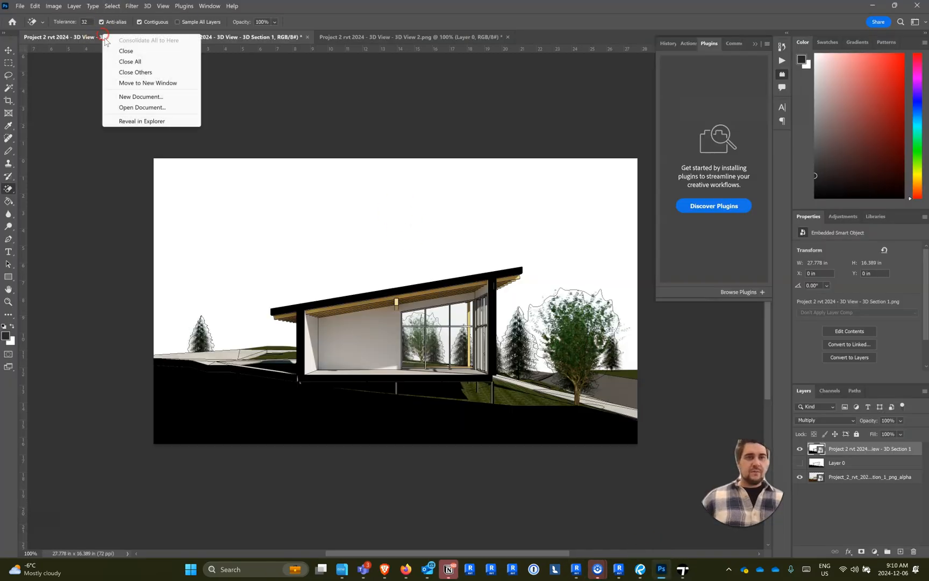
pyautogui.click(22, 6)
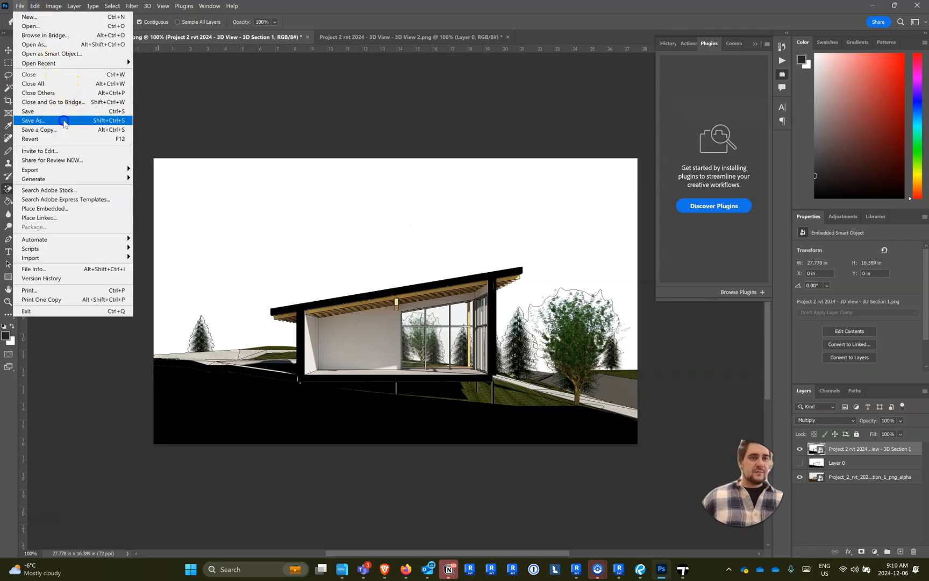
pyautogui.click(64, 121)
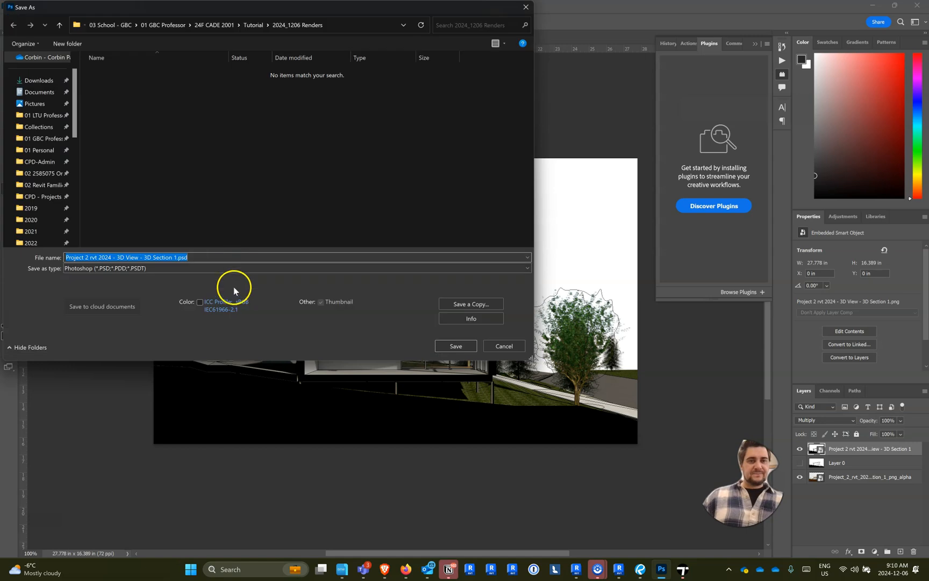
pyautogui.click(457, 345)
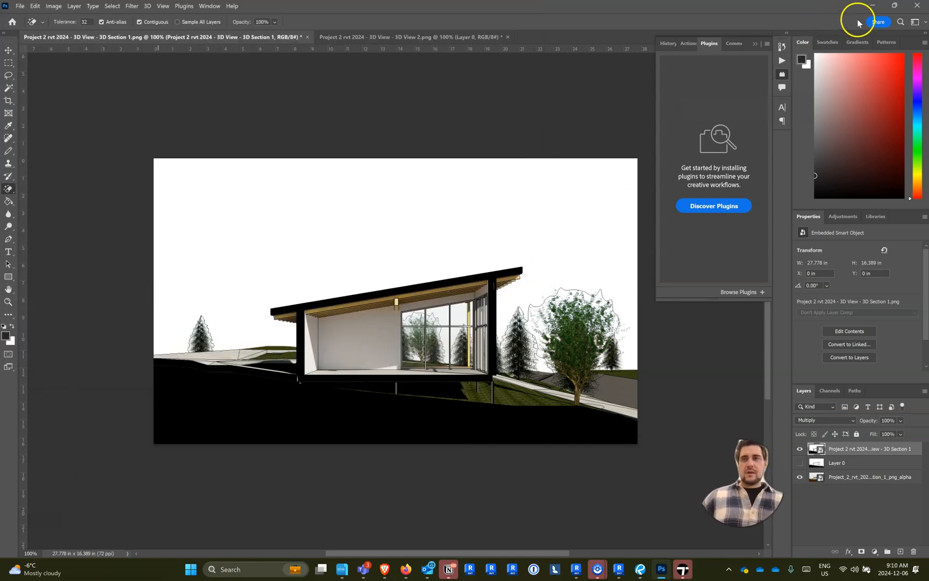
# - Quit Photoshop without saving the changes to the 3D View 2 document
pyautogui.click(916, 7)
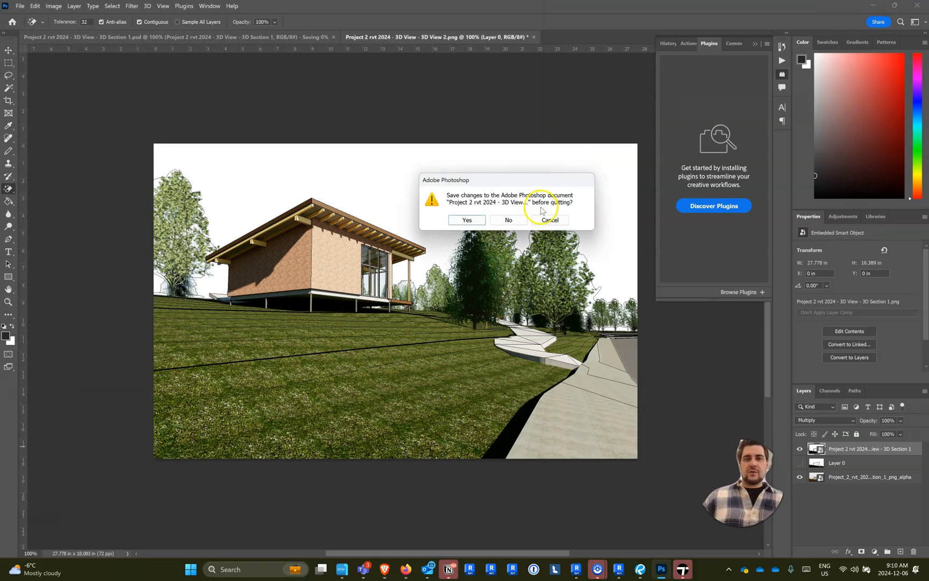
pyautogui.click(514, 219)
pyautogui.click(522, 225)
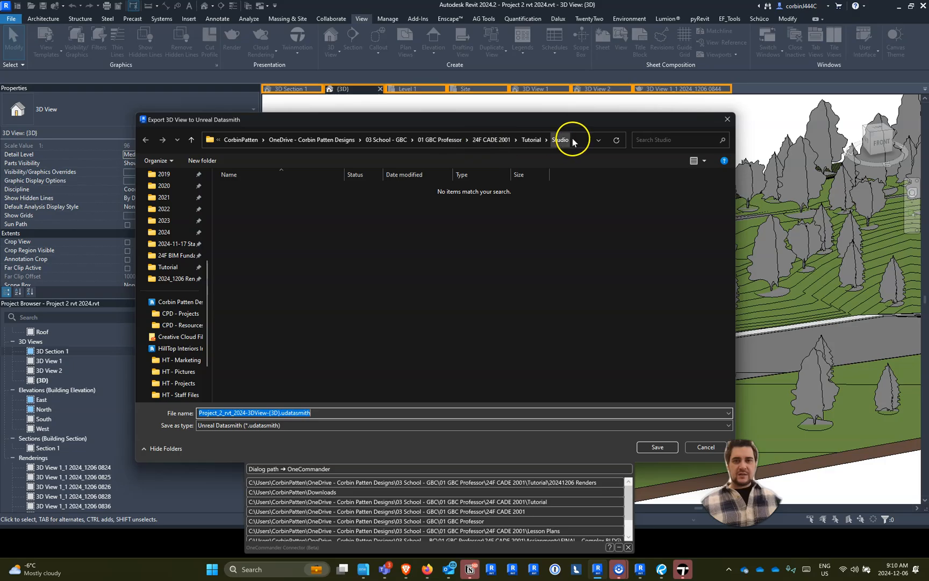
# - Save the Datasmith export as Project_2_rvt_2024-3DView-{3D}.udatasmith in the Studio folder, and start a new scene in Twinmotion
pyautogui.click(646, 448)
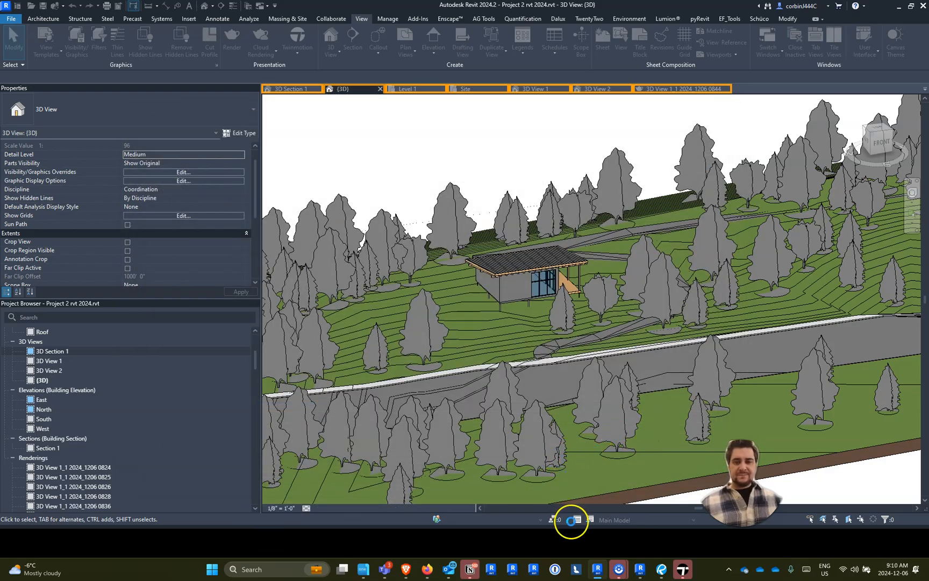
pyautogui.click(682, 569)
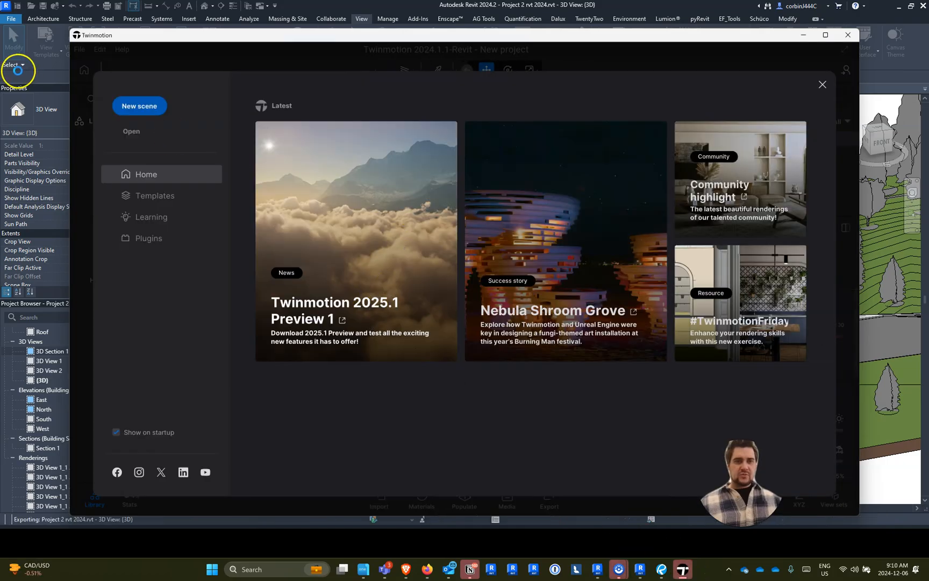
pyautogui.click(136, 107)
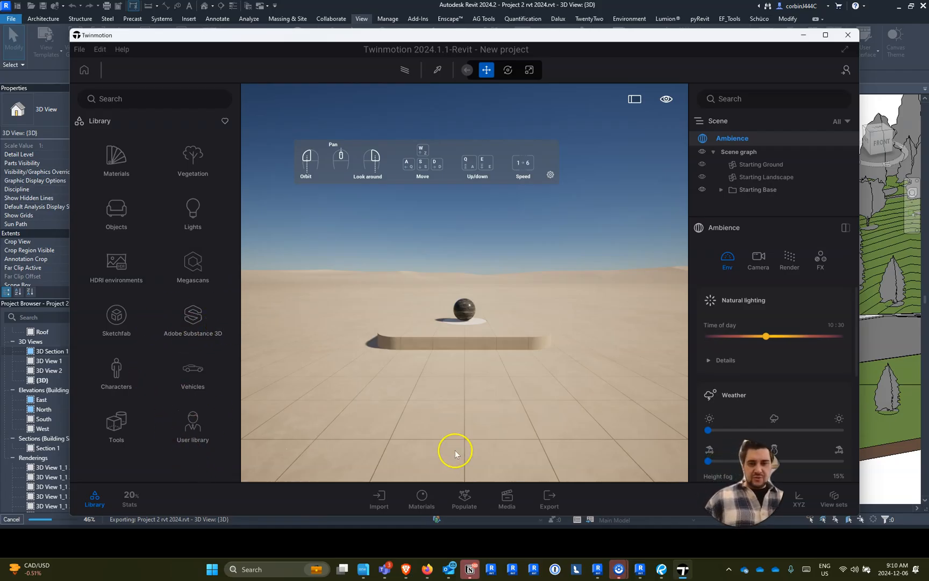
# - Import Project_2_rvt_2024-3DView-{3D}.udatasmith from the 24F CADE 2001 Tutorial Studio folder into the Twinmotion scene as geometry
pyautogui.click(378, 495)
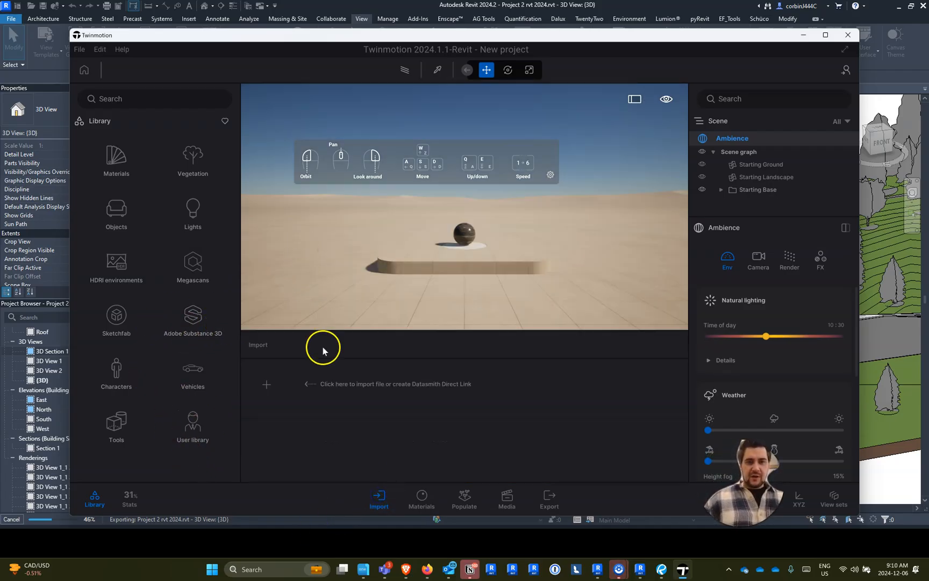
pyautogui.click(268, 384)
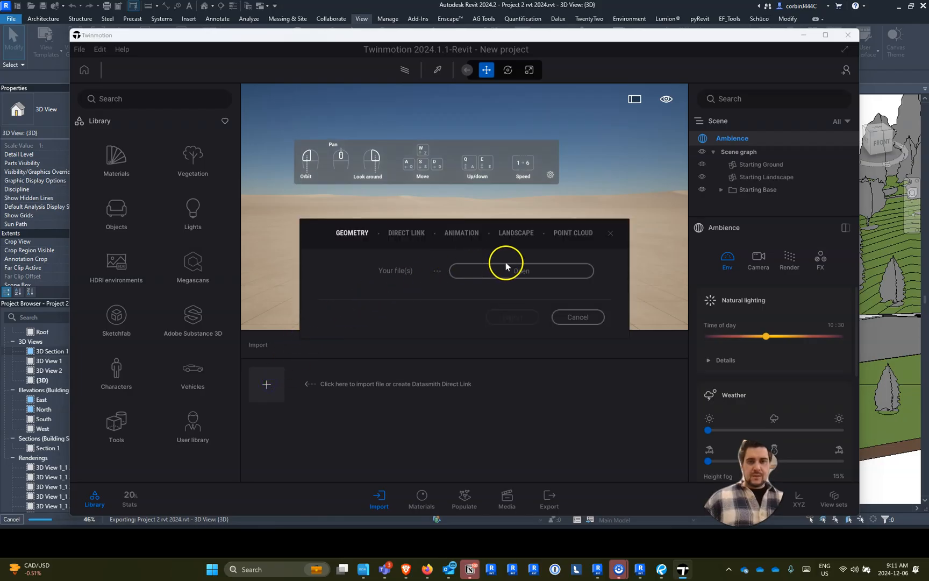
pyautogui.click(507, 270)
pyautogui.click(504, 271)
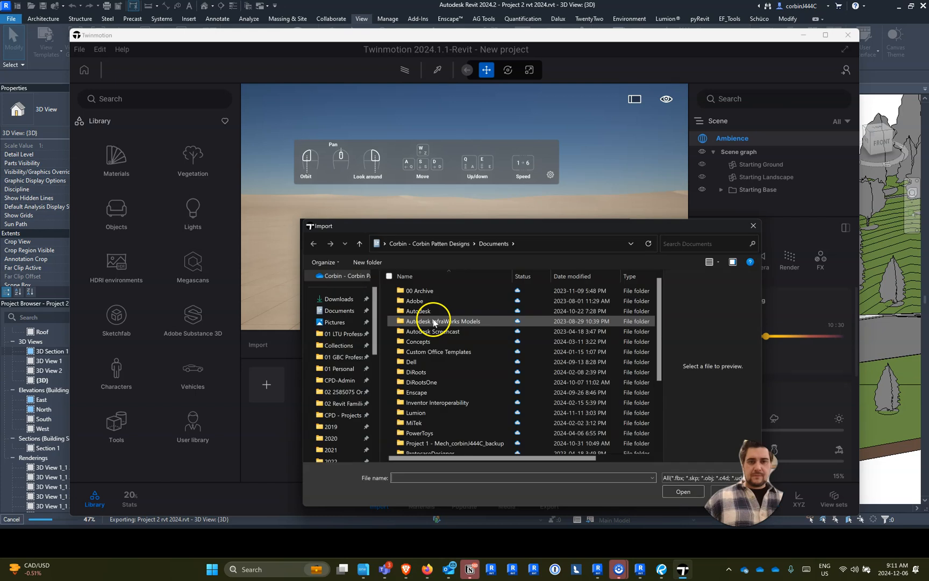
pyautogui.click(352, 359)
pyautogui.click(437, 331)
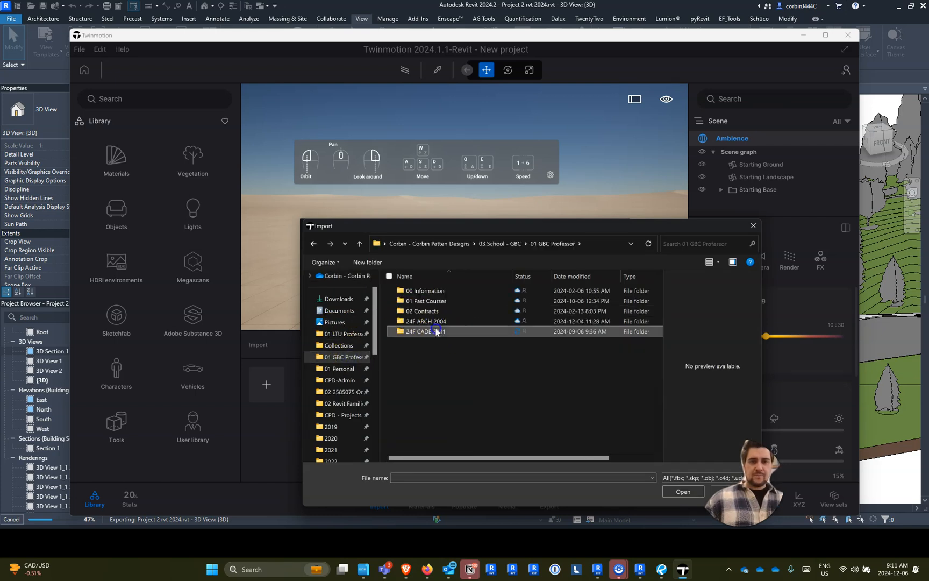
pyautogui.doubleClick(437, 331)
pyautogui.doubleClick(423, 310)
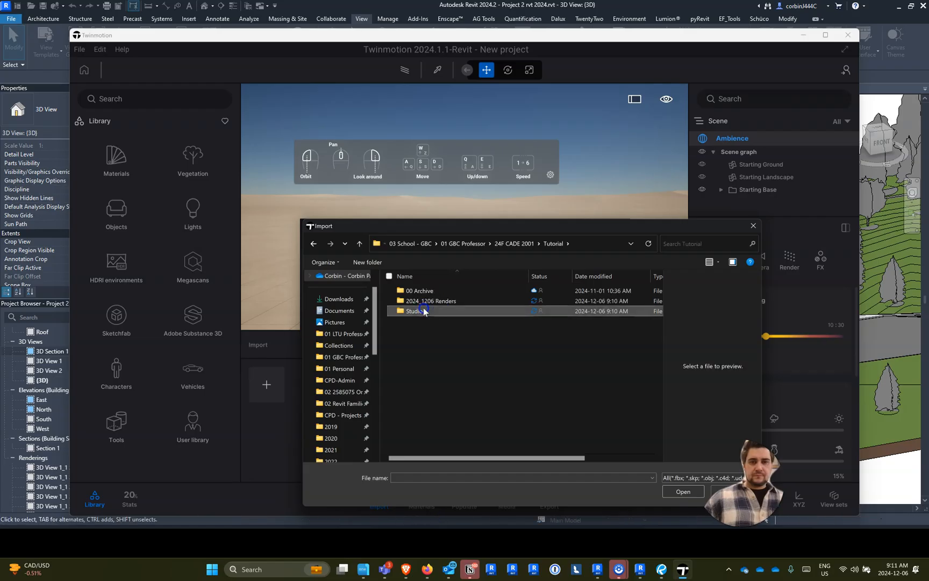
pyautogui.doubleClick(423, 310)
pyautogui.click(430, 301)
pyautogui.click(675, 492)
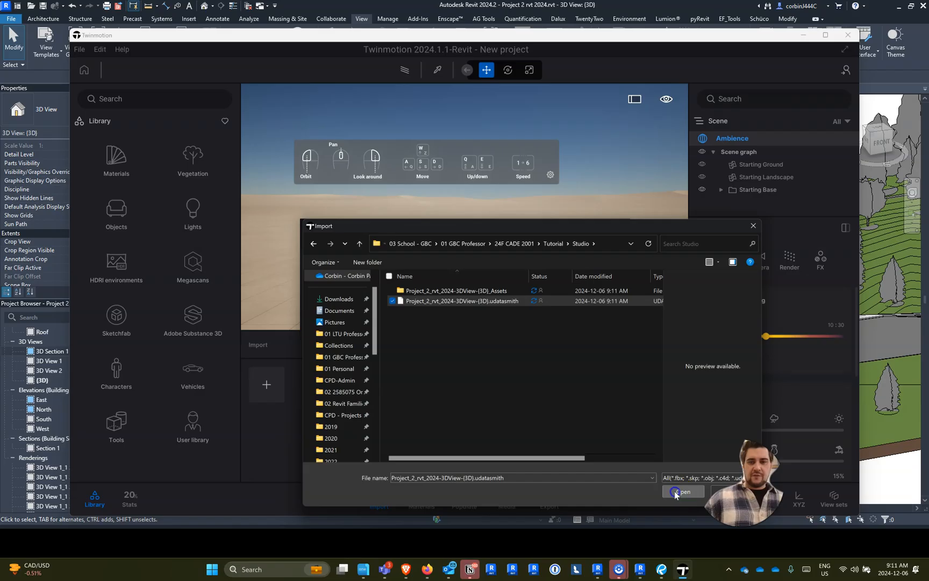
pyautogui.click(511, 342)
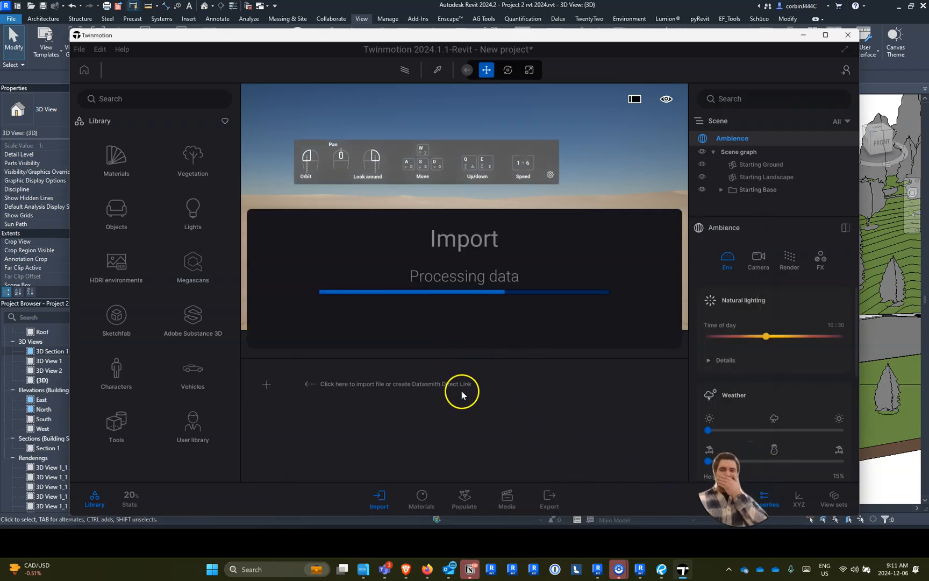
# - Select the brick exterior wall beside the glazed opening of the imported house and move it slightly upward
pyautogui.scroll(-10, 436, 234)
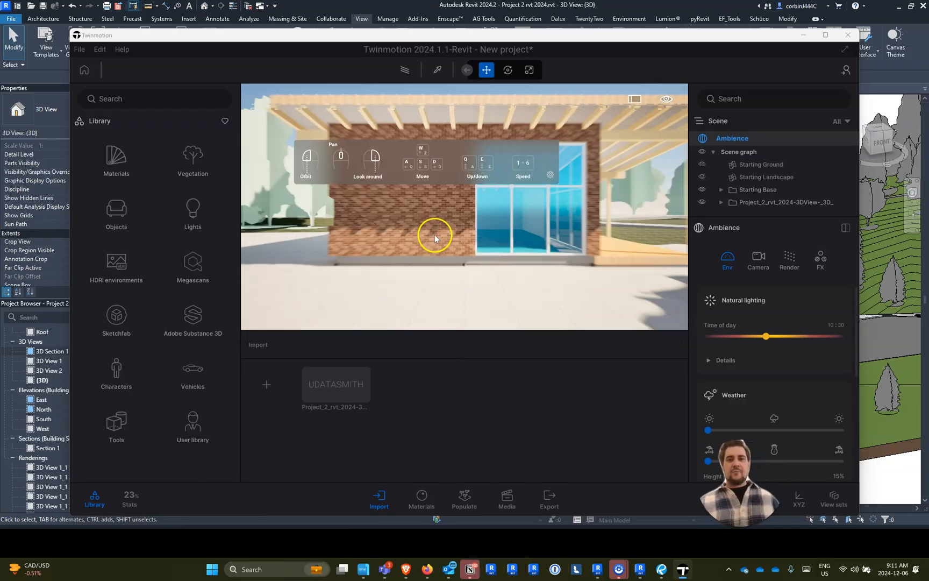
pyautogui.moveTo(365, 242); pyautogui.dragTo(516, 264)
pyautogui.scroll(4, 364, 216)
pyautogui.moveTo(364, 217); pyautogui.dragTo(158, 172)
pyautogui.press('w')
pyautogui.click(437, 245)
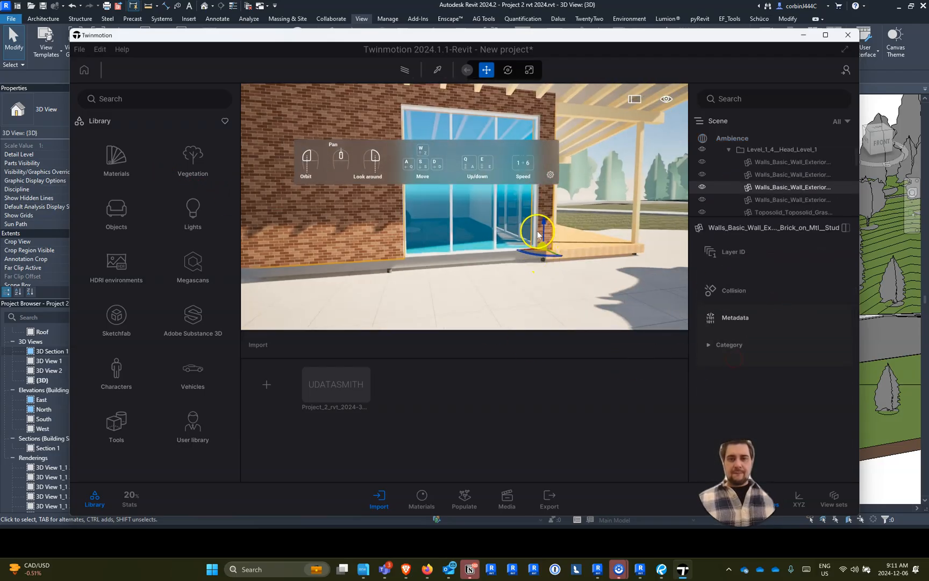
pyautogui.moveTo(542, 206)
pyautogui.mouseDown()
pyautogui.moveTo(543, 194)
pyautogui.moveTo(534, 200)
pyautogui.mouseUp()
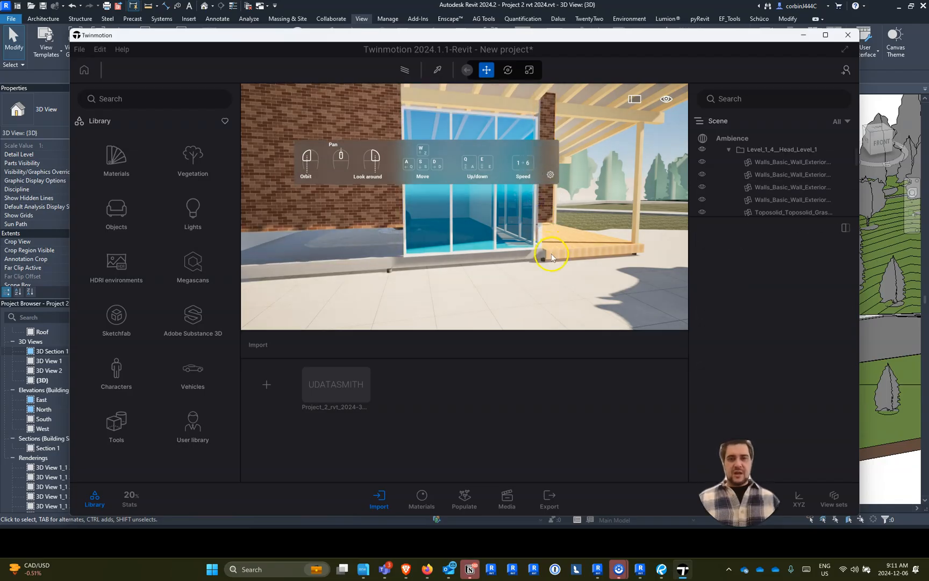
# - Select the Starting Ground plane and move it down below the imported Revit terrain
pyautogui.press('s')
pyautogui.moveTo(434, 272); pyautogui.dragTo(492, 358)
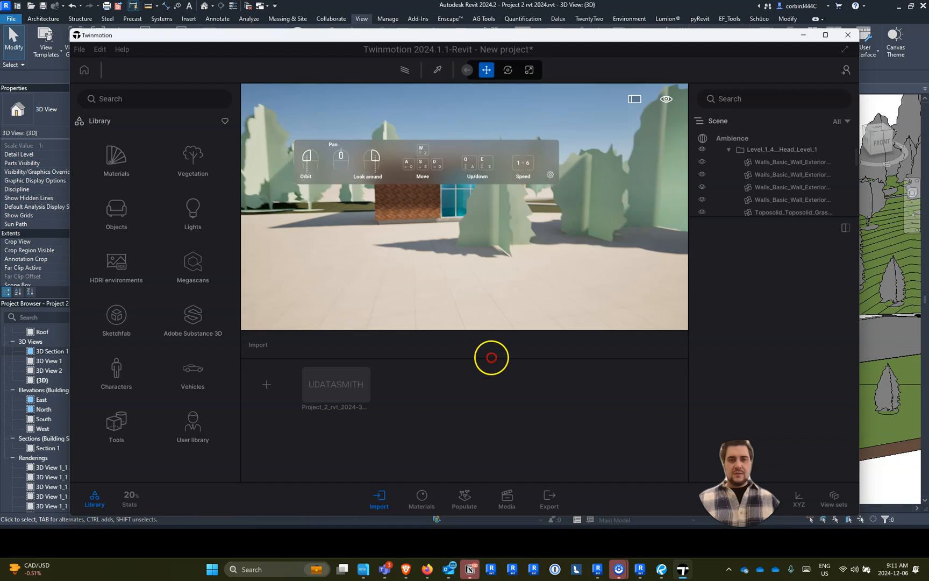
pyautogui.moveTo(492, 358); pyautogui.dragTo(544, 382, button='right')
pyautogui.click(393, 268)
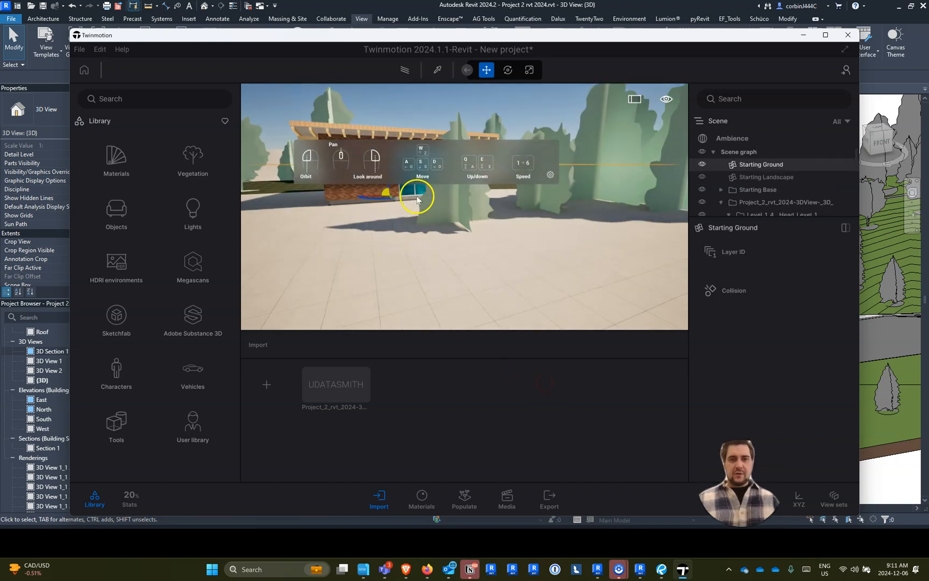
pyautogui.moveTo(382, 188); pyautogui.dragTo(352, 159, button='right')
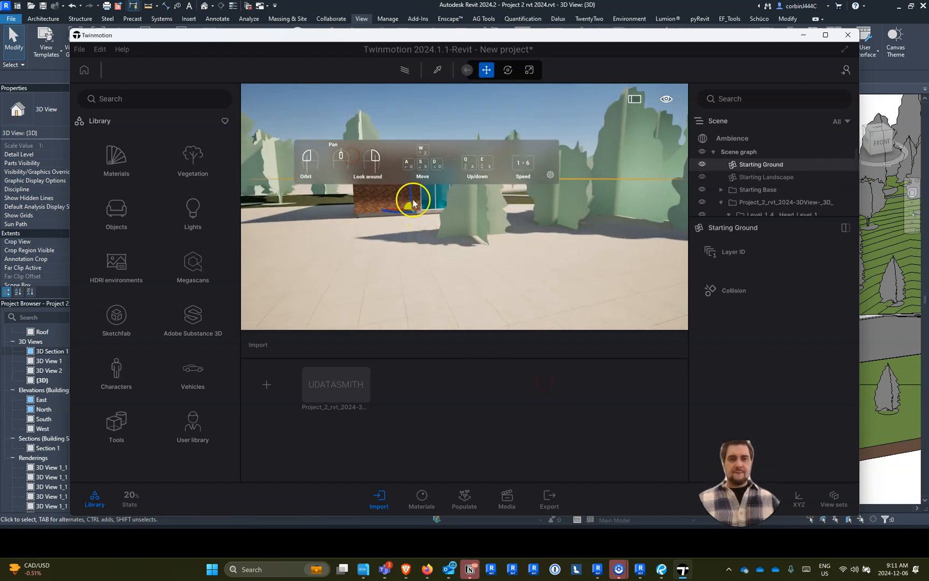
pyautogui.moveTo(411, 193); pyautogui.dragTo(419, 311)
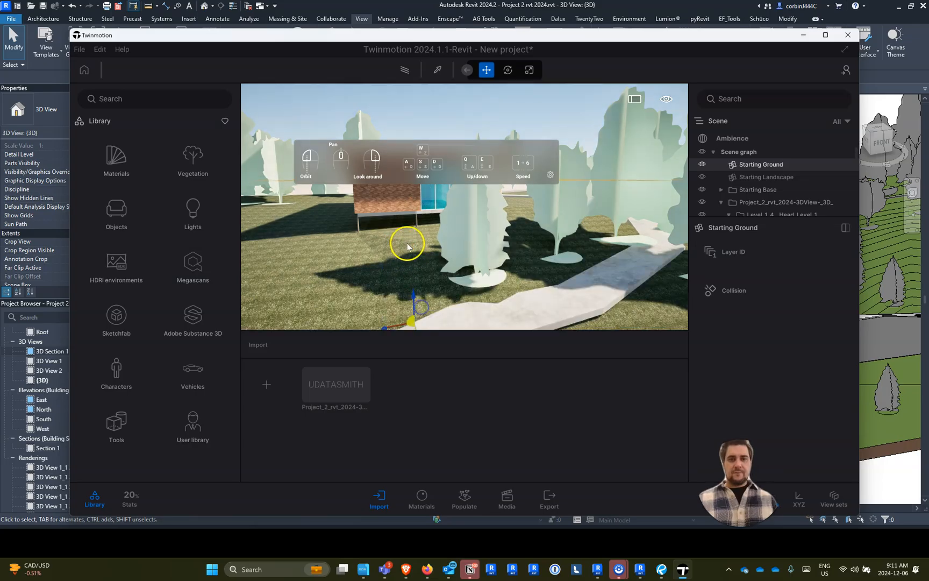
# - Frame the house in perspective from the sloping lawn beside the path, and maximize the Twinmotion window
pyautogui.scroll(-3, 566, 228)
pyautogui.scroll(-3, 565, 228)
pyautogui.moveTo(565, 228); pyautogui.dragTo(56, 450, button='right')
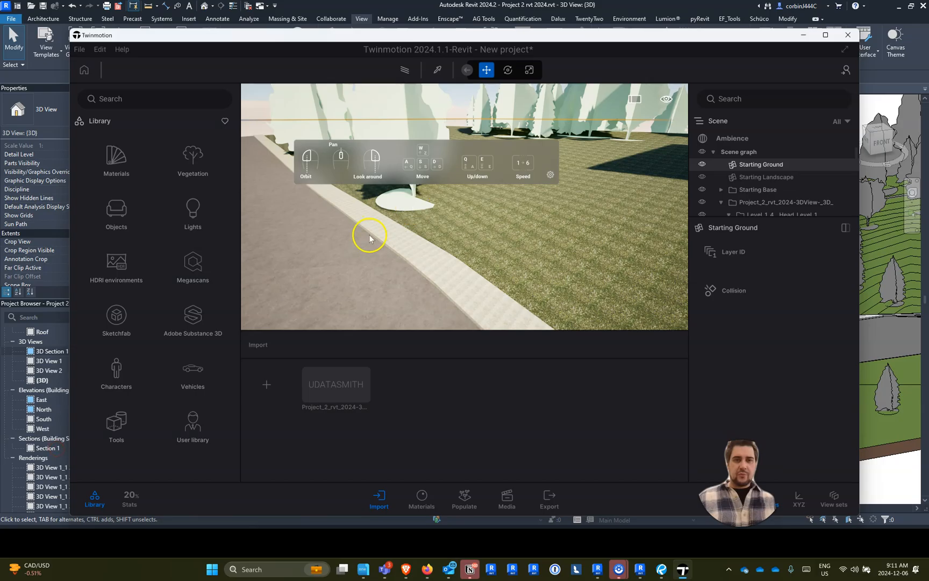
pyautogui.scroll(3, 370, 237)
pyautogui.moveTo(369, 237); pyautogui.dragTo(363, 247, button='right')
pyautogui.doubleClick(760, 163)
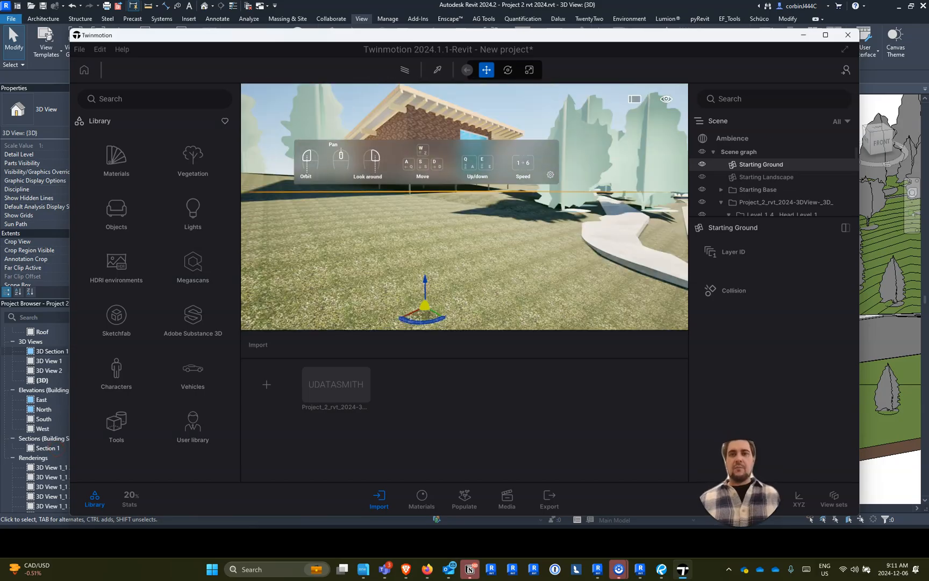
pyautogui.moveTo(308, 264); pyautogui.dragTo(337, 235, button='right')
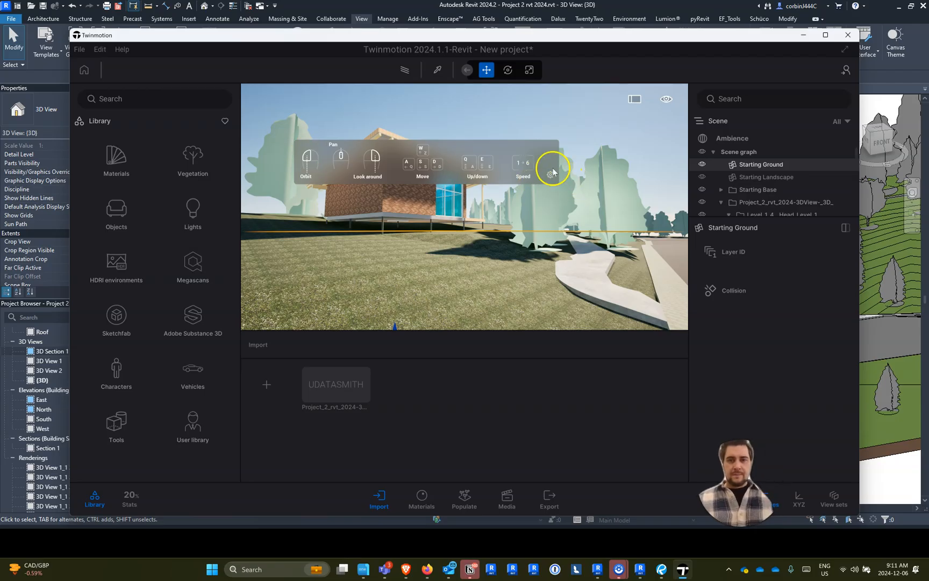
pyautogui.moveTo(633, 240); pyautogui.dragTo(513, 138)
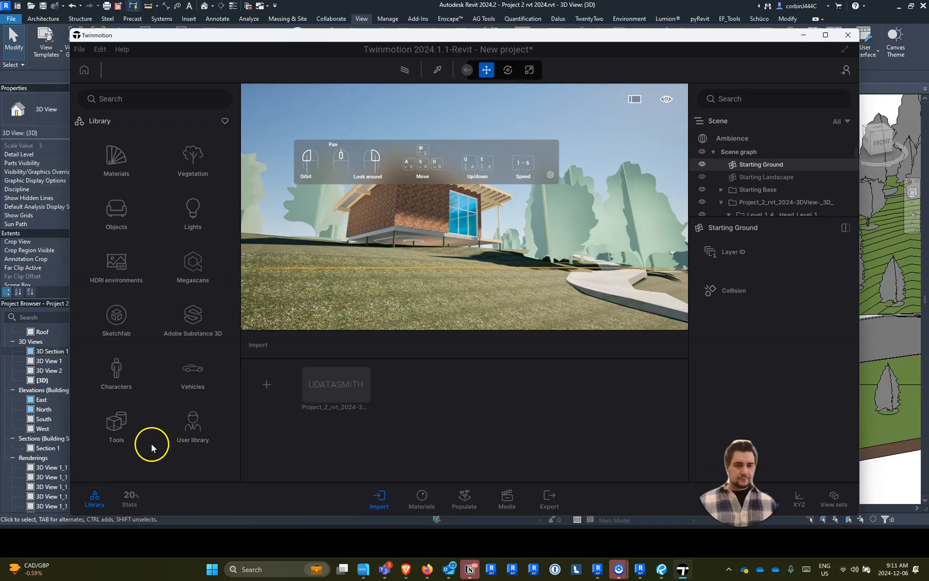
pyautogui.click(826, 36)
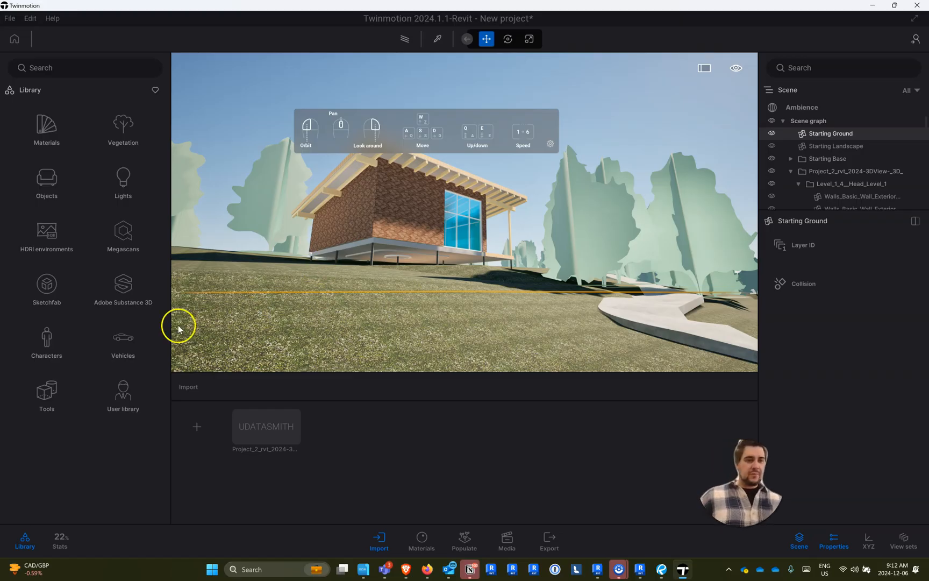
# - Place four Chinaberry Trees from the vegetation library on the lawn, two on each side of the house
pyautogui.click(113, 130)
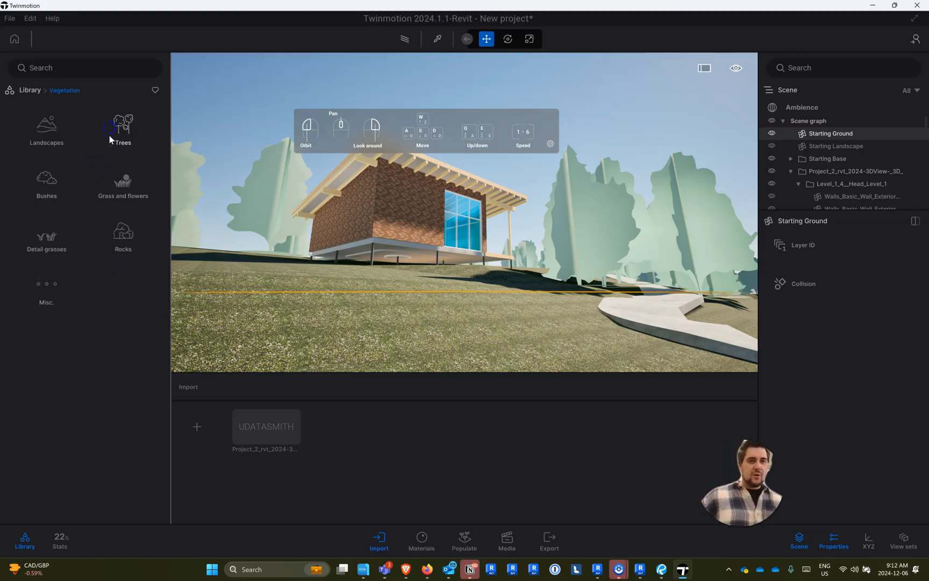
pyautogui.click(123, 127)
pyautogui.moveTo(76, 173)
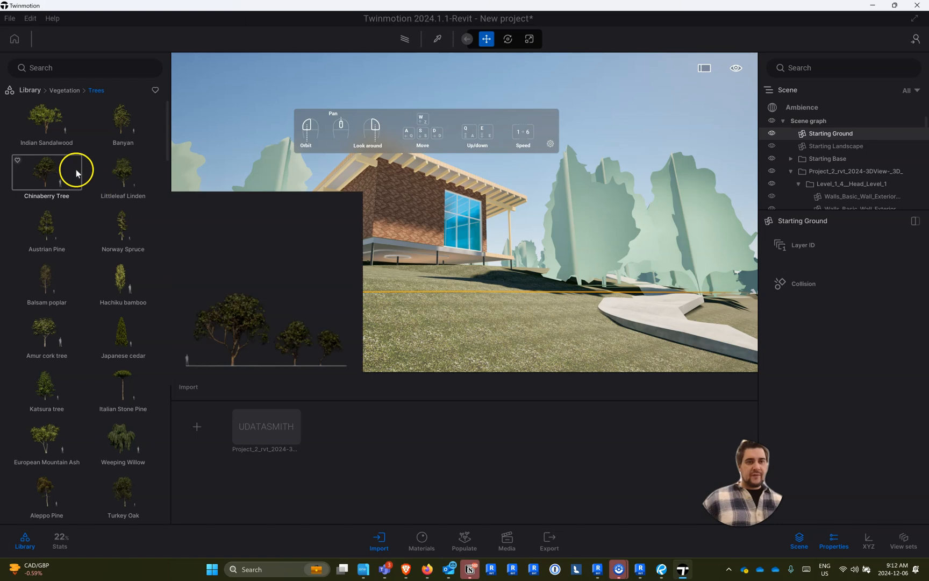
pyautogui.moveTo(52, 173); pyautogui.dragTo(580, 292)
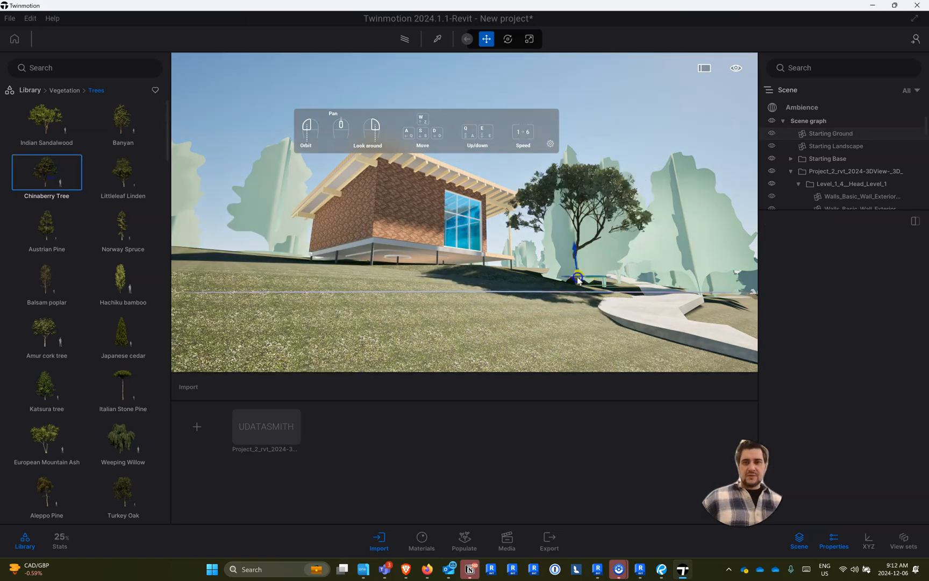
pyautogui.moveTo(292, 296); pyautogui.dragTo(703, 280)
pyautogui.click(708, 280)
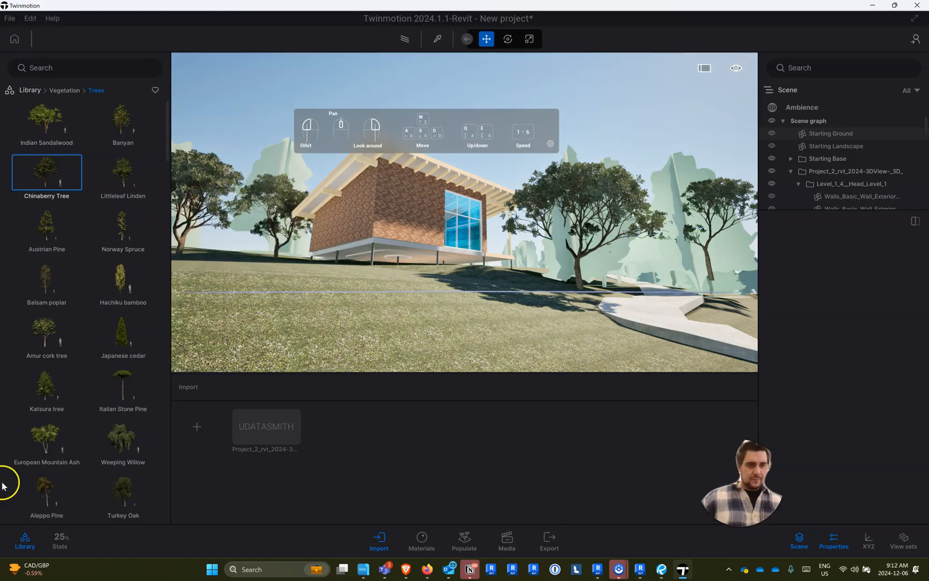
pyautogui.click(28, 91)
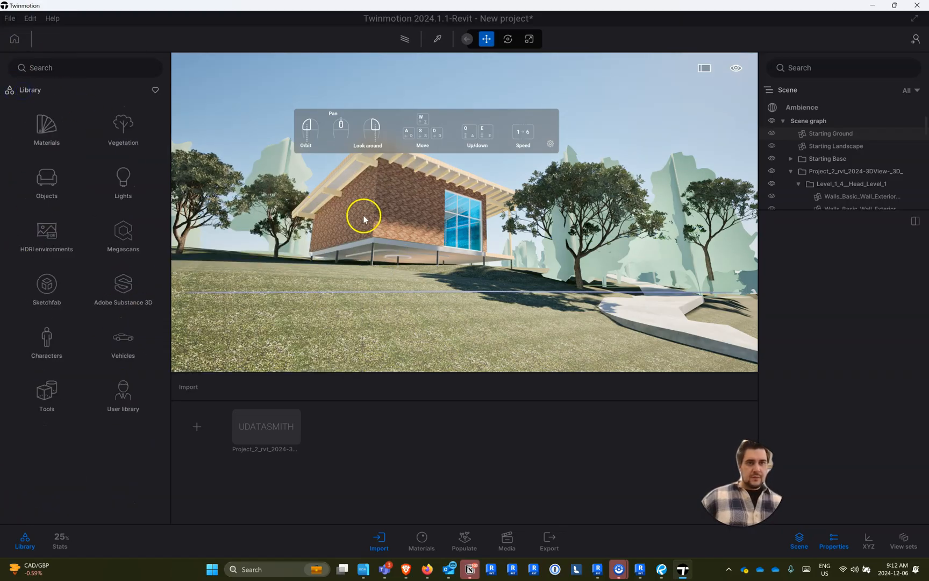
# - Find the imported Planting_RPC_Tree objects in the scene hierarchy and hide the first two deciduous trees
pyautogui.click(686, 251)
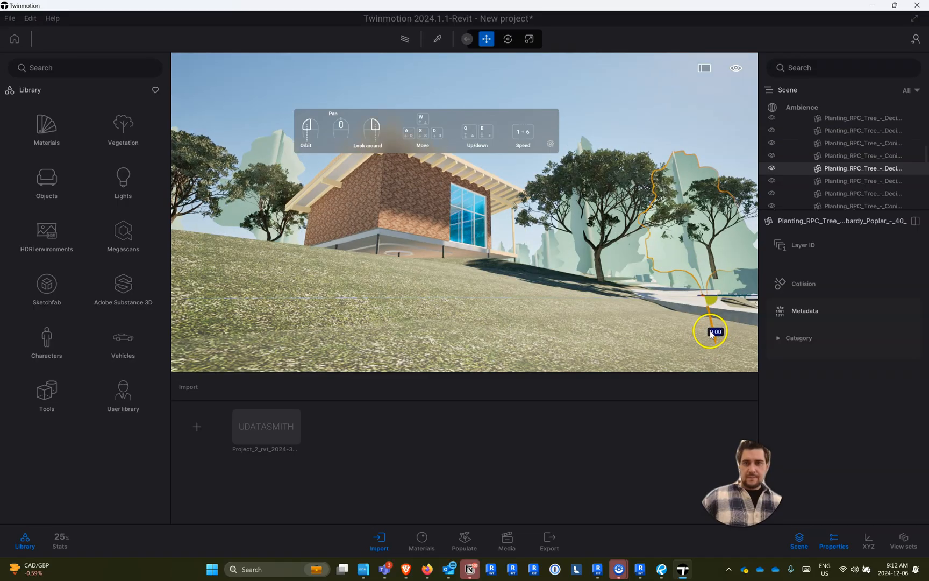
pyautogui.scroll(3, 813, 182)
pyautogui.scroll(-3, 817, 177)
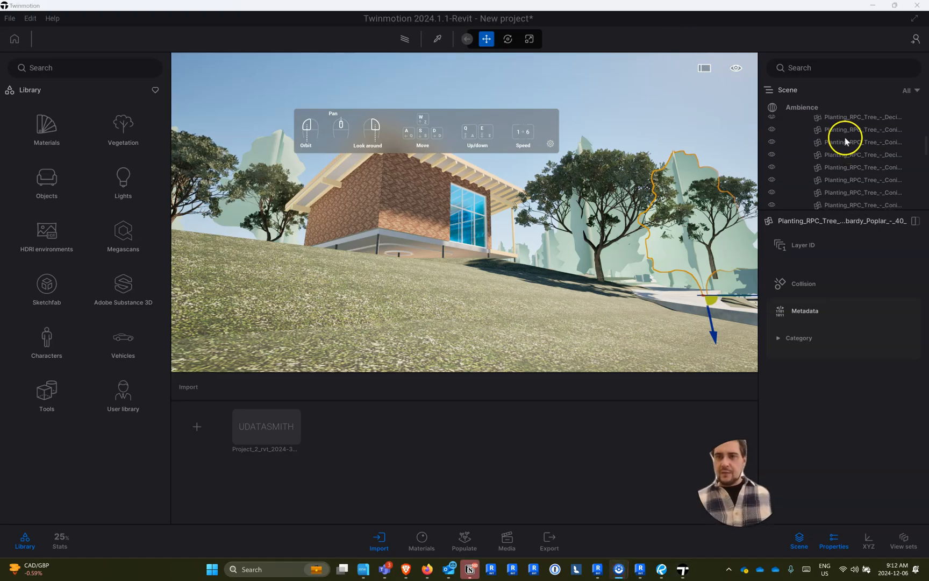
pyautogui.click(830, 121)
pyautogui.scroll(1, 835, 124)
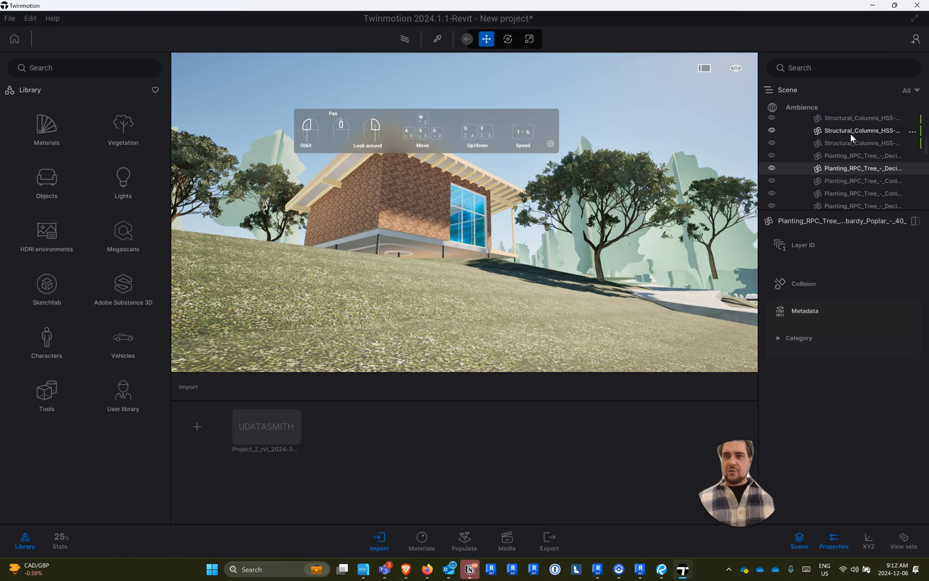
pyautogui.scroll(2, 850, 137)
pyautogui.scroll(-3, 850, 138)
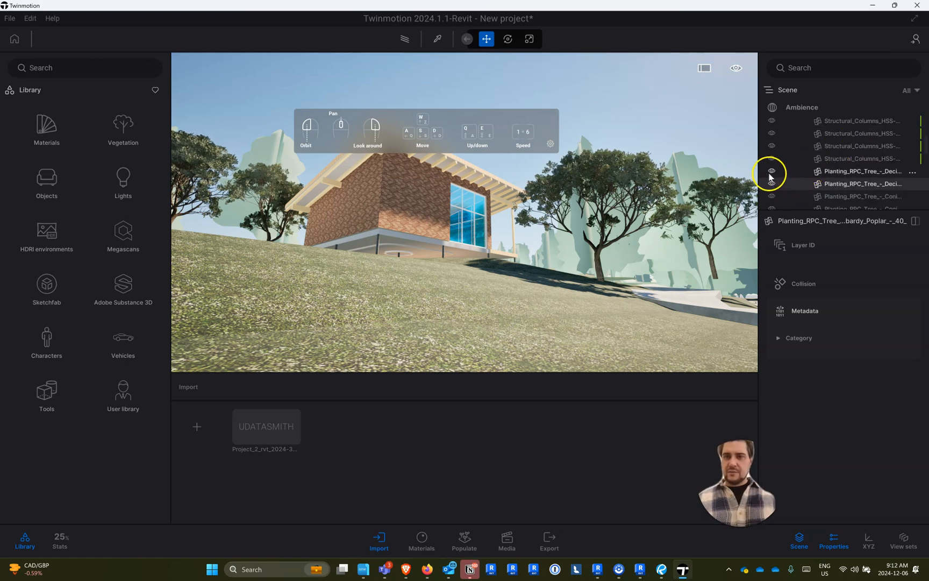
pyautogui.click(769, 172)
pyautogui.click(771, 171)
pyautogui.click(828, 172)
# - Select all the imported Planting_RPC_Tree objects and replace them with the library's Norway Spruce, with Transform enabled
pyautogui.scroll(-5, 843, 180)
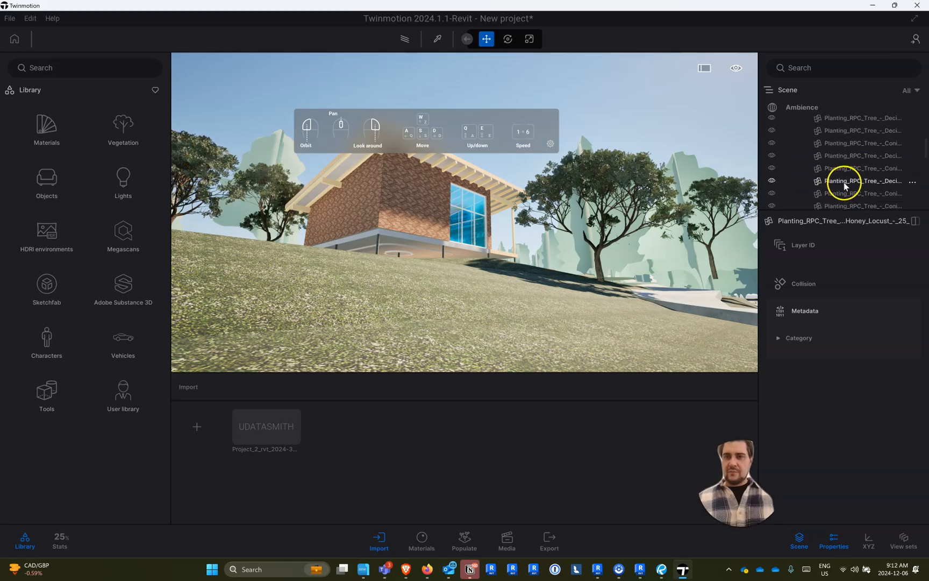
pyautogui.scroll(4, 842, 161)
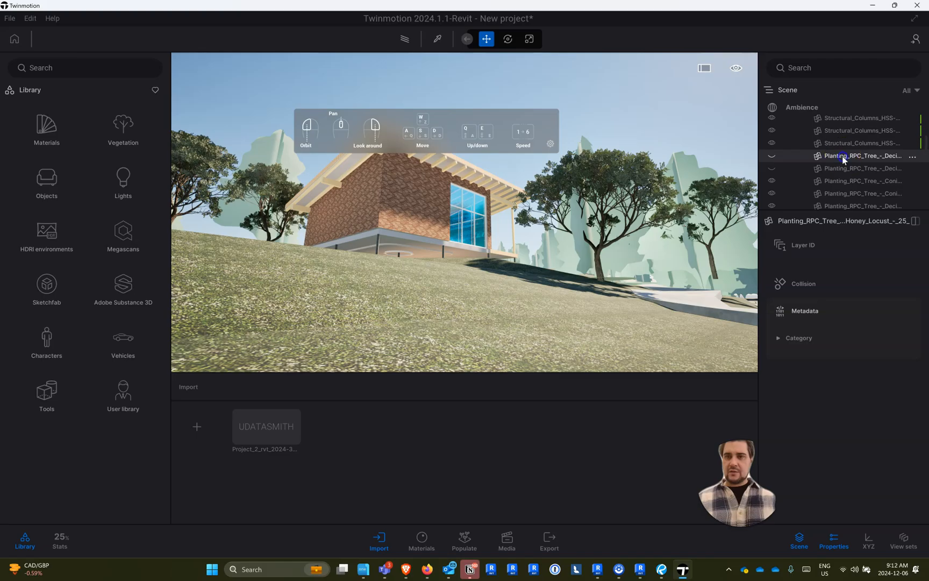
pyautogui.scroll(-5, 842, 177)
pyautogui.scroll(-4, 841, 186)
pyautogui.scroll(-4, 838, 187)
pyautogui.scroll(-4, 838, 188)
pyautogui.scroll(2, 838, 188)
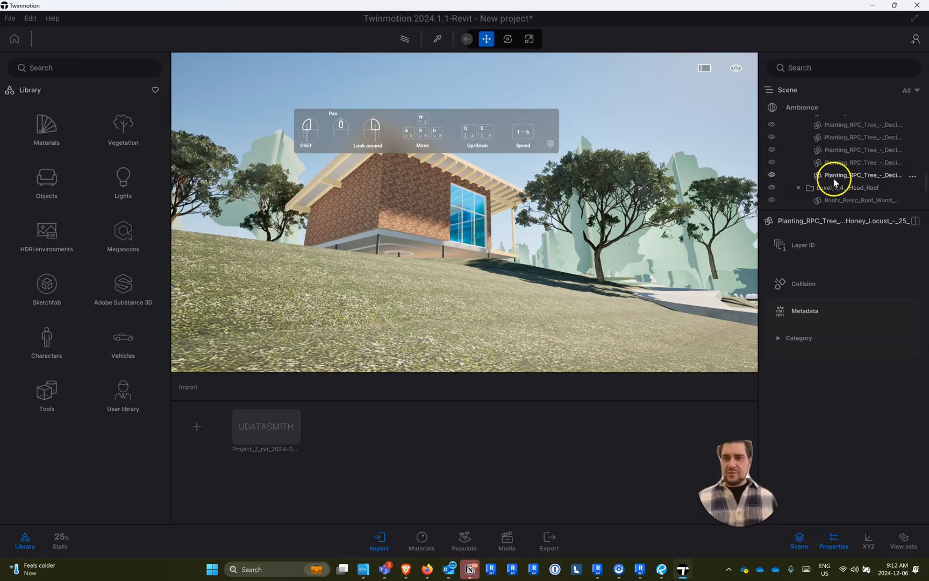
pyautogui.keyDown('shift'); pyautogui.click(834, 180); pyautogui.keyUp('shift')
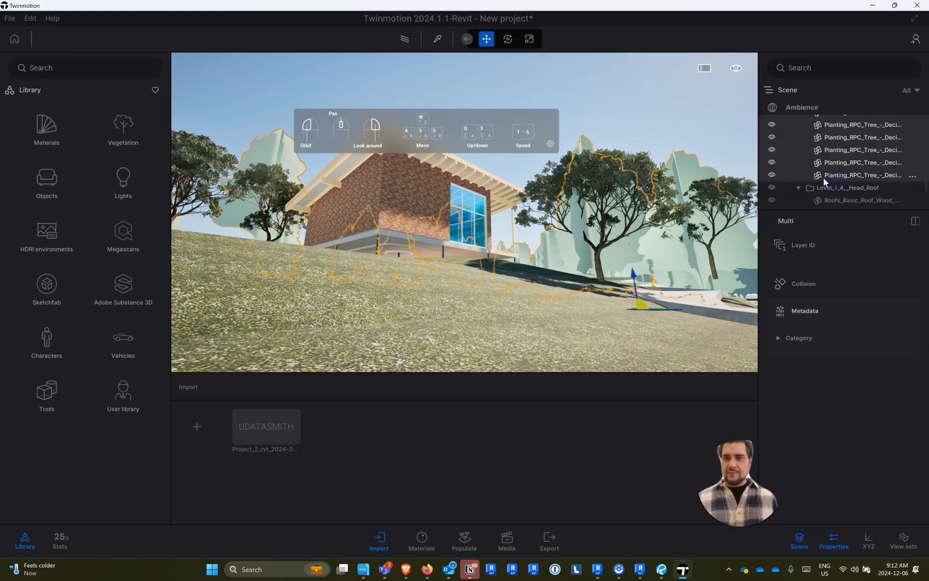
pyautogui.click(912, 175)
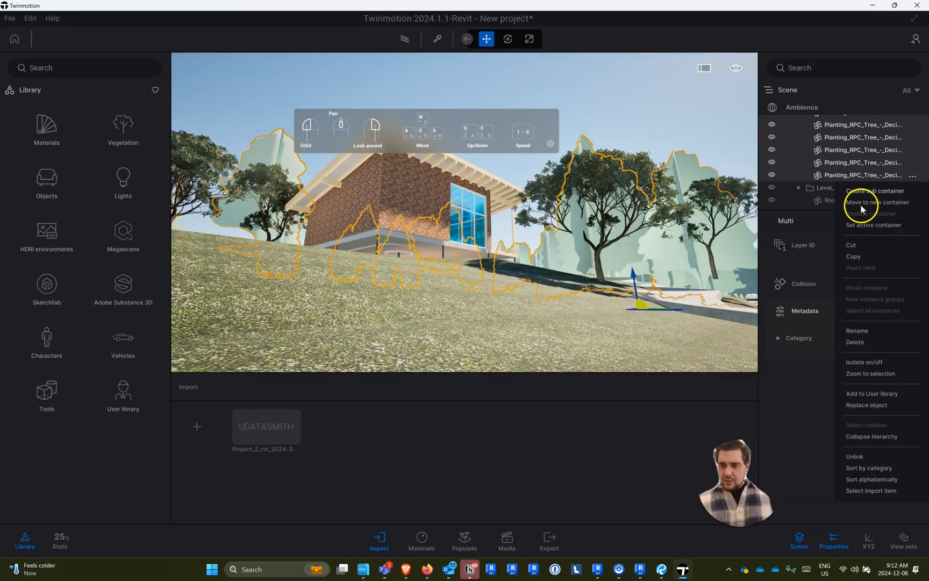
pyautogui.click(878, 407)
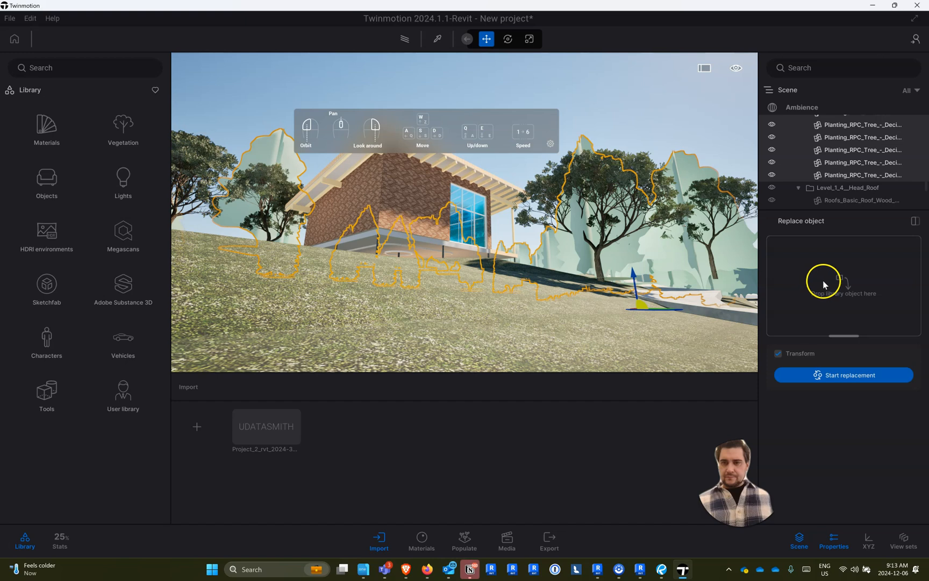
pyautogui.click(123, 128)
pyautogui.click(115, 139)
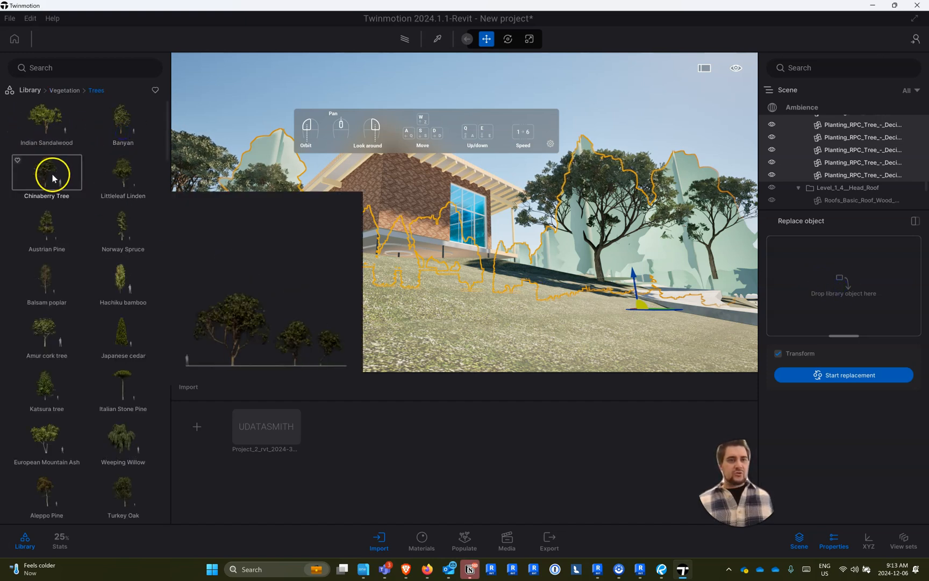
pyautogui.moveTo(118, 230); pyautogui.dragTo(856, 303)
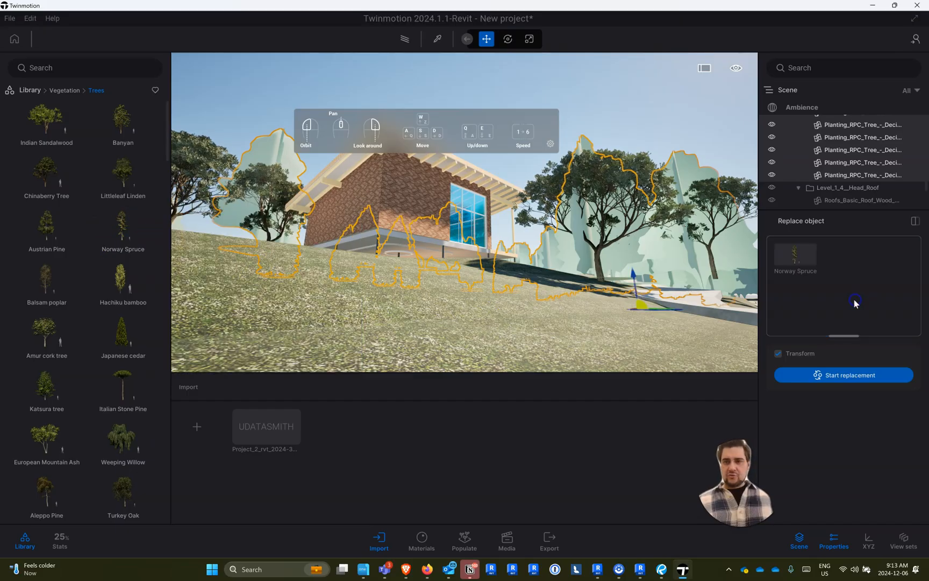
pyautogui.click(835, 378)
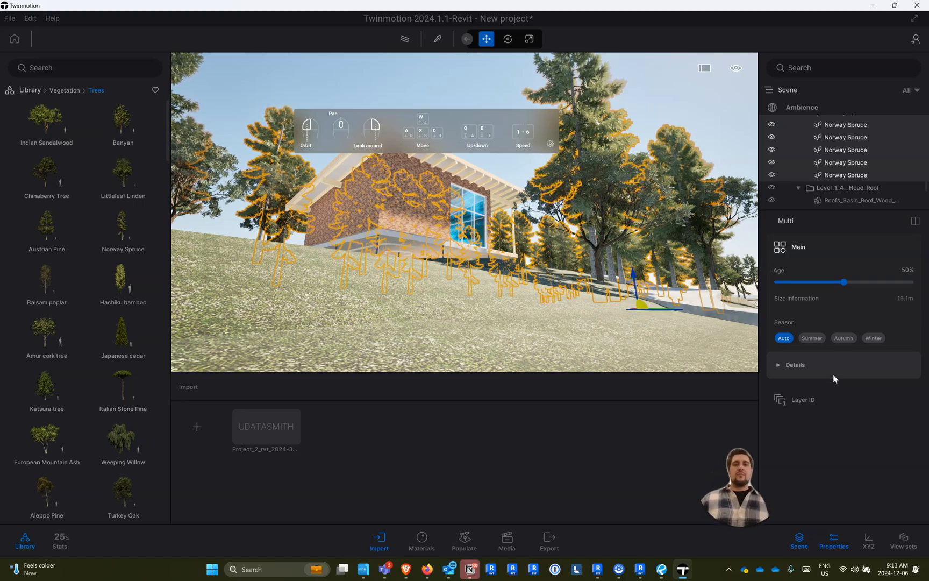
# - Reduce the multiple selection to a single Norway Spruce and hide the navigation panel over the viewport
pyautogui.click(731, 351)
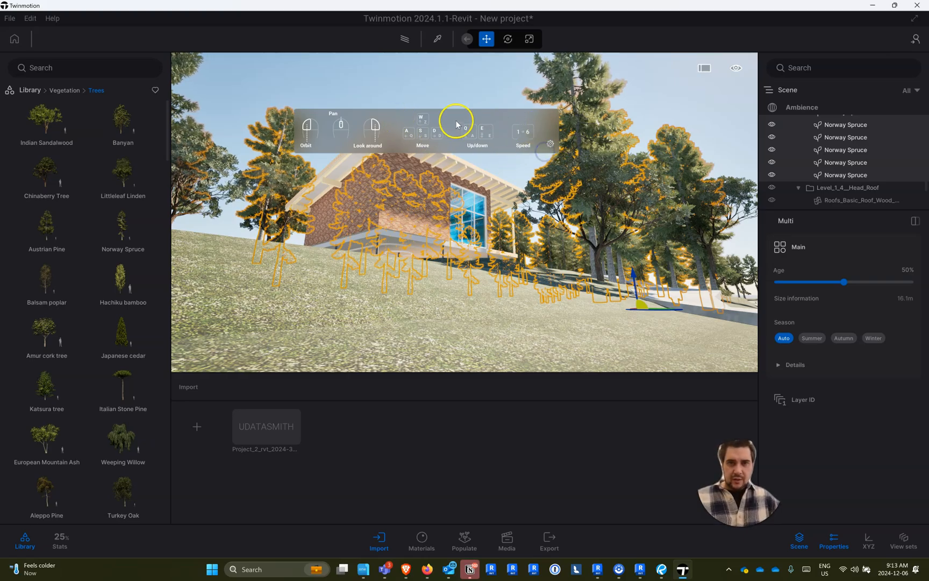
pyautogui.moveTo(411, 211); pyautogui.dragTo(443, 394, button='right')
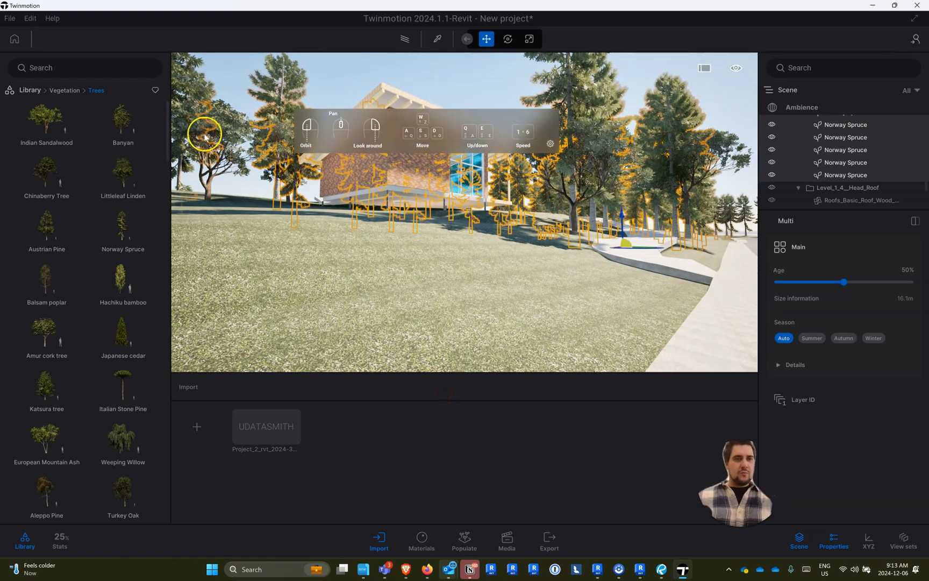
pyautogui.click(30, 90)
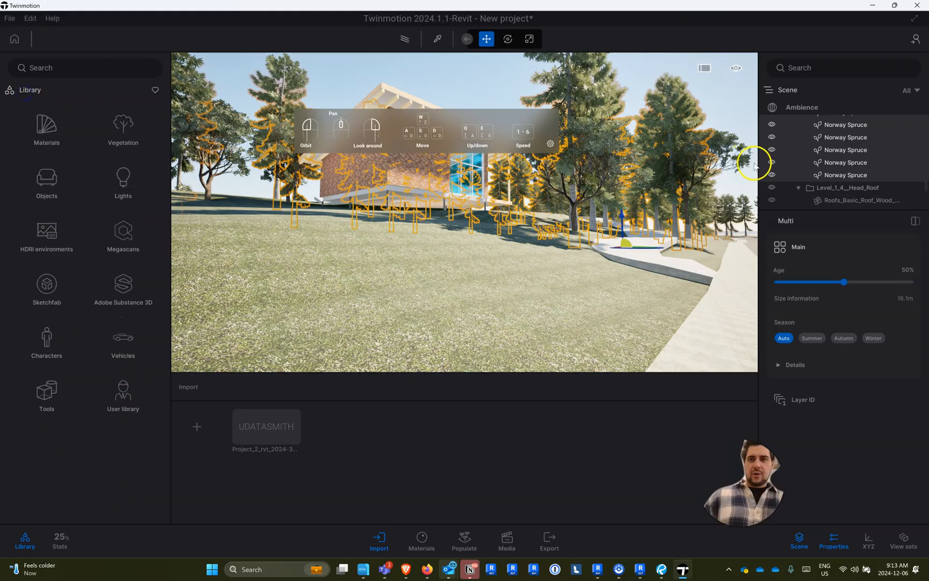
pyautogui.click(844, 110)
pyautogui.click(844, 126)
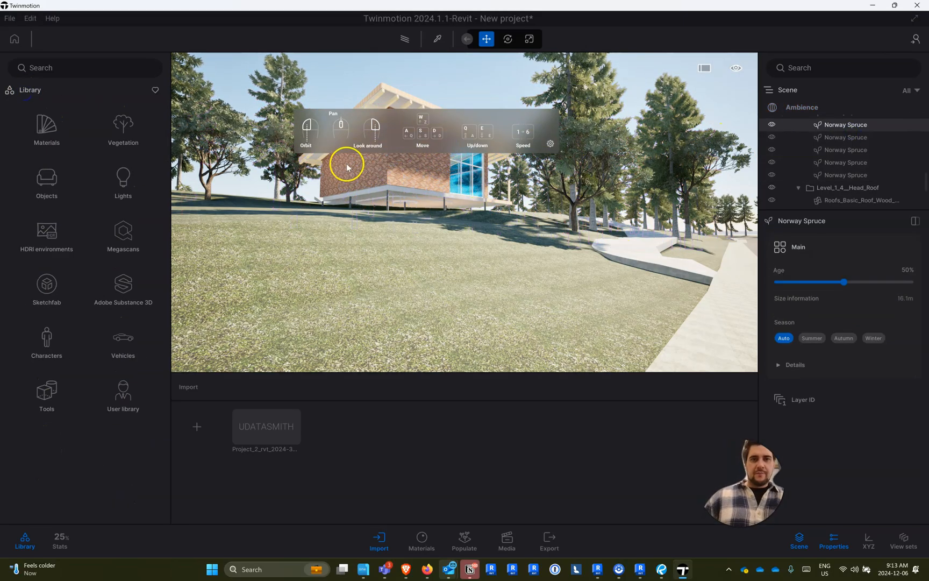
pyautogui.click(550, 144)
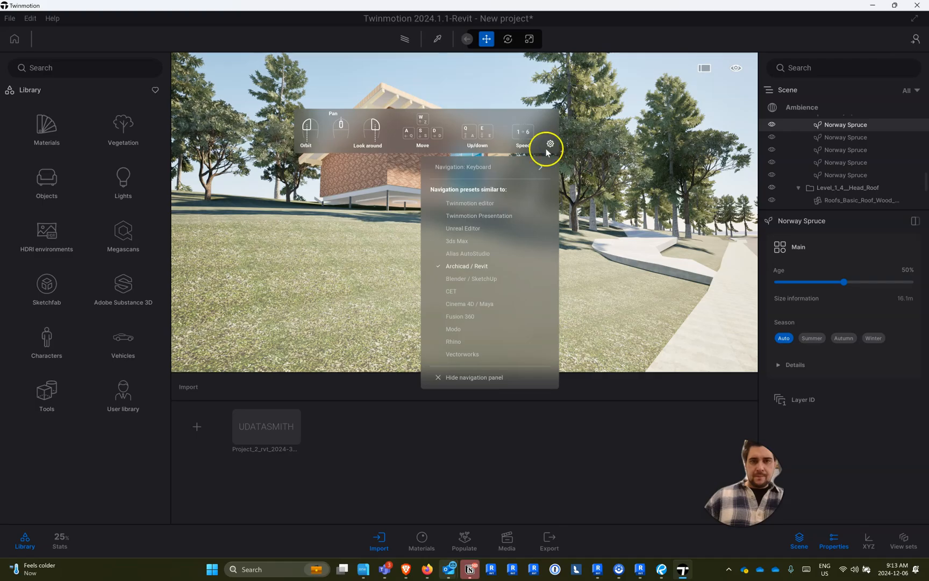
pyautogui.click(482, 377)
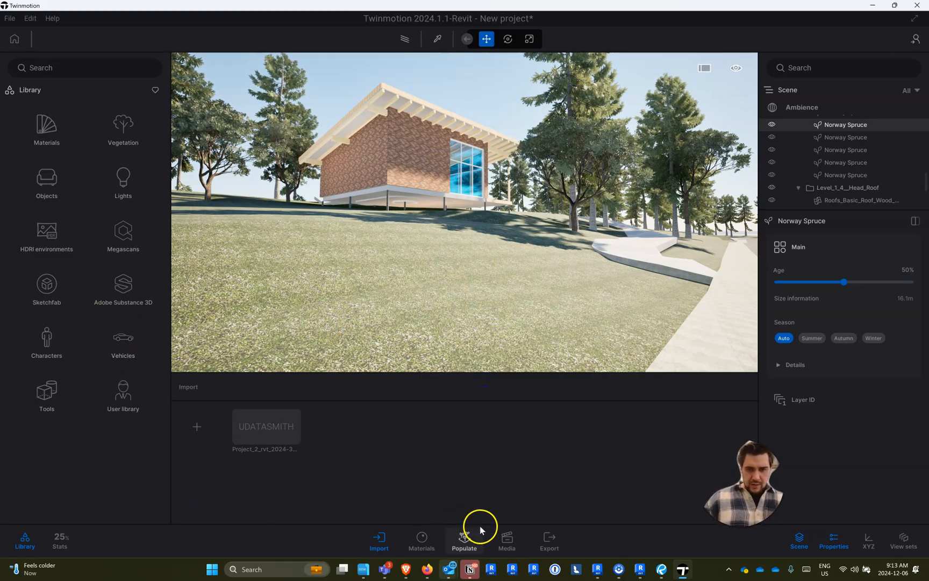
# - Apply the Clean brick 08 material from the brick library to the house's exterior walls
pyautogui.moveTo(410, 320); pyautogui.dragTo(396, 293)
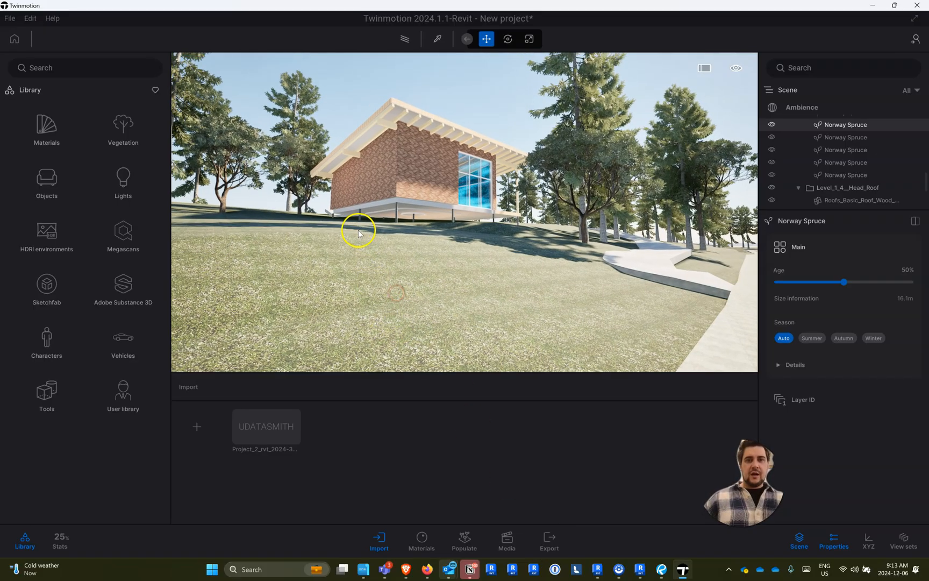
pyautogui.click(408, 156)
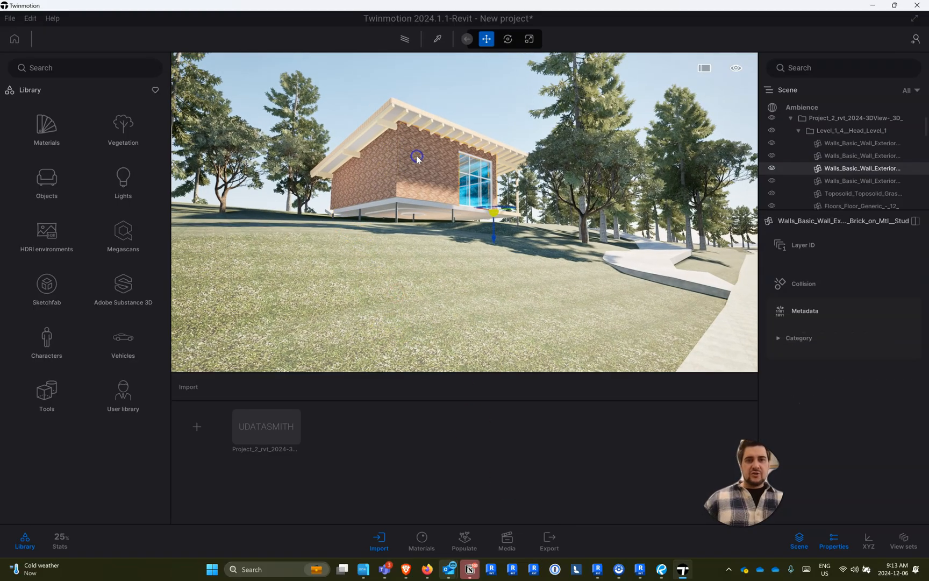
pyautogui.click(48, 129)
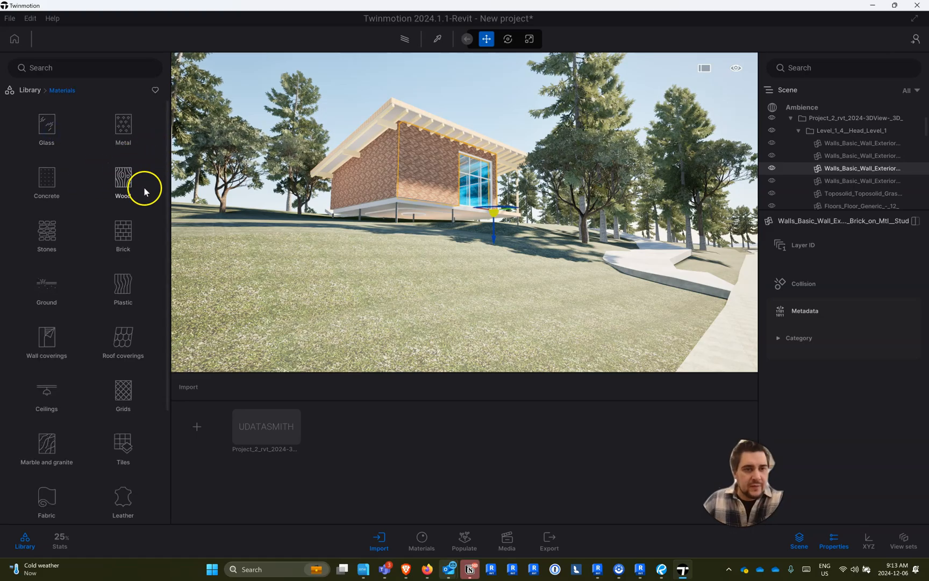
pyautogui.click(123, 232)
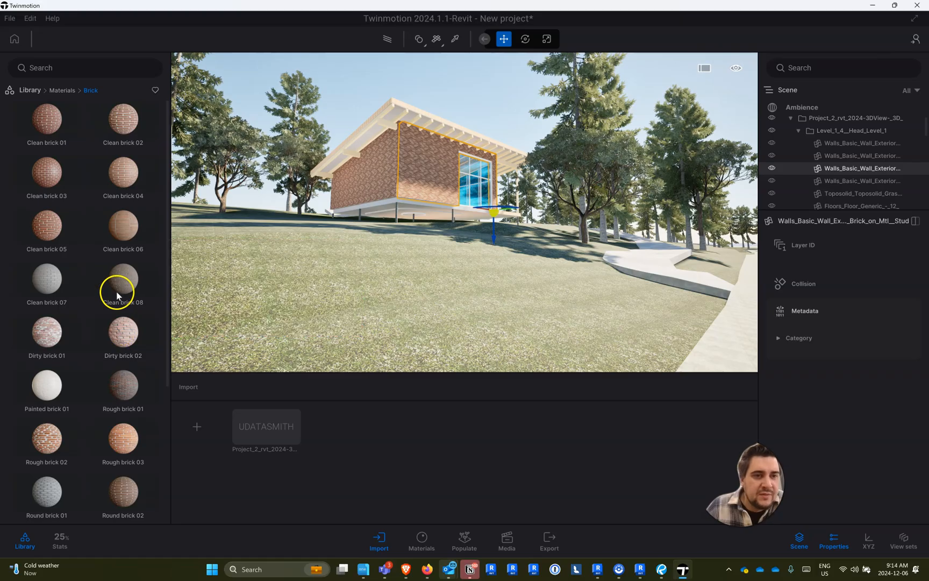
pyautogui.moveTo(118, 279); pyautogui.dragTo(425, 166)
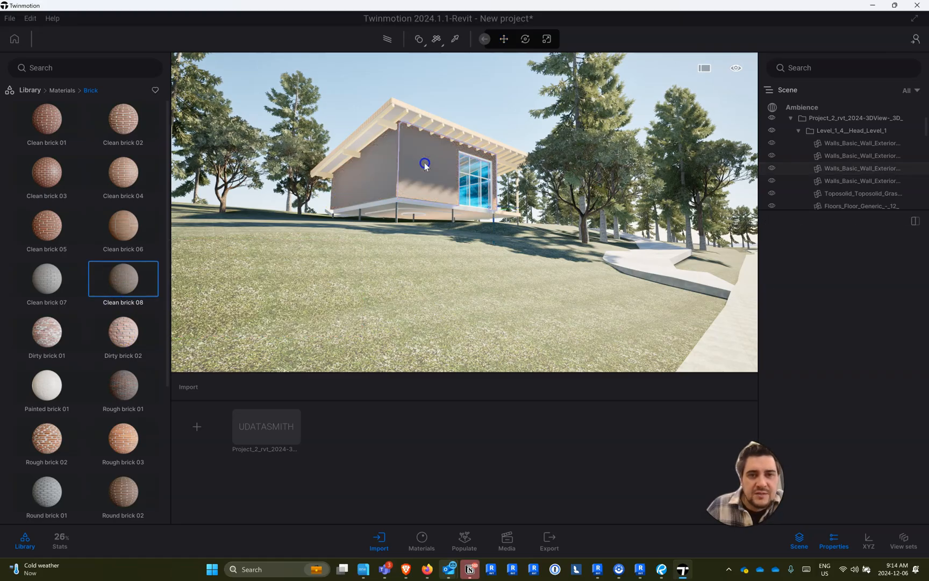
# - Inspect the brick wall up close and set the Clean brick 08 UV scale to 8.06
pyautogui.click(401, 179)
pyautogui.scroll(5, 416, 167)
pyautogui.moveTo(411, 162); pyautogui.dragTo(202, 31, button='right')
pyautogui.scroll(3, 412, 162)
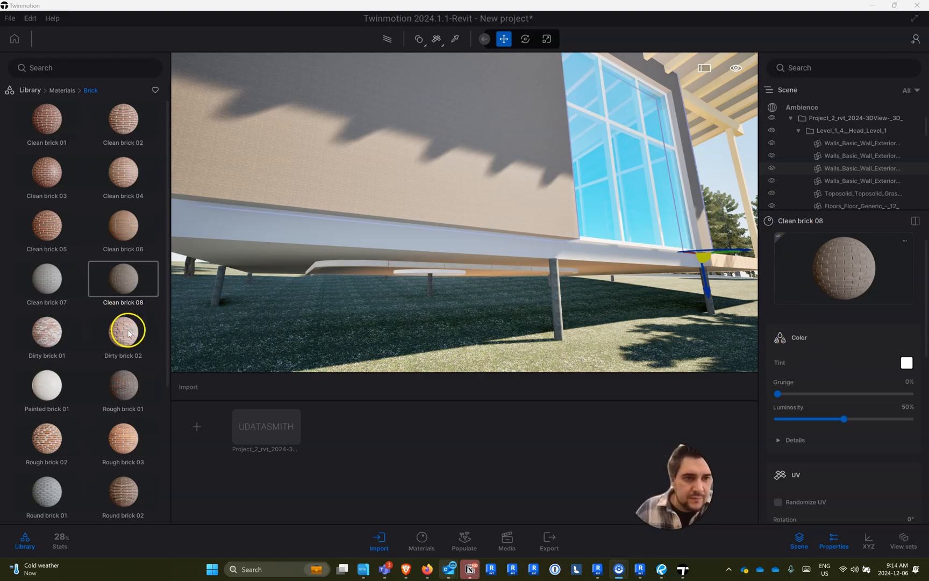
pyautogui.scroll(-5, 844, 475)
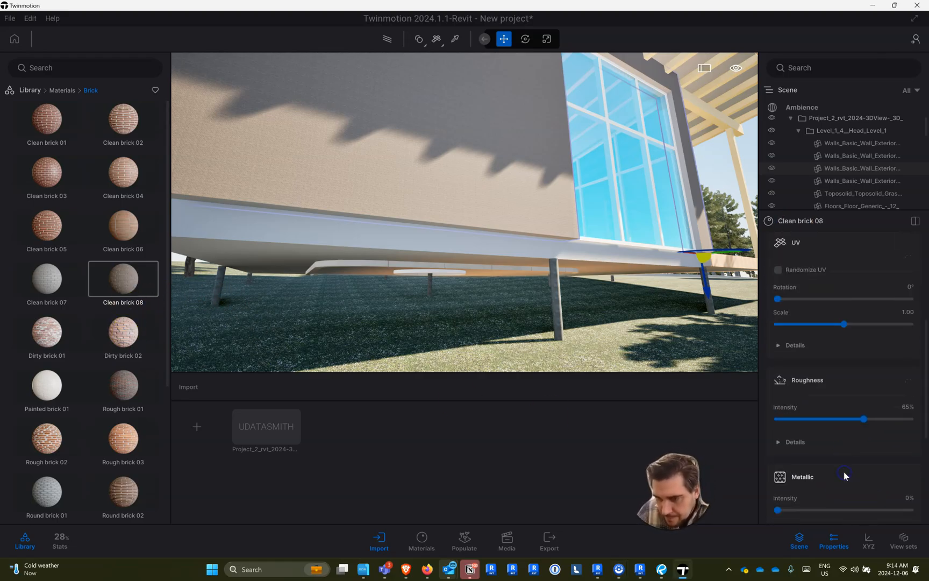
pyautogui.scroll(-5, 844, 446)
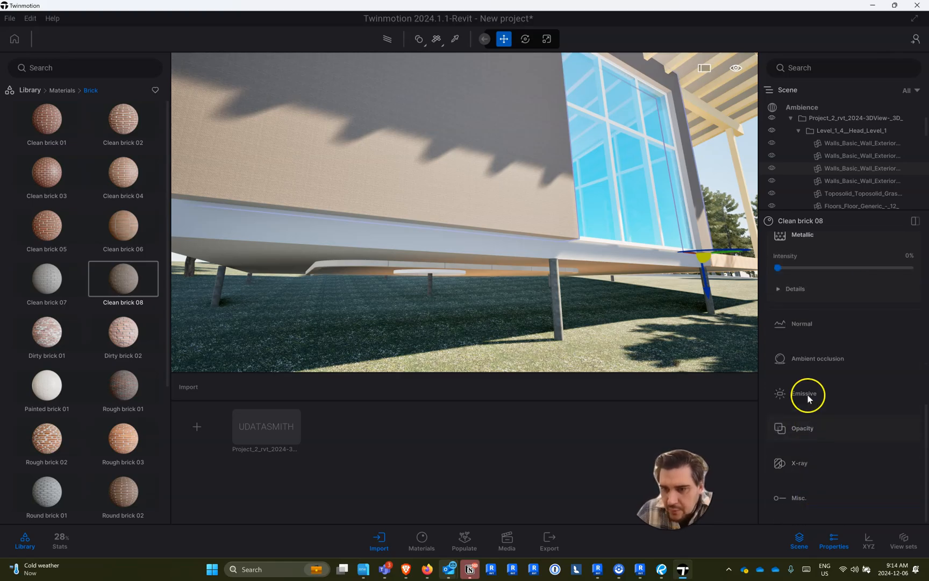
pyautogui.scroll(5, 811, 384)
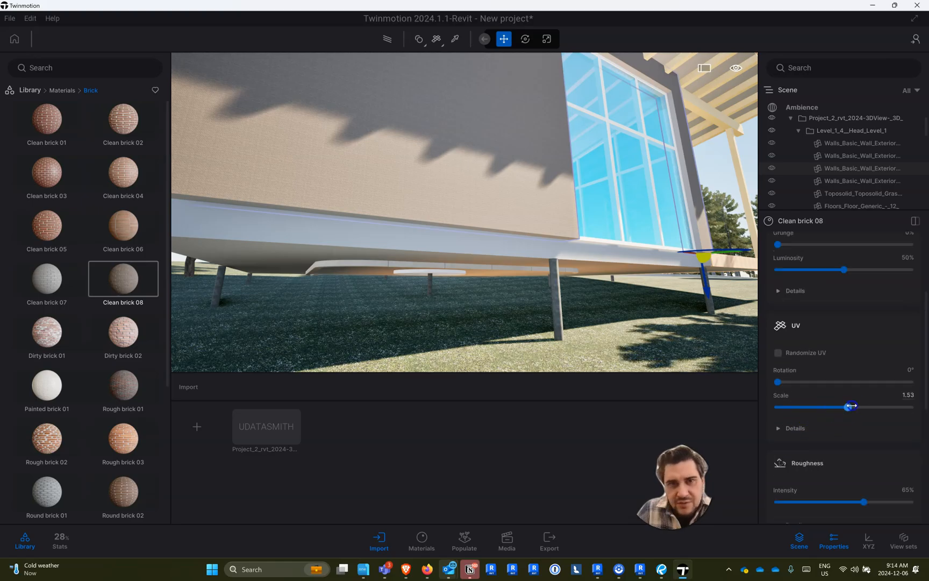
pyautogui.moveTo(877, 405); pyautogui.dragTo(896, 403)
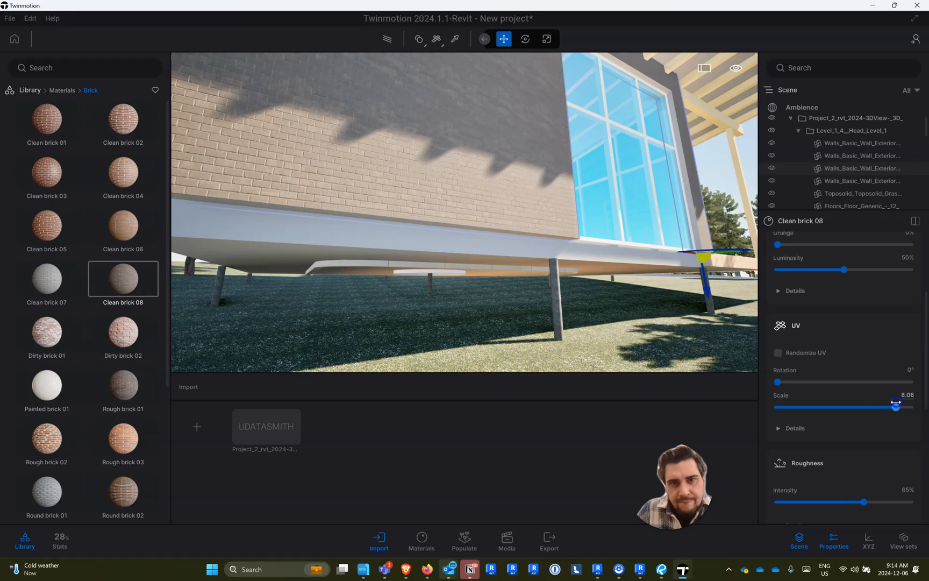
# - Replace the exterior wall brick with Cinderblock 01 and set its UV scale to 5.60
pyautogui.press('s')
pyautogui.moveTo(667, 356); pyautogui.dragTo(901, 466, button='right')
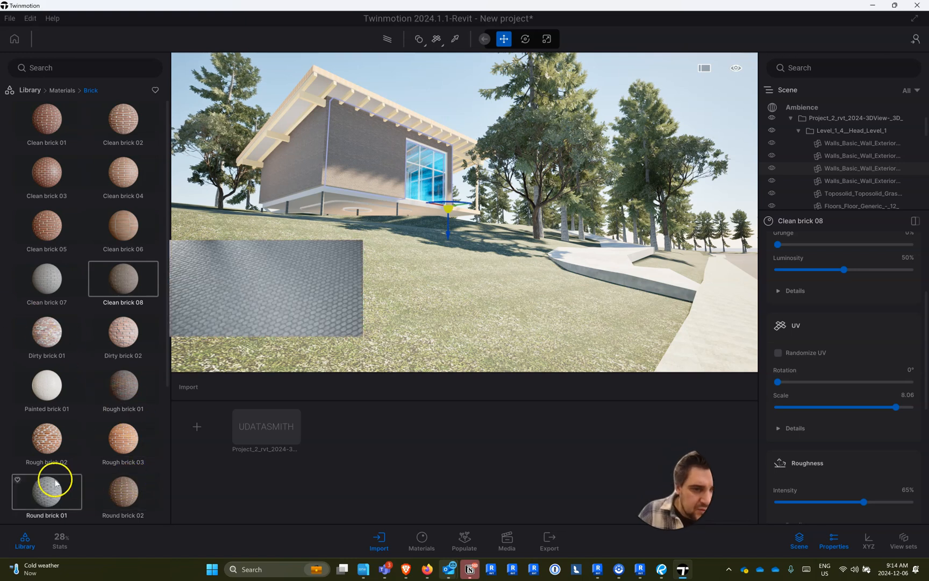
pyautogui.scroll(-2, 53, 473)
pyautogui.scroll(-2, 56, 471)
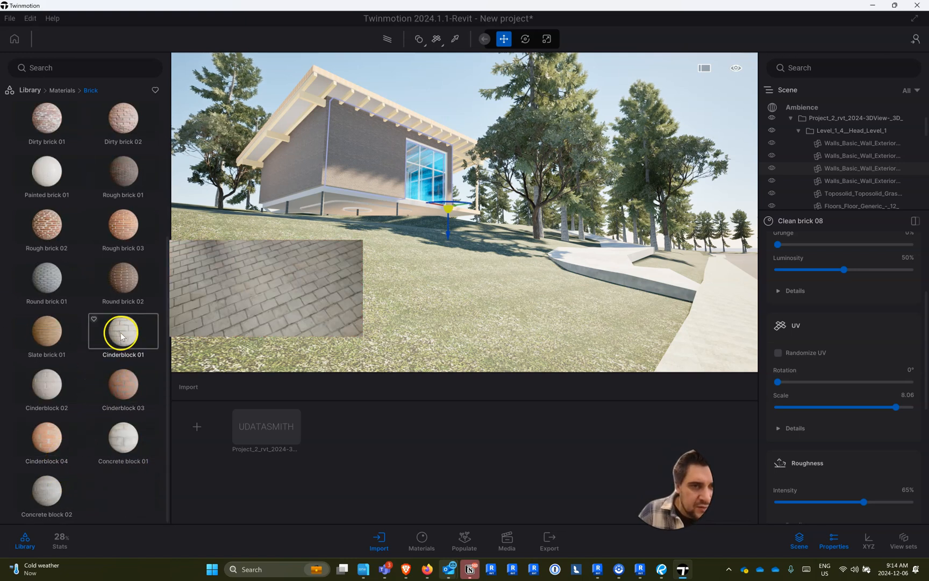
pyautogui.moveTo(121, 335); pyautogui.dragTo(279, 266)
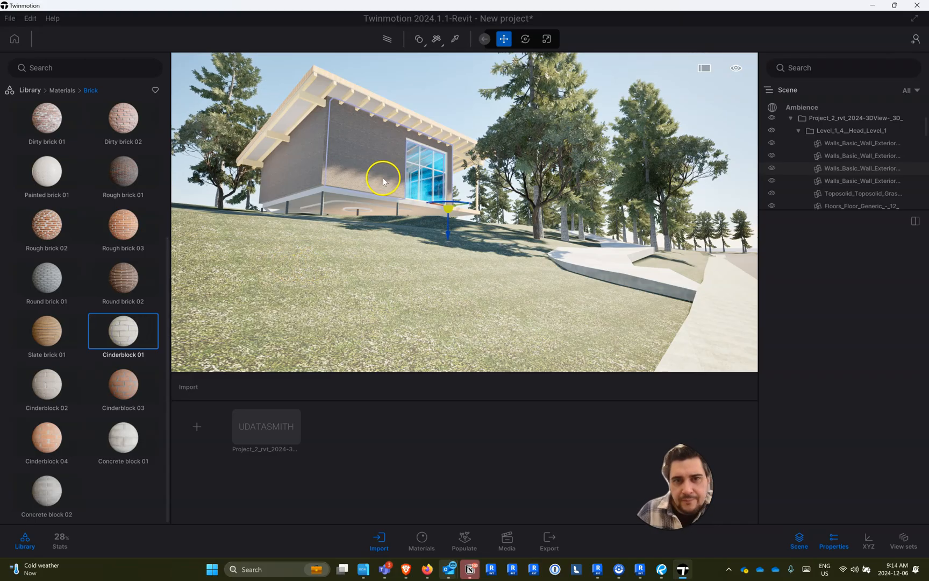
pyautogui.moveTo(202, 272); pyautogui.dragTo(339, 156)
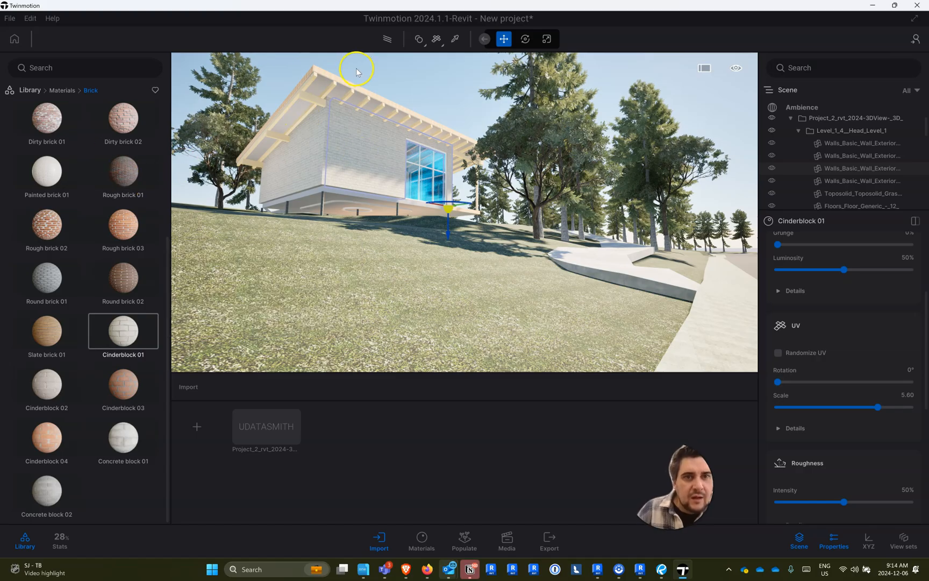
# - Apply the Maple 01 A wood material to the roof and set its UV scale to 9.77
pyautogui.click(319, 92)
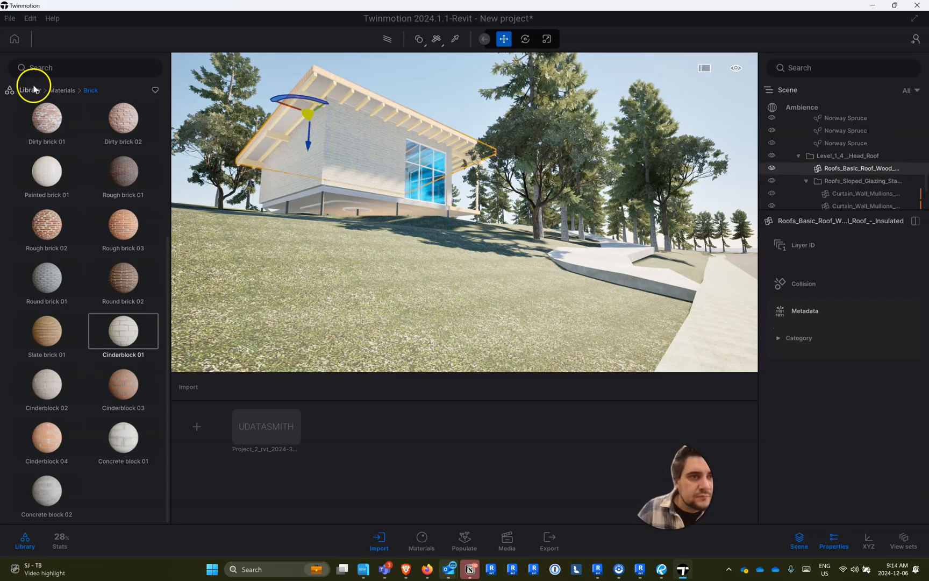
pyautogui.click(63, 90)
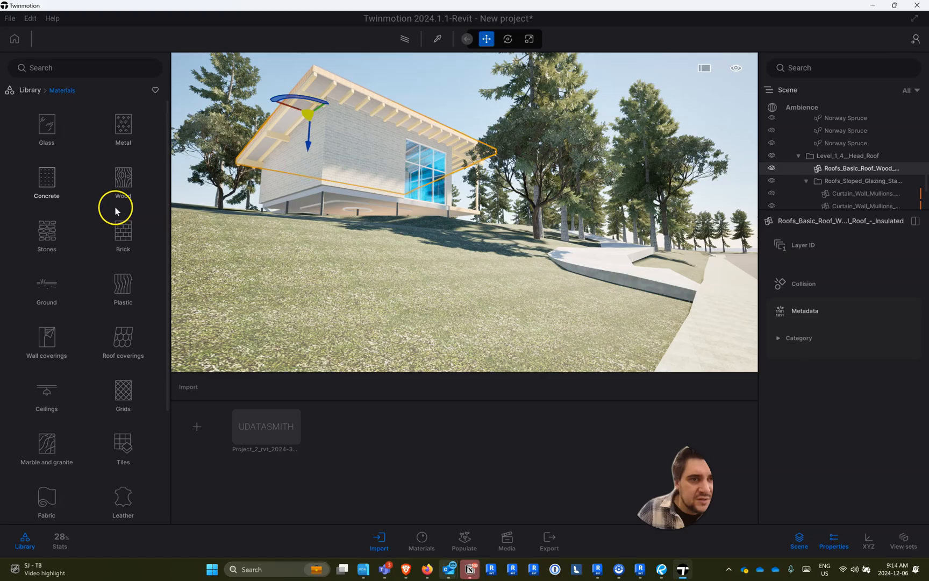
pyautogui.click(122, 189)
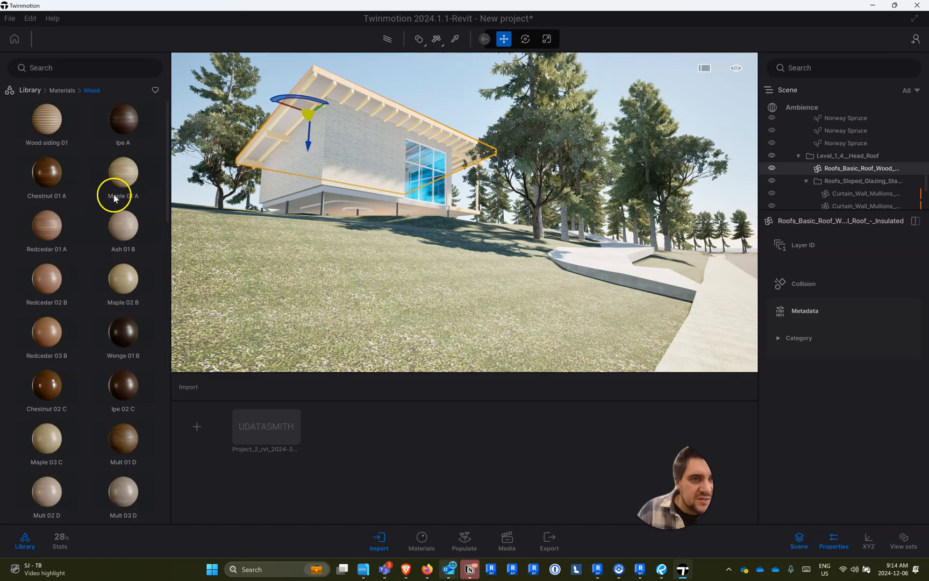
pyautogui.moveTo(123, 174); pyautogui.dragTo(316, 87)
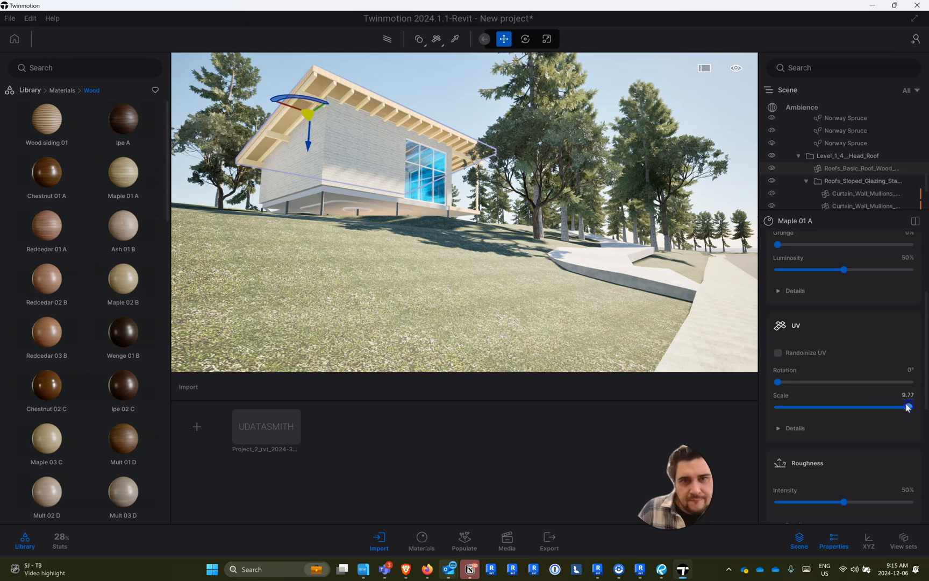
# - Try Ash 05 G on the roof's wood, and replace it with Oak 04 G
pyautogui.scroll(-5, 113, 371)
pyautogui.scroll(-8, 109, 380)
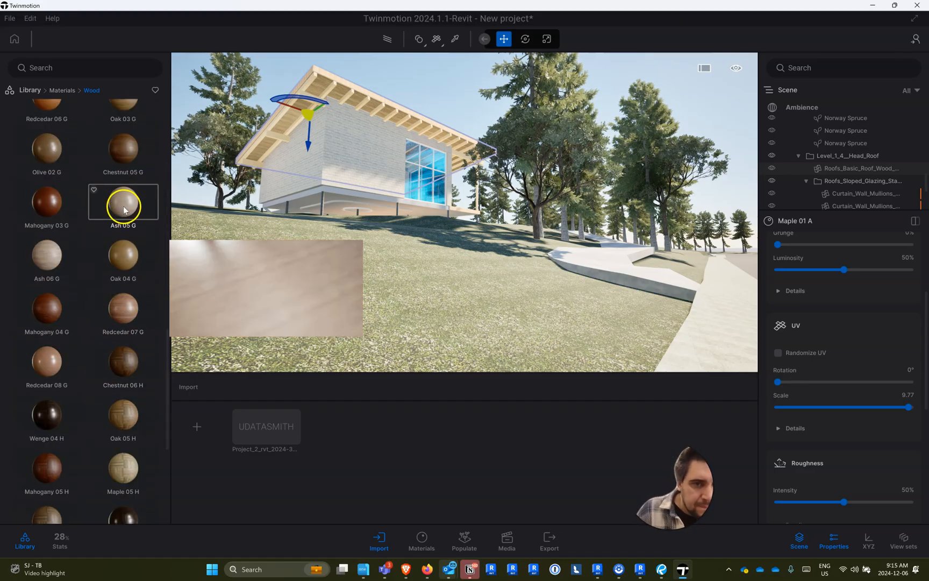
pyautogui.moveTo(124, 210); pyautogui.dragTo(280, 107)
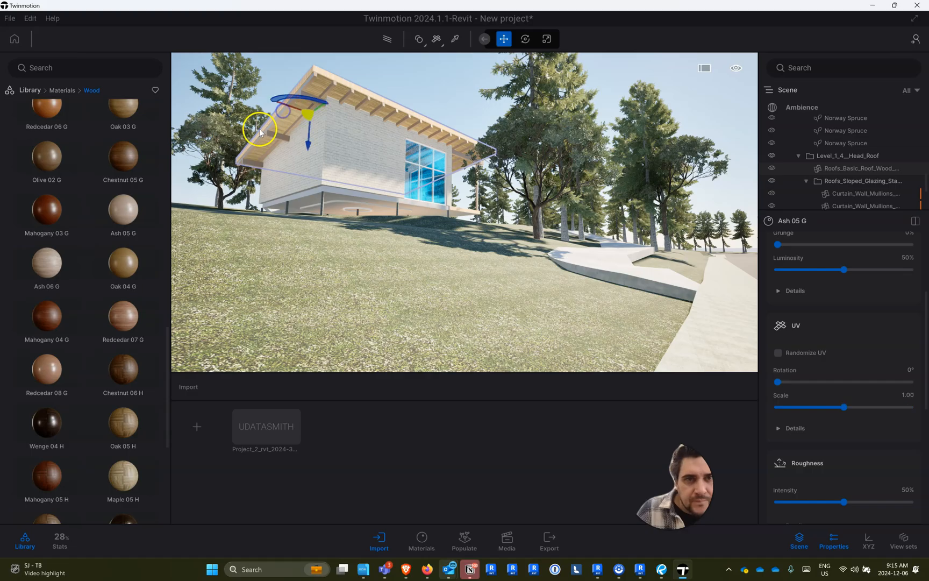
pyautogui.moveTo(123, 262); pyautogui.dragTo(331, 75)
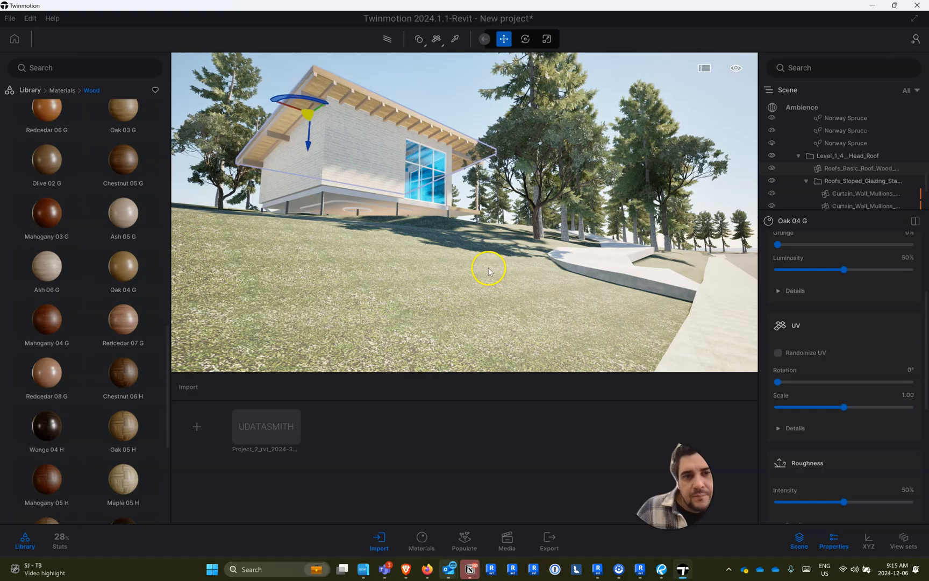
# - Apply Clear glass from the glass materials to the large window's panes
pyautogui.click(62, 90)
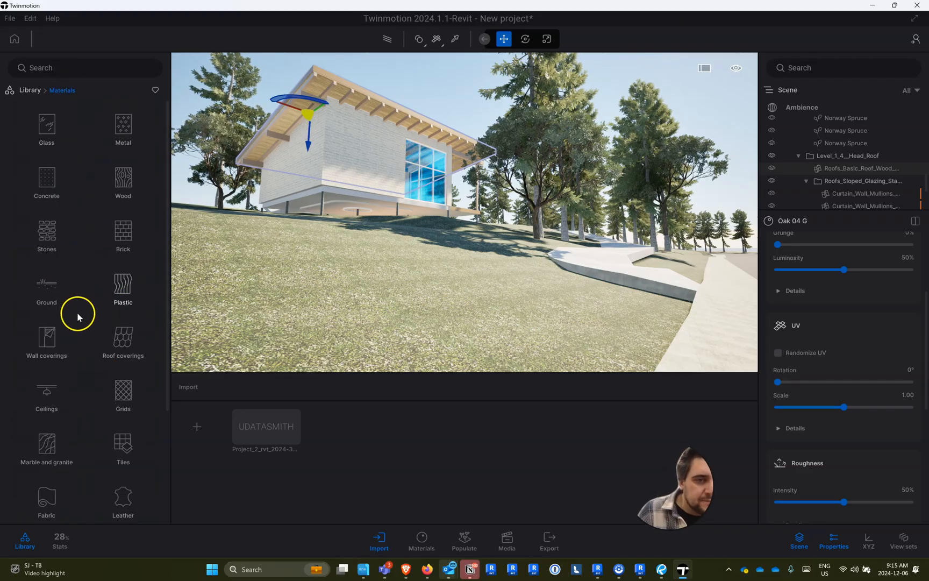
pyautogui.click(49, 130)
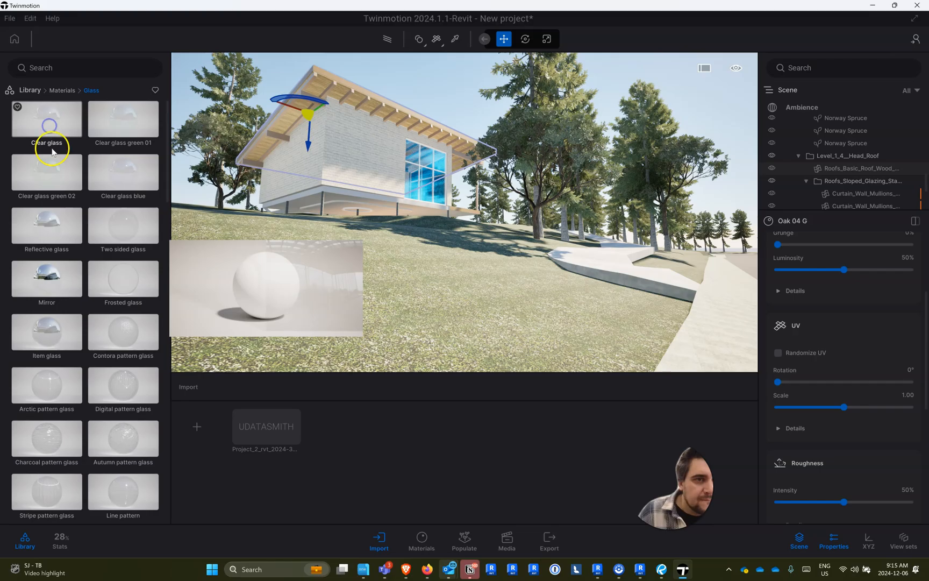
pyautogui.moveTo(96, 135); pyautogui.dragTo(416, 179)
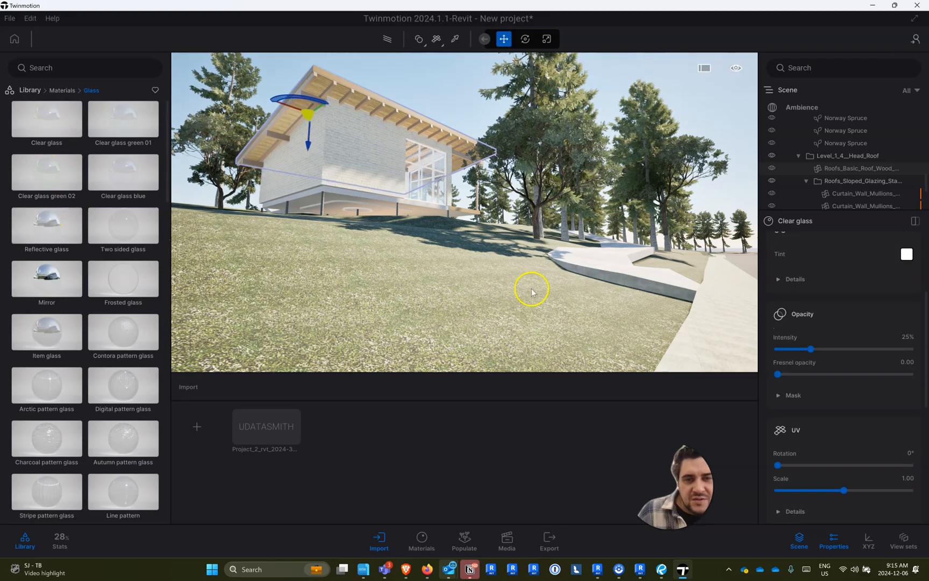
# - Apply the Carbon metal material to the window frames and to the floor structure's edge beneath the walls
pyautogui.click(56, 90)
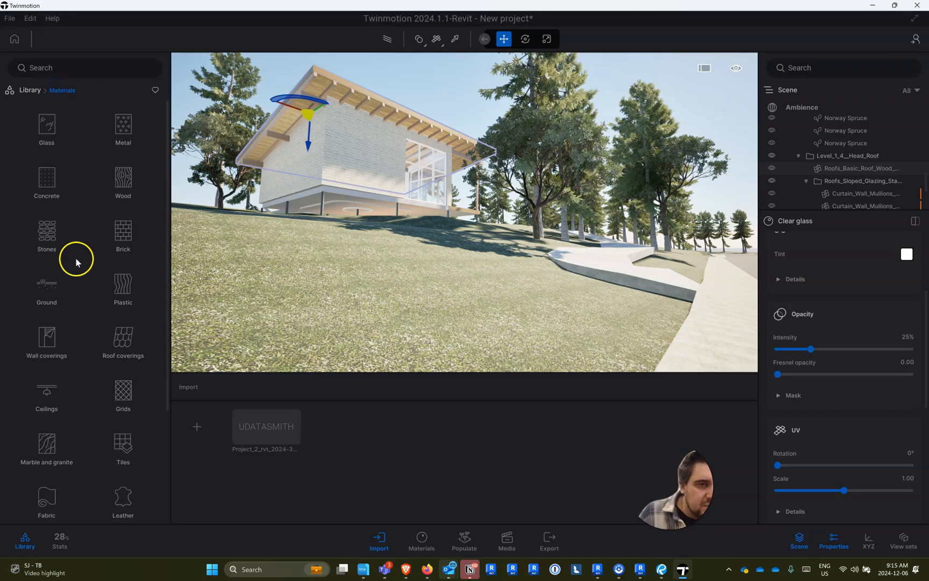
pyautogui.click(127, 122)
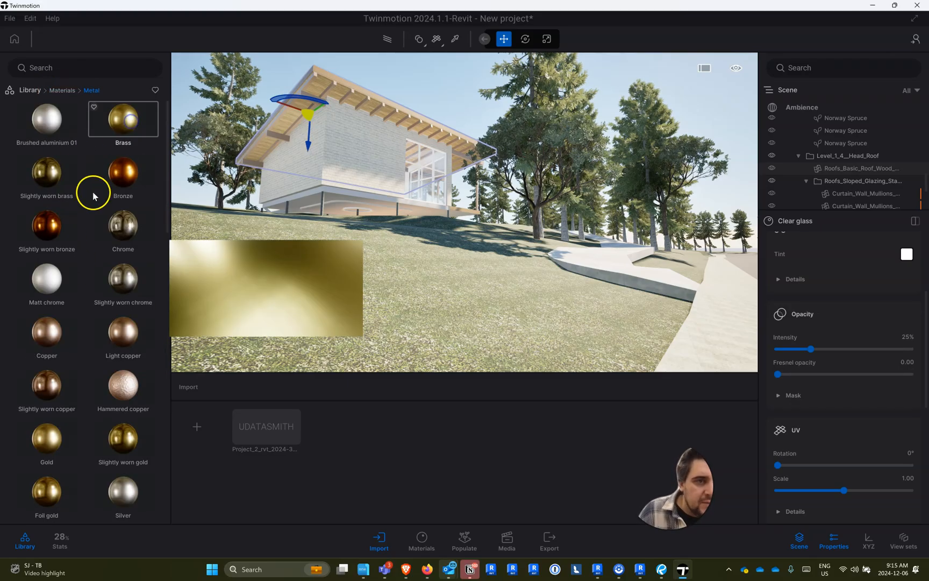
pyautogui.scroll(-5, 104, 305)
pyautogui.moveTo(122, 355); pyautogui.dragTo(420, 167)
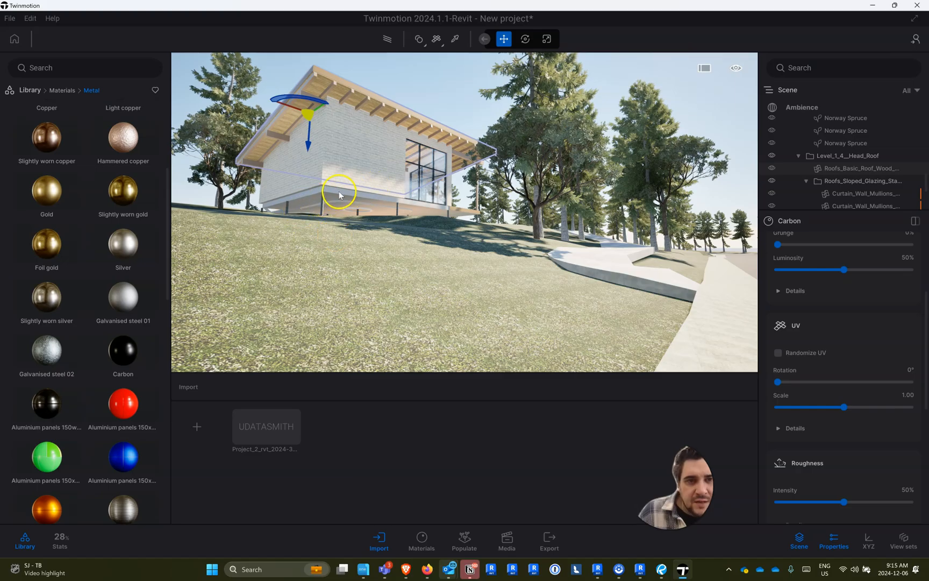
pyautogui.moveTo(113, 348); pyautogui.dragTo(334, 194)
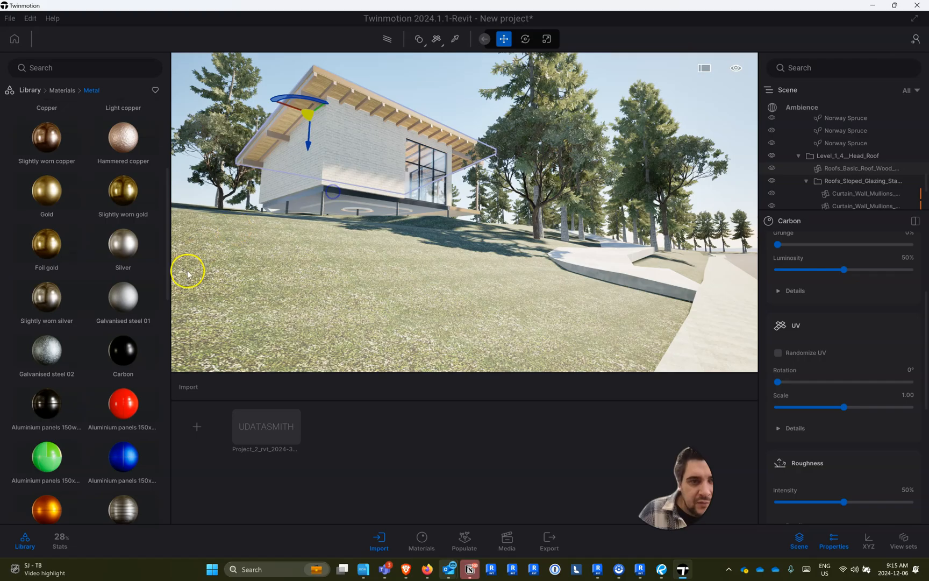
pyautogui.moveTo(129, 342); pyautogui.dragTo(337, 200)
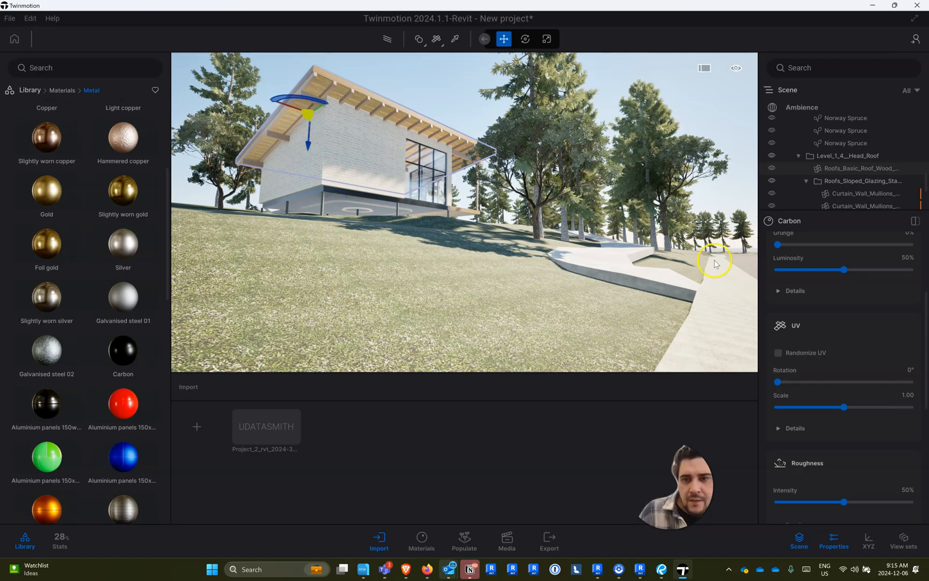
# - Frame the whole house from the lawn and check the local export options
pyautogui.press('s')
pyautogui.moveTo(337, 273); pyautogui.dragTo(190, 63, button='right')
pyautogui.press('w')
pyautogui.moveTo(302, 307); pyautogui.dragTo(284, 321, button='right')
pyautogui.click(556, 544)
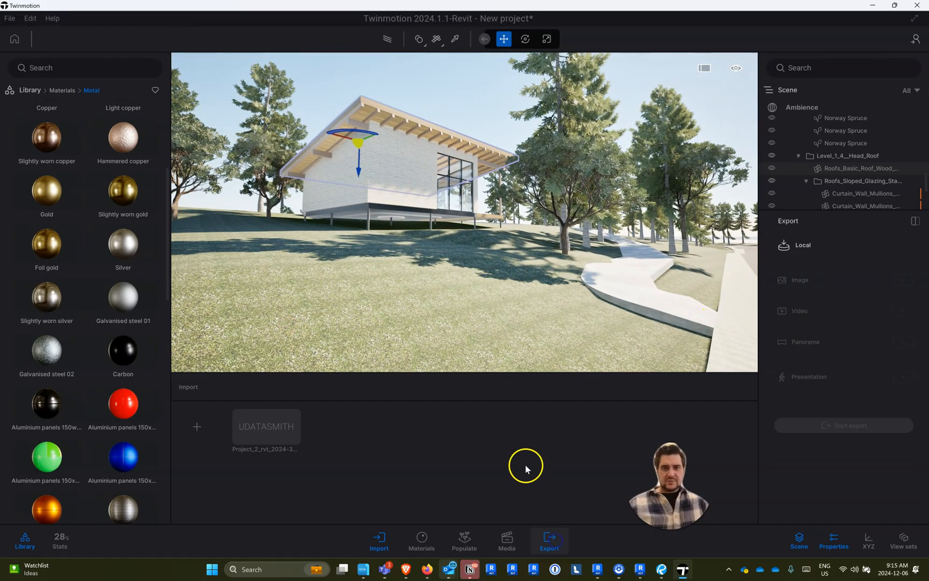
pyautogui.click(47, 93)
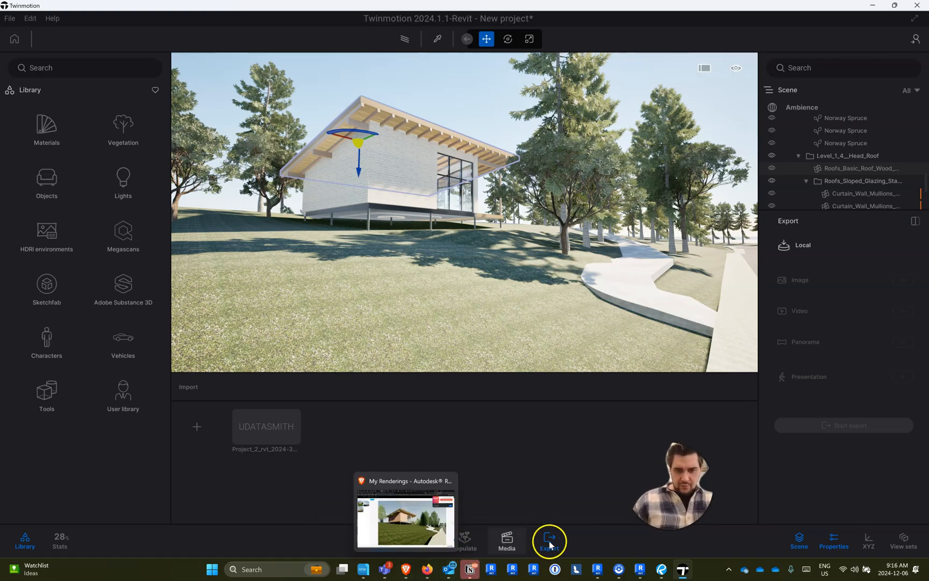
pyautogui.click(806, 546)
pyautogui.click(806, 546)
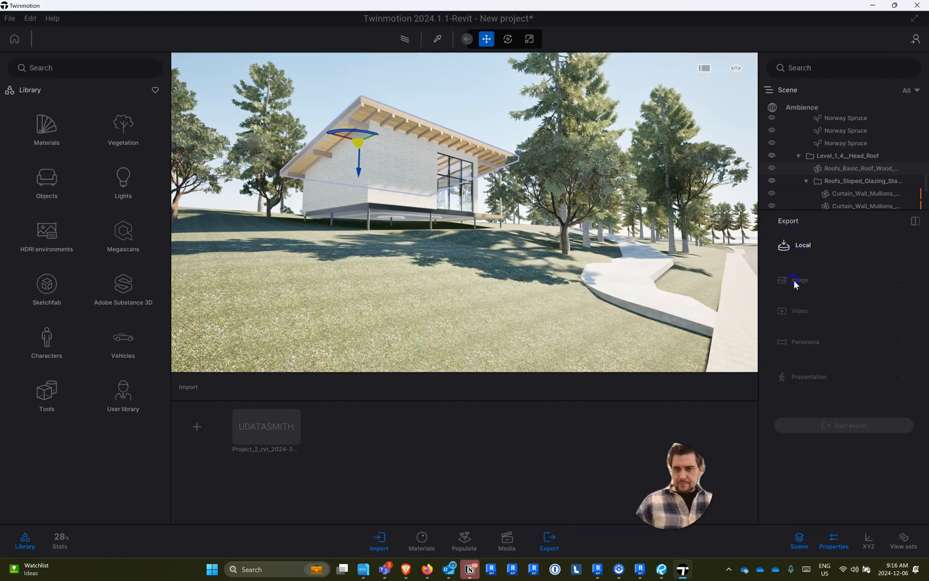
# - Create the first still image of the house from the current view and adjust its camera framing
pyautogui.click(514, 545)
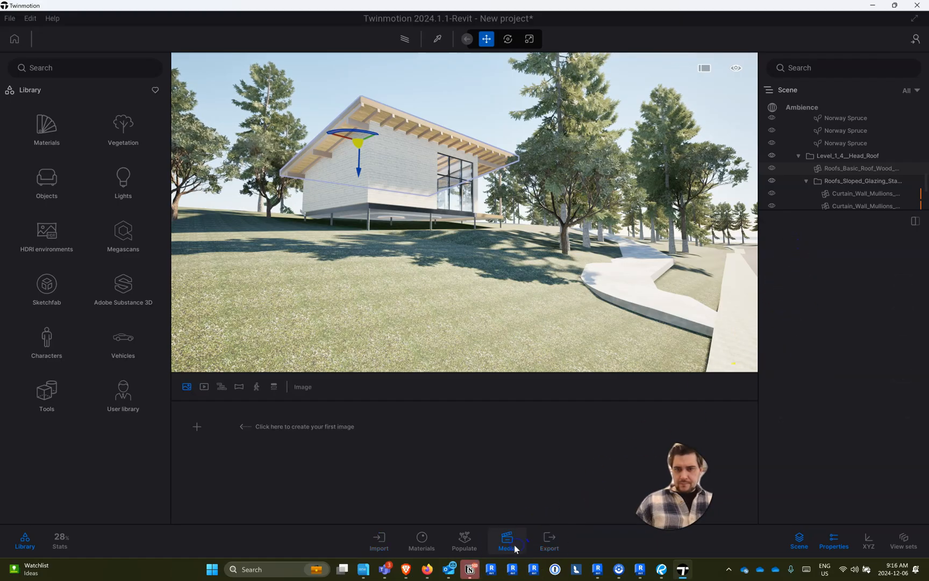
pyautogui.click(193, 425)
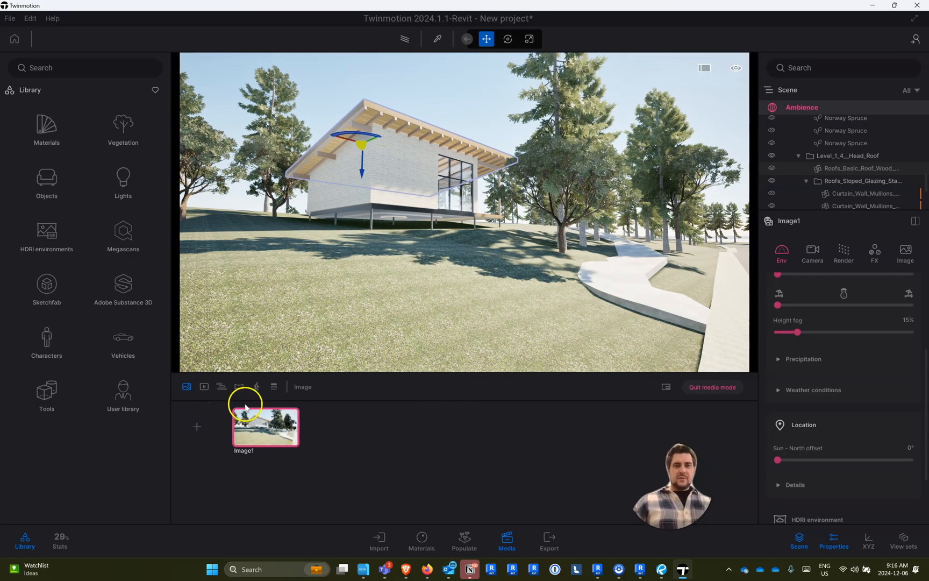
pyautogui.moveTo(448, 248)
pyautogui.mouseDown(button='right')
pyautogui.moveTo(435, 219)
pyautogui.moveTo(403, 212)
pyautogui.moveTo(446, 246)
pyautogui.mouseUp(button='right')
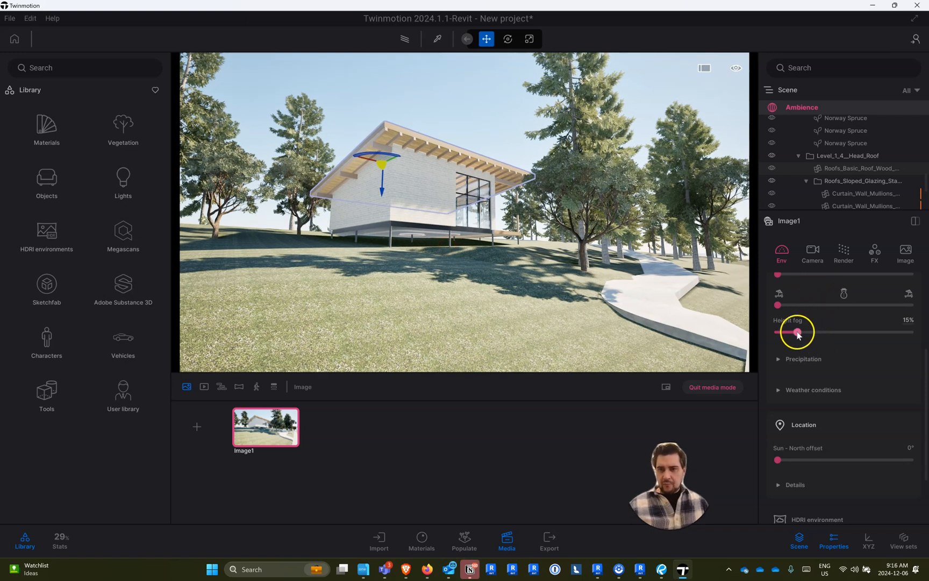
# - Adjust Image1's weather by raising height fog to 40%, shifting the season toward autumn foliage and adding some cloud
pyautogui.moveTo(845, 331); pyautogui.dragTo(802, 312)
pyautogui.moveTo(797, 311)
pyautogui.mouseDown()
pyautogui.moveTo(790, 311)
pyautogui.moveTo(808, 312)
pyautogui.mouseUp()
pyautogui.scroll(3, 810, 298)
pyautogui.moveTo(778, 367); pyautogui.dragTo(801, 374)
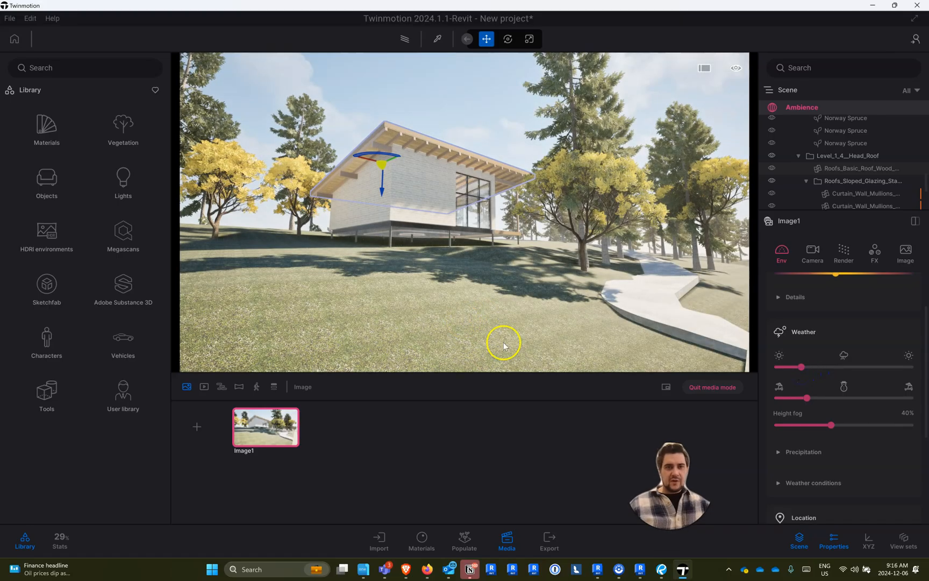
# - Try the HDRI environment as a skydome on Image1, then disable it
pyautogui.scroll(-4, 815, 440)
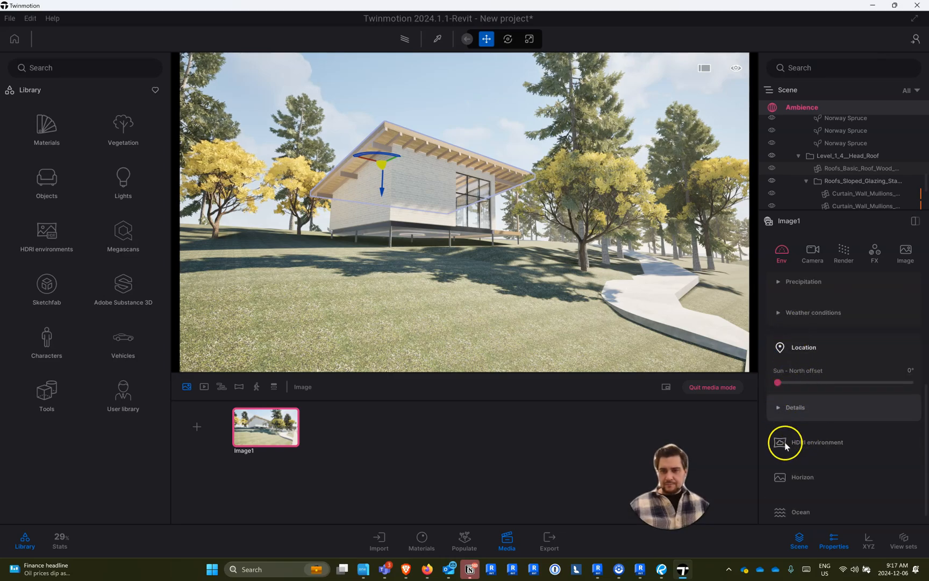
pyautogui.scroll(-1, 821, 439)
pyautogui.click(817, 429)
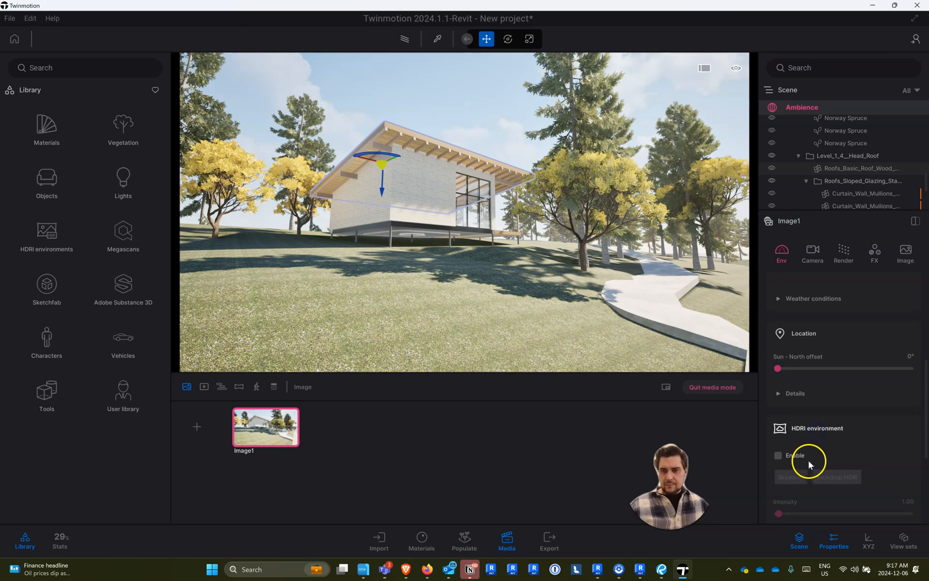
pyautogui.scroll(-2, 796, 425)
pyautogui.click(781, 363)
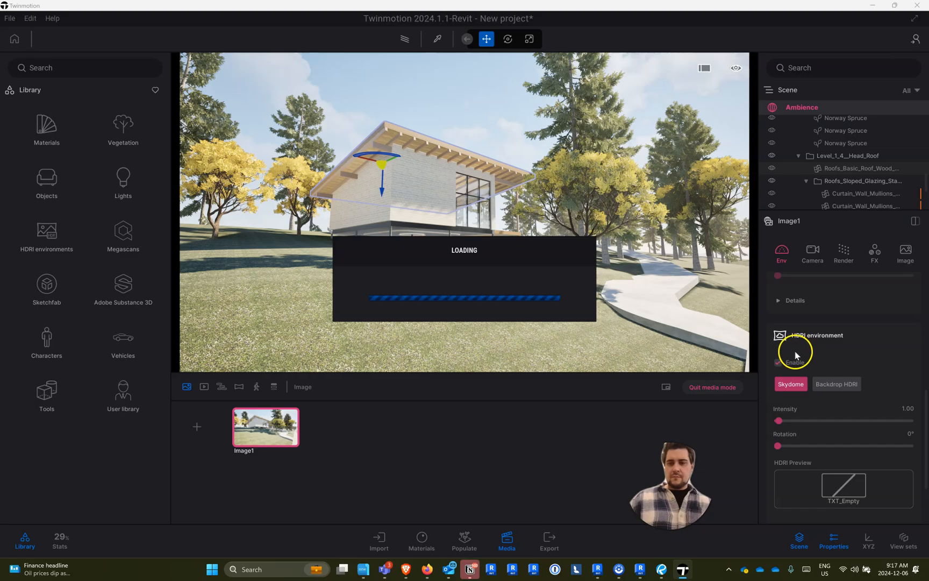
pyautogui.click(777, 363)
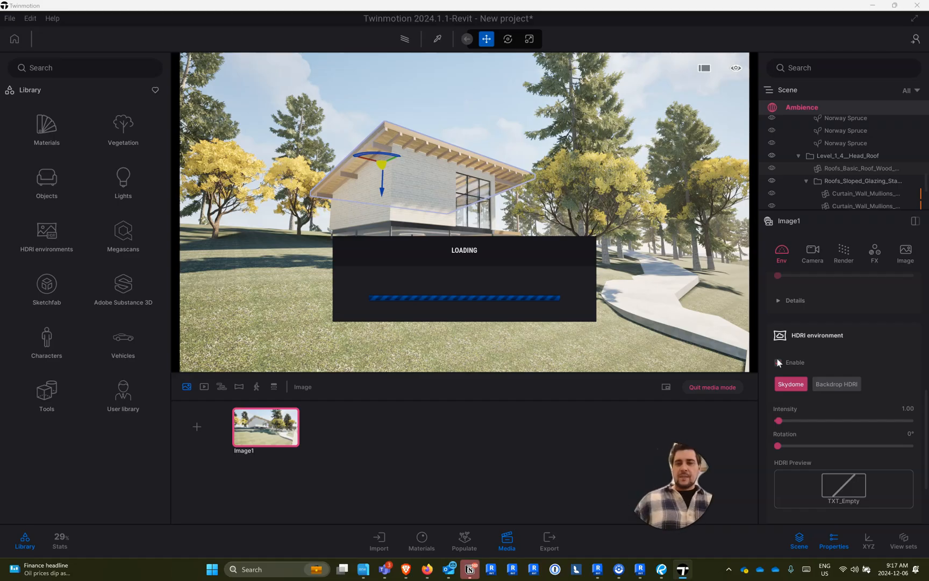
pyautogui.click(778, 362)
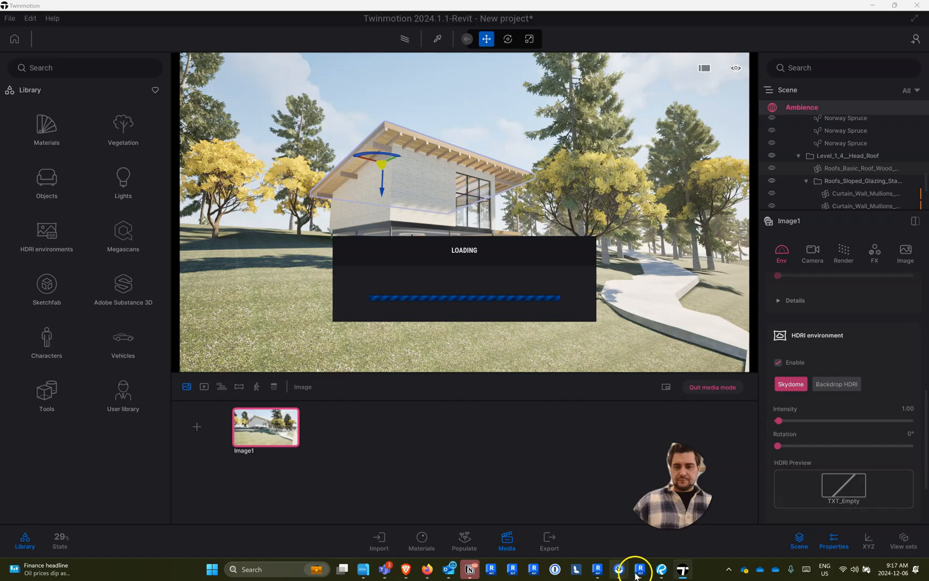
pyautogui.moveTo(640, 575)
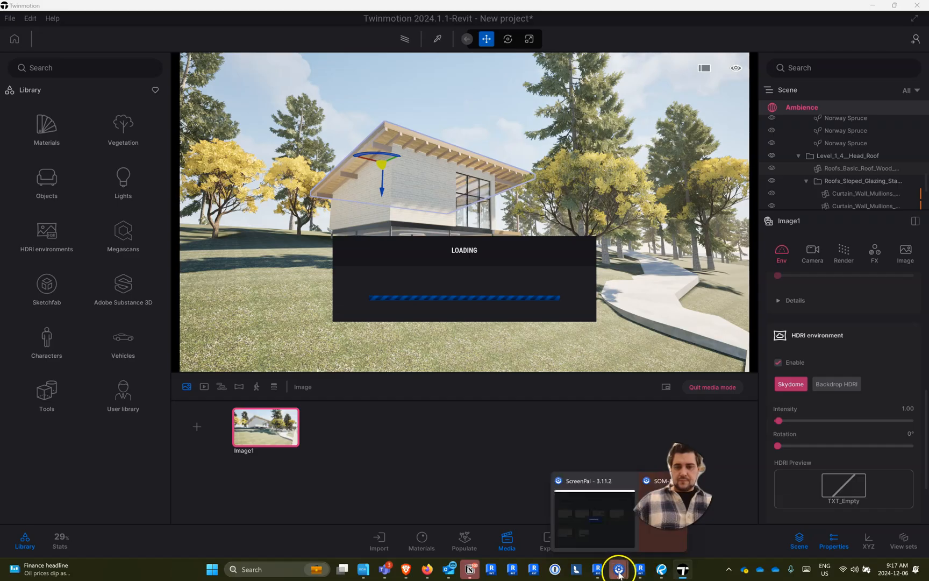
pyautogui.click(777, 362)
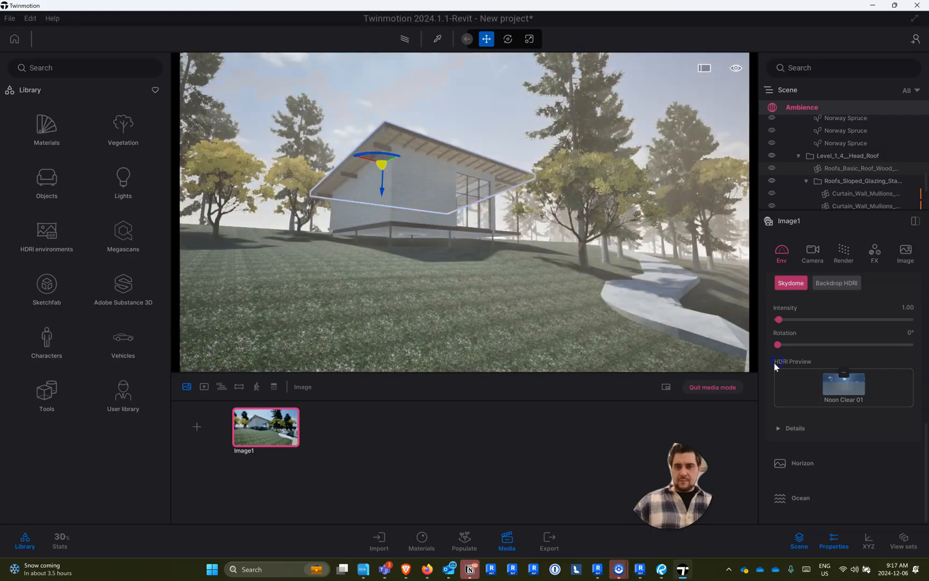
pyautogui.scroll(4, 774, 376)
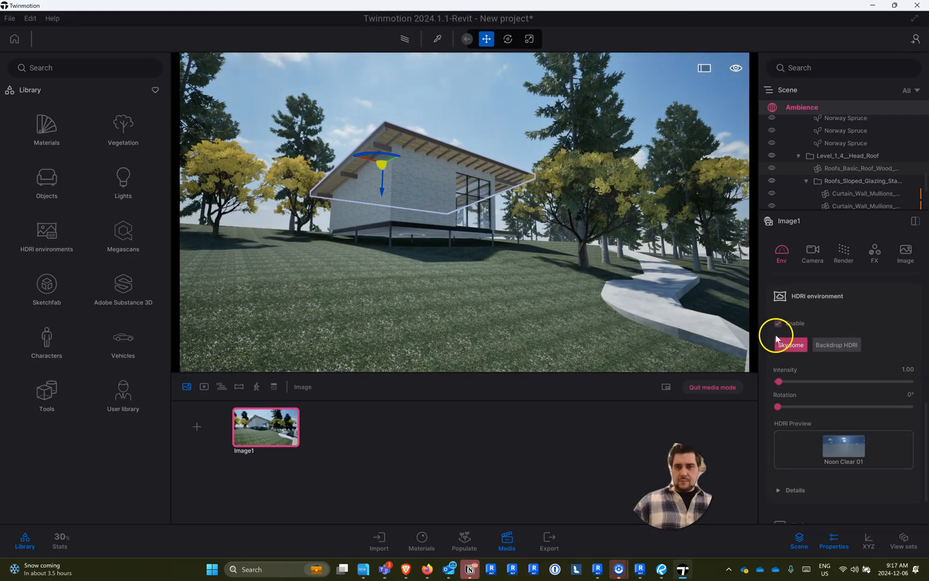
pyautogui.click(778, 323)
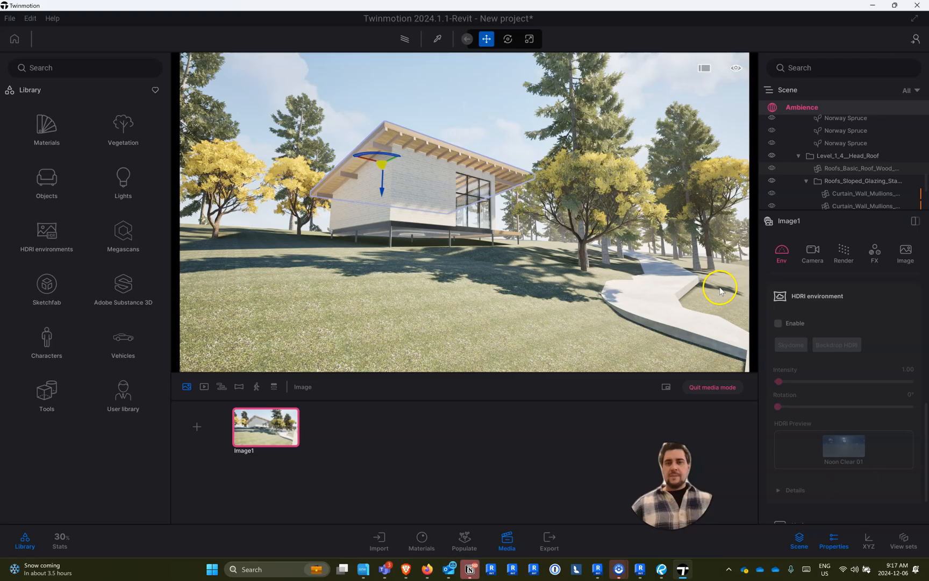
# - Create a second still image framing the house's deck side across the paved path, with a focal length of 31 mm
pyautogui.moveTo(458, 272); pyautogui.dragTo(510, 339)
pyautogui.moveTo(510, 338)
pyautogui.mouseDown(button='right')
pyautogui.moveTo(333, 398)
pyautogui.moveTo(129, 500)
pyautogui.moveTo(18, 580)
pyautogui.moveTo(46, 527)
pyautogui.moveTo(92, 528)
pyautogui.moveTo(21, 526)
pyautogui.moveTo(0, 511)
pyautogui.mouseUp(button='right')
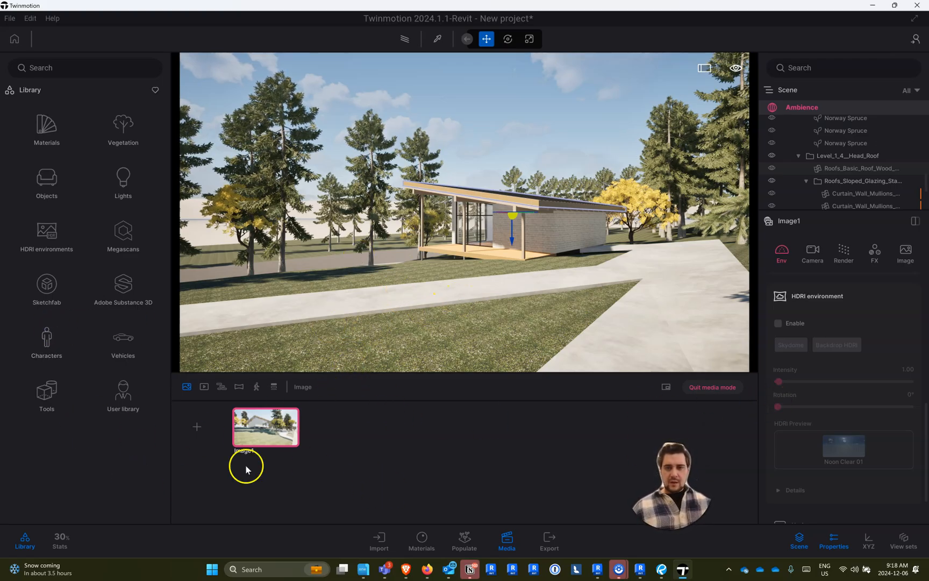
pyautogui.click(197, 427)
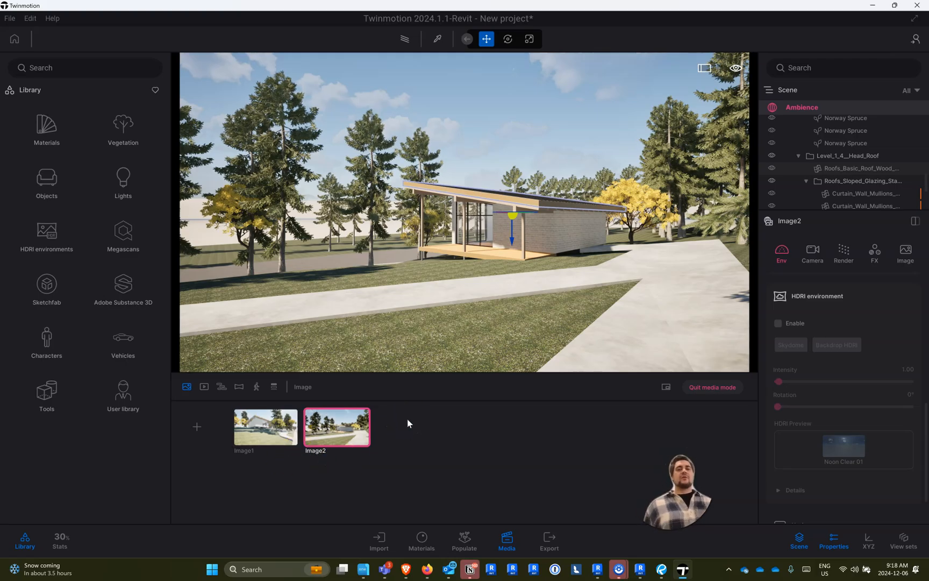
pyautogui.moveTo(413, 219)
pyautogui.mouseDown(button='right')
pyautogui.moveTo(396, 195)
pyautogui.moveTo(409, 200)
pyautogui.mouseUp(button='right')
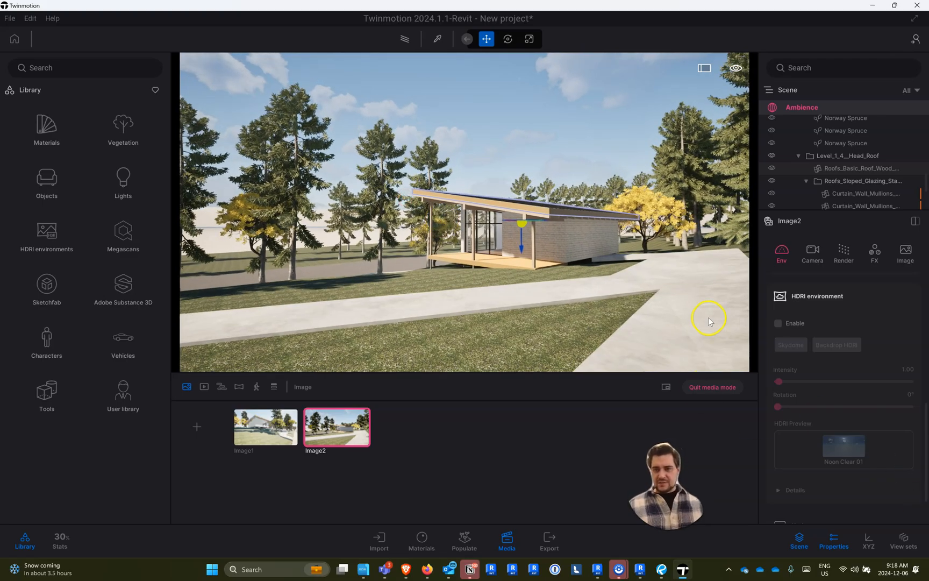
pyautogui.click(812, 255)
pyautogui.moveTo(839, 316); pyautogui.dragTo(863, 315)
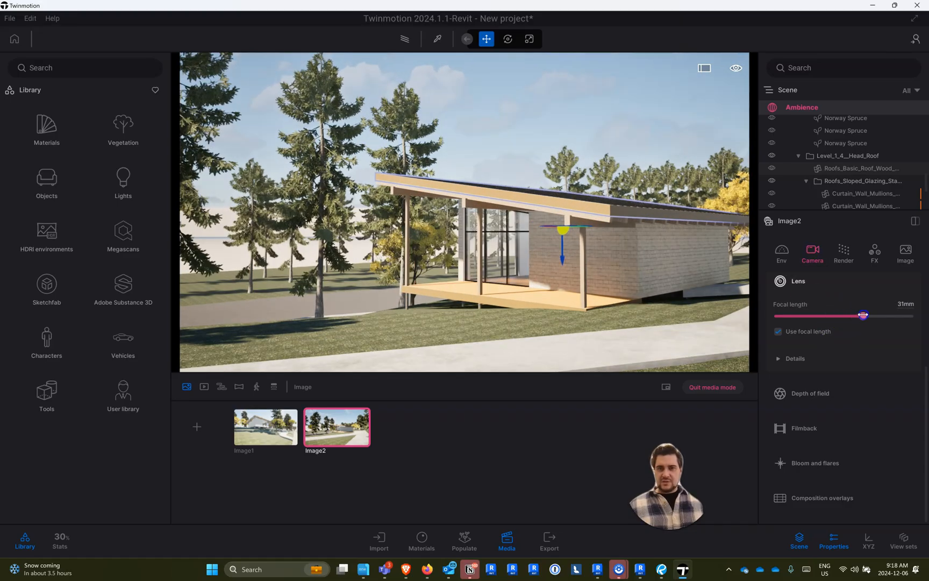
pyautogui.moveTo(563, 272); pyautogui.dragTo(570, 248, button='right')
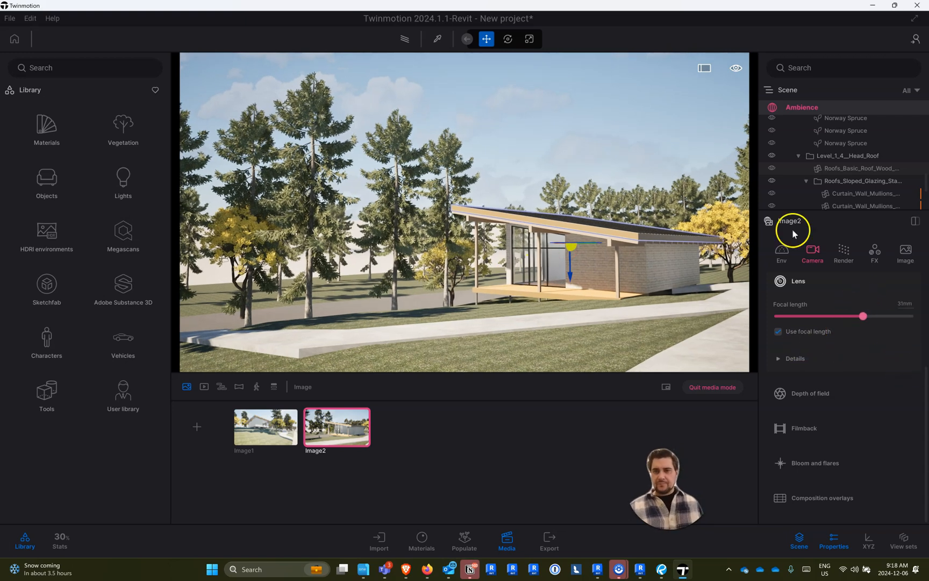
# - Set the time of day for the second image to 10:45
pyautogui.click(789, 252)
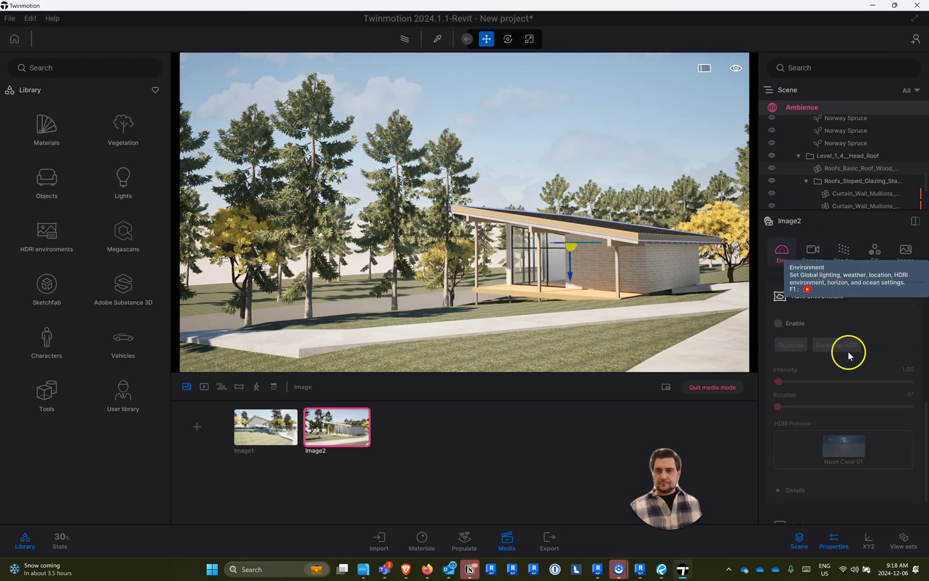
pyautogui.scroll(3, 861, 367)
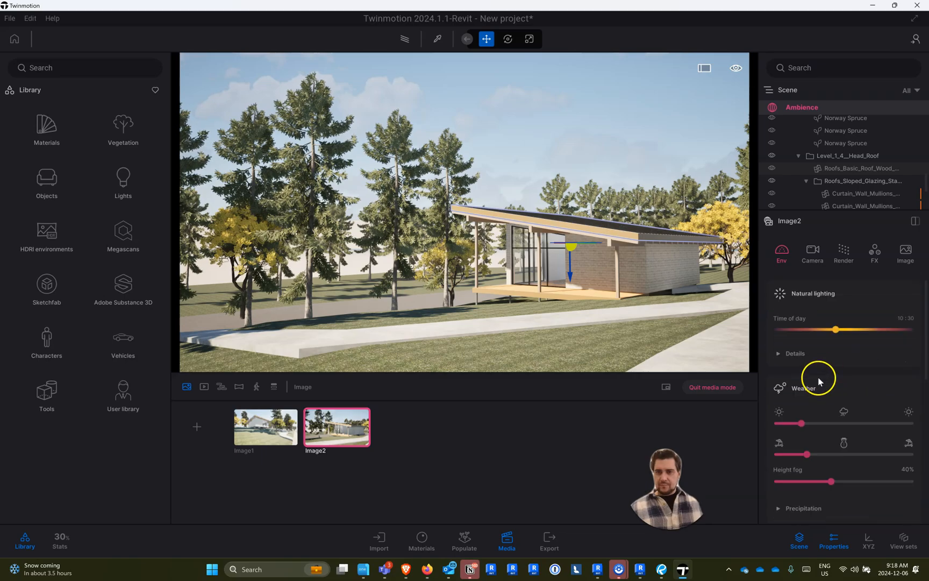
pyautogui.moveTo(831, 329); pyautogui.dragTo(837, 329)
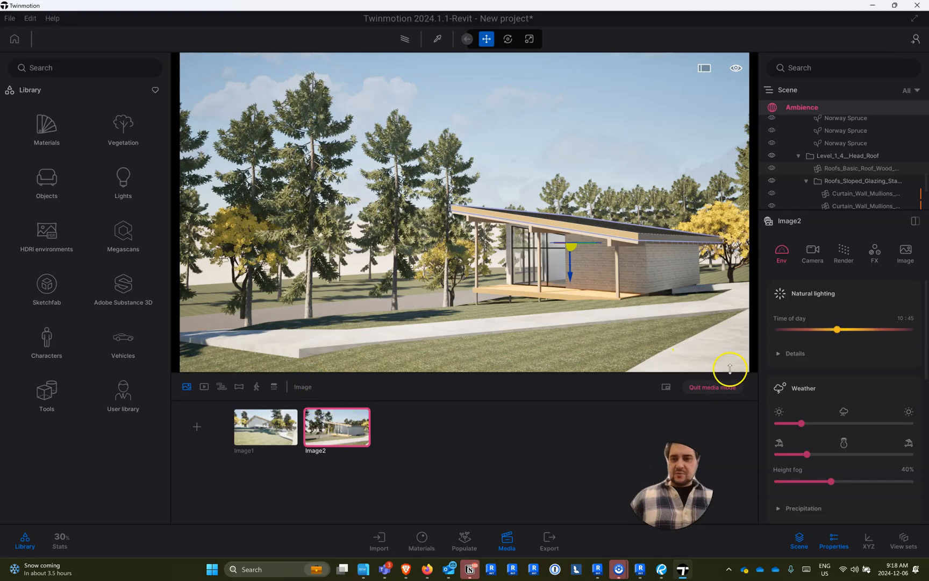
# - Examine the local image export settings, including the file format, render layers, refinement and 3D mode options
pyautogui.click(551, 540)
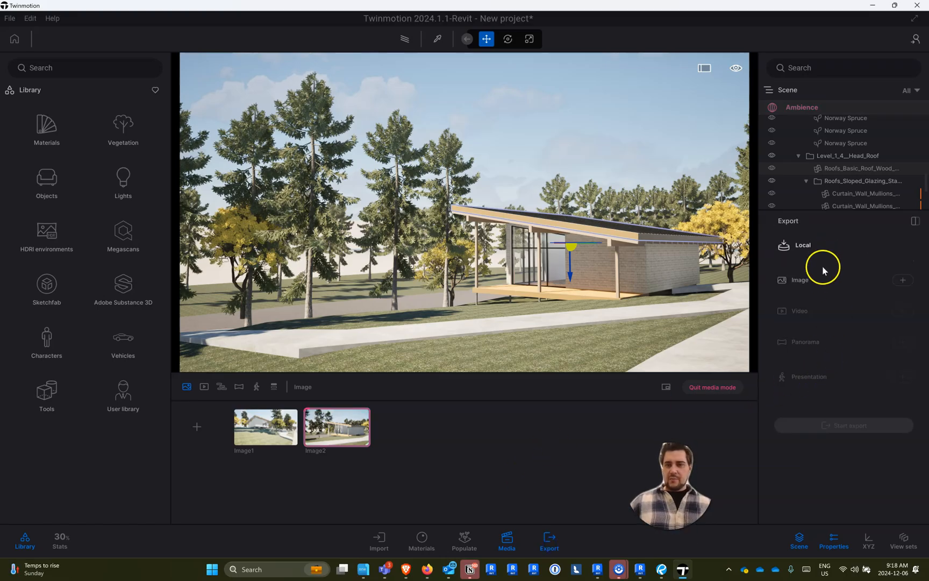
pyautogui.click(815, 280)
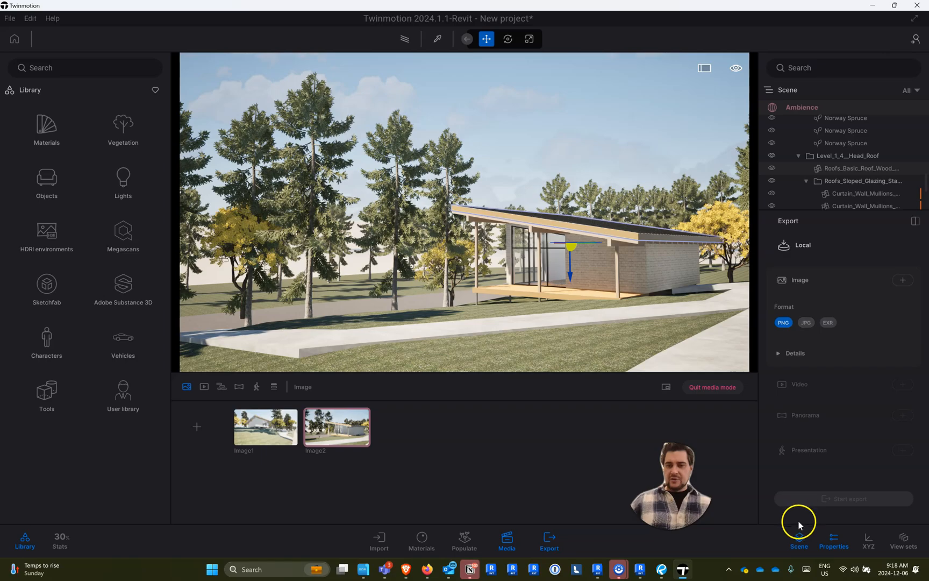
pyautogui.click(804, 353)
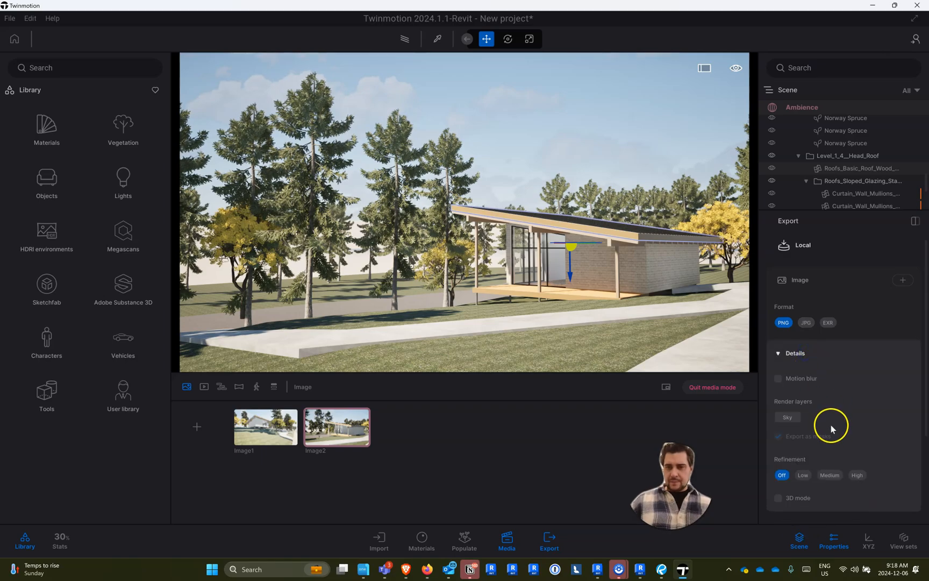
pyautogui.scroll(-3, 832, 429)
pyautogui.scroll(-2, 838, 415)
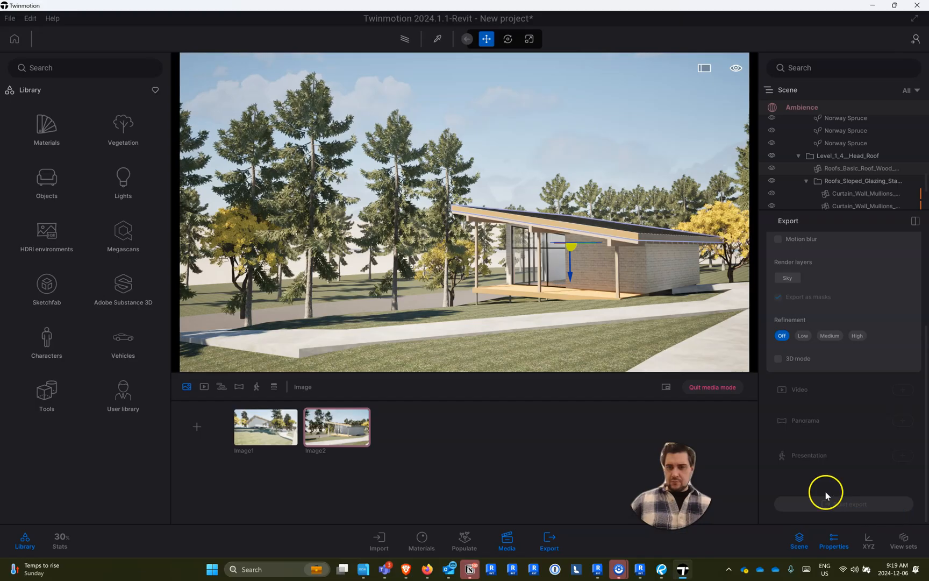
pyautogui.click(799, 362)
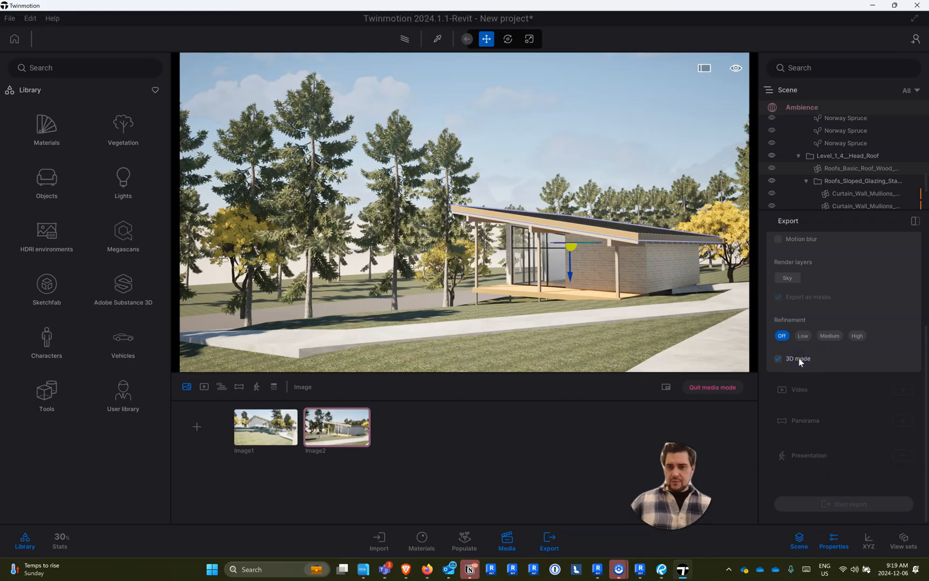
pyautogui.click(804, 368)
pyautogui.scroll(2, 812, 277)
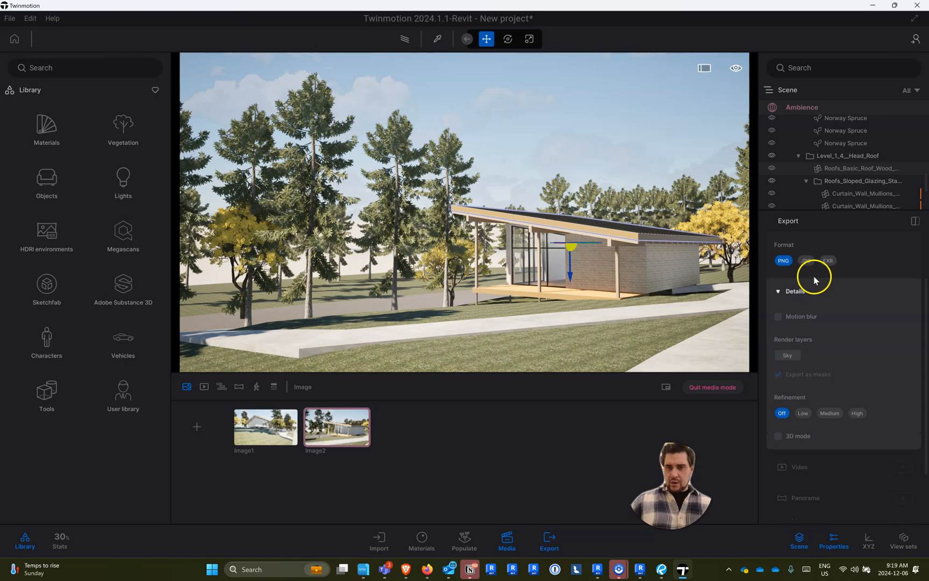
pyautogui.scroll(2, 806, 285)
pyautogui.click(814, 280)
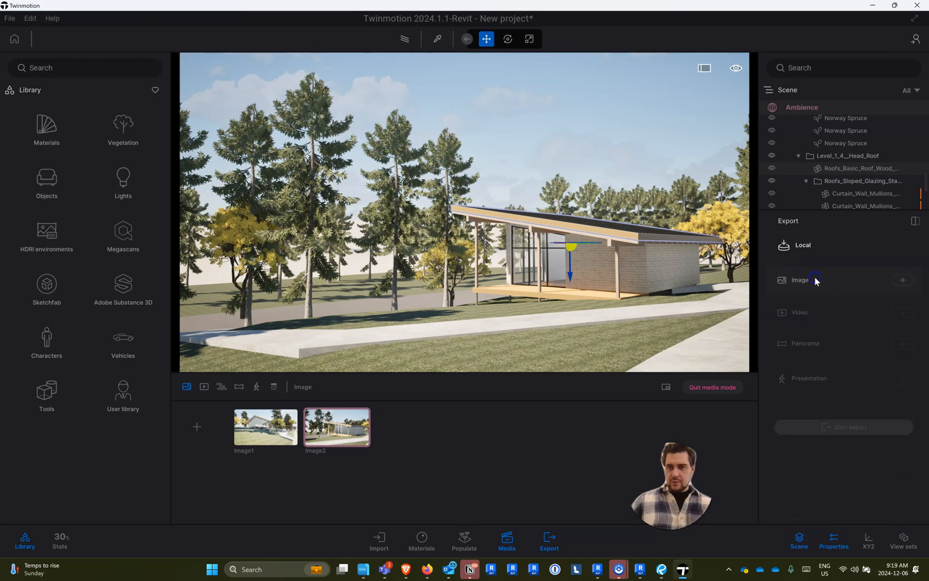
# - Add Image1 and Image2 to the local image export
pyautogui.click(902, 280)
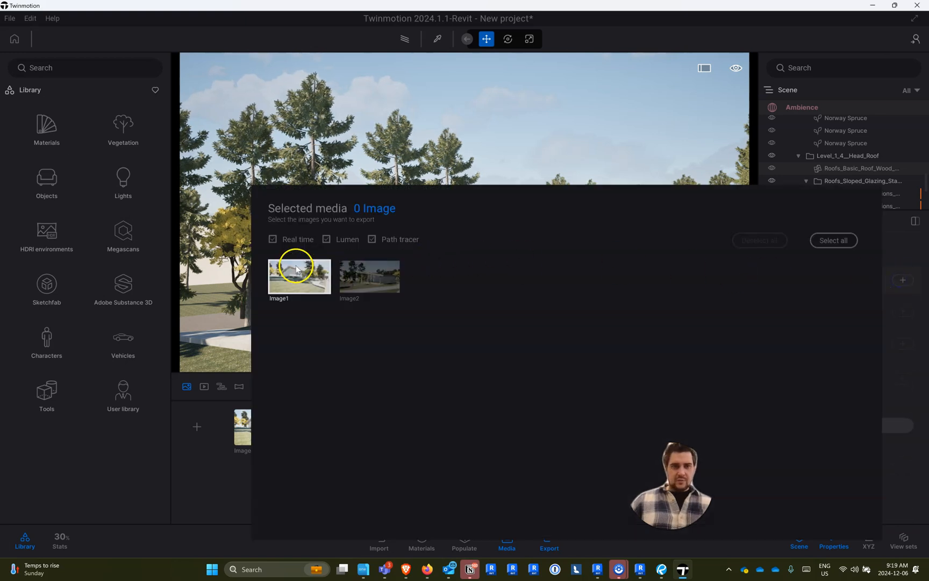
pyautogui.click(297, 268)
pyautogui.click(369, 277)
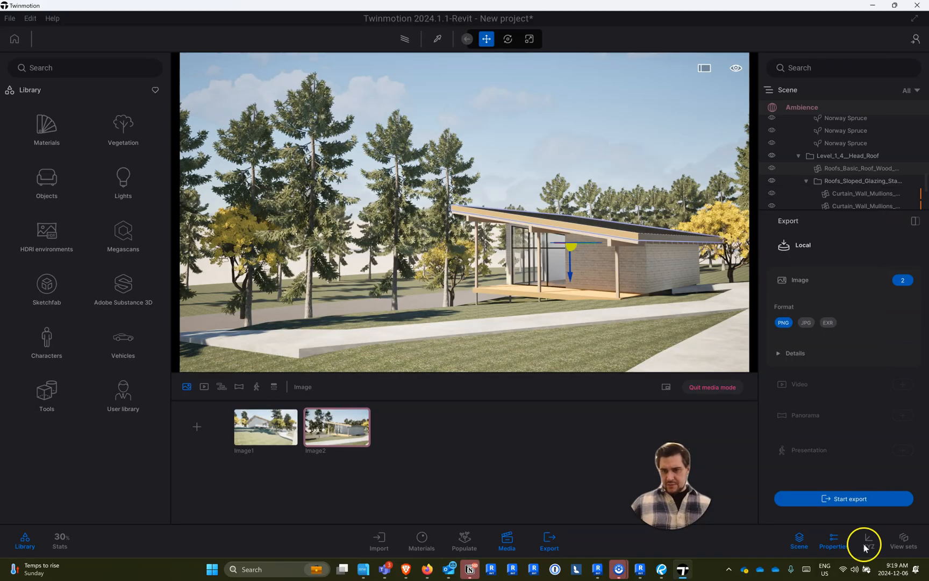
# - Start the export and browse to the Project_2_rvt_2024-3DView-{3D}_Assets folder under 24F CADE 2001, Tutorial, Studio
pyautogui.click(852, 501)
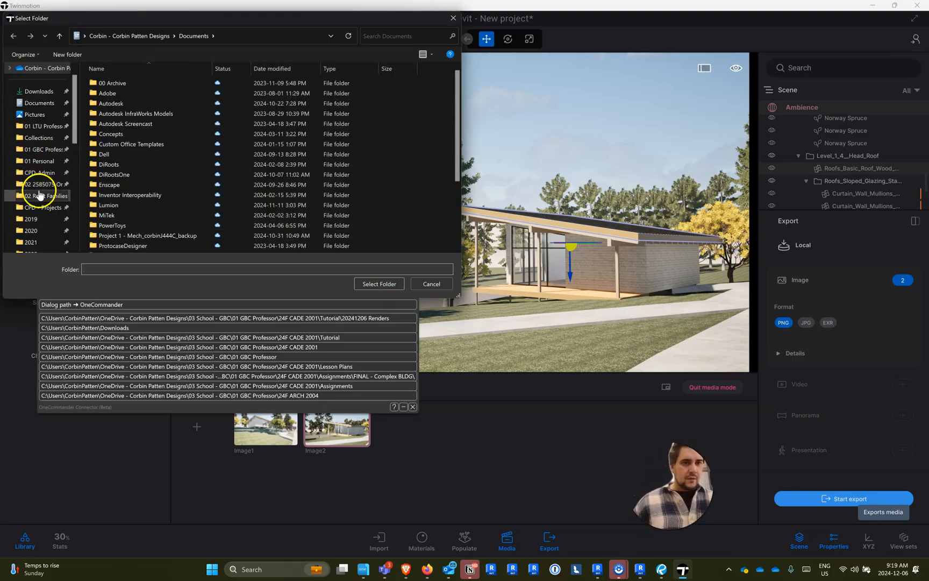
pyautogui.click(43, 149)
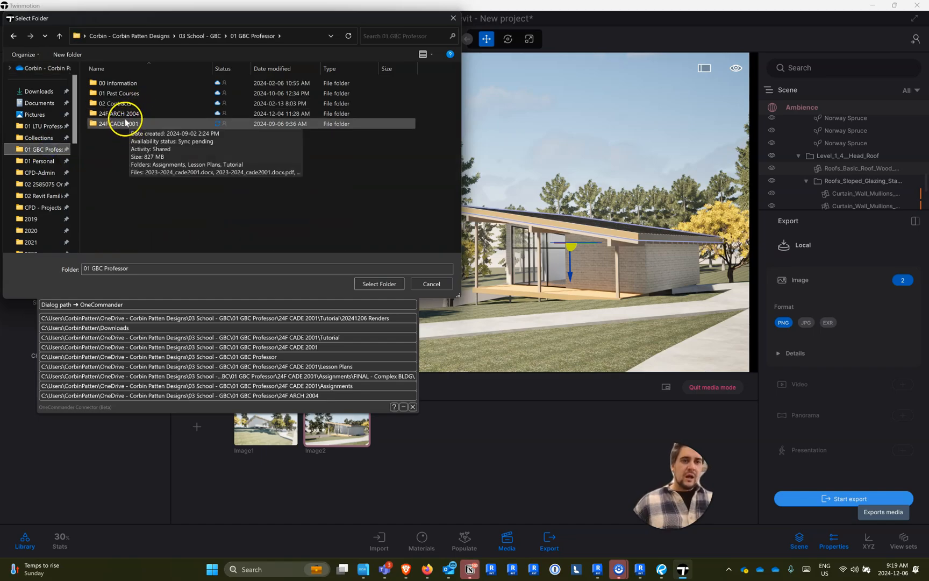
pyautogui.doubleClick(124, 126)
pyautogui.click(122, 104)
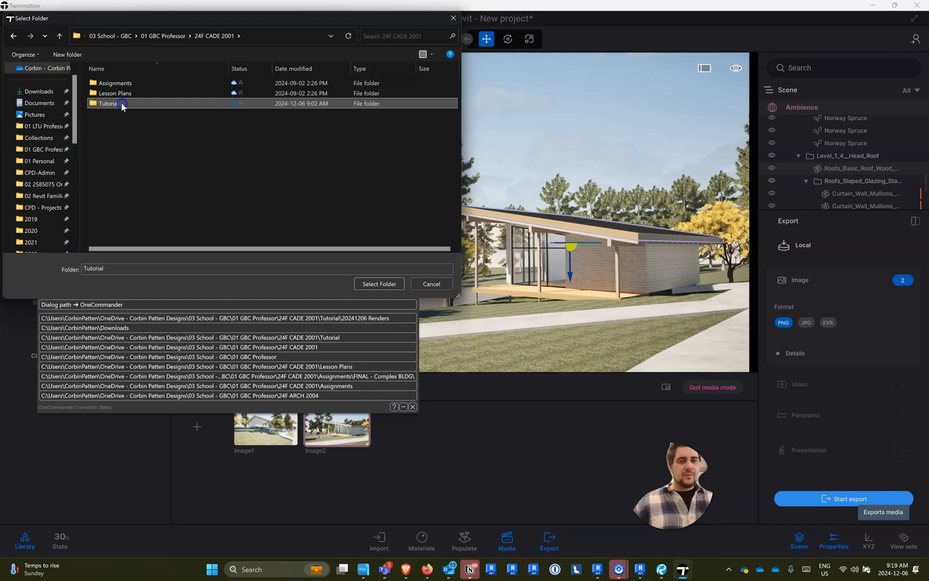
pyautogui.doubleClick(122, 105)
pyautogui.doubleClick(122, 105)
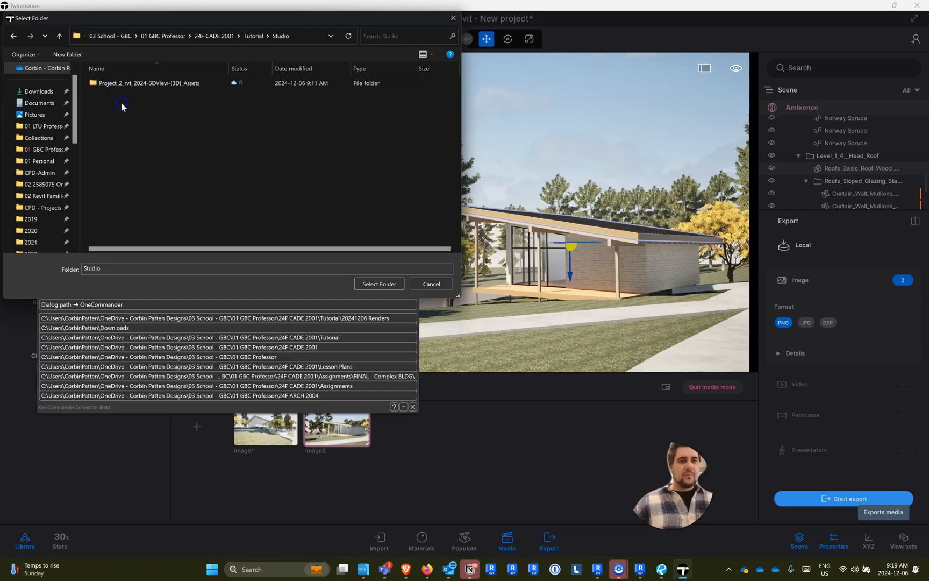
pyautogui.click(132, 90)
pyautogui.doubleClick(133, 88)
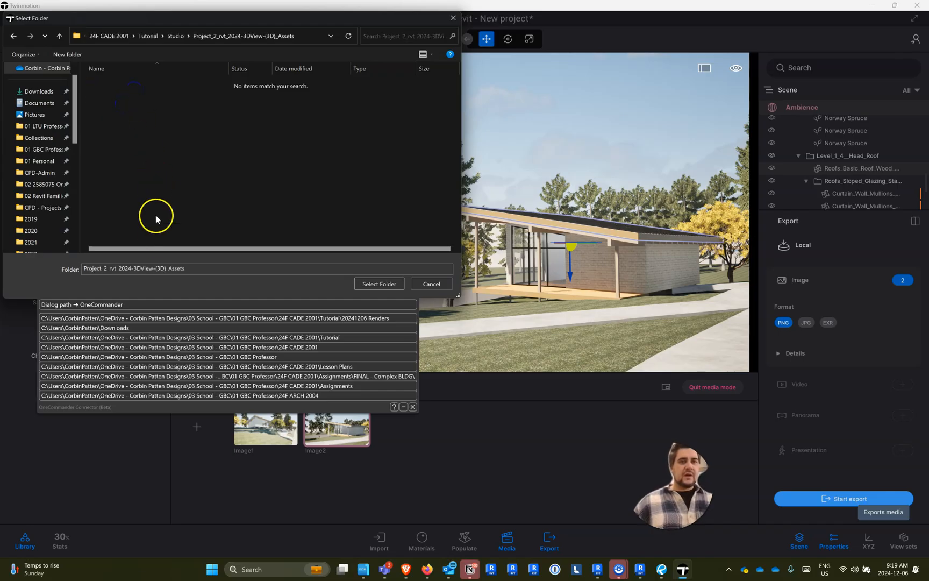
# - Try to use the shortened folder name Project_2_rvt_2024- as the export destination
pyautogui.click(219, 268)
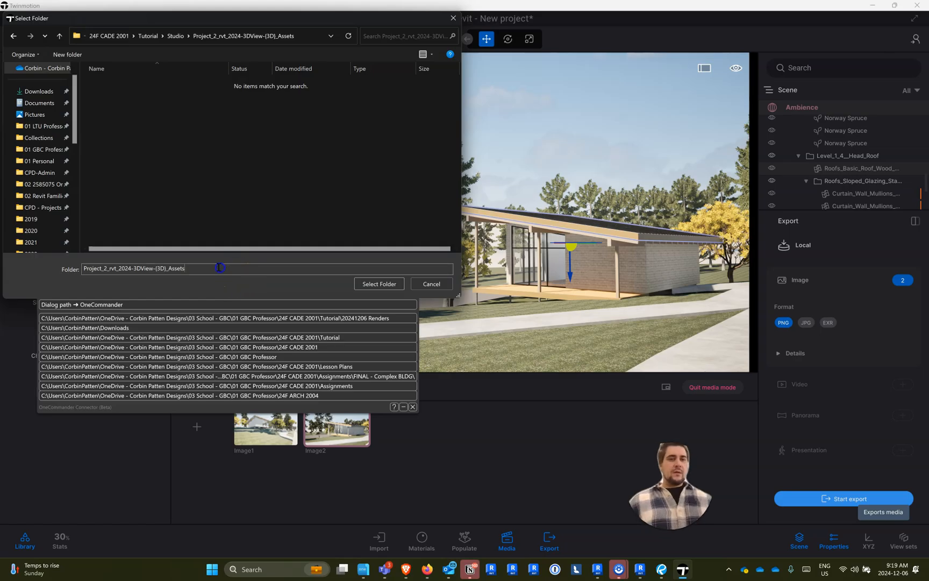
pyautogui.click(215, 270)
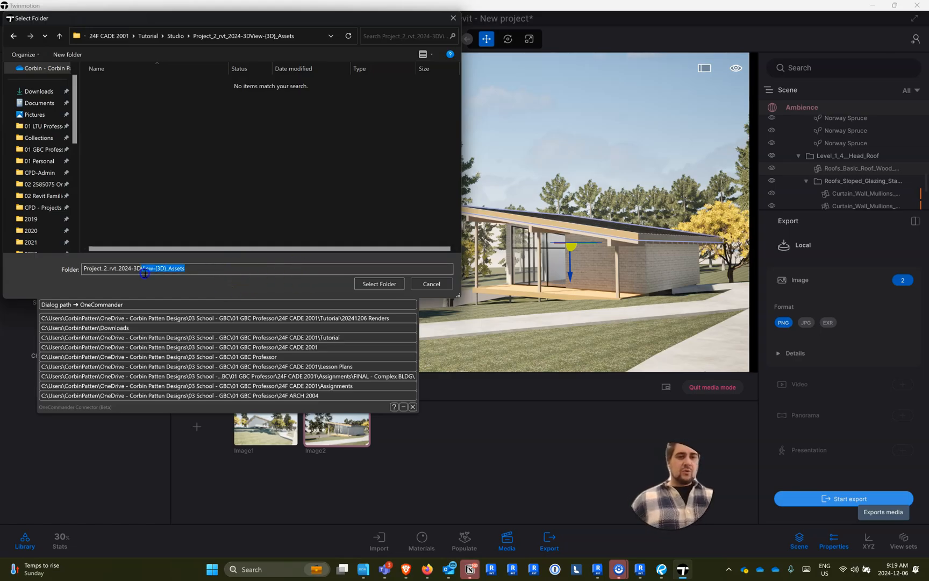
pyautogui.press('BackSpace')
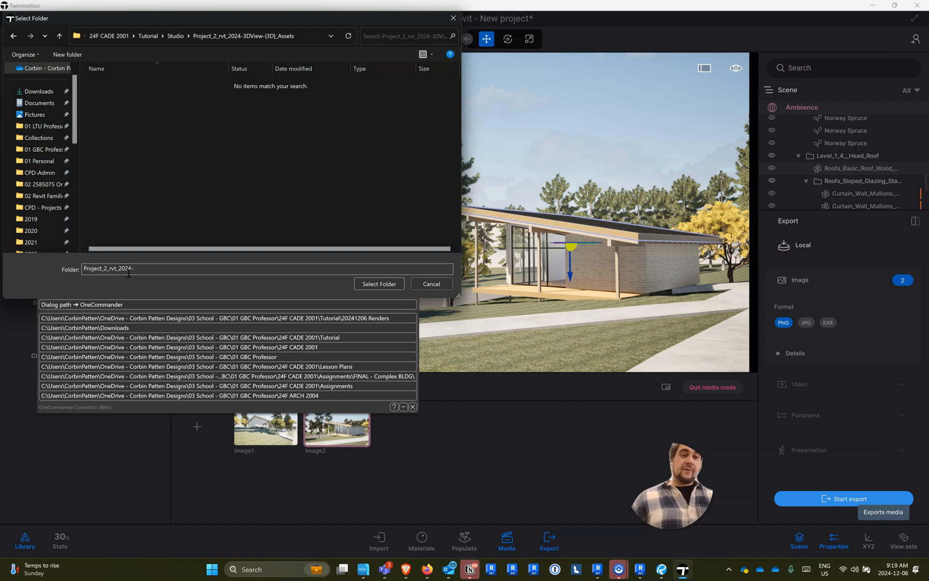
pyautogui.click(376, 284)
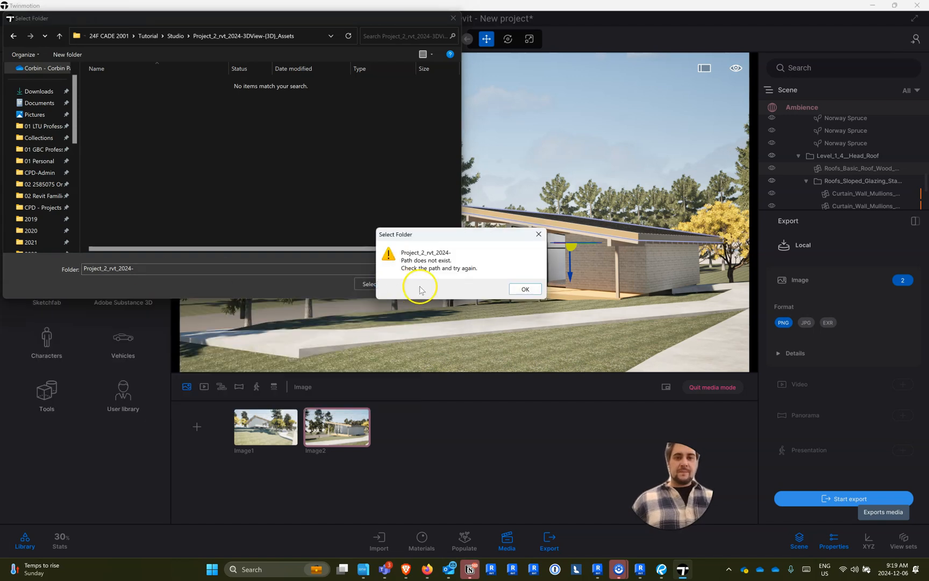
pyautogui.click(525, 289)
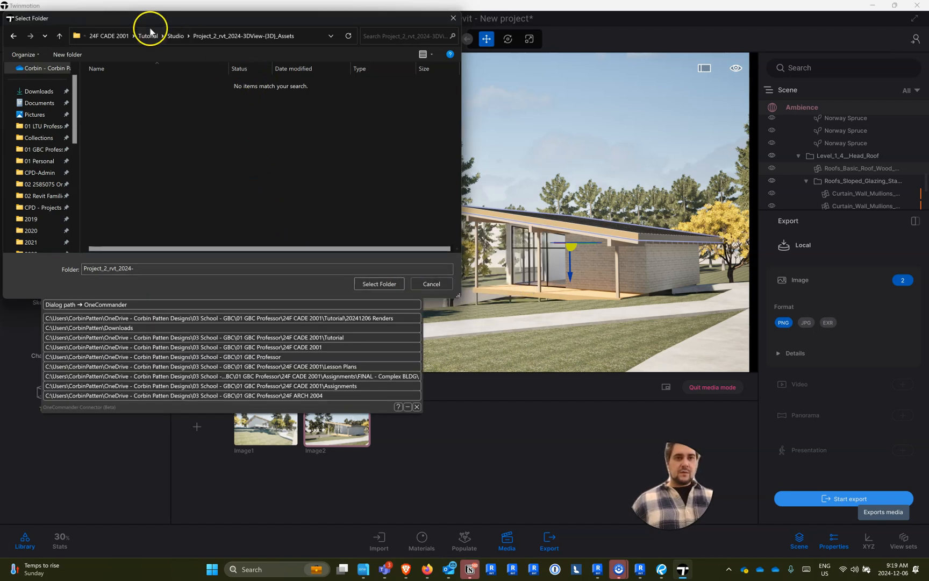
# - Choose the Studio folder under Tutorial as the destination and export both images as PNG
pyautogui.click(150, 35)
pyautogui.doubleClick(128, 102)
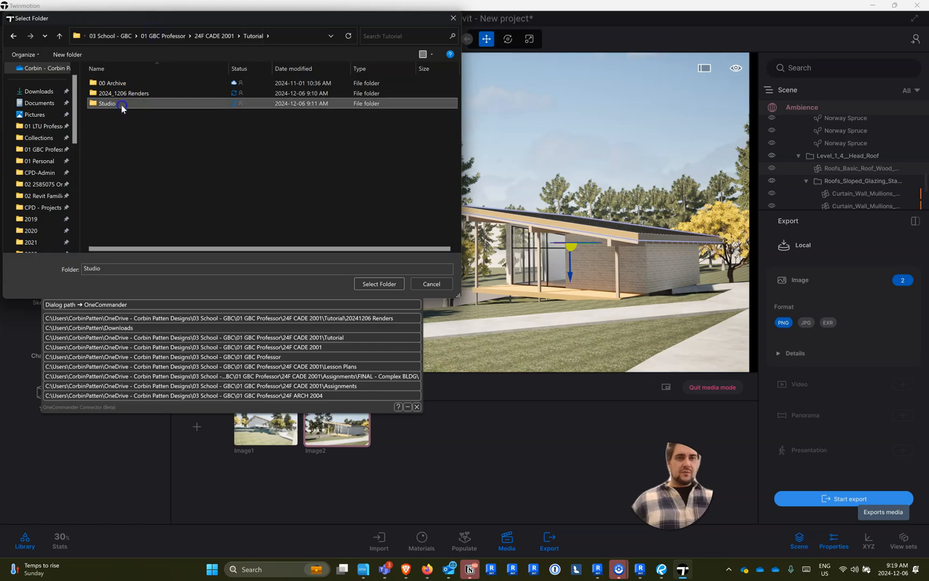
pyautogui.doubleClick(122, 84)
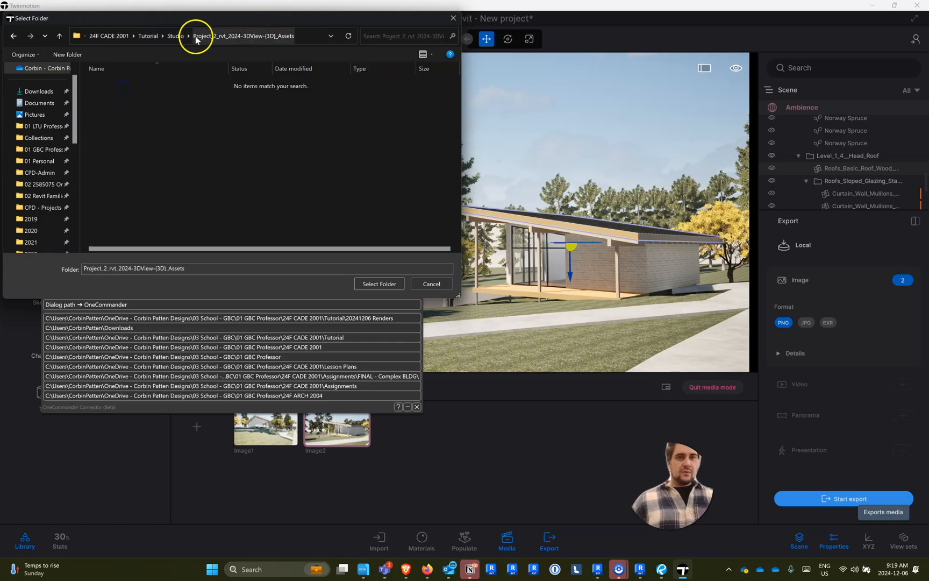
pyautogui.click(379, 283)
pyautogui.click(842, 499)
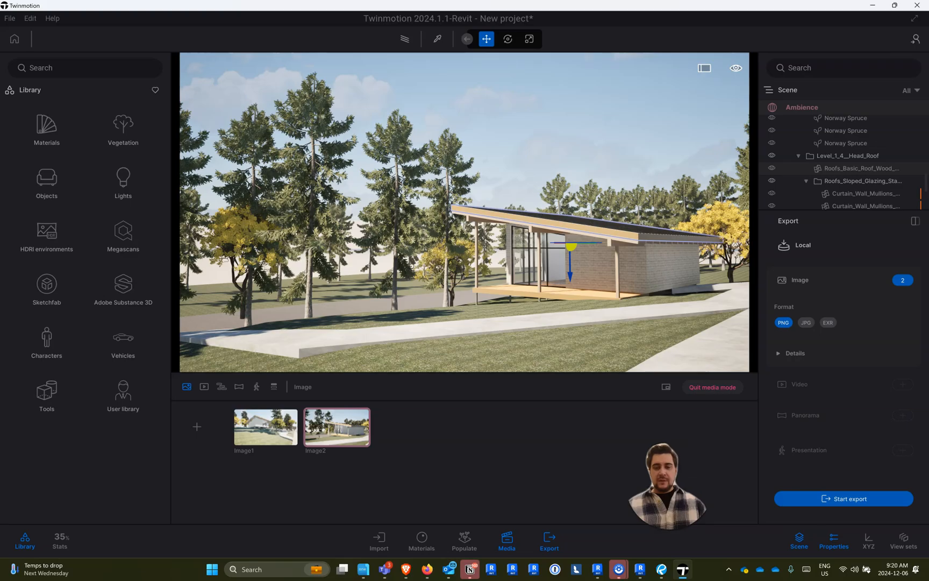
# - Switch to OneCommander and open the Studio folder under 24F CADE 2001, Tutorial
pyautogui.click(362, 567)
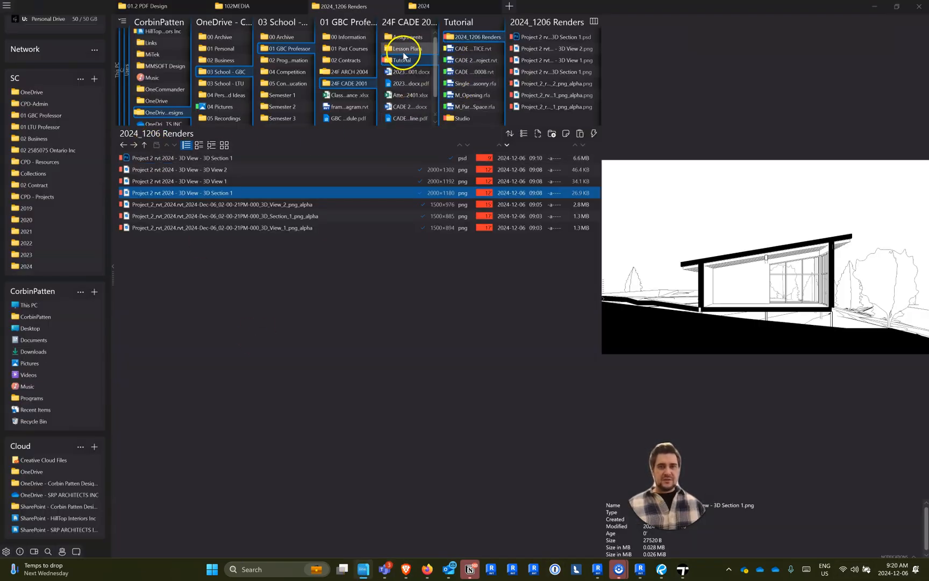
pyautogui.scroll(-3, 473, 107)
pyautogui.scroll(3, 471, 91)
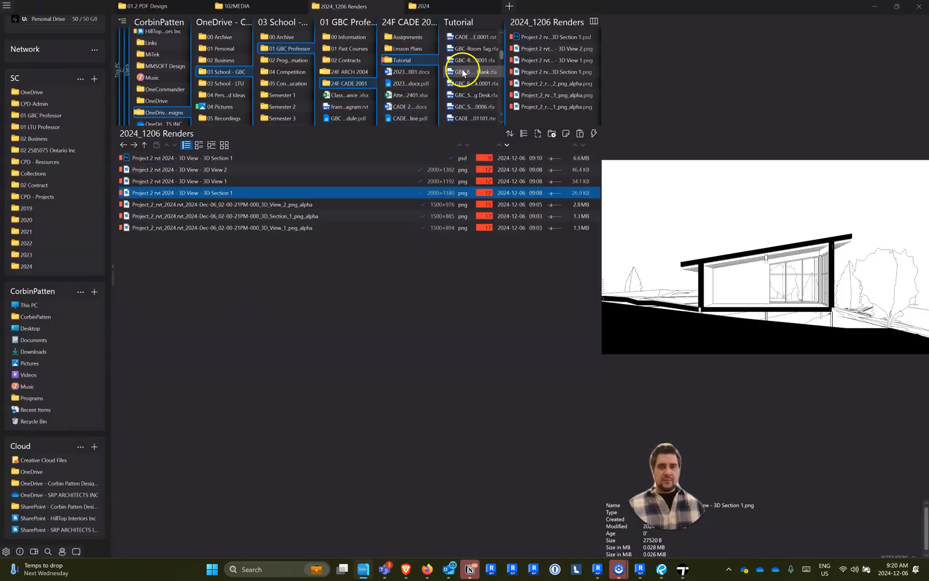
pyautogui.click(470, 73)
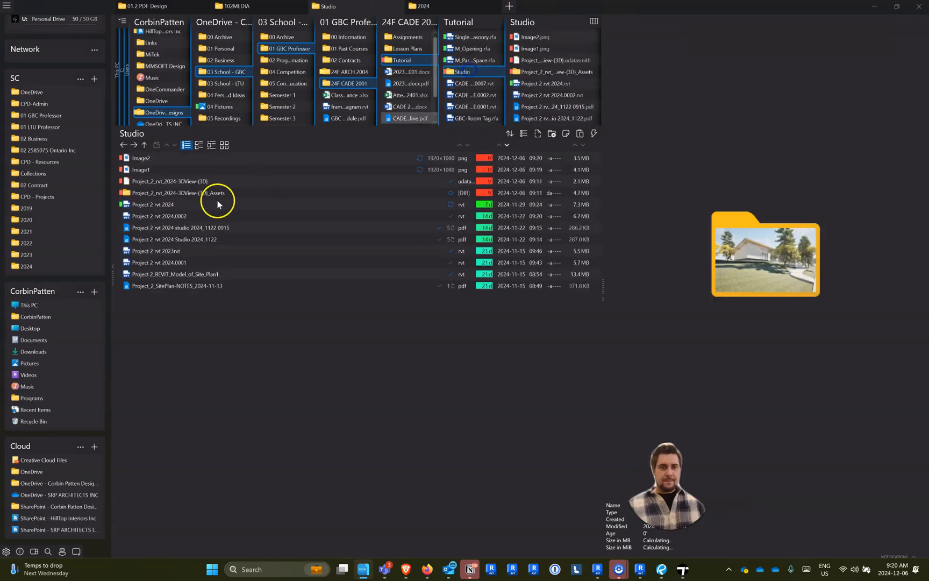
# - Open the exported Image1.png, inspect the render full-screen at different zoom levels, and close it
pyautogui.click(155, 169)
pyautogui.doubleClick(155, 169)
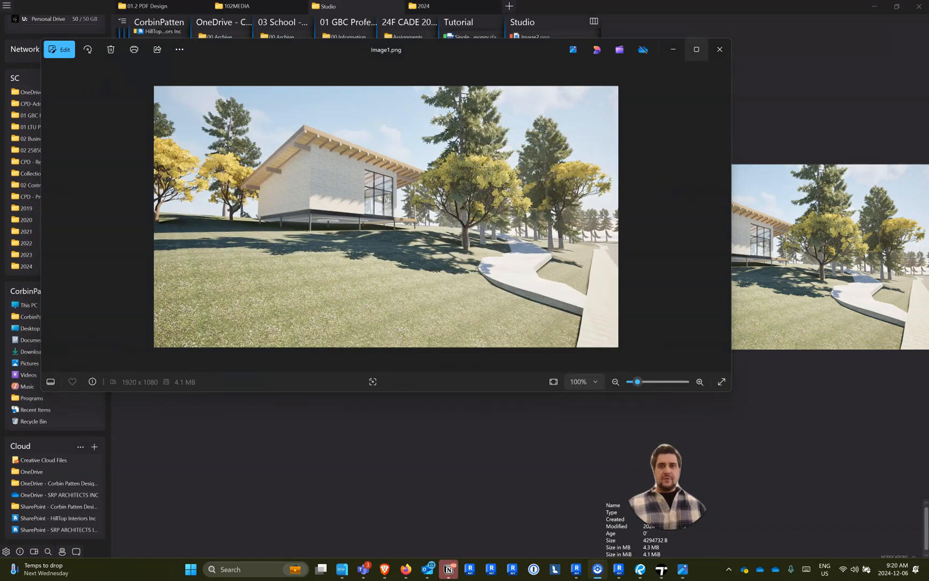
pyautogui.click(696, 50)
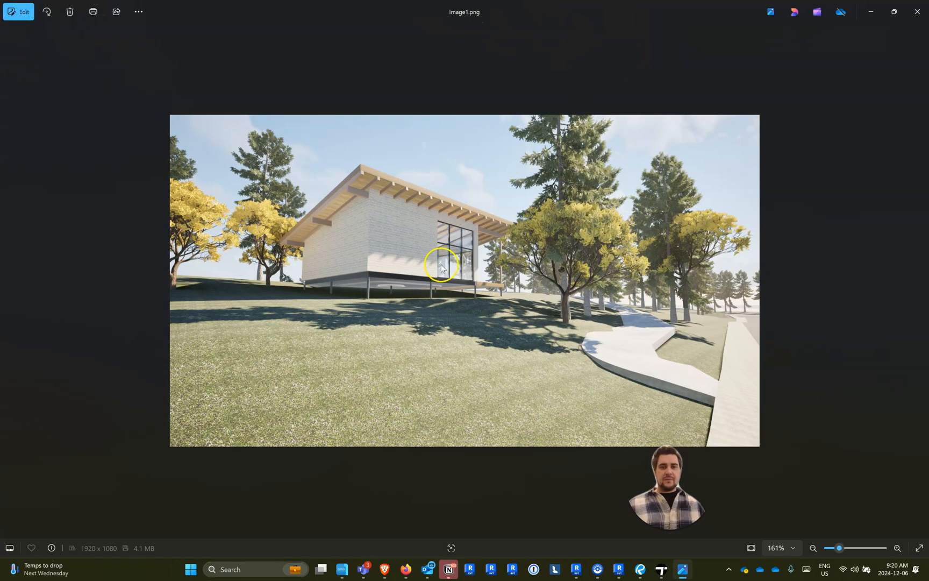
pyautogui.scroll(-3, 408, 255)
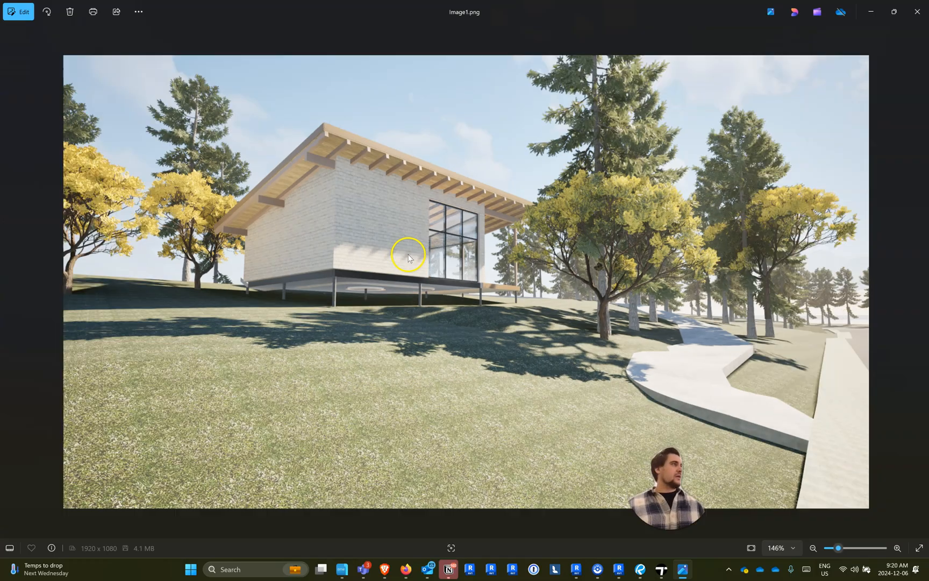
pyautogui.scroll(2, 408, 257)
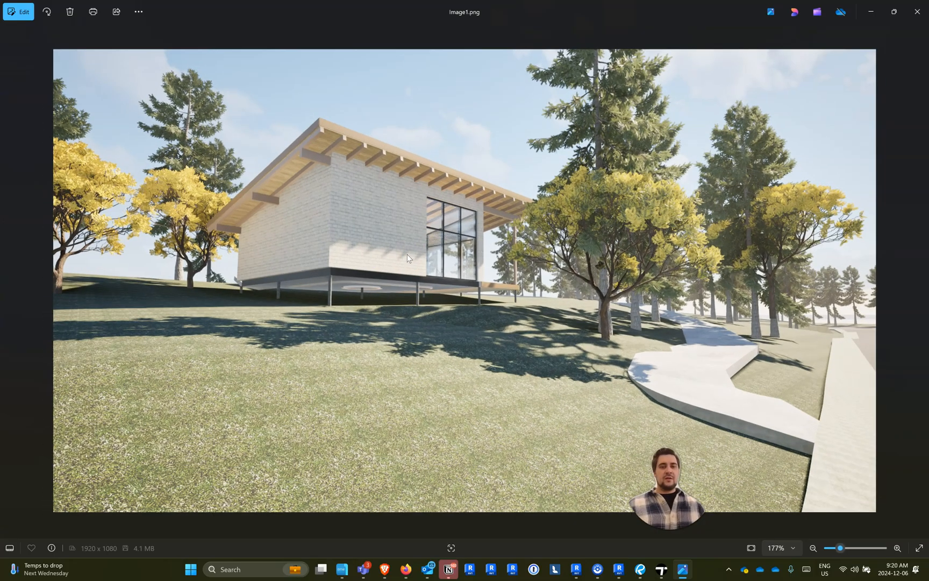
pyautogui.moveTo(601, 21); pyautogui.dragTo(467, 116)
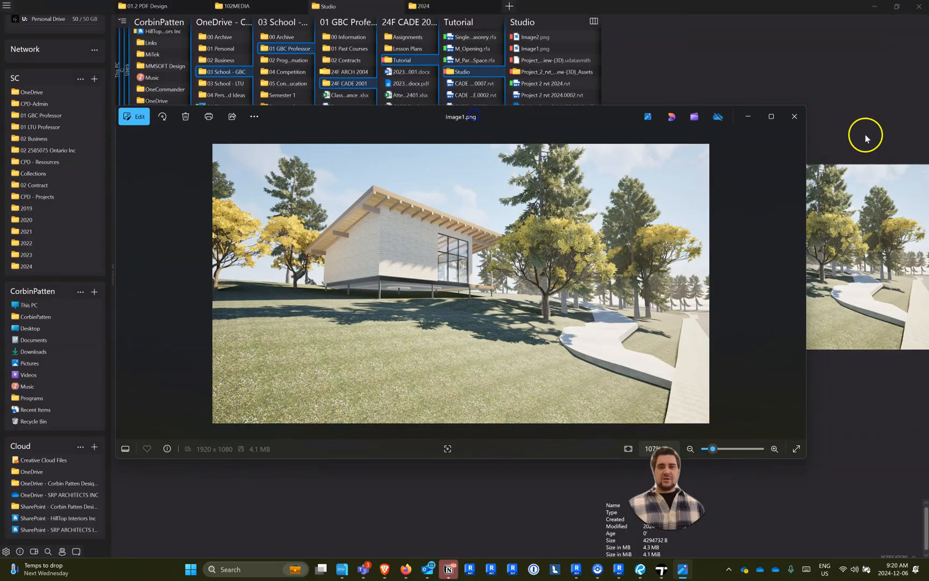
pyautogui.click(794, 117)
# - Open the exported Image2.png, inspect the render full-screen, and close the viewer
pyautogui.click(193, 156)
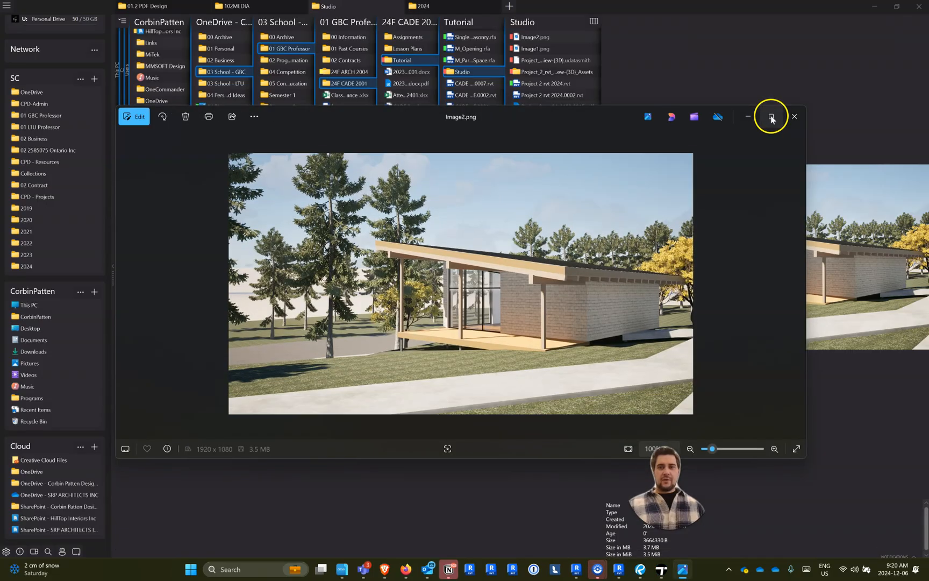
pyautogui.click(771, 117)
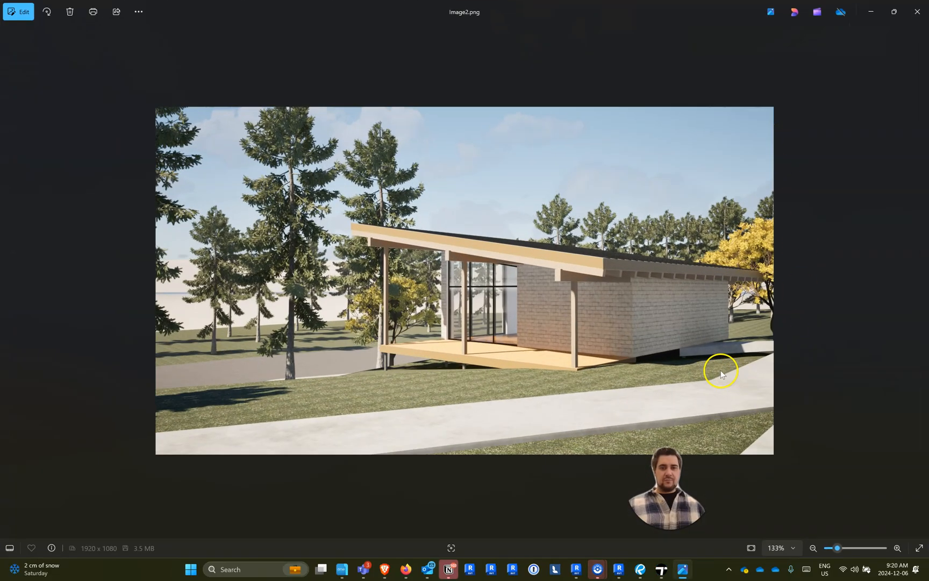
pyautogui.scroll(-2, 824, 363)
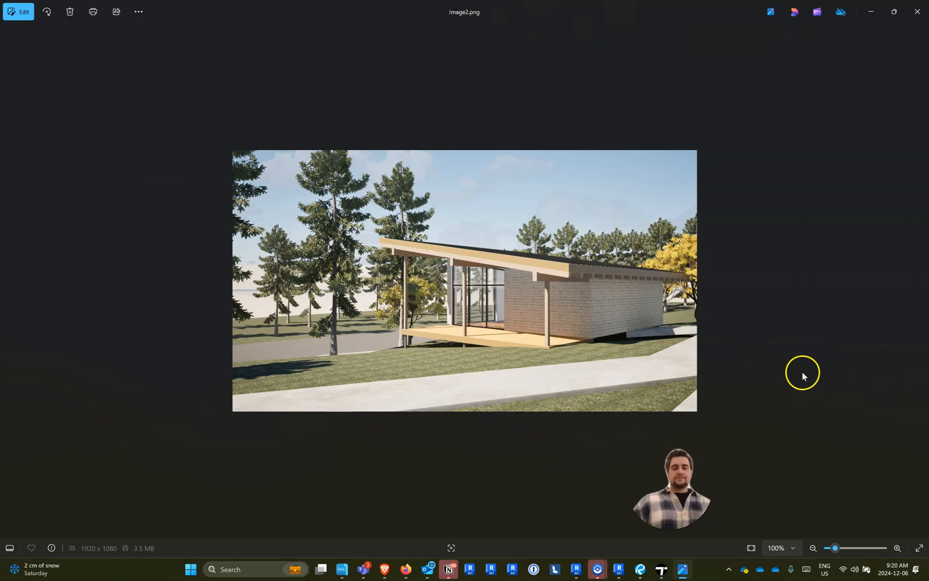
pyautogui.click(917, 11)
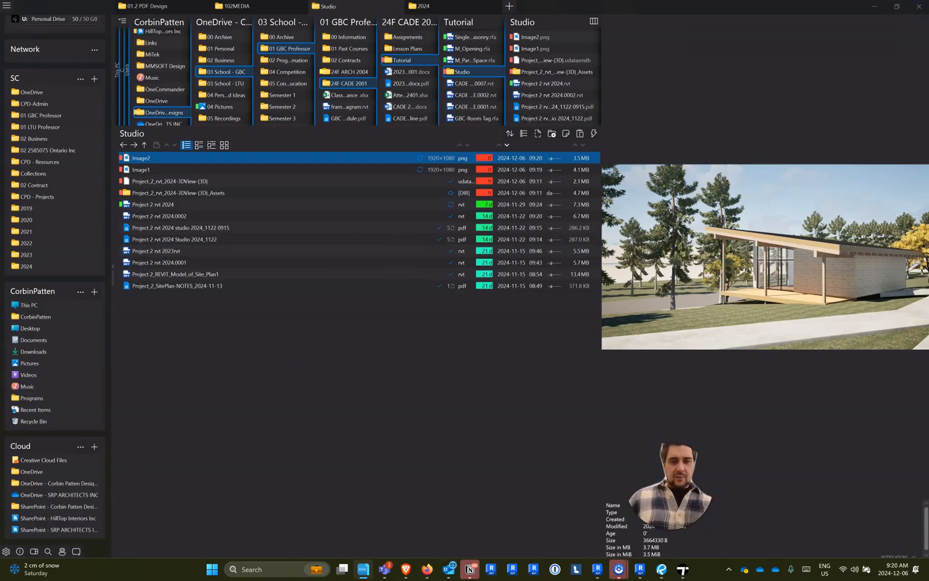
# - Switch back to Twinmotion and browse the tree species in the Vegetation library
pyautogui.click(681, 574)
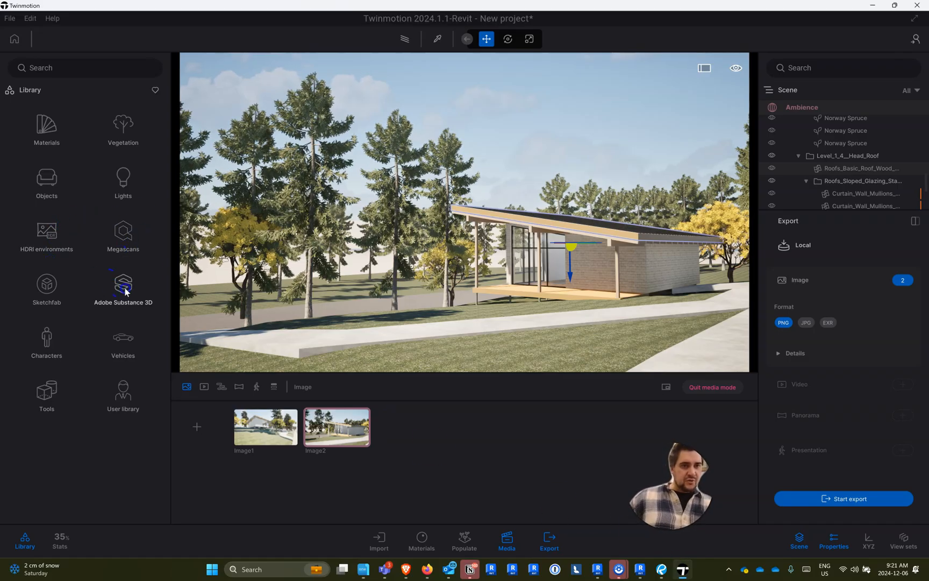
pyautogui.click(126, 129)
pyautogui.moveTo(243, 228); pyautogui.dragTo(122, 462, button='right')
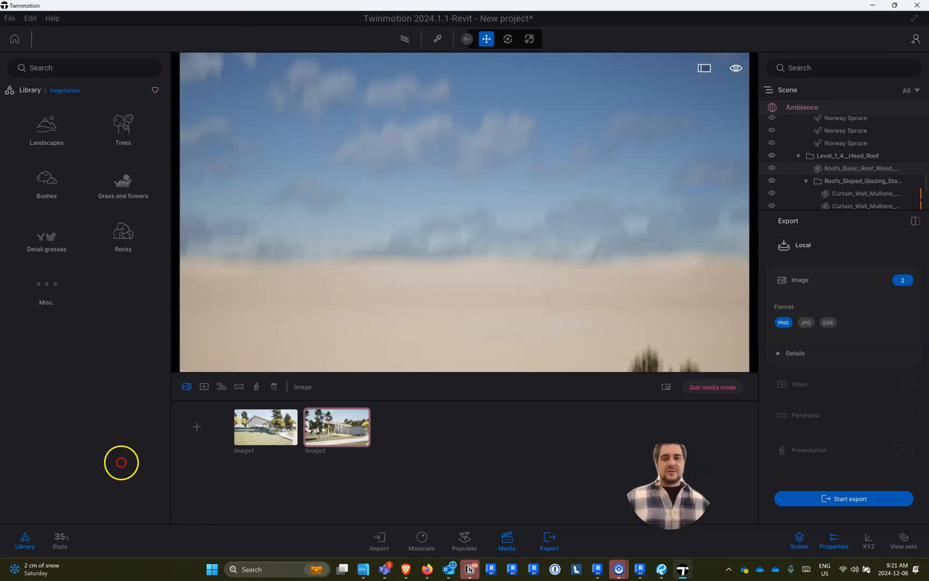
pyautogui.moveTo(53, 569); pyautogui.dragTo(32, 547, button='right')
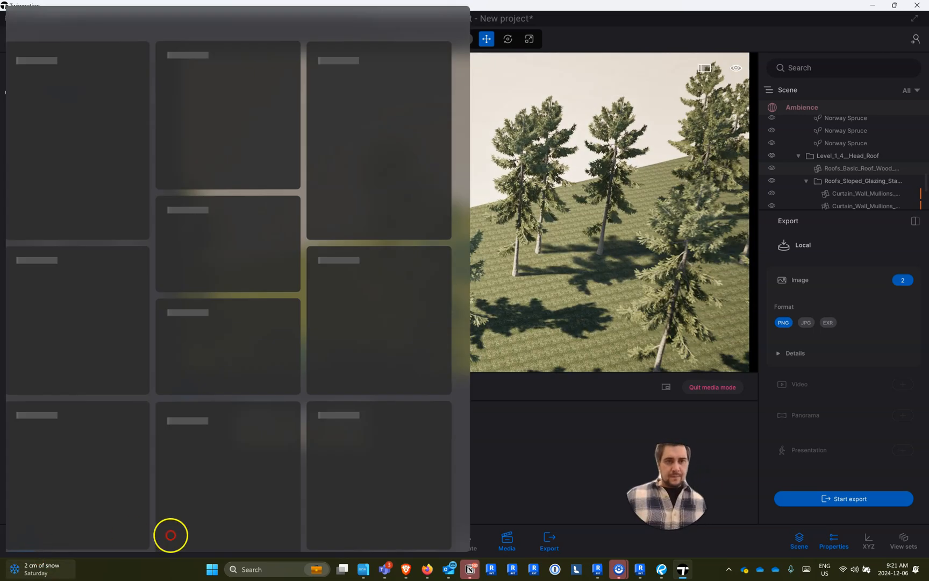
pyautogui.moveTo(170, 535); pyautogui.dragTo(190, 535, button='right')
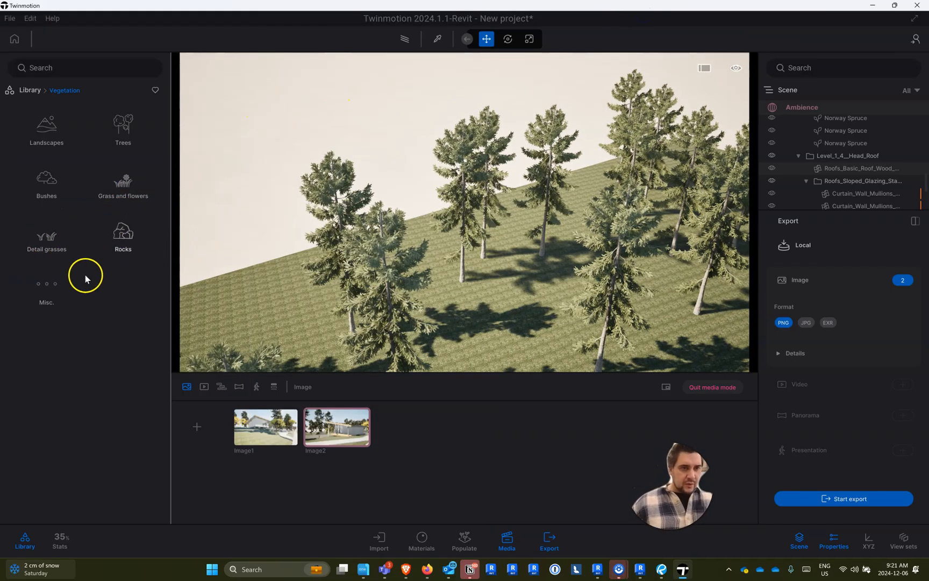
pyautogui.click(143, 124)
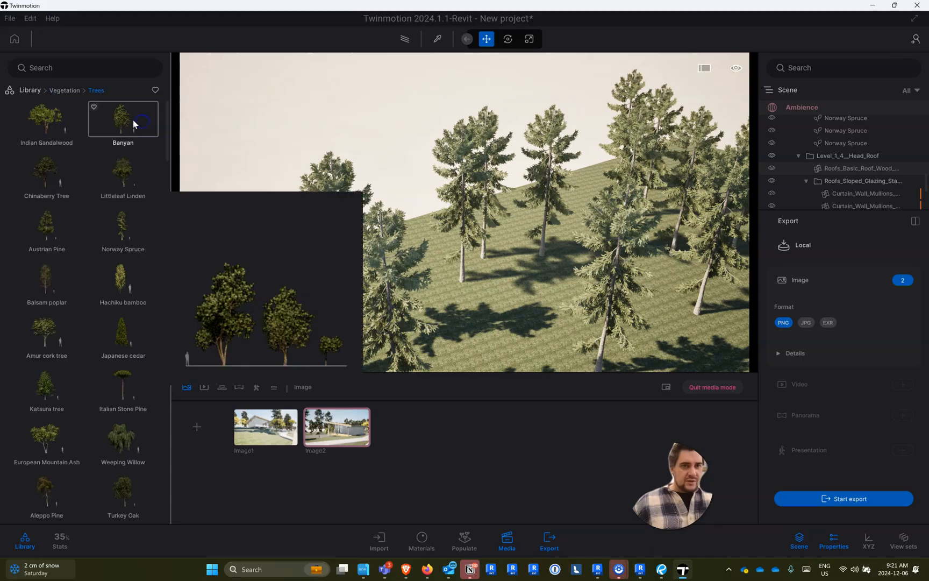
pyautogui.scroll(-10, 99, 226)
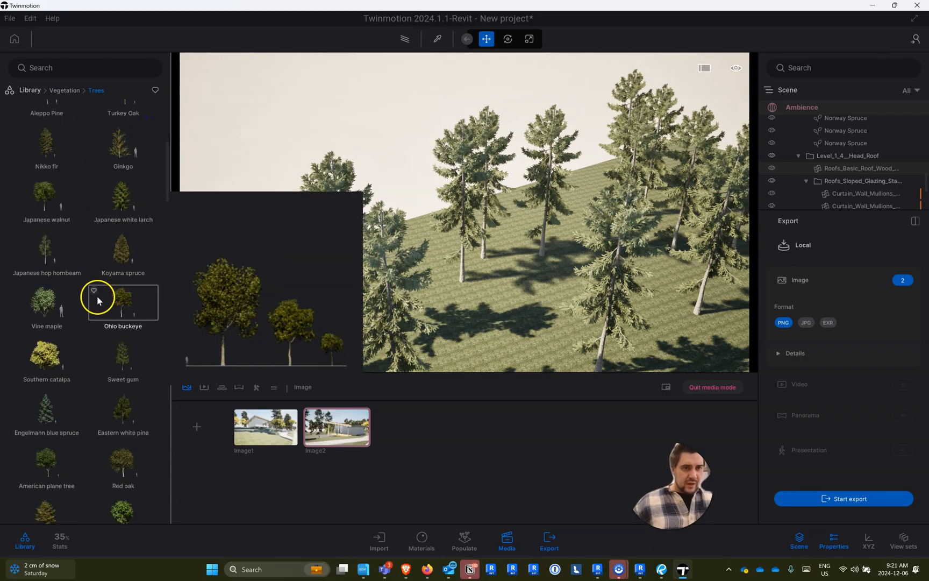
pyautogui.scroll(-15, 99, 333)
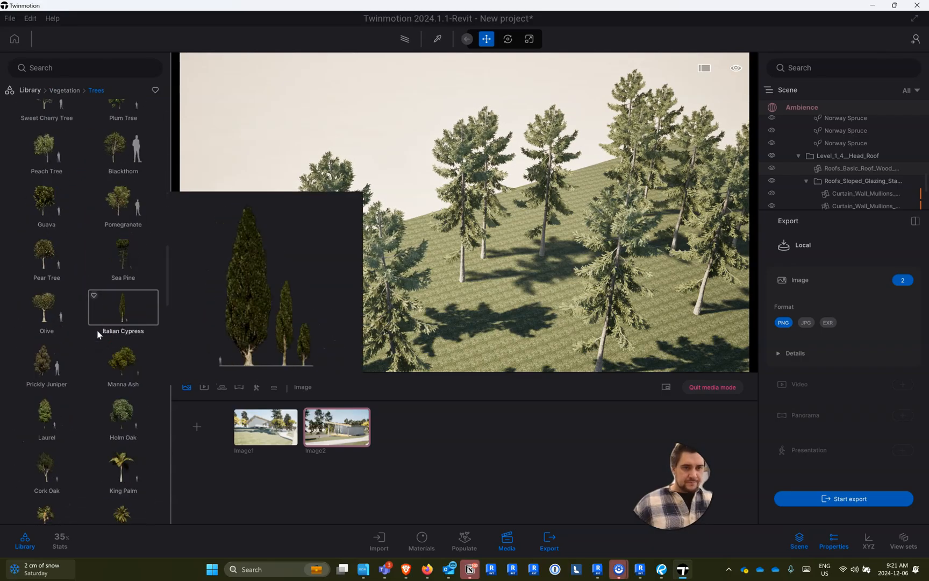
pyautogui.scroll(-10, 99, 326)
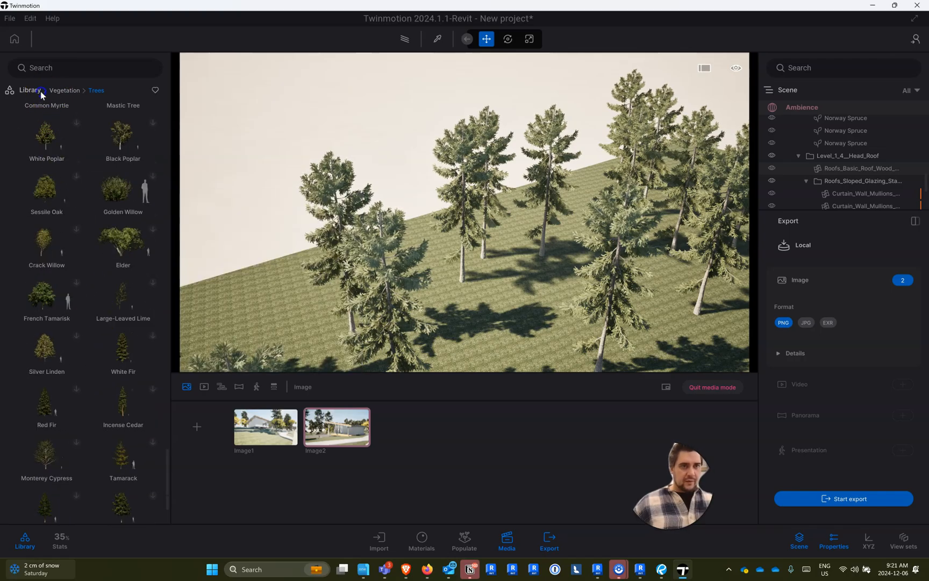
# - Look through the Bushes, Misc. and Landscapes categories of the Vegetation library
pyautogui.click(40, 91)
pyautogui.click(121, 129)
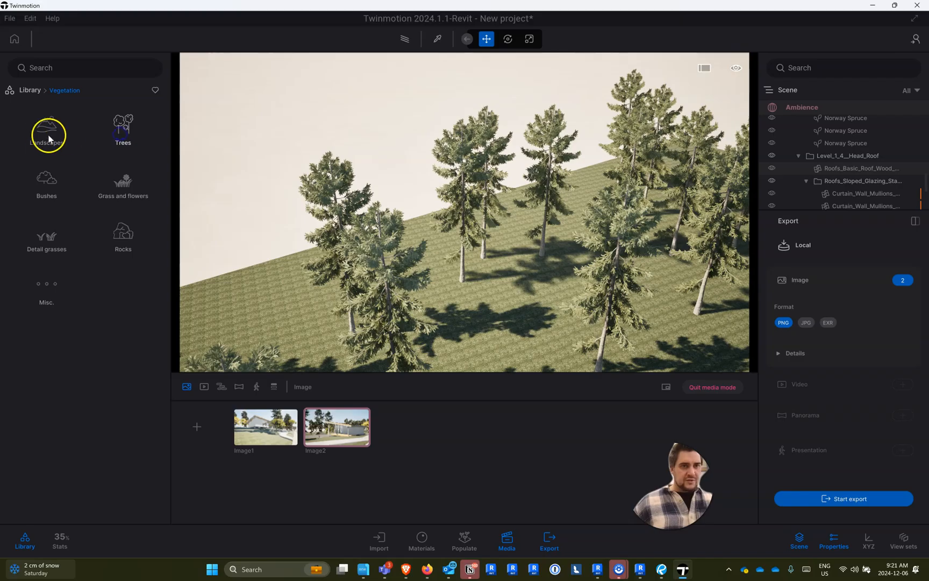
pyautogui.click(43, 129)
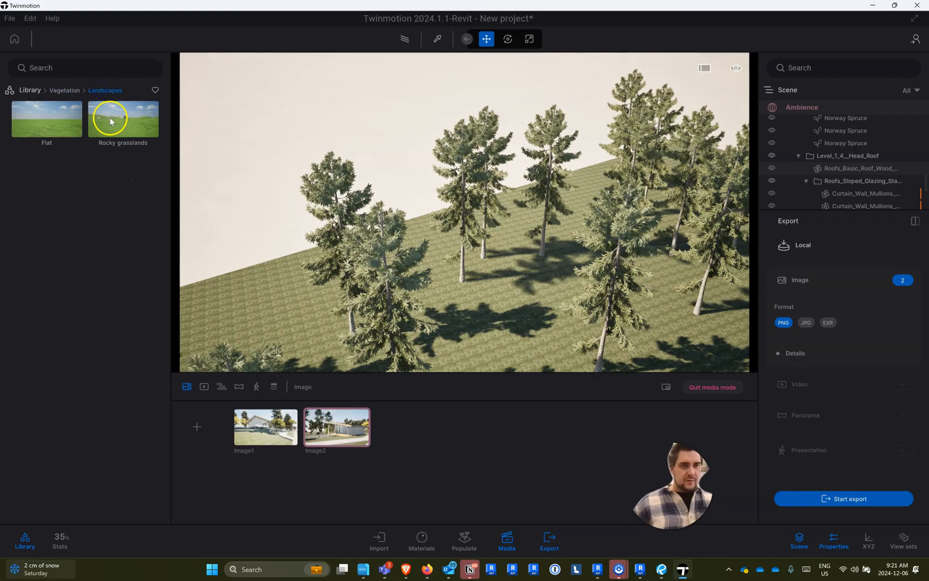
pyautogui.click(70, 91)
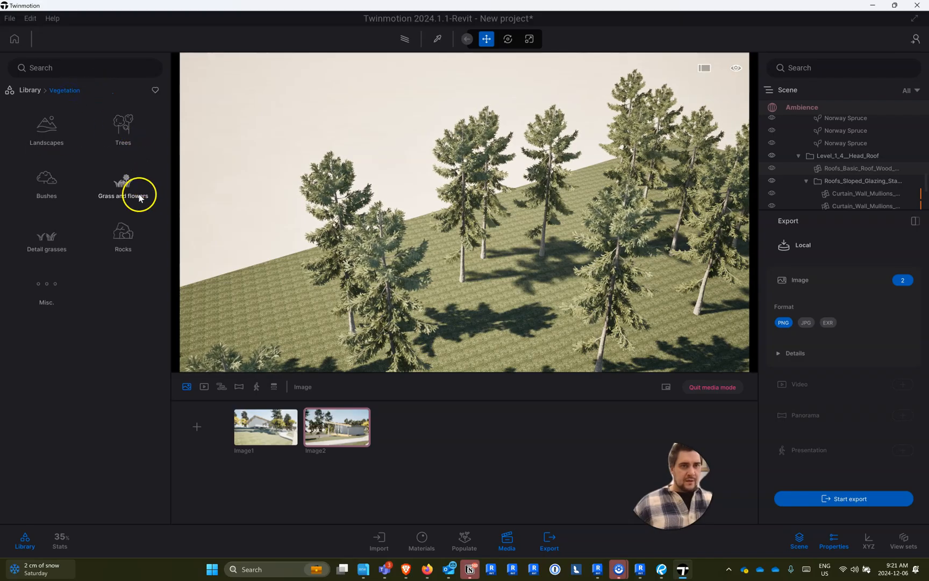
pyautogui.click(48, 188)
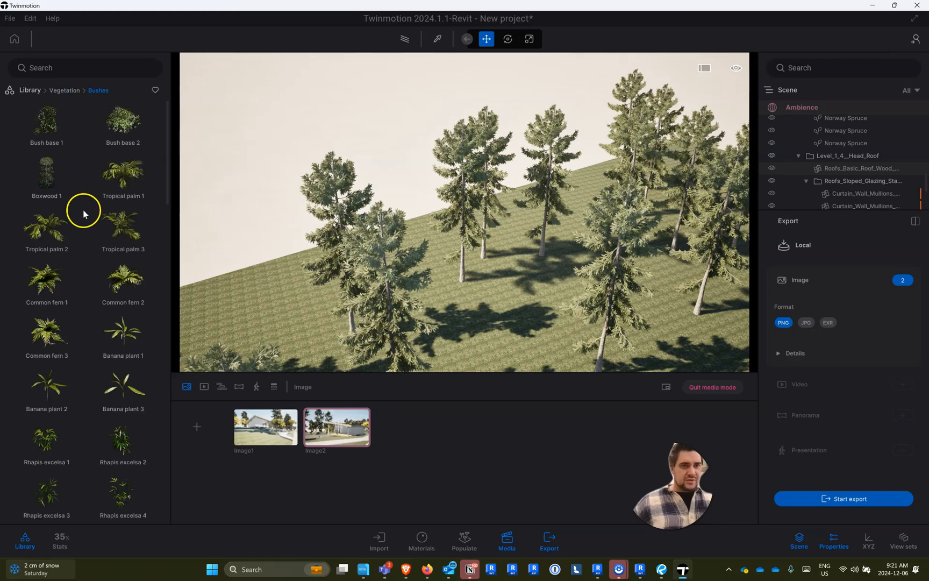
pyautogui.click(64, 91)
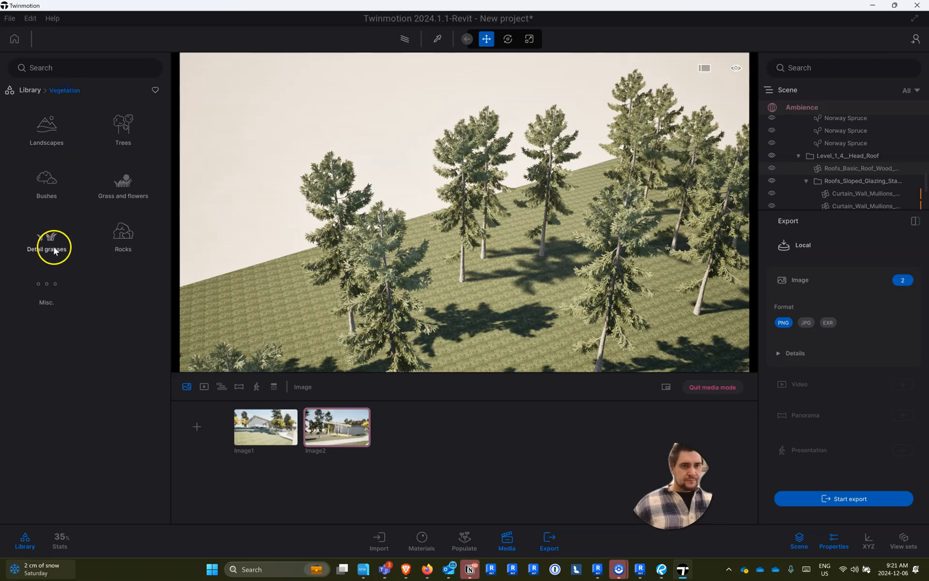
pyautogui.click(52, 302)
pyautogui.scroll(-3, 109, 263)
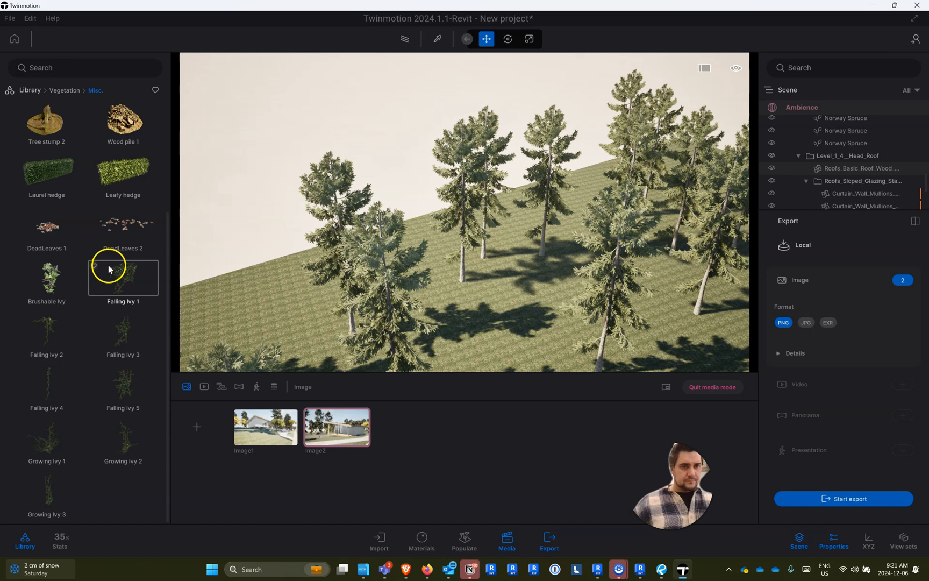
pyautogui.click(54, 89)
pyautogui.click(54, 138)
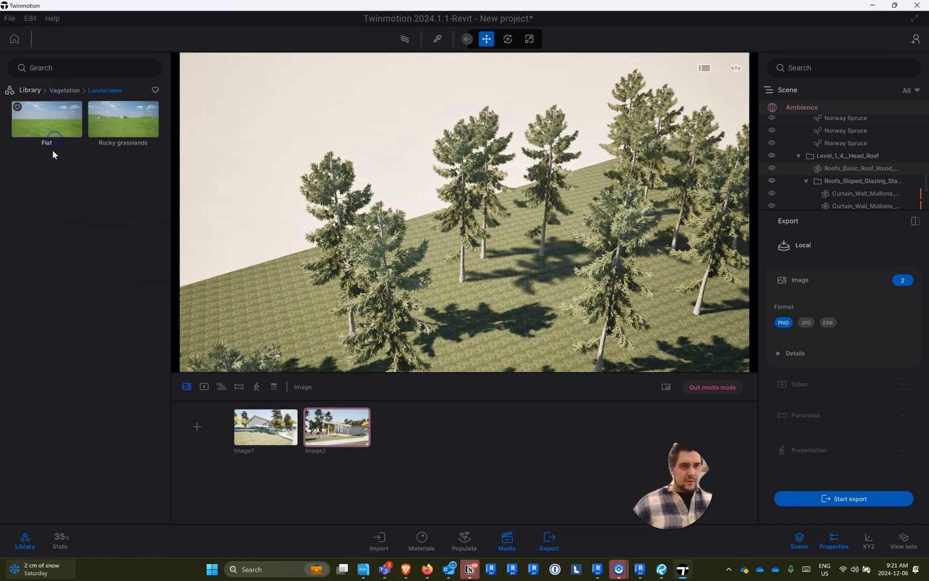
# - Return to the Trees category of the Vegetation library and look through its species
pyautogui.click(64, 91)
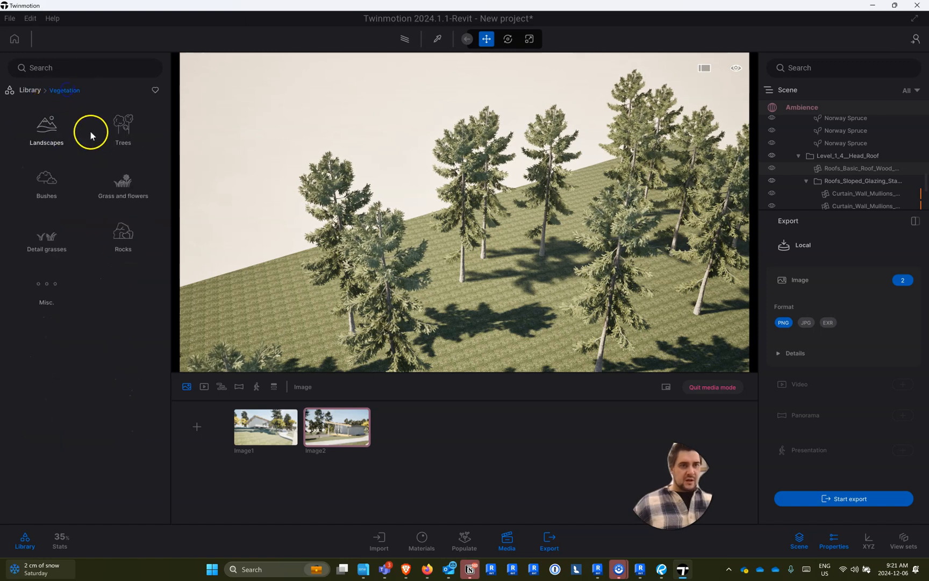
pyautogui.click(122, 128)
pyautogui.scroll(-5, 79, 238)
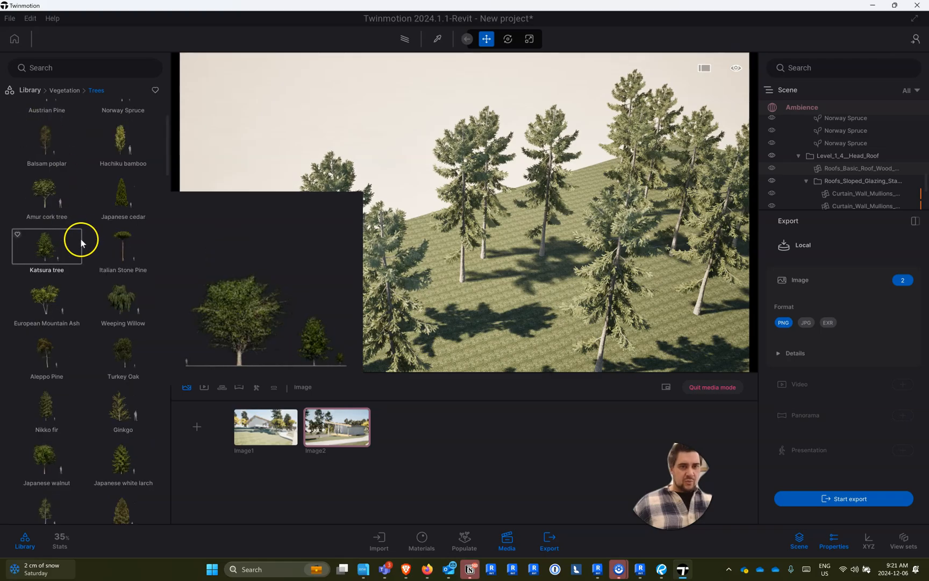
pyautogui.scroll(-5, 65, 332)
pyautogui.scroll(-10, 64, 328)
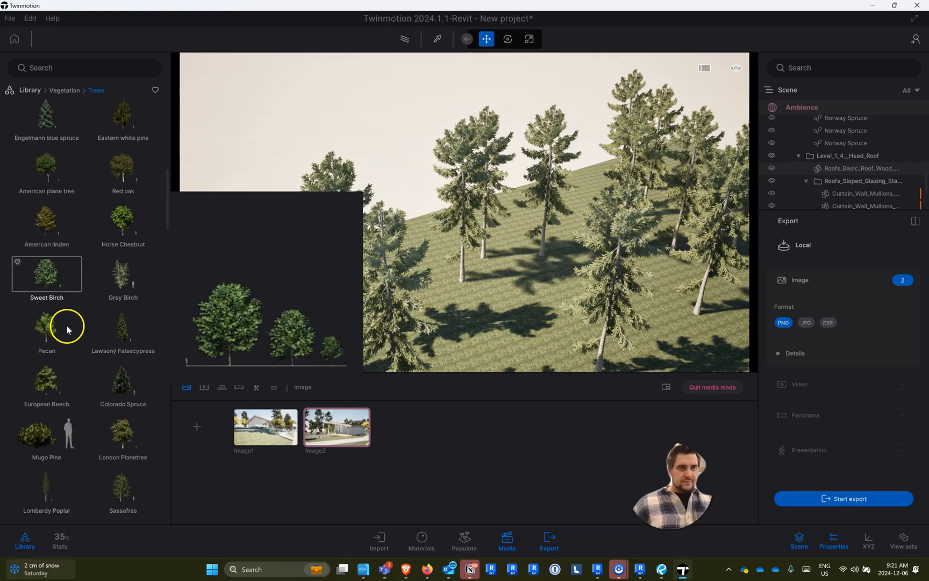
pyautogui.scroll(-5, 81, 257)
# - Search the tree library for "Tree", add the term "Tall", and clear both search terms
pyautogui.click(56, 69)
pyautogui.write('tre')
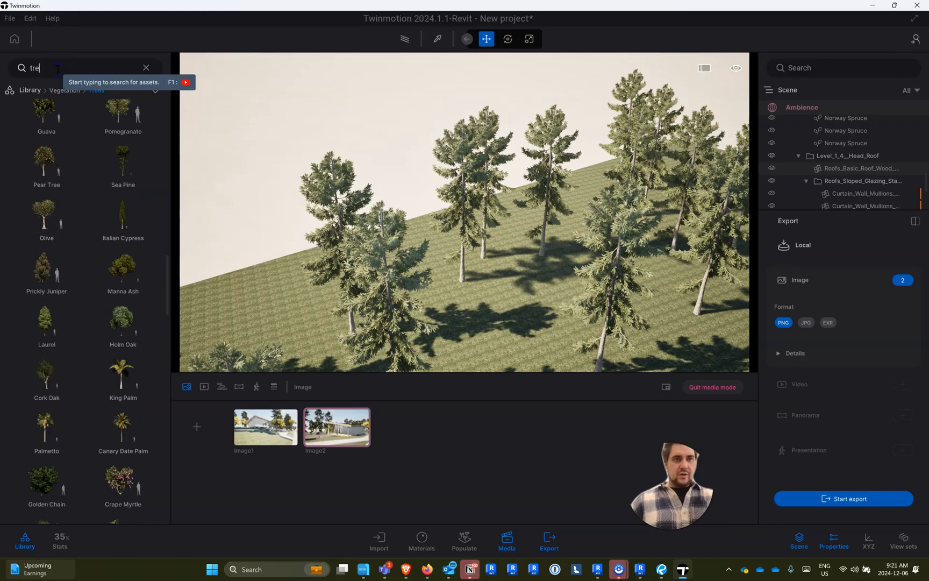
pyautogui.write('e group')
pyautogui.press('Return')
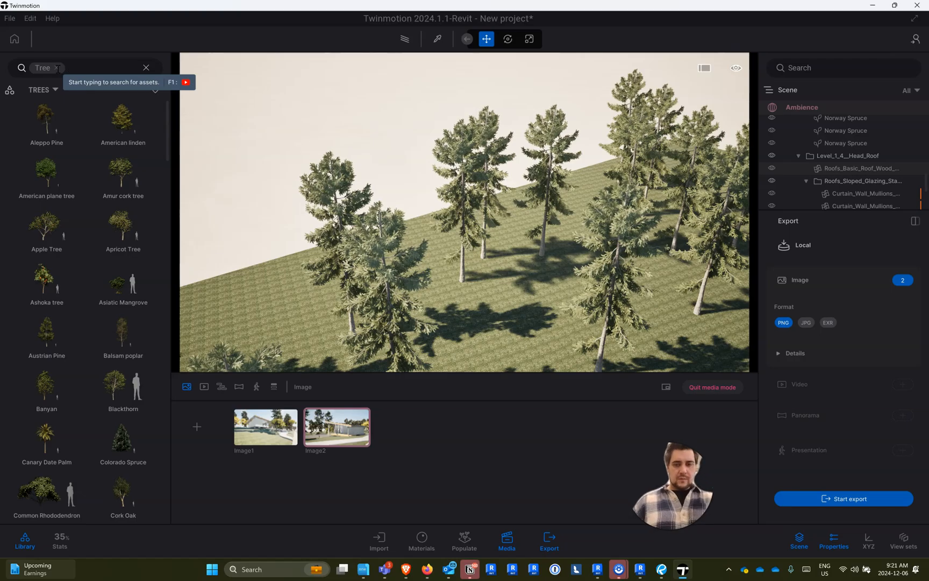
pyautogui.click(58, 69)
pyautogui.write('tall')
pyautogui.press('Return')
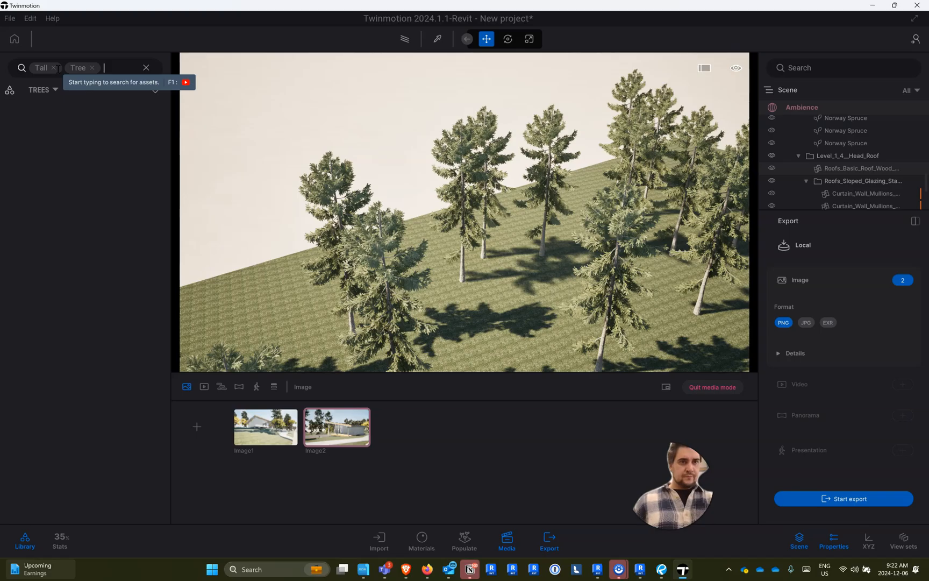
pyautogui.click(92, 68)
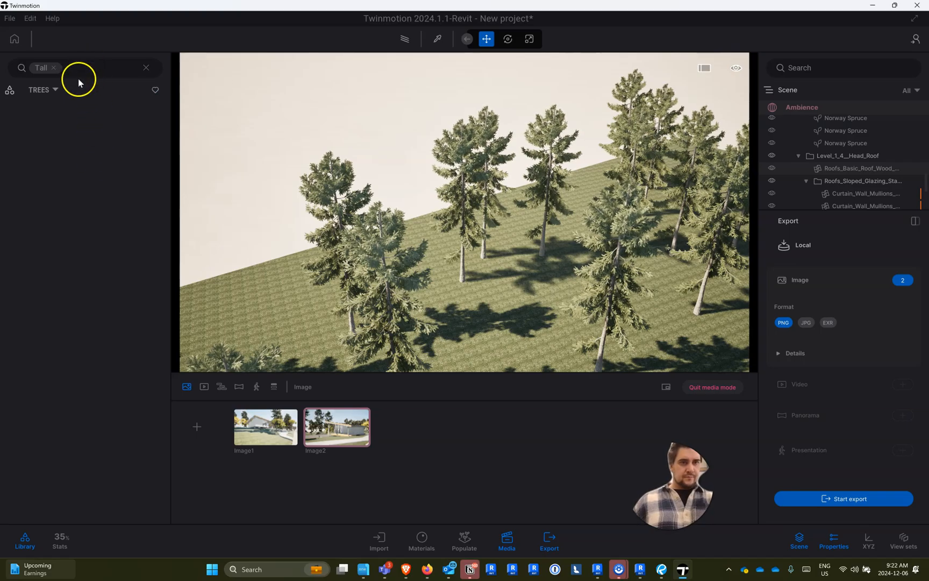
pyautogui.click(53, 69)
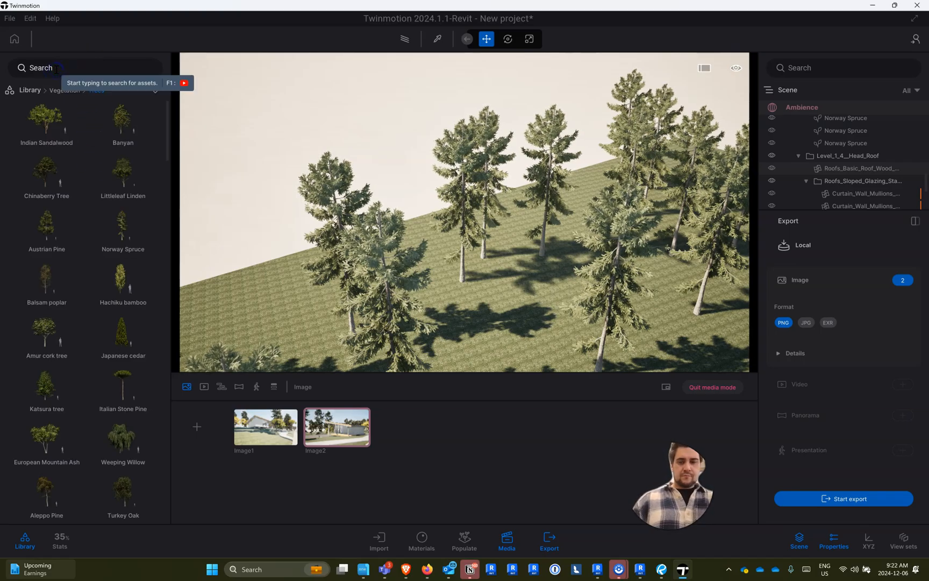
# - Search the tree library for "Pine" and select the Bishop Pine asset
pyautogui.write('pine')
pyautogui.press('Return')
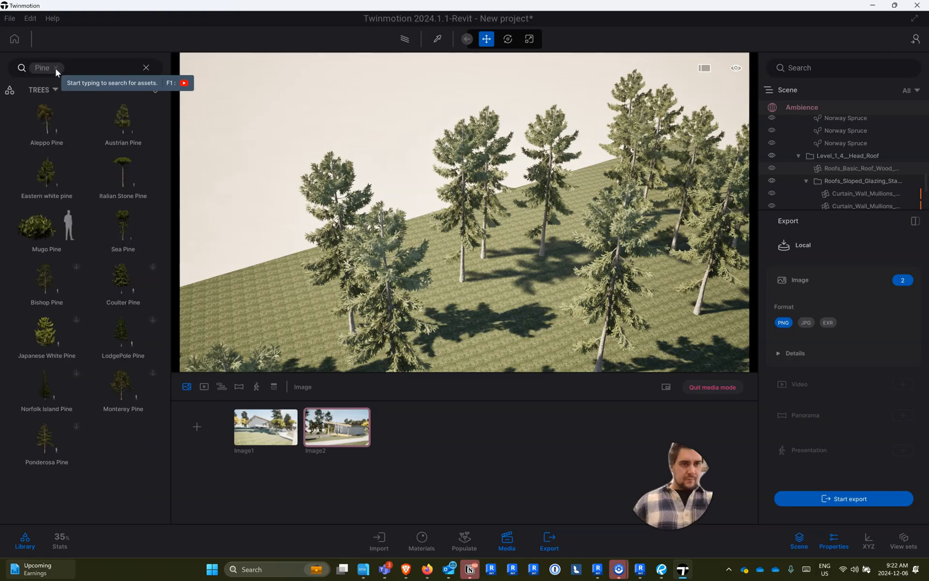
pyautogui.click(31, 276)
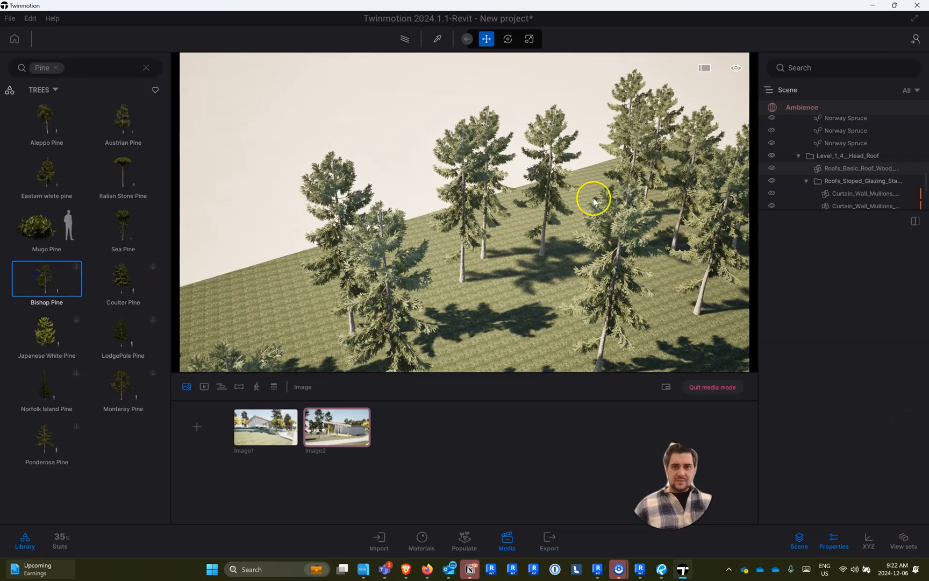
# - Try to place Bishop Pine trees directly on the open grass terrain beside the existing trees
pyautogui.moveTo(582, 195); pyautogui.dragTo(616, 222, button='right')
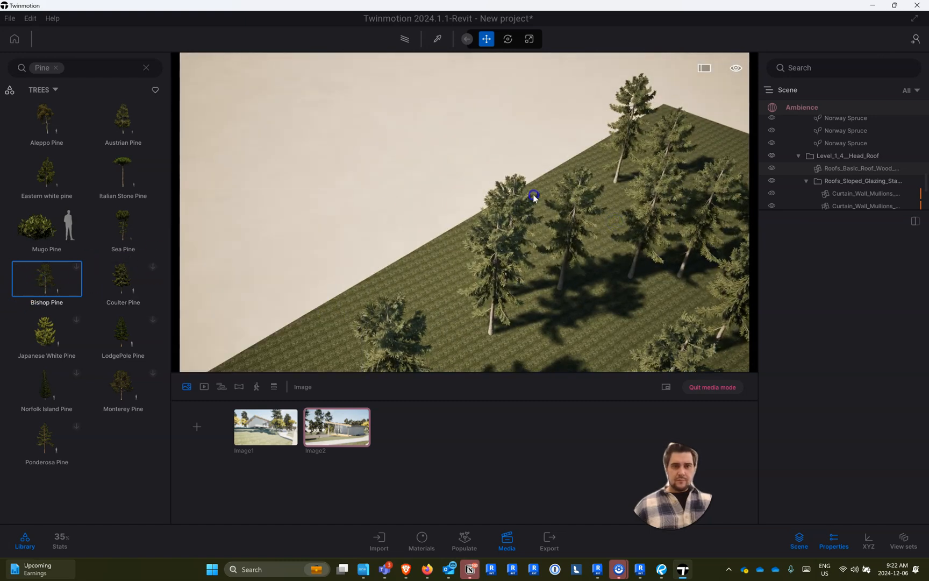
pyautogui.click(46, 277)
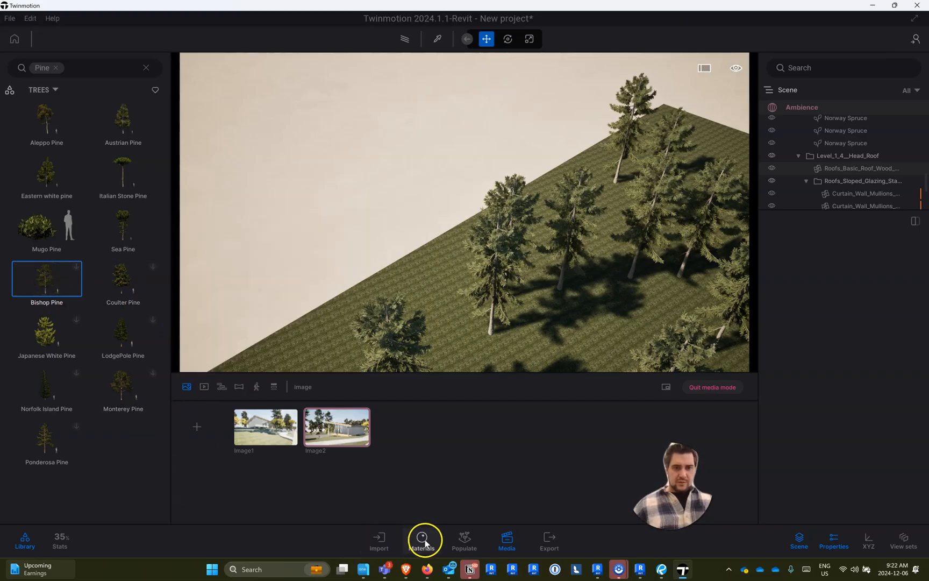
pyautogui.moveTo(34, 282); pyautogui.dragTo(568, 181)
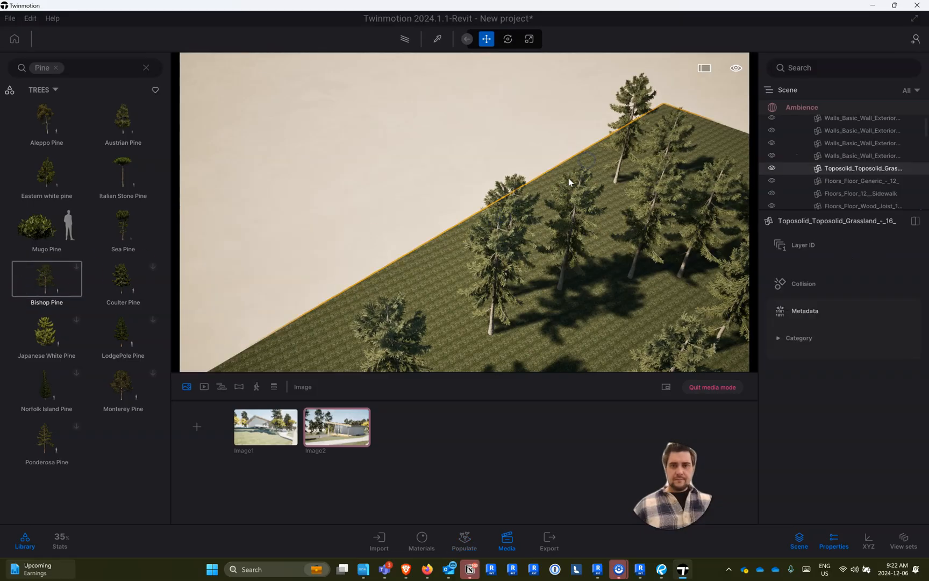
pyautogui.moveTo(47, 276); pyautogui.dragTo(398, 259)
pyautogui.moveTo(399, 276); pyautogui.dragTo(203, 114, button='right')
pyautogui.moveTo(291, 130); pyautogui.dragTo(308, 120, button='middle')
pyautogui.moveTo(248, 113); pyautogui.dragTo(129, 124, button='right')
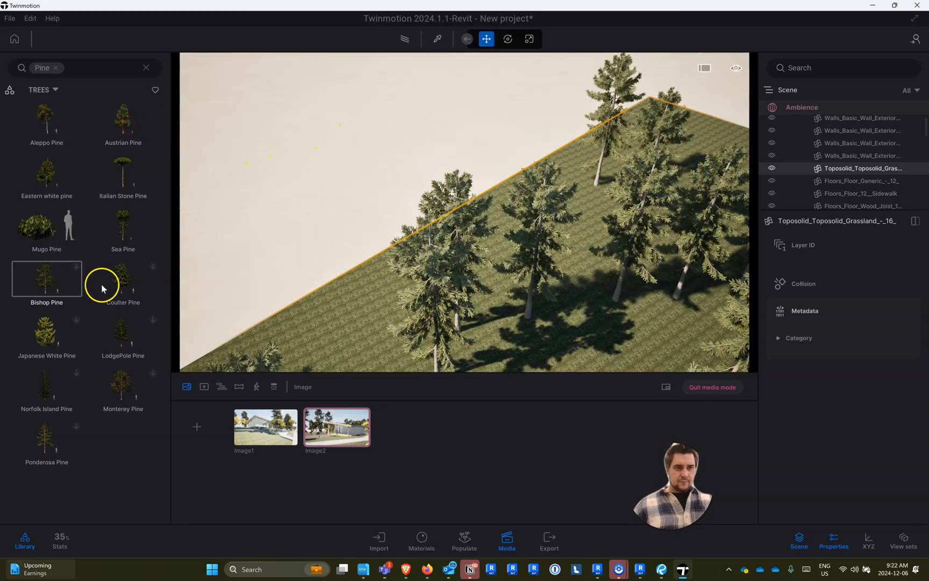
# - Try to download the Bishop Pine asset and place it on the grass terrain
pyautogui.moveTo(58, 278)
pyautogui.click(79, 266)
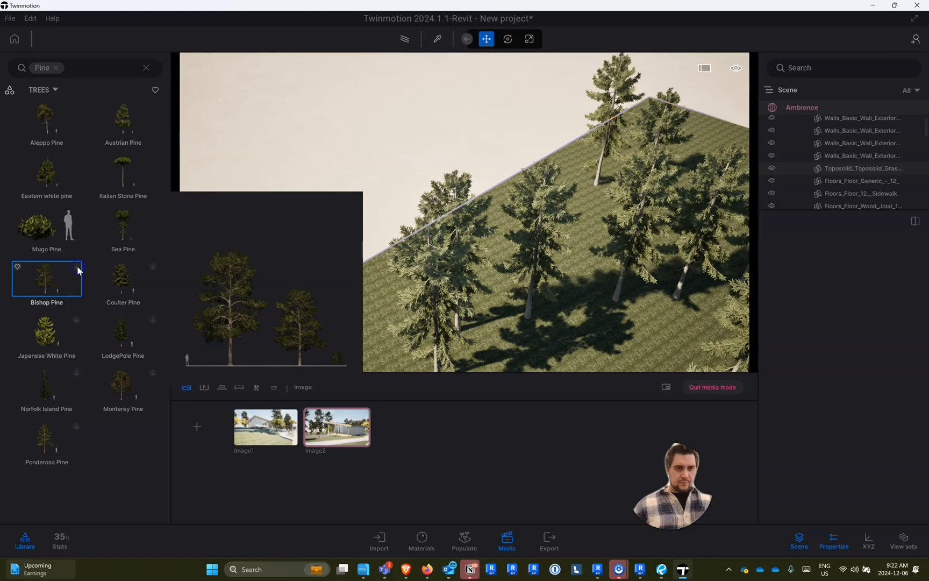
pyautogui.moveTo(44, 276); pyautogui.dragTo(555, 177)
pyautogui.moveTo(373, 194); pyautogui.dragTo(226, 67, button='right')
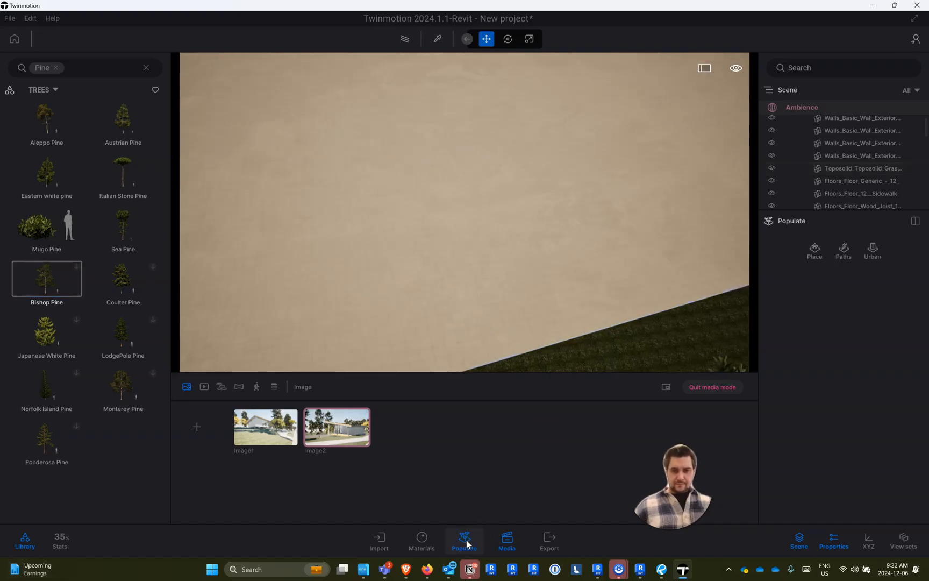
# - Paint a vegetation area along the open edge of the grass terrain and try to add Bishop Pine to it
pyautogui.click(816, 250)
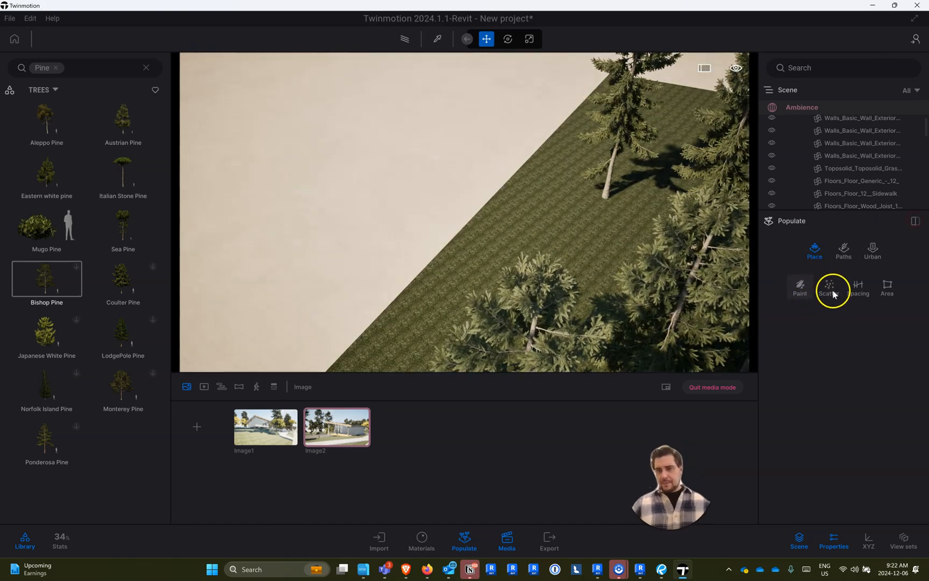
pyautogui.click(799, 289)
pyautogui.moveTo(526, 114)
pyautogui.mouseDown()
pyautogui.moveTo(595, 152)
pyautogui.moveTo(518, 243)
pyautogui.moveTo(395, 280)
pyautogui.mouseUp()
pyautogui.moveTo(59, 259)
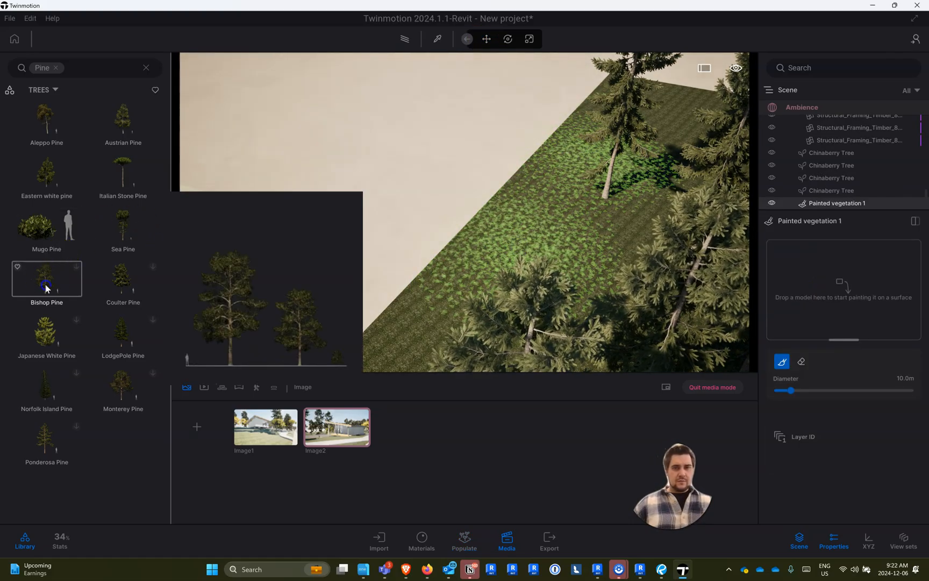
pyautogui.moveTo(44, 285); pyautogui.dragTo(579, 242)
pyautogui.click(580, 155)
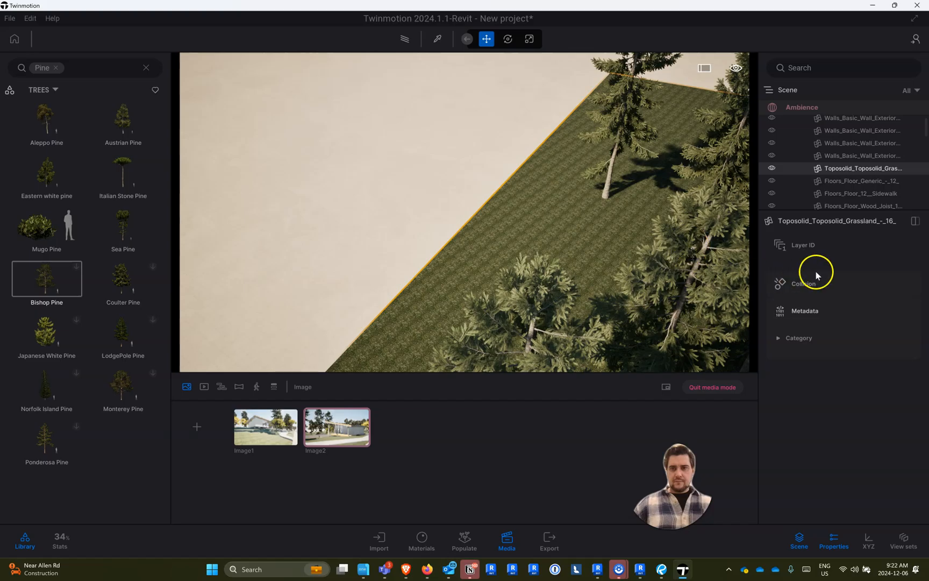
# - Try again to place a Bishop Pine on the terrain, both directly and with the Populate painting mode open
pyautogui.moveTo(51, 278); pyautogui.dragTo(606, 224)
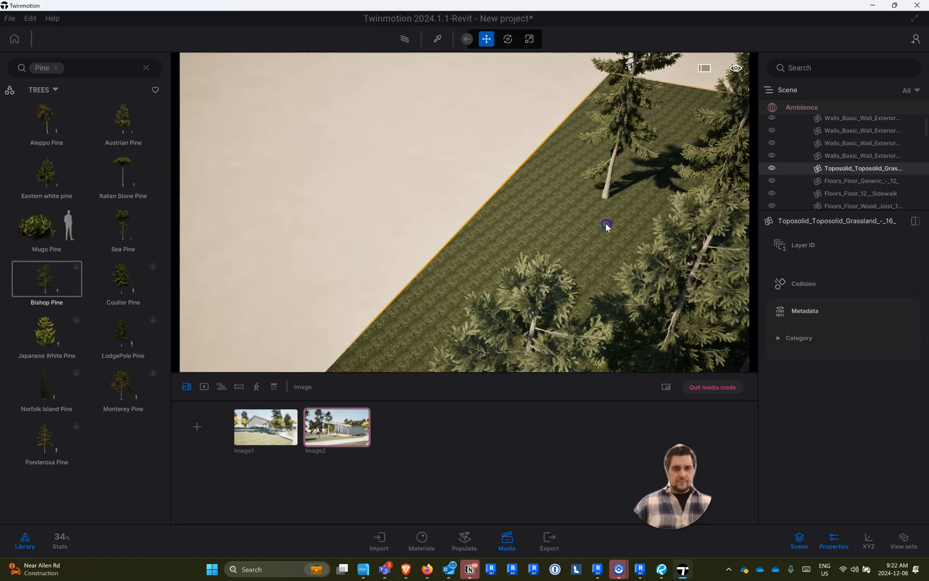
pyautogui.click(386, 544)
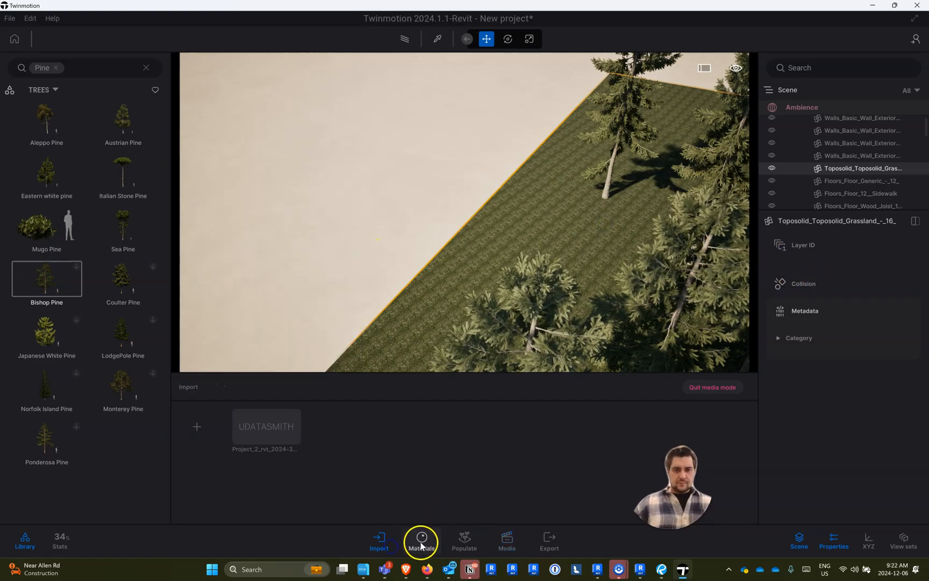
pyautogui.click(407, 545)
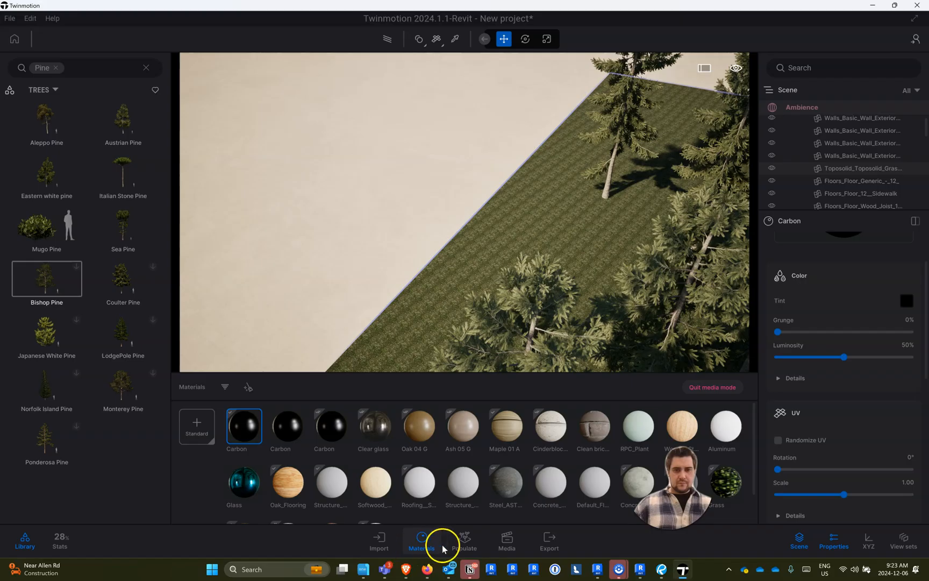
pyautogui.click(464, 540)
pyautogui.moveTo(537, 285); pyautogui.dragTo(222, 118)
pyautogui.moveTo(44, 278); pyautogui.dragTo(285, 274)
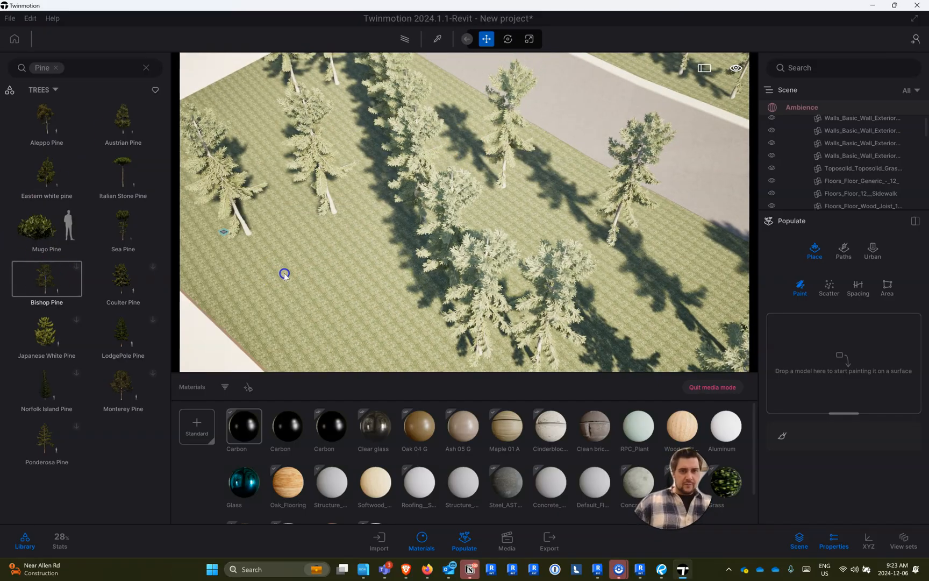
pyautogui.scroll(-1, 326, 275)
pyautogui.moveTo(178, 205); pyautogui.dragTo(172, 165, button='right')
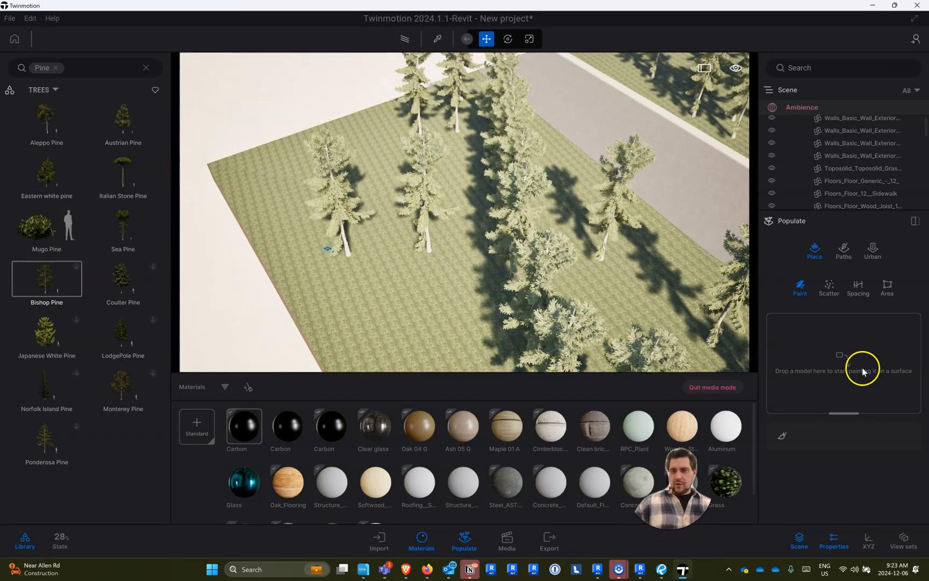
pyautogui.moveTo(346, 179); pyautogui.dragTo(293, 179, button='right')
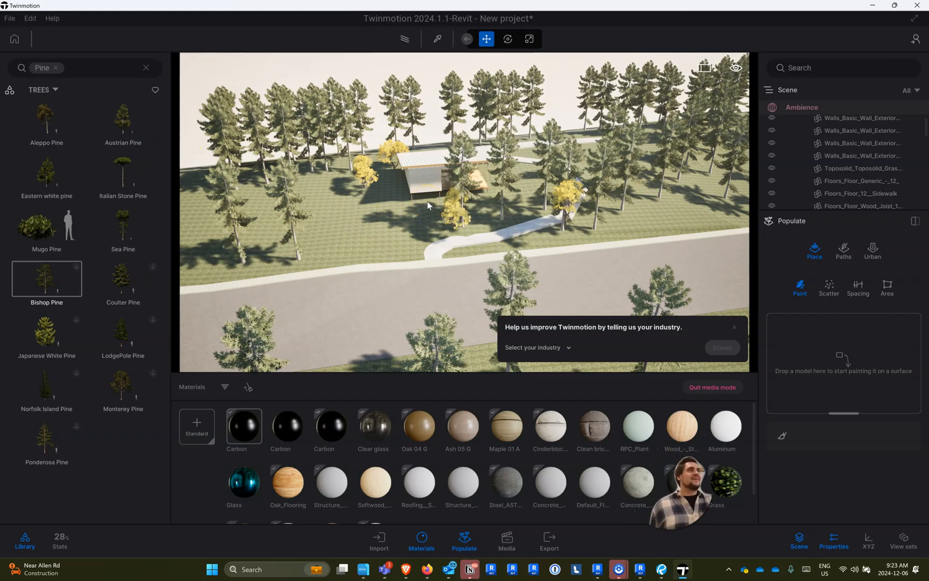
# - Try to assign Bishop Pine as the model for vegetation painting, and dismiss the industry survey
pyautogui.moveTo(310, 257); pyautogui.dragTo(165, 426, button='right')
pyautogui.moveTo(36, 280); pyautogui.dragTo(836, 371)
pyautogui.scroll(-2, 512, 237)
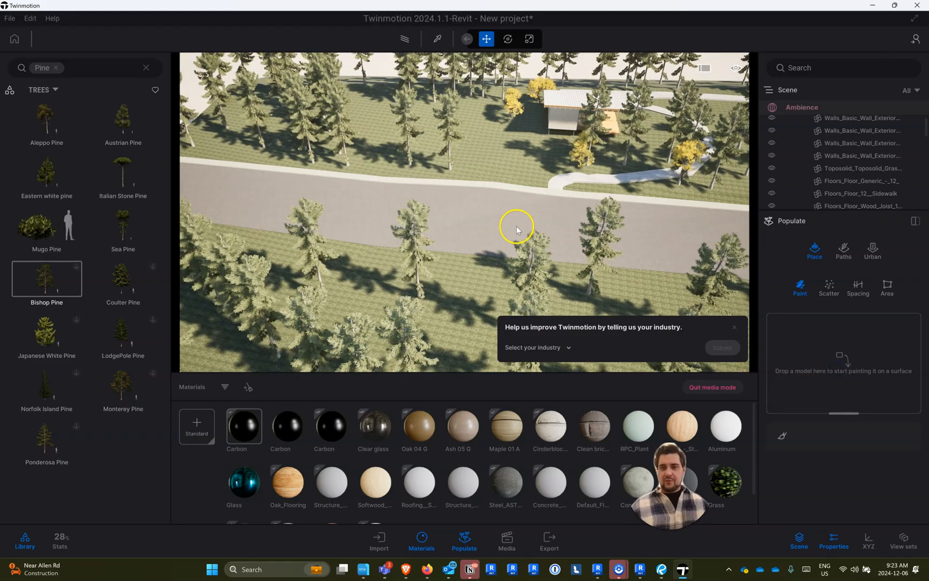
pyautogui.moveTo(36, 290); pyautogui.dragTo(848, 357)
pyautogui.click(733, 327)
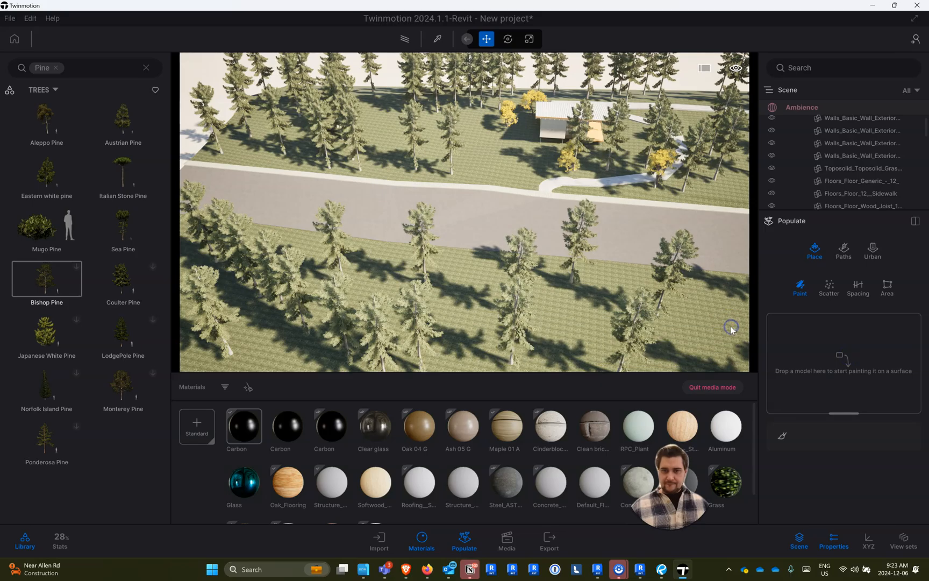
pyautogui.moveTo(63, 286)
pyautogui.mouseDown()
pyautogui.moveTo(869, 355)
pyautogui.moveTo(838, 339)
pyautogui.mouseUp()
# - Switch Populate to the Scatter placement mode and try to assign Bishop Pine as its model
pyautogui.click(829, 286)
pyautogui.moveTo(545, 297); pyautogui.dragTo(286, 493, button='right')
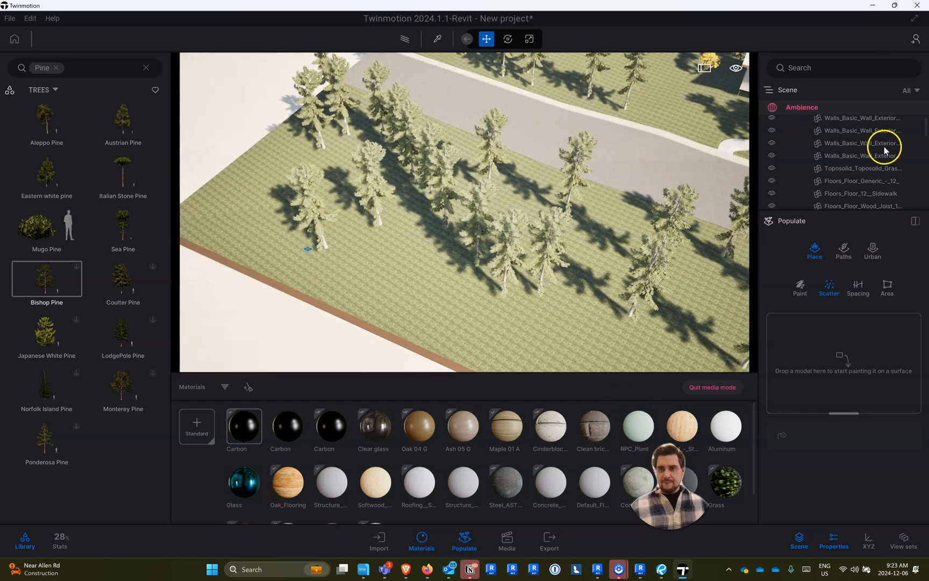
pyautogui.scroll(3, 862, 164)
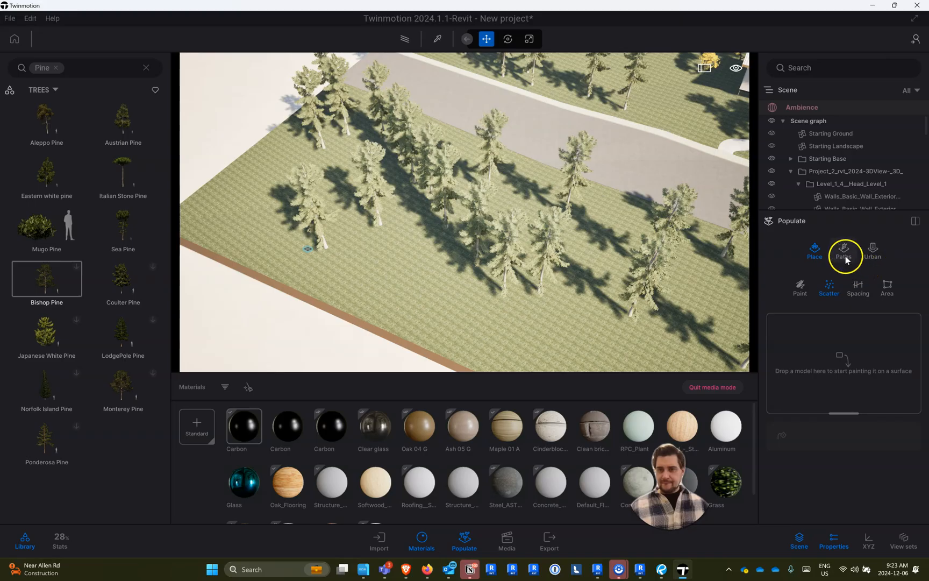
pyautogui.click(814, 252)
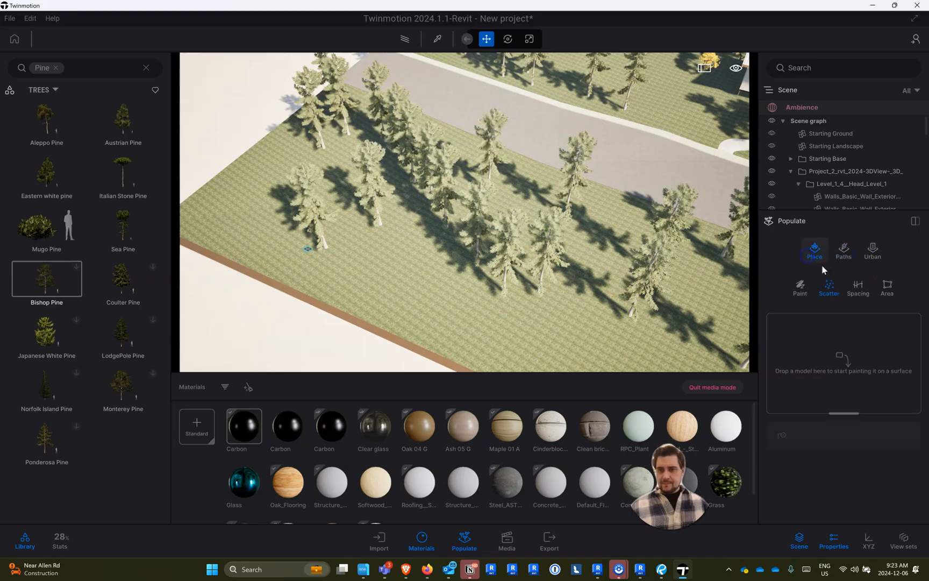
pyautogui.moveTo(33, 264); pyautogui.dragTo(855, 316)
# - Draw a three-point Spacing path across the grass, parallel to the terrain's outer edge
pyautogui.click(858, 290)
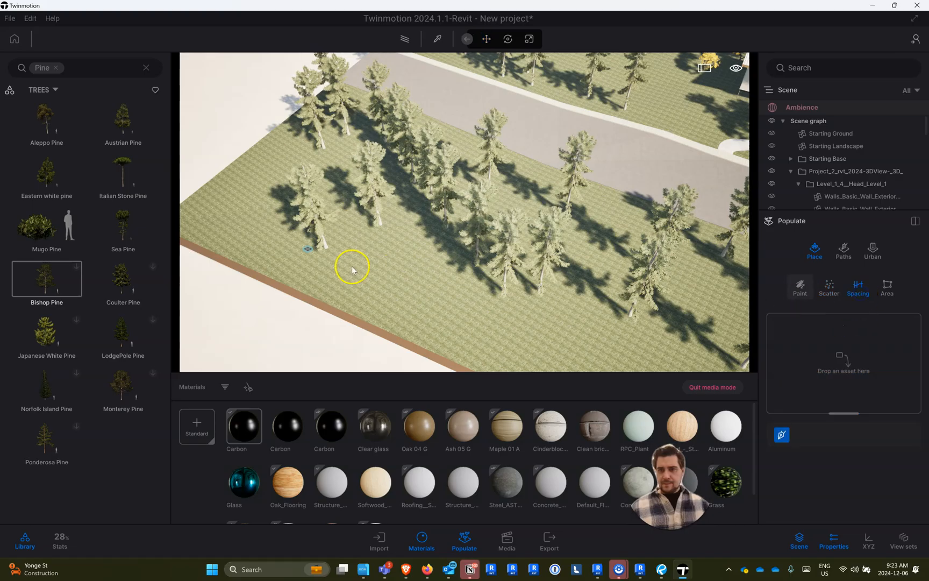
pyautogui.moveTo(402, 295)
pyautogui.mouseDown()
pyautogui.moveTo(550, 369)
pyautogui.moveTo(579, 371)
pyautogui.mouseUp()
pyautogui.moveTo(318, 261); pyautogui.dragTo(232, 216)
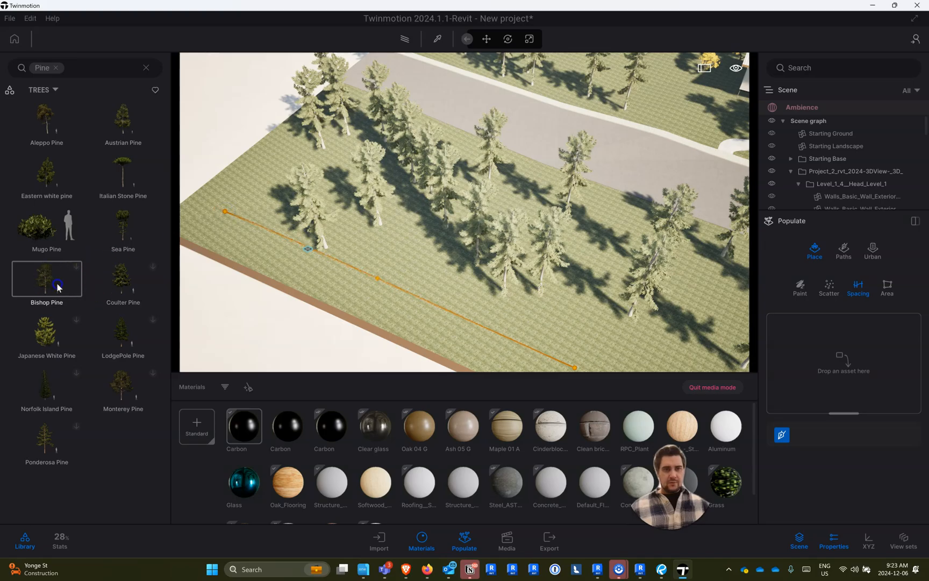
# - Try to assign Bishop Pine to the Spacing path and update its scattering
pyautogui.moveTo(63, 286); pyautogui.dragTo(874, 330)
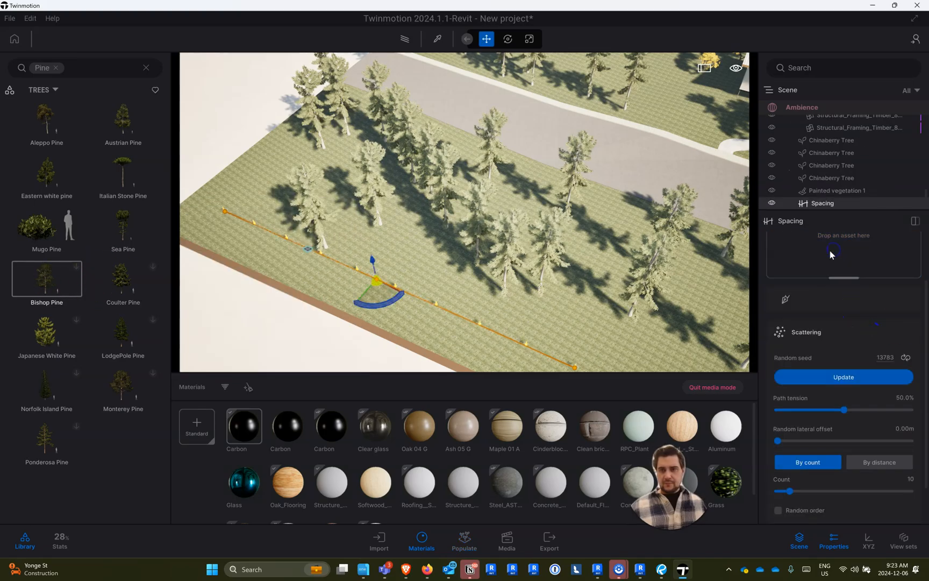
pyautogui.moveTo(106, 293); pyautogui.dragTo(833, 264)
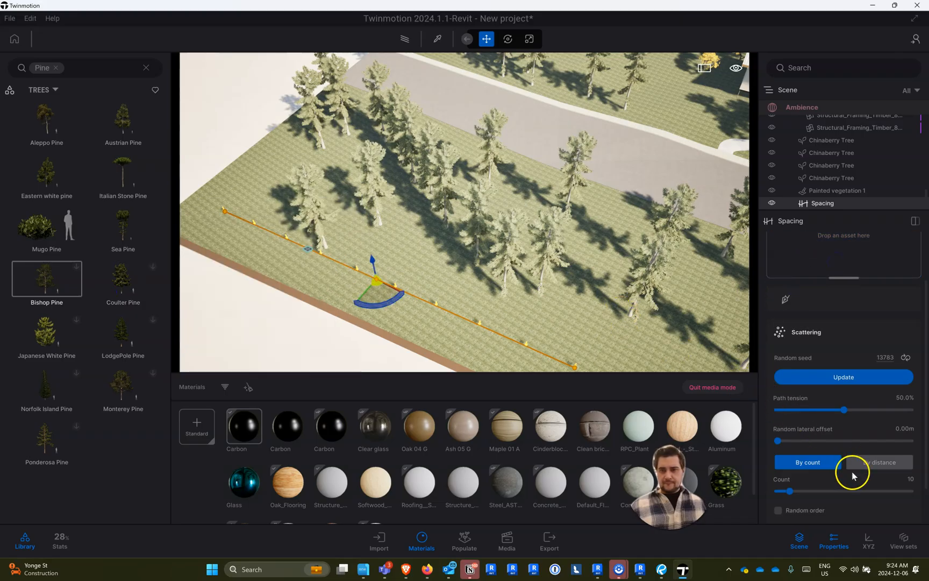
pyautogui.scroll(-1, 852, 482)
pyautogui.scroll(2, 852, 481)
pyautogui.click(863, 444)
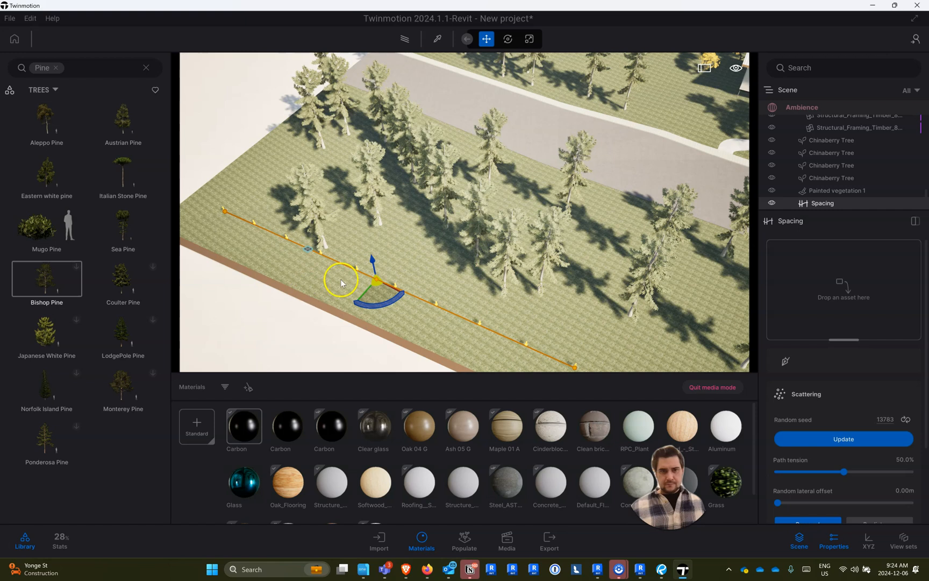
# - Try to assign Coulter Pine as the asset of the selected Spacing path
pyautogui.moveTo(129, 273)
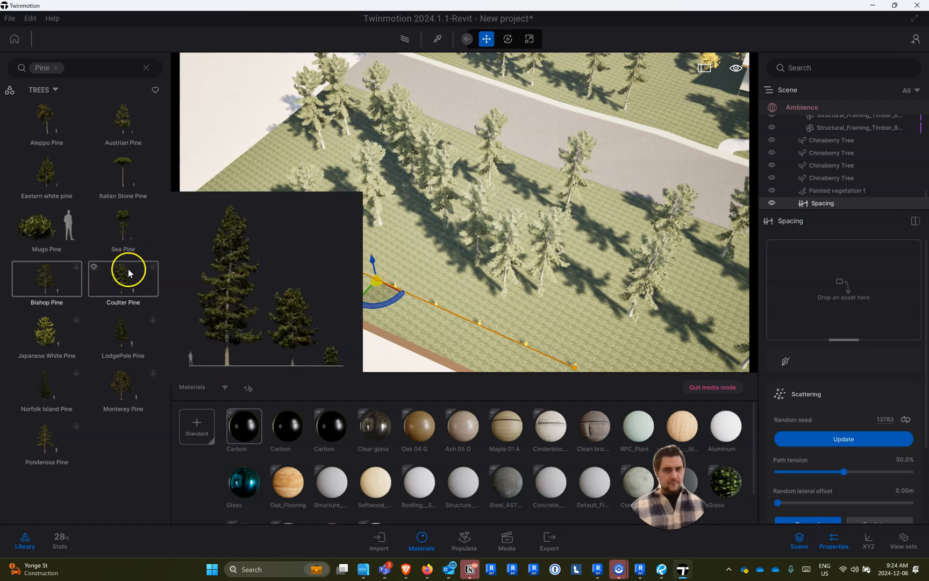
pyautogui.click(345, 290)
pyautogui.moveTo(124, 274); pyautogui.dragTo(865, 299)
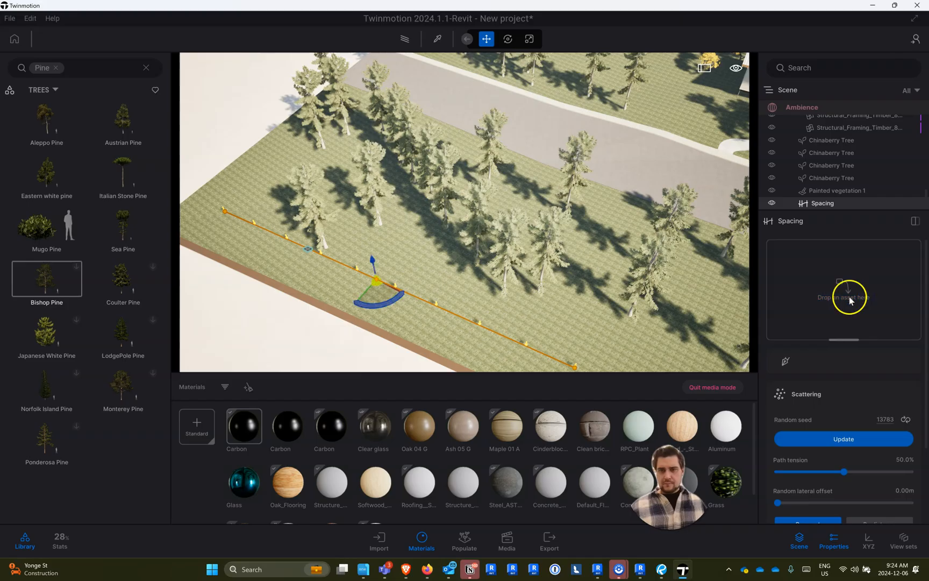
# - Try to assign a pine in Populate's Spacing mode, then reselect the Spacing path and pick Bishop Pine in the library
pyautogui.click(498, 533)
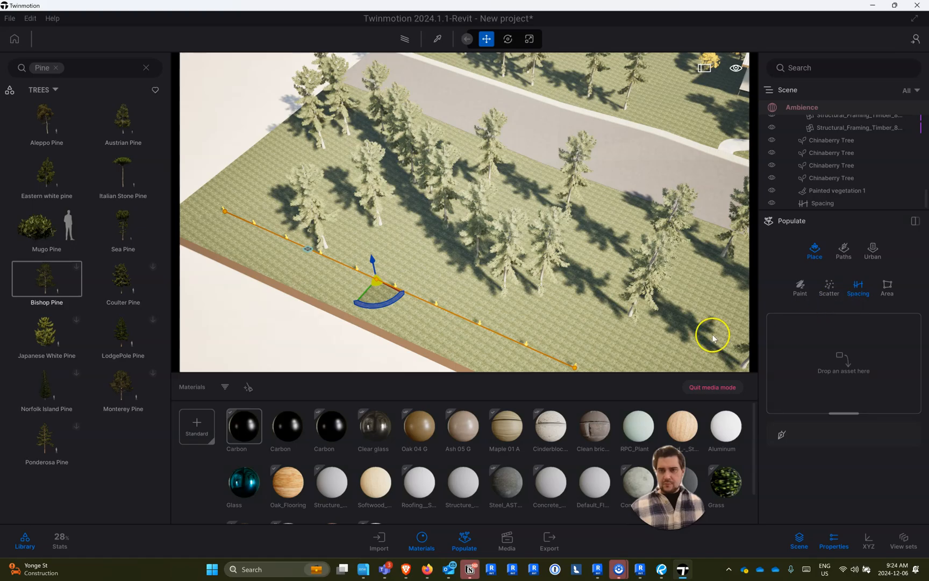
pyautogui.click(198, 310)
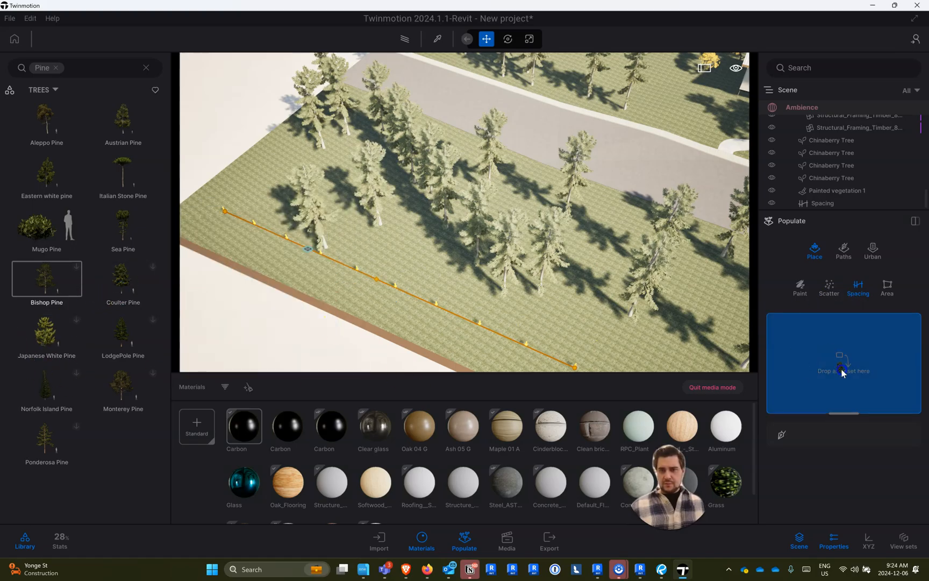
pyautogui.click(481, 326)
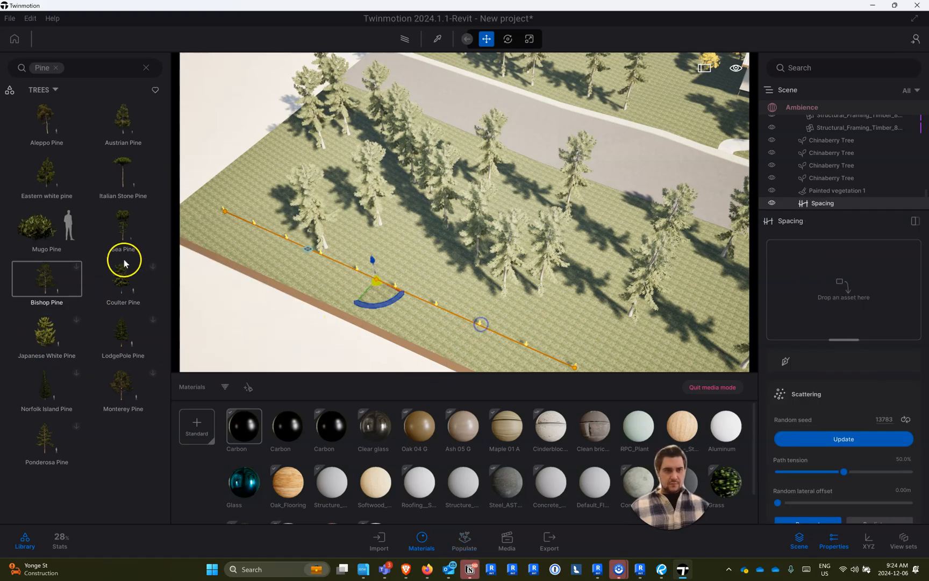
pyautogui.moveTo(78, 269)
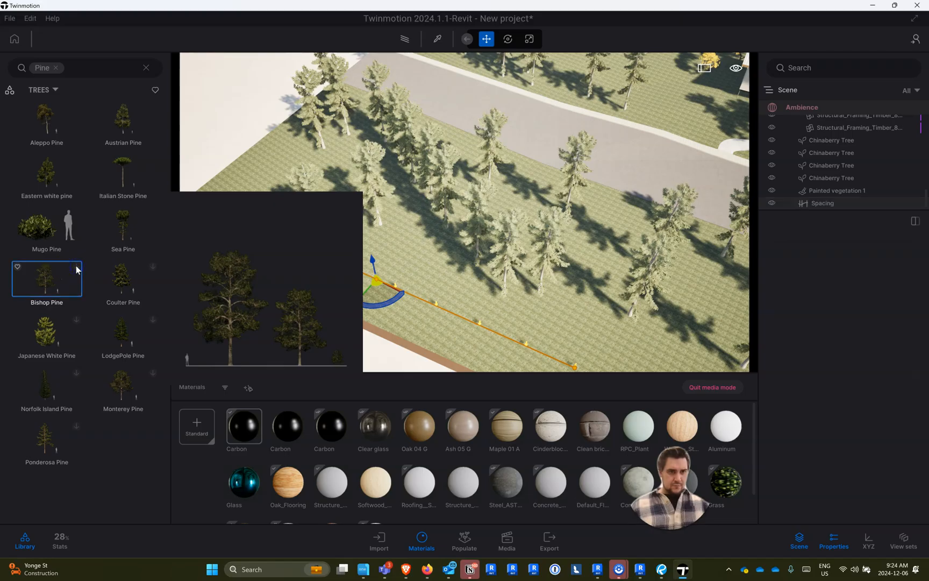
pyautogui.click(49, 282)
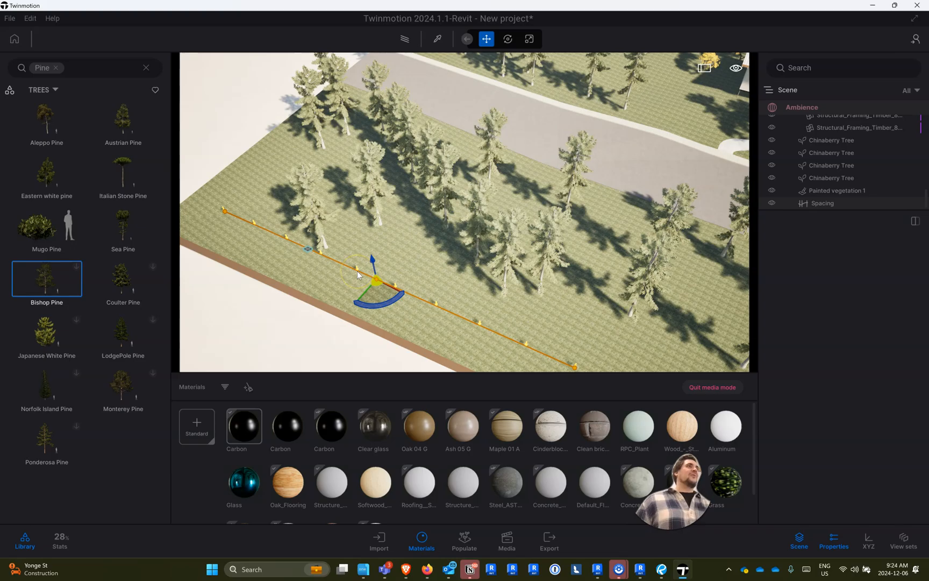
pyautogui.moveTo(486, 206); pyautogui.dragTo(928, 0, button='right')
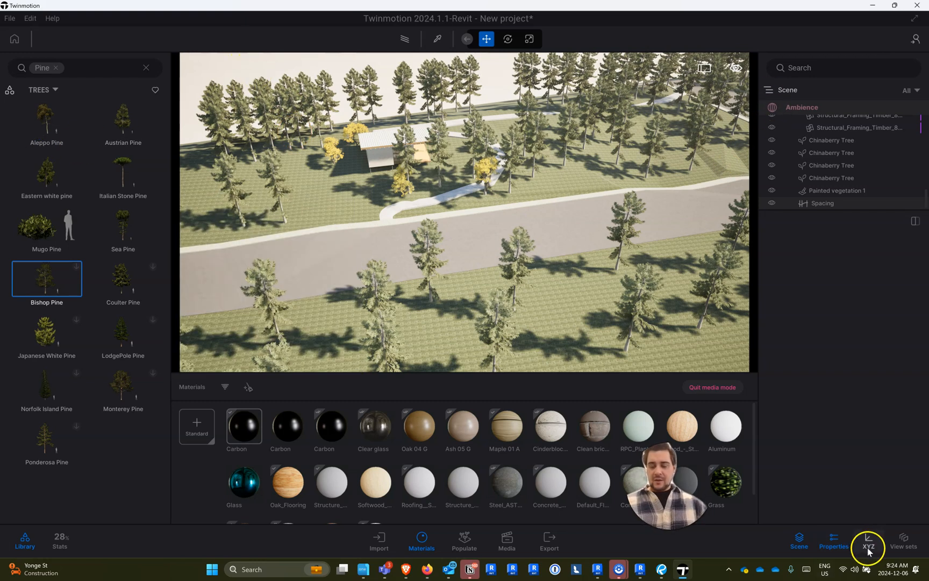
# - Save the Twinmotion scene as "project 2 twin motion" in the Studio folder
pyautogui.click(14, 19)
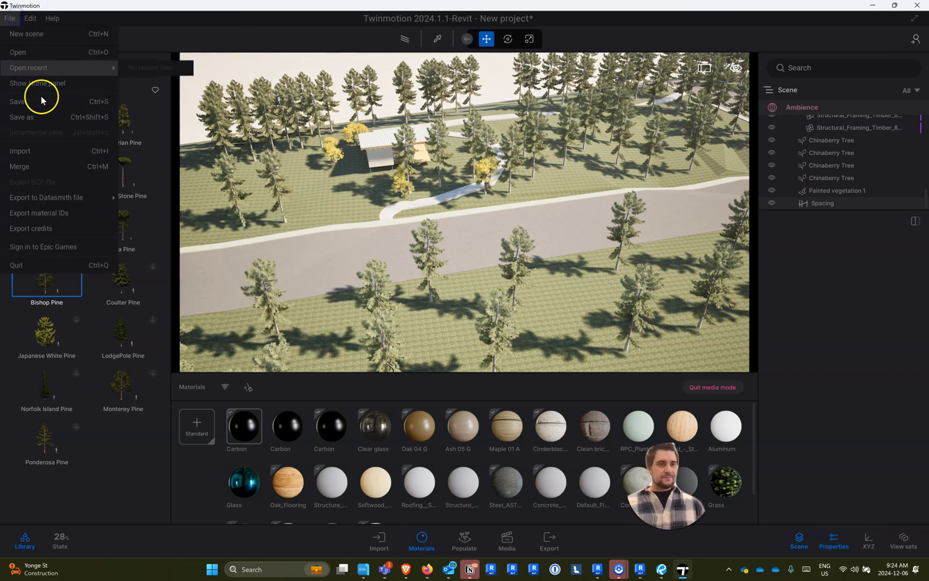
pyautogui.click(42, 119)
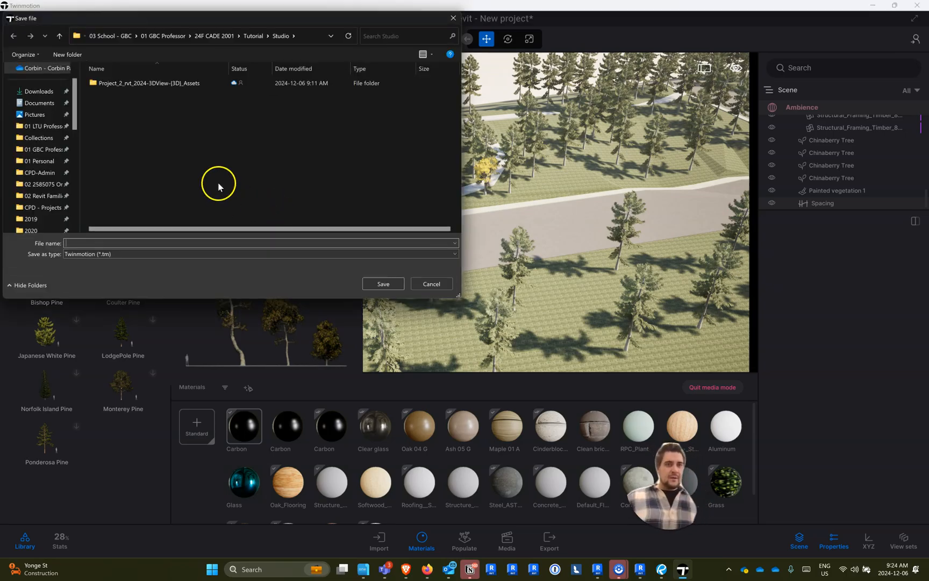
pyautogui.write('p')
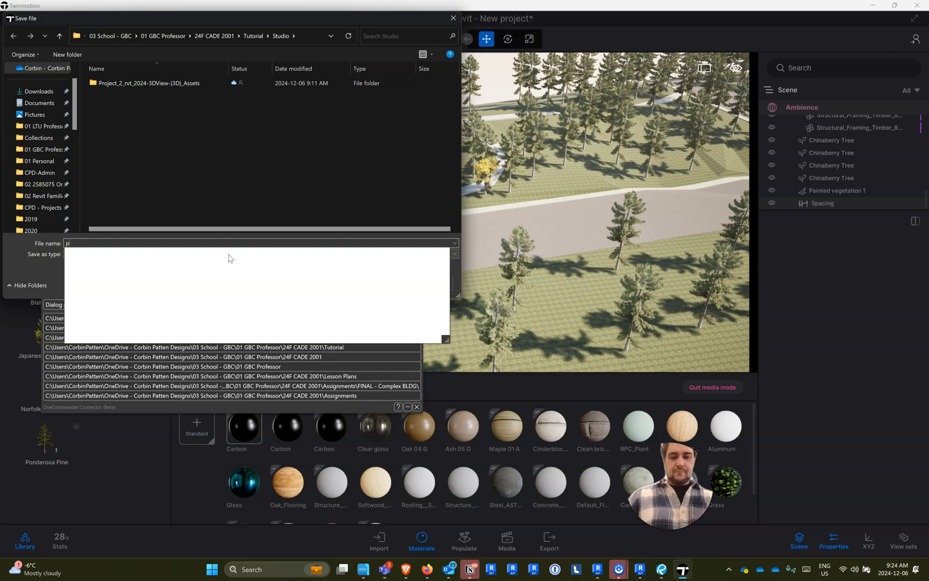
pyautogui.write('roject 2 twin')
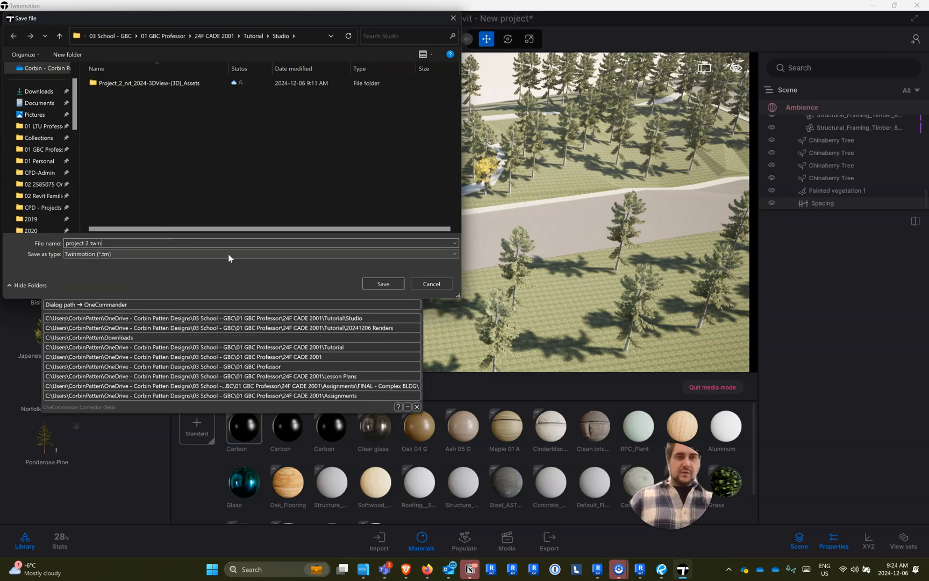
pyautogui.write(' motion')
pyautogui.press('Return')
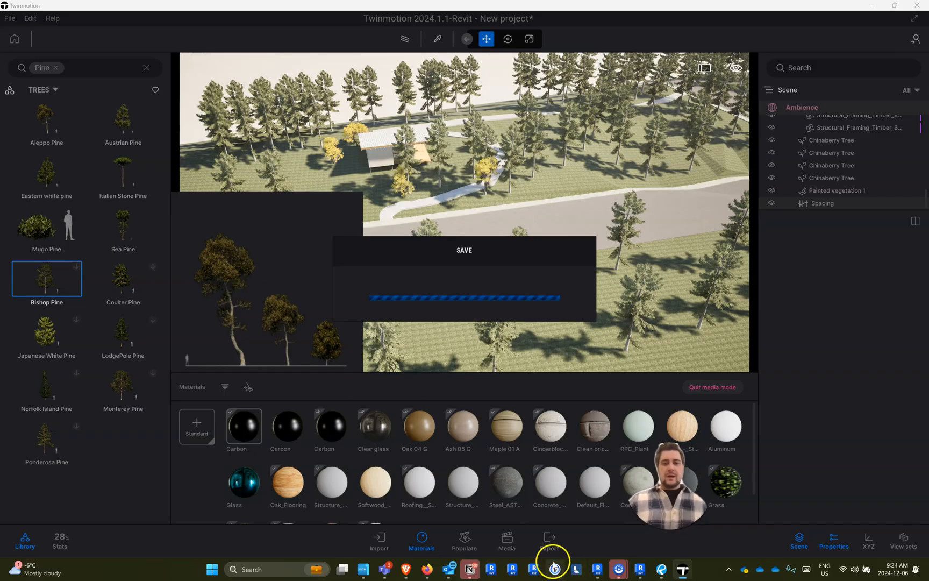
# - Switch to the Project 2 model in Revit 2024, try to start Enscape on the {3D} view, and dismiss its license window
pyautogui.click(641, 570)
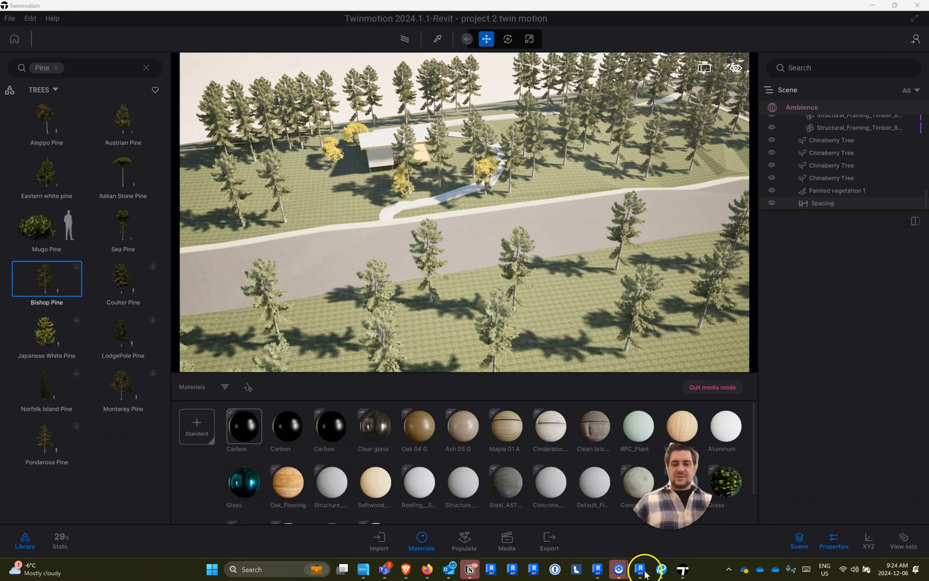
pyautogui.click(597, 569)
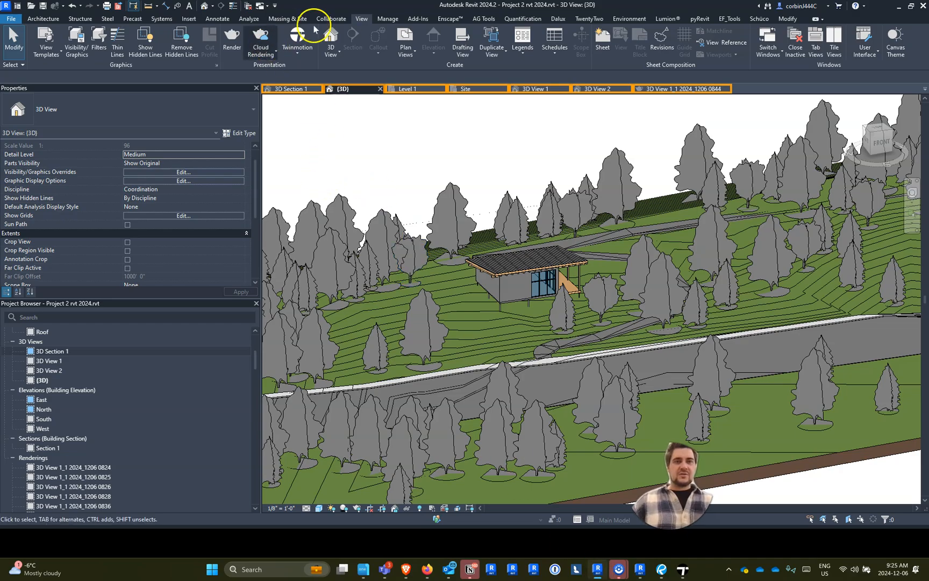
pyautogui.click(450, 18)
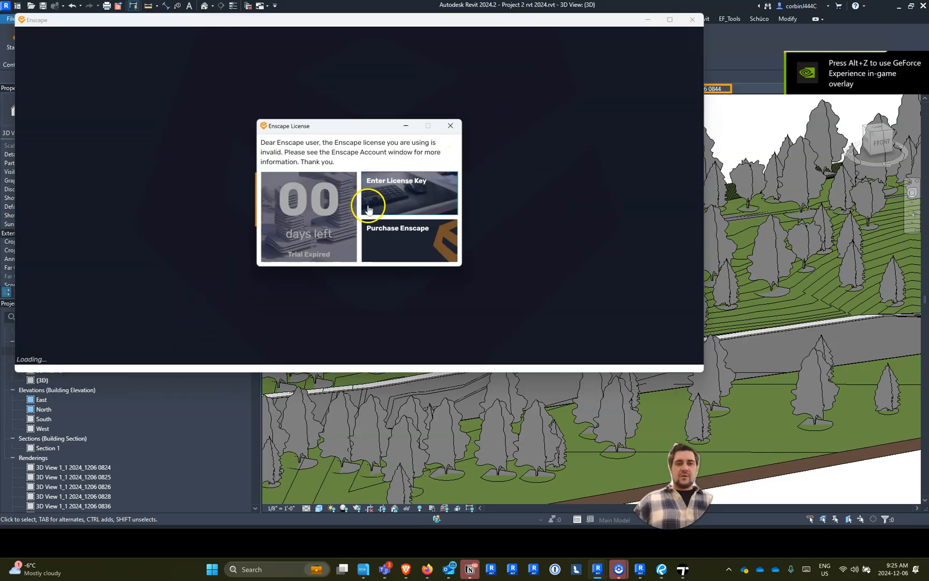
pyautogui.click(451, 126)
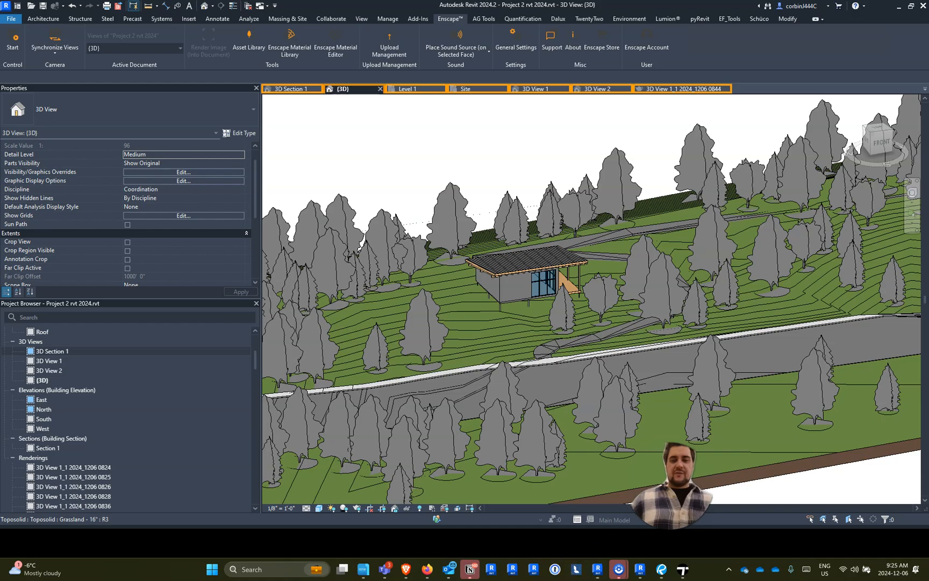
# - Close the Revit 2023.1 session and quit Lumion 2024, returning to the Project 2 model in Revit 2024
pyautogui.click(640, 570)
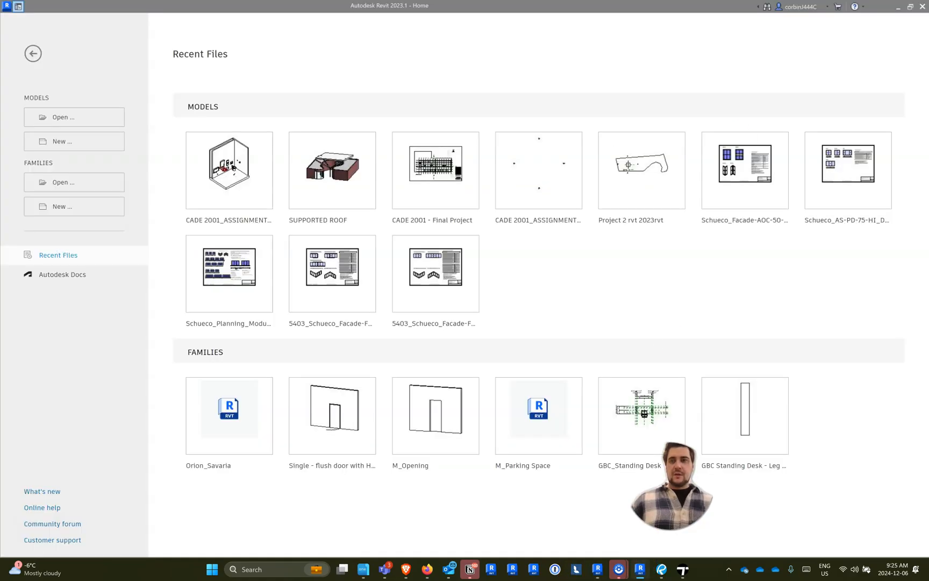
pyautogui.click(924, 7)
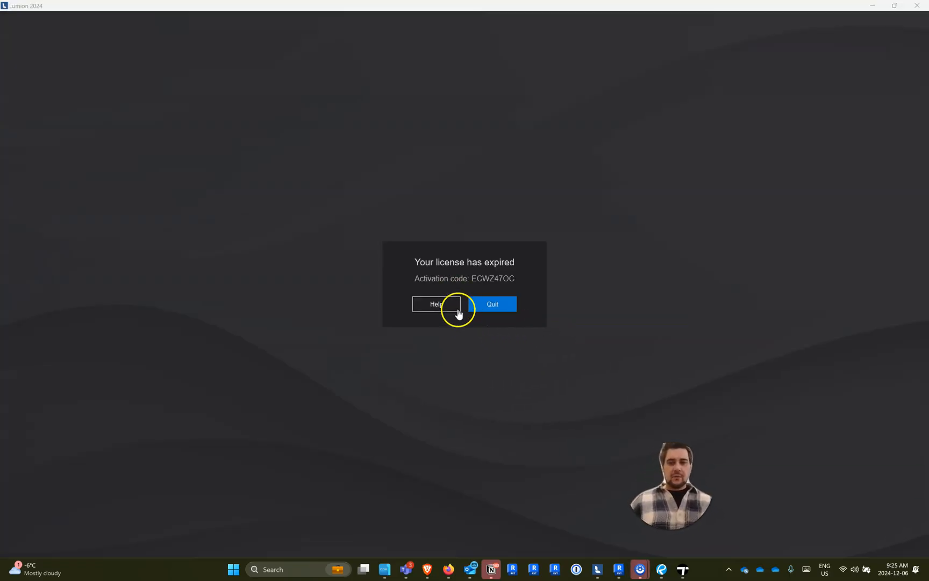
pyautogui.click(500, 305)
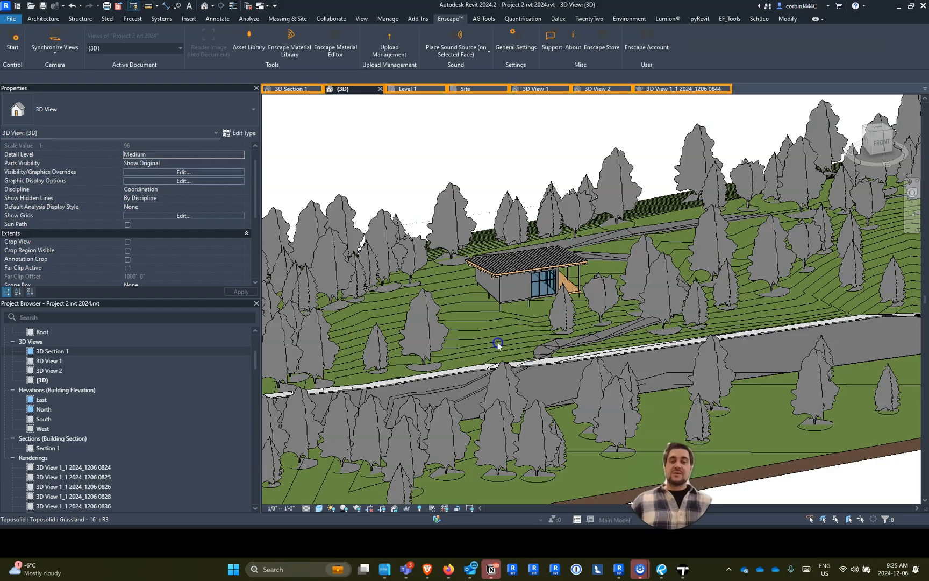
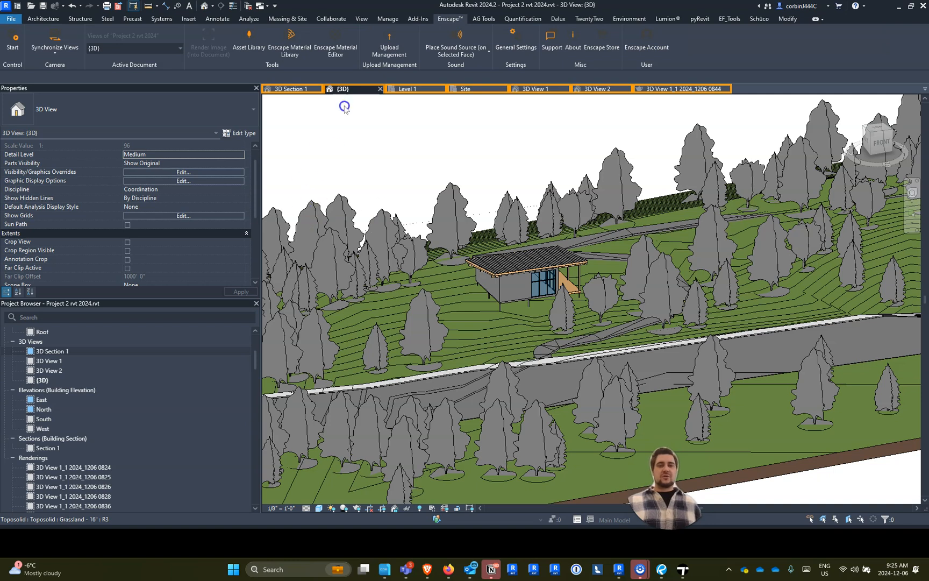
# - Switch to Twinmotion and bring up the scene's list of imported Datasmith files
pyautogui.click(681, 568)
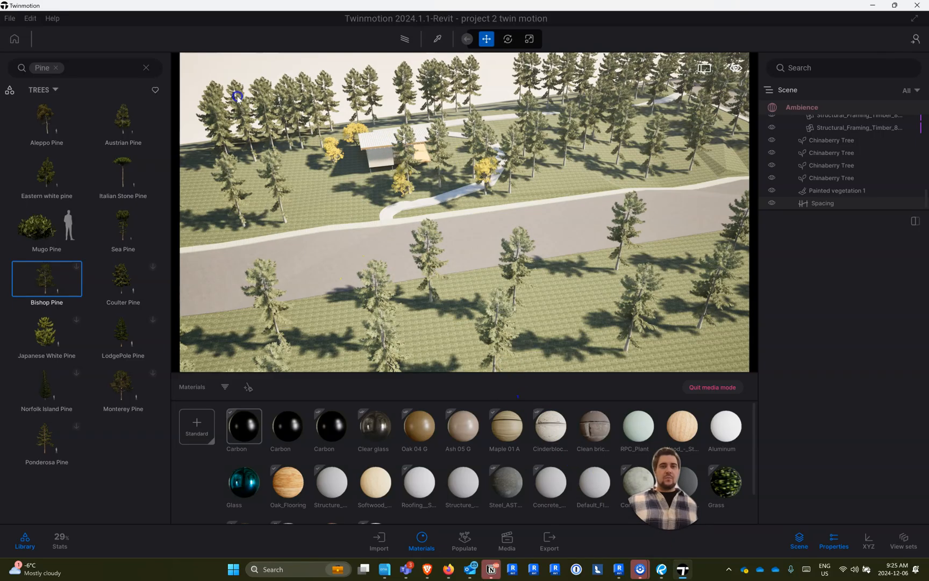
pyautogui.scroll(3, 237, 98)
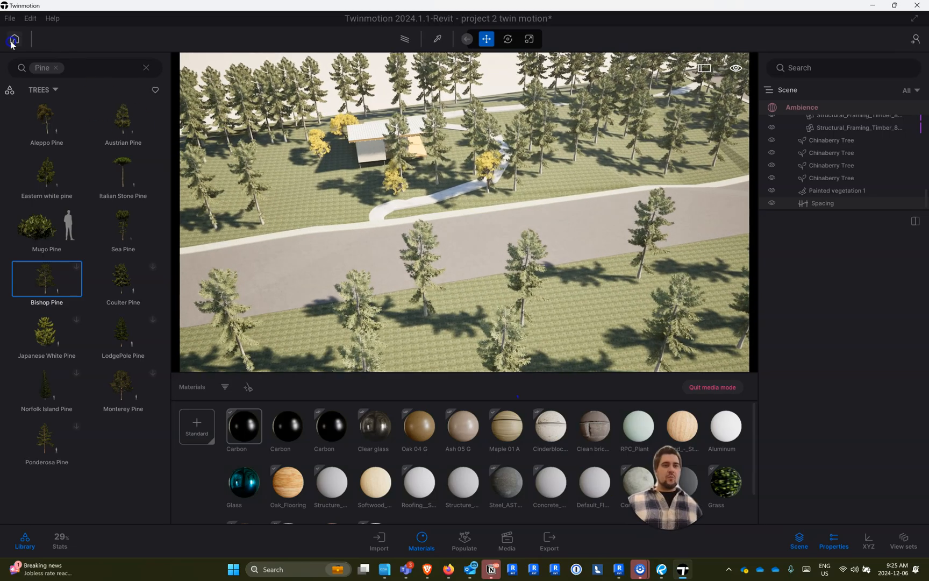
pyautogui.click(12, 41)
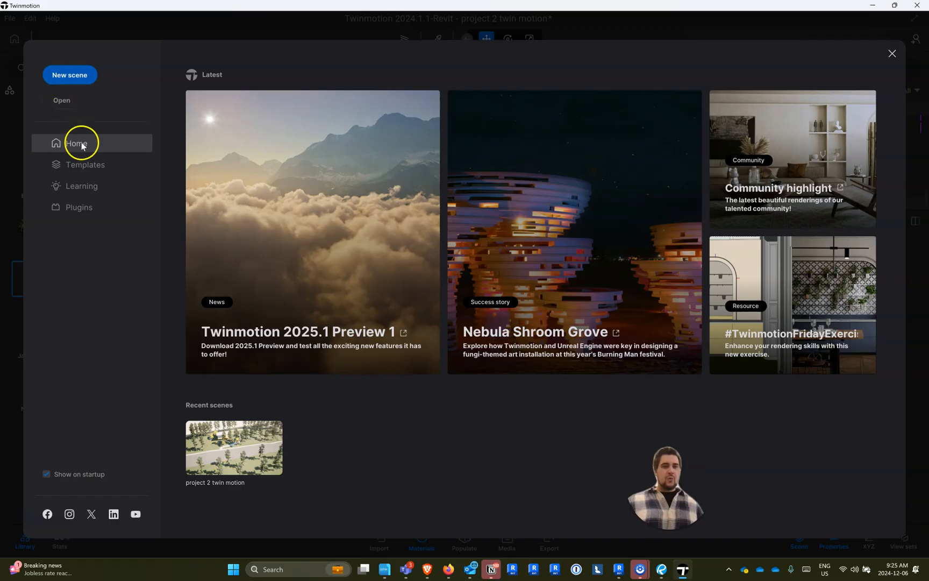
pyautogui.click(892, 53)
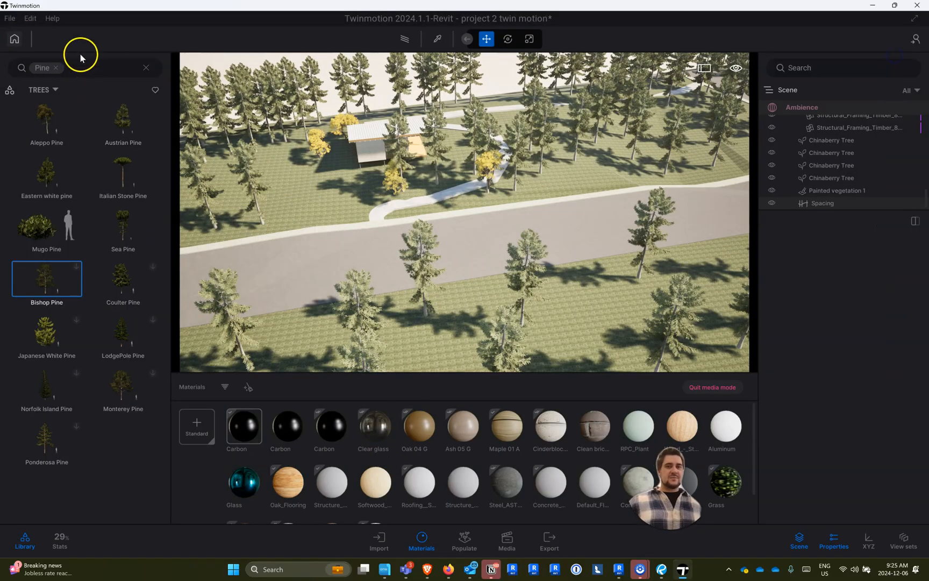
pyautogui.click(377, 540)
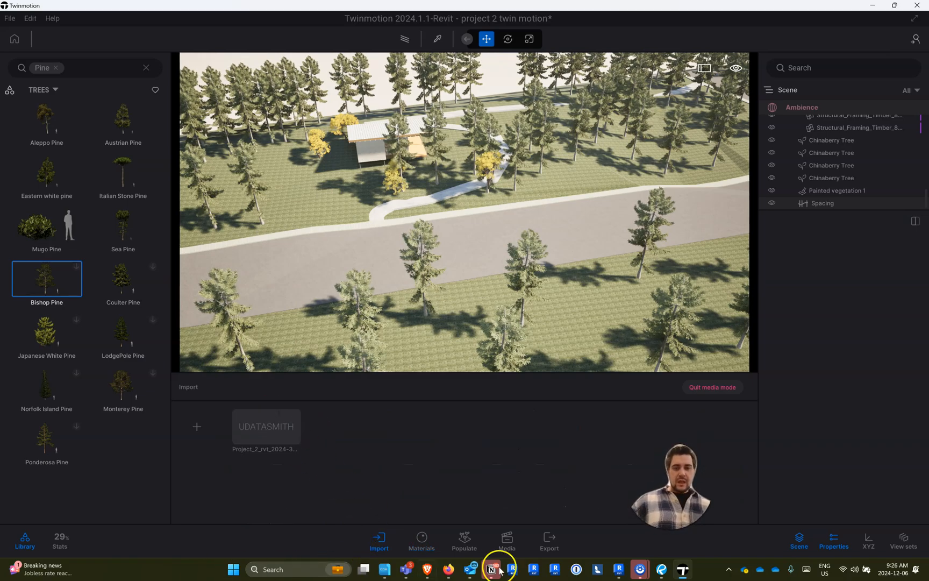
# - Switch to Revit and set the base offset of the cabin's four connected exterior brick walls to -1' 0"
pyautogui.click(618, 569)
pyautogui.scroll(5, 442, 242)
pyautogui.scroll(1, 598, 408)
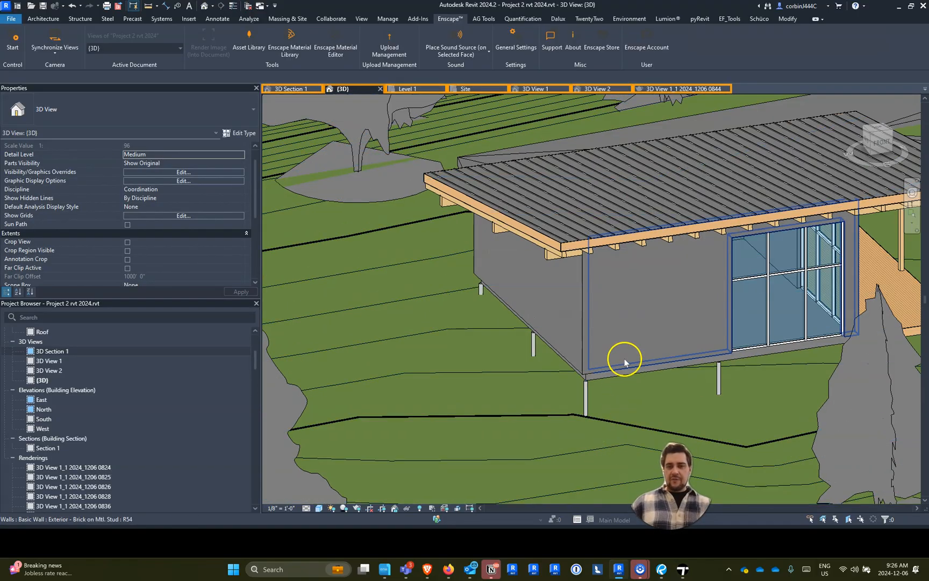
pyautogui.click(624, 359)
pyautogui.scroll(-5, 570, 371)
pyautogui.keyDown('shift'); pyautogui.moveTo(587, 397); pyautogui.dragTo(618, 380, button='middle'); pyautogui.keyUp('shift')
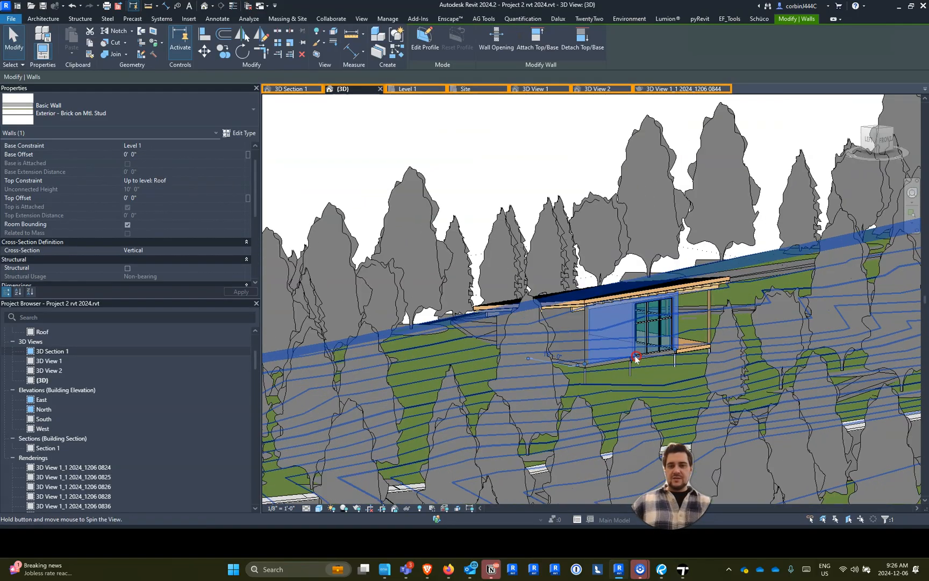
pyautogui.scroll(5, 622, 379)
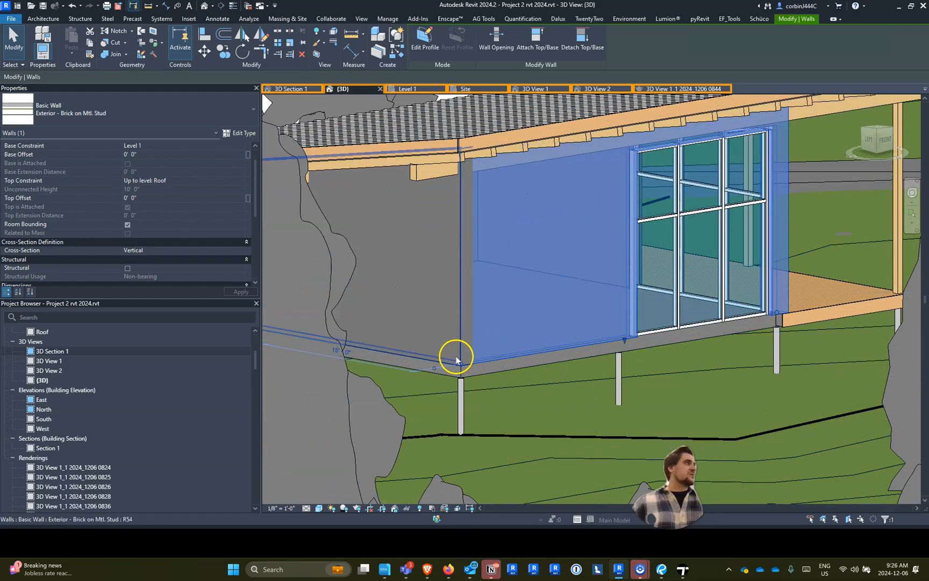
pyautogui.press('Tab')
pyautogui.click(435, 342)
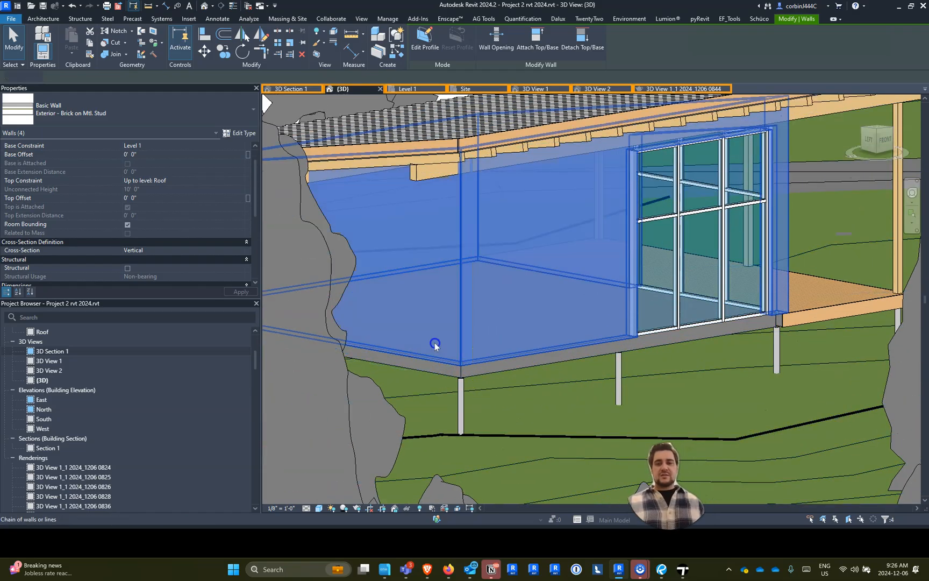
pyautogui.scroll(1, 210, 200)
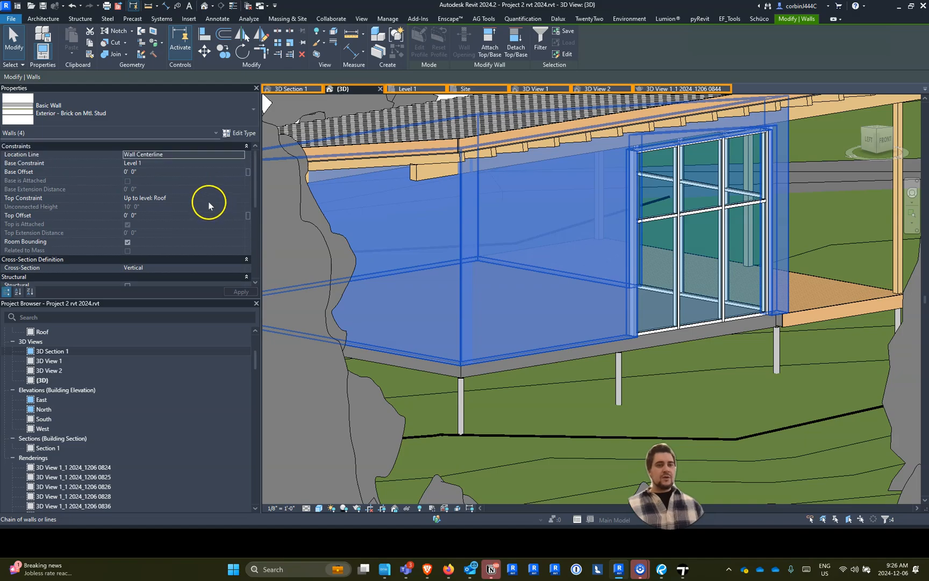
pyautogui.click(217, 172)
pyautogui.write('-1')
pyautogui.press('Return')
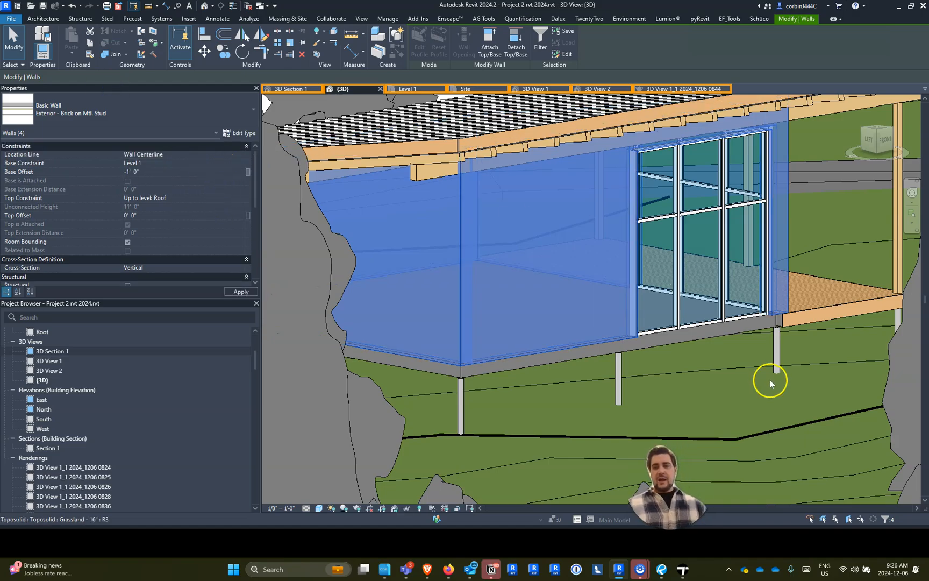
# - Examine the lower edge of the cabin's exterior walls and the round steel columns beneath them
pyautogui.click(776, 353)
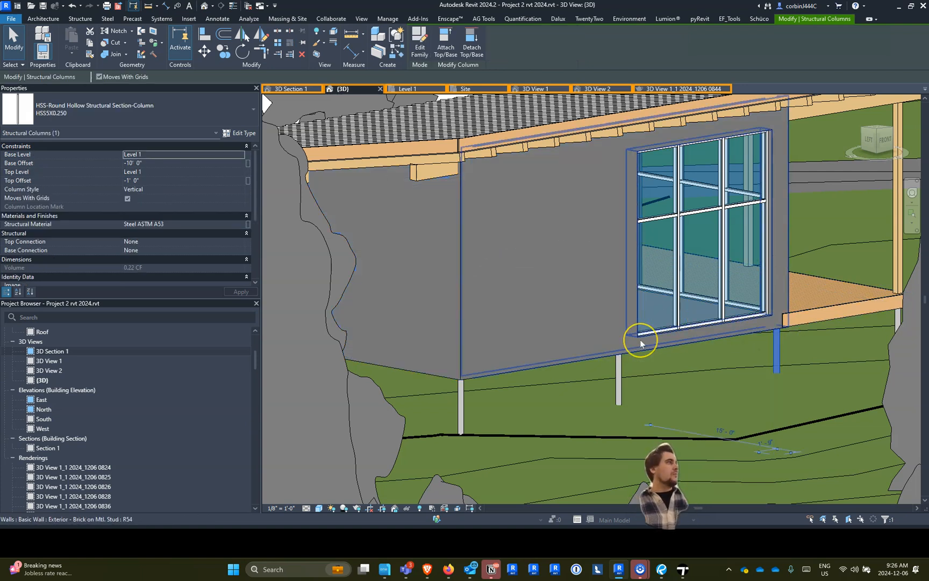
pyautogui.scroll(-3, 664, 426)
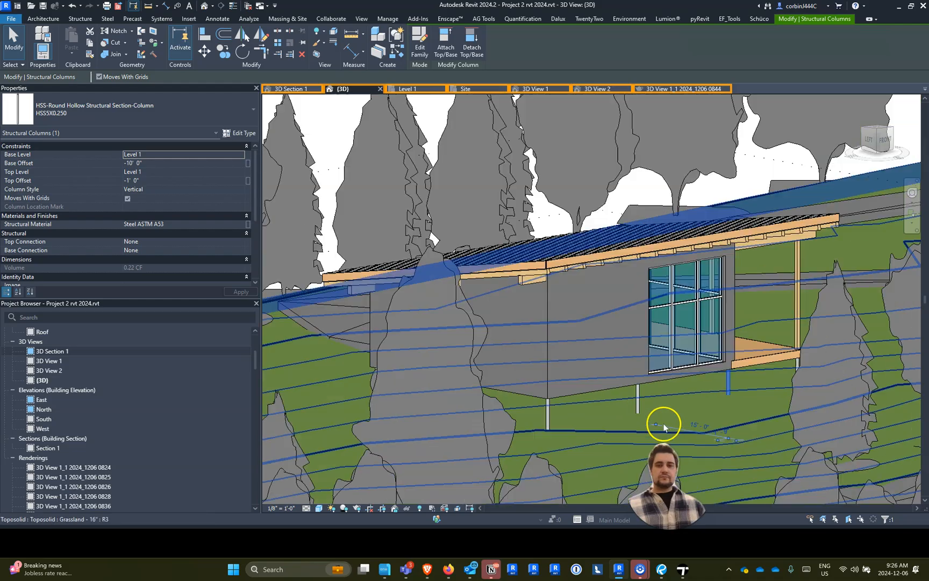
pyautogui.moveTo(644, 389); pyautogui.dragTo(644, 388, button='middle')
pyautogui.click(645, 389)
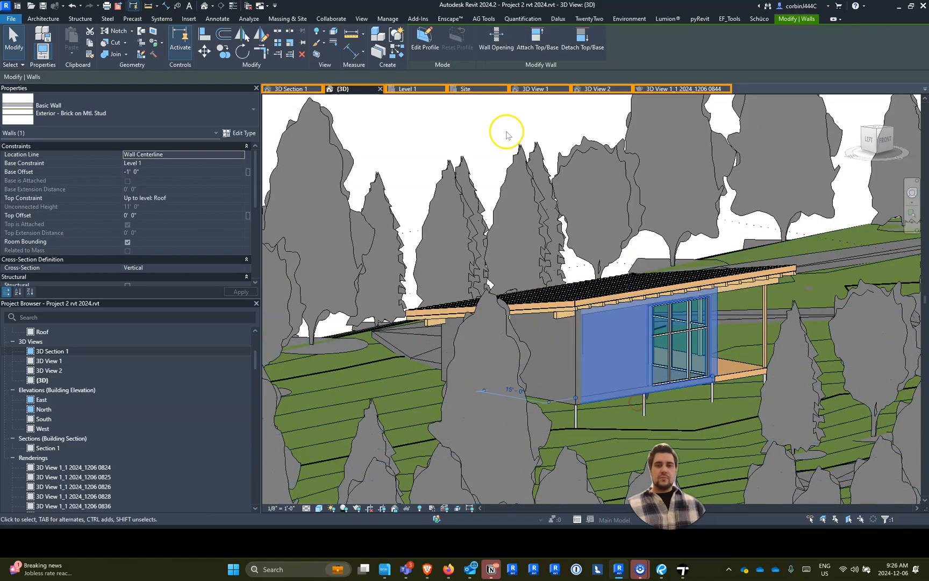
pyautogui.click(465, 115)
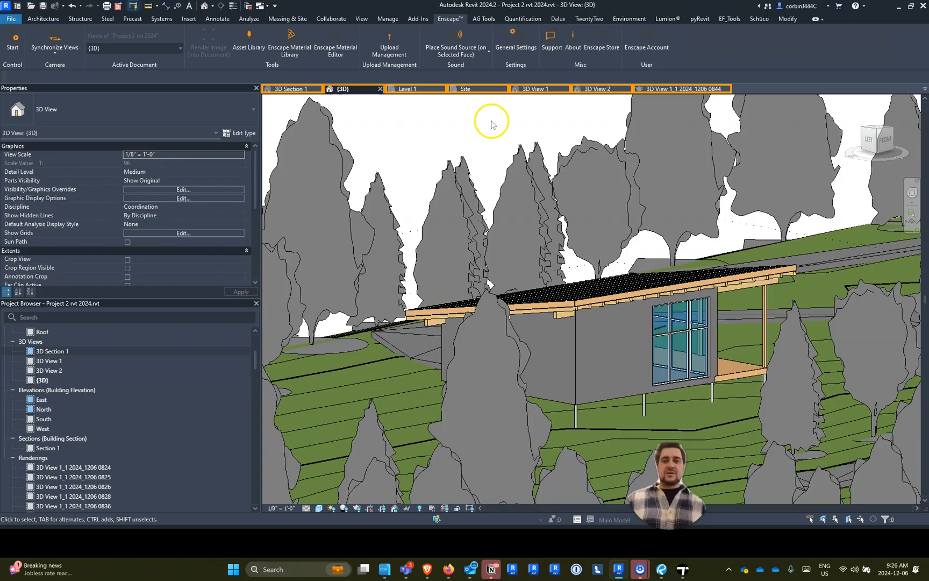
pyautogui.scroll(-4, 491, 121)
pyautogui.keyDown('shift'); pyautogui.moveTo(597, 213); pyautogui.dragTo(607, 275, button='middle'); pyautogui.keyUp('shift')
pyautogui.scroll(3, 564, 216)
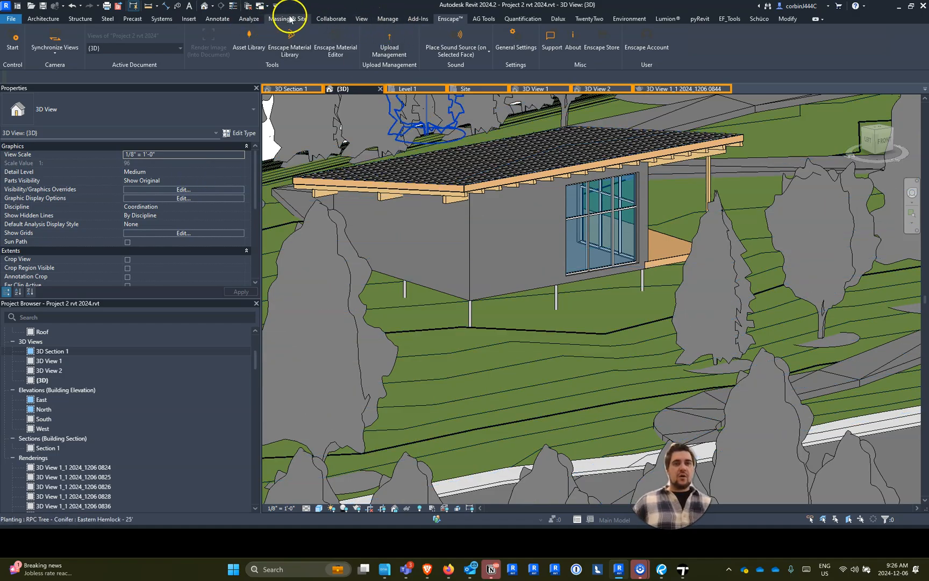
pyautogui.click(362, 18)
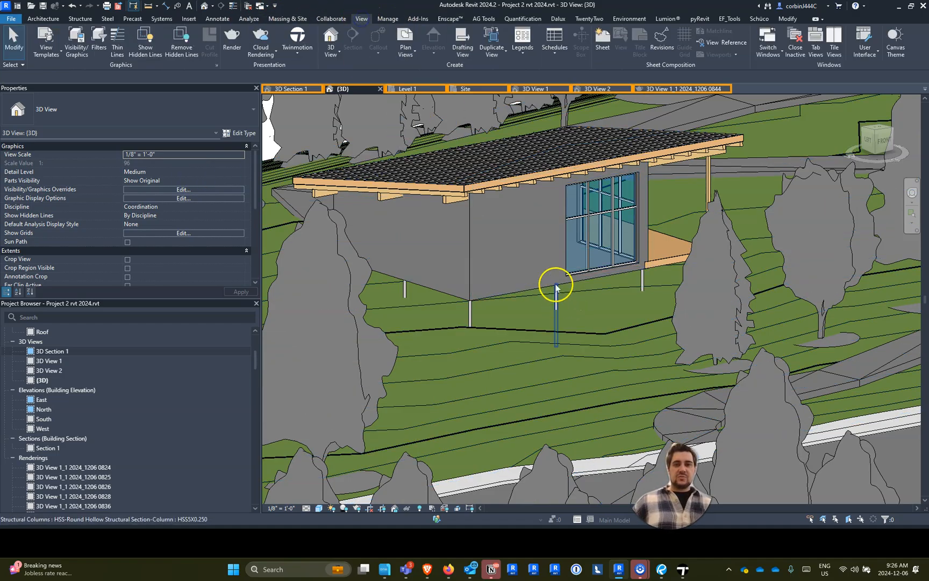
# - Copy the Eastern Hemlock nearest the site's front edge to the adjacent front corner of the grassland
pyautogui.scroll(-6, 481, 259)
pyautogui.keyDown('shift'); pyautogui.moveTo(481, 269); pyautogui.dragTo(469, 380, button='middle'); pyautogui.keyUp('shift')
pyautogui.scroll(-5, 439, 358)
pyautogui.scroll(8, 431, 369)
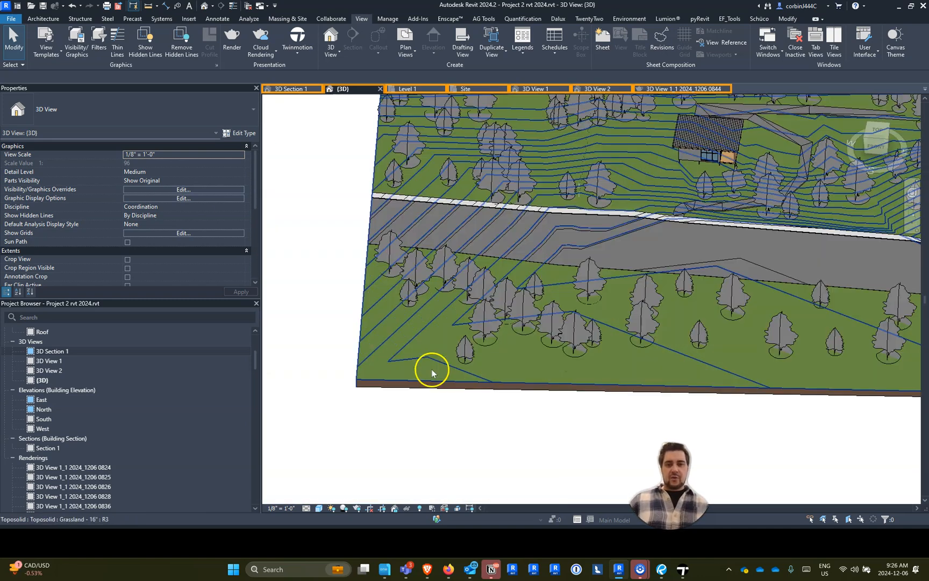
pyautogui.click(486, 339)
pyautogui.scroll(-5, 431, 300)
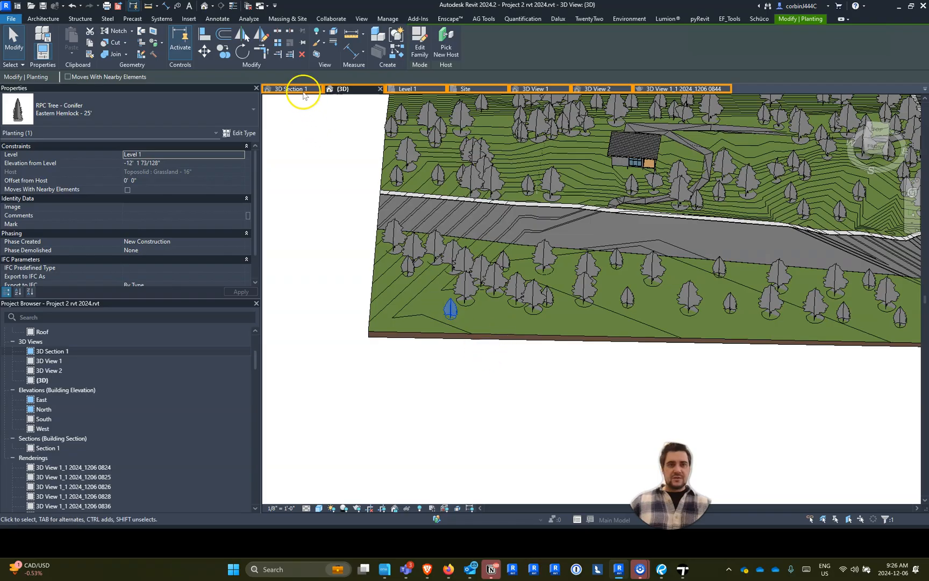
pyautogui.click(232, 56)
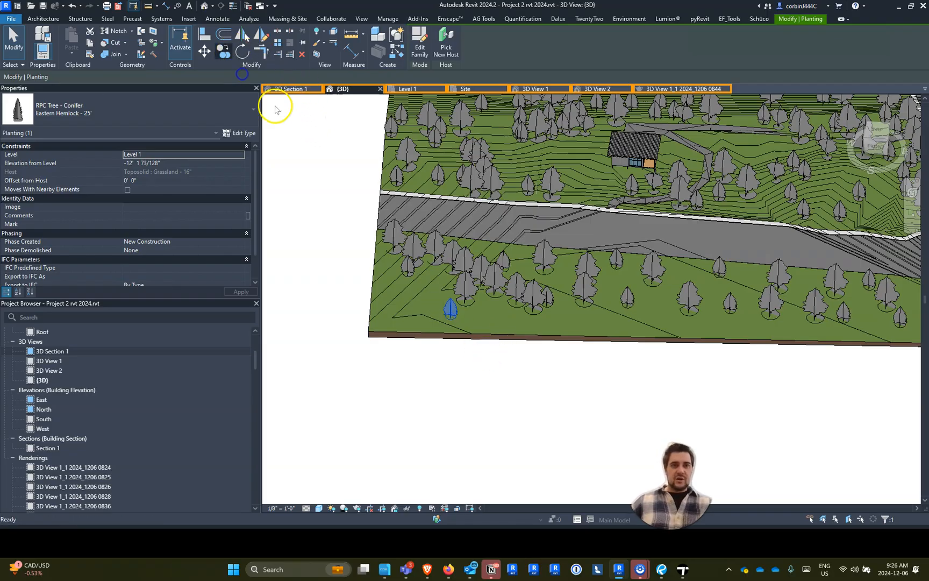
pyautogui.click(451, 309)
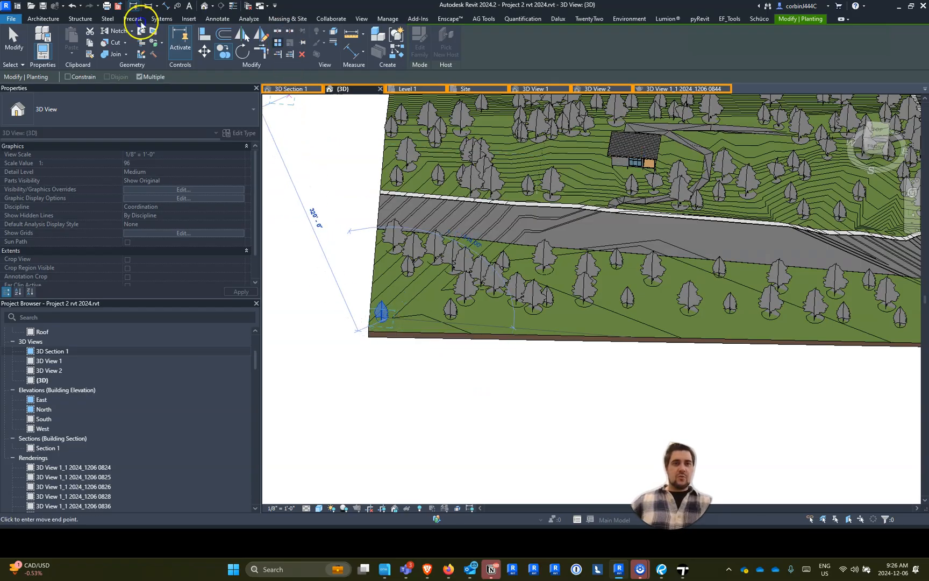
# - Array the corner hemlock along the site's front edge with a count of 50
pyautogui.click(382, 319)
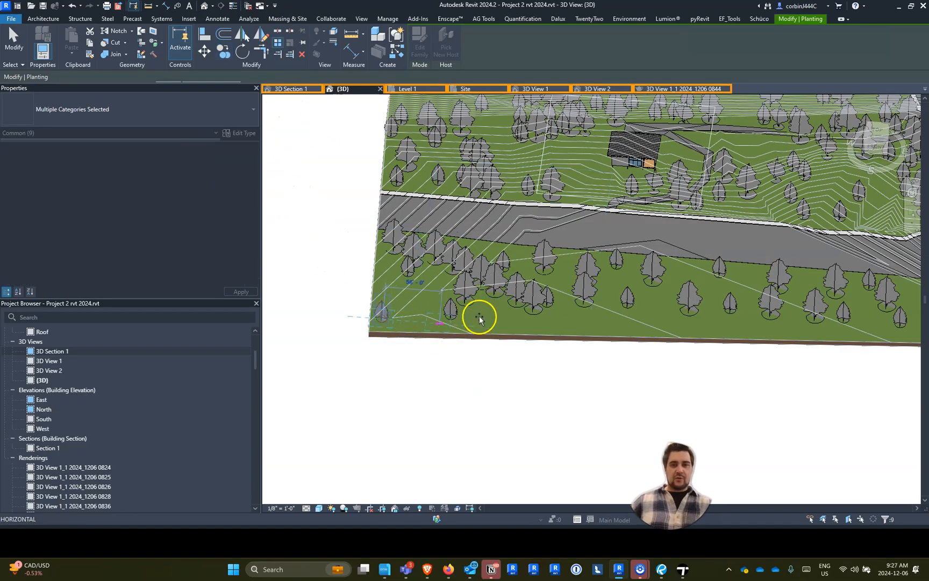
pyautogui.click(407, 323)
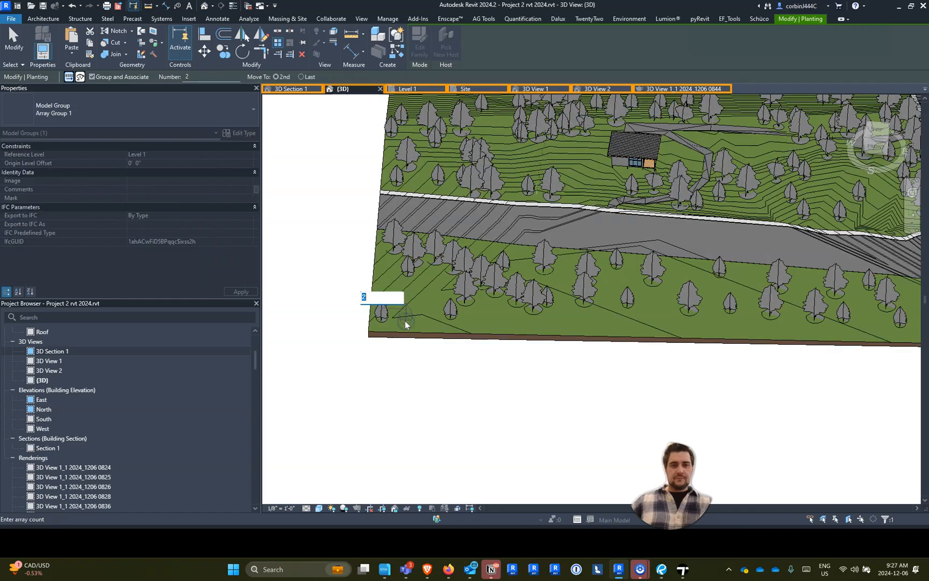
pyautogui.write('50')
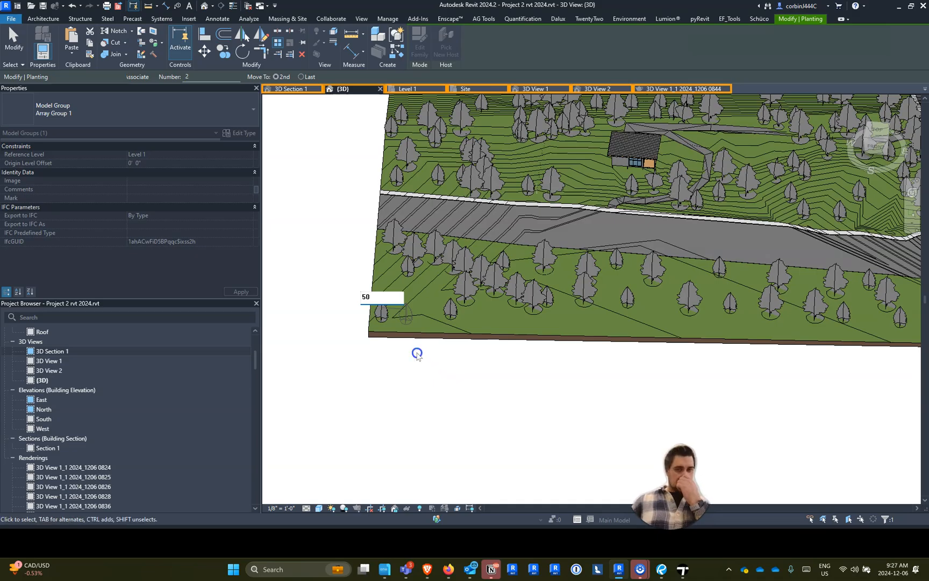
# - Set the hemlock array's count to 20
pyautogui.scroll(-5, 417, 353)
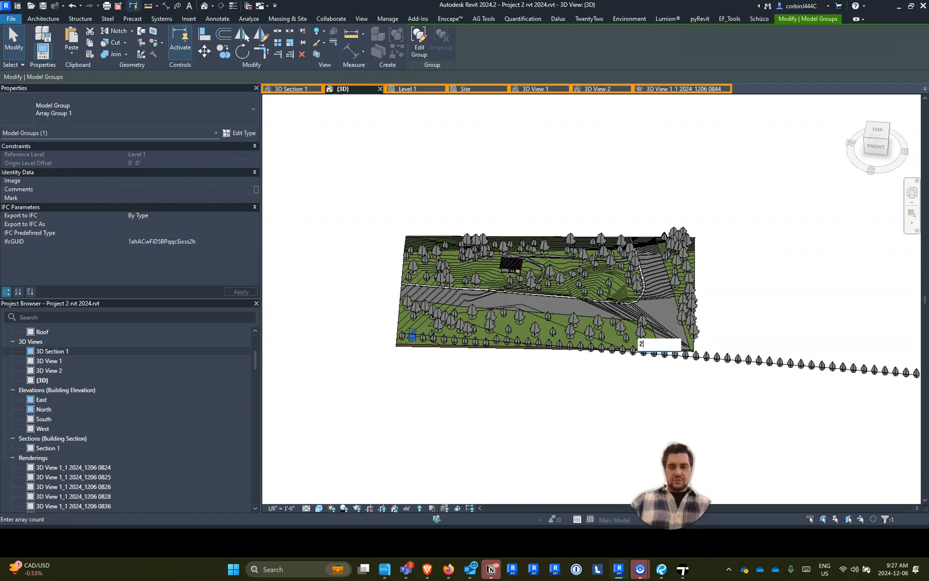
pyautogui.write('0')
pyautogui.press('Return')
pyautogui.click(682, 396)
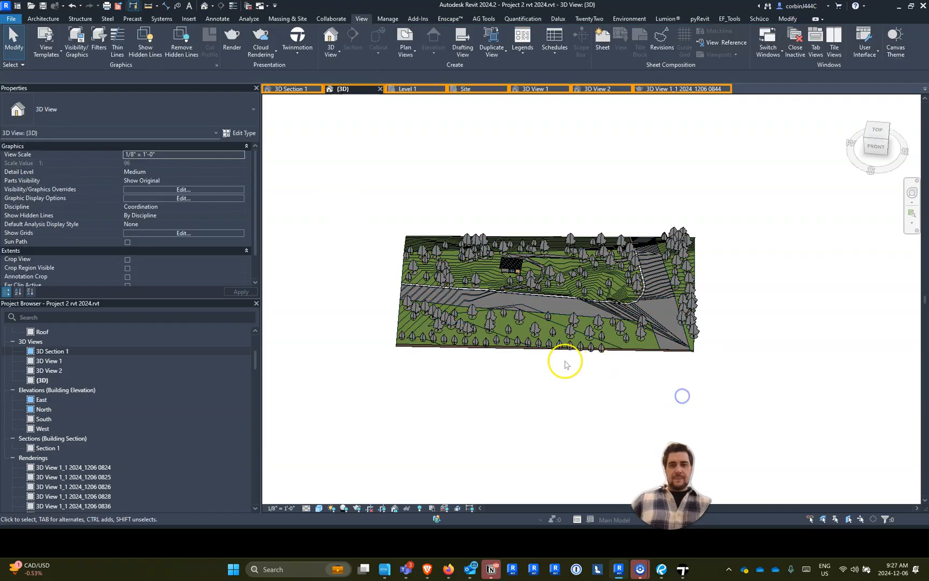
# - Examine the row of hemlocks, the sidewalk and the cabin's exterior walls from several angles
pyautogui.scroll(4, 557, 365)
pyautogui.scroll(-5, 543, 357)
pyautogui.scroll(4, 456, 323)
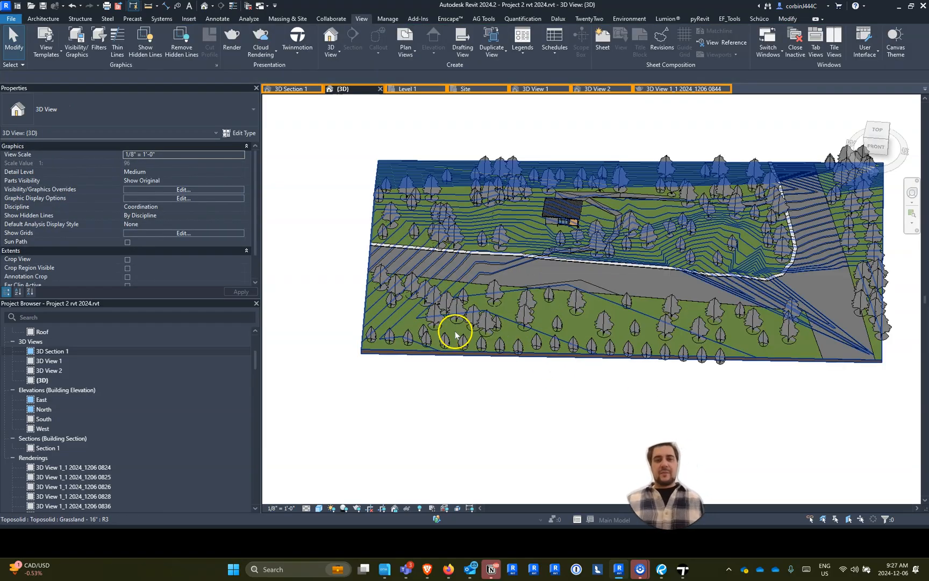
pyautogui.scroll(8, 550, 193)
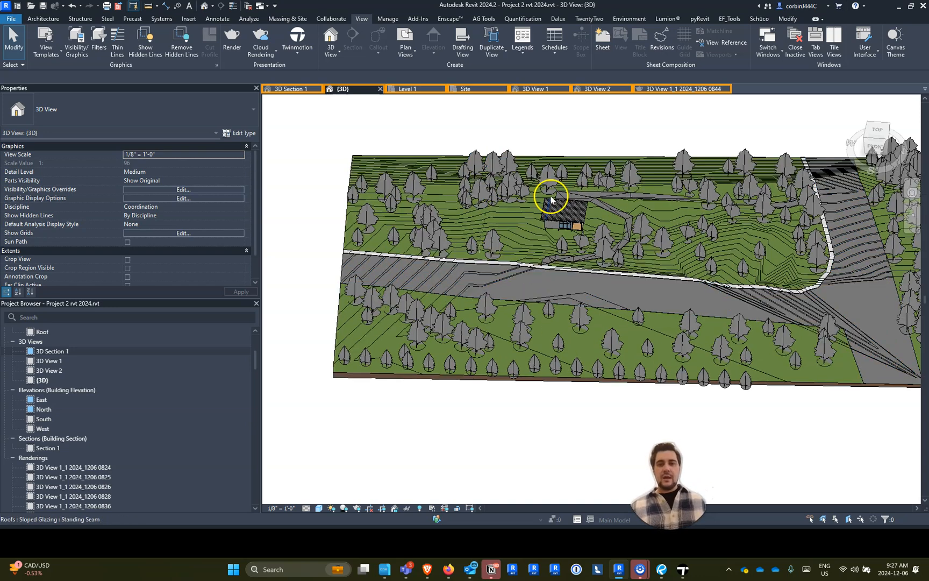
pyautogui.scroll(-6, 613, 197)
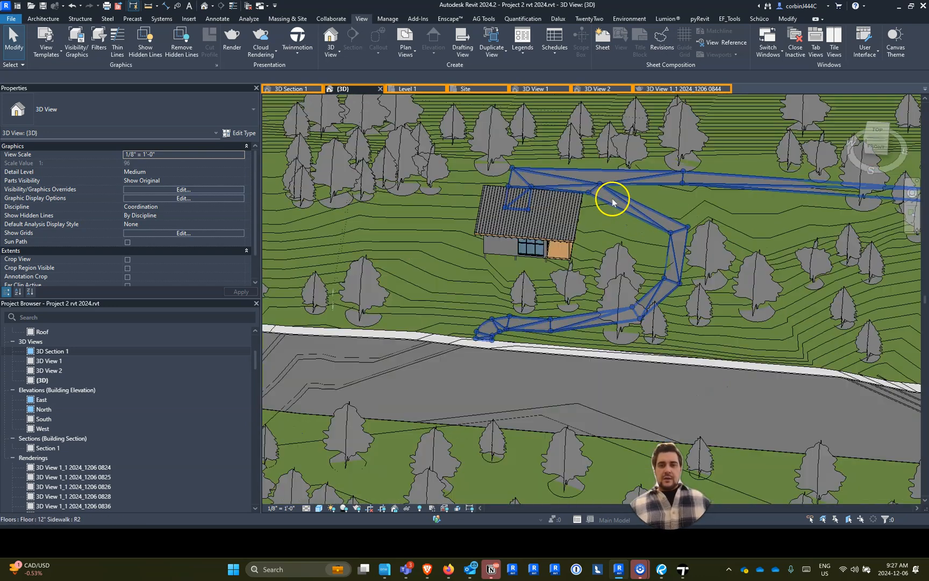
pyautogui.scroll(6, 511, 242)
pyautogui.moveTo(452, 276)
pyautogui.keyDown('shift'); pyautogui.mouseDown(button='middle')
pyautogui.moveTo(442, 293)
pyautogui.moveTo(649, 179)
pyautogui.moveTo(444, 270)
pyautogui.mouseUp(button='middle'); pyautogui.keyUp('shift')
pyautogui.scroll(4, 377, 253)
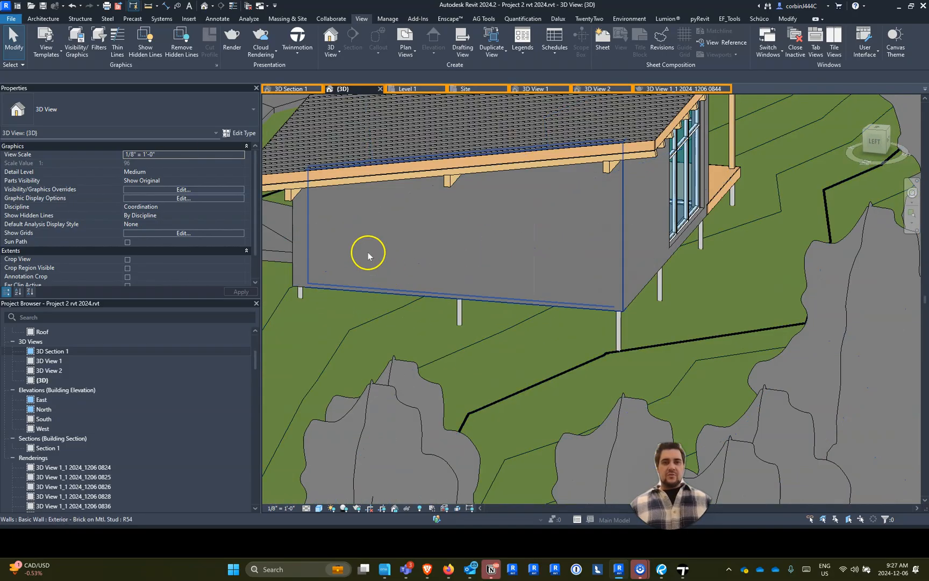
pyautogui.click(43, 19)
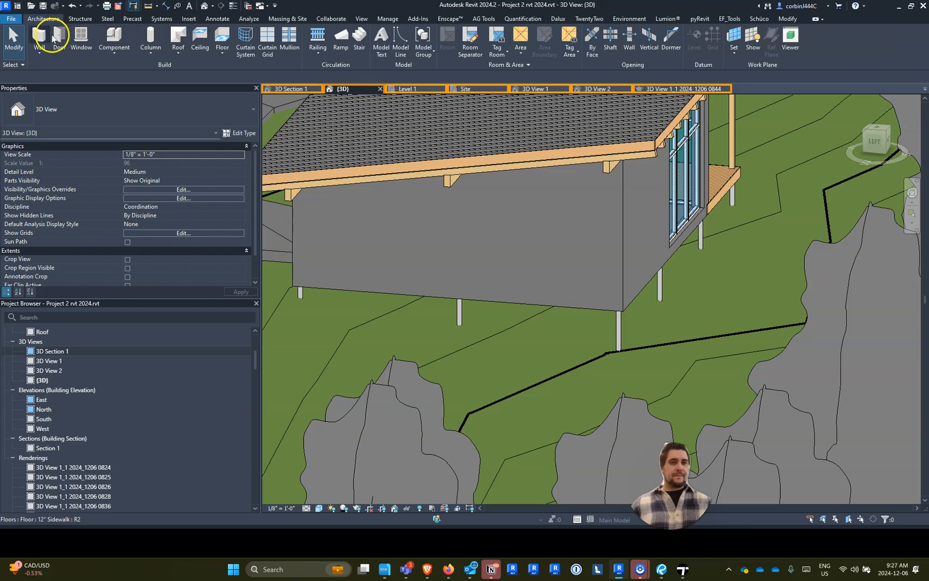
pyautogui.keyDown('shift'); pyautogui.moveTo(457, 236); pyautogui.dragTo(439, 150, button='middle'); pyautogui.keyUp('shift')
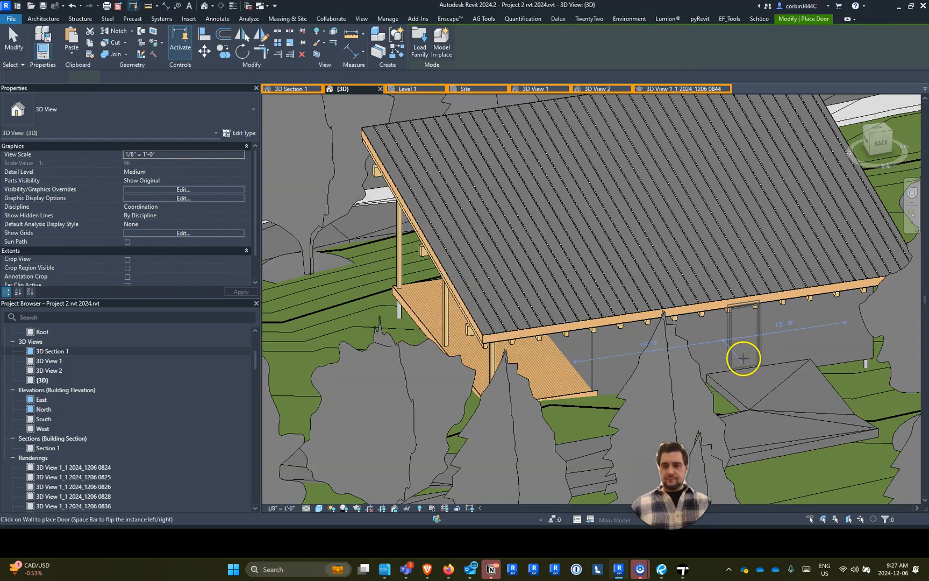
pyautogui.press('Escape')
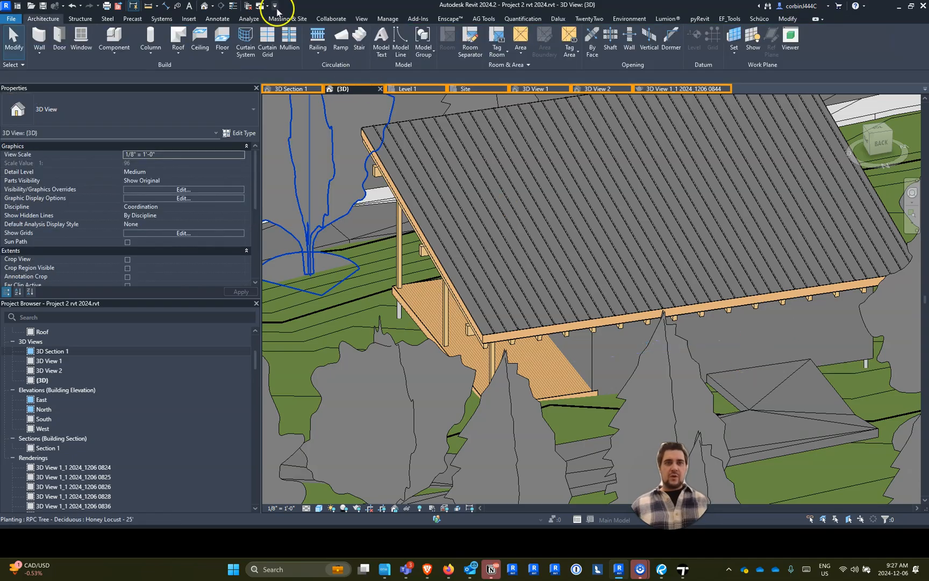
# - Search the Autodesk family library for "door"
pyautogui.click(359, 19)
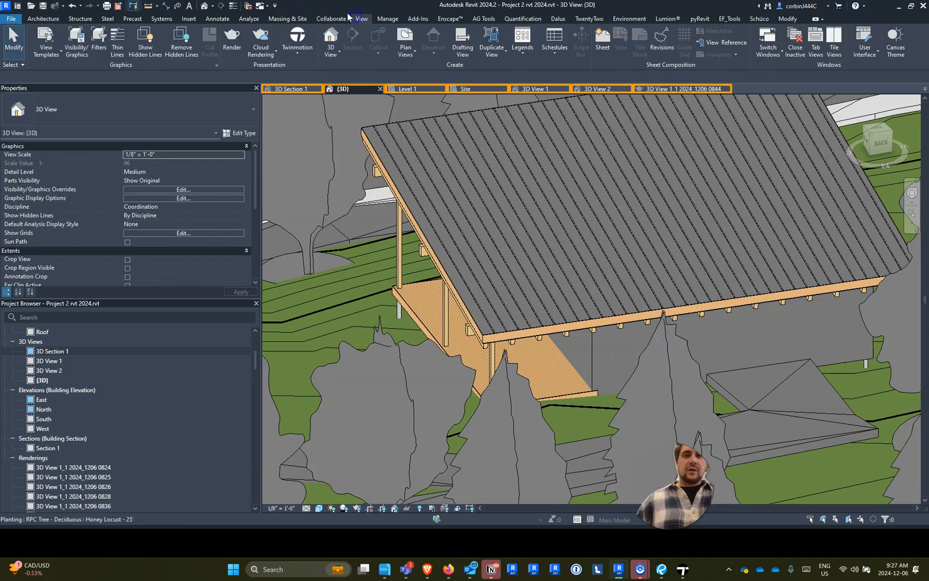
pyautogui.click(189, 18)
pyautogui.click(417, 36)
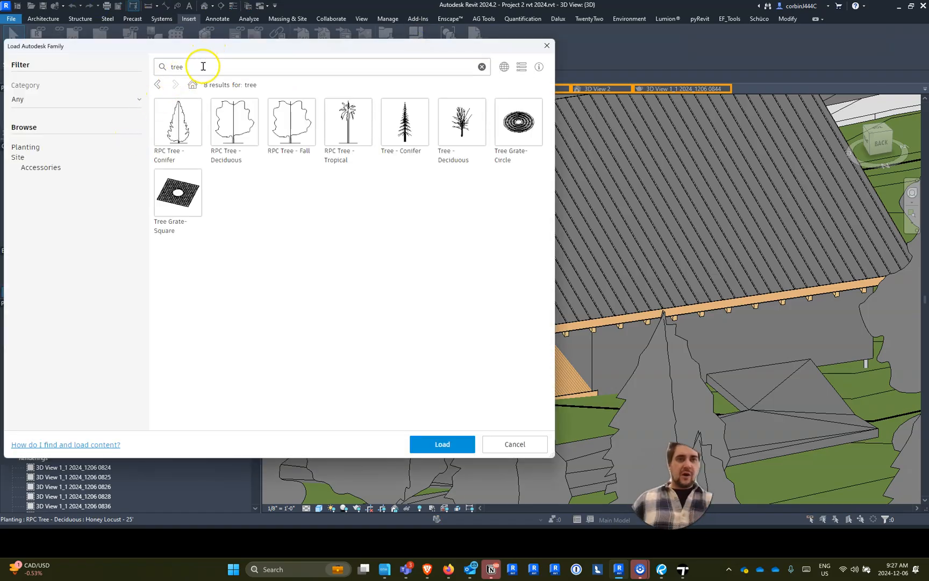
pyautogui.click(203, 66)
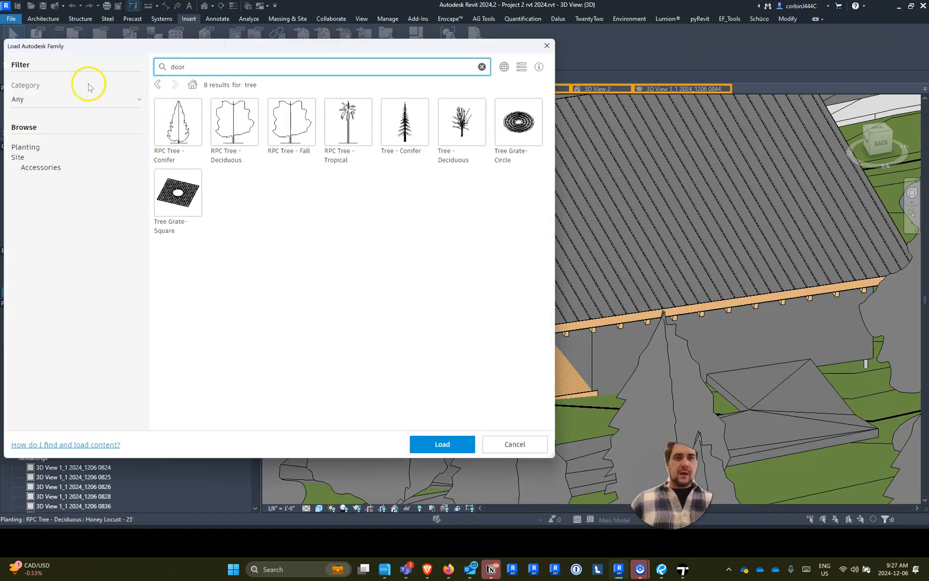
pyautogui.press('Return')
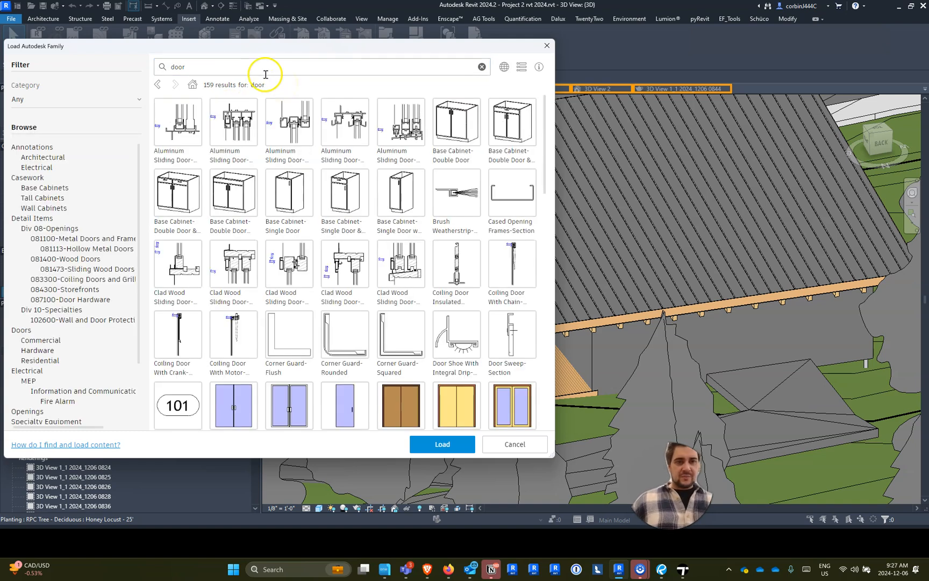
# - Select the Door-Passage-Single-Full_Lite and Door-Double-Glass families from the library results and load them
pyautogui.scroll(-5, 336, 204)
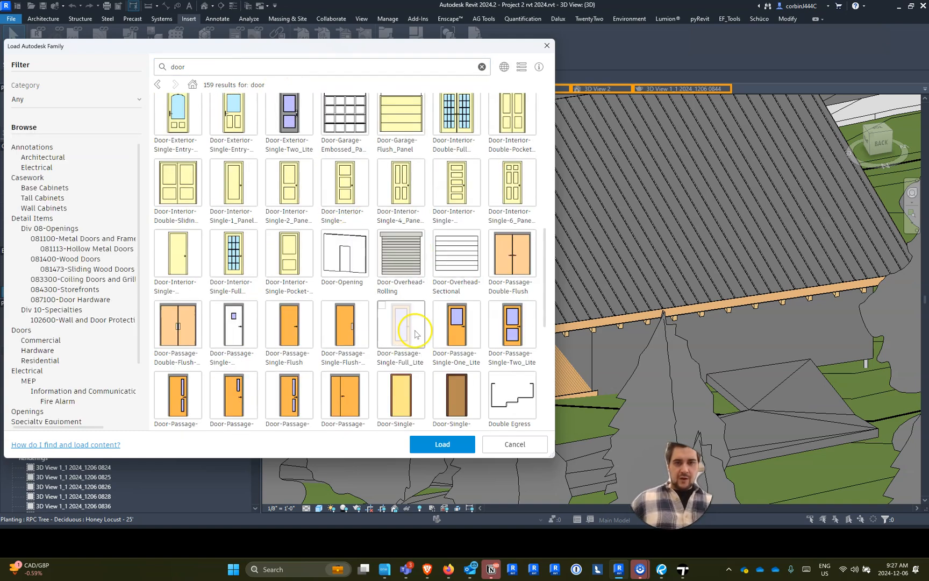
pyautogui.click(418, 328)
pyautogui.scroll(3, 350, 290)
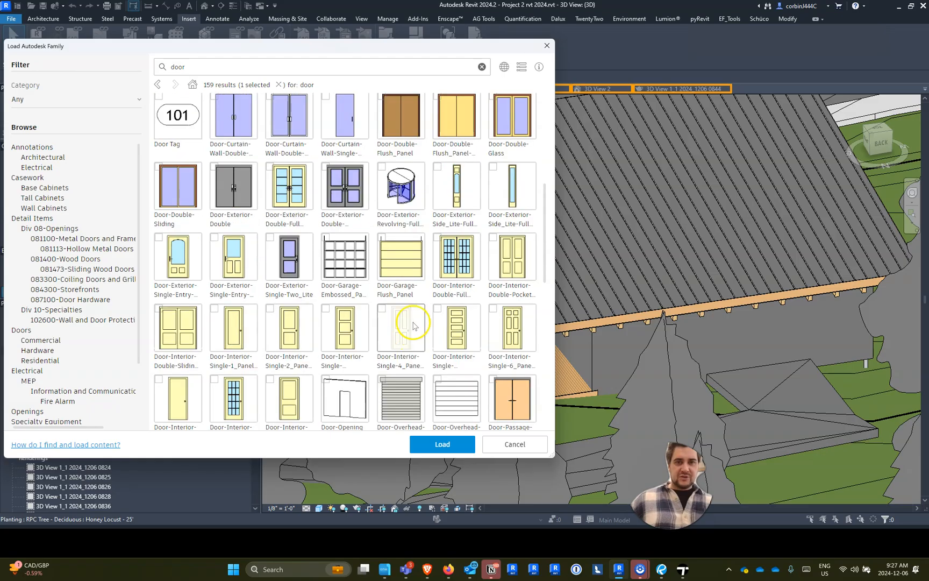
pyautogui.scroll(-3, 319, 271)
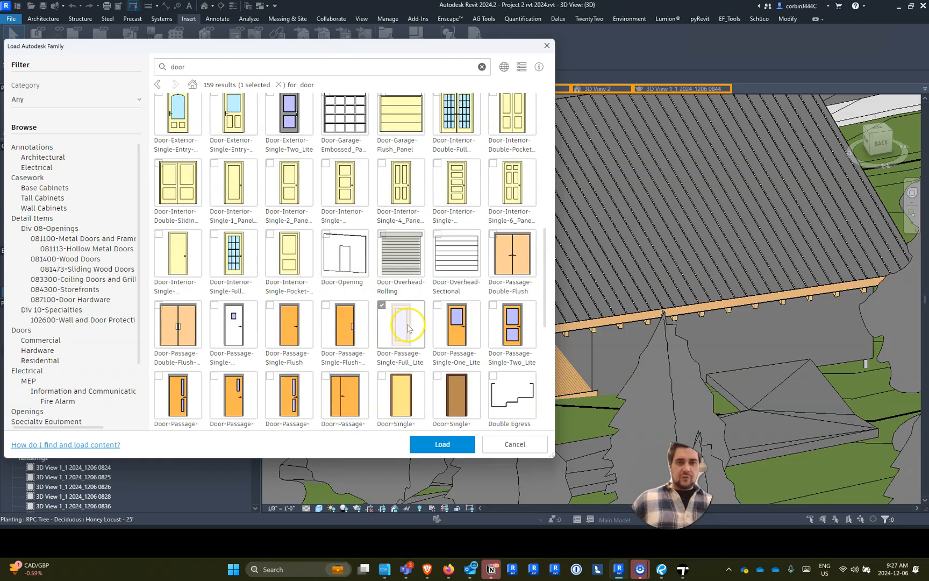
pyautogui.click(438, 448)
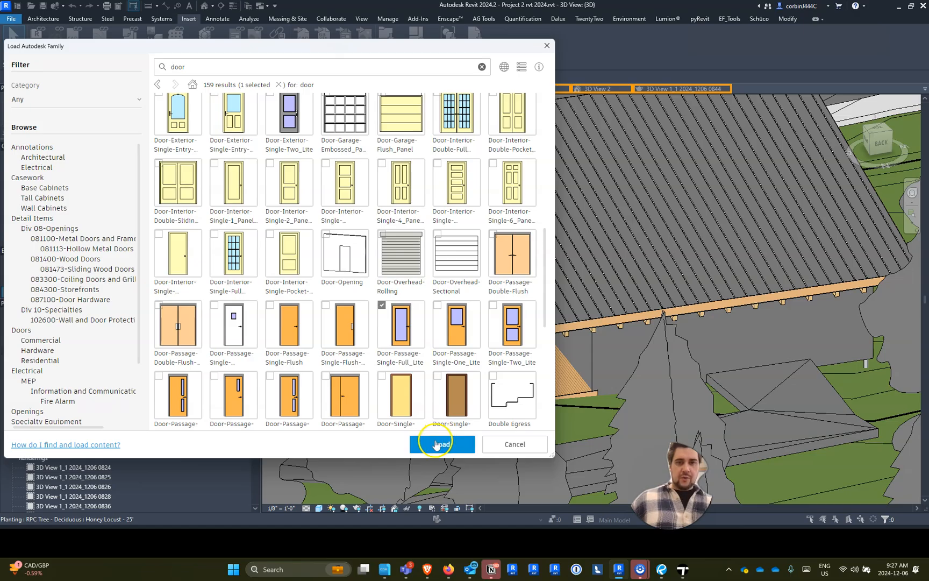
pyautogui.scroll(5, 444, 269)
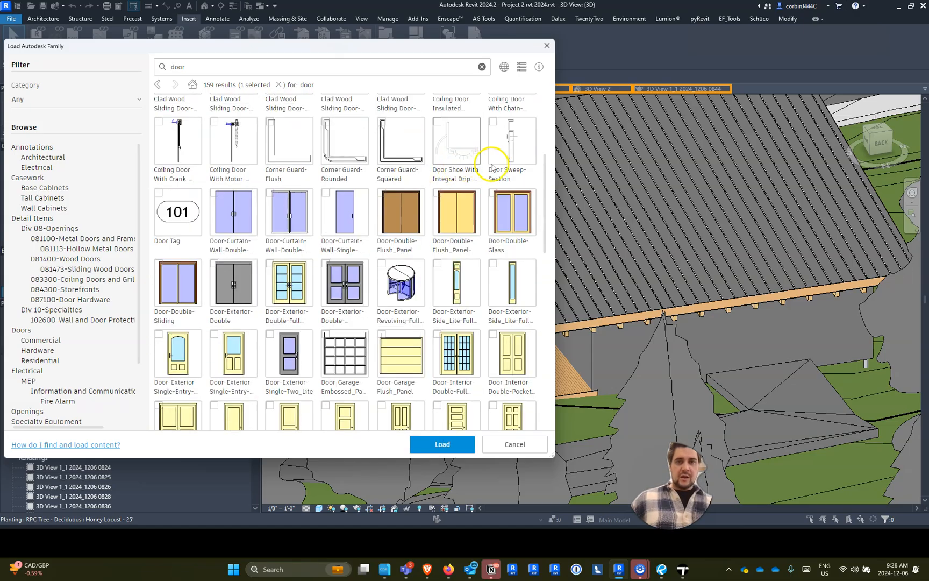
pyautogui.click(498, 201)
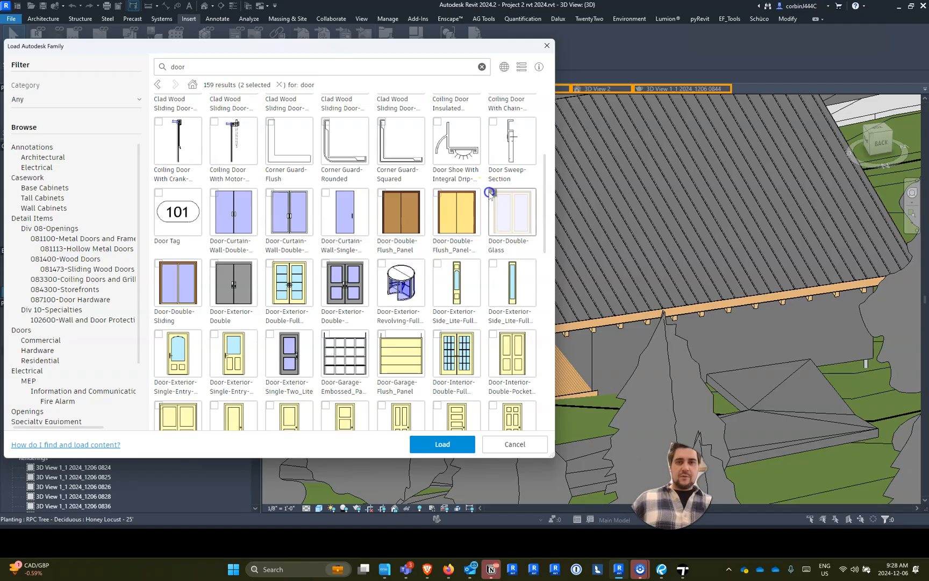
pyautogui.click(456, 444)
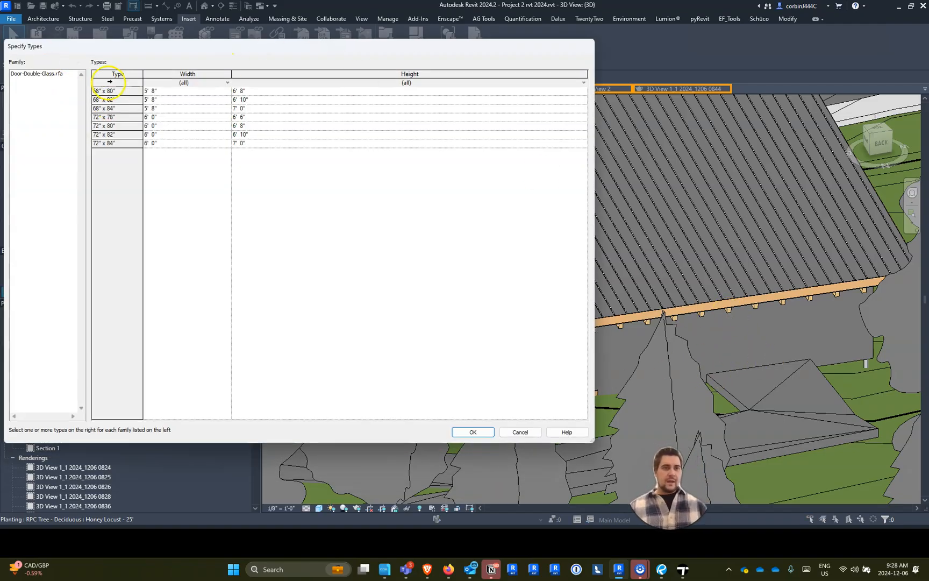
# - Load the 68" x 84" and 72" x 84" types of the Door-Double-Glass family
pyautogui.click(122, 107)
pyautogui.keyDown('ctrl'); pyautogui.click(130, 143); pyautogui.keyUp('ctrl')
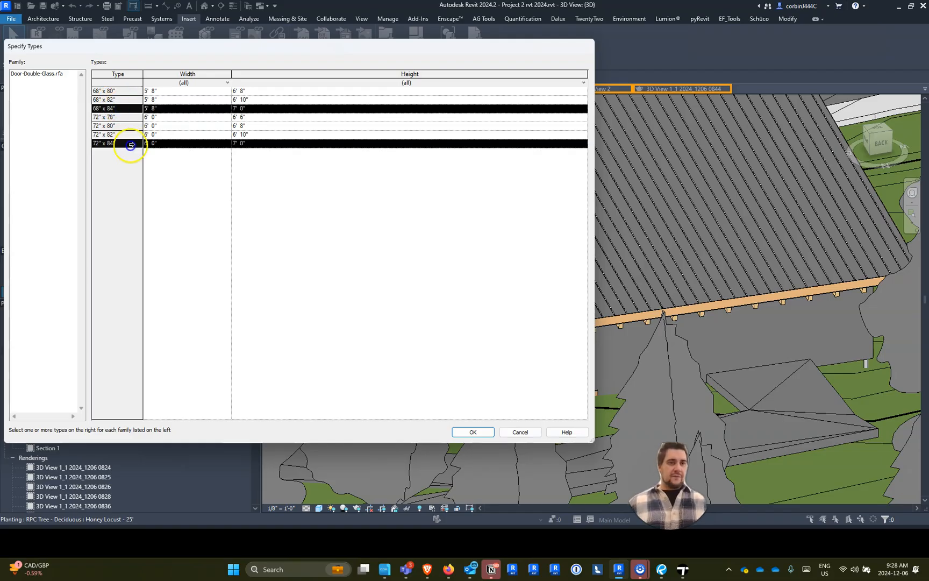
pyautogui.click(473, 435)
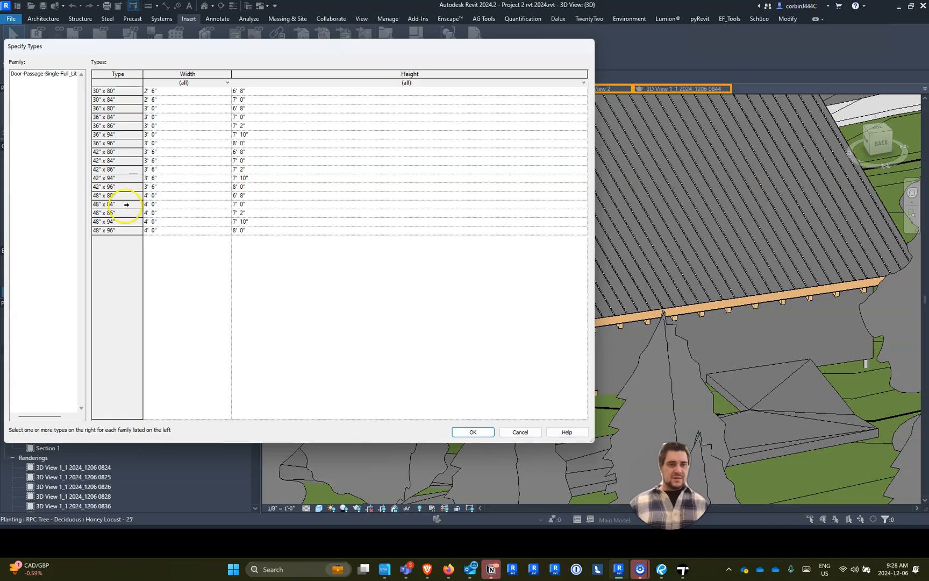
# - Load the single full-lite door's 30" x 84" type plus the 84" and 96" tall types in 36", 42" and 48" widths
pyautogui.click(121, 230)
pyautogui.keyDown('ctrl'); pyautogui.click(114, 213); pyautogui.keyUp('ctrl')
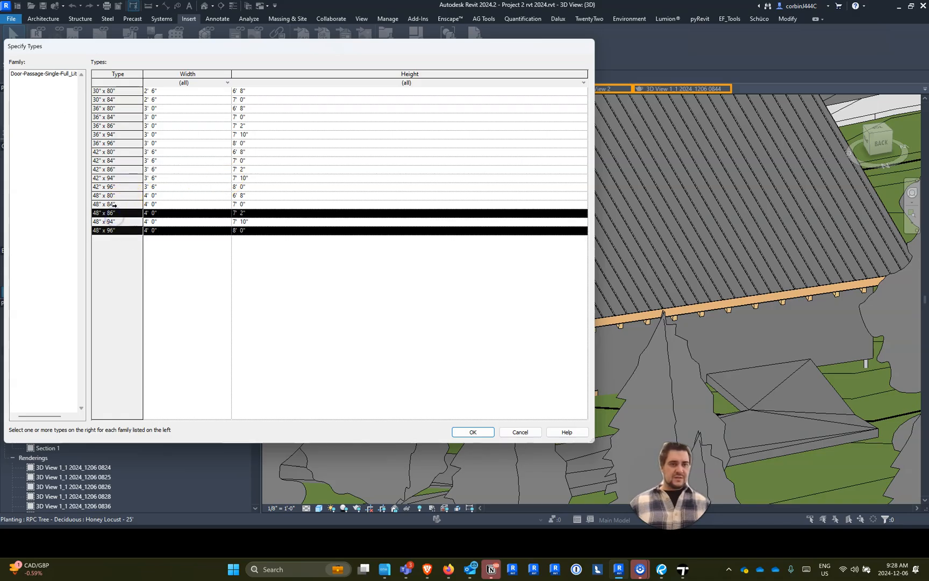
pyautogui.keyDown('ctrl'); pyautogui.click(114, 204); pyautogui.keyUp('ctrl')
pyautogui.keyDown('ctrl'); pyautogui.click(113, 213); pyautogui.keyUp('ctrl')
pyautogui.keyDown('ctrl'); pyautogui.click(115, 187); pyautogui.keyUp('ctrl')
pyautogui.keyDown('ctrl'); pyautogui.click(113, 160); pyautogui.keyUp('ctrl')
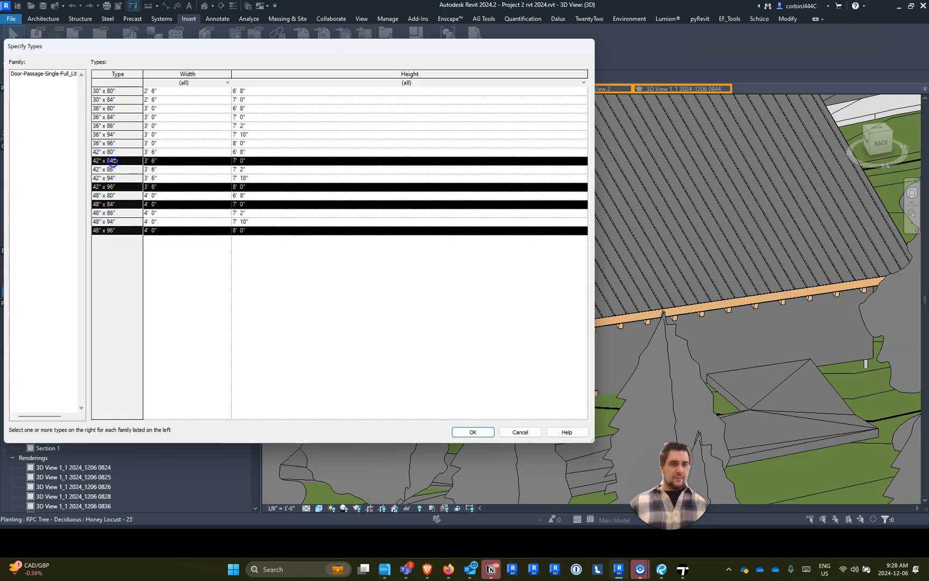
pyautogui.keyDown('ctrl'); pyautogui.click(115, 143); pyautogui.keyUp('ctrl')
pyautogui.keyDown('ctrl'); pyautogui.click(122, 116); pyautogui.keyUp('ctrl')
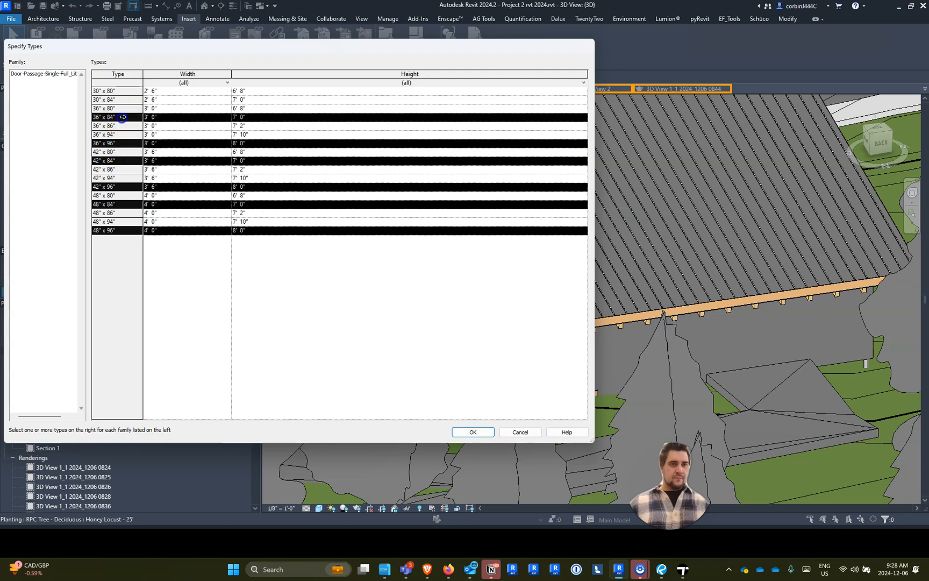
pyautogui.keyDown('ctrl'); pyautogui.click(124, 94); pyautogui.keyUp('ctrl')
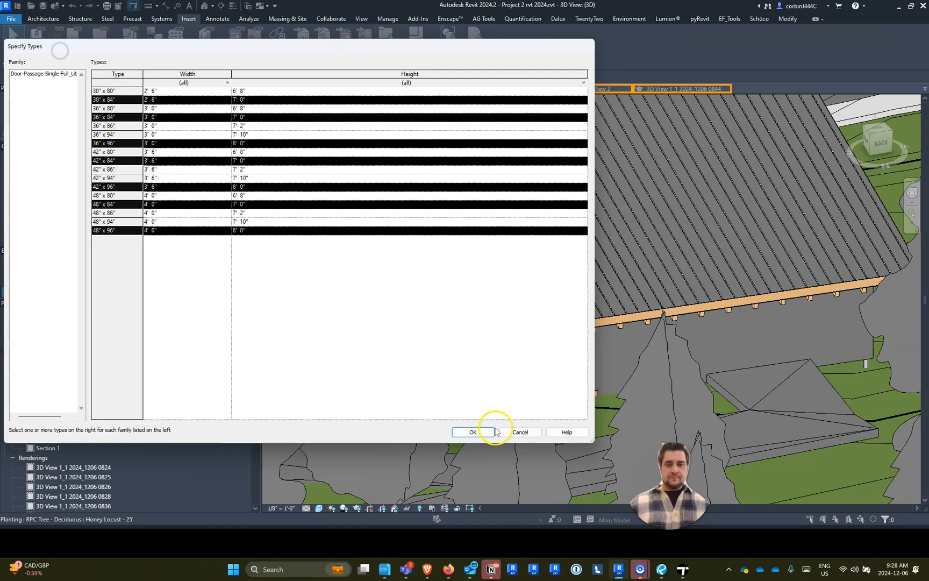
pyautogui.click(462, 432)
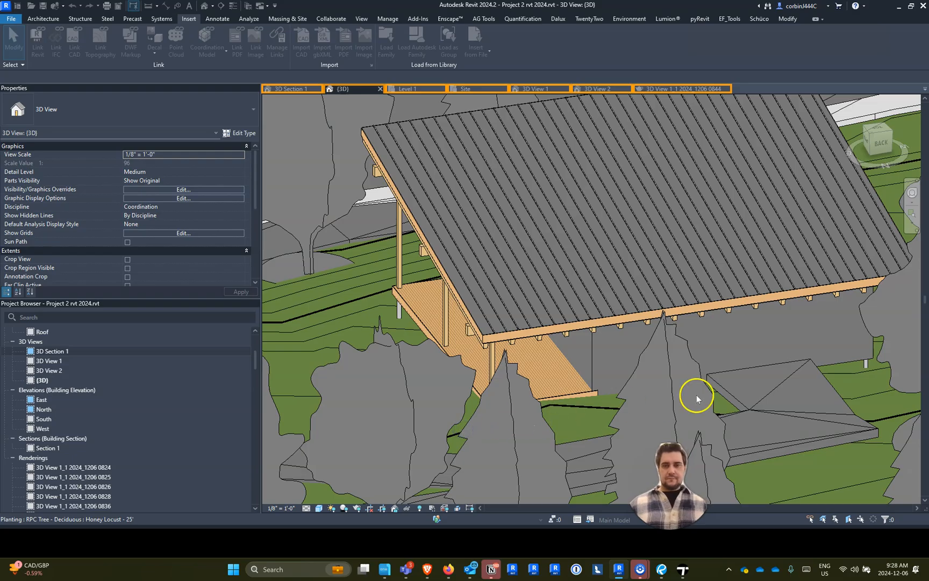
# - Place a 30" x 84" Door-Passage-Single-Full_Lite door in the cabin's back wall
pyautogui.click(46, 19)
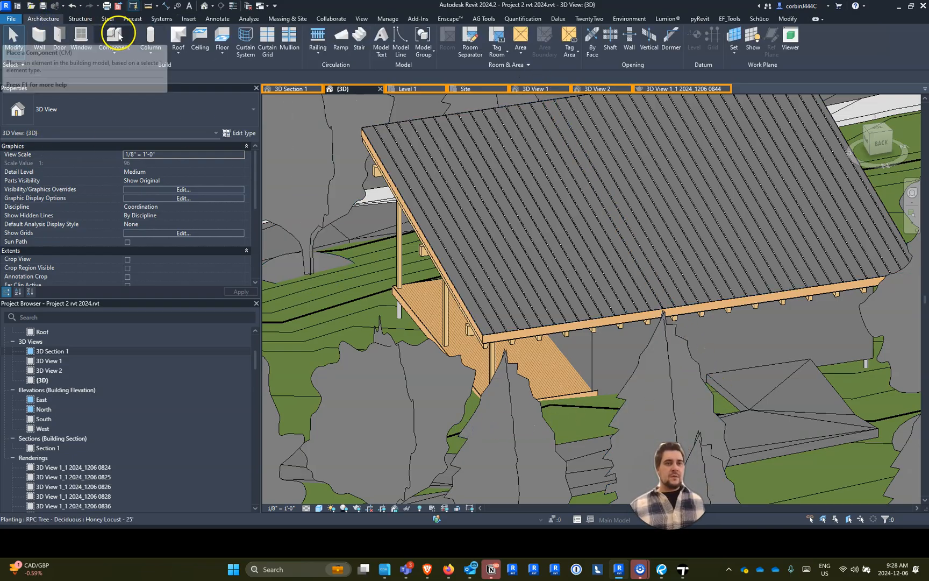
pyautogui.click(60, 35)
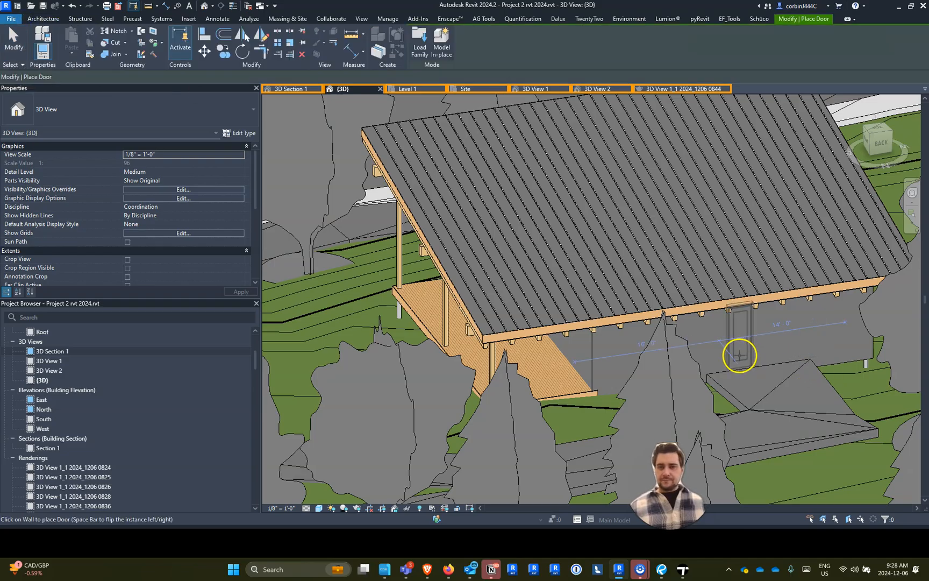
pyautogui.keyDown('shift'); pyautogui.moveTo(550, 368); pyautogui.dragTo(321, 149, button='middle'); pyautogui.keyUp('shift')
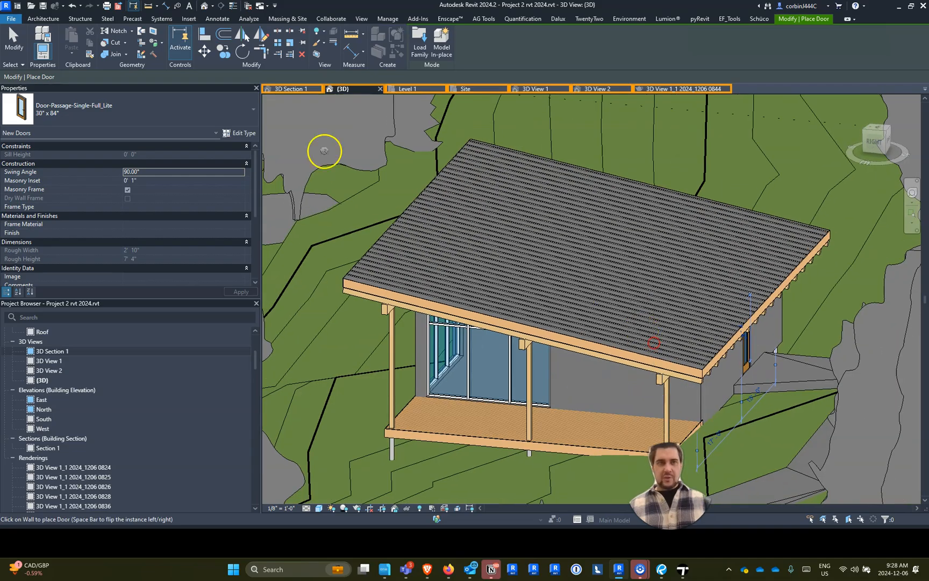
# - Place a 72" x 84" Door-Double-Glass door in the deck-side wall, beside the curtain wall glazing
pyautogui.click(123, 106)
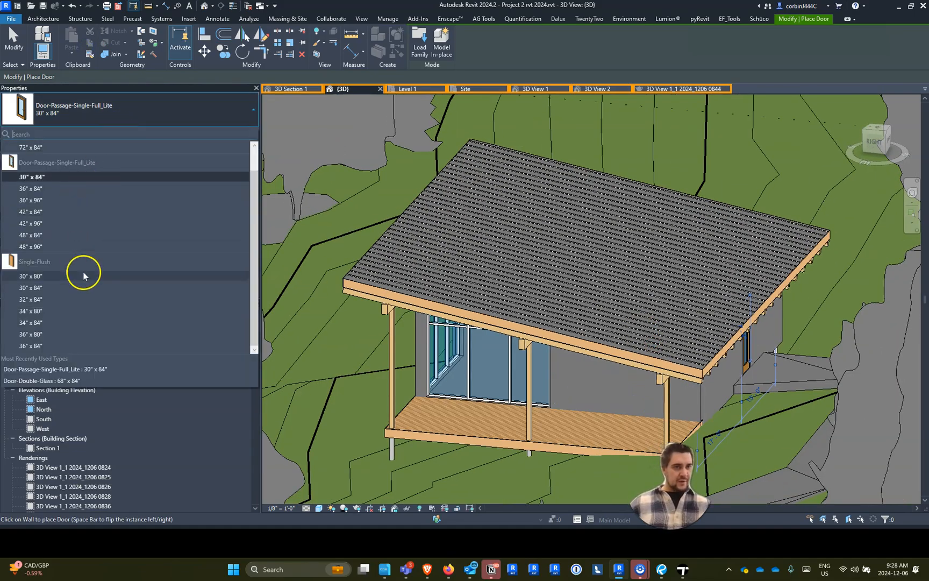
pyautogui.scroll(3, 83, 272)
pyautogui.click(70, 177)
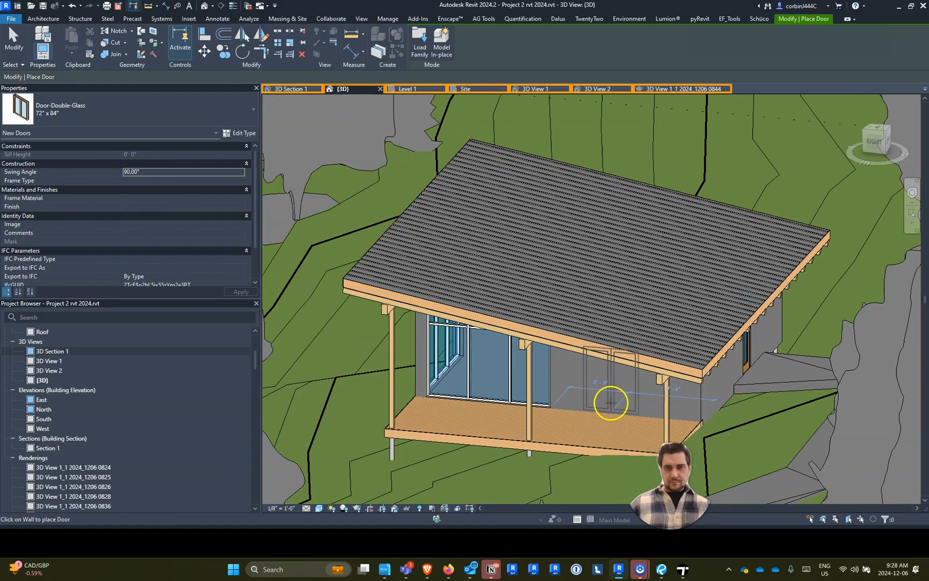
pyautogui.keyDown('shift'); pyautogui.moveTo(527, 454); pyautogui.dragTo(845, 433, button='middle'); pyautogui.keyUp('shift')
# - Start placing a window and duplicate the Fixed 36" x 72" type as 42" x 84"
pyautogui.scroll(-4, 653, 305)
pyautogui.keyDown('shift'); pyautogui.moveTo(740, 413); pyautogui.dragTo(739, 389, button='middle'); pyautogui.keyUp('shift')
pyautogui.scroll(4, 634, 400)
pyautogui.click(43, 18)
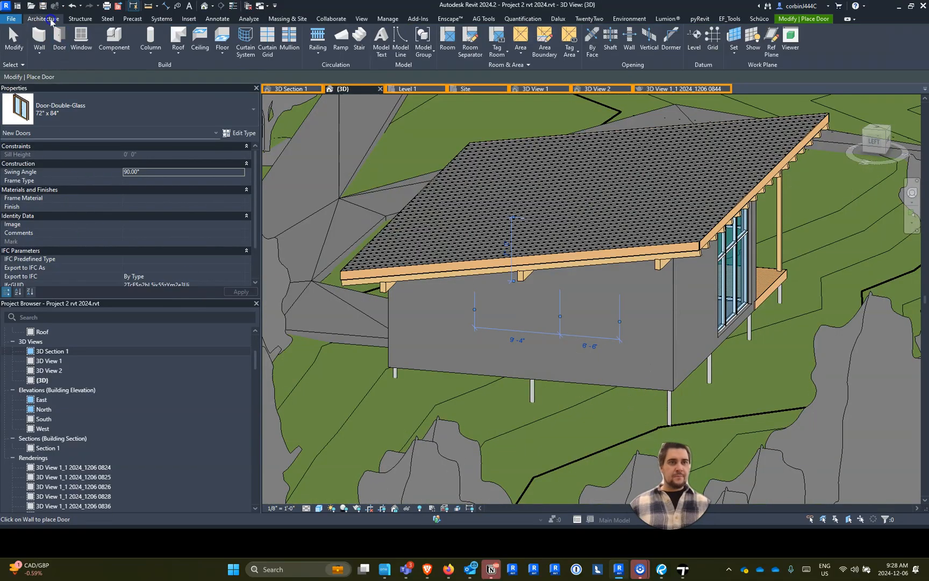
pyautogui.click(80, 39)
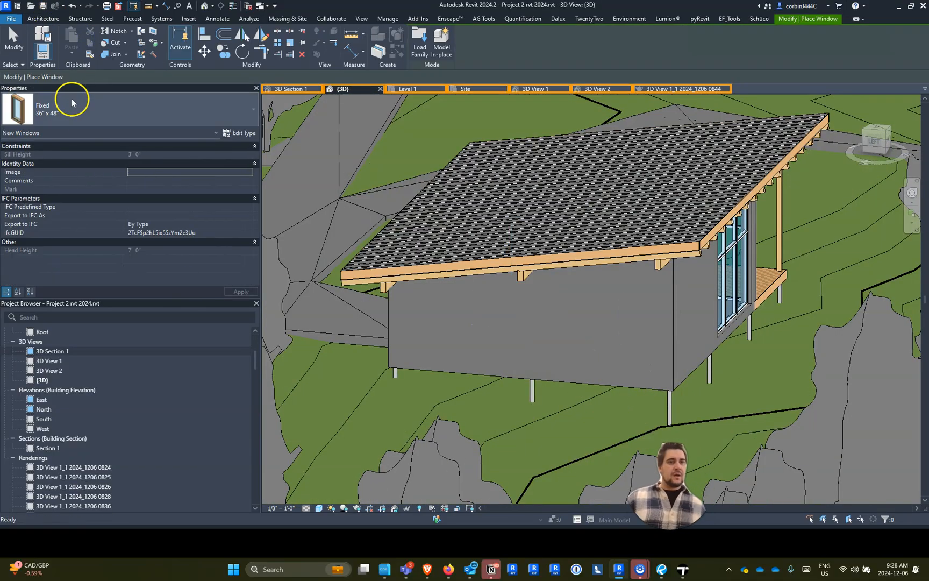
pyautogui.click(71, 97)
pyautogui.click(116, 111)
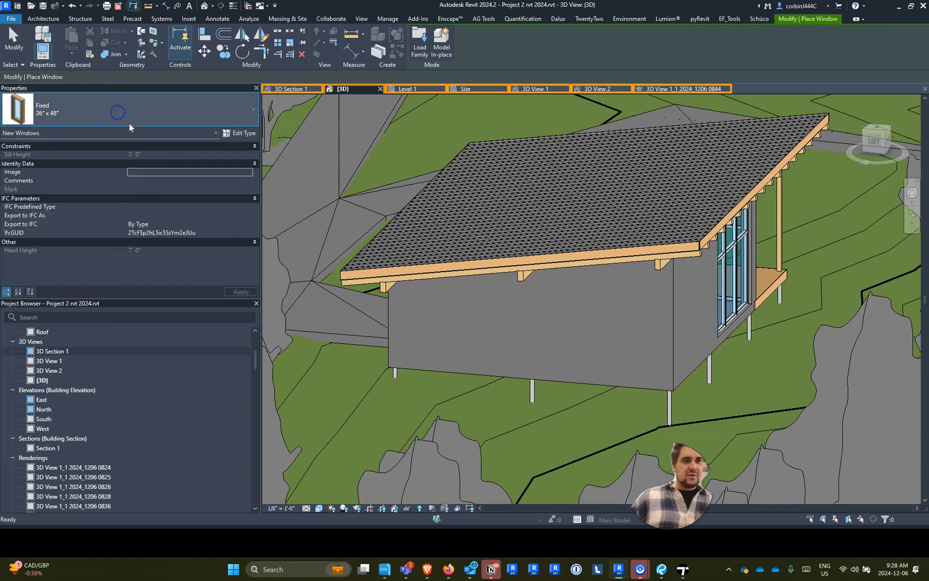
pyautogui.click(118, 113)
pyautogui.click(41, 240)
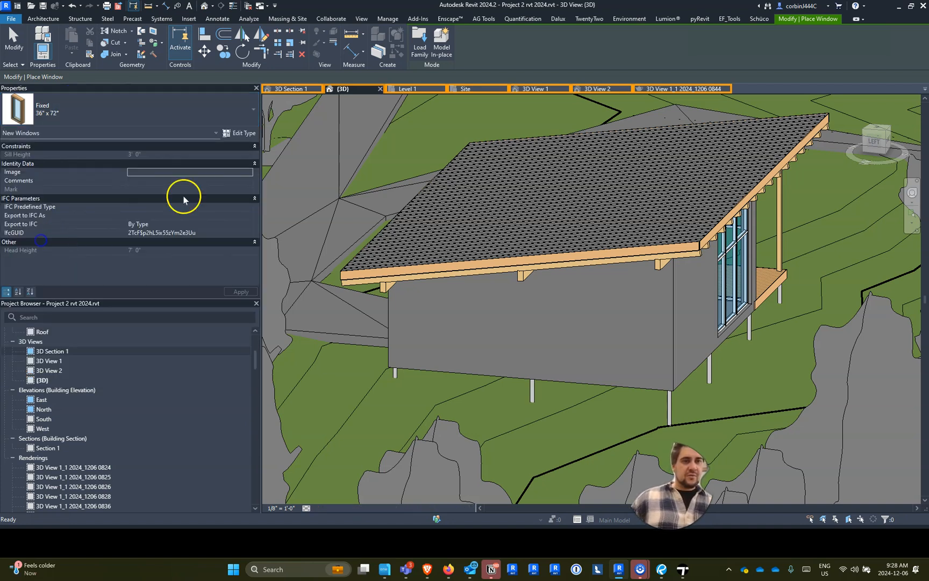
pyautogui.click(248, 133)
pyautogui.click(659, 45)
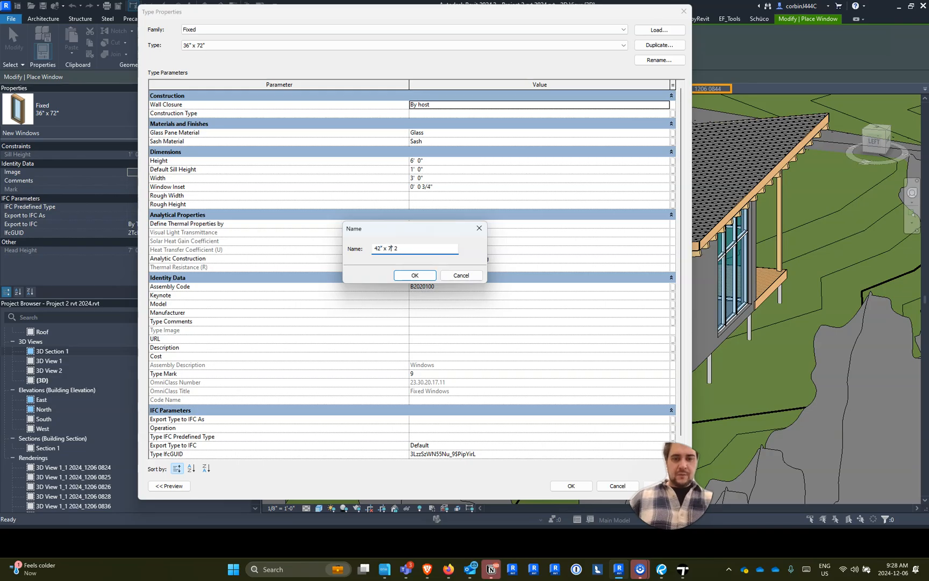
pyautogui.write('84')
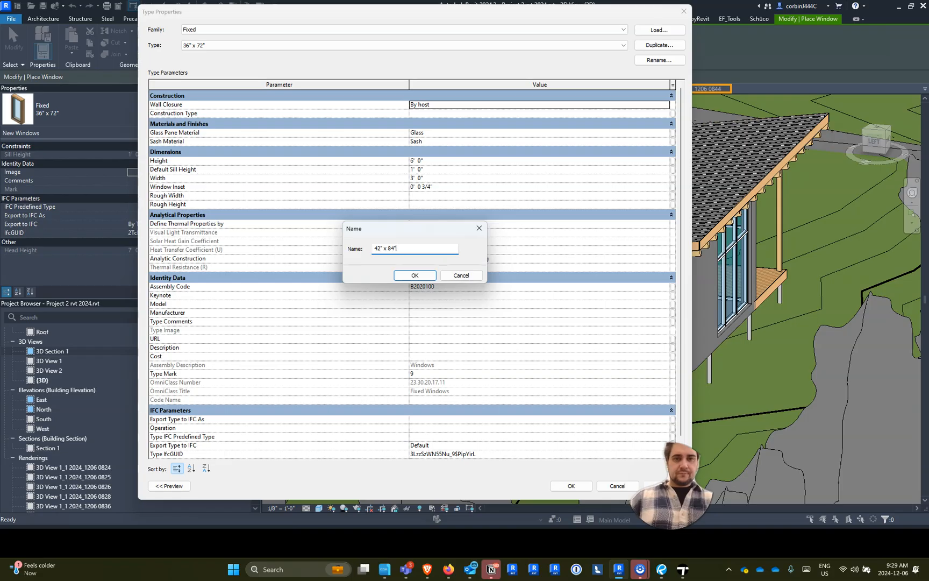
pyautogui.press('Return')
# - Set the 42" x 84" window type's height to 7' 0" and width to 3' 6"
pyautogui.click(437, 161)
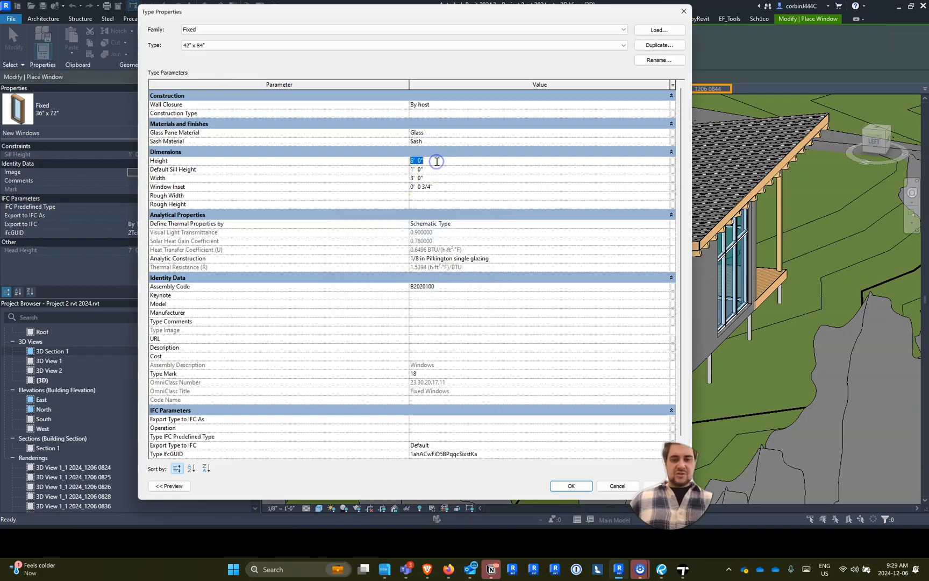
pyautogui.write('7')
pyautogui.click(430, 177)
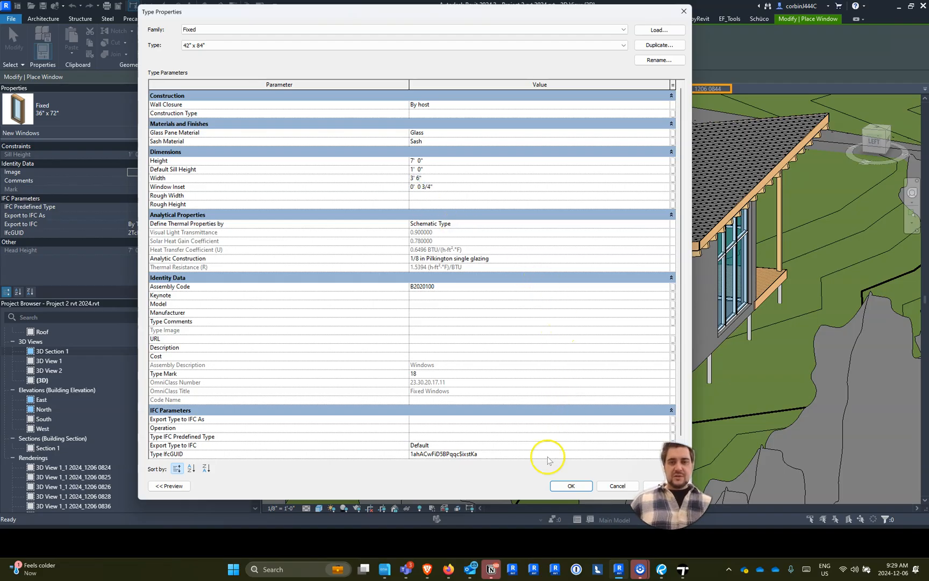
pyautogui.click(571, 485)
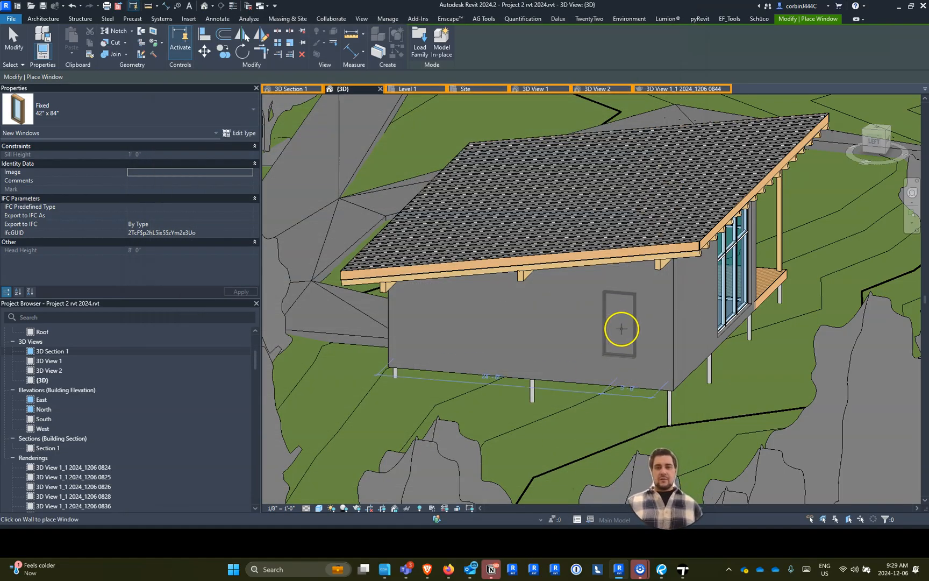
# - Place four Fixed 42" x 84" windows in a row along the cabin wall opposite the deck
pyautogui.click(618, 334)
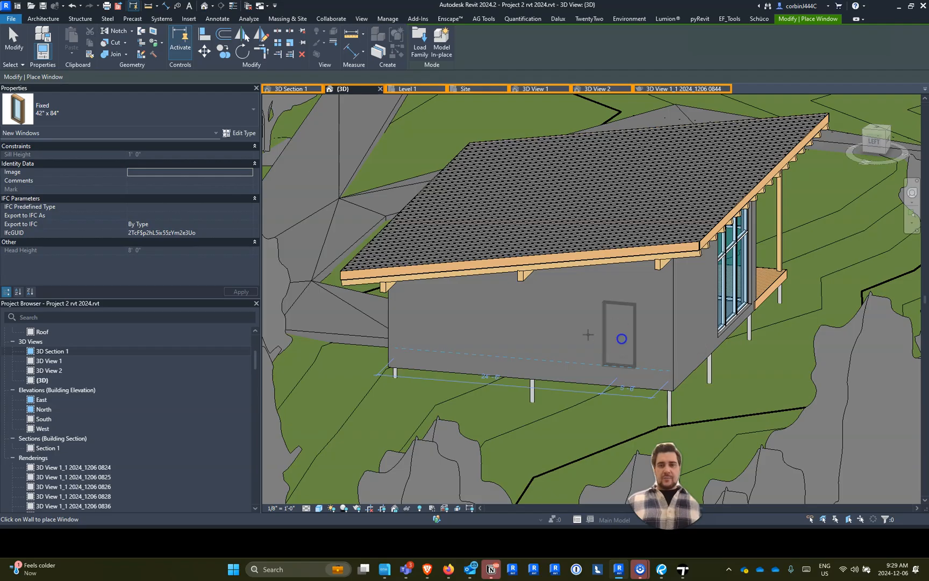
pyautogui.click(561, 332)
pyautogui.click(494, 326)
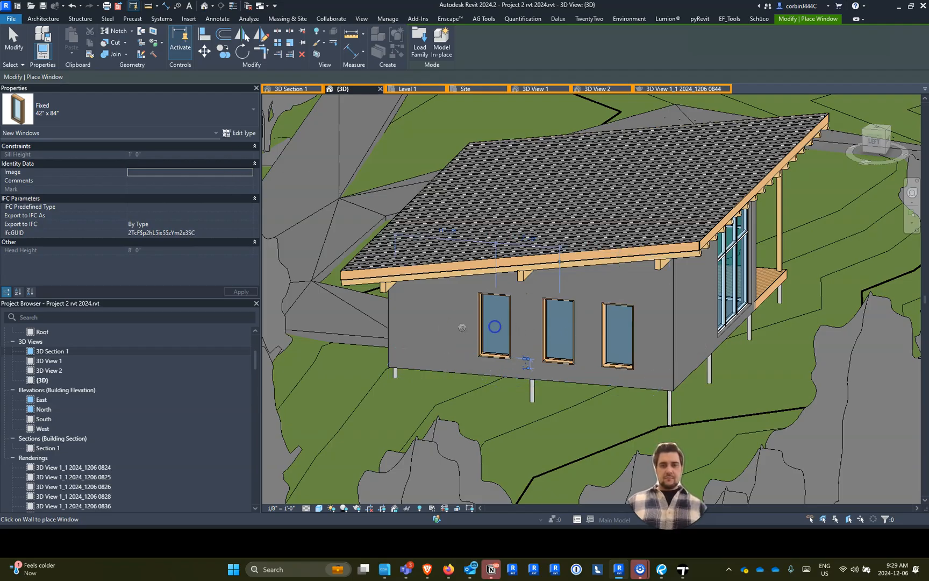
pyautogui.click(449, 309)
pyautogui.press('Escape')
pyautogui.press('Escape')
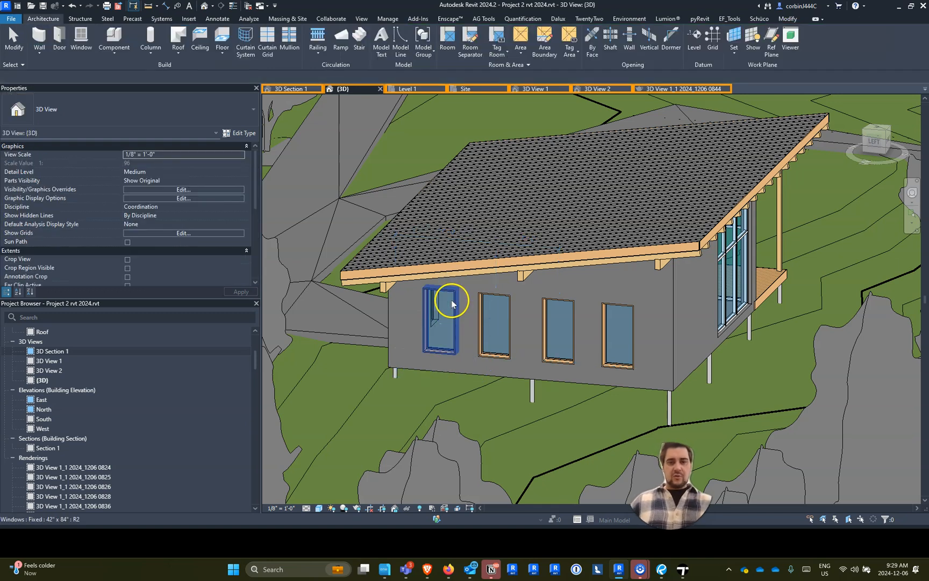
# - Select the four Fixed 42" x 84" windows in the cabin wall and set their sill height to 0' 0"
pyautogui.click(440, 312)
pyautogui.keyDown('ctrl'); pyautogui.click(495, 320); pyautogui.keyUp('ctrl')
pyautogui.keyDown('ctrl'); pyautogui.click(545, 312); pyautogui.keyUp('ctrl')
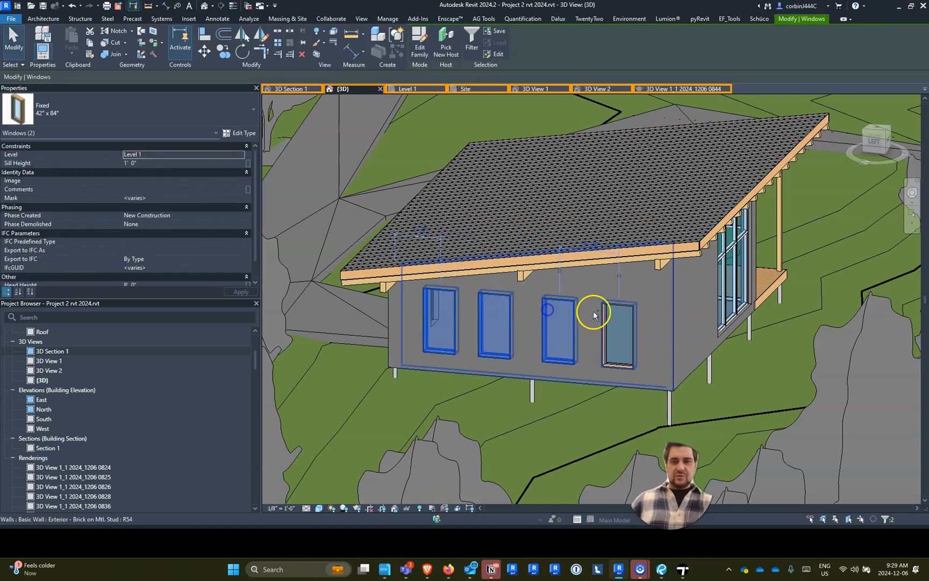
pyautogui.keyDown('ctrl'); pyautogui.click(616, 326); pyautogui.keyUp('ctrl')
pyautogui.scroll(5, 637, 365)
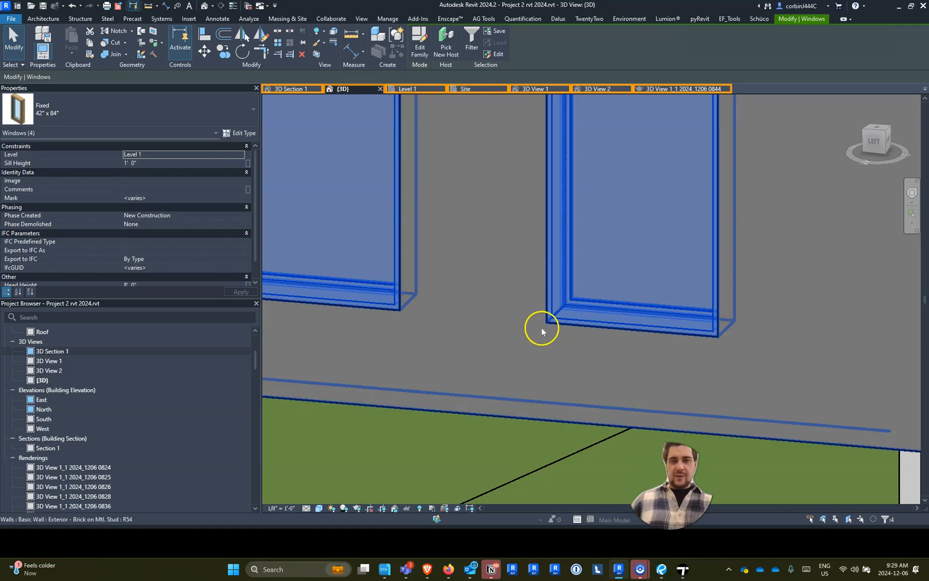
pyautogui.scroll(-5, 745, 294)
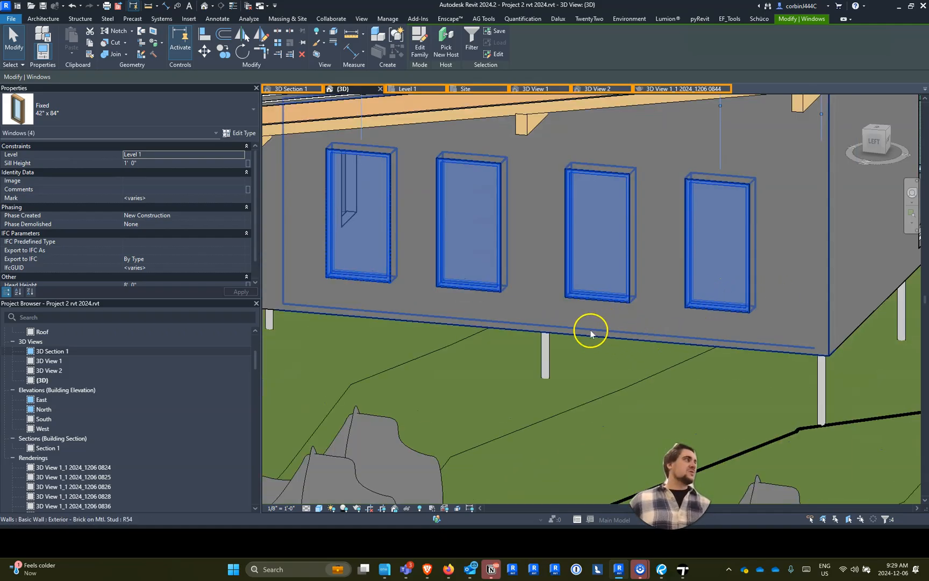
pyautogui.click(177, 164)
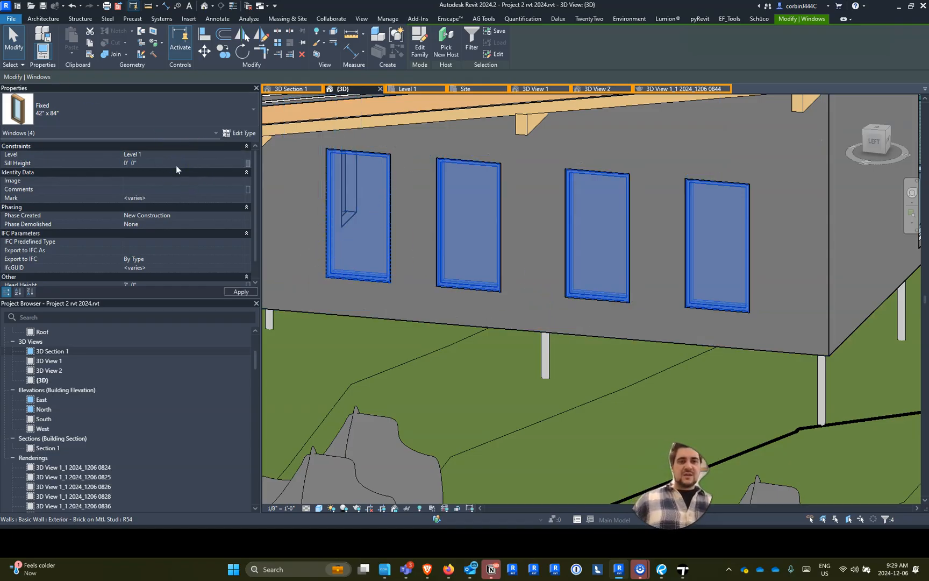
pyautogui.click(231, 291)
# - Set the horizontal grid spacing of the Storefront curtain wall type to 7' 0"
pyautogui.keyDown('shift'); pyautogui.moveTo(549, 338); pyautogui.dragTo(616, 353, button='middle'); pyautogui.keyUp('shift')
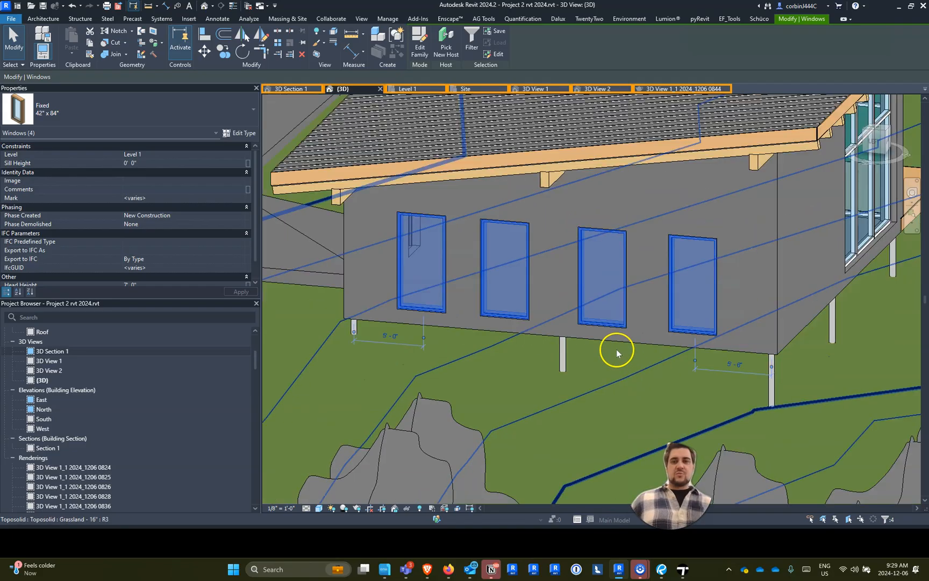
pyautogui.scroll(-2, 617, 350)
pyautogui.scroll(-2, 728, 361)
pyautogui.keyDown('shift'); pyautogui.moveTo(810, 370); pyautogui.dragTo(711, 327, button='middle'); pyautogui.keyUp('shift')
pyautogui.scroll(6, 752, 317)
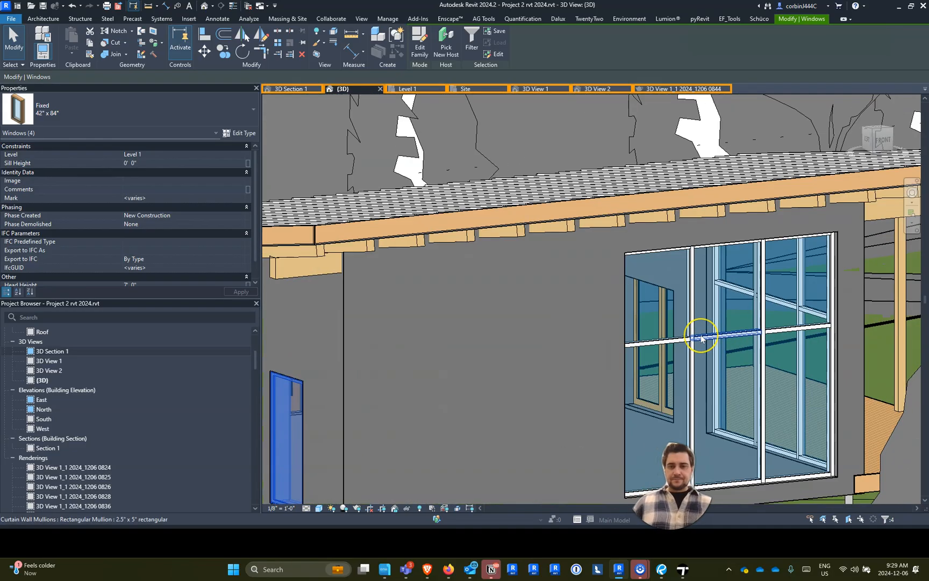
pyautogui.click(712, 296)
pyautogui.click(729, 307)
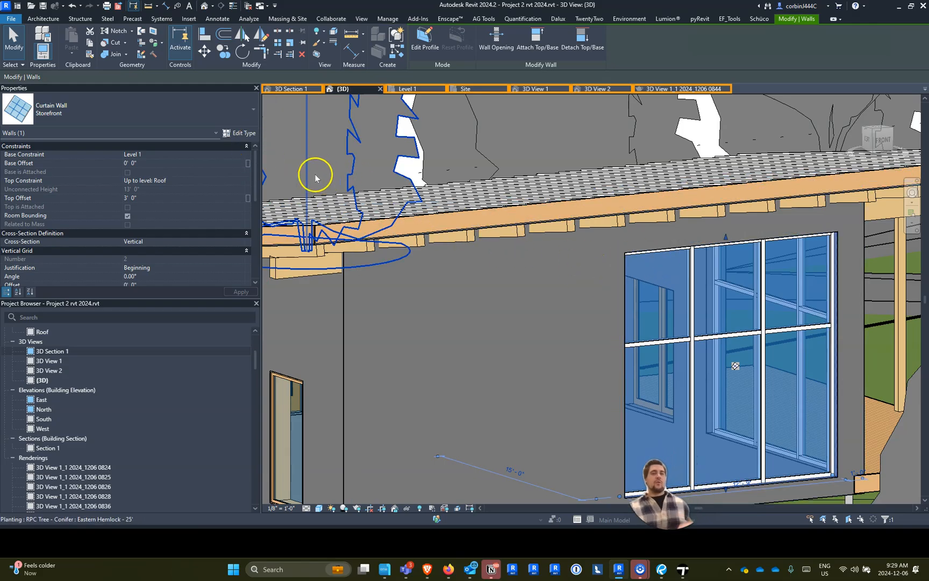
pyautogui.click(244, 132)
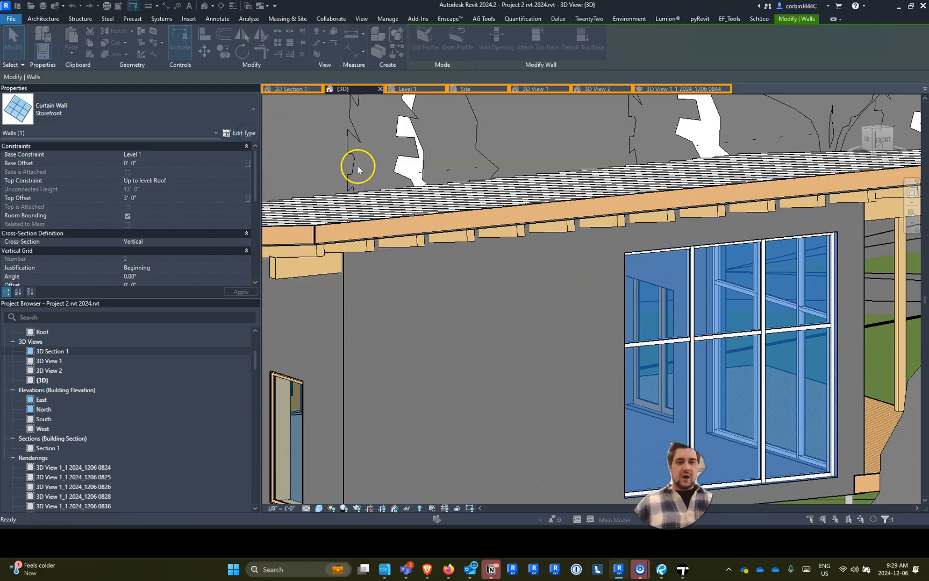
pyautogui.click(443, 215)
pyautogui.write('7\' 0"')
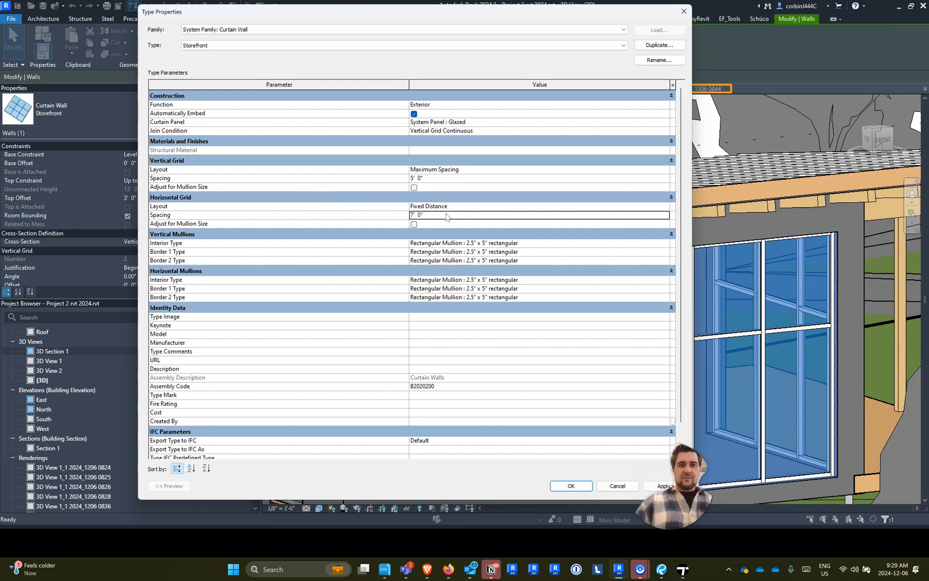
pyautogui.click(565, 491)
# - Export the 3D view to Unreal Datasmith, replacing the existing Project_2_rvt_2024-3DView-{3D}.udatasmith in the Studio folder
pyautogui.scroll(-4, 576, 266)
pyautogui.keyDown('shift'); pyautogui.moveTo(678, 359); pyautogui.dragTo(659, 348, button='middle'); pyautogui.keyUp('shift')
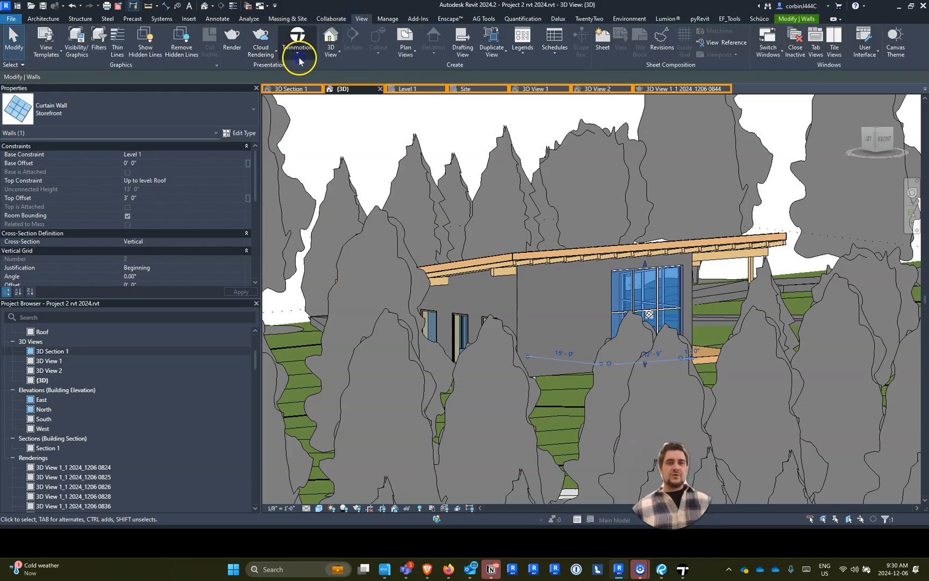
pyautogui.click(299, 55)
pyautogui.click(285, 153)
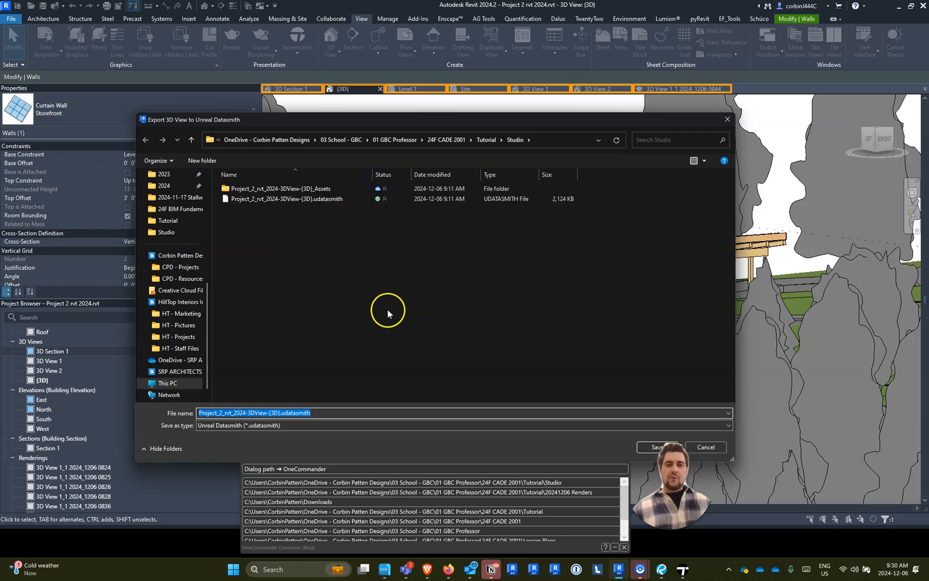
pyautogui.click(639, 447)
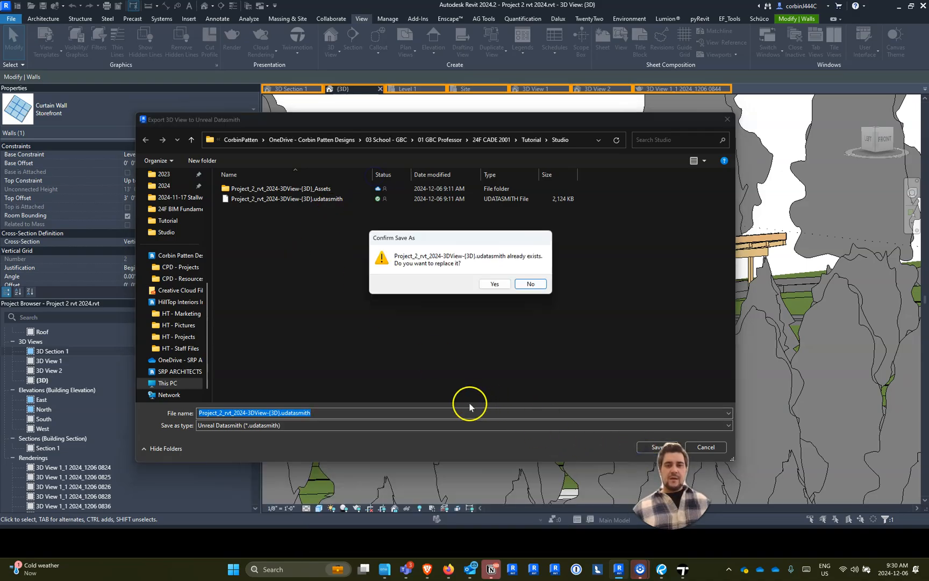
pyautogui.click(488, 284)
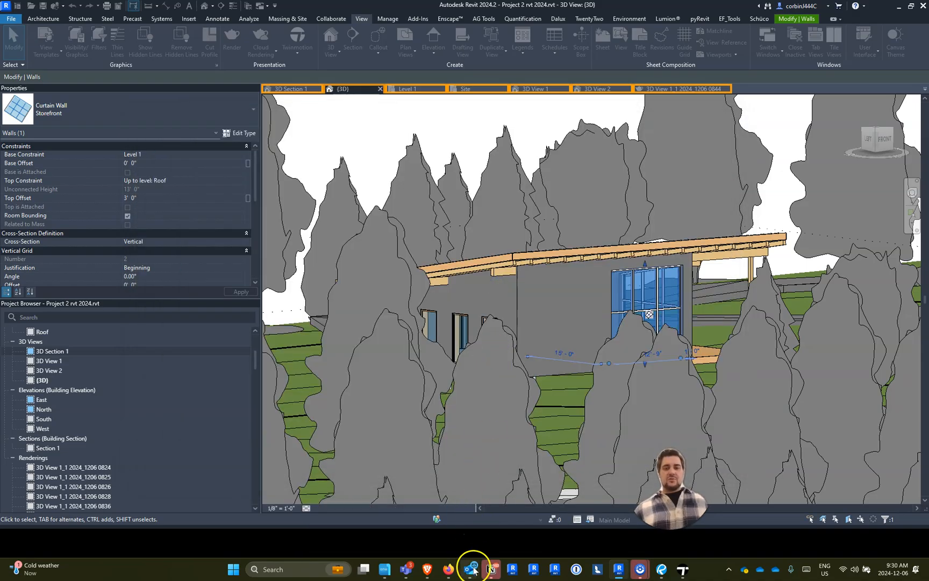
# - Switch to Twinmotion and reload the imported Udatasmith file, inspecting the cabin up close and repeating the reload
pyautogui.click(621, 570)
pyautogui.click(622, 529)
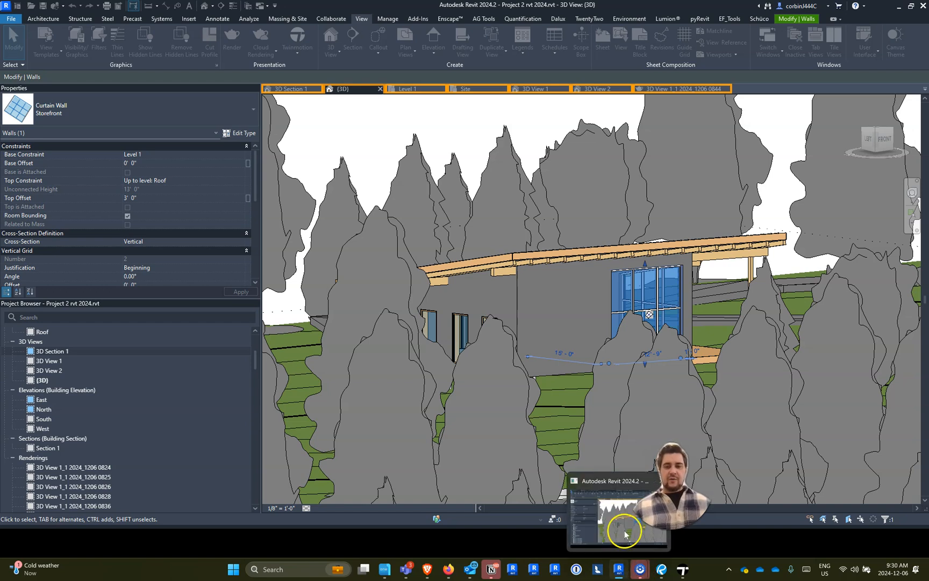
pyautogui.click(683, 567)
pyautogui.click(620, 570)
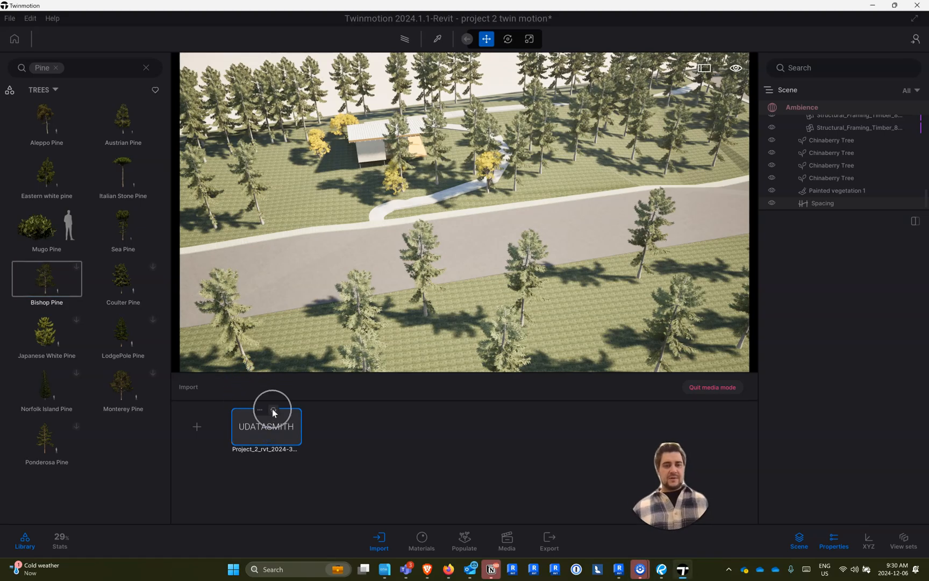
pyautogui.click(273, 410)
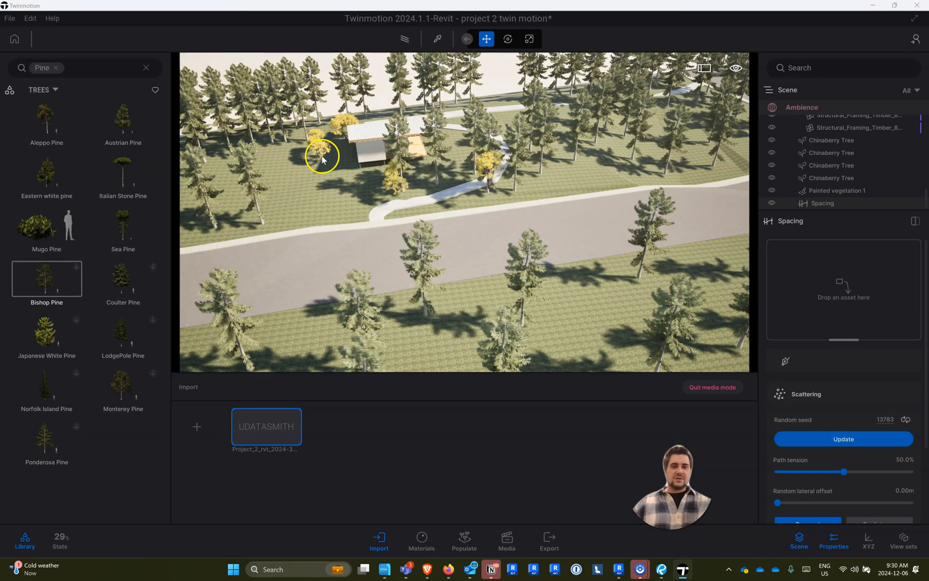
pyautogui.press('s')
pyautogui.moveTo(334, 161); pyautogui.dragTo(312, 5, button='right')
pyautogui.press('w')
pyautogui.press('a')
pyautogui.press('s')
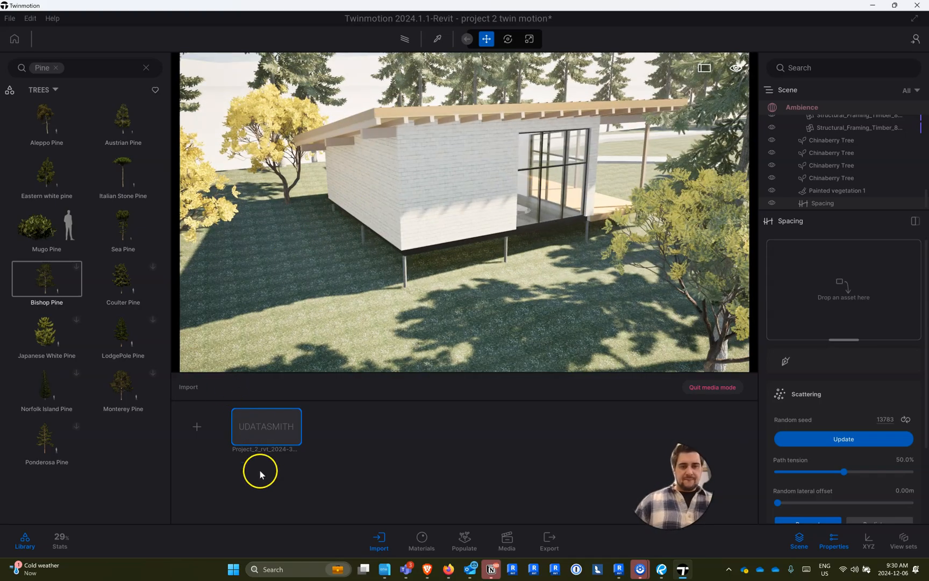
pyautogui.click(274, 410)
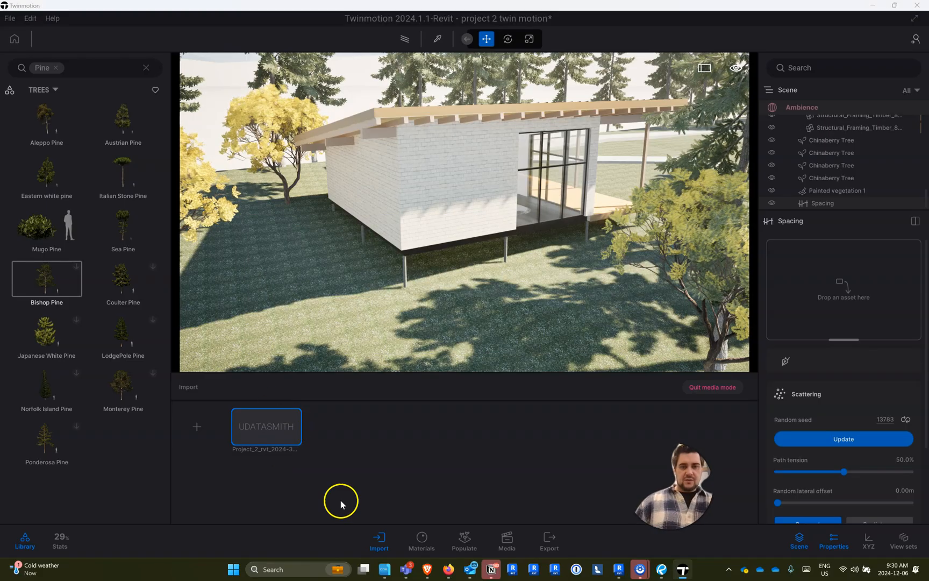
# - Check the export in Revit, return to Twinmotion and look through the imported file's available options
pyautogui.click(619, 569)
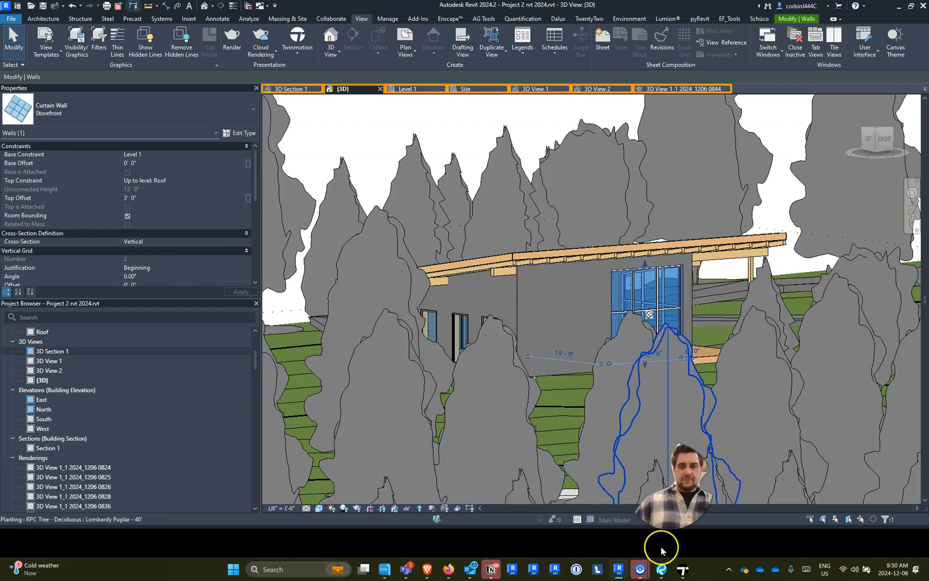
pyautogui.click(683, 569)
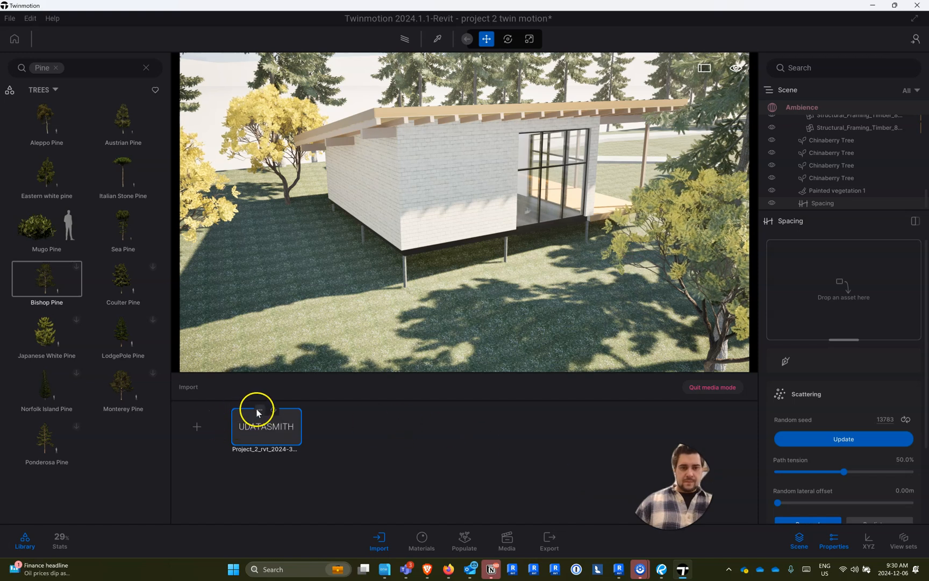
pyautogui.click(260, 410)
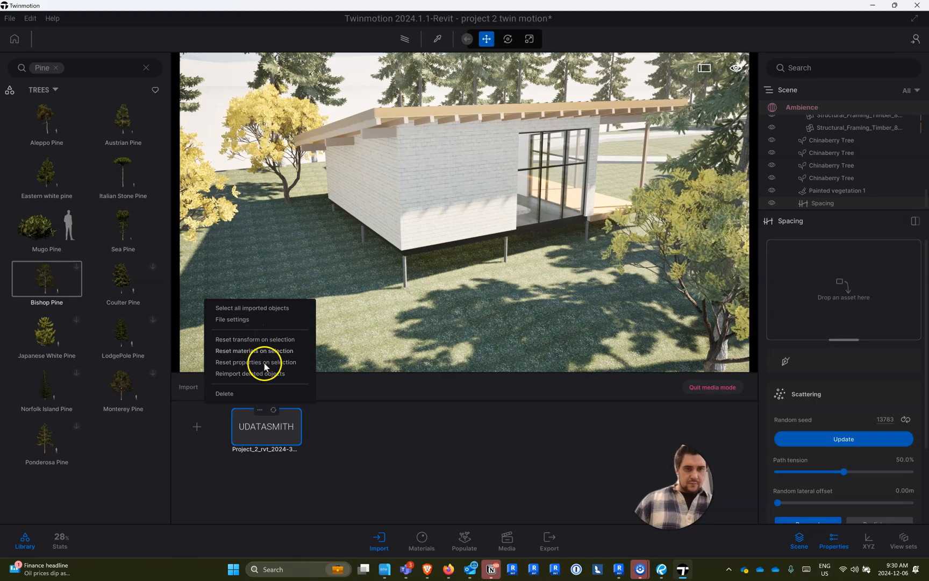
pyautogui.click(208, 457)
# - Import Project_2_rvt_2024-3DView-{3D}.udatasmith as new geometry, using the scene material for all material conflicts
pyautogui.click(207, 427)
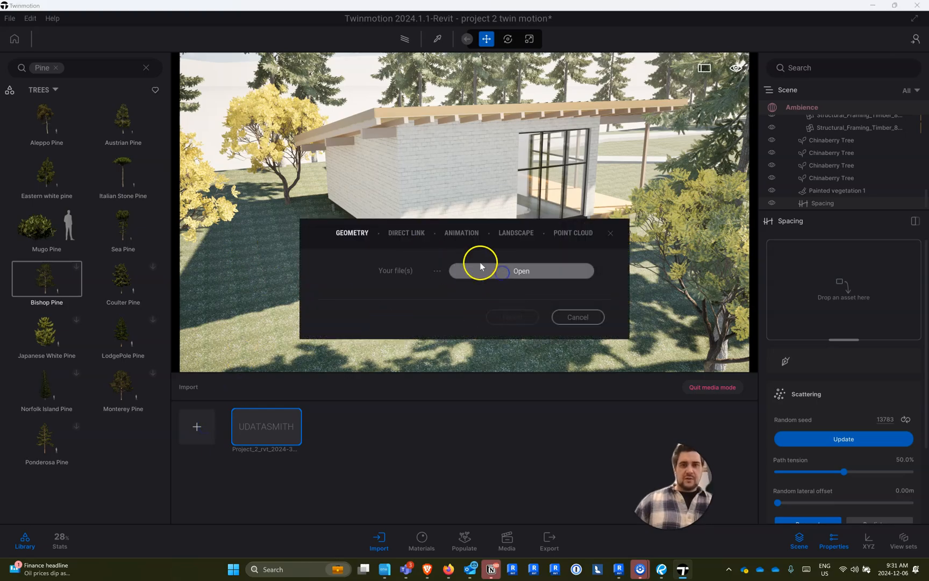
pyautogui.click(398, 250)
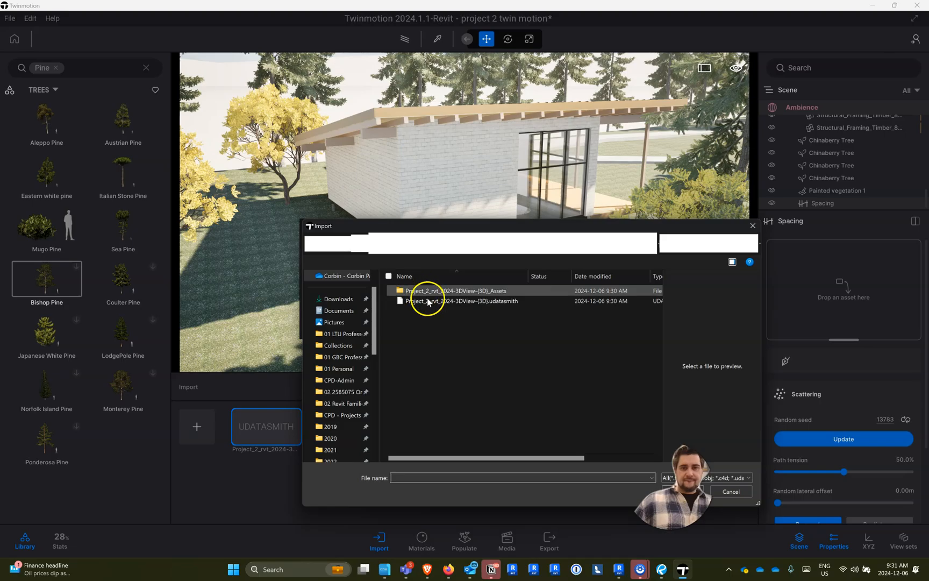
pyautogui.doubleClick(430, 301)
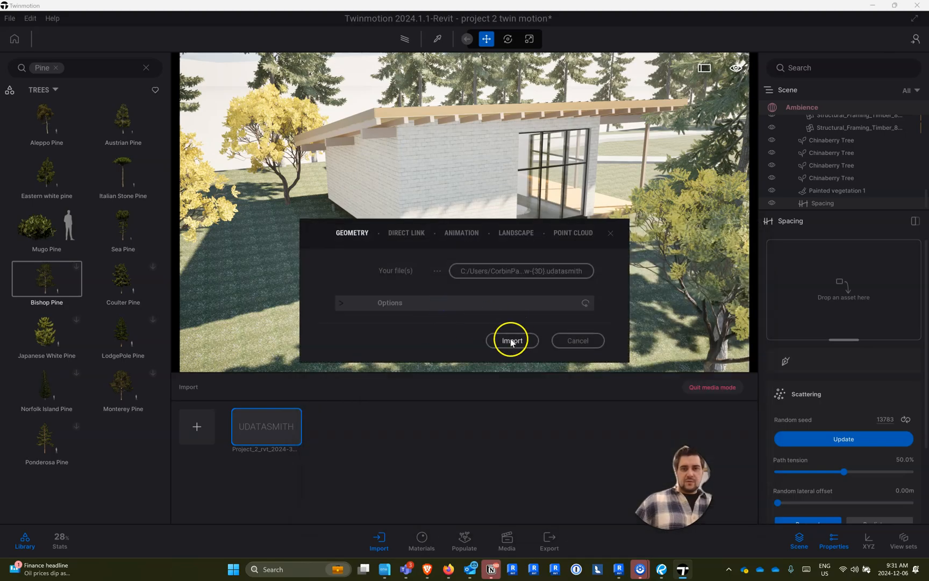
pyautogui.click(506, 340)
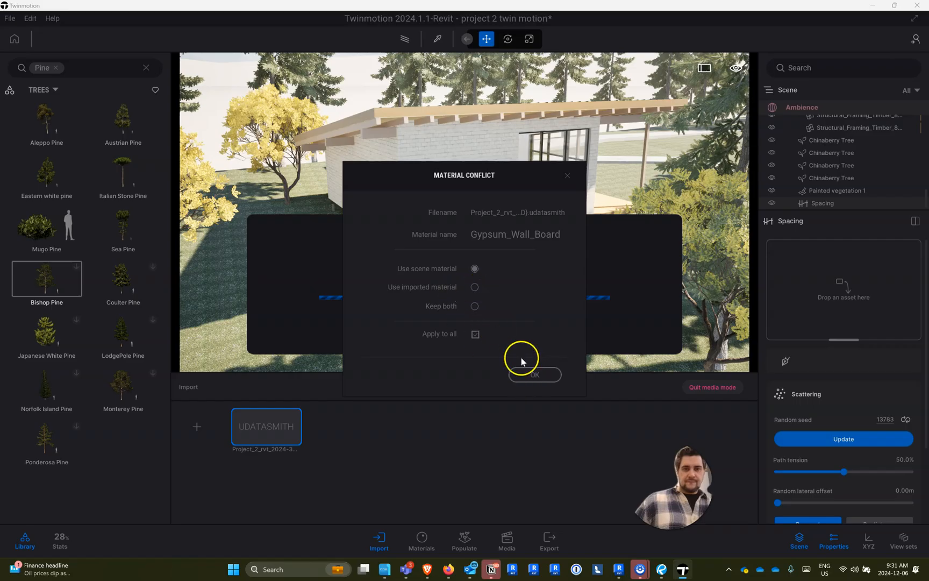
pyautogui.click(535, 374)
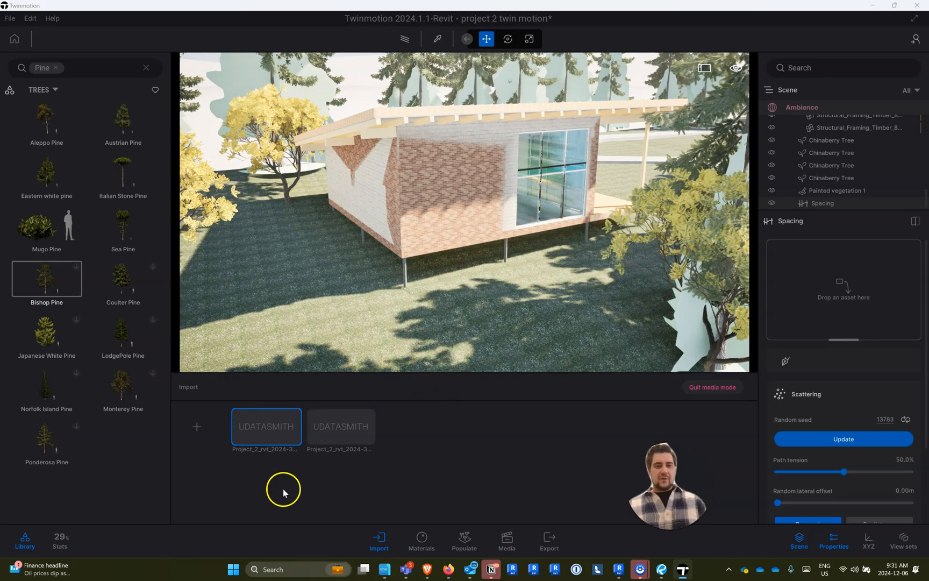
# - Delete the second Udatasmith file entry from the list of imports
pyautogui.moveTo(343, 433)
pyautogui.click(333, 411)
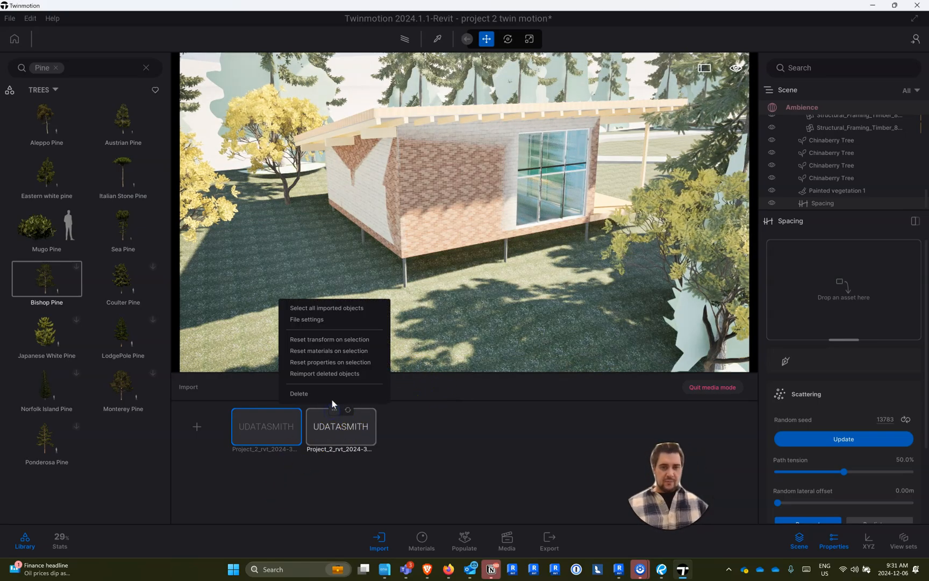
pyautogui.click(331, 392)
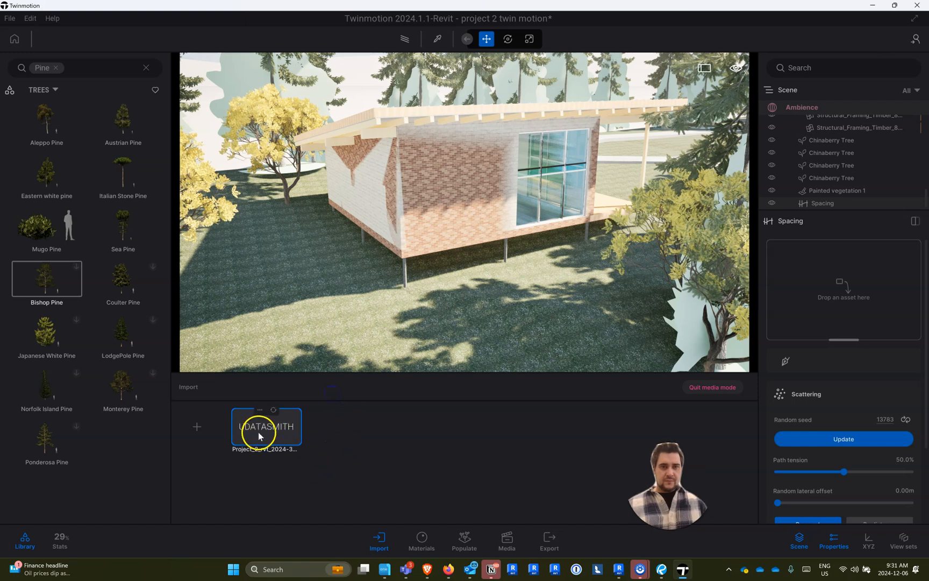
# - Find the Project_2_rvt_2024-3DView-_3D_ container directly below Starting Base in the scene graph and hide it
pyautogui.moveTo(392, 332); pyautogui.dragTo(282, 118, button='right')
pyautogui.moveTo(400, 162); pyautogui.dragTo(425, 189, button='right')
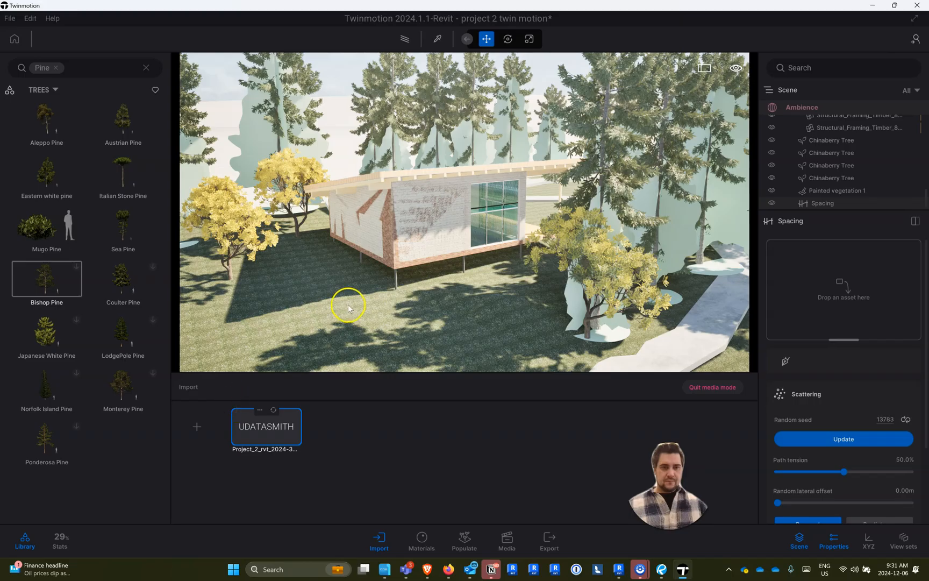
pyautogui.click(427, 290)
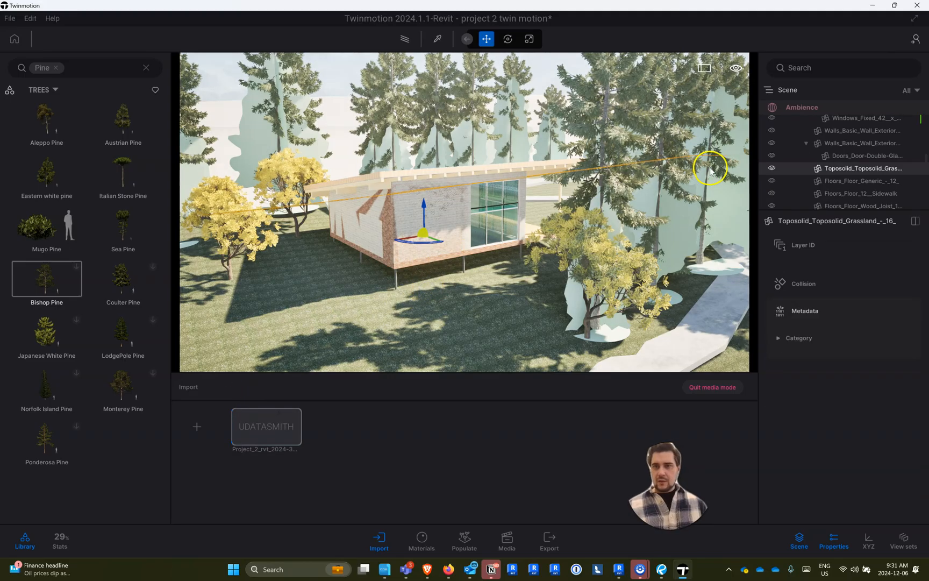
pyautogui.scroll(-5, 796, 162)
pyautogui.scroll(-5, 799, 158)
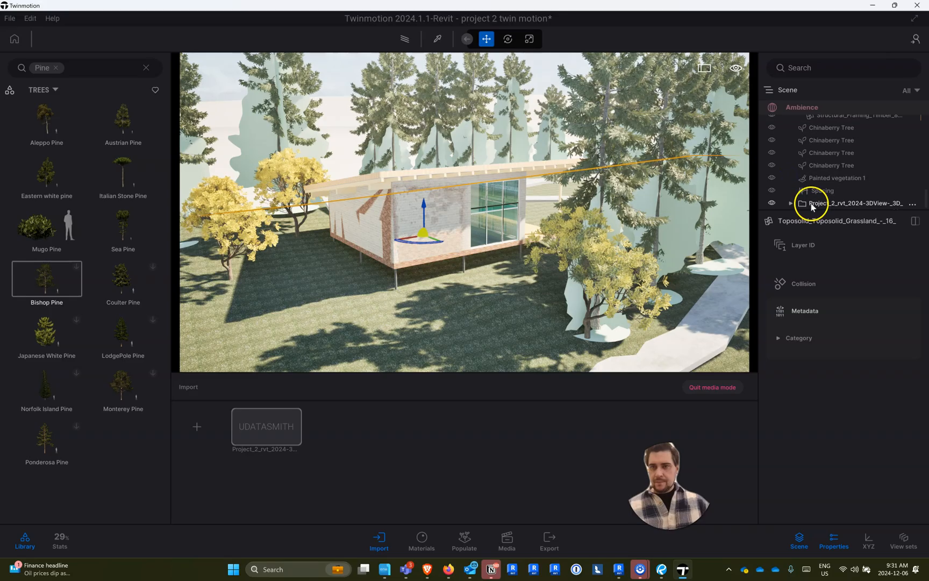
pyautogui.scroll(10, 819, 150)
pyautogui.scroll(10, 828, 151)
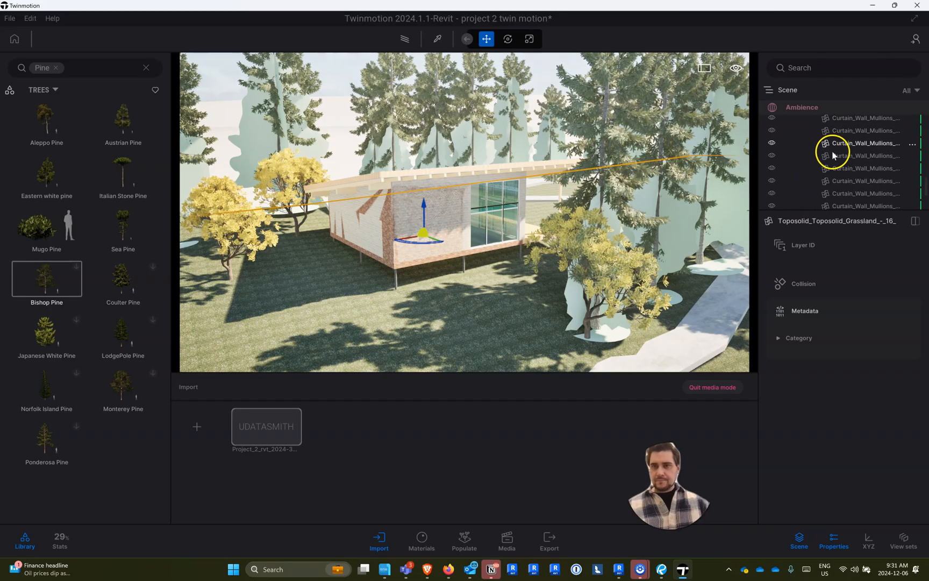
pyautogui.moveTo(925, 178); pyautogui.dragTo(917, 71)
pyautogui.click(792, 172)
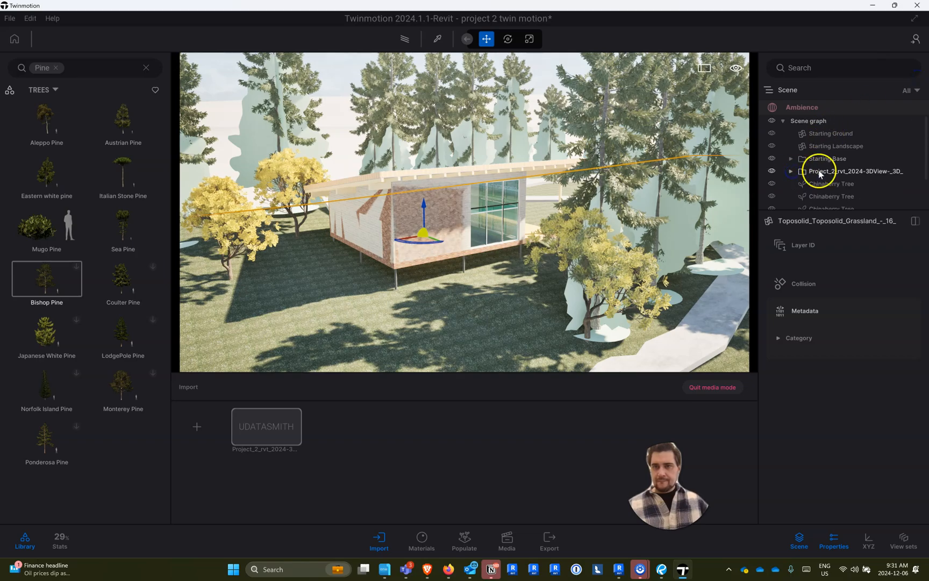
pyautogui.click(772, 171)
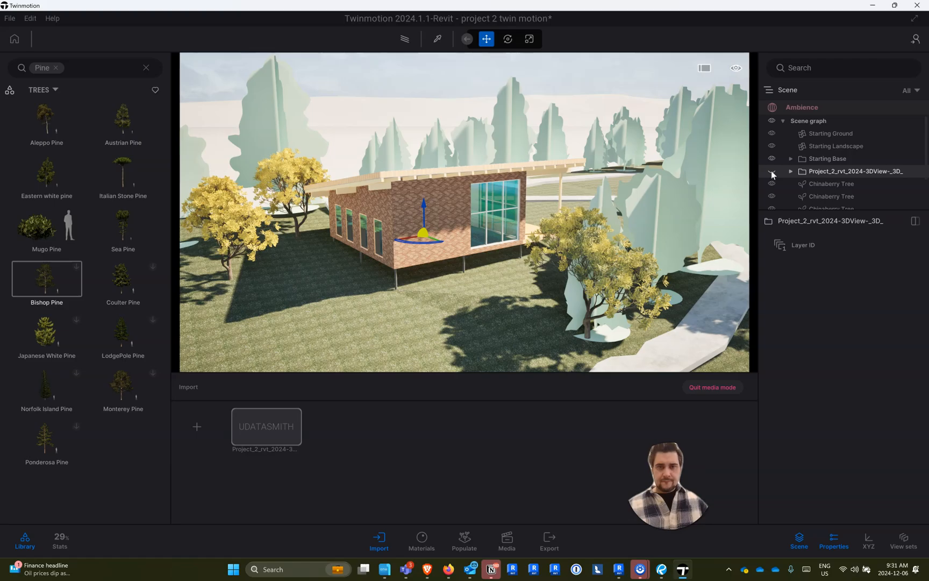
# - Delete the hidden Project_2_rvt_2024-3DView-_3D_ container directly below Starting Base from the scene graph
pyautogui.click(823, 175)
pyautogui.rightClick(823, 175)
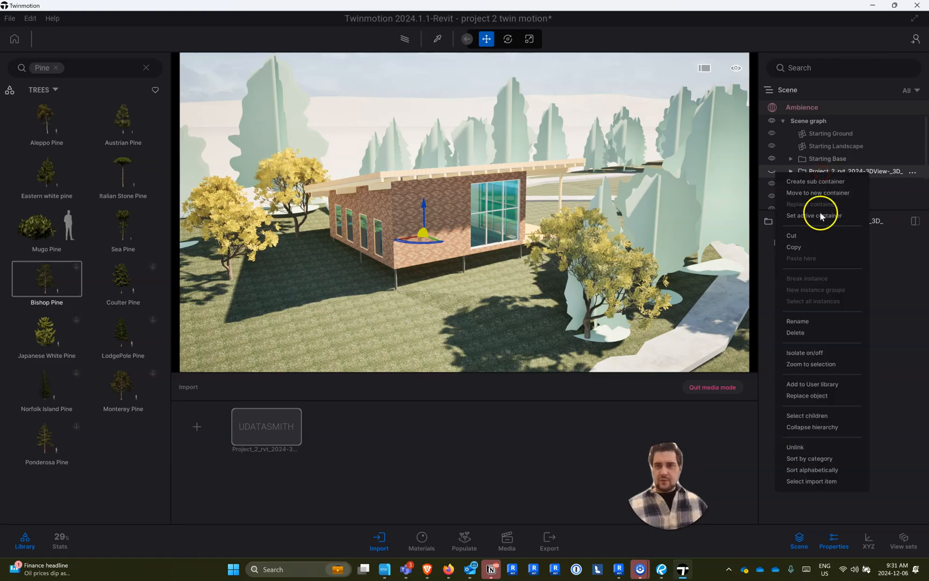
pyautogui.click(804, 329)
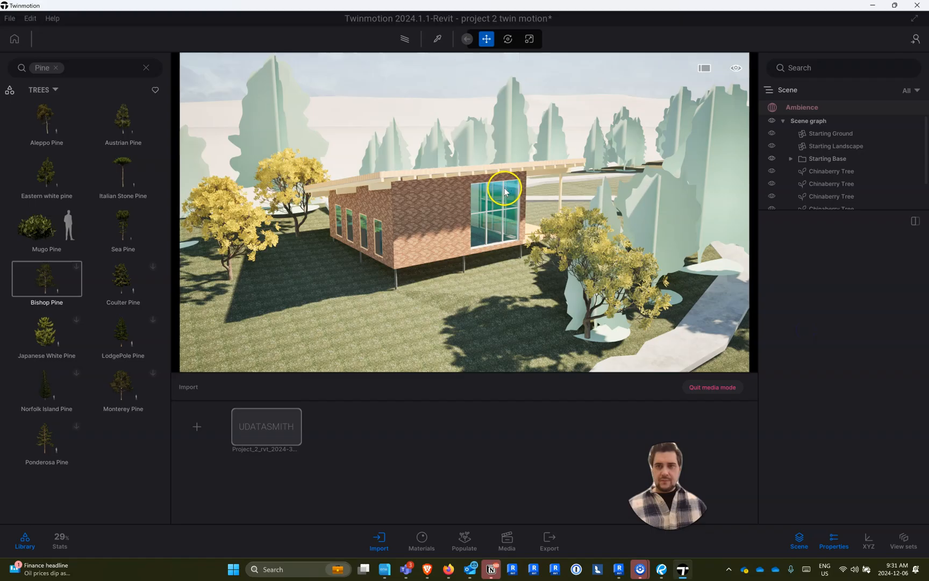
# - Select and expand the remaining Project_2_rvt_2024-3DView-_3D_ container below Spacing in the scene graph
pyautogui.scroll(-2, 815, 190)
pyautogui.scroll(-2, 666, 213)
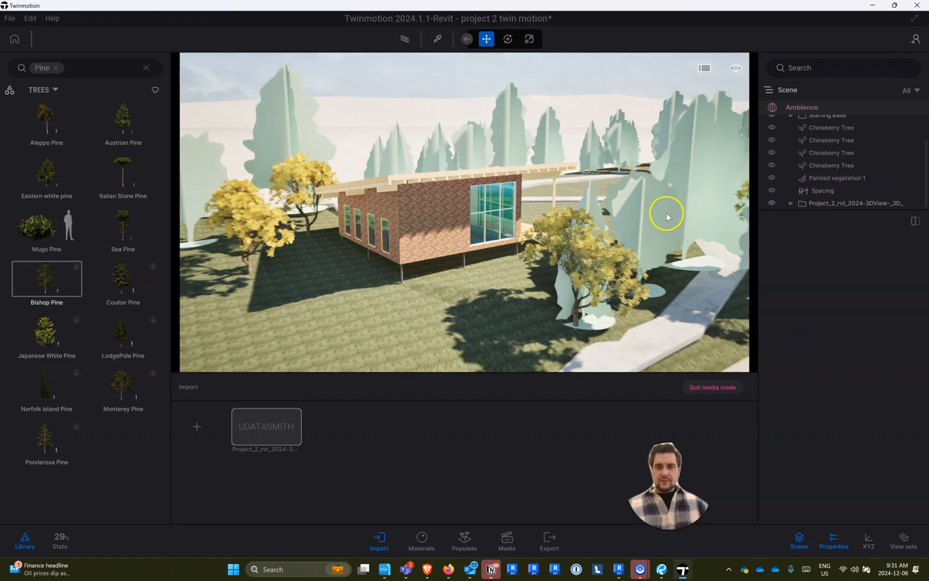
pyautogui.moveTo(793, 188); pyautogui.dragTo(798, 210)
pyautogui.click(791, 204)
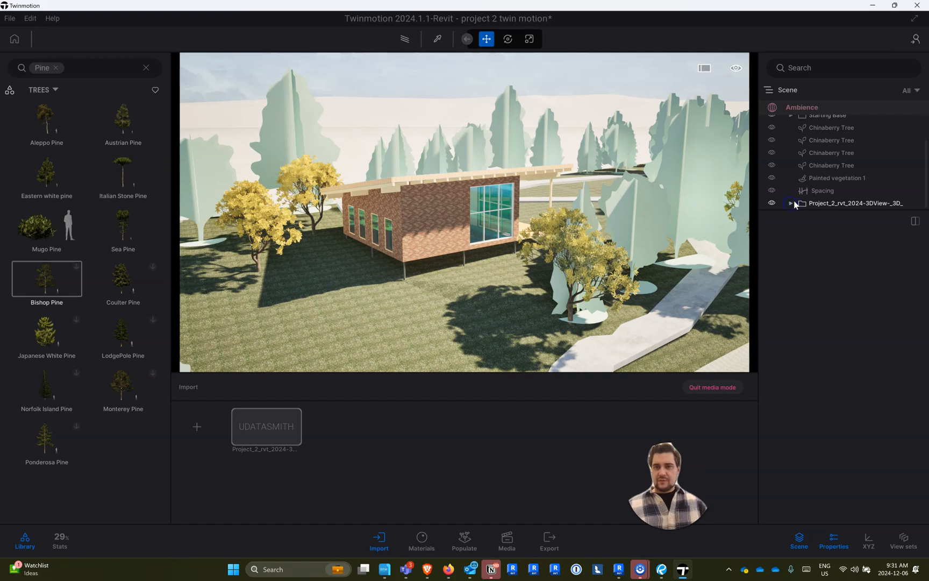
pyautogui.click(827, 191)
pyautogui.click(785, 204)
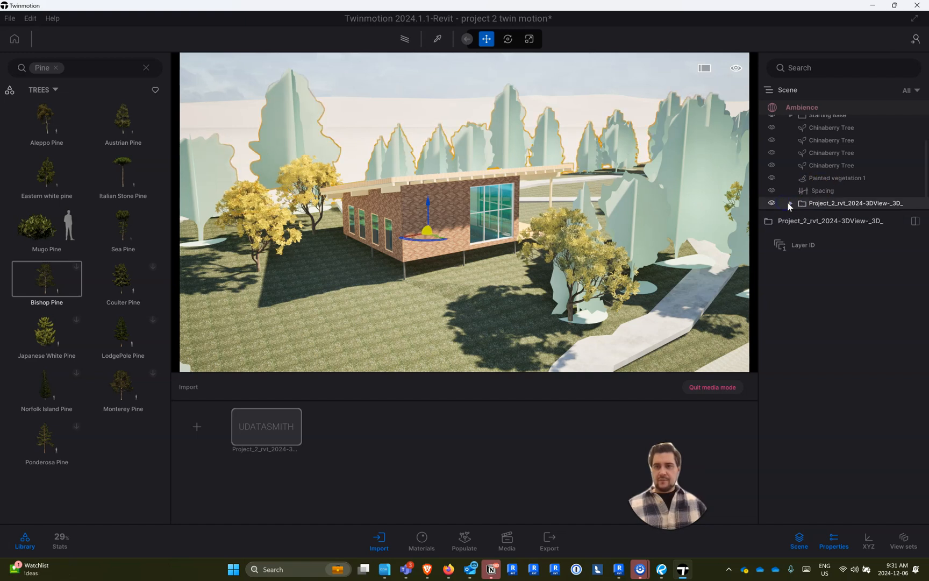
# - Look through the elements of the expanded container for the first Planting_RPC_Tree entry after the structural columns
pyautogui.scroll(-5, 806, 171)
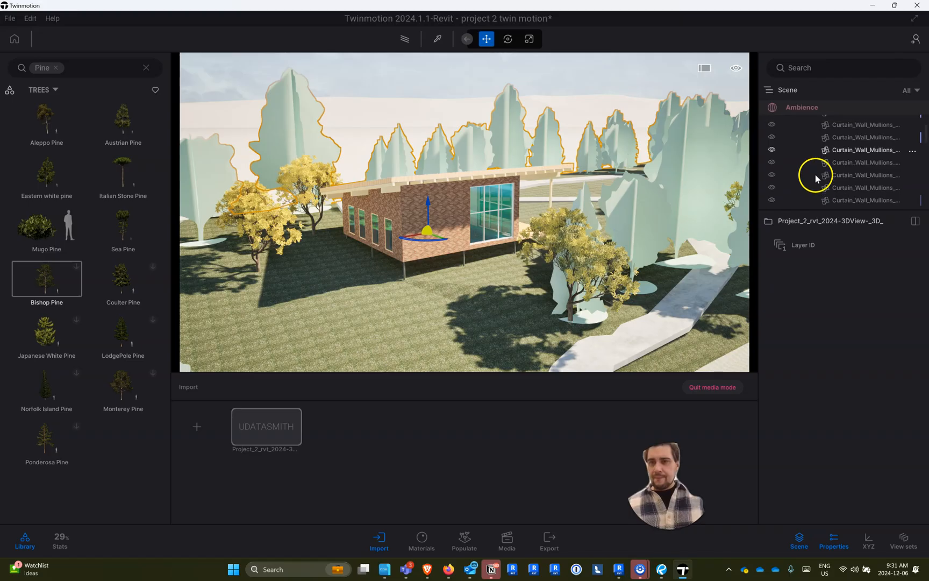
pyautogui.scroll(-5, 808, 177)
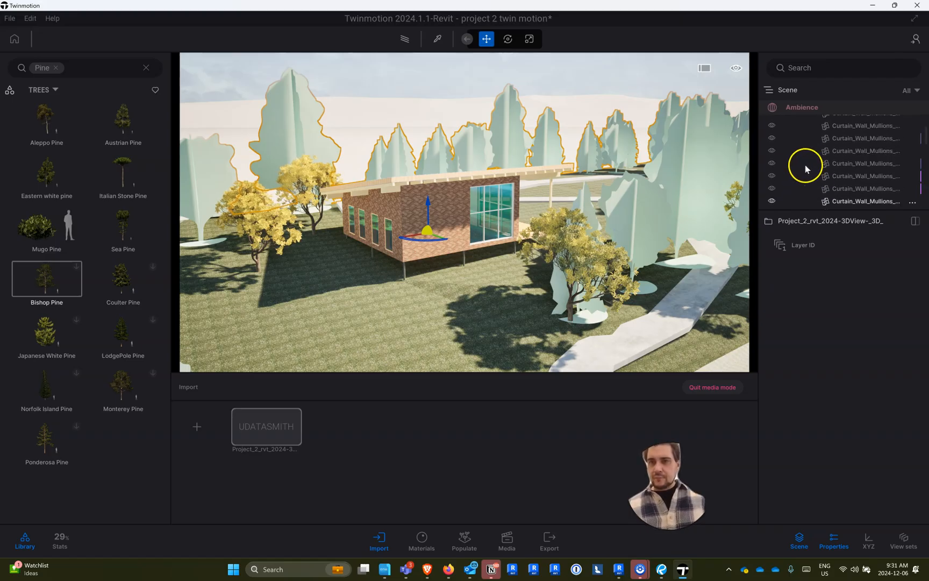
pyautogui.scroll(-5, 806, 169)
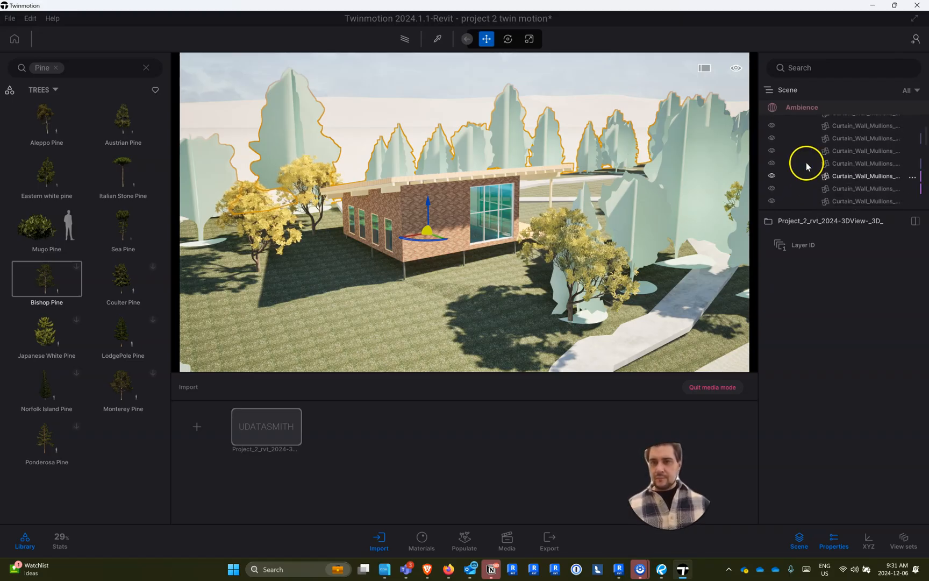
pyautogui.scroll(-3, 803, 171)
pyautogui.click(806, 148)
pyautogui.scroll(-6, 806, 171)
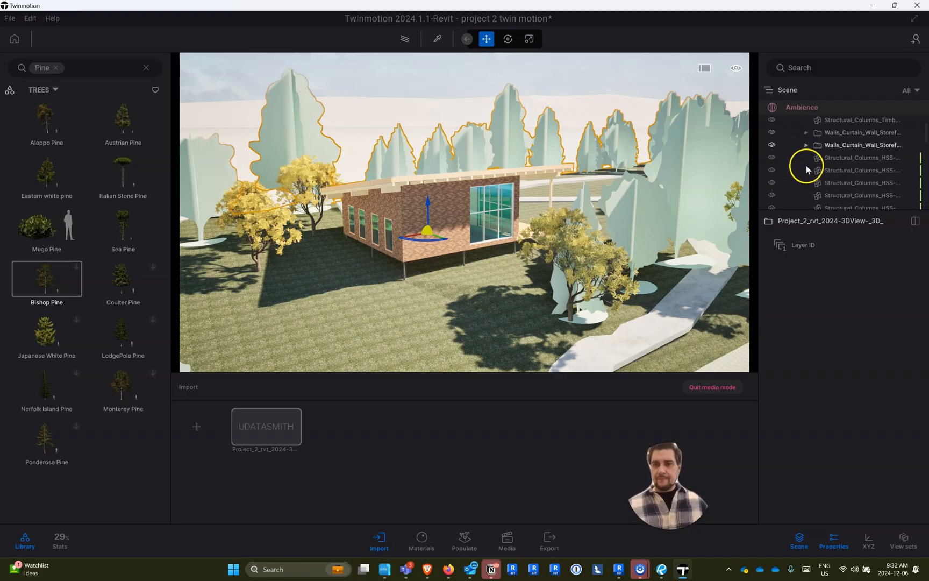
pyautogui.scroll(3, 807, 171)
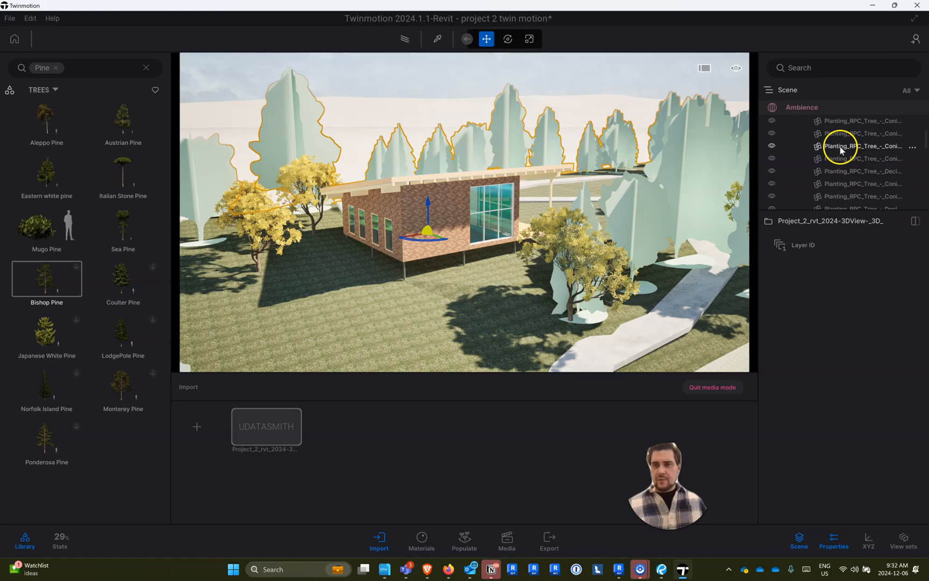
pyautogui.scroll(-3, 843, 158)
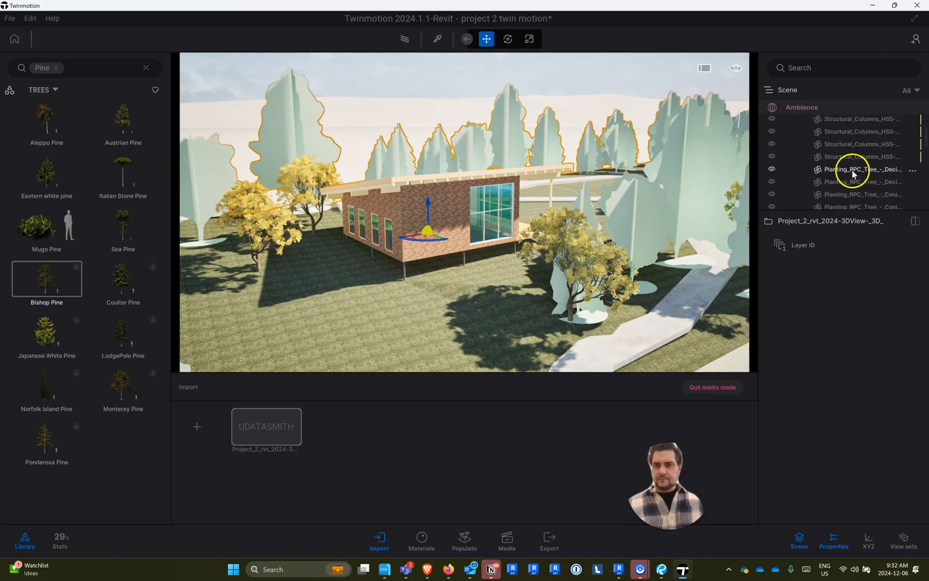
# - Select the whole range of Planting_RPC_Tree entries, from the first deciduous tree to the last conifer above Level_1_4__Head_Roof
pyautogui.click(849, 176)
pyautogui.scroll(-3, 823, 185)
pyautogui.scroll(-5, 821, 188)
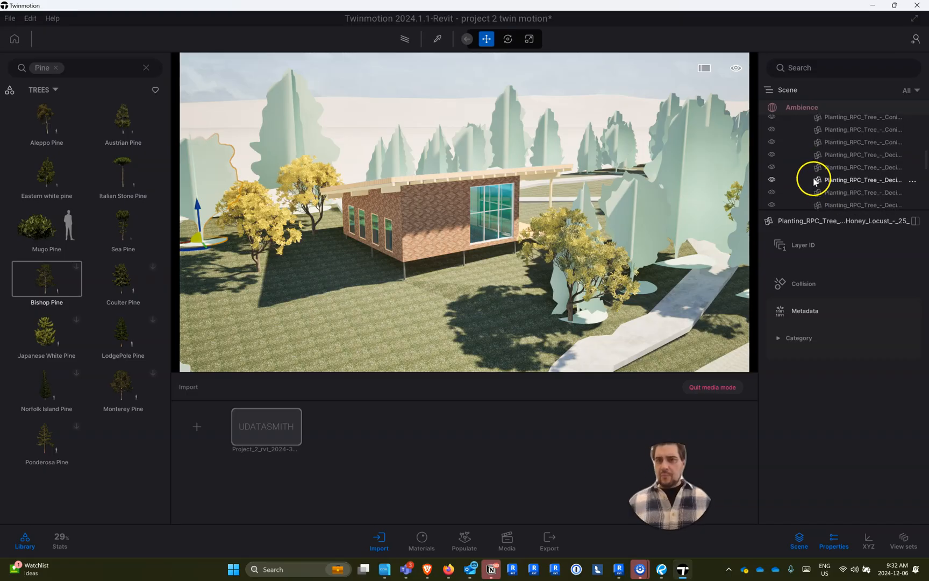
pyautogui.scroll(-5, 818, 171)
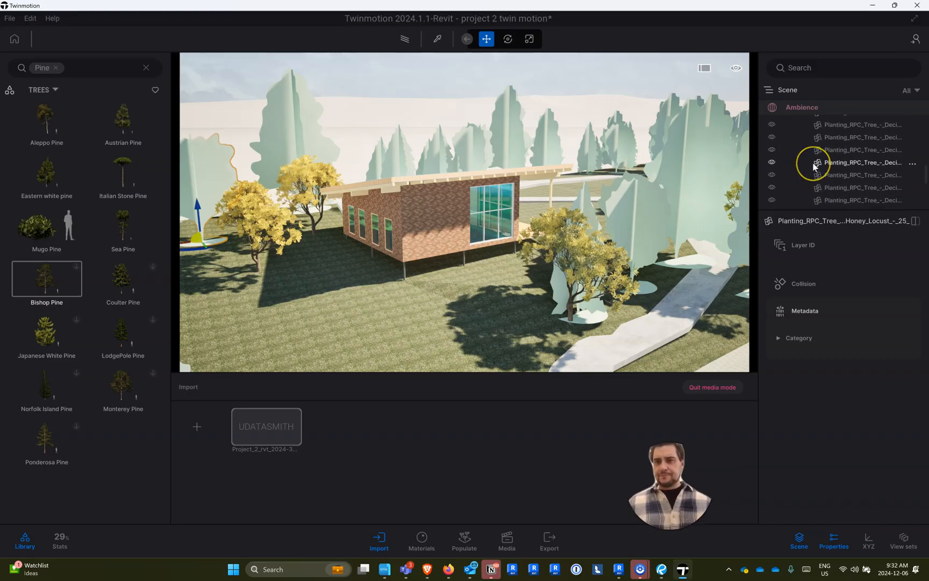
pyautogui.scroll(4, 808, 163)
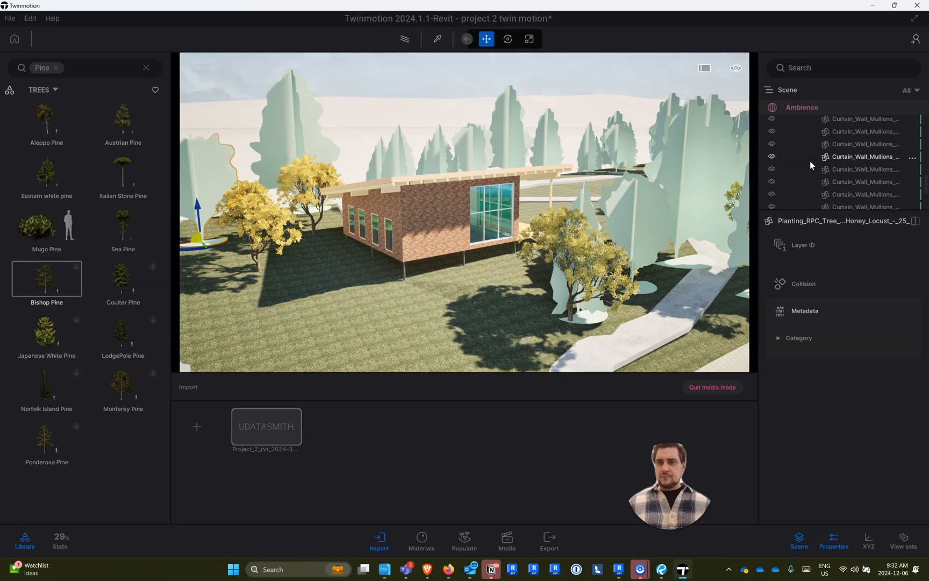
pyautogui.click(835, 167)
pyautogui.keyDown('shift'); pyautogui.click(834, 164); pyautogui.keyUp('shift')
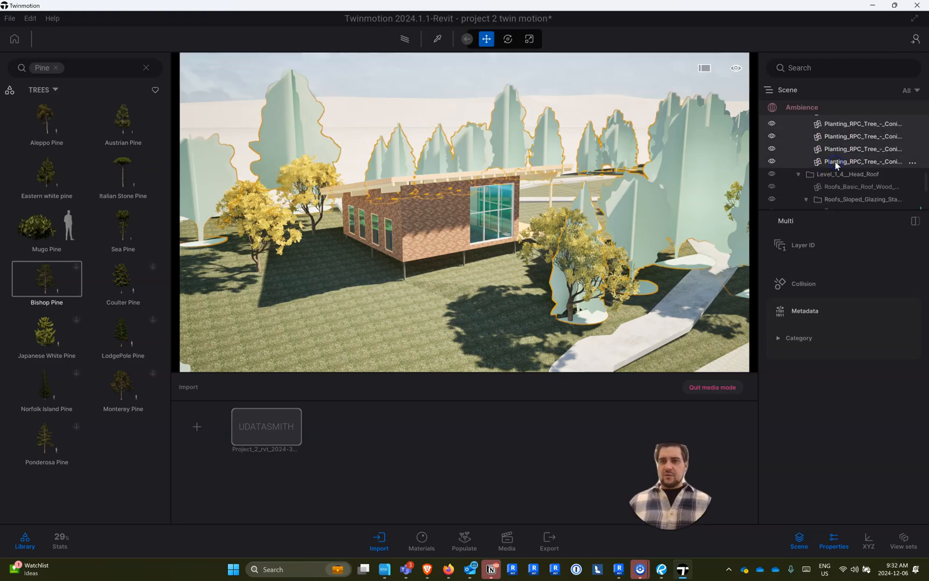
# - Clear the Pine filter from the library and replace all selected planting trees with Austrian Pine
pyautogui.click(913, 163)
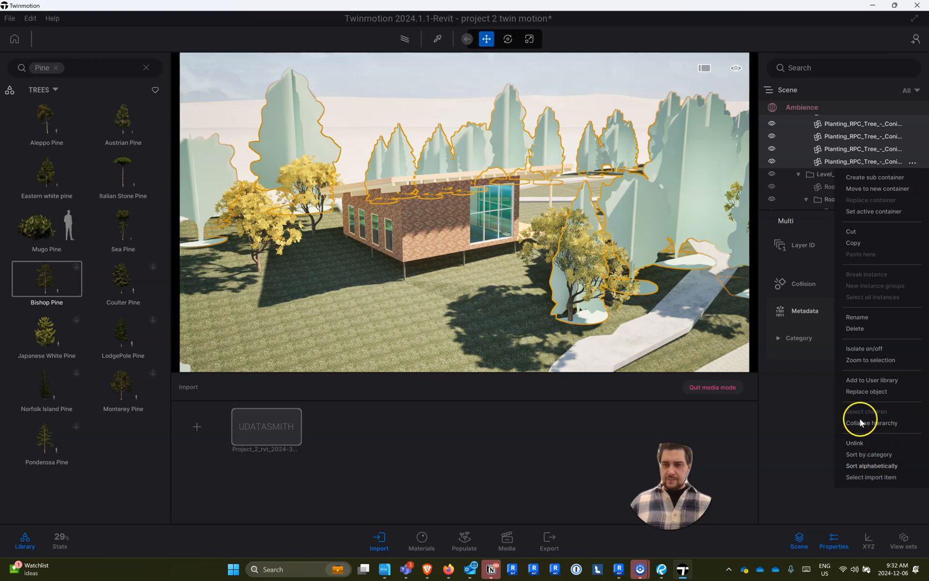
pyautogui.click(872, 393)
pyautogui.moveTo(35, 273); pyautogui.dragTo(860, 275)
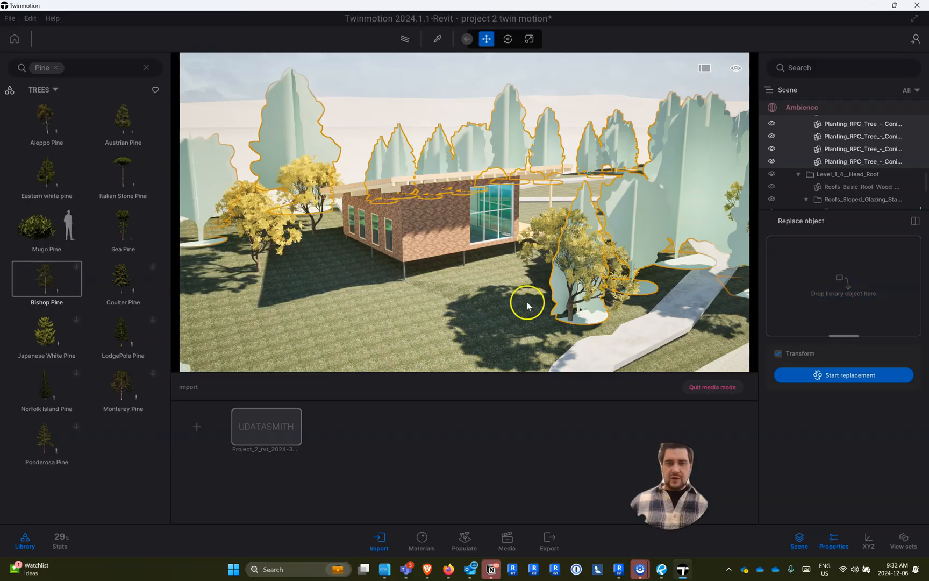
pyautogui.moveTo(78, 215)
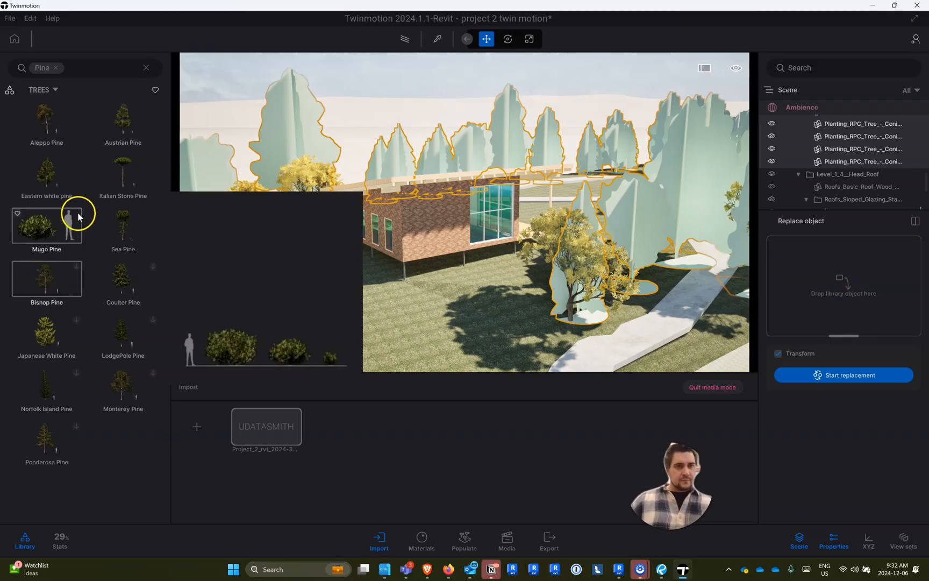
pyautogui.click(60, 68)
pyautogui.moveTo(70, 234)
pyautogui.moveTo(49, 229); pyautogui.dragTo(819, 267)
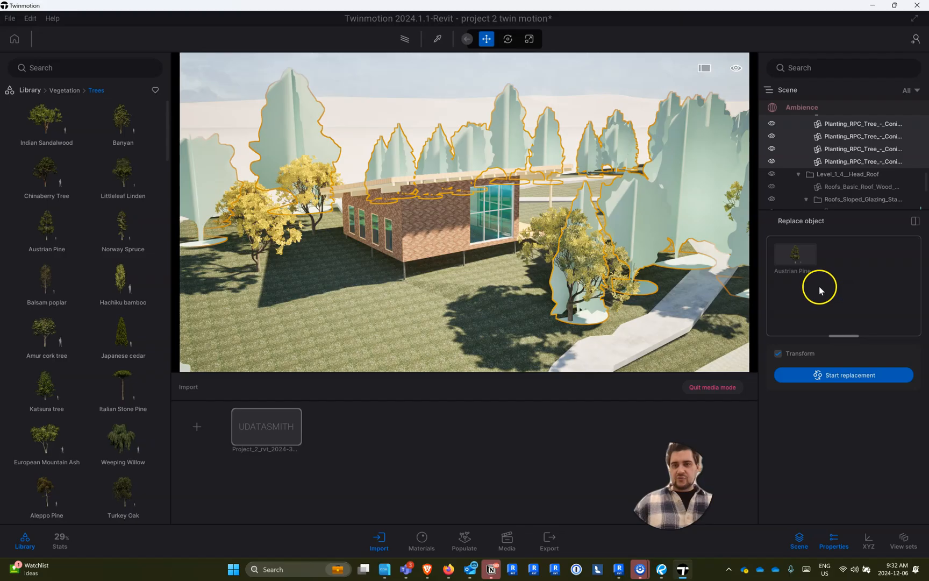
pyautogui.click(854, 380)
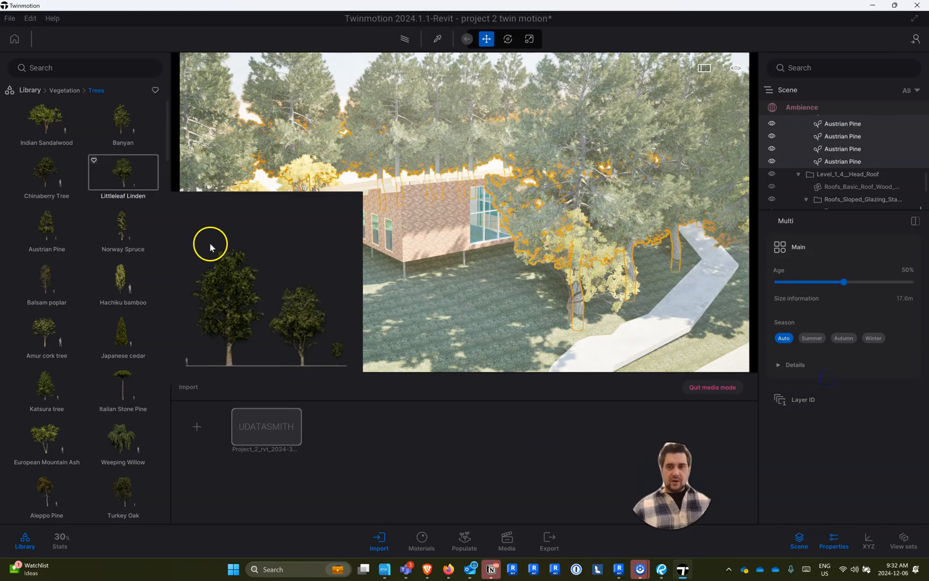
# - Replace all the selected trees with Norway Spruce from the tree library
pyautogui.click(854, 155)
pyautogui.rightClick(855, 155)
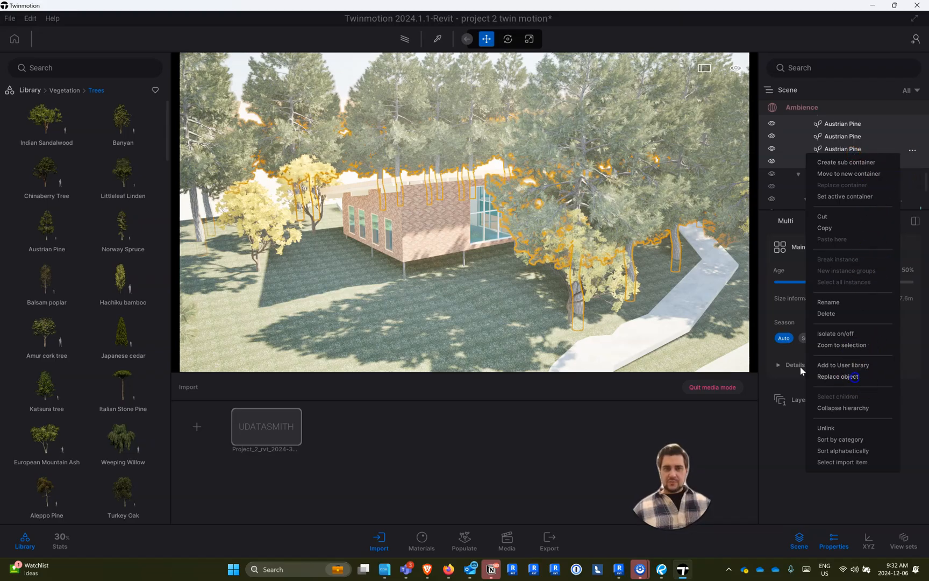
pyautogui.click(855, 377)
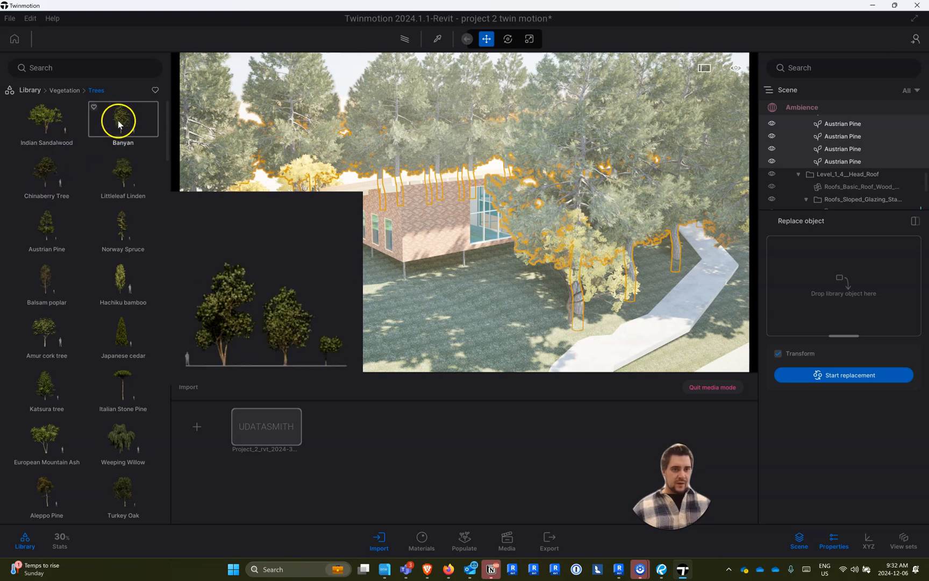
pyautogui.moveTo(618, 256); pyautogui.dragTo(839, 277)
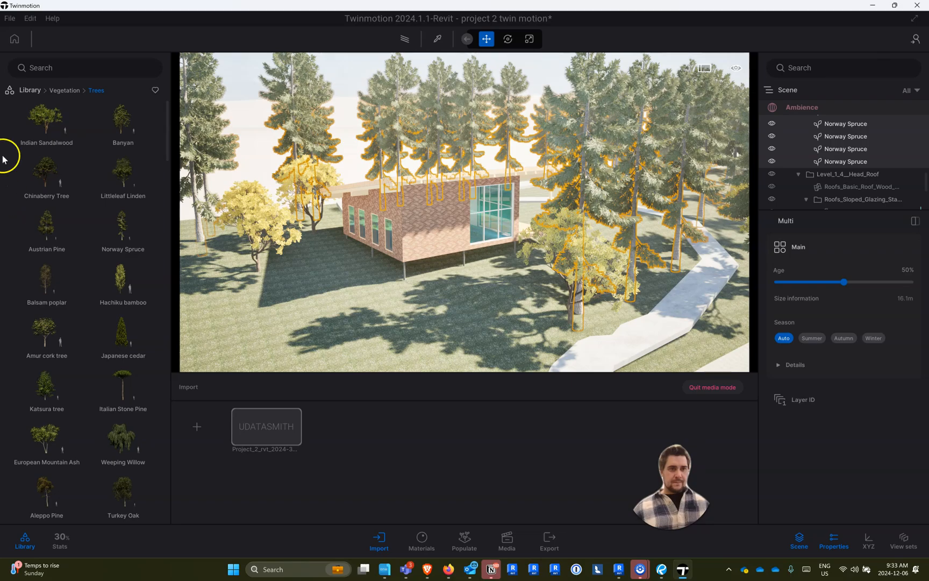
# - Apply the Cinderblock 01 brick material to the cabin's exterior walls and set its UV scale to 5.73
pyautogui.click(30, 90)
pyautogui.moveTo(250, 249); pyautogui.dragTo(320, 258)
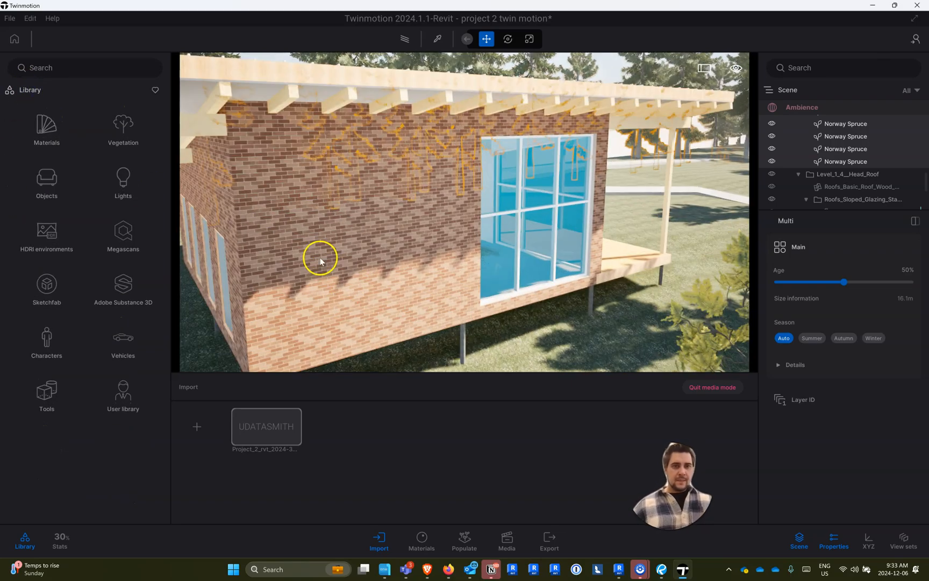
pyautogui.click(46, 177)
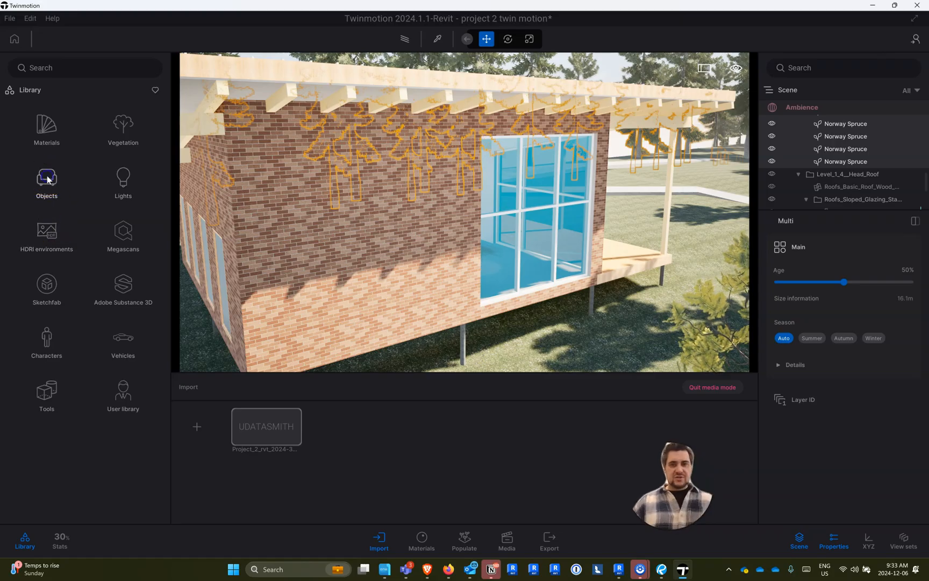
pyautogui.click(31, 90)
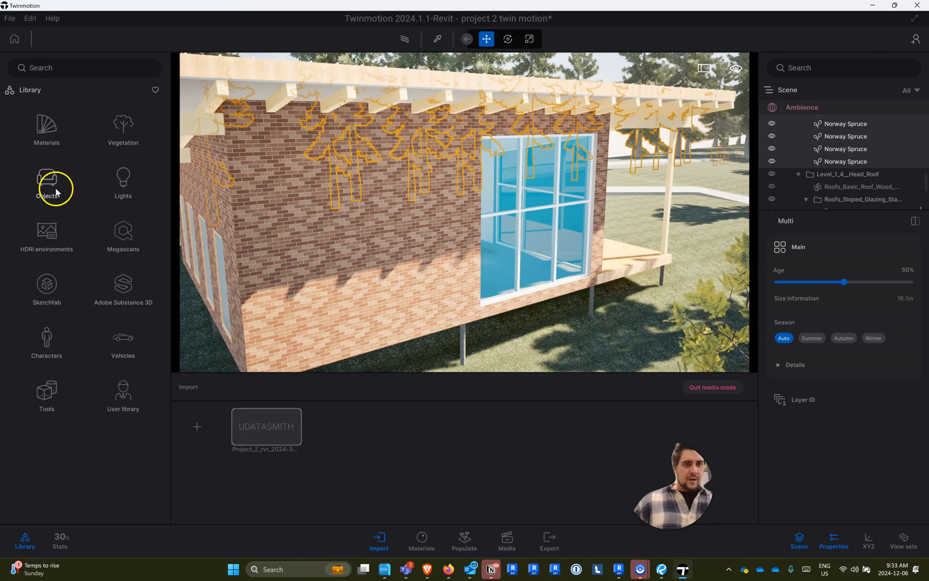
pyautogui.click(60, 131)
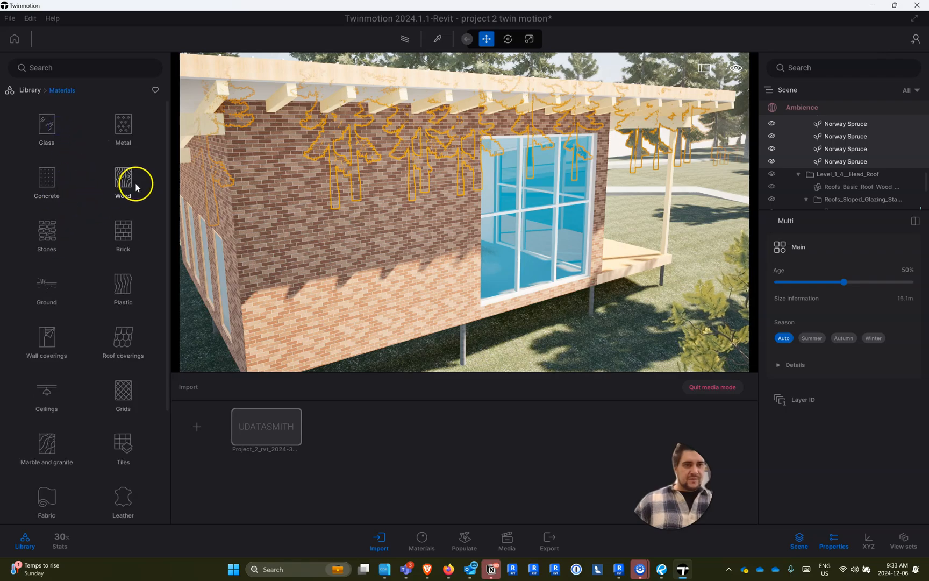
pyautogui.click(125, 233)
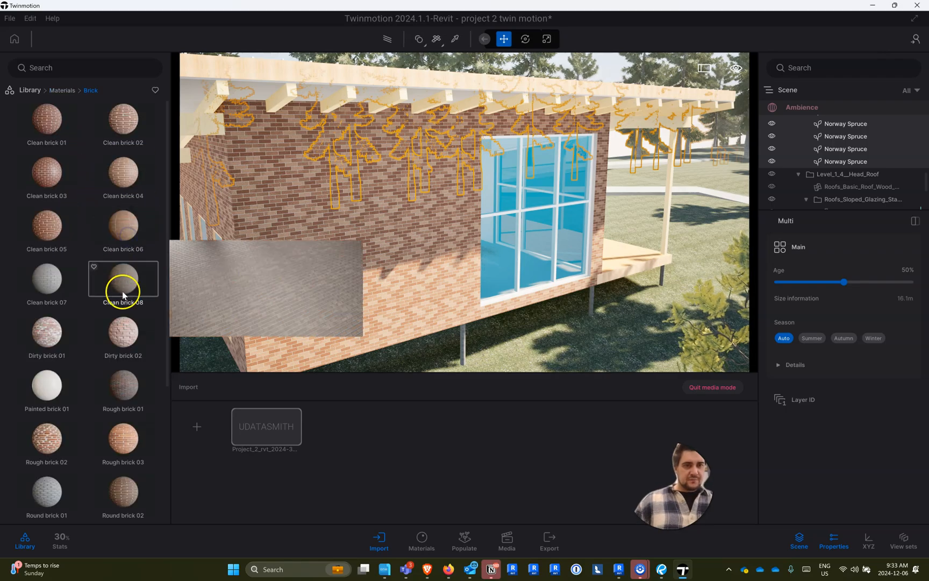
pyautogui.scroll(-3, 122, 291)
pyautogui.scroll(-1, 70, 296)
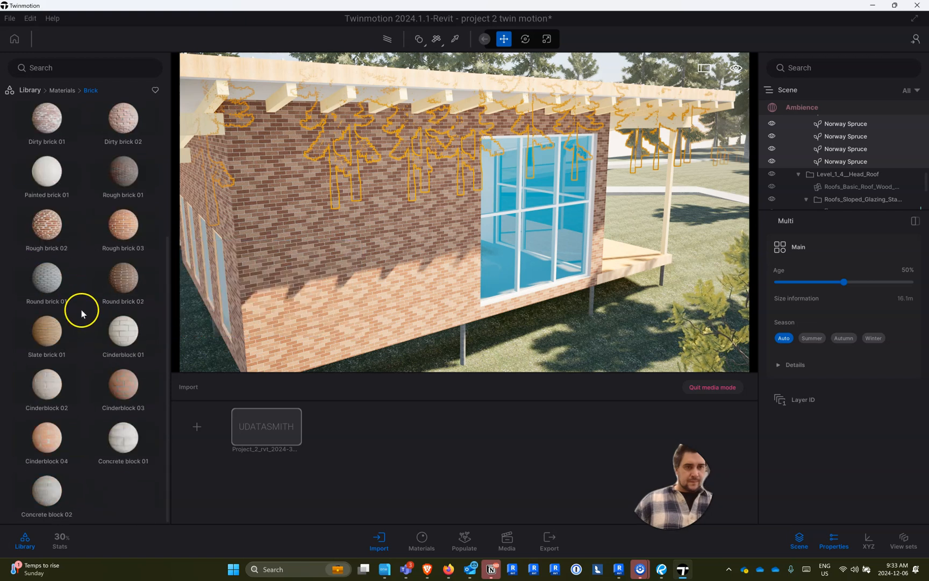
pyautogui.moveTo(121, 336); pyautogui.dragTo(356, 220)
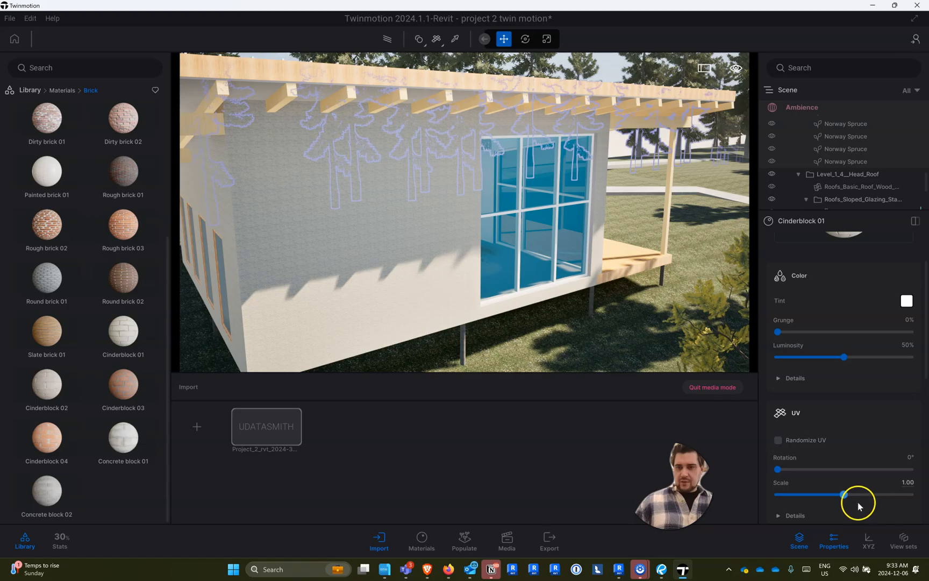
pyautogui.moveTo(850, 494); pyautogui.dragTo(879, 497)
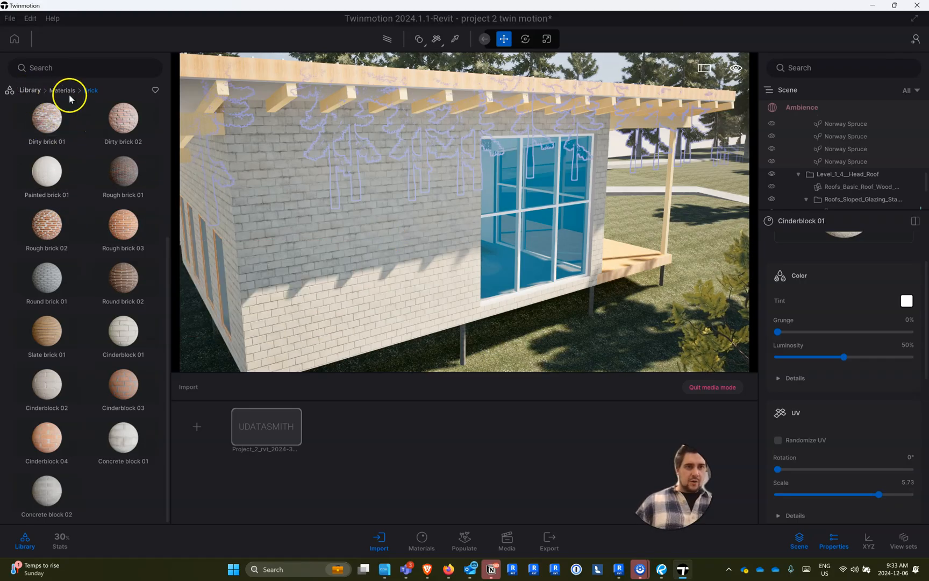
# - Apply the Maple 01 A wood material to the timber under the roof overhang at the cabin's corner
pyautogui.click(62, 90)
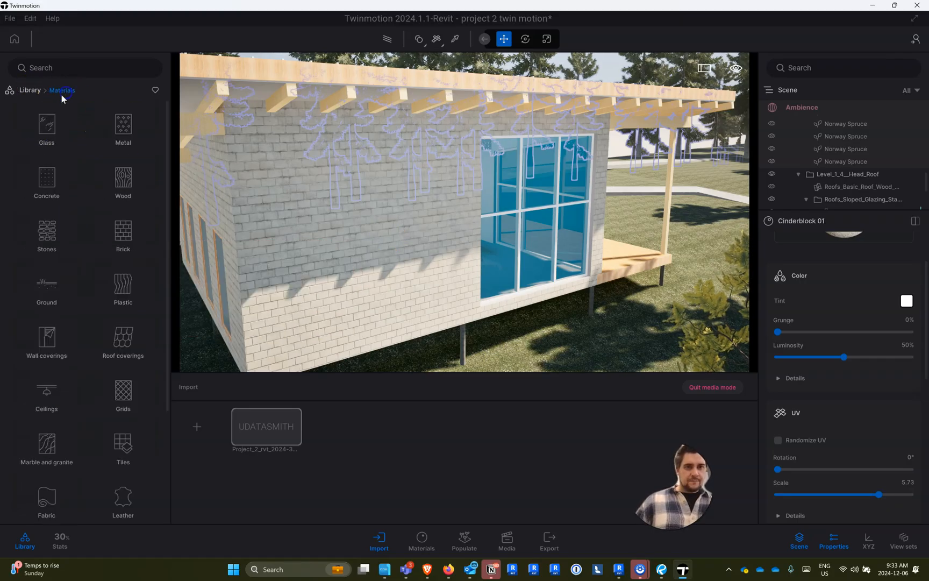
pyautogui.click(123, 176)
pyautogui.moveTo(138, 170)
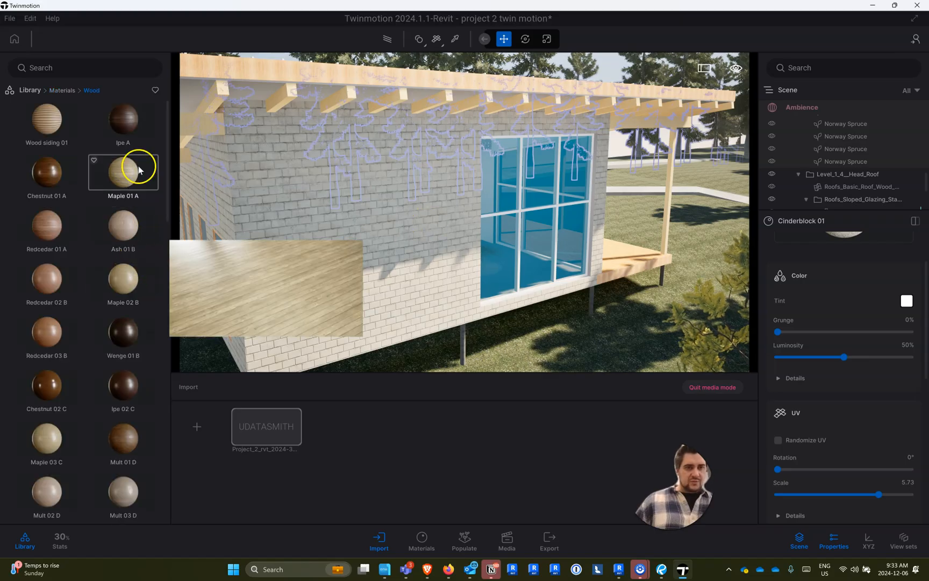
pyautogui.moveTo(129, 170); pyautogui.dragTo(201, 119)
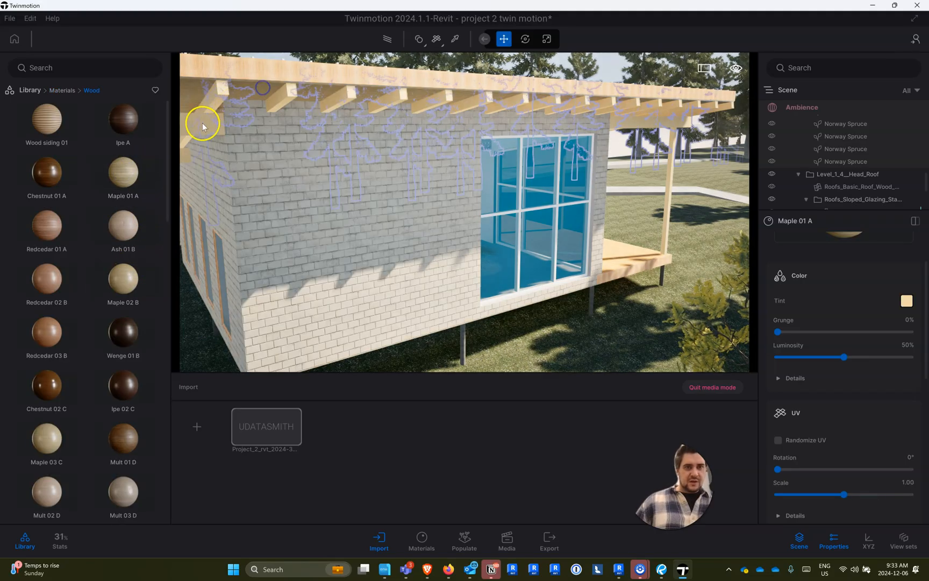
pyautogui.moveTo(54, 499)
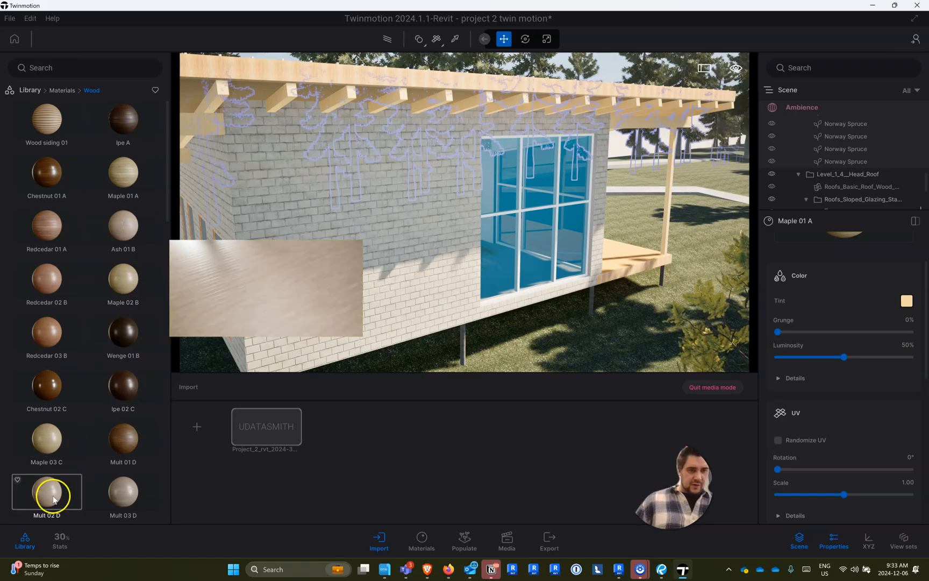
# - Apply the Ash 05 G wood material to the roof rafters and the supporting beams and posts
pyautogui.scroll(-7, 51, 456)
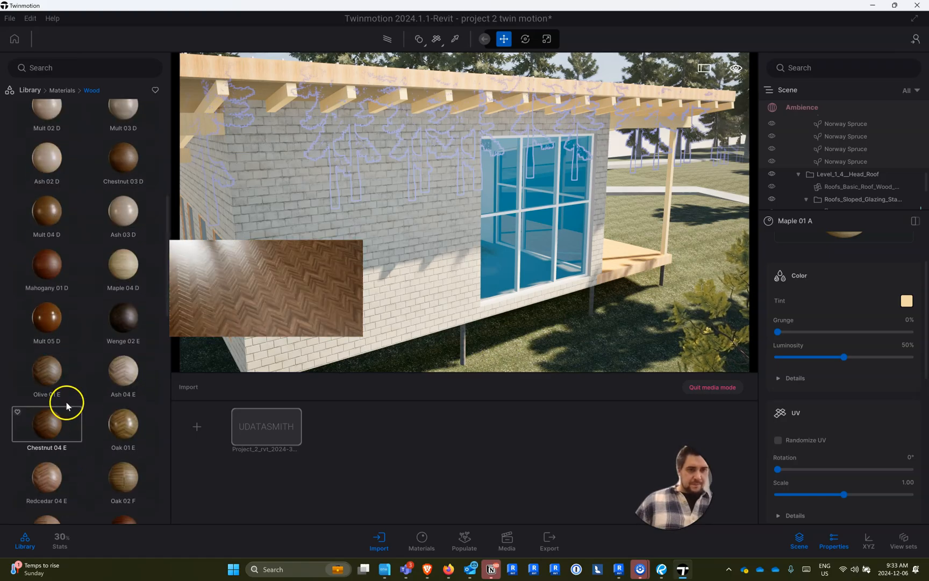
pyautogui.scroll(-6, 69, 405)
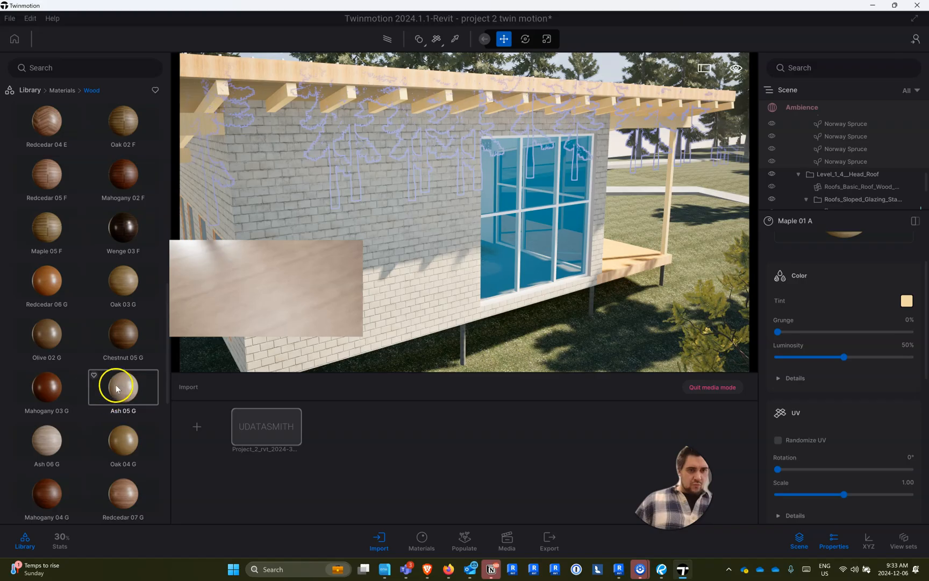
pyautogui.moveTo(225, 187); pyautogui.dragTo(292, 92)
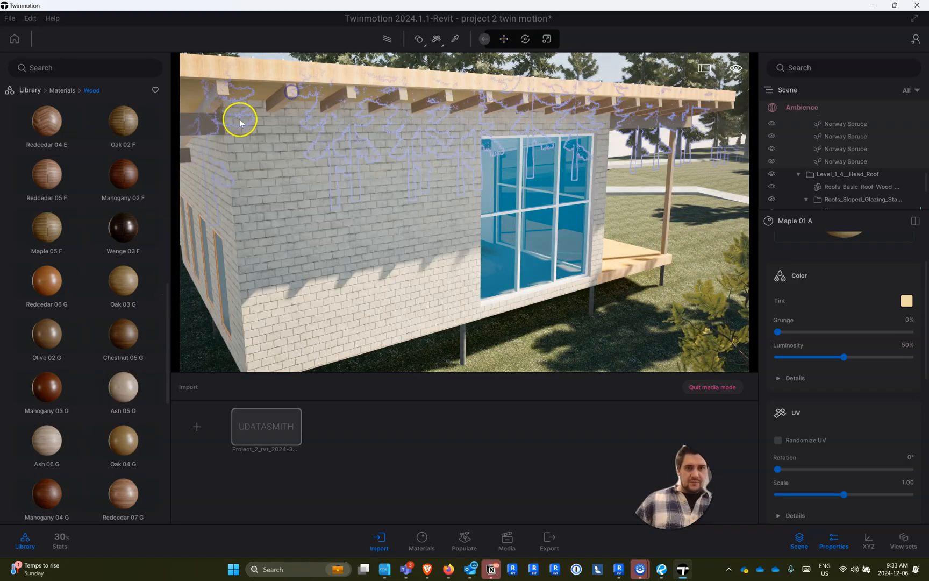
pyautogui.moveTo(123, 384); pyautogui.dragTo(318, 70)
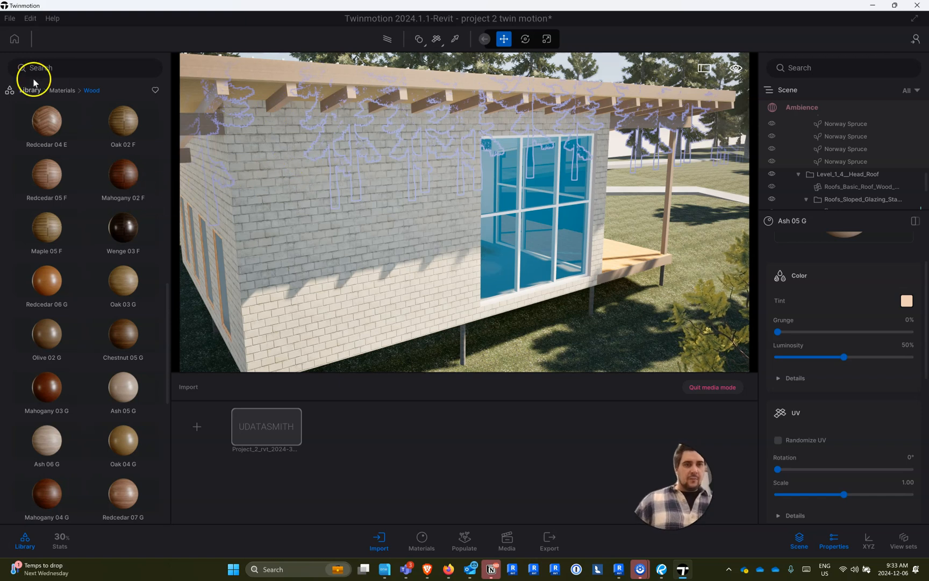
# - Apply the Maple 01 A wood material to the roof's underside and set its UV scale to 9.54
pyautogui.click(62, 89)
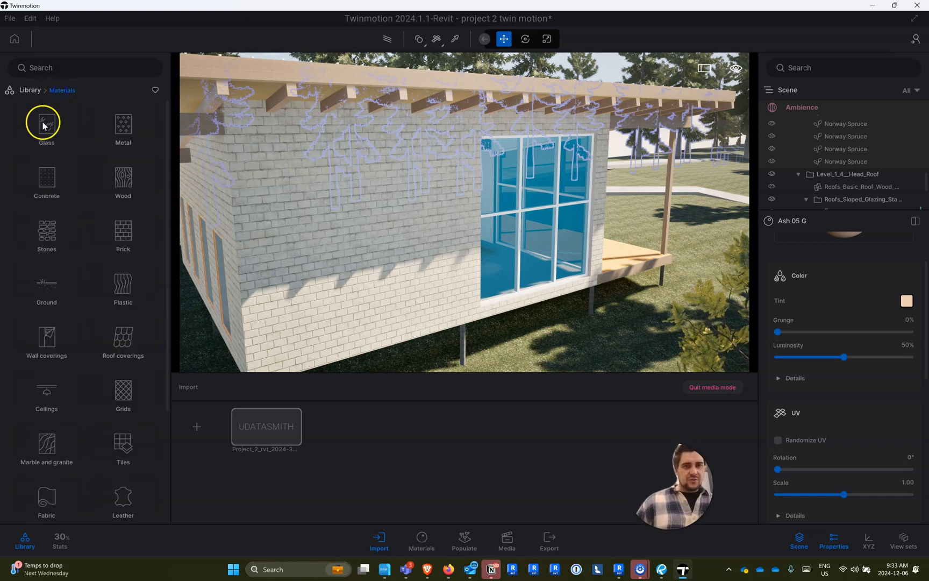
pyautogui.click(195, 89)
pyautogui.click(120, 200)
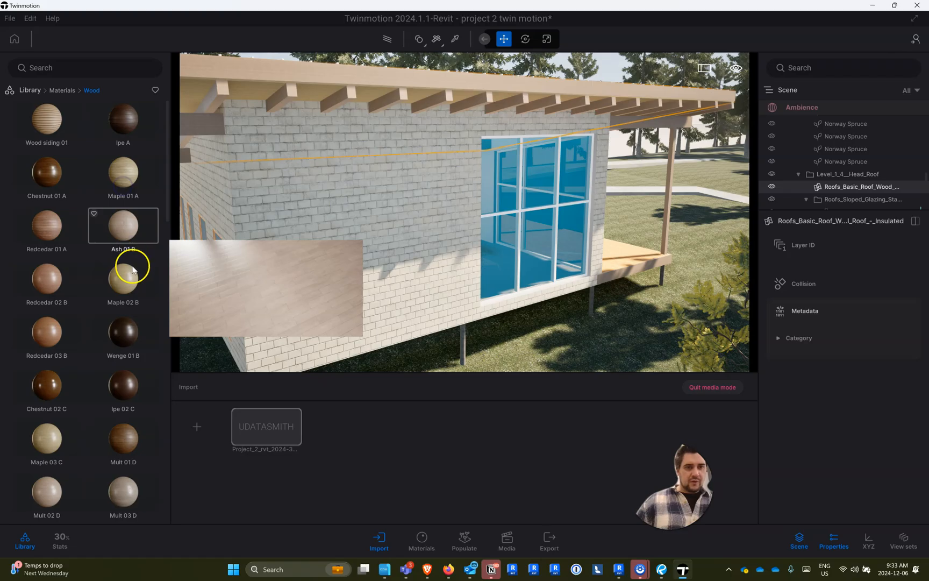
pyautogui.moveTo(165, 114); pyautogui.dragTo(194, 93)
pyautogui.moveTo(328, 169); pyautogui.dragTo(322, 265, button='right')
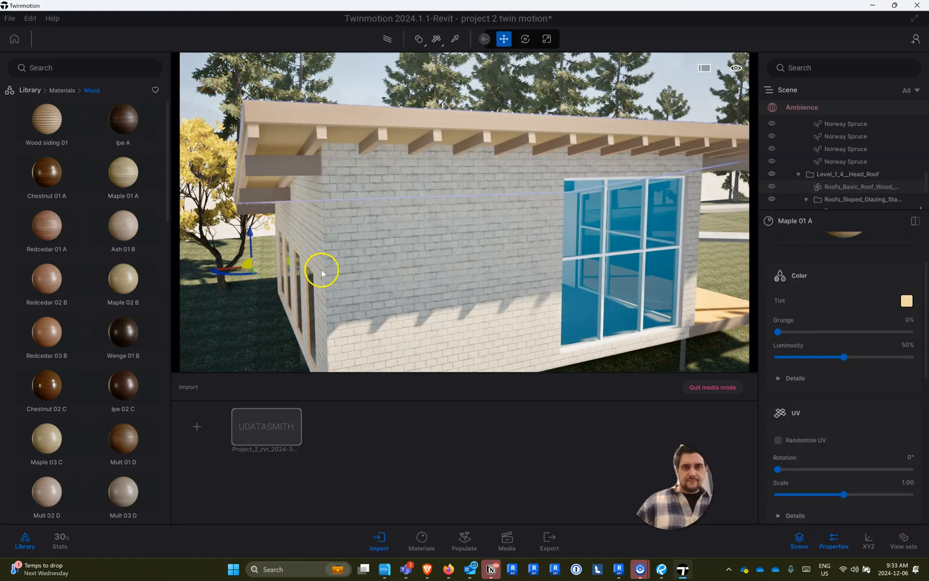
pyautogui.moveTo(889, 492); pyautogui.dragTo(904, 496)
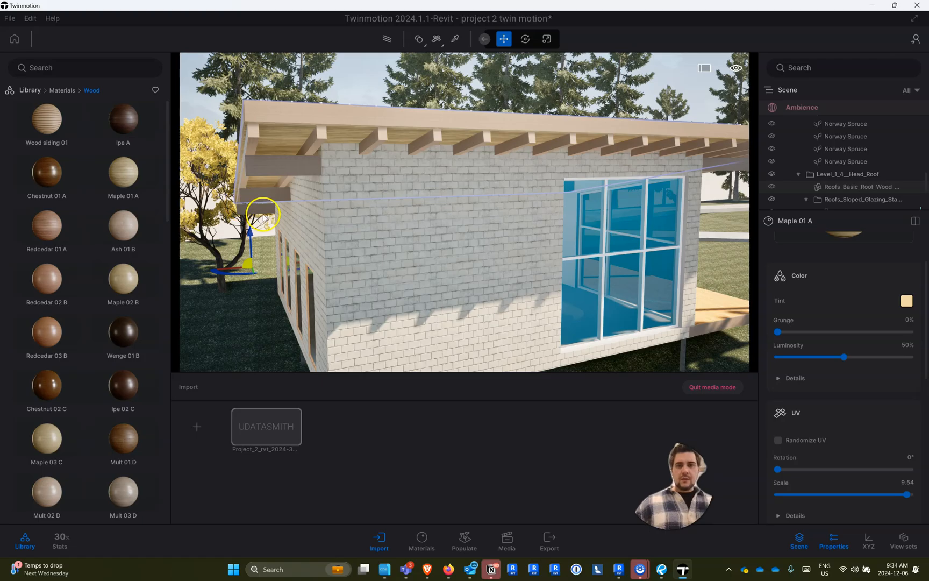
pyautogui.moveTo(353, 227); pyautogui.dragTo(383, 253)
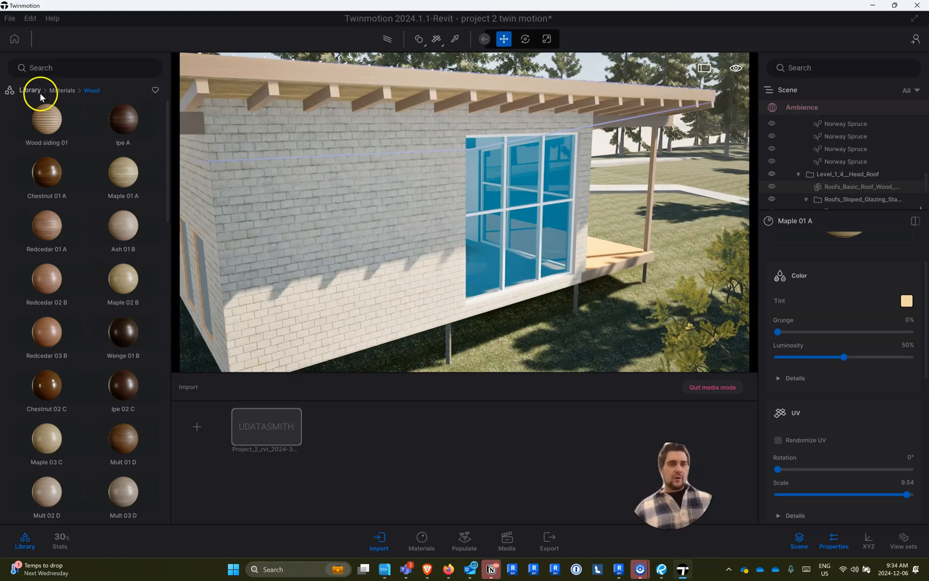
# - Apply the Carbon metal material to the white mullions of the large storefront window
pyautogui.click(62, 91)
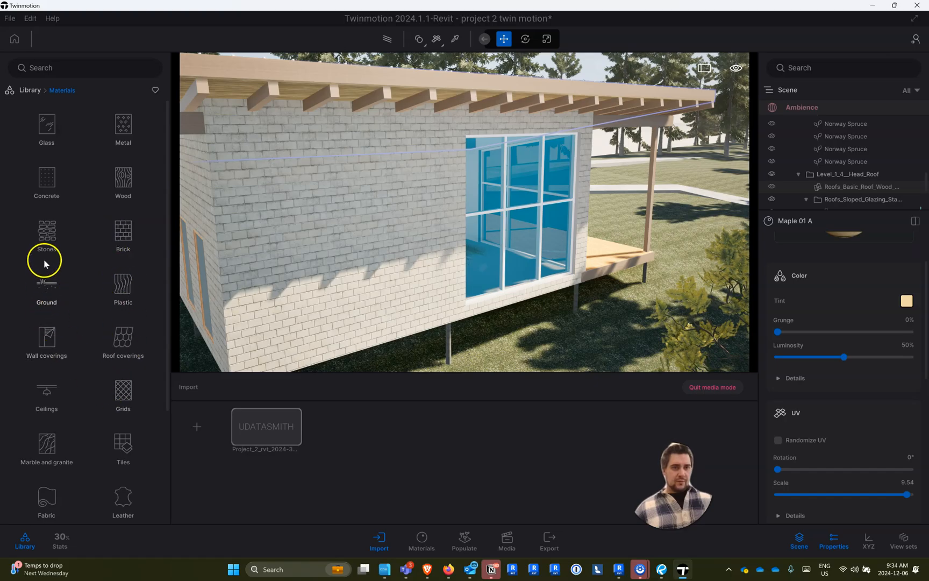
pyautogui.click(135, 144)
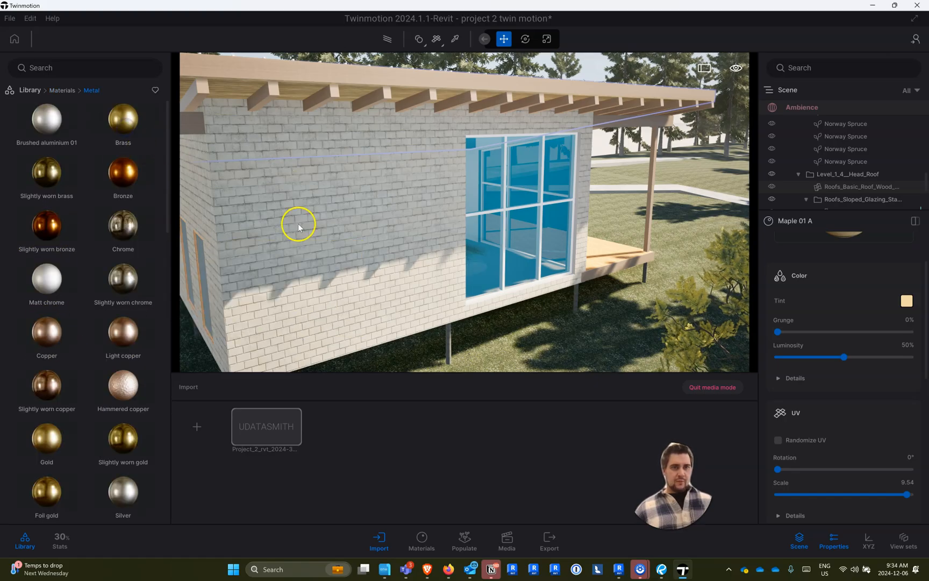
pyautogui.scroll(-3, 110, 387)
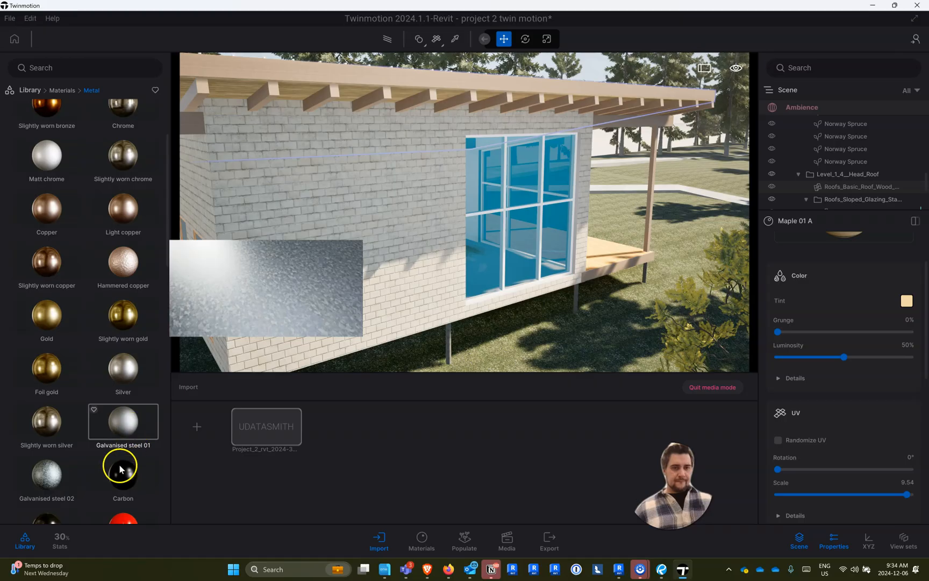
pyautogui.moveTo(499, 253); pyautogui.dragTo(499, 252)
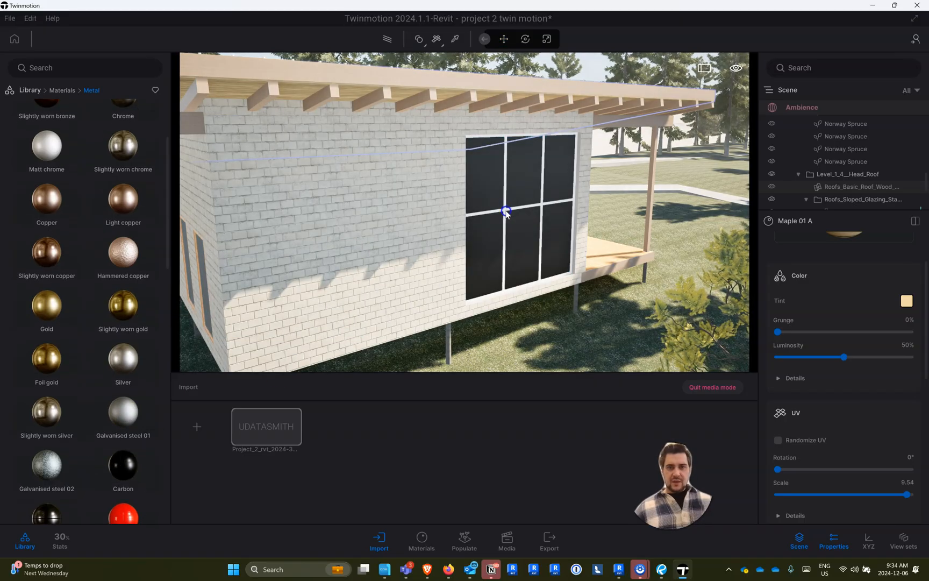
pyautogui.moveTo(413, 221); pyautogui.dragTo(3, 227, button='right')
# - Apply the Carbon metal material to the glazed single door in the cinderblock wall
pyautogui.press('w')
pyautogui.press('s')
pyautogui.press('w')
pyautogui.moveTo(128, 476)
pyautogui.moveTo(274, 299); pyautogui.dragTo(423, 201)
pyautogui.moveTo(353, 213); pyautogui.dragTo(740, 110, button='right')
pyautogui.press('w')
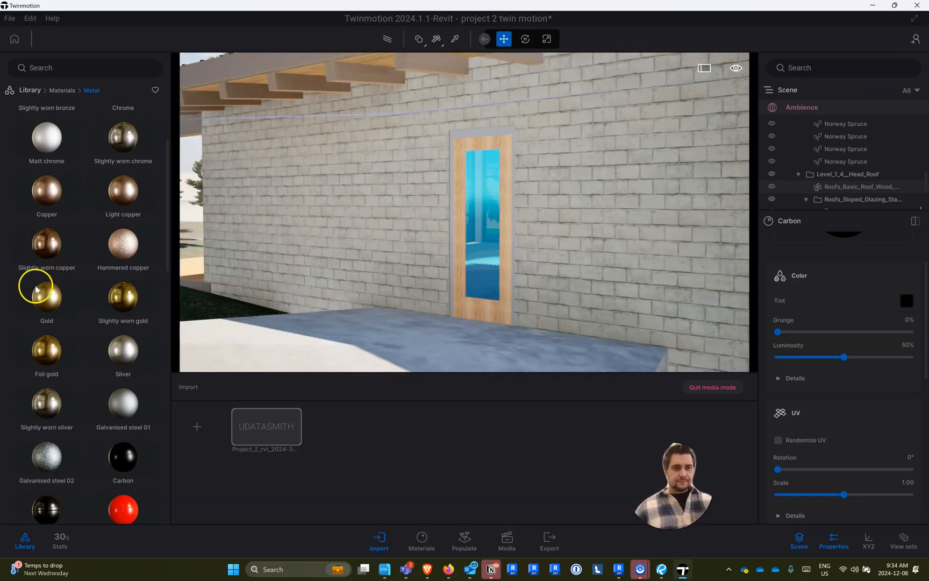
pyautogui.moveTo(123, 458); pyautogui.dragTo(511, 230)
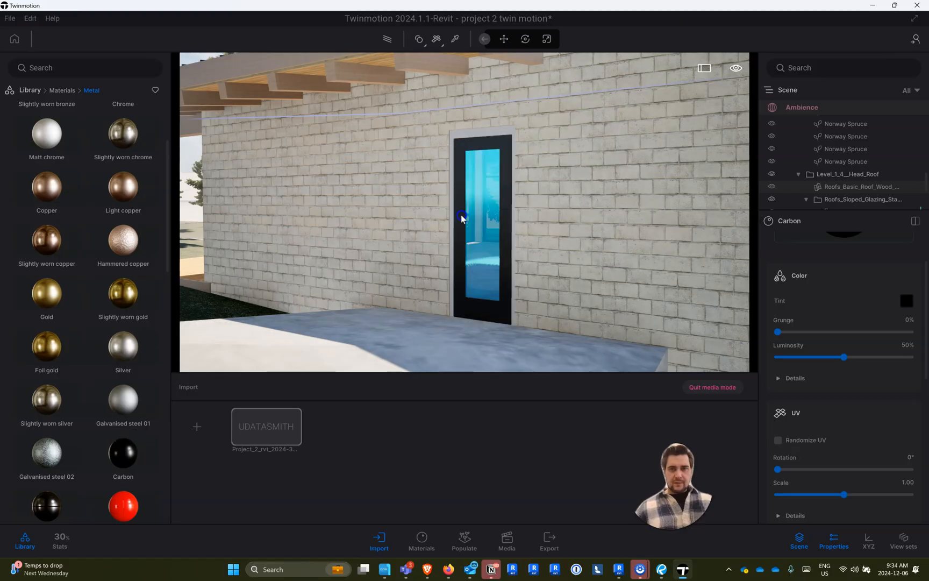
pyautogui.moveTo(155, 428); pyautogui.dragTo(455, 189)
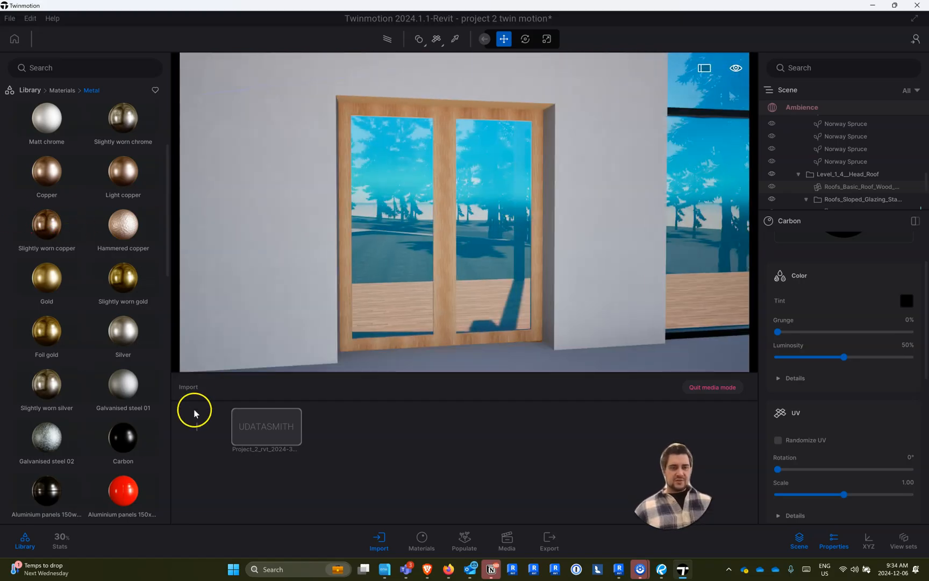
# - Apply the Carbon metal material to the double glass doors and to the timber lining around their opening
pyautogui.moveTo(125, 441); pyautogui.dragTo(449, 198)
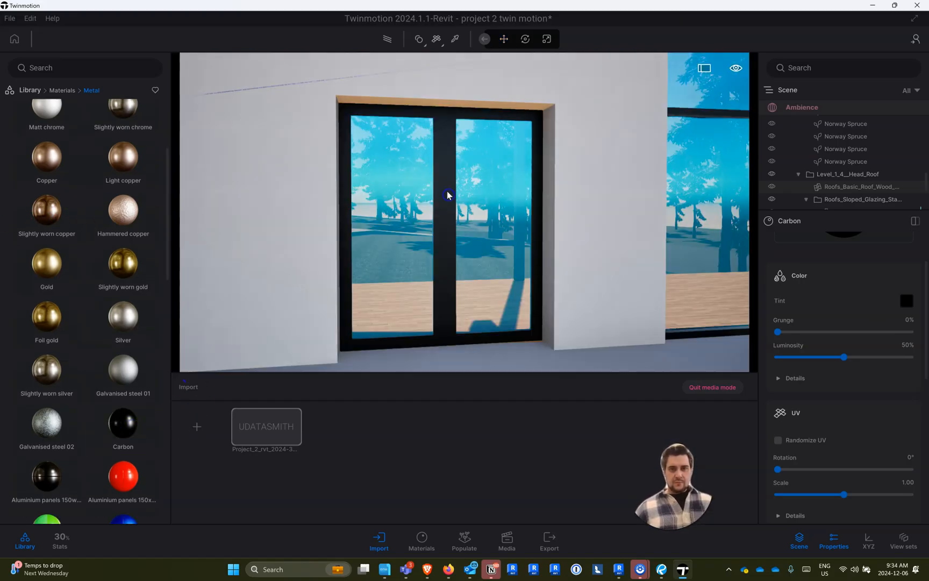
pyautogui.moveTo(117, 417); pyautogui.dragTo(452, 102)
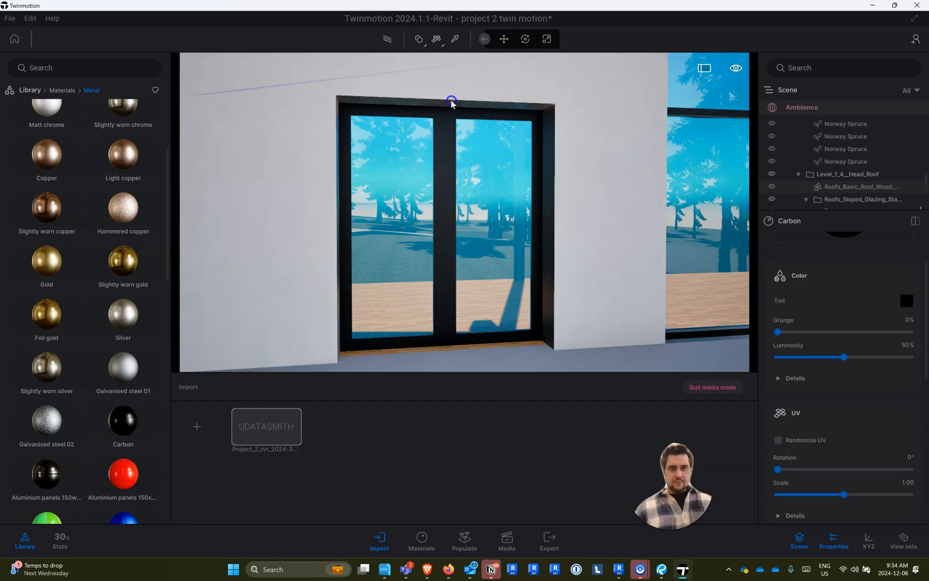
# - Apply the Clear glass green 02 material to the large storefront glazing facing the deck
pyautogui.moveTo(451, 102); pyautogui.dragTo(694, 115, button='right')
pyautogui.moveTo(448, 128); pyautogui.dragTo(586, 124, button='right')
pyautogui.press('w')
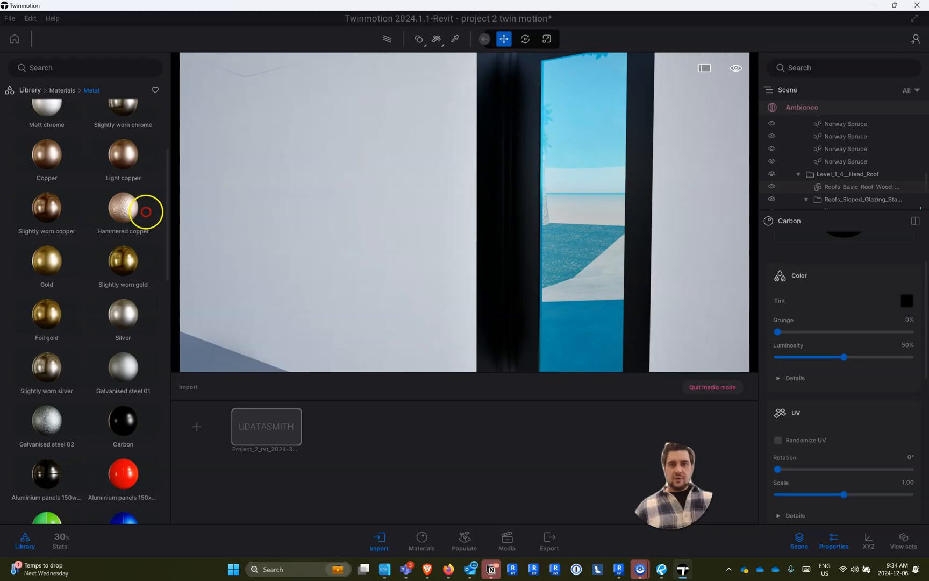
pyautogui.scroll(-4, 129, 222)
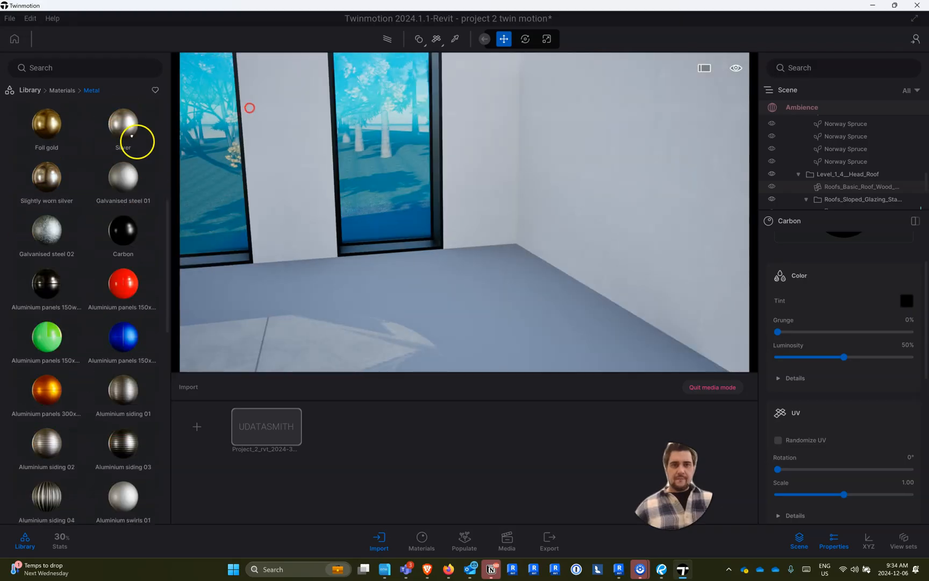
pyautogui.moveTo(249, 107); pyautogui.dragTo(297, 31, button='right')
pyautogui.press('s')
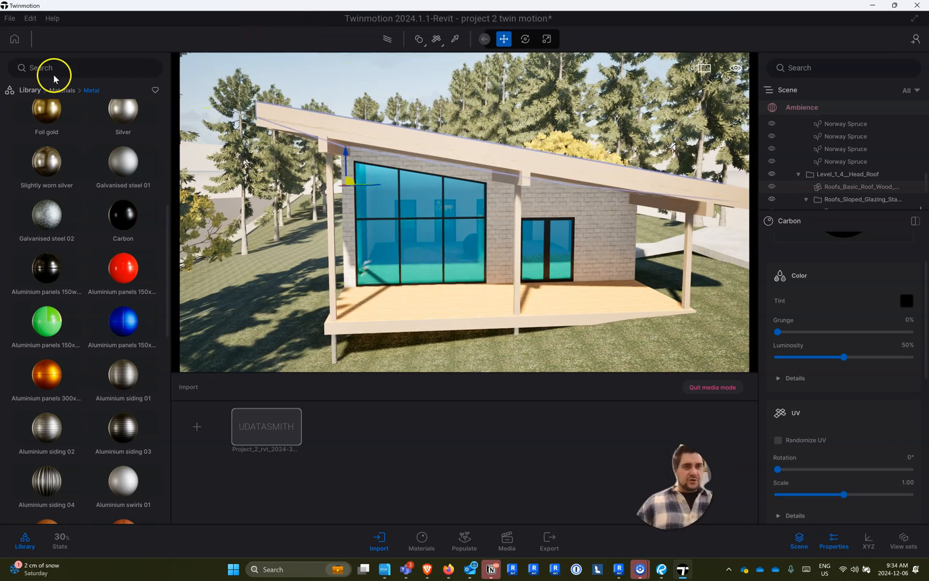
pyautogui.click(62, 90)
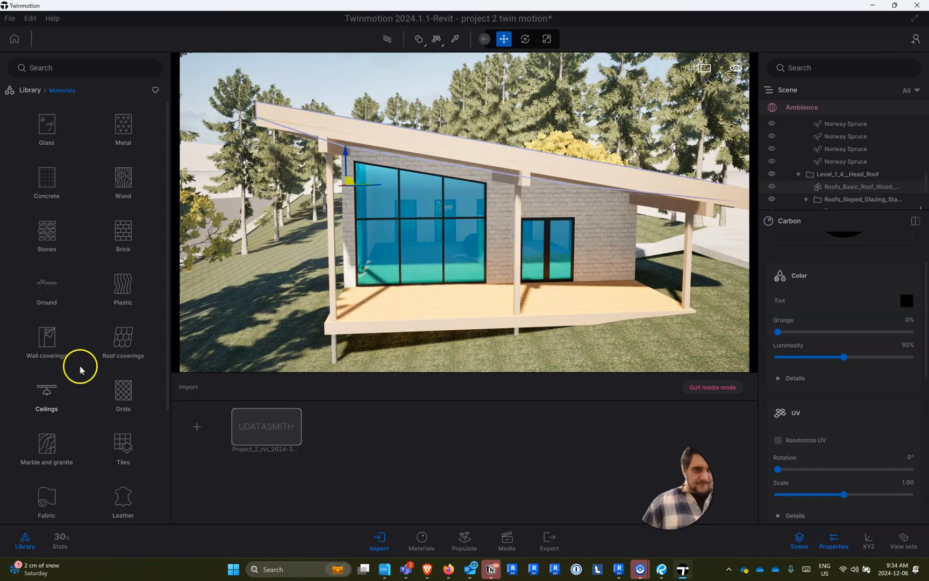
pyautogui.click(47, 126)
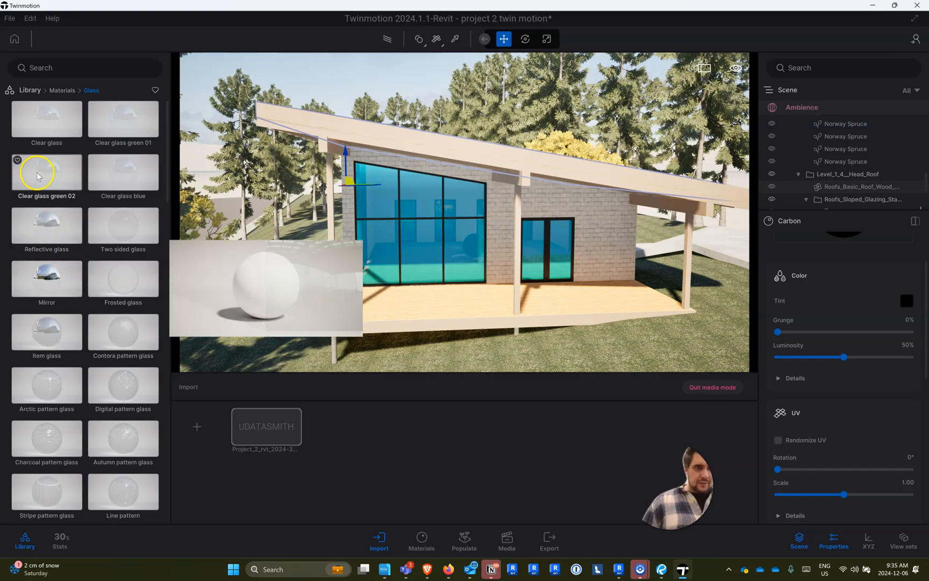
pyautogui.moveTo(37, 173); pyautogui.dragTo(388, 243)
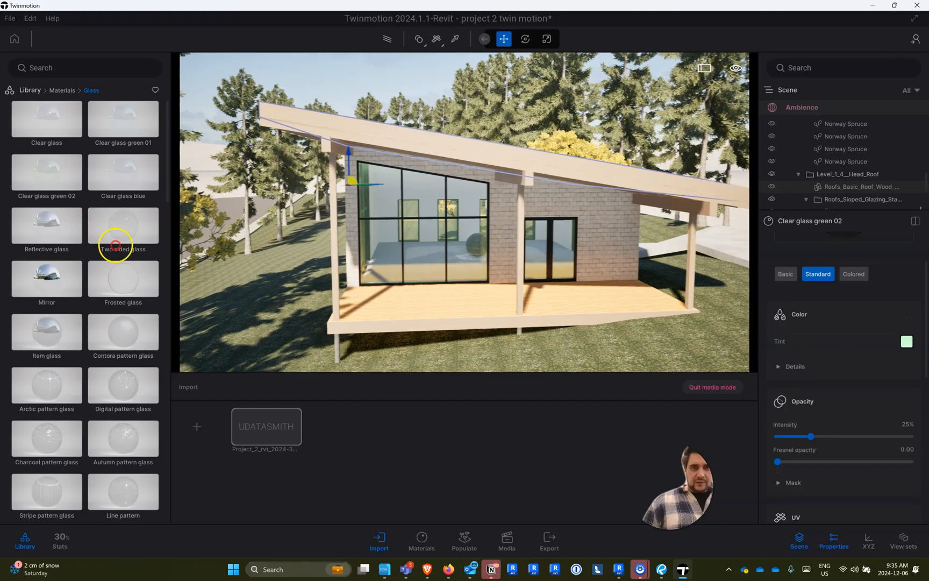
# - Apply the Clear glass green 02 material to the row of narrow windows on the cabin's side wall
pyautogui.press('w')
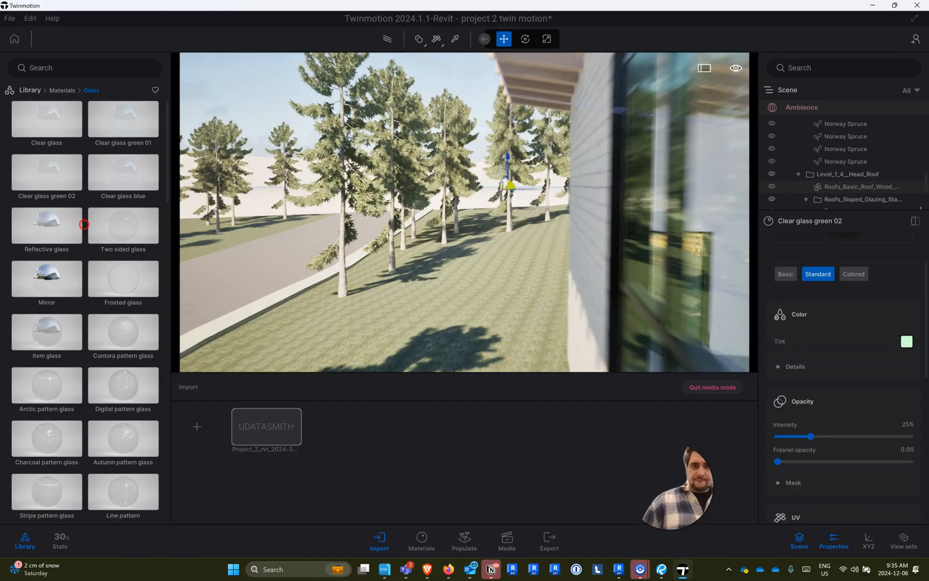
pyautogui.moveTo(261, 199)
pyautogui.mouseDown(button='right')
pyautogui.moveTo(924, 246)
pyautogui.moveTo(868, 280)
pyautogui.moveTo(791, 293)
pyautogui.mouseUp(button='right')
pyautogui.press('w')
pyautogui.press('s')
pyautogui.moveTo(18, 157); pyautogui.dragTo(405, 235)
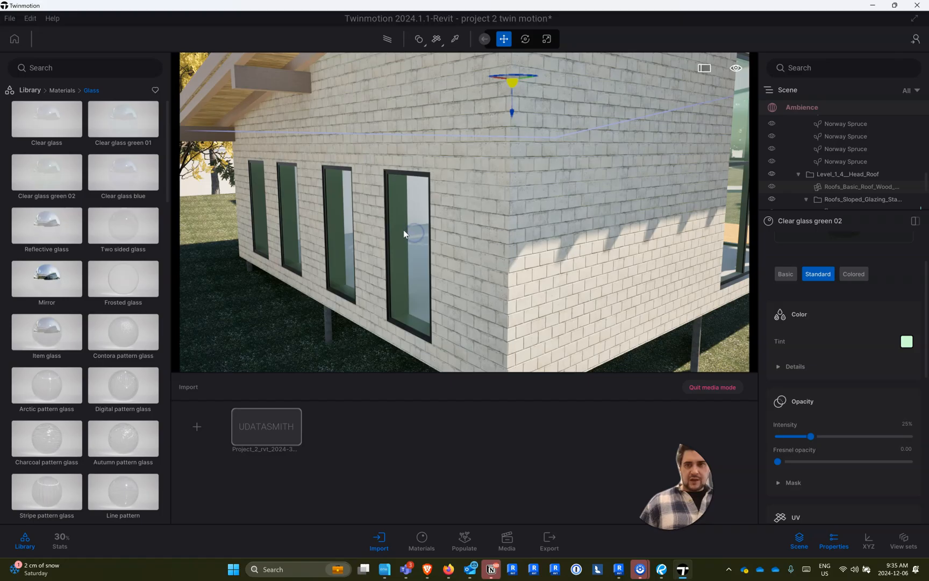
# - Export the saved images locally as PNG files into the Studio folder
pyautogui.scroll(-6, 406, 235)
pyautogui.moveTo(474, 269); pyautogui.dragTo(465, 263, button='right')
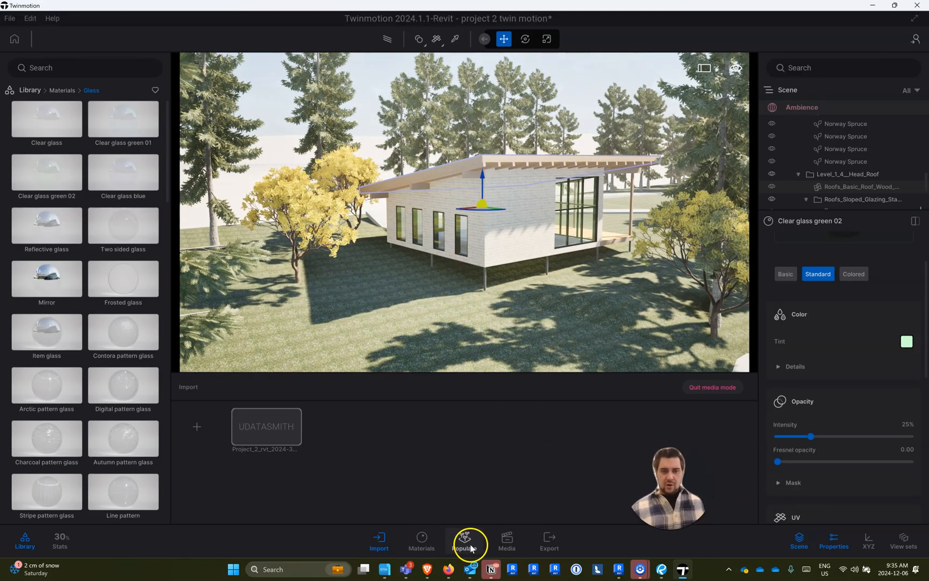
pyautogui.click(548, 541)
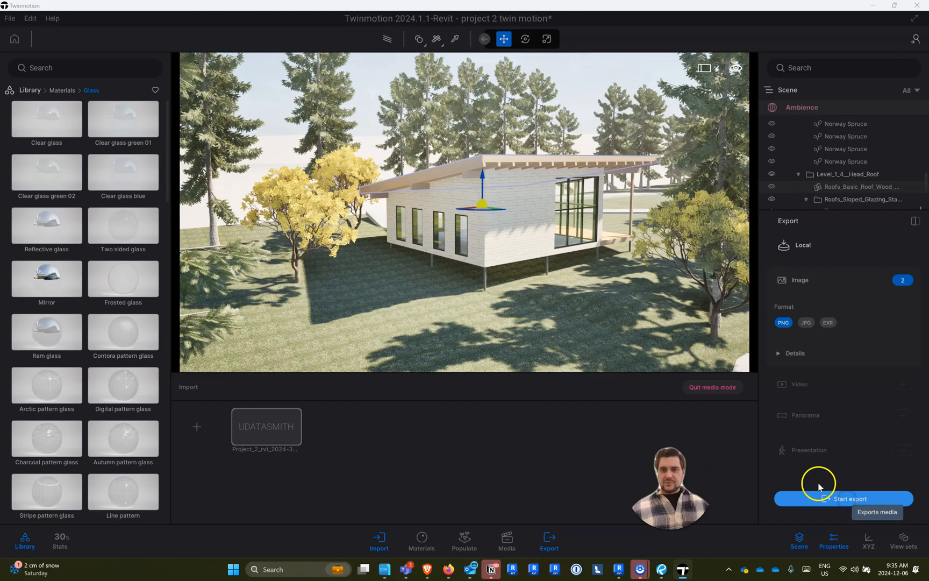
pyautogui.click(789, 497)
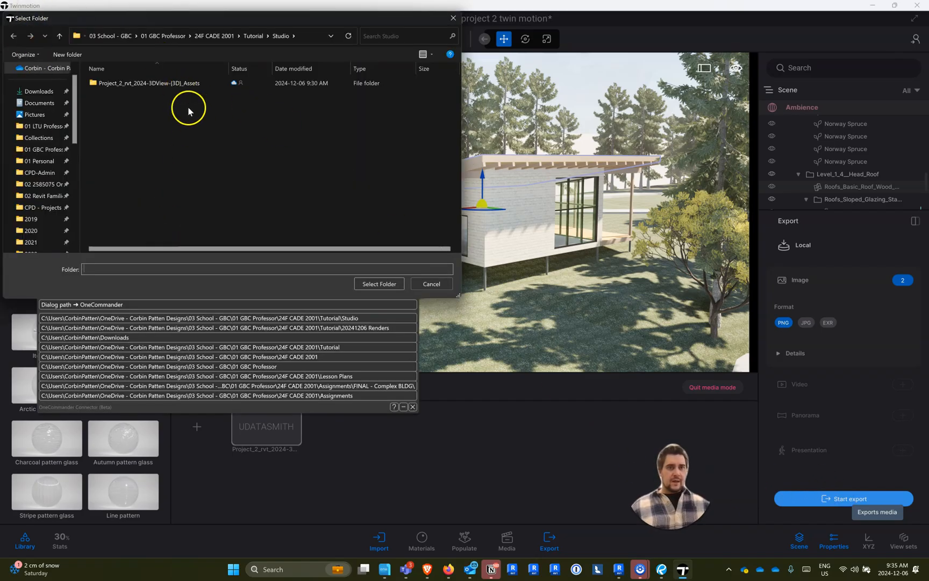
pyautogui.click(377, 284)
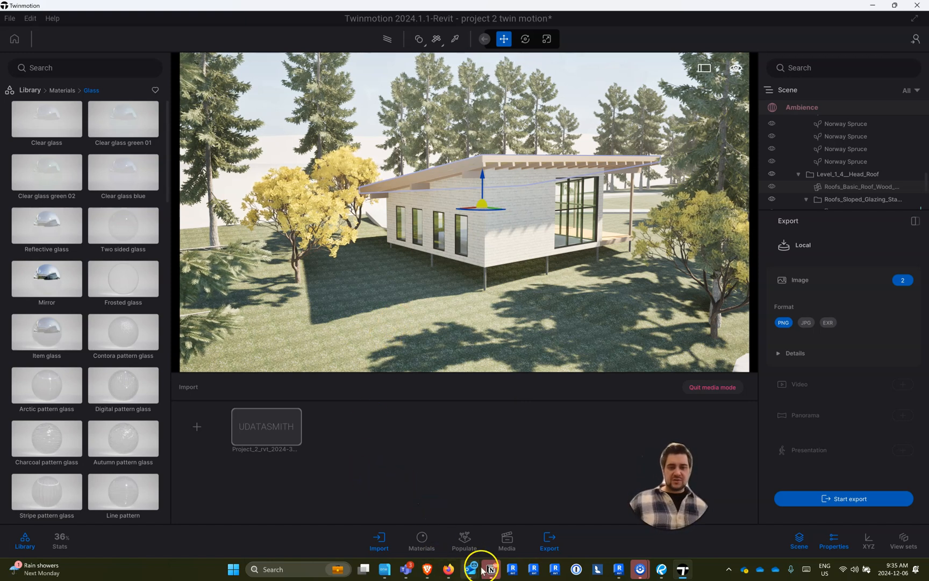
# - Switch to Revit, synchronize the active 3D view with Twinmotion, and return to the Twinmotion cabin scene
pyautogui.moveTo(665, 569)
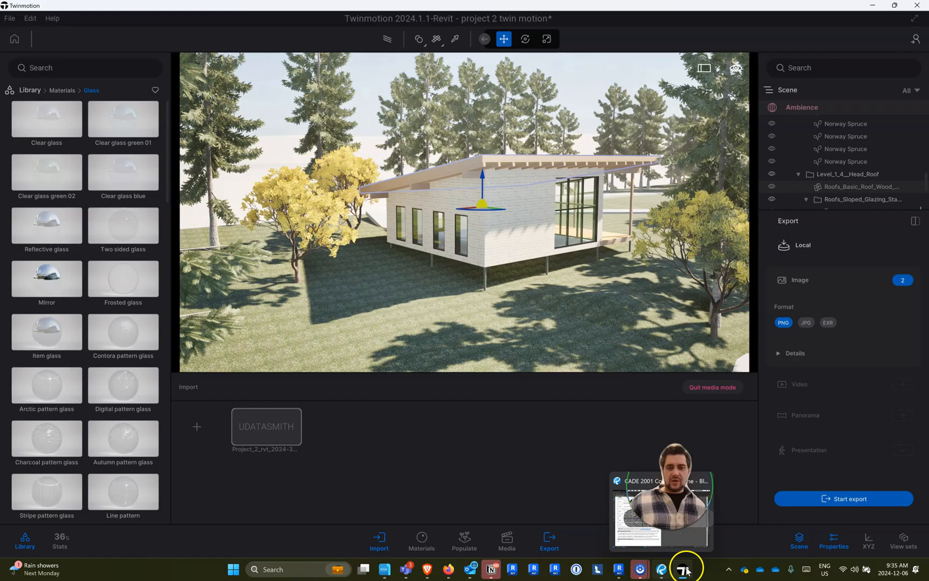
pyautogui.click(618, 569)
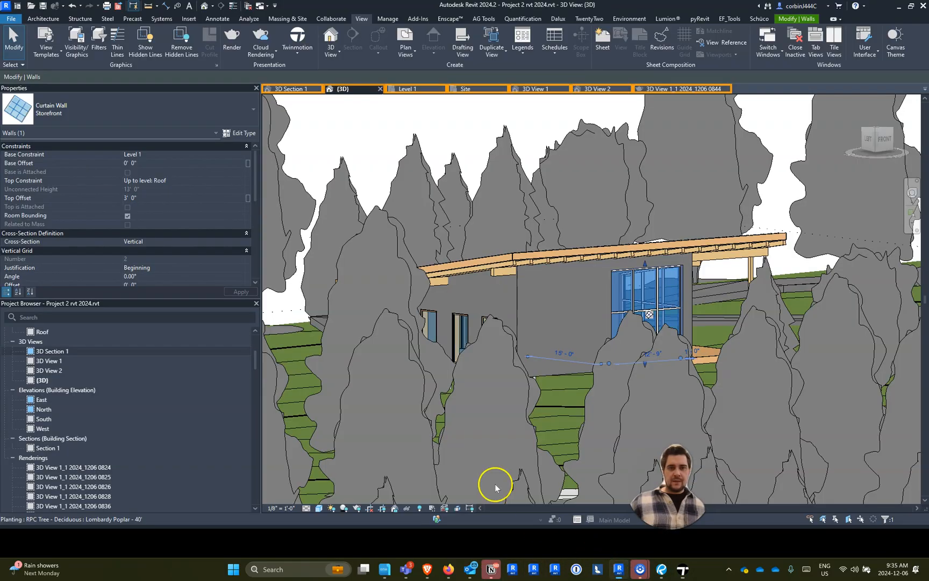
pyautogui.click(302, 56)
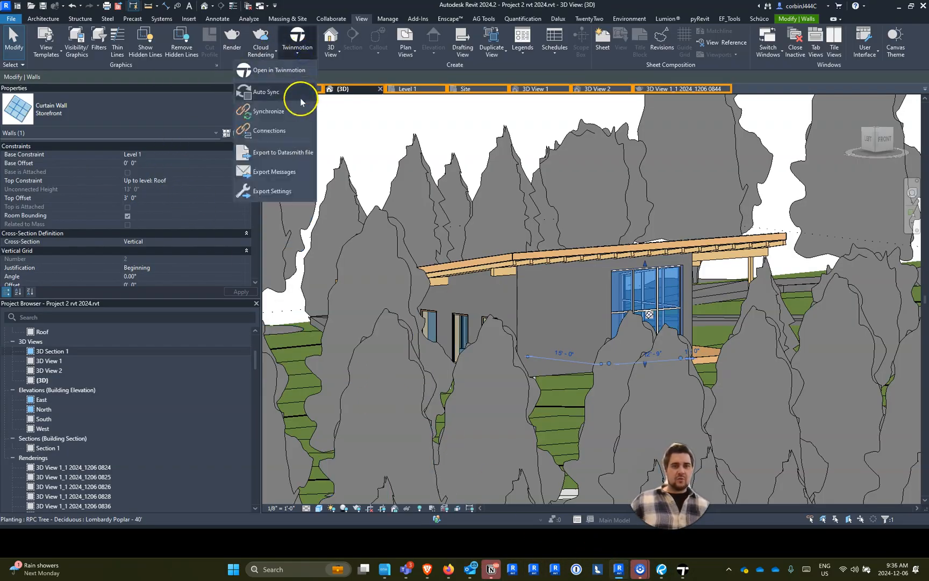
pyautogui.click(269, 112)
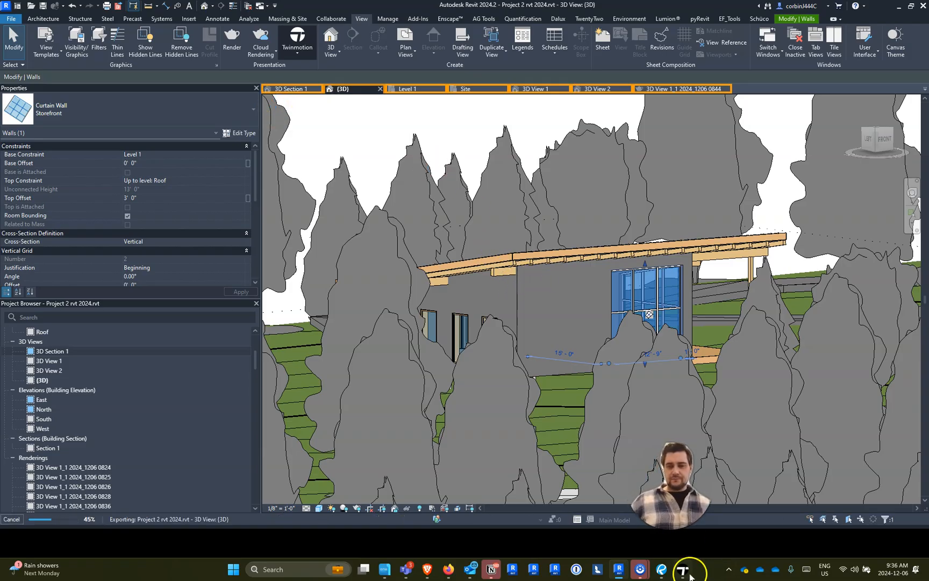
pyautogui.click(684, 570)
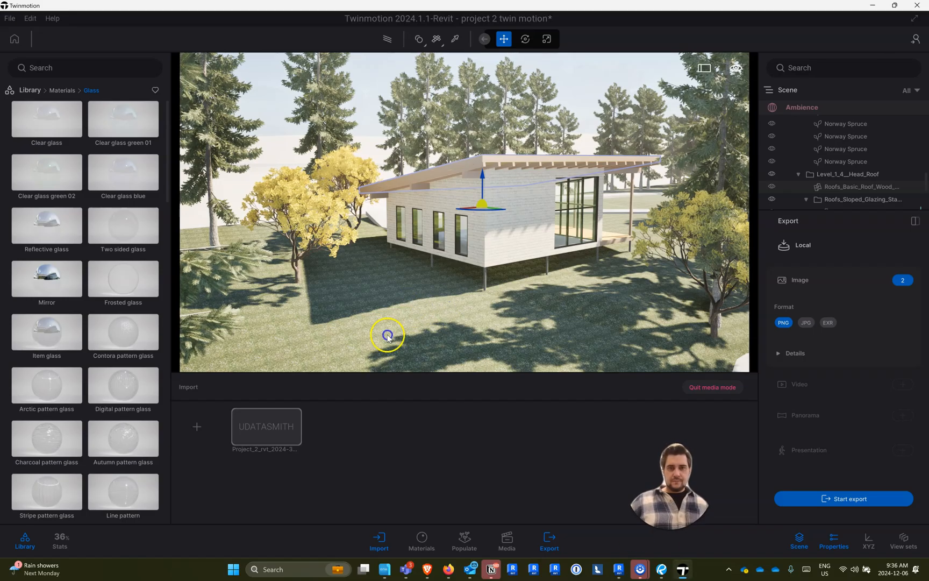
pyautogui.moveTo(488, 242); pyautogui.dragTo(446, 301, button='right')
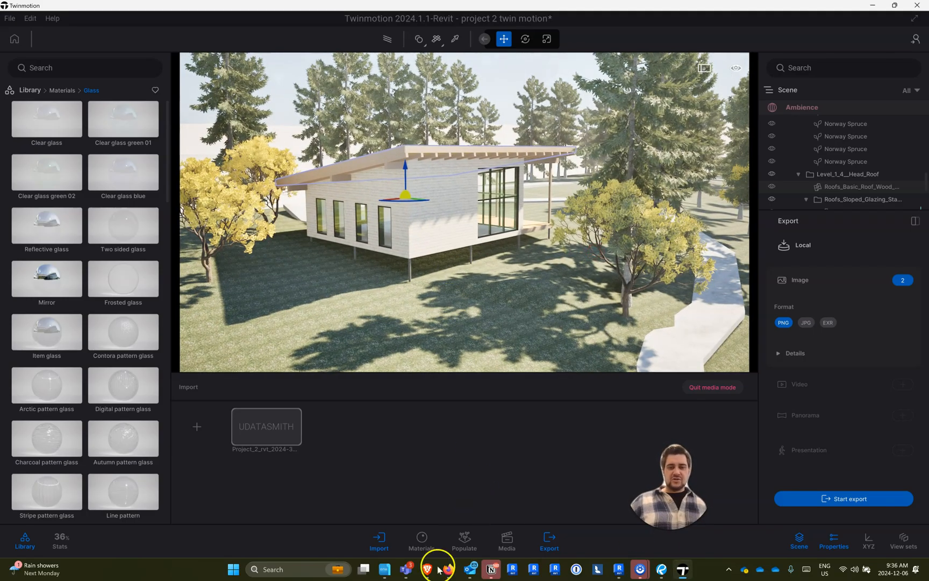
# - Switch to the file manager and view the exported Image2_000.png from the Studio folder in a maximized photo viewer
pyautogui.click(385, 569)
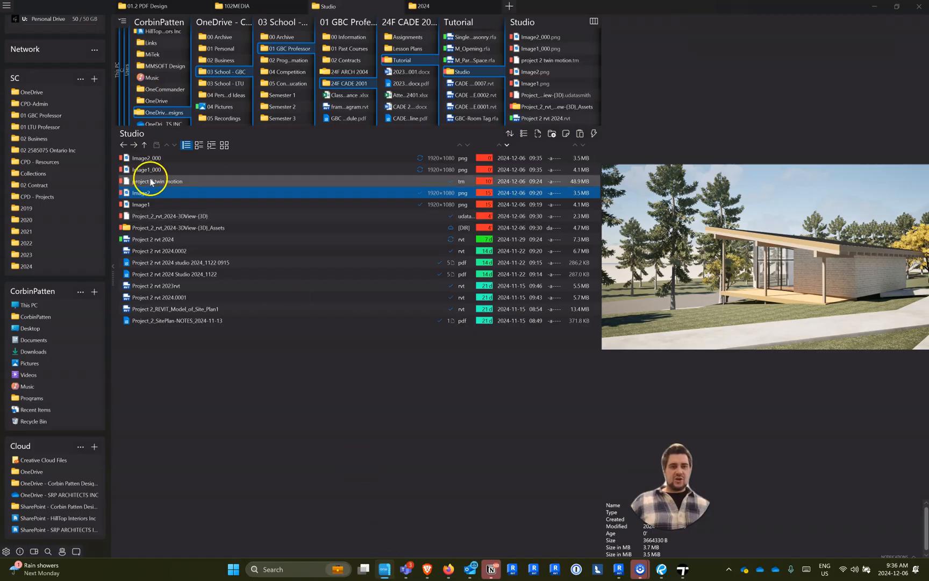
pyautogui.click(159, 169)
pyautogui.click(158, 160)
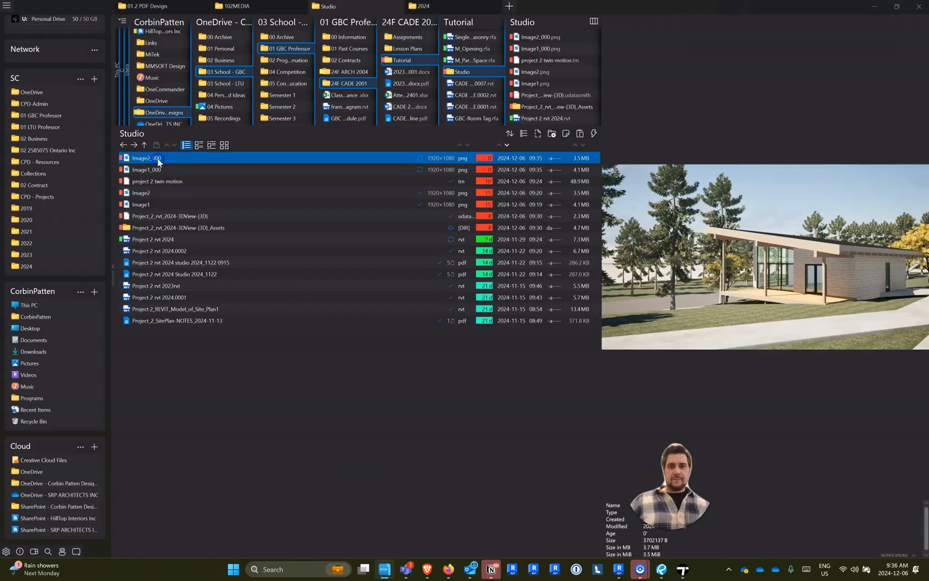
pyautogui.doubleClick(159, 160)
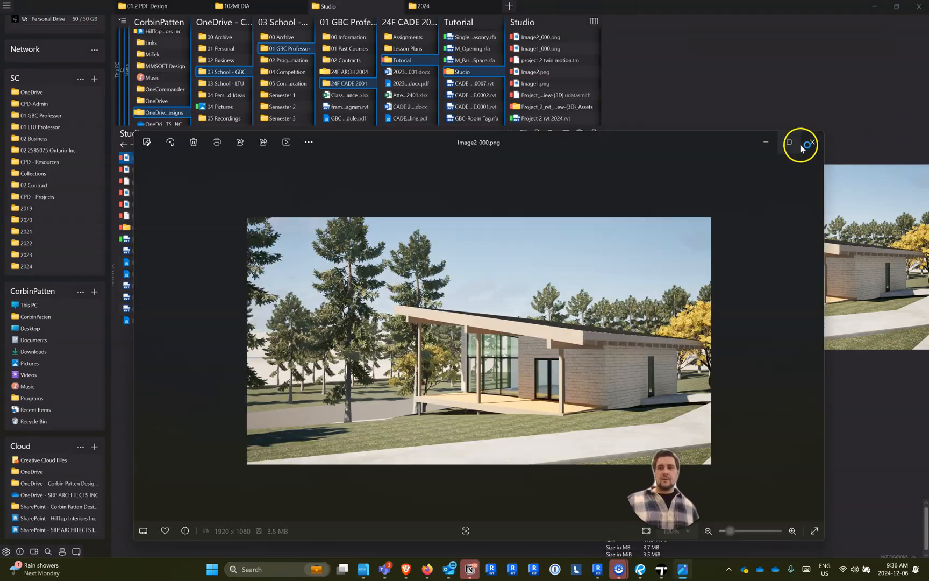
pyautogui.click(788, 142)
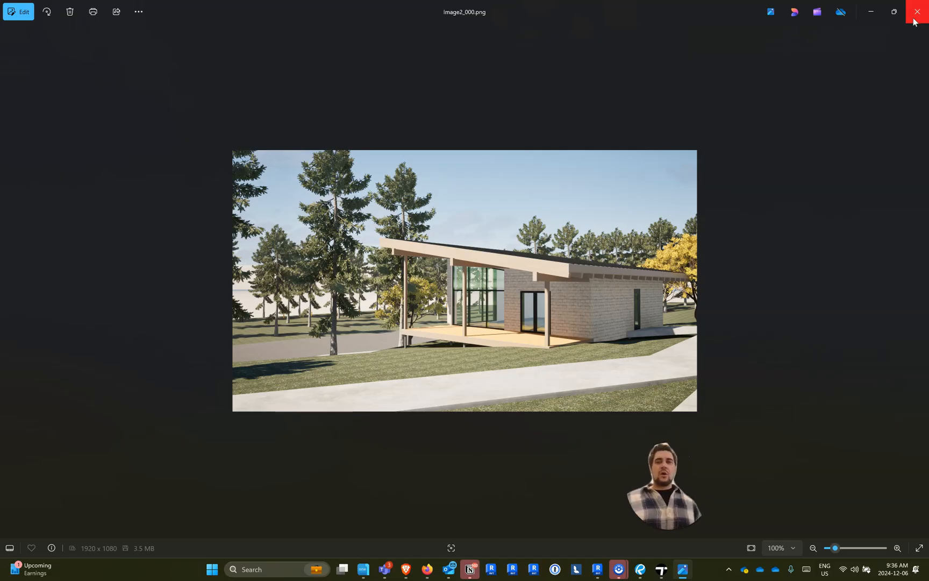
# - Return to Twinmotion and refresh the imported UDATASMITH project file
pyautogui.click(660, 569)
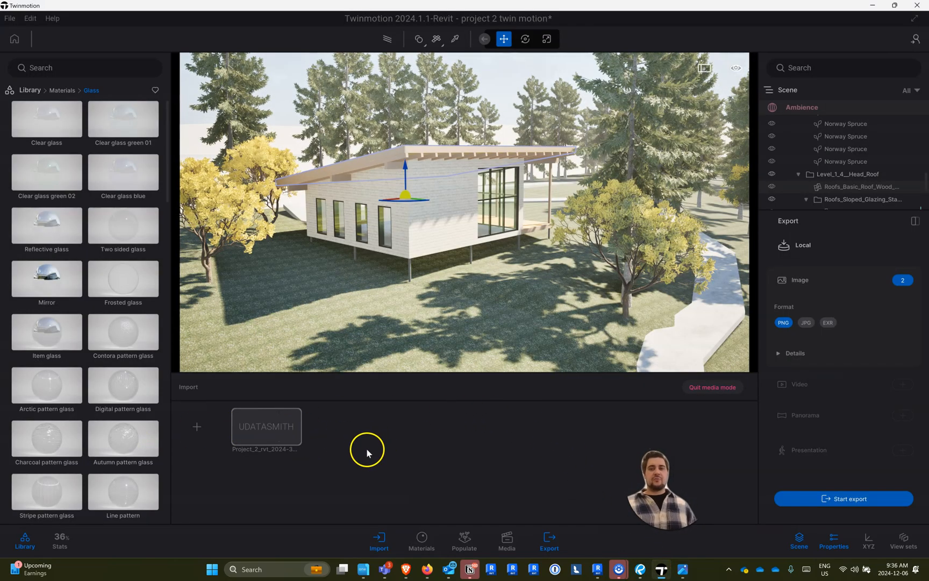
pyautogui.click(275, 412)
pyautogui.click(274, 410)
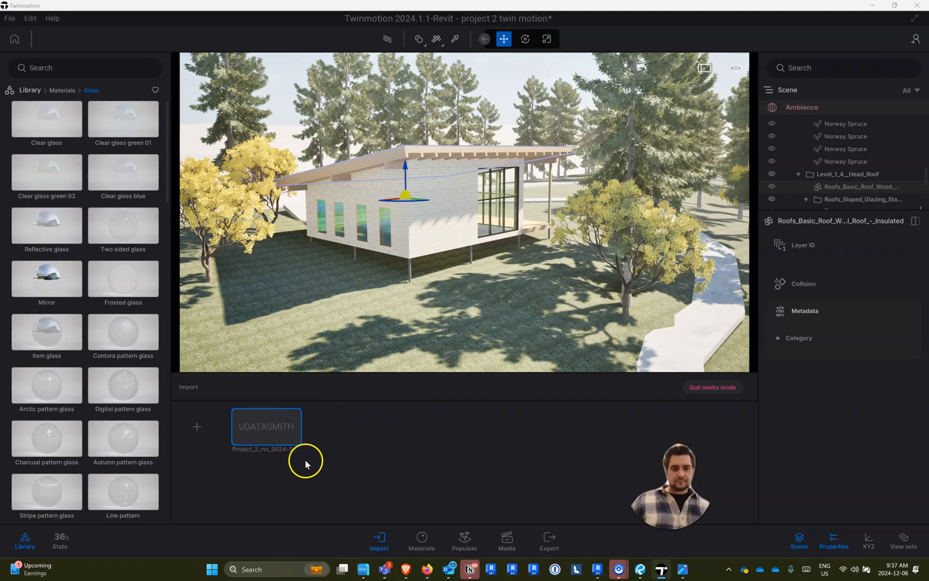
# - Switch to Revit and turn on Auto Sync for the Twinmotion connection
pyautogui.click(598, 569)
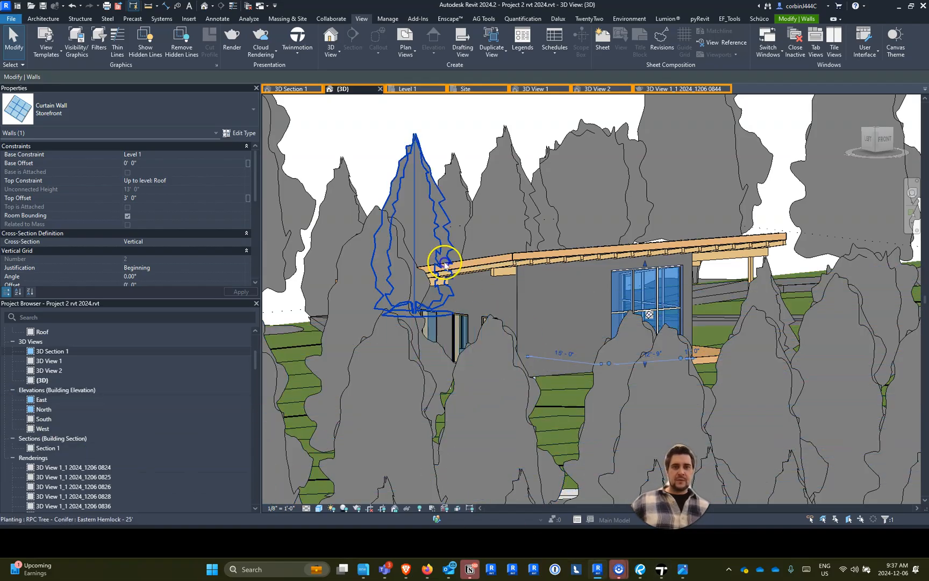
pyautogui.click(300, 53)
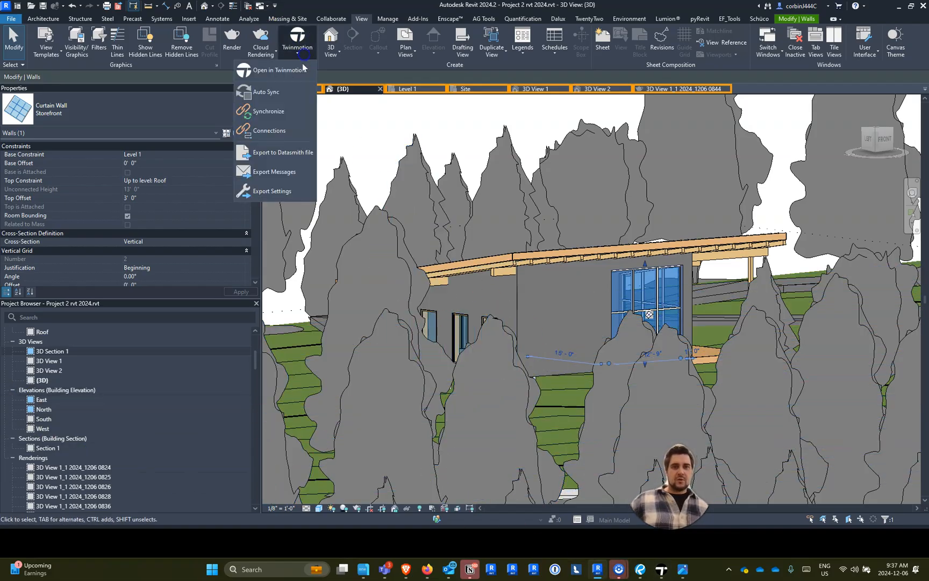
pyautogui.click(273, 90)
pyautogui.click(297, 53)
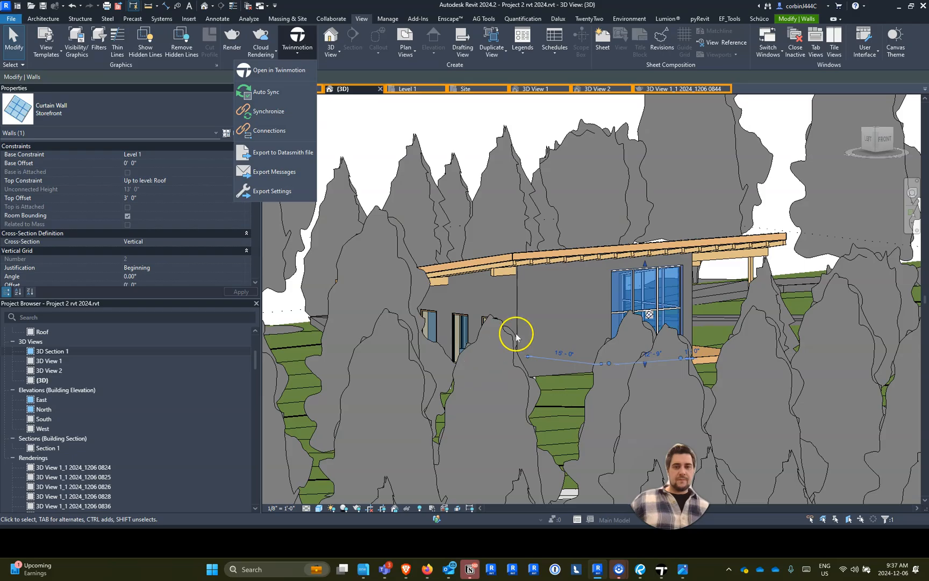
# - Place another Fixed 42" x 84" window, matching the side wall's windows, on the blank wall between the corner and the storefront
pyautogui.scroll(3, 486, 322)
pyautogui.scroll(2, 486, 320)
pyautogui.click(429, 307)
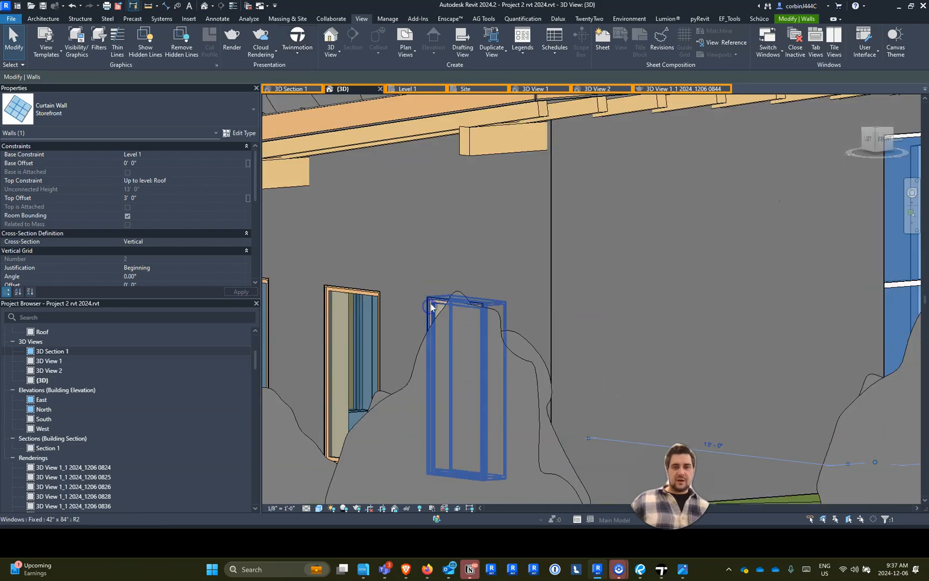
pyautogui.click(430, 307)
pyautogui.click(389, 38)
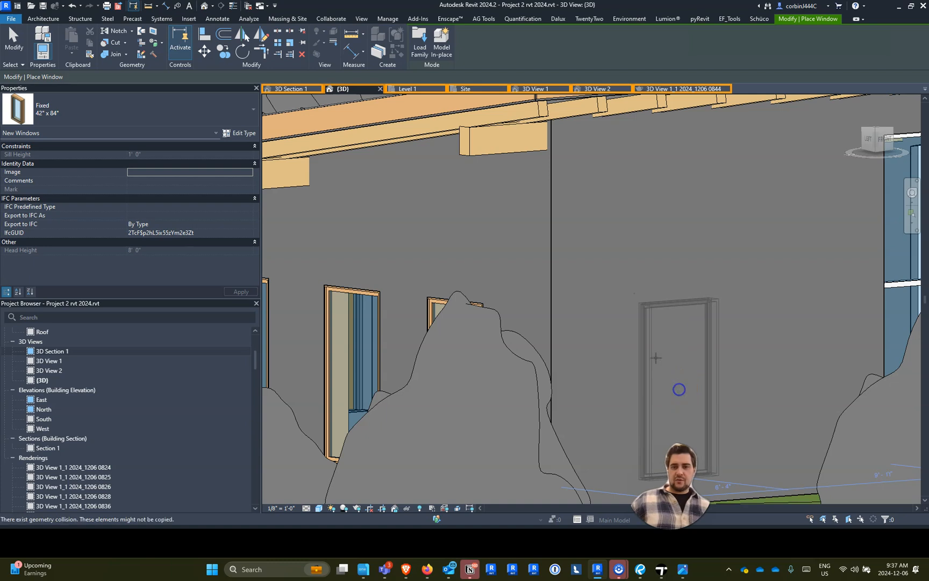
pyautogui.click(678, 388)
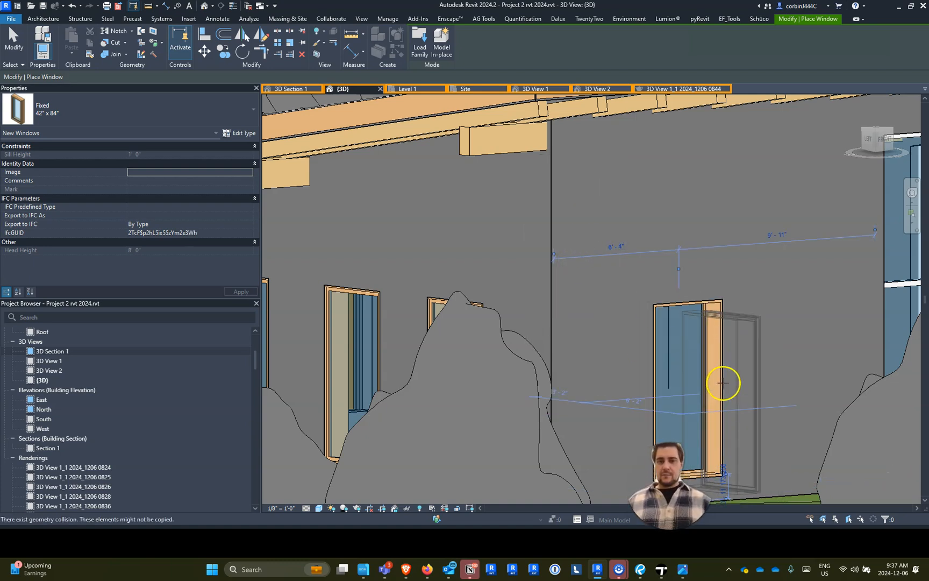
pyautogui.press('Escape')
pyautogui.press('Escape')
pyautogui.click(717, 351)
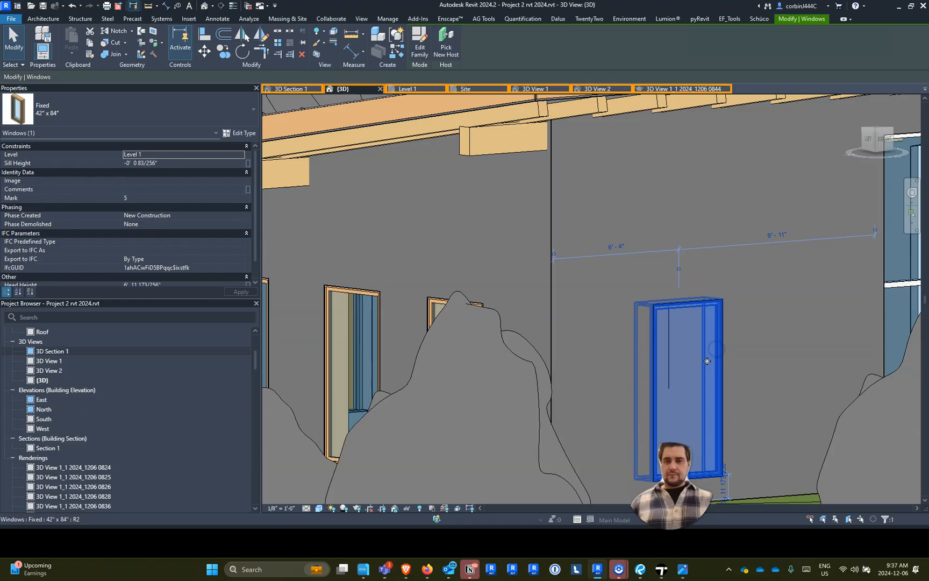
# - Switch to Twinmotion and import the Revit - Project_2_rvt_2024 source by Direct Link, using the scene material for all material conflicts
pyautogui.click(654, 573)
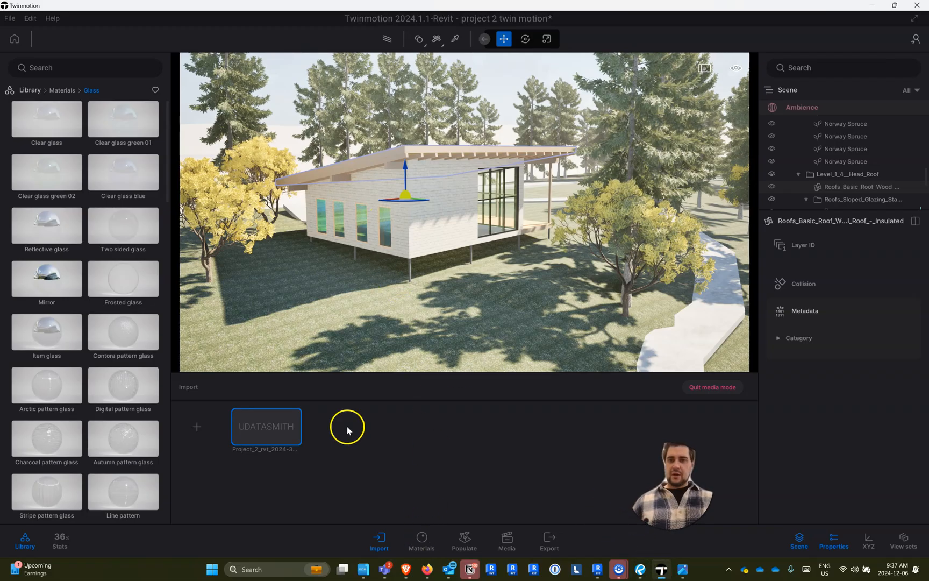
pyautogui.rightClick(263, 429)
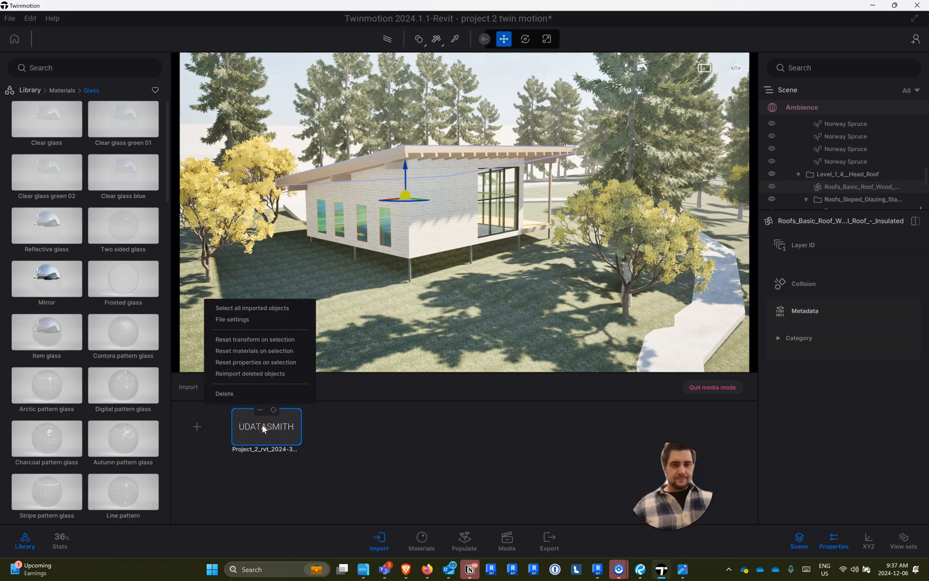
pyautogui.click(260, 310)
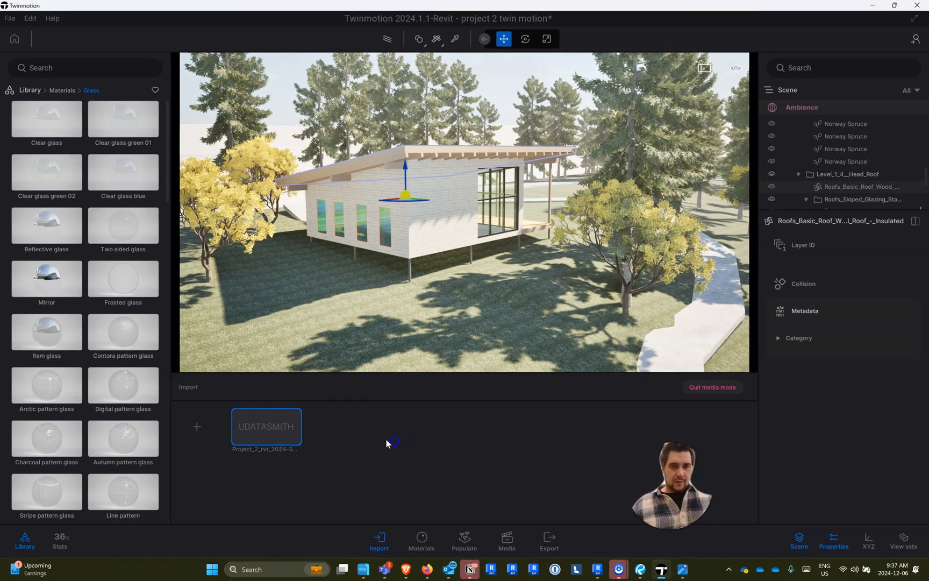
pyautogui.click(196, 427)
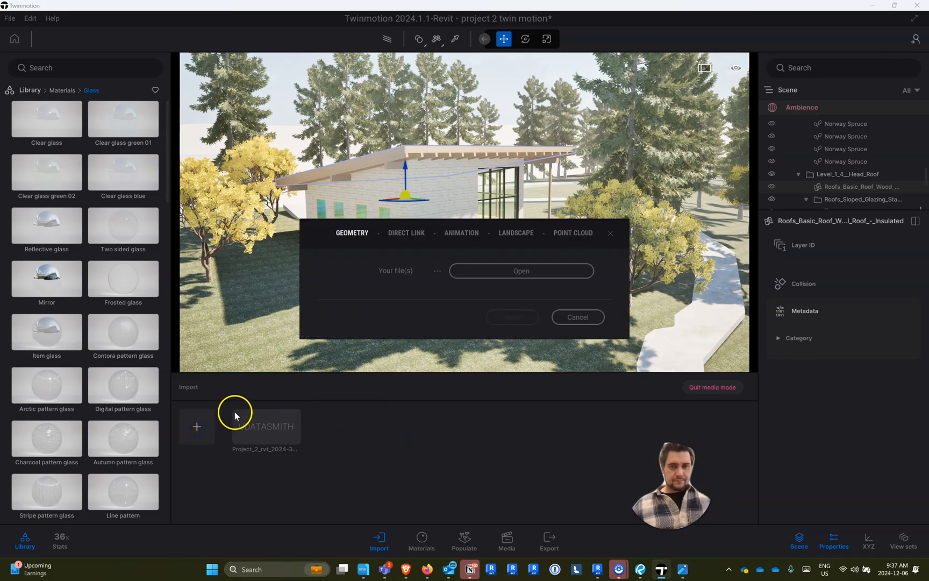
pyautogui.click(404, 233)
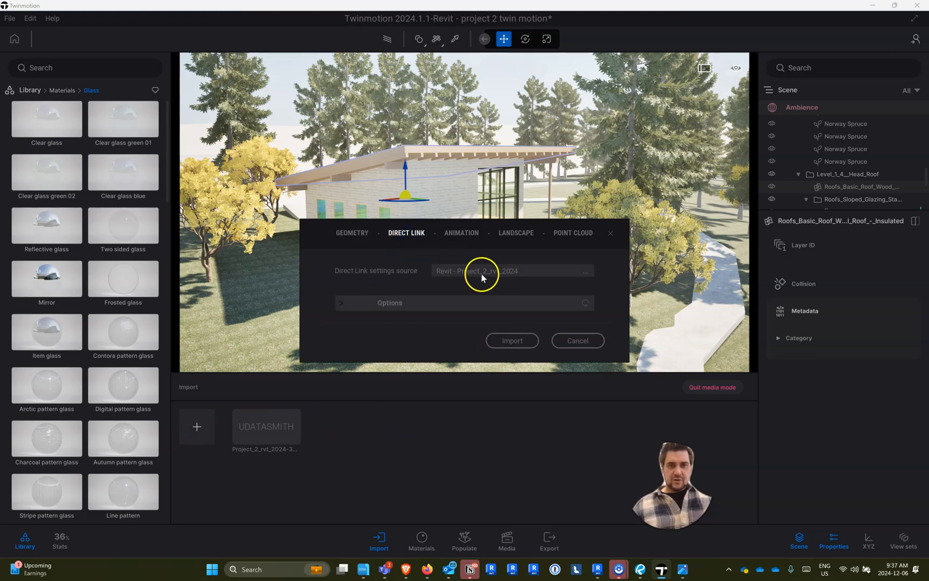
pyautogui.click(342, 303)
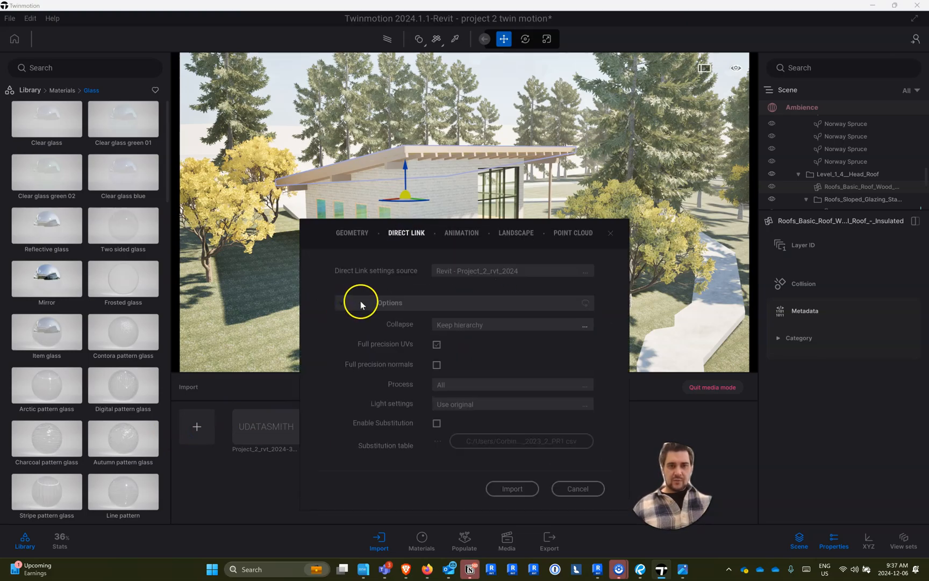
pyautogui.click(339, 304)
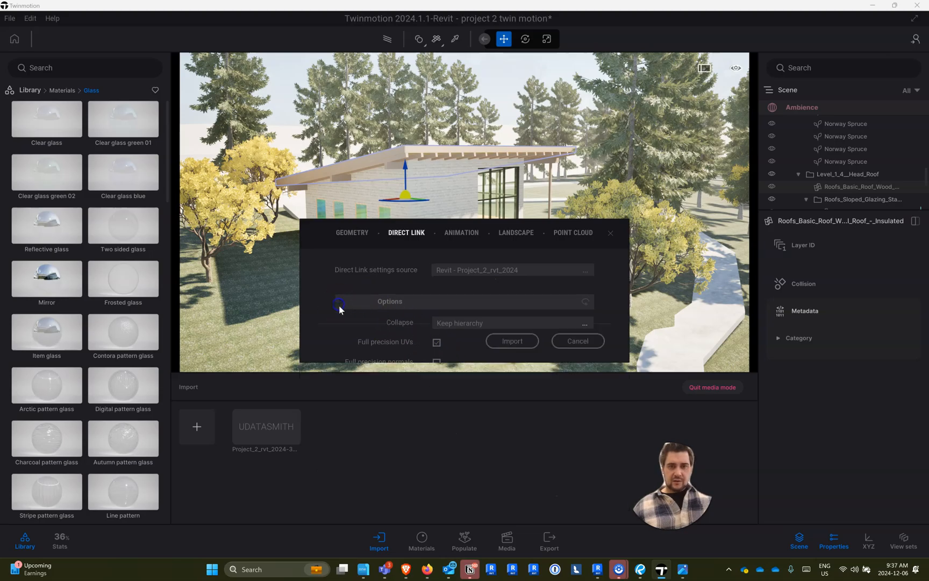
pyautogui.click(513, 341)
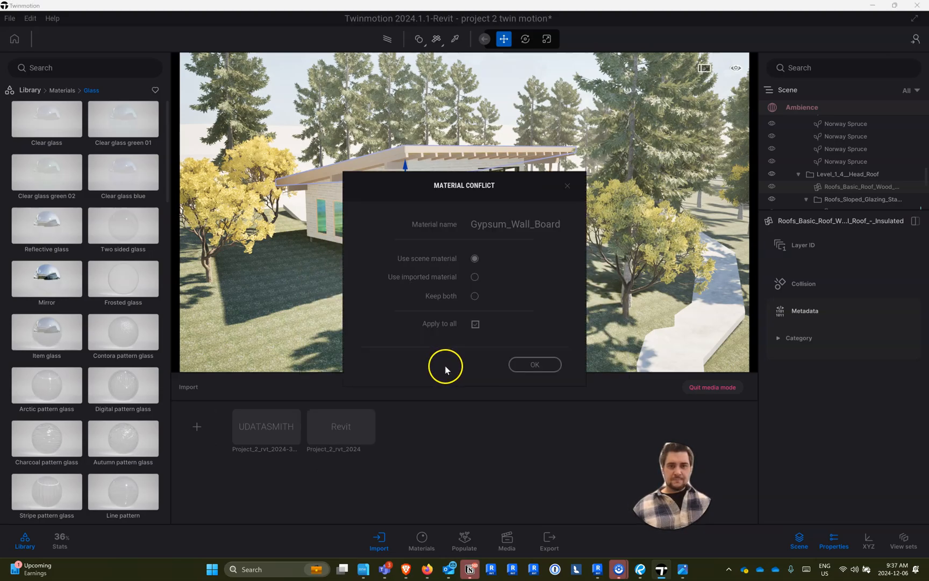
pyautogui.click(538, 364)
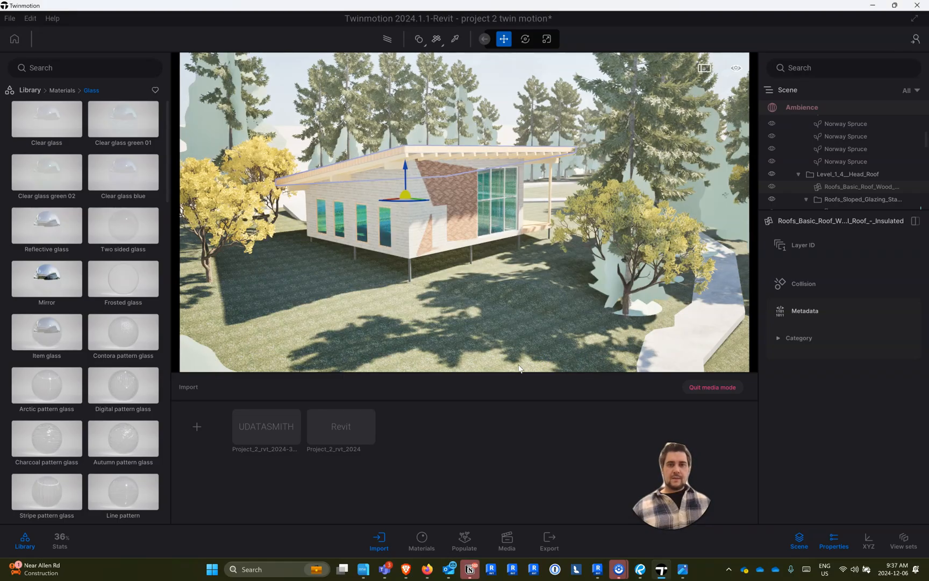
# - Hide the older Project_2_rvt_2024-3DView-_3D_ model folder in the scene
pyautogui.scroll(5, 813, 156)
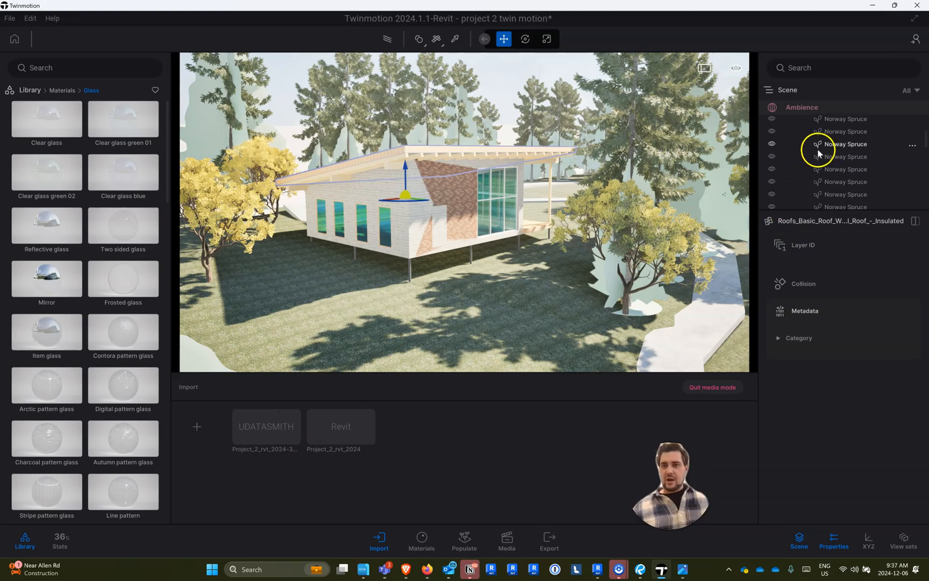
pyautogui.scroll(2, 806, 151)
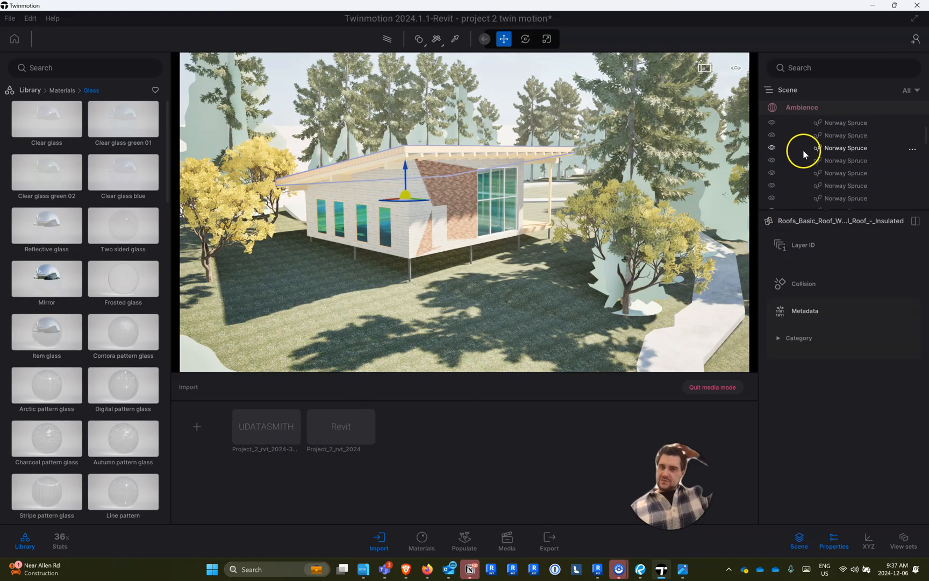
pyautogui.scroll(3, 839, 156)
pyautogui.scroll(8, 882, 151)
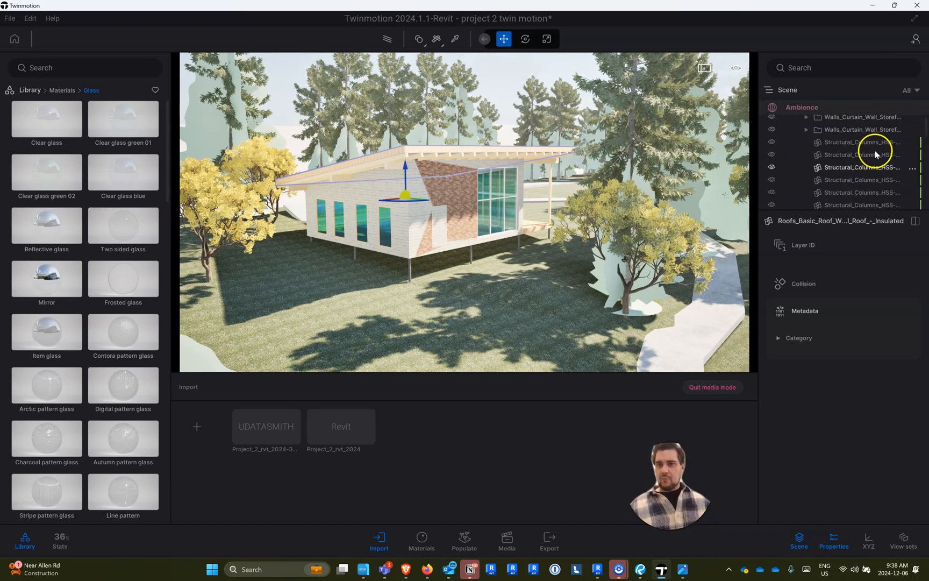
pyautogui.scroll(-3, 813, 159)
pyautogui.click(772, 154)
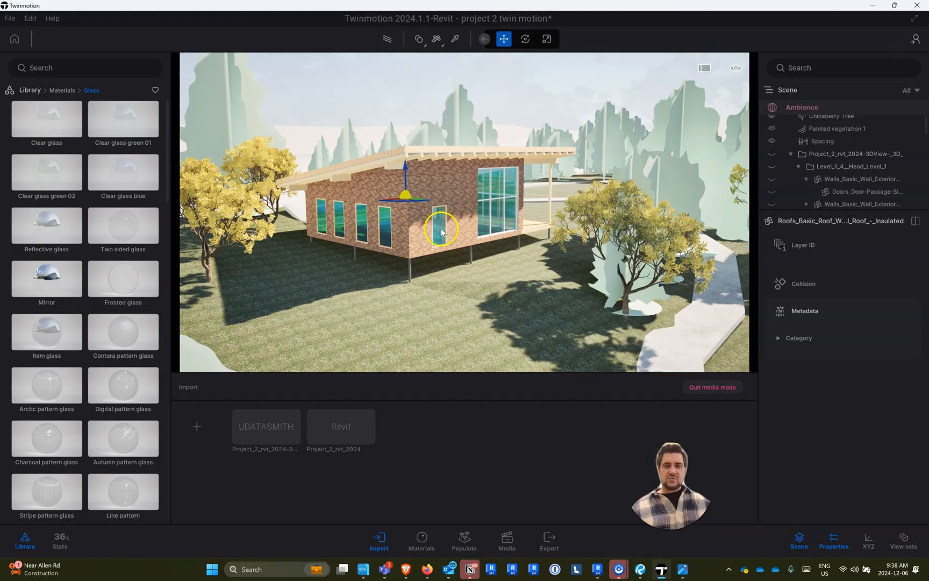
# - Switch to Revit, move the new window along the wall to beside the storefront glazing, and return to Twinmotion
pyautogui.click(598, 569)
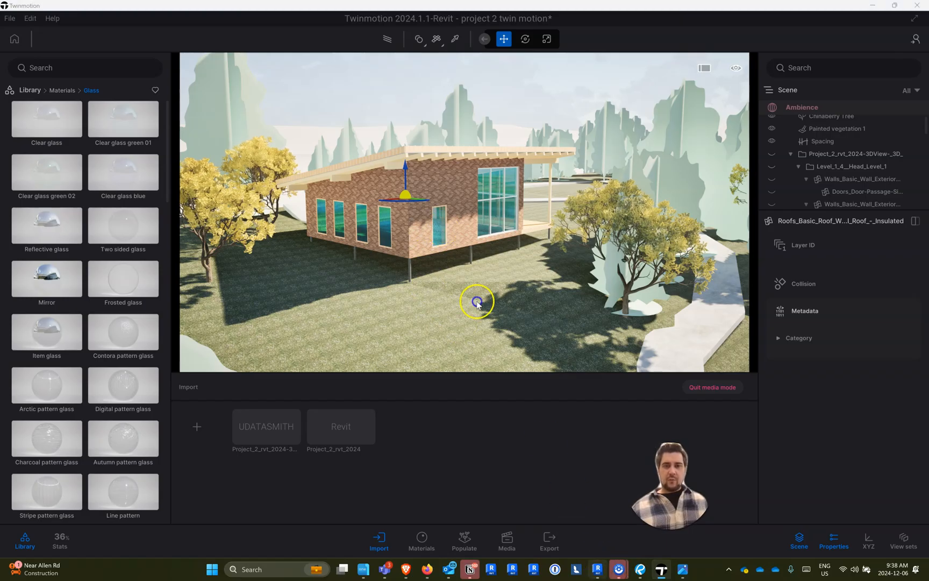
pyautogui.moveTo(689, 367); pyautogui.dragTo(817, 357)
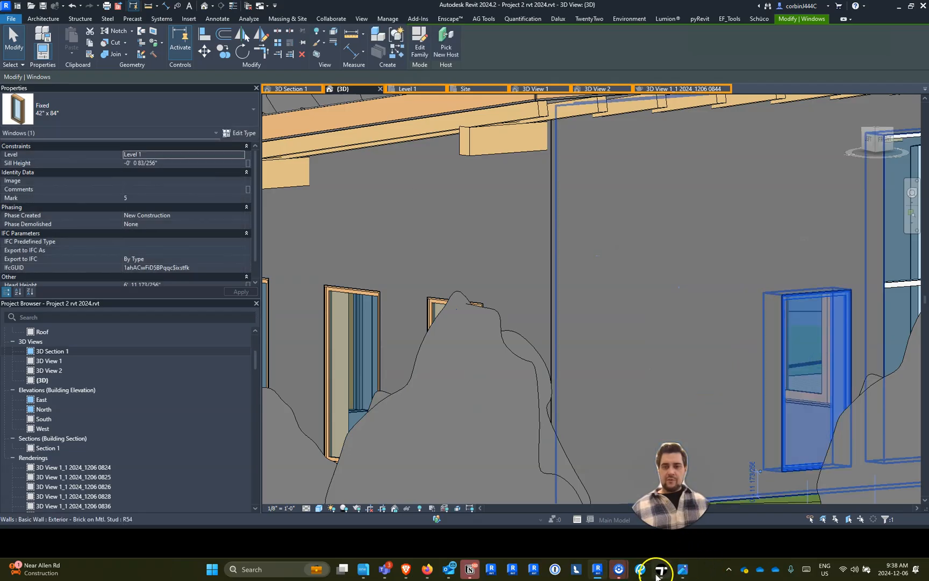
pyautogui.click(661, 569)
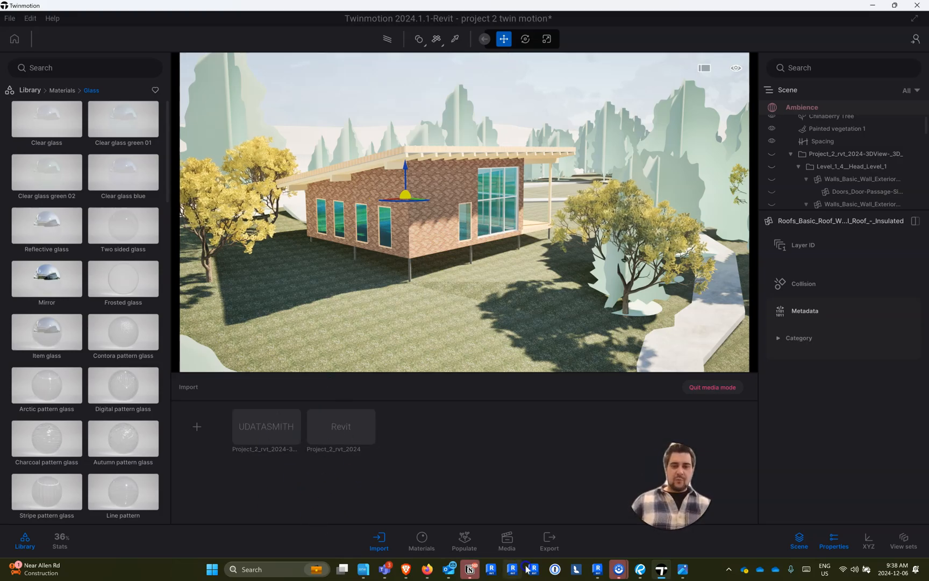
# - Switch to Revit and turn off Auto Sync for the Twinmotion connection
pyautogui.click(538, 524)
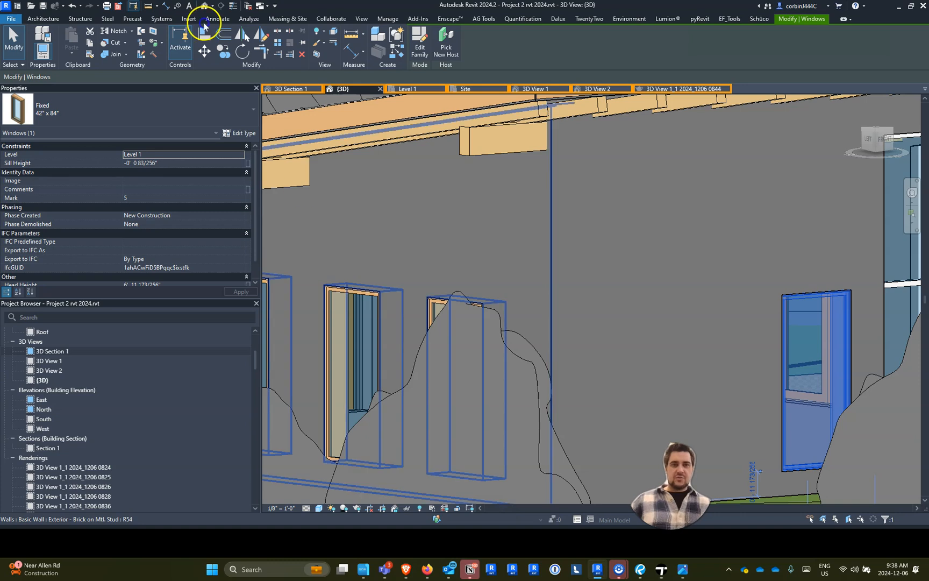
pyautogui.click(362, 20)
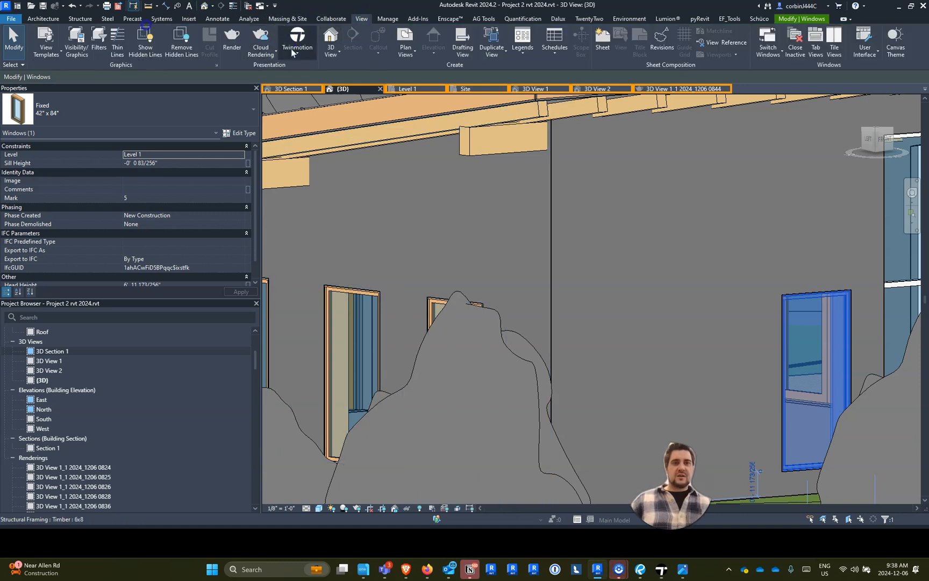
pyautogui.click(293, 43)
pyautogui.click(269, 96)
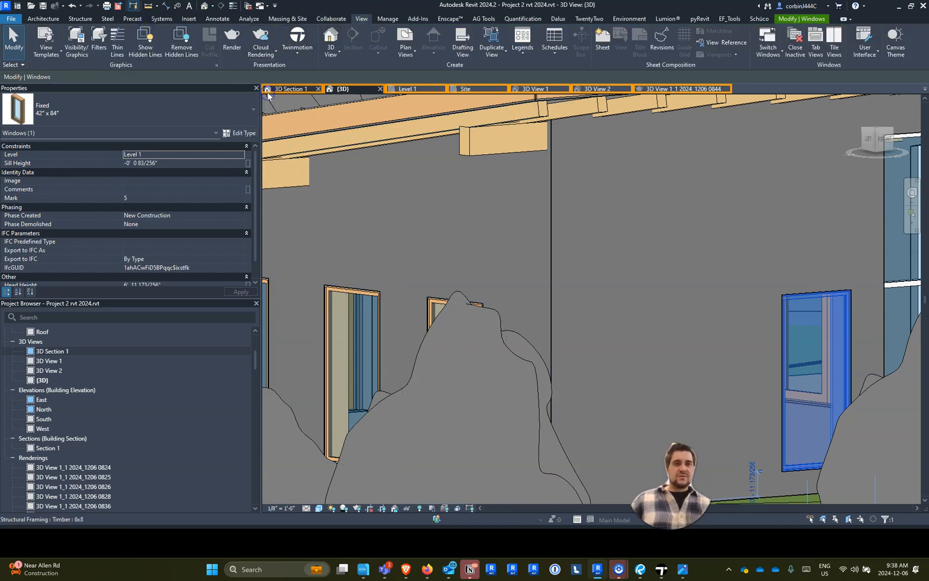
# - Move the new window back toward the wall's corner, synchronize the Revit view manually, and return to Twinmotion
pyautogui.moveTo(805, 334); pyautogui.dragTo(638, 350)
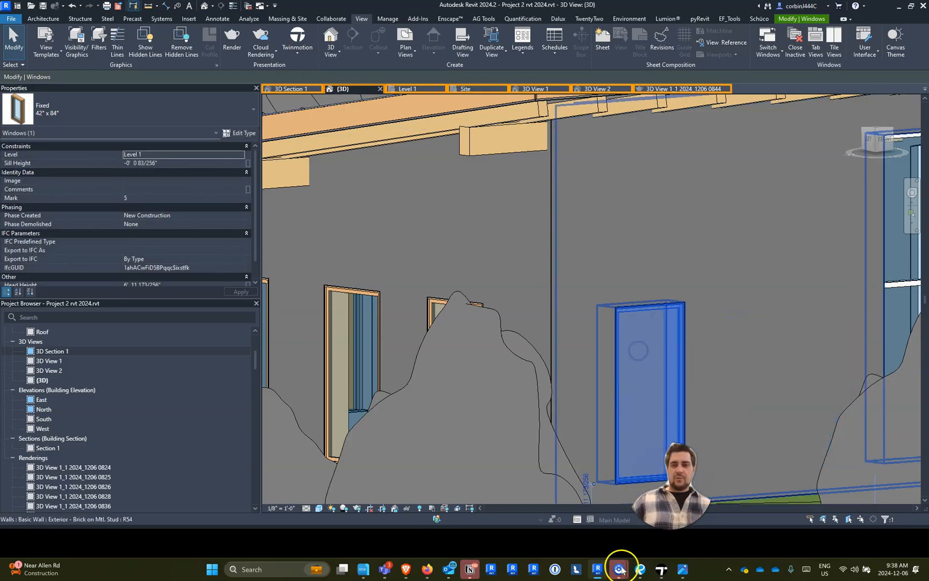
pyautogui.click(662, 569)
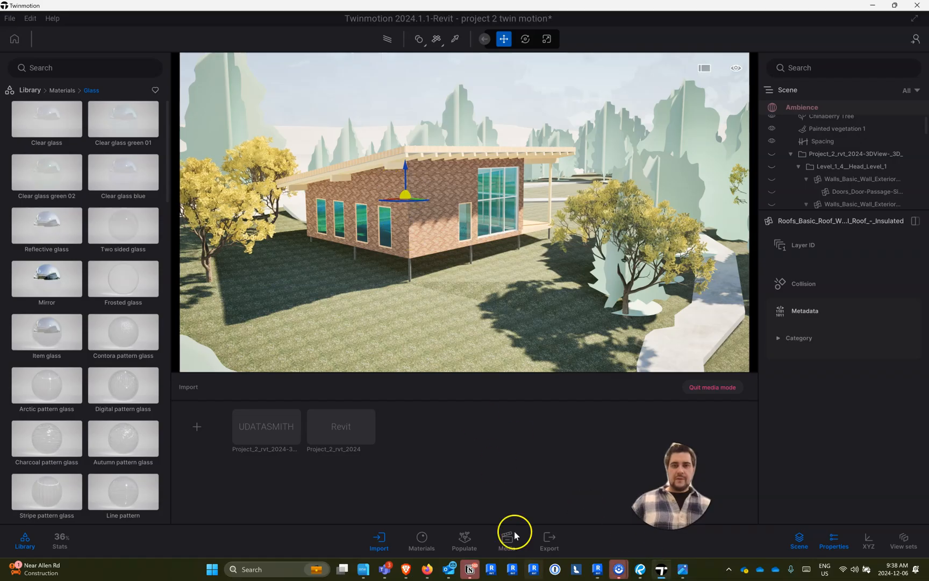
pyautogui.click(598, 569)
pyautogui.click(297, 52)
pyautogui.click(284, 107)
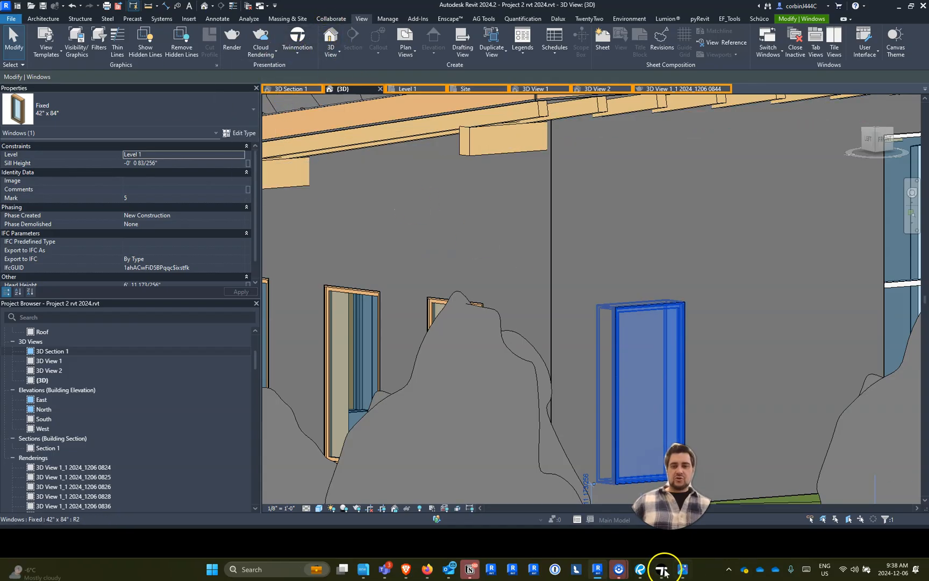
pyautogui.click(662, 569)
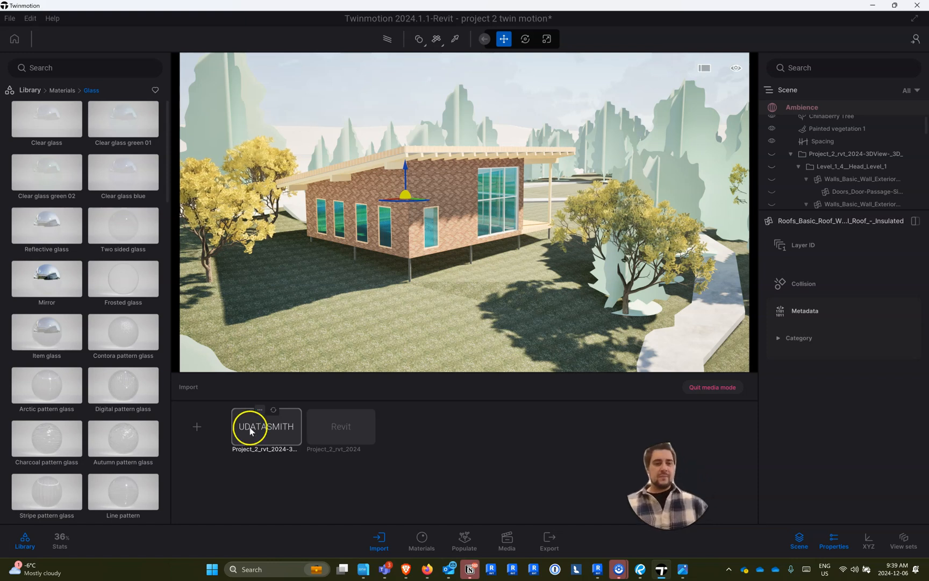
# - Review the Direct Link import settings for the Revit project and close them without importing
pyautogui.click(203, 425)
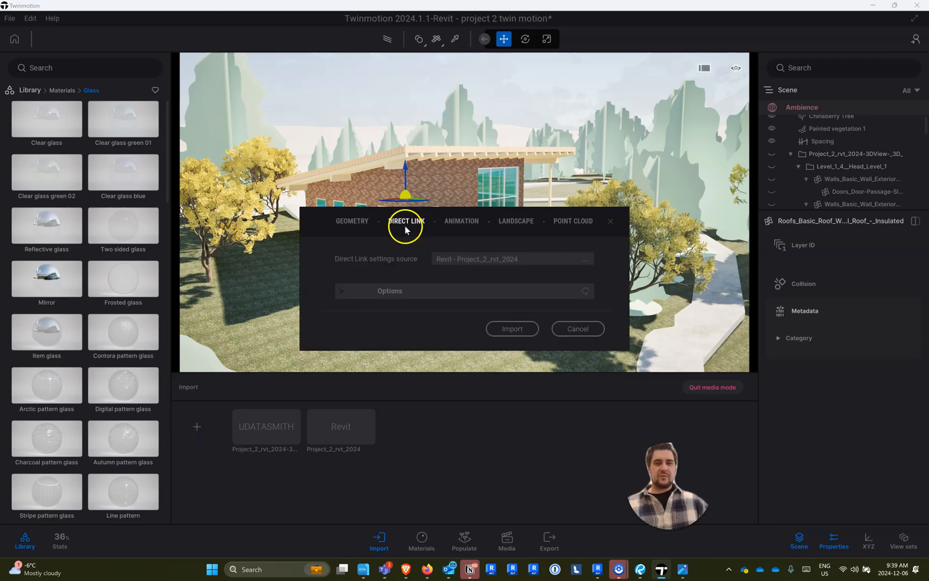
pyautogui.click(560, 325)
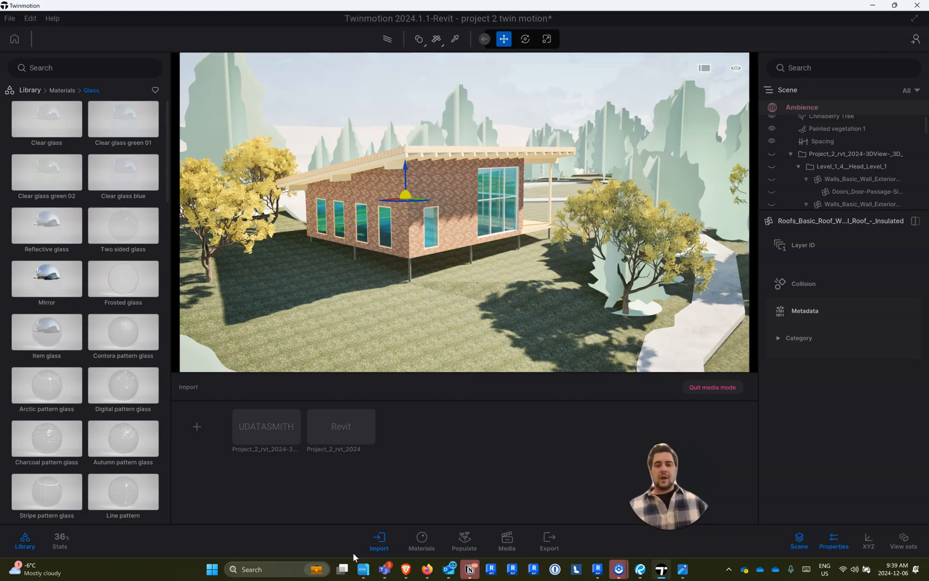
pyautogui.click(632, 574)
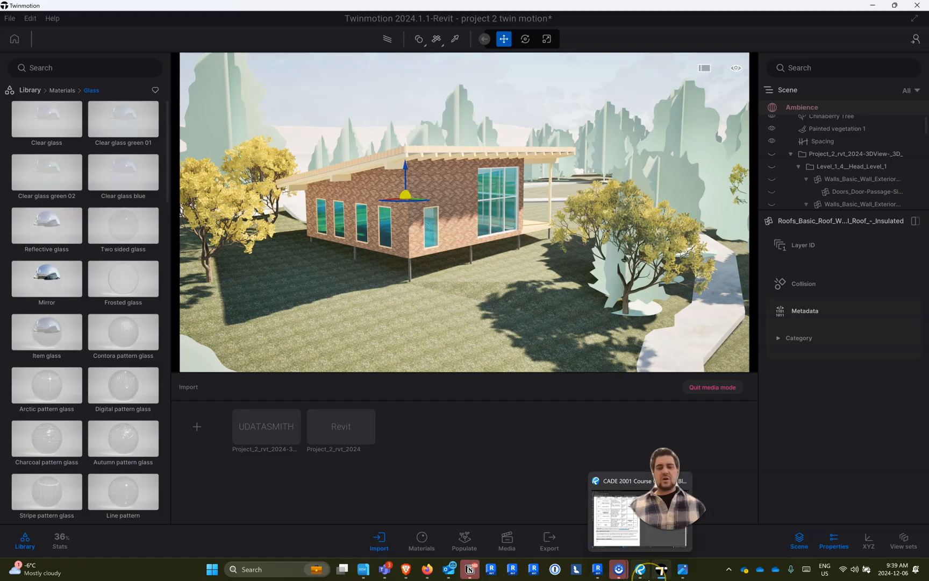